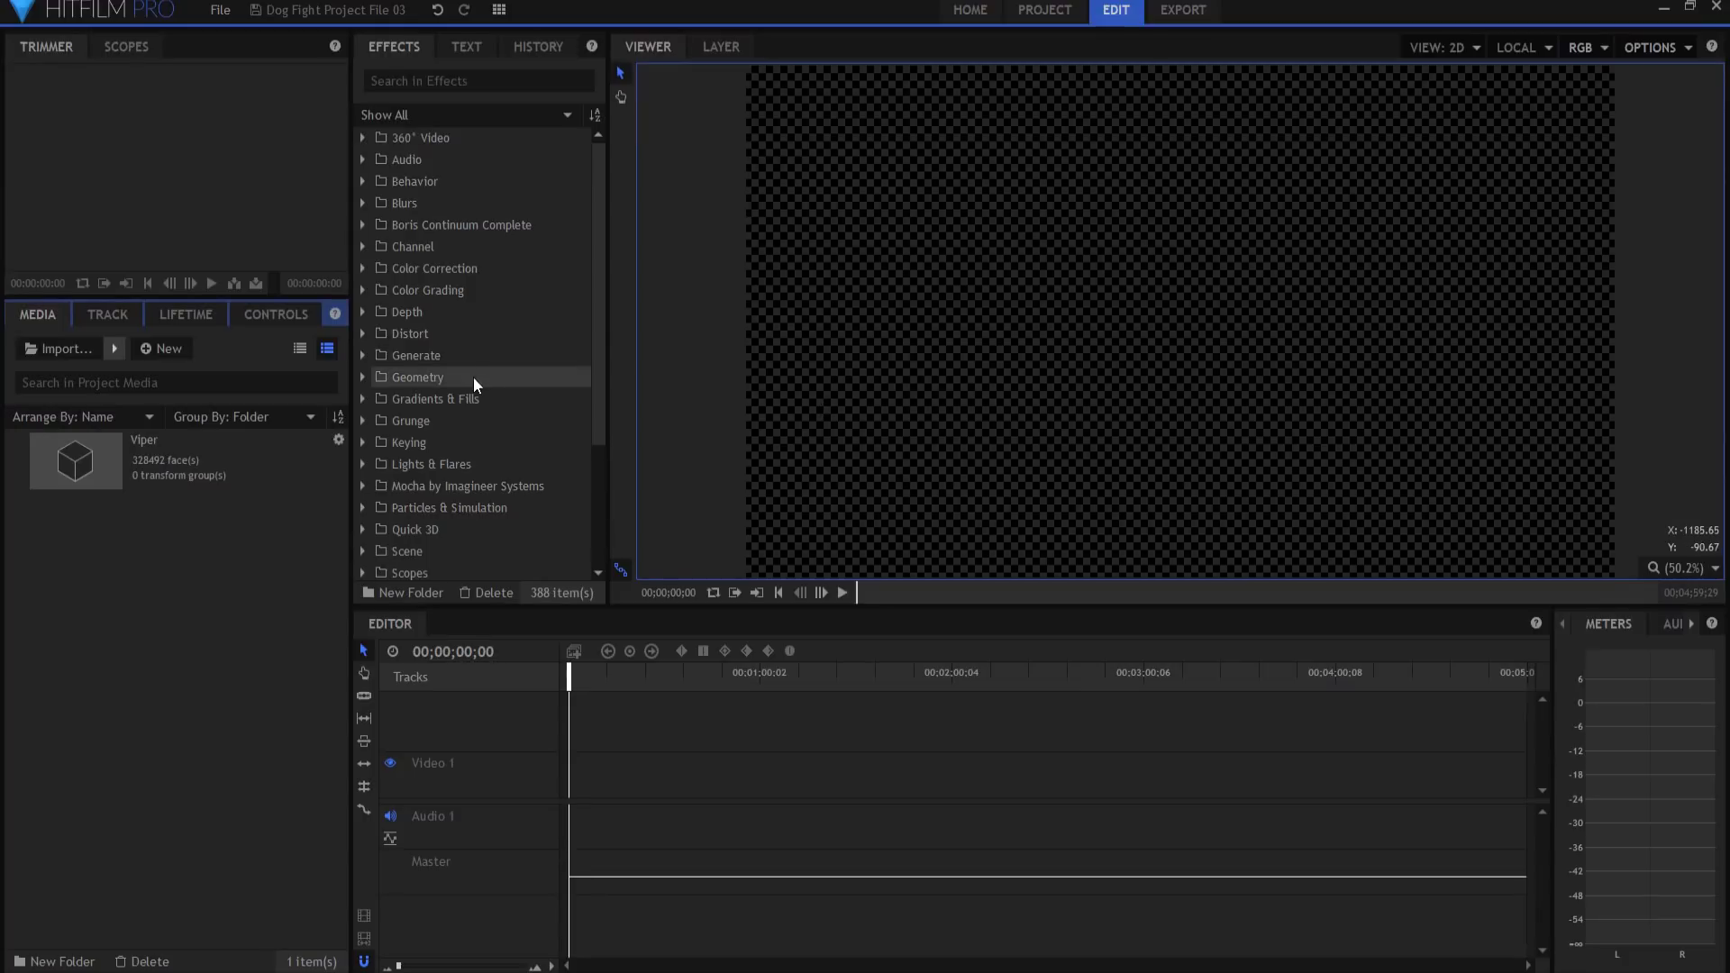
# - Create a 30-second 1080p Full HD composite shot at 29.97 fps and add a point layer to it
pyautogui.click(171, 350)
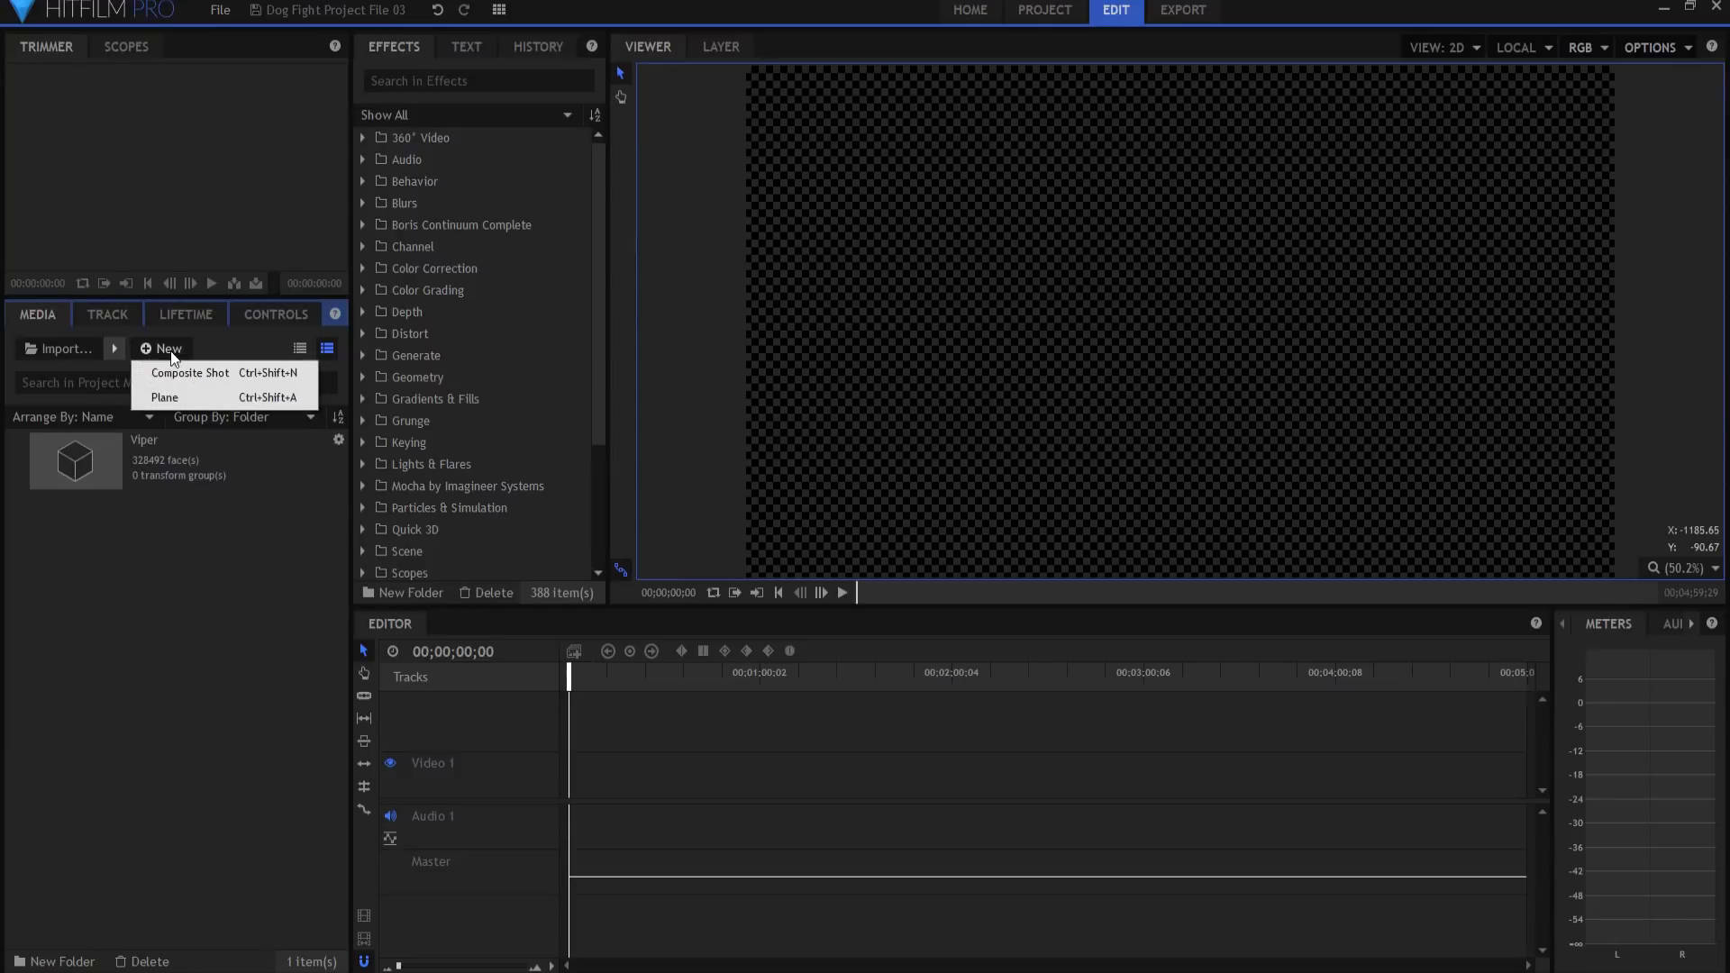
pyautogui.click(196, 379)
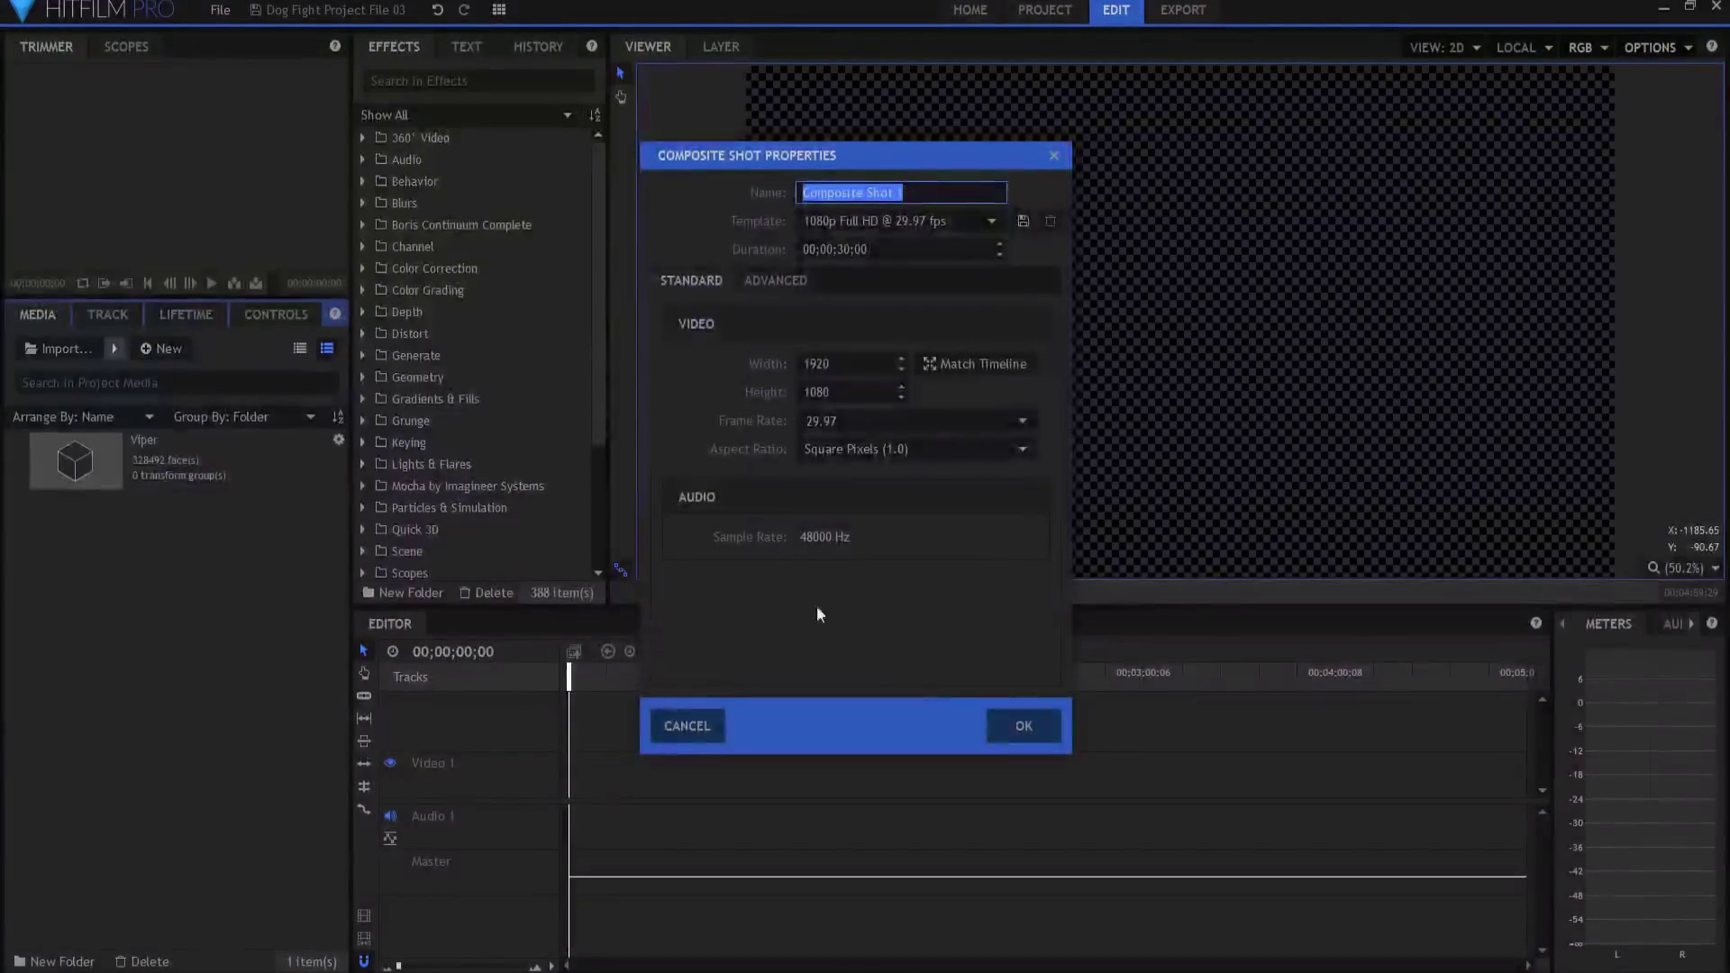
pyautogui.click(1040, 721)
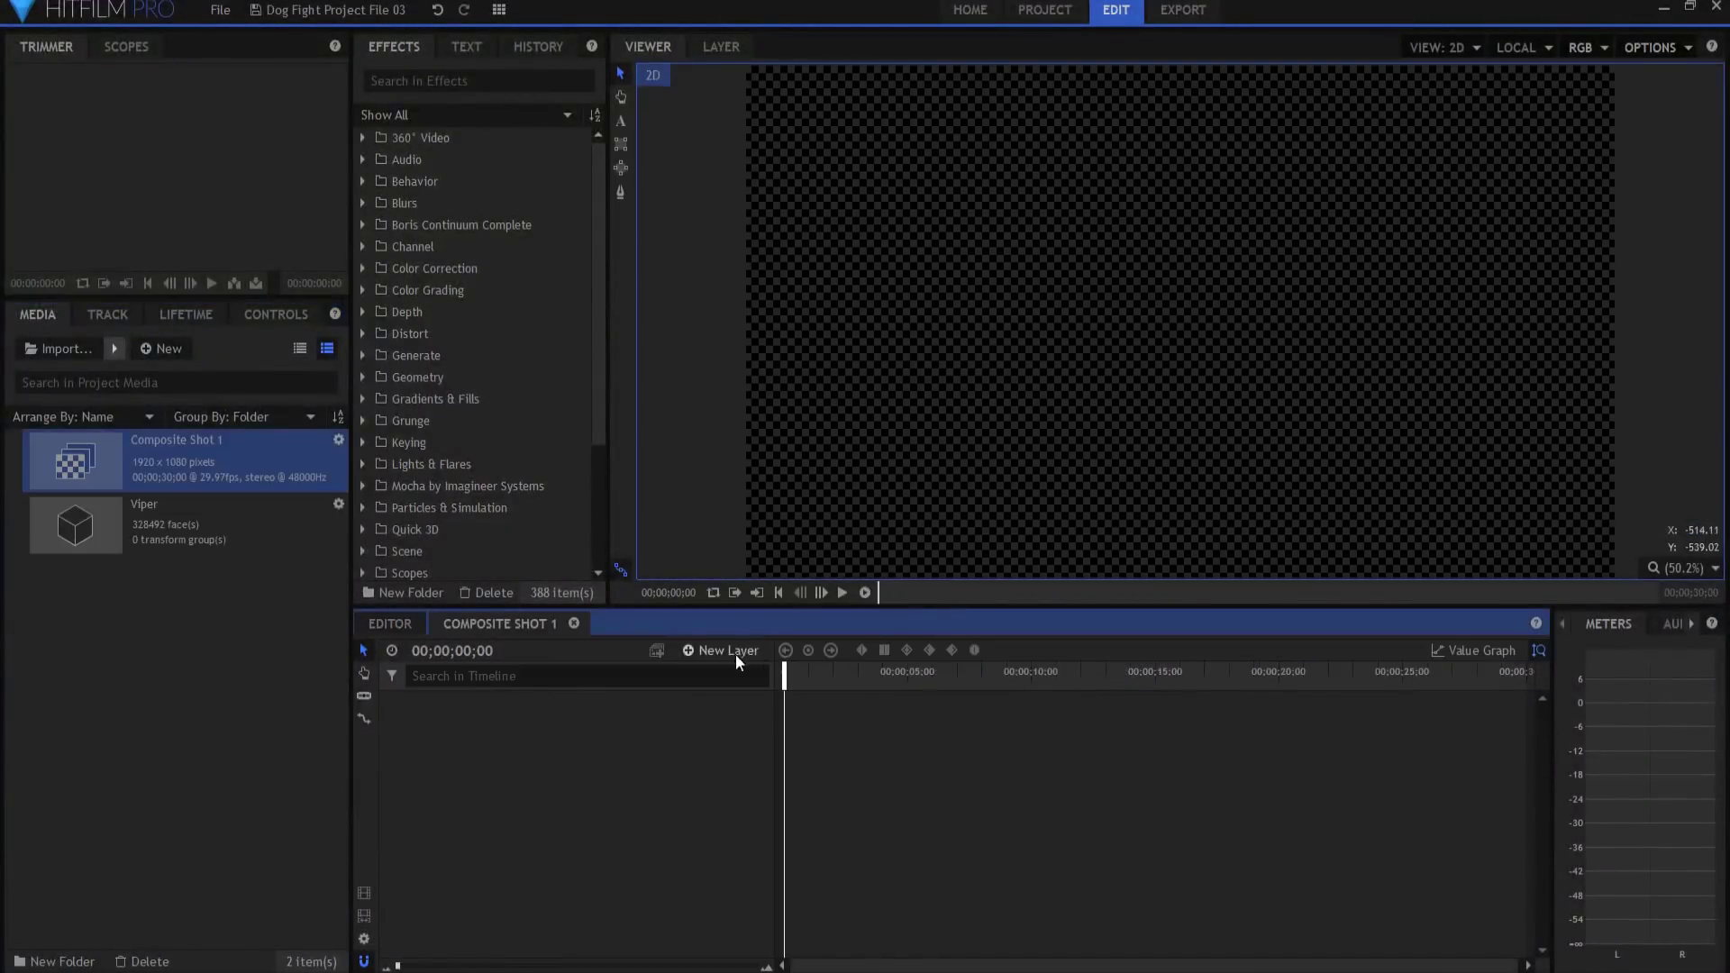
pyautogui.click(730, 651)
pyautogui.click(710, 803)
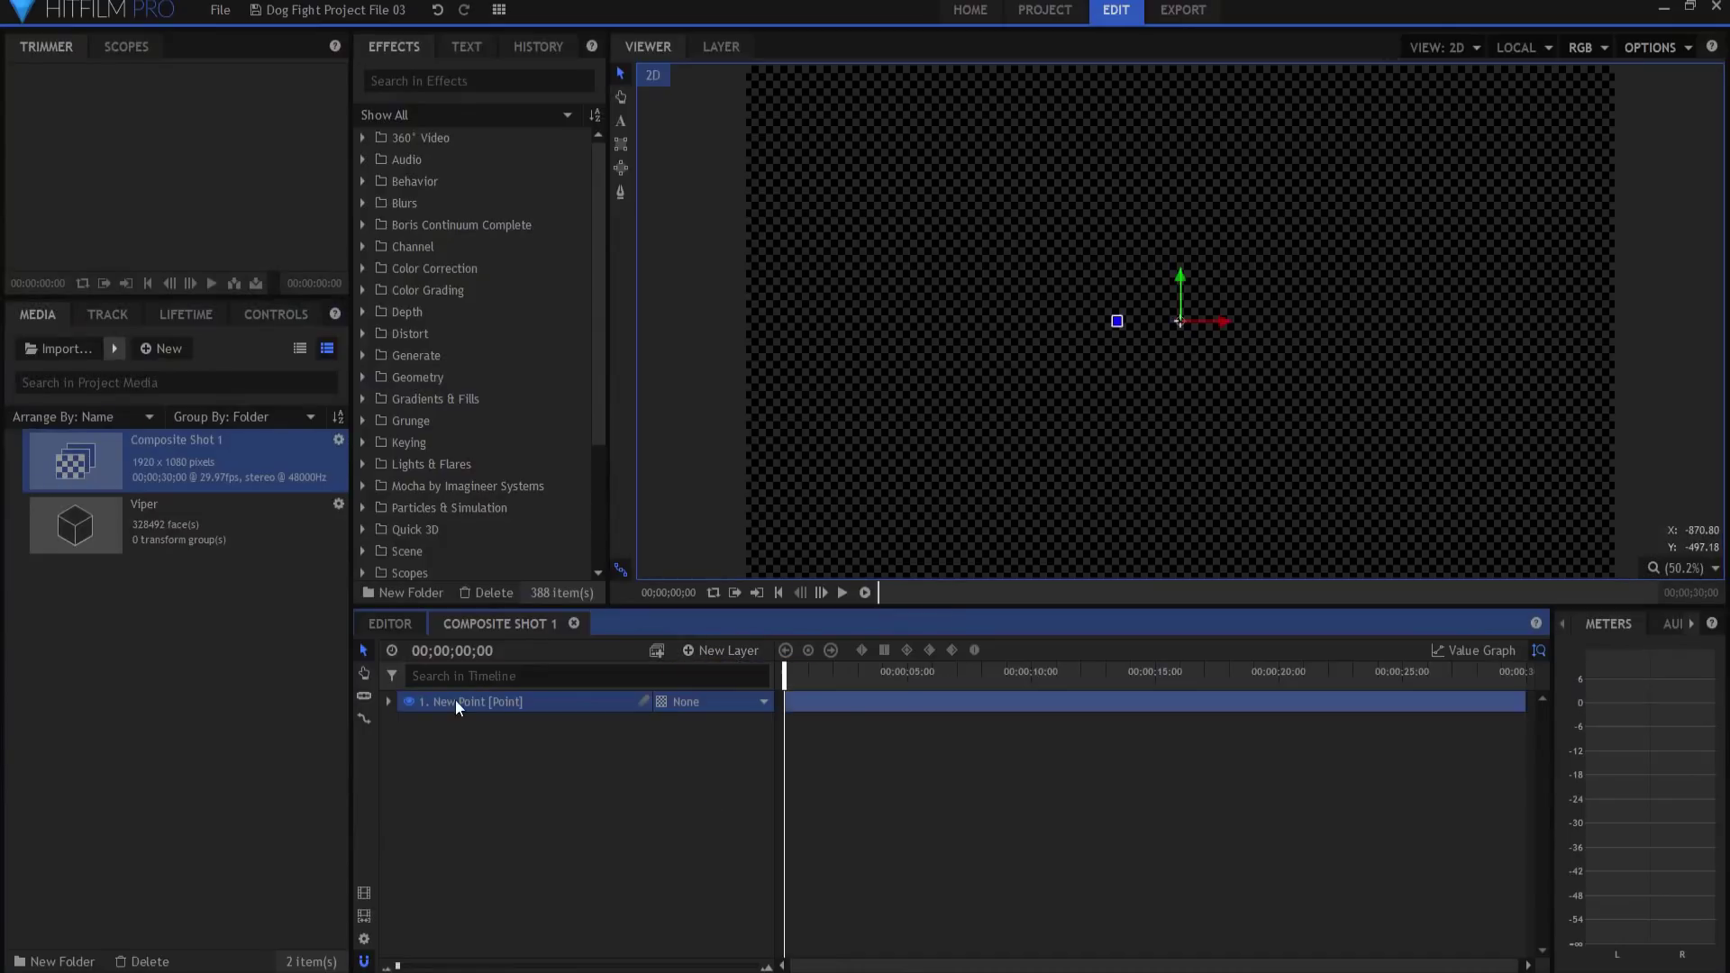
# - Place the point at about -629.6, -302.8 and enable Position keyframing at the first frame
pyautogui.moveTo(1180, 319); pyautogui.dragTo(894, 463)
pyautogui.click(390, 701)
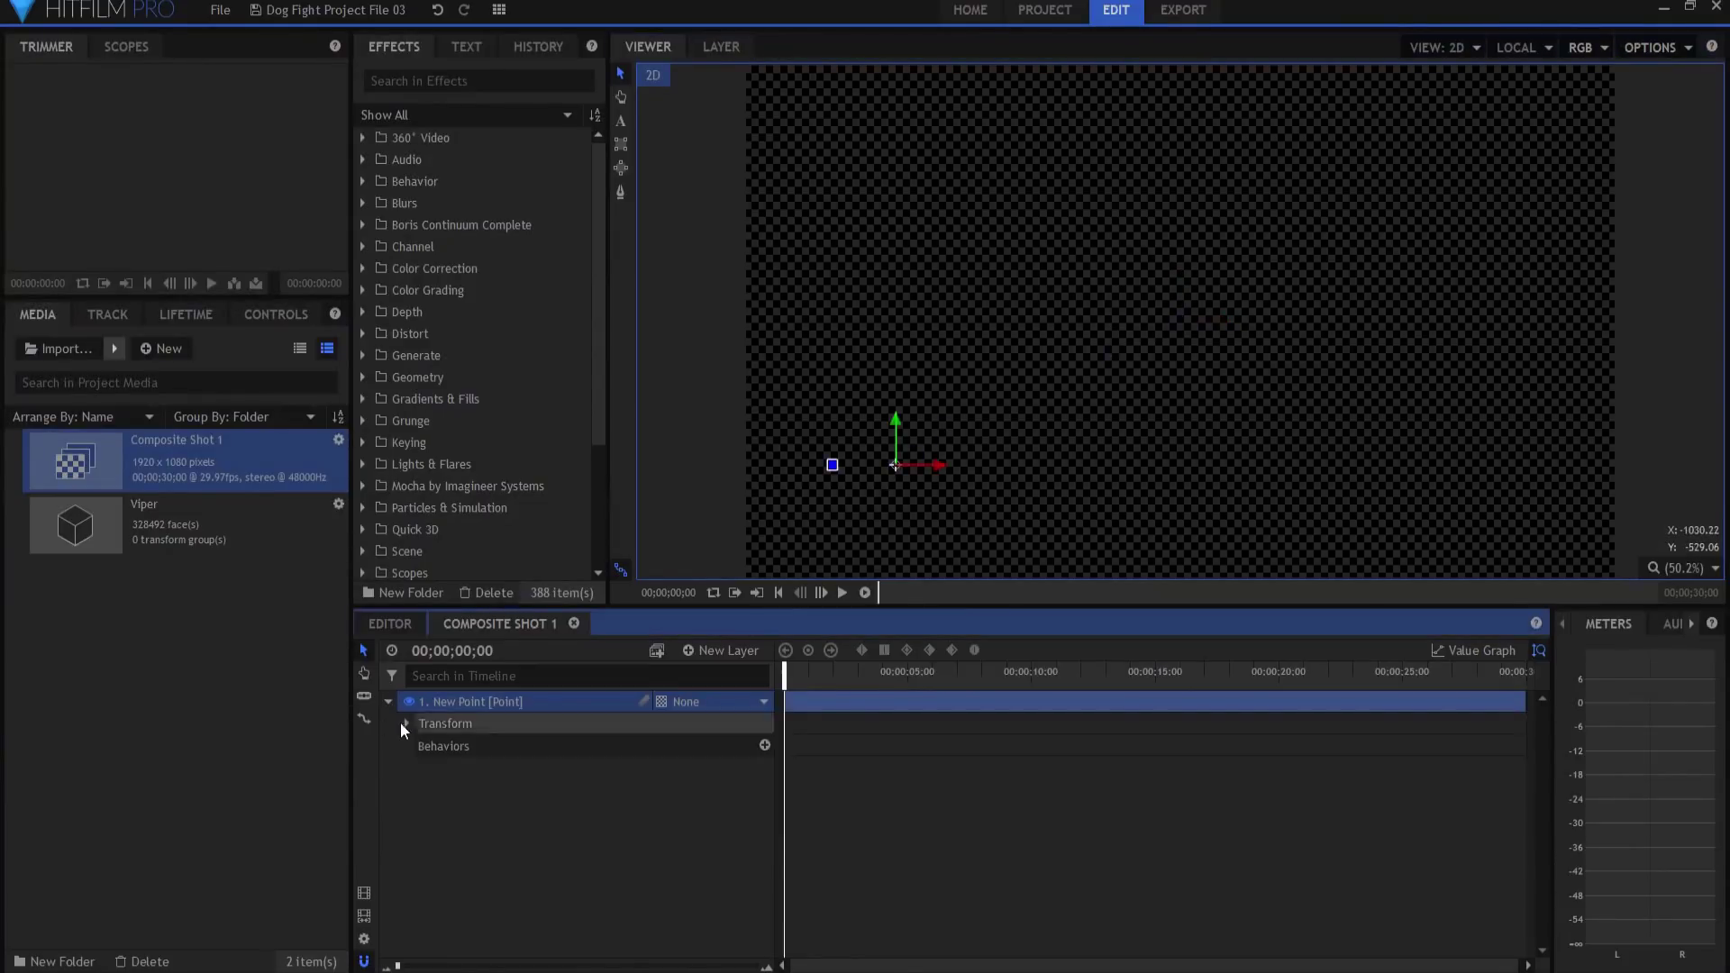
pyautogui.click(407, 723)
pyautogui.click(444, 766)
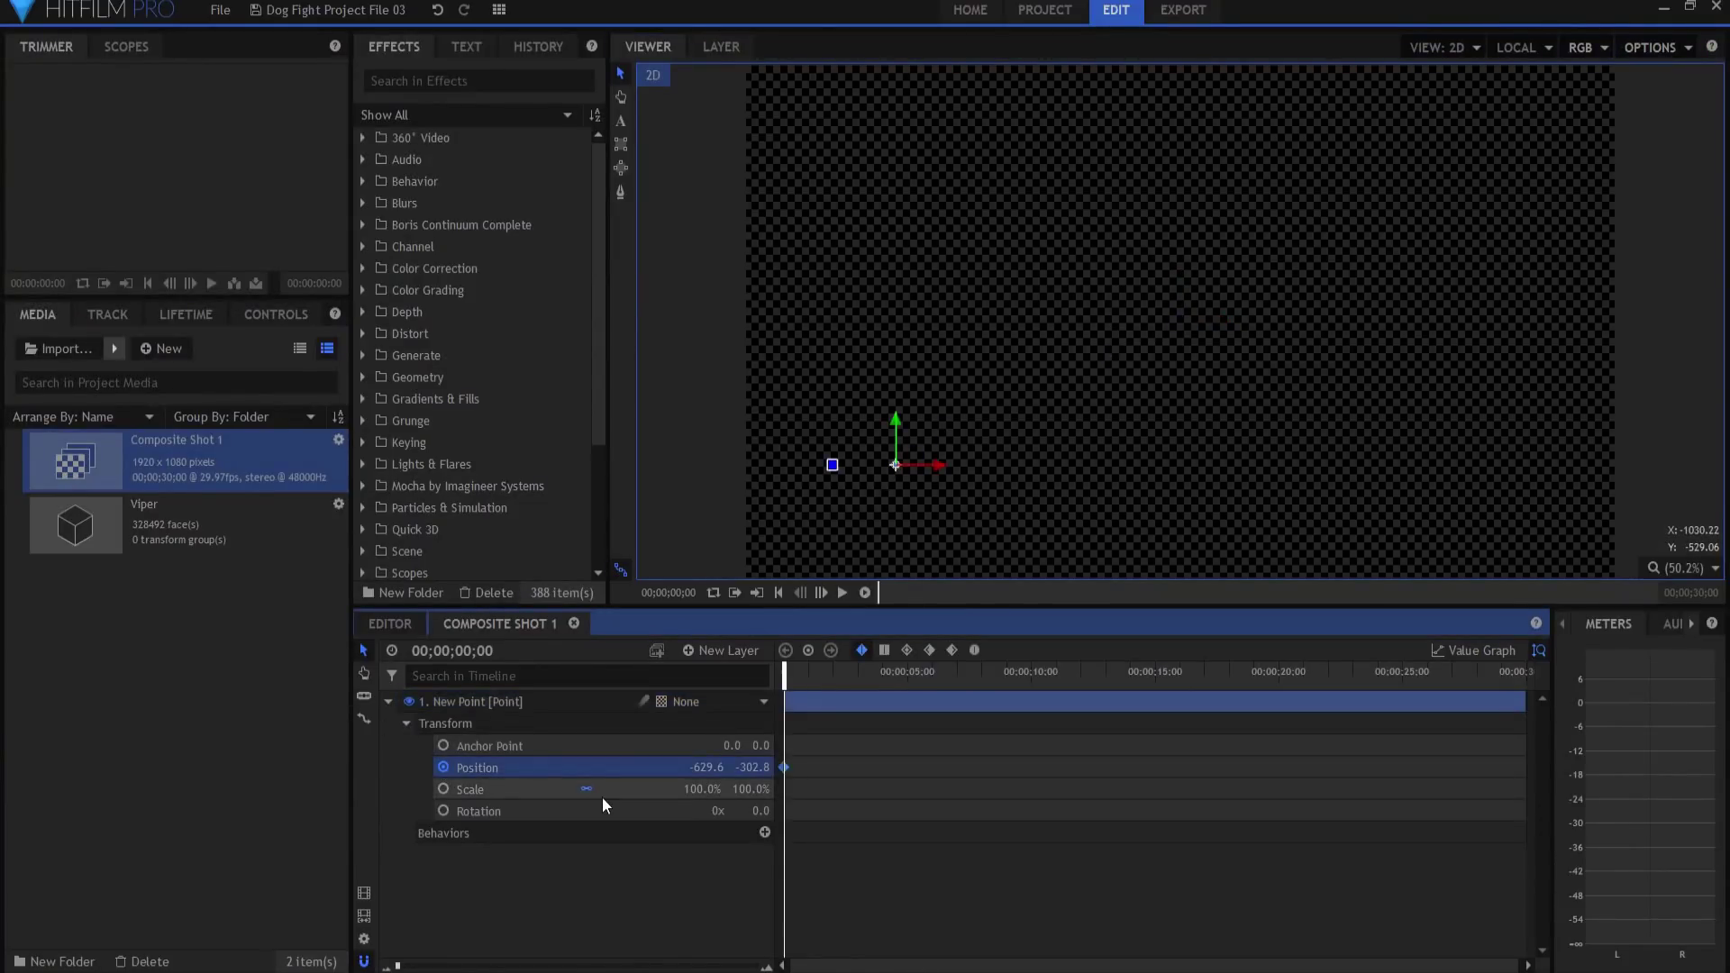
# - Keyframe the point at about (312.8, 298.9) near 2 seconds, (559.9, -296.9) at 3;15 and (-583.8, 257.0) at 5;10
pyautogui.click(830, 673)
pyautogui.moveTo(893, 465); pyautogui.dragTo(1320, 179)
pyautogui.click(870, 673)
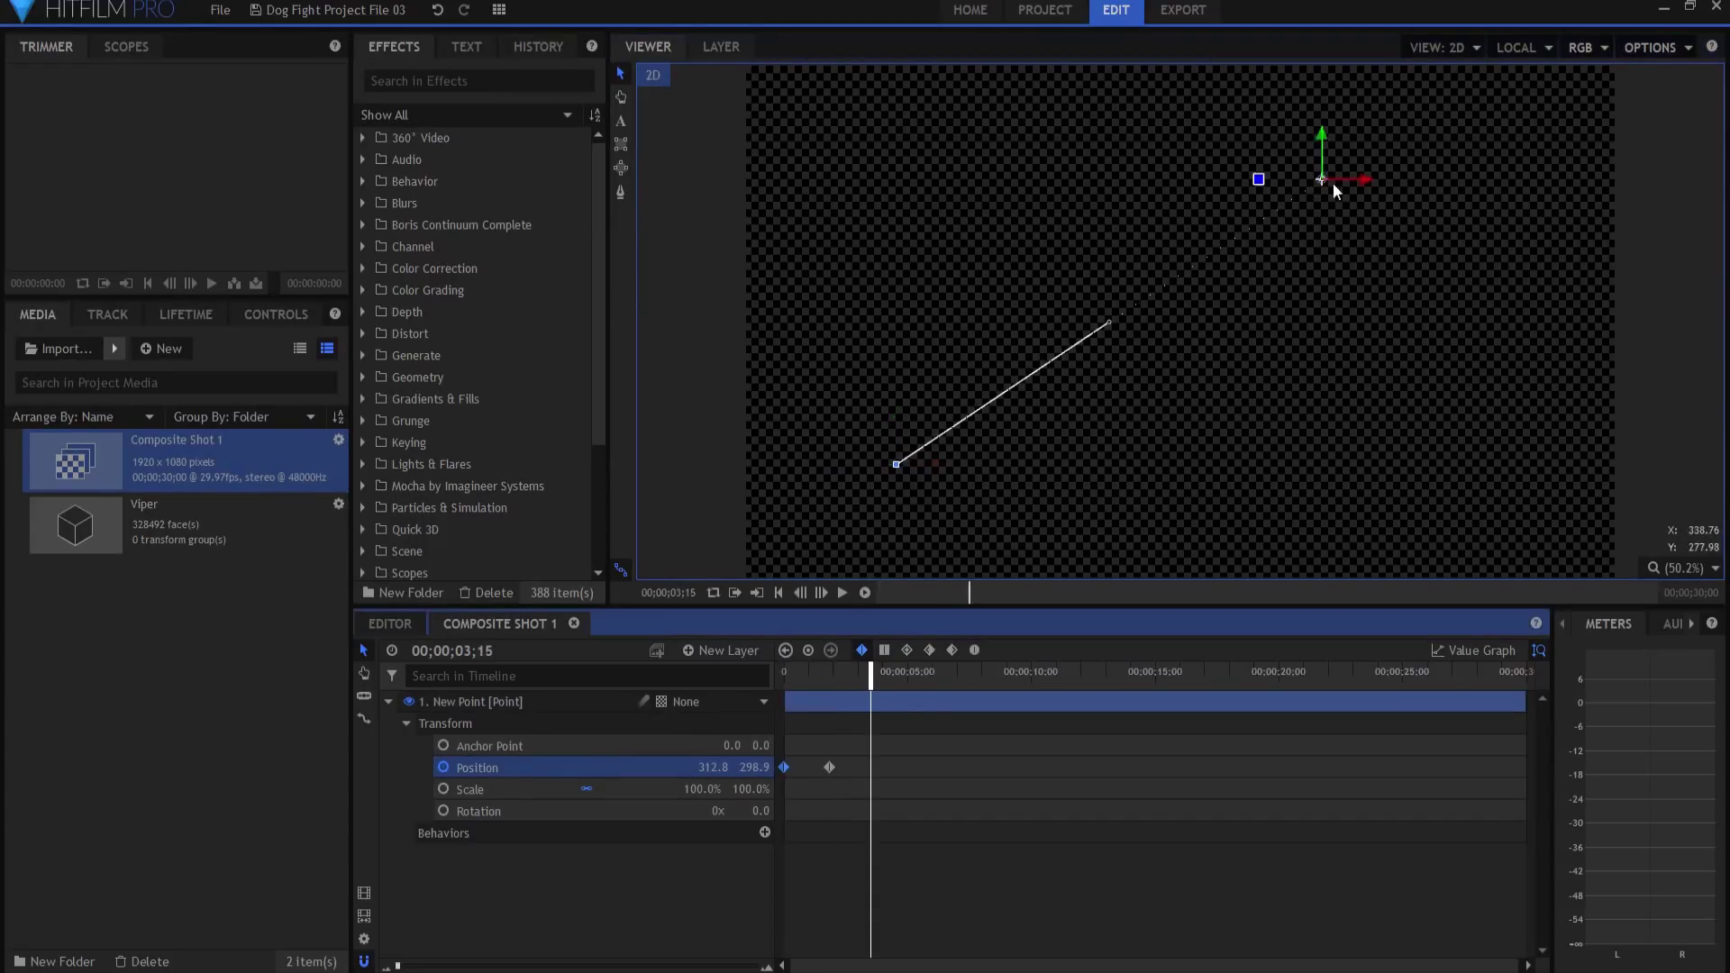
pyautogui.moveTo(1322, 178); pyautogui.dragTo(1434, 462)
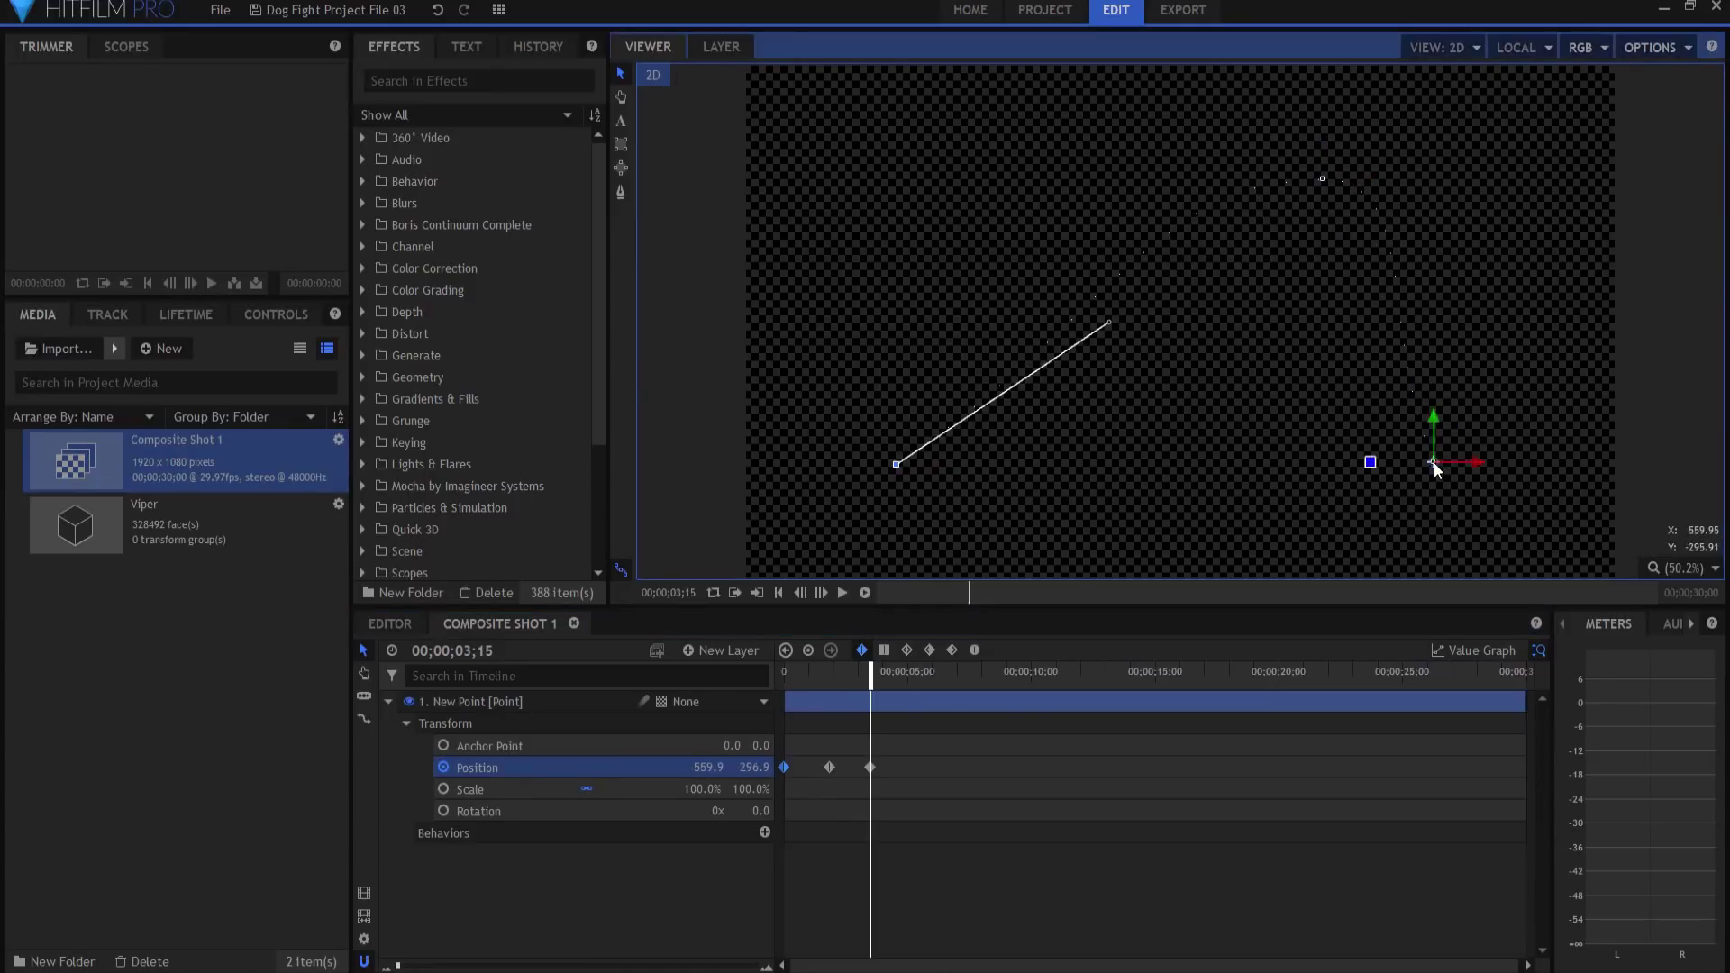
pyautogui.click(915, 678)
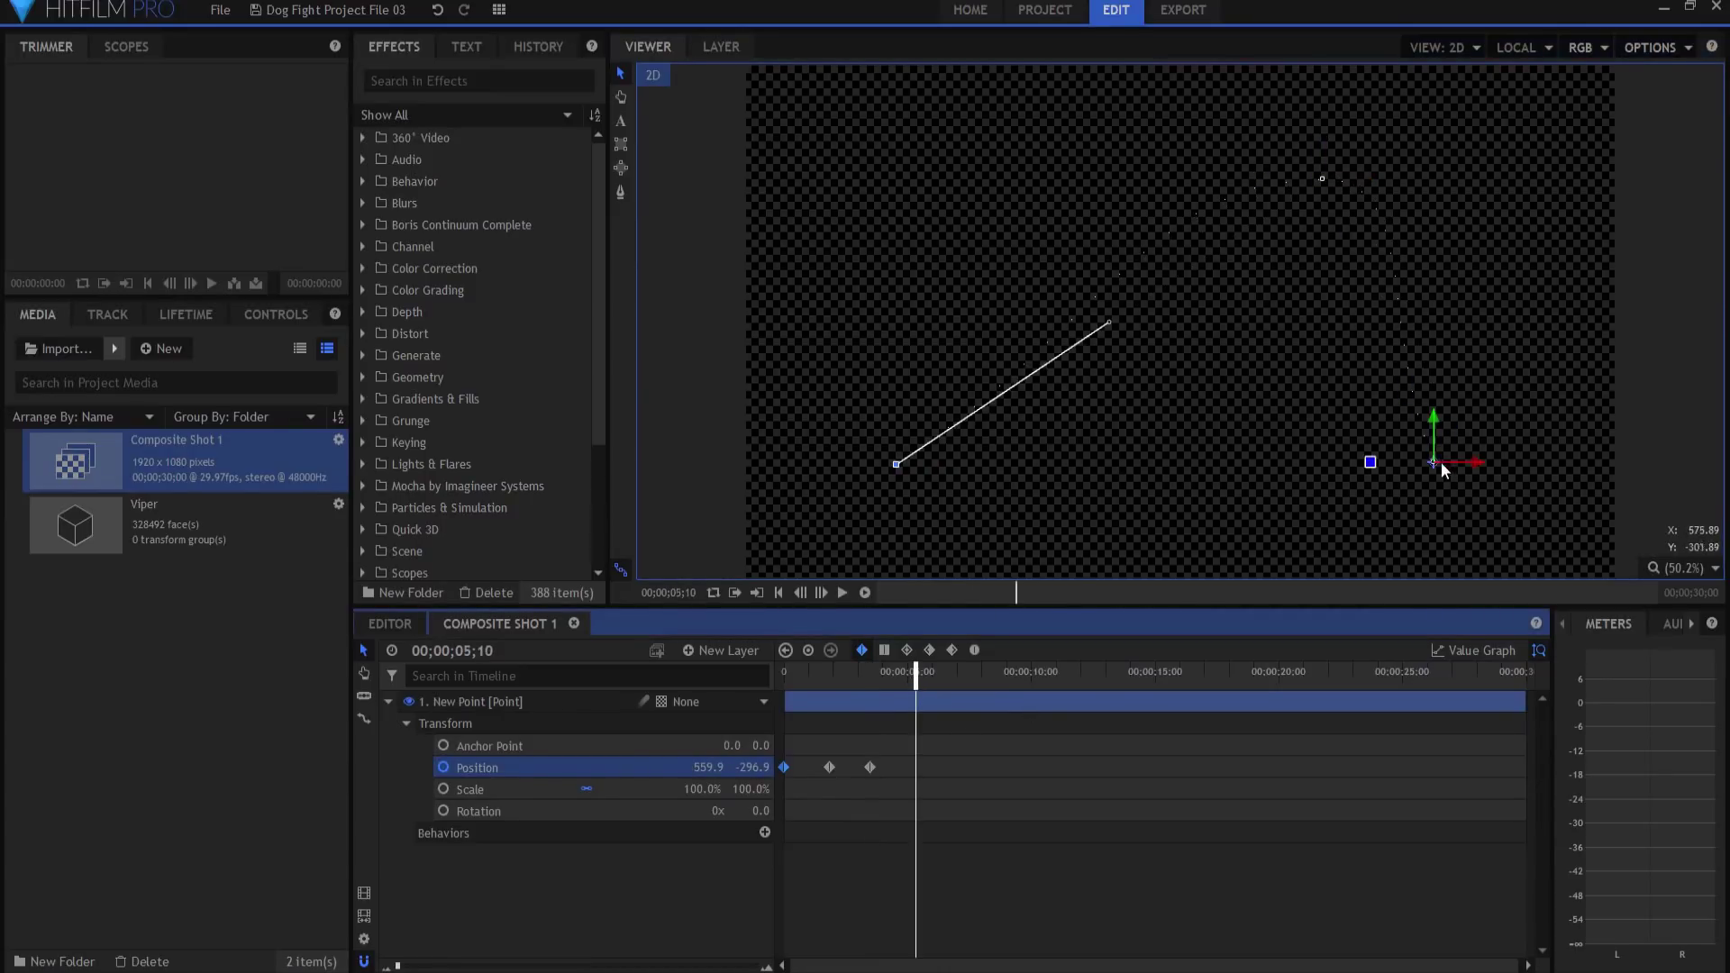
pyautogui.moveTo(1432, 461); pyautogui.dragTo(914, 199)
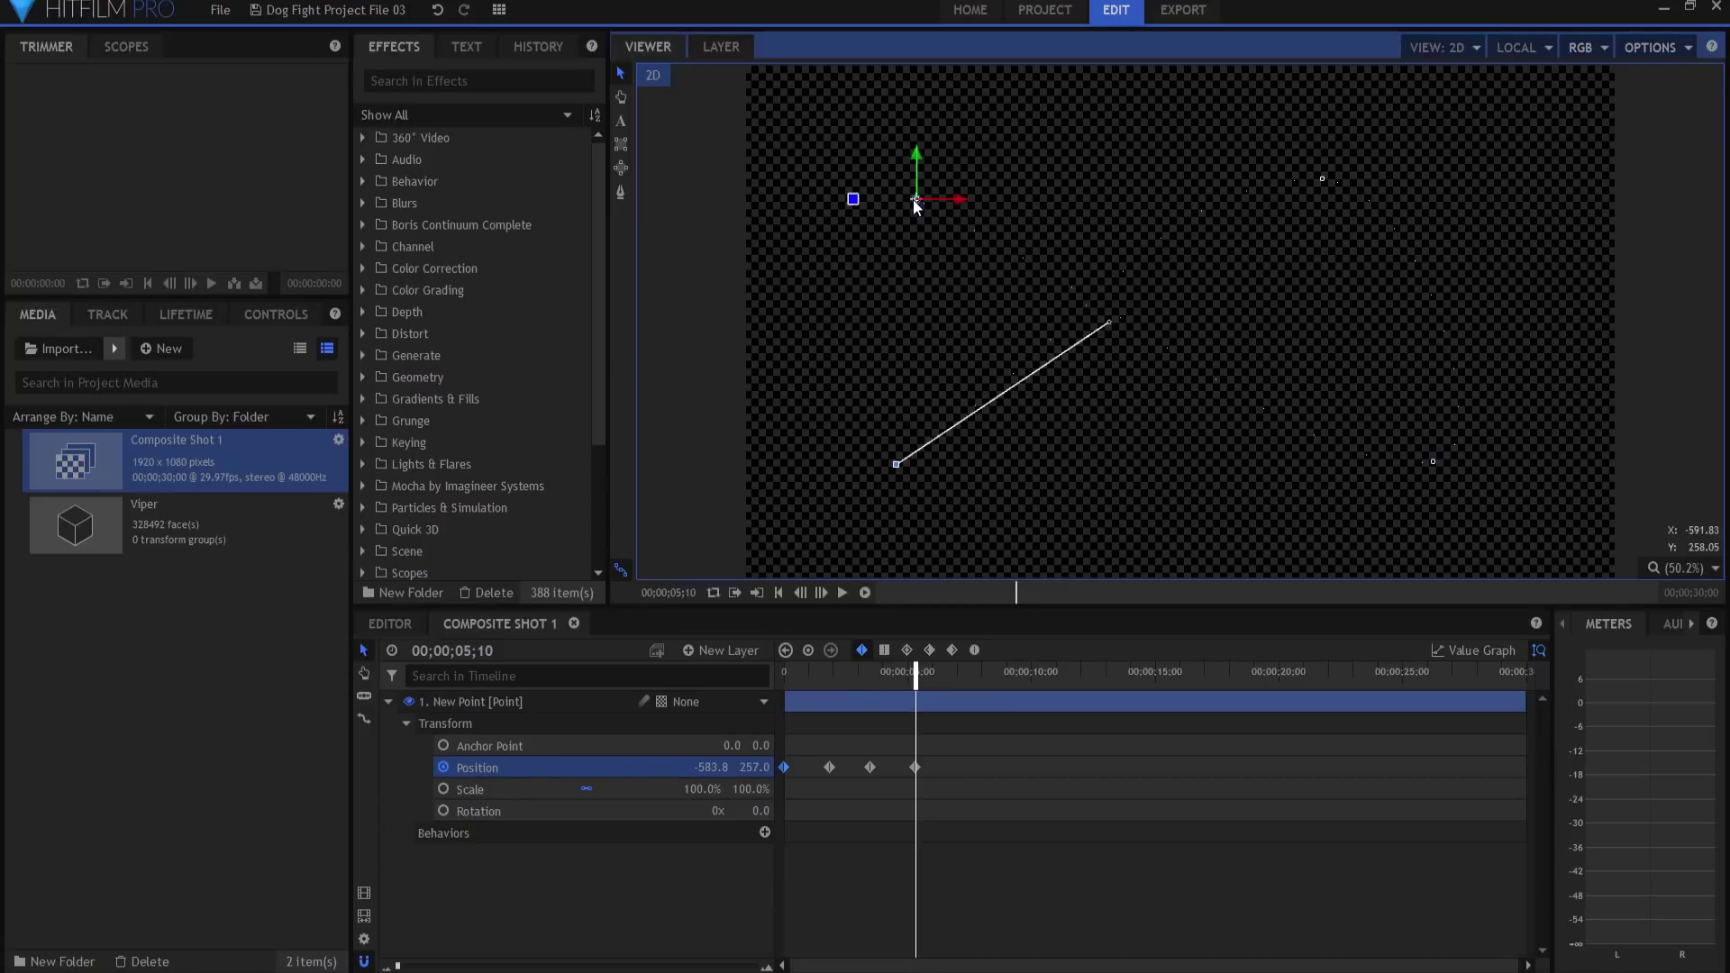
# - Play the point's motion from the first frame to review its path
pyautogui.click(777, 592)
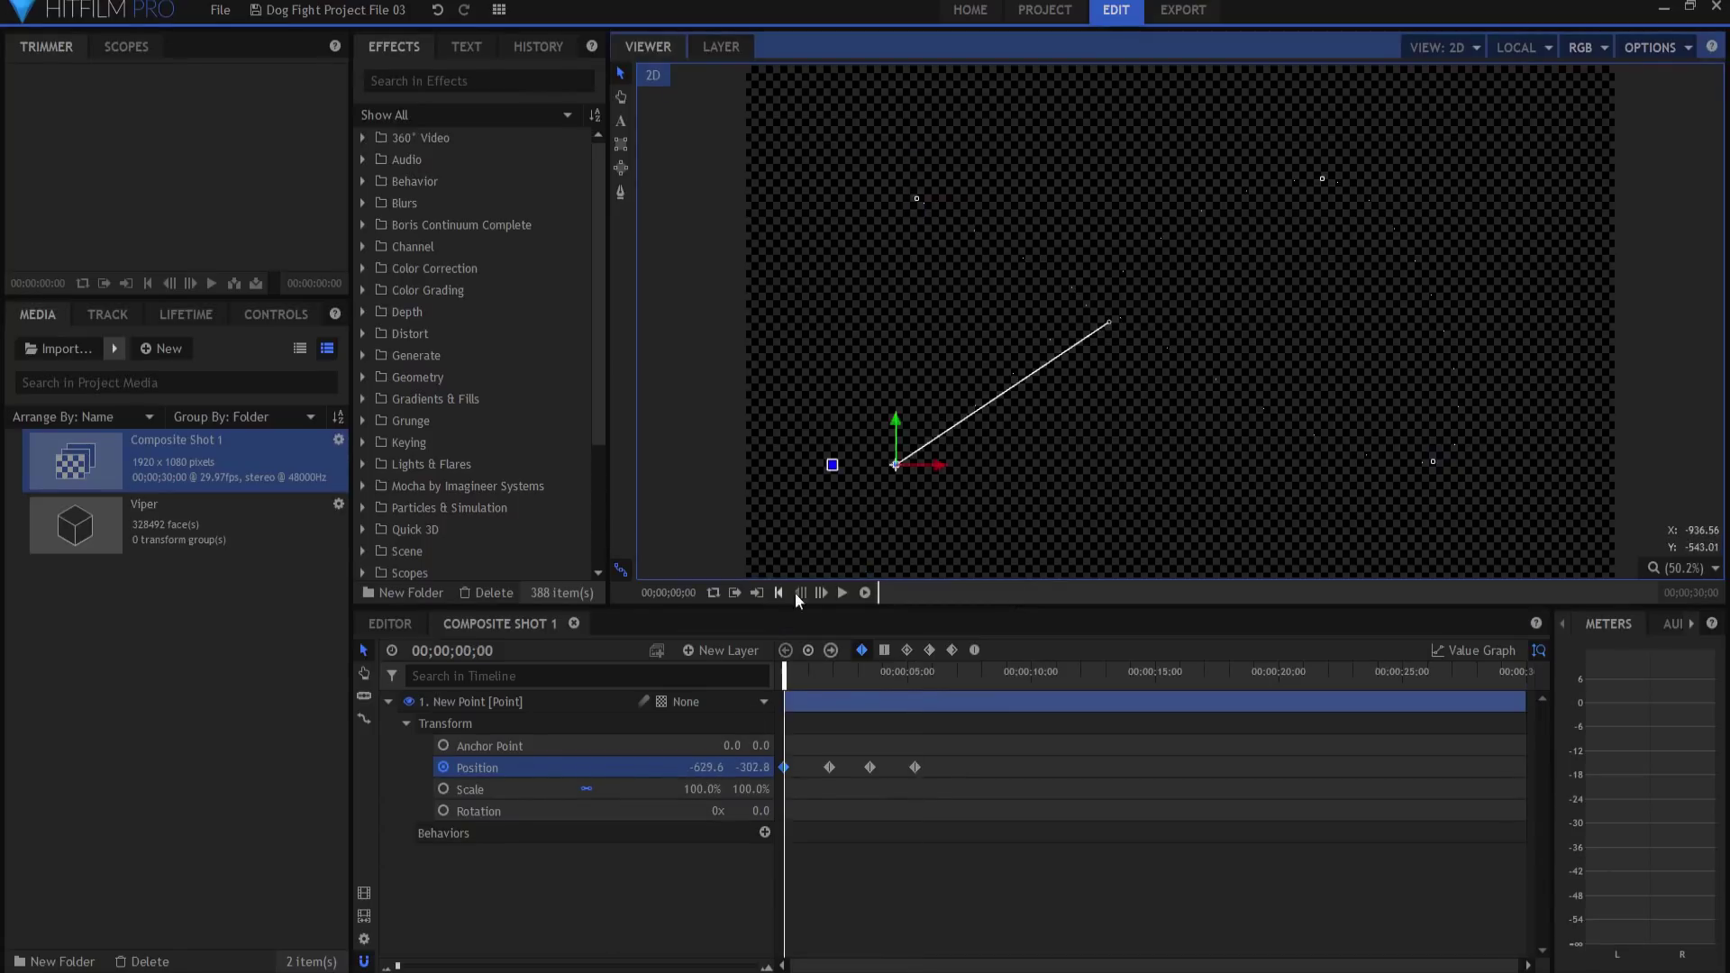
pyautogui.click(842, 593)
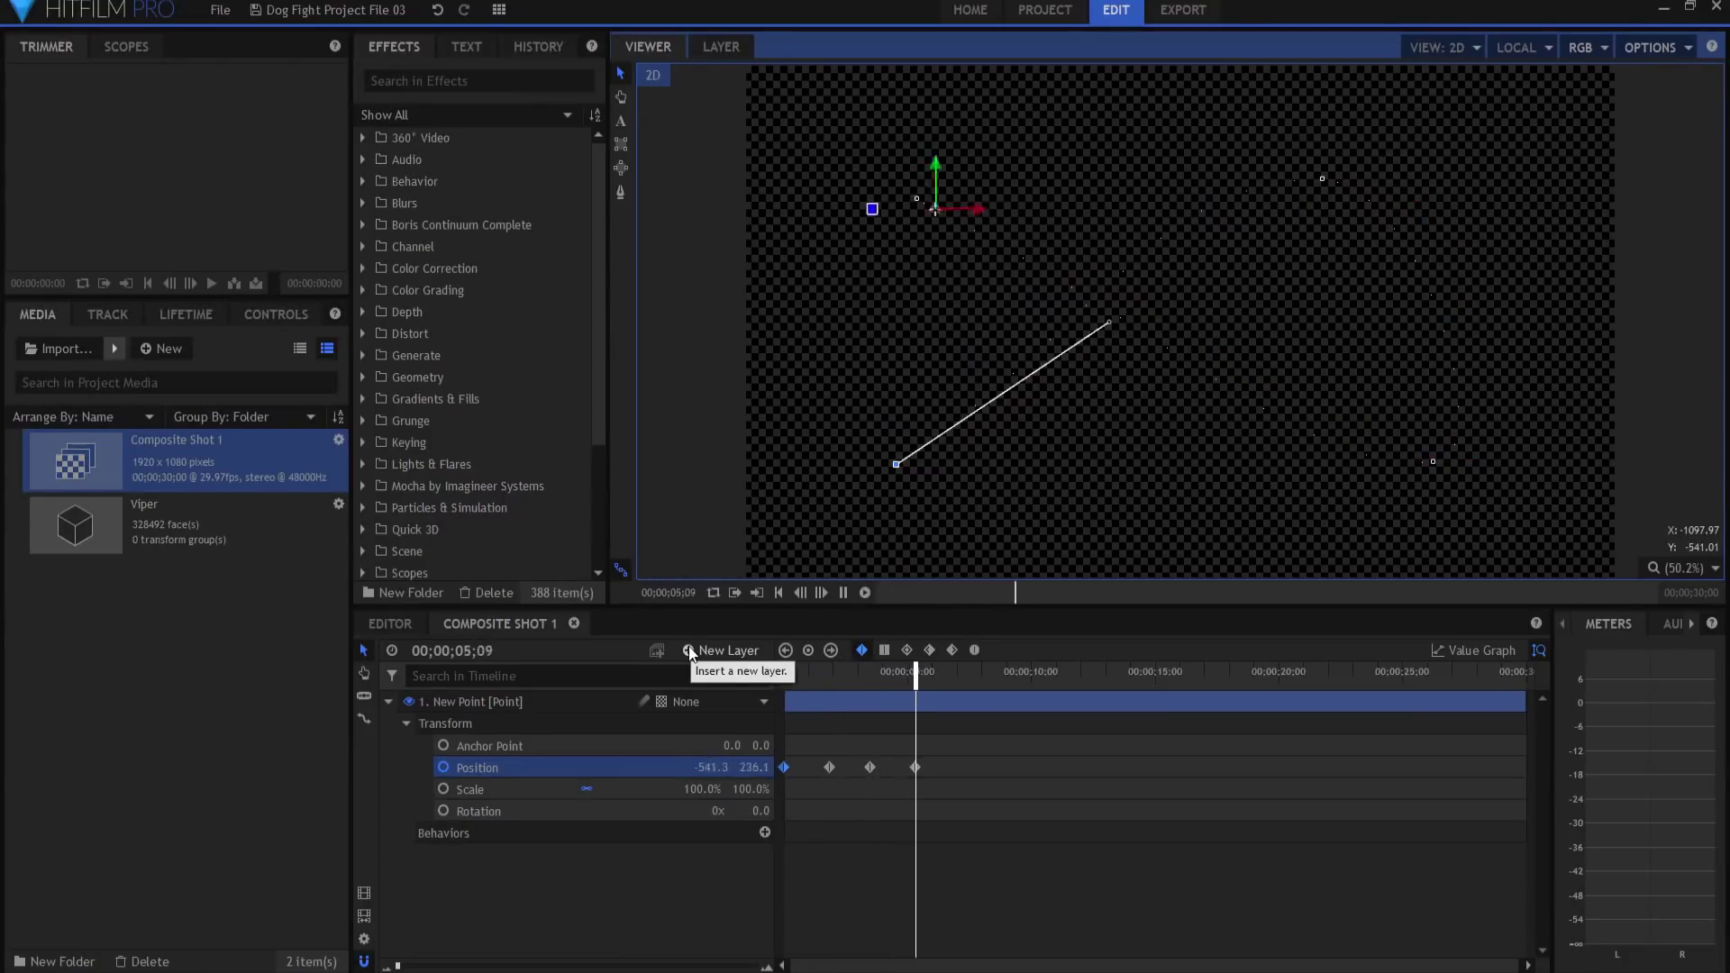
pyautogui.click(543, 840)
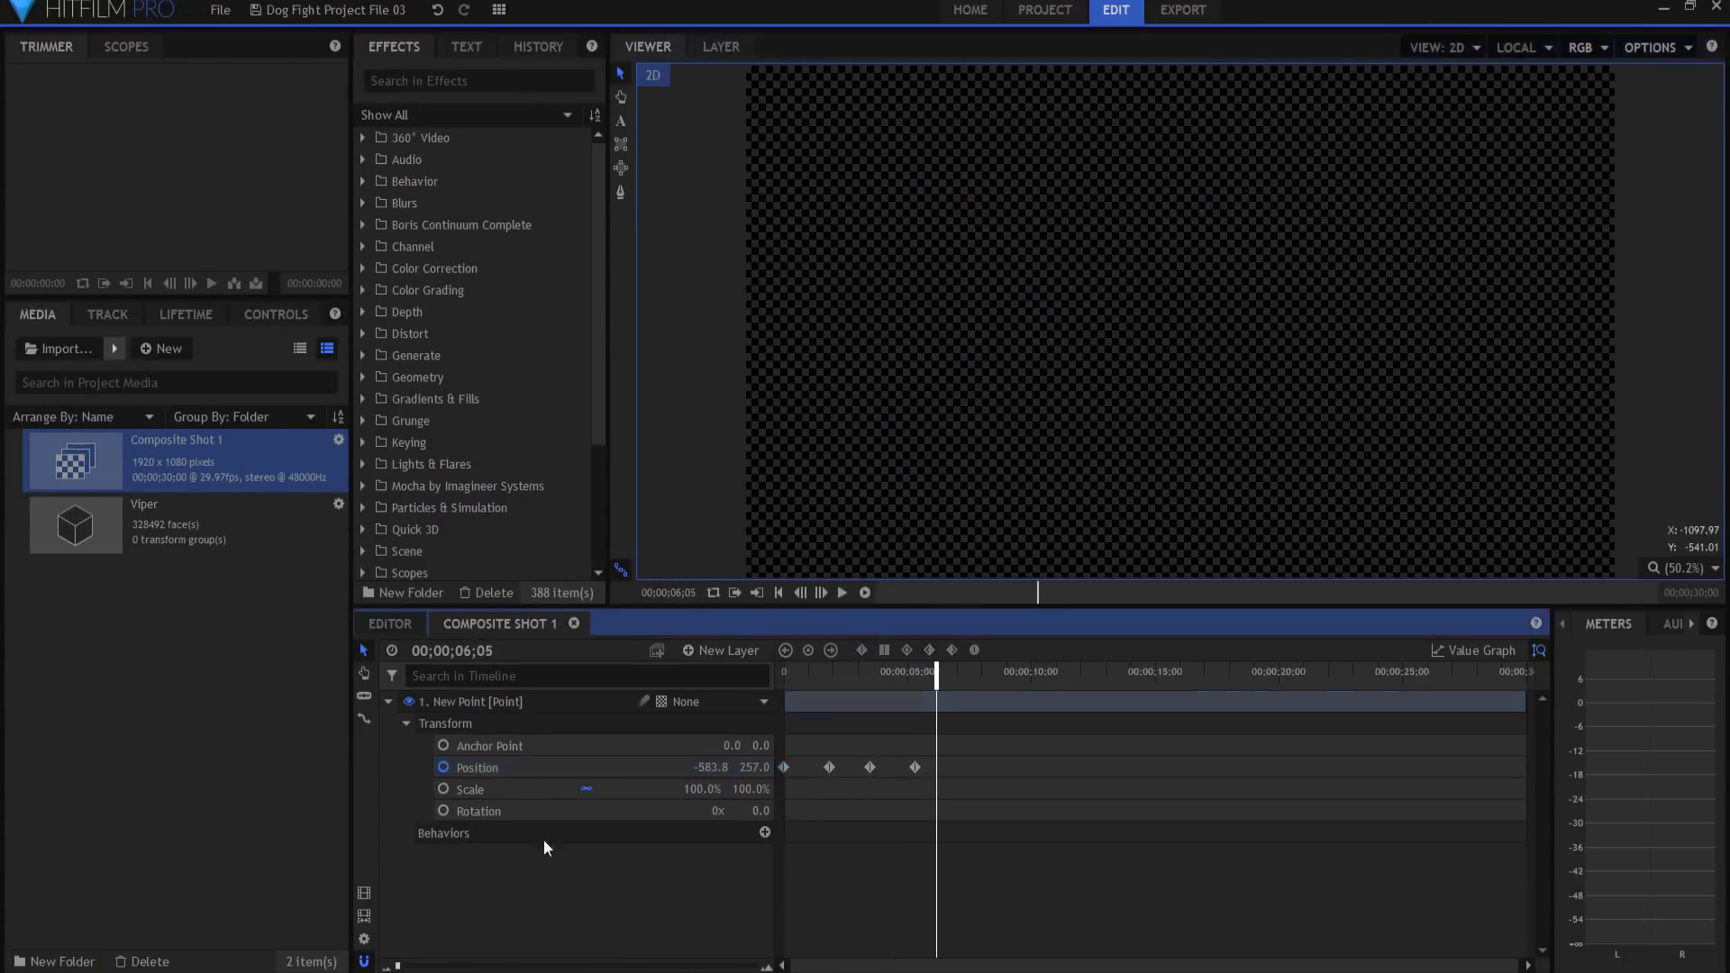
# - Collapse the animated point's properties and add a second point layer to the composite shot
pyautogui.click(387, 702)
pyautogui.click(728, 650)
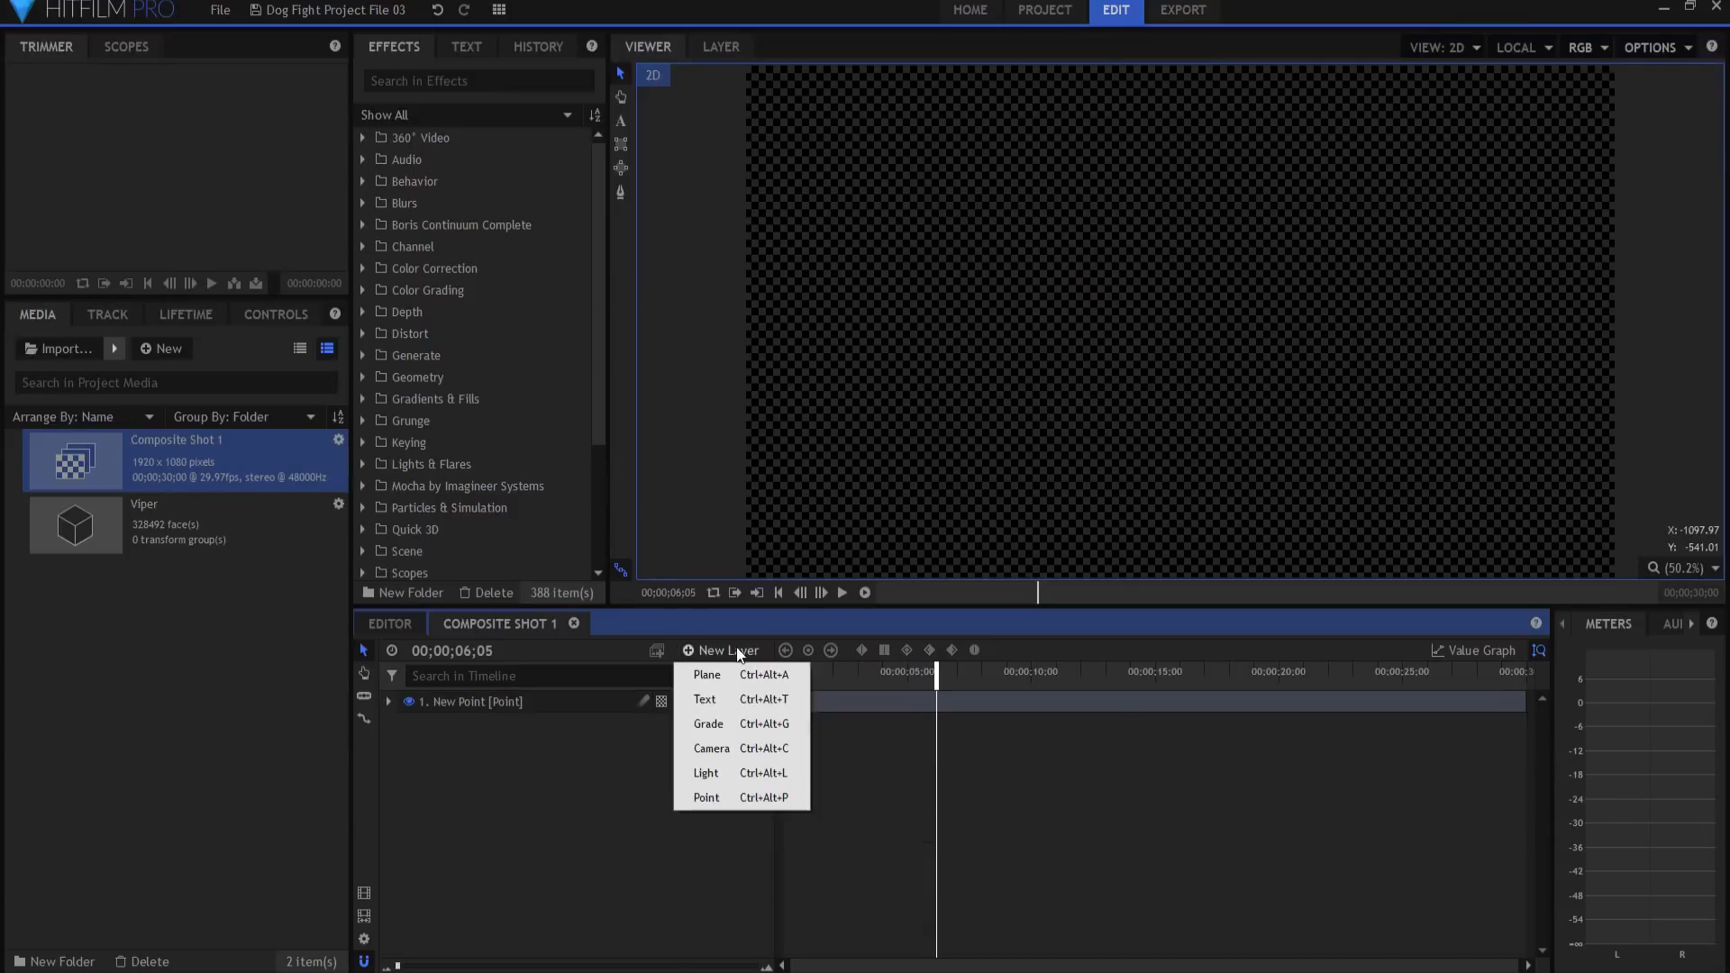
pyautogui.click(706, 797)
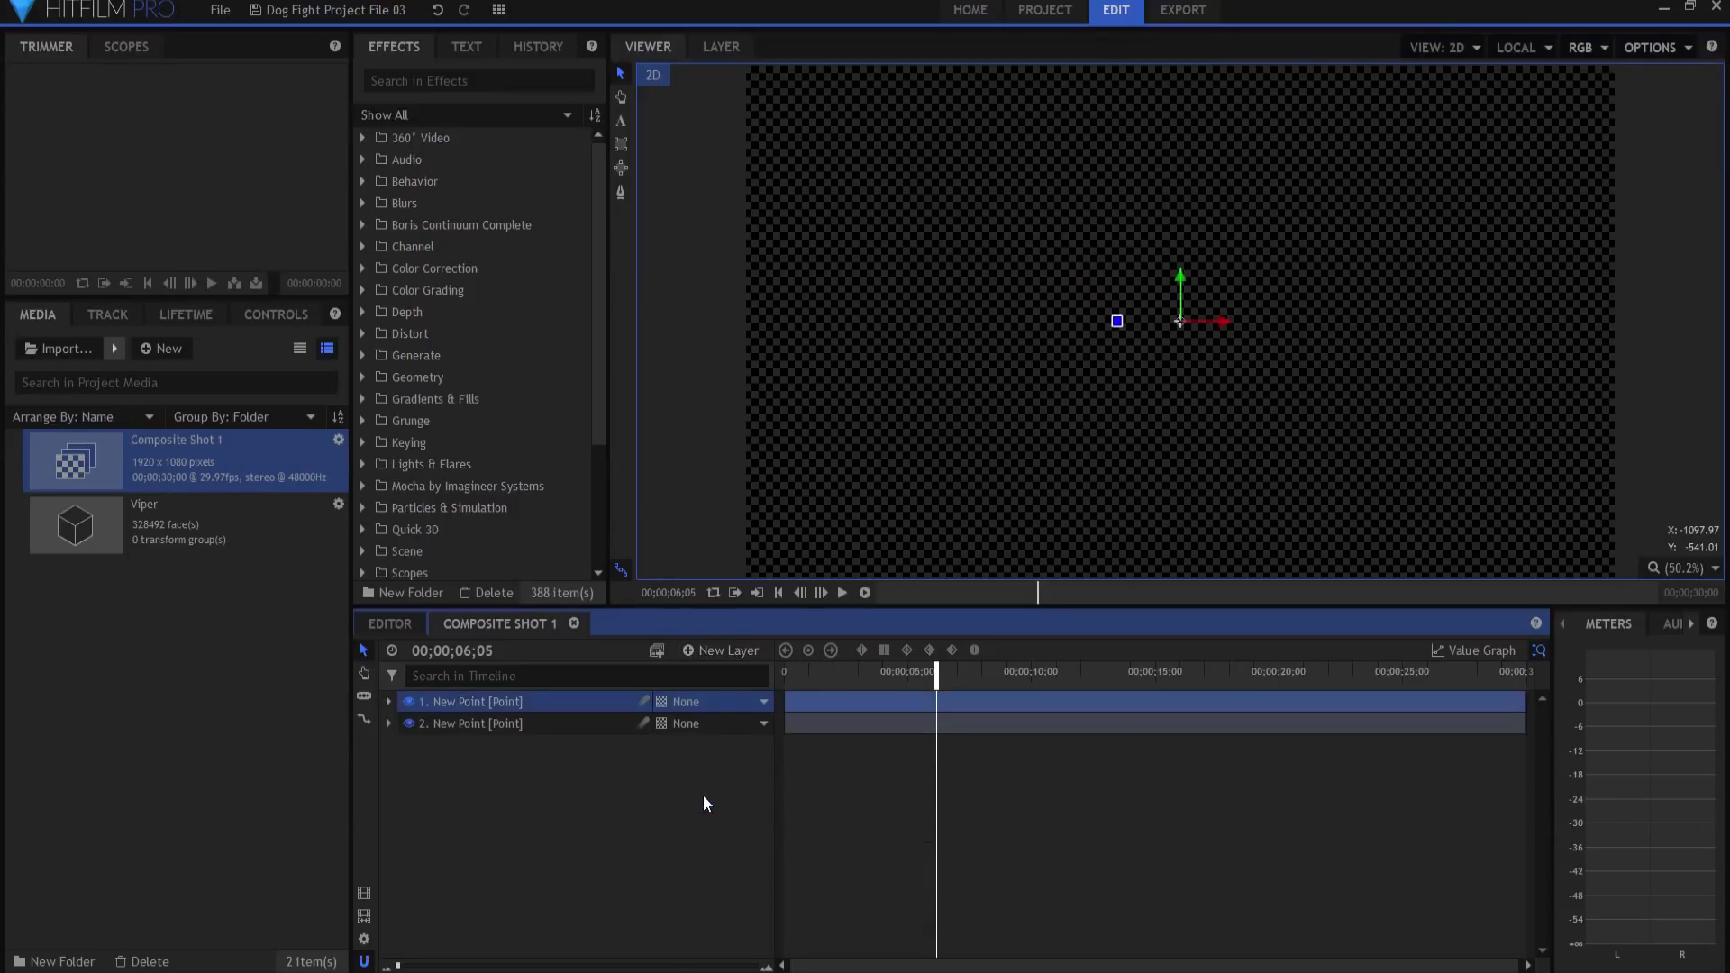
# - Rename the animated point layer as Follow Point and the new point layer as Behavior
pyautogui.doubleClick(459, 723)
pyautogui.write('Follow Point')
pyautogui.press('Return')
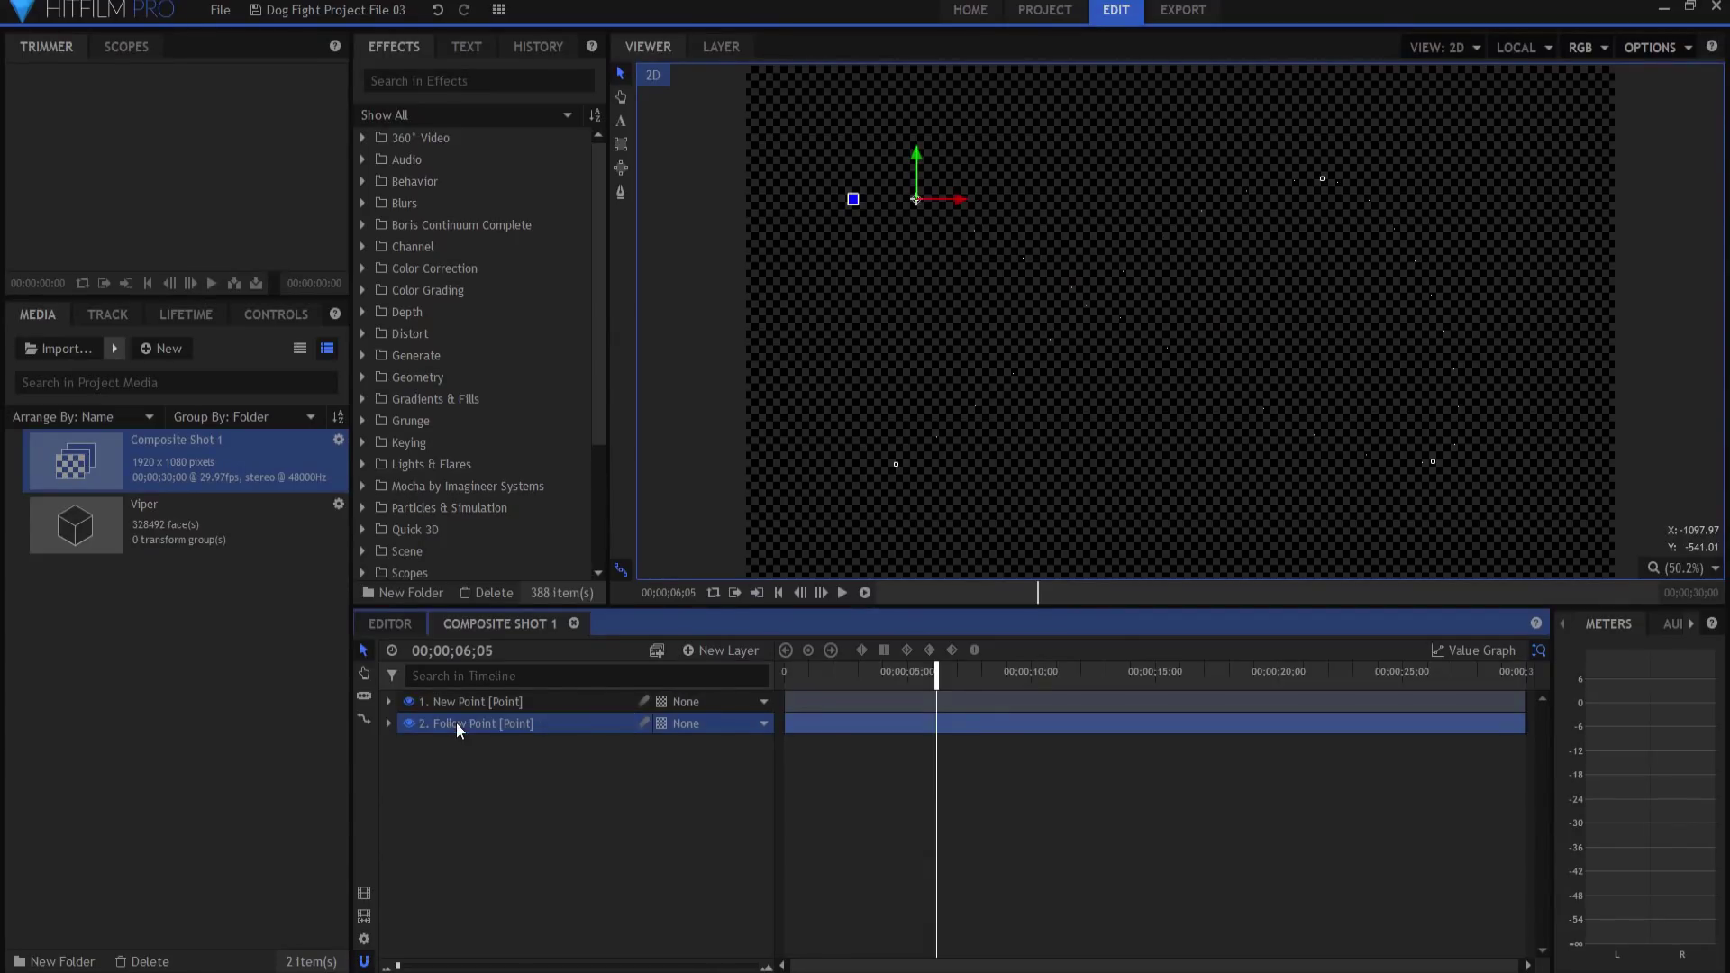
pyautogui.doubleClick(470, 701)
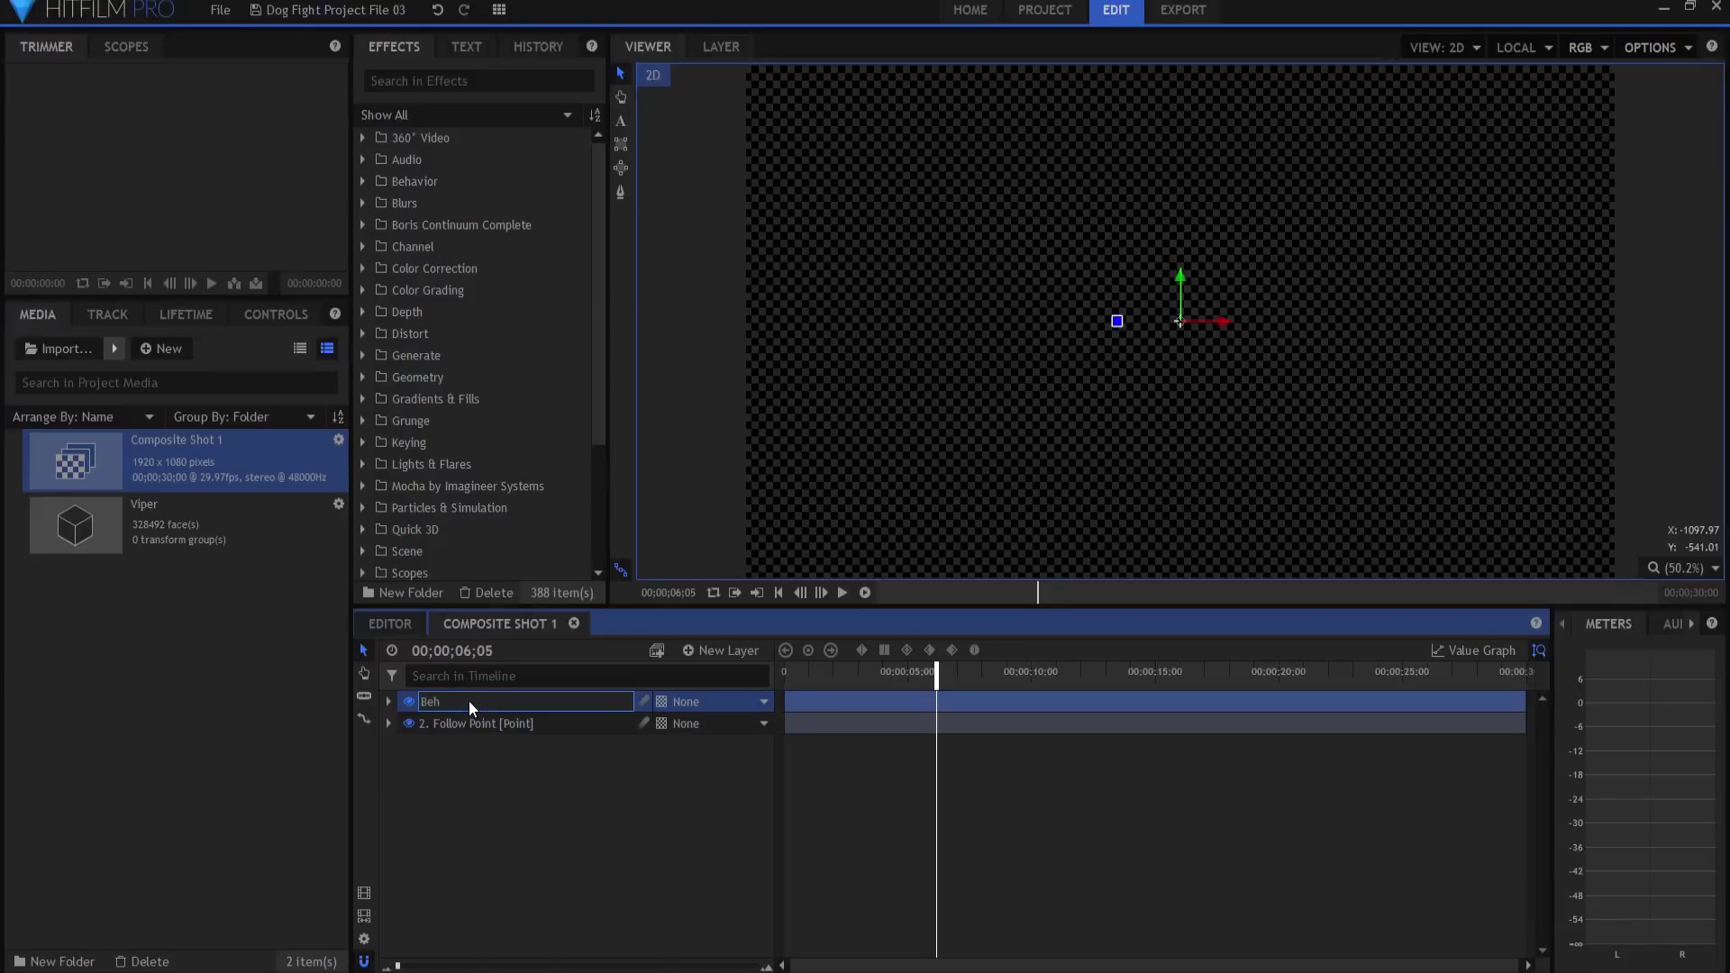
pyautogui.write('Behavior')
pyautogui.press('Return')
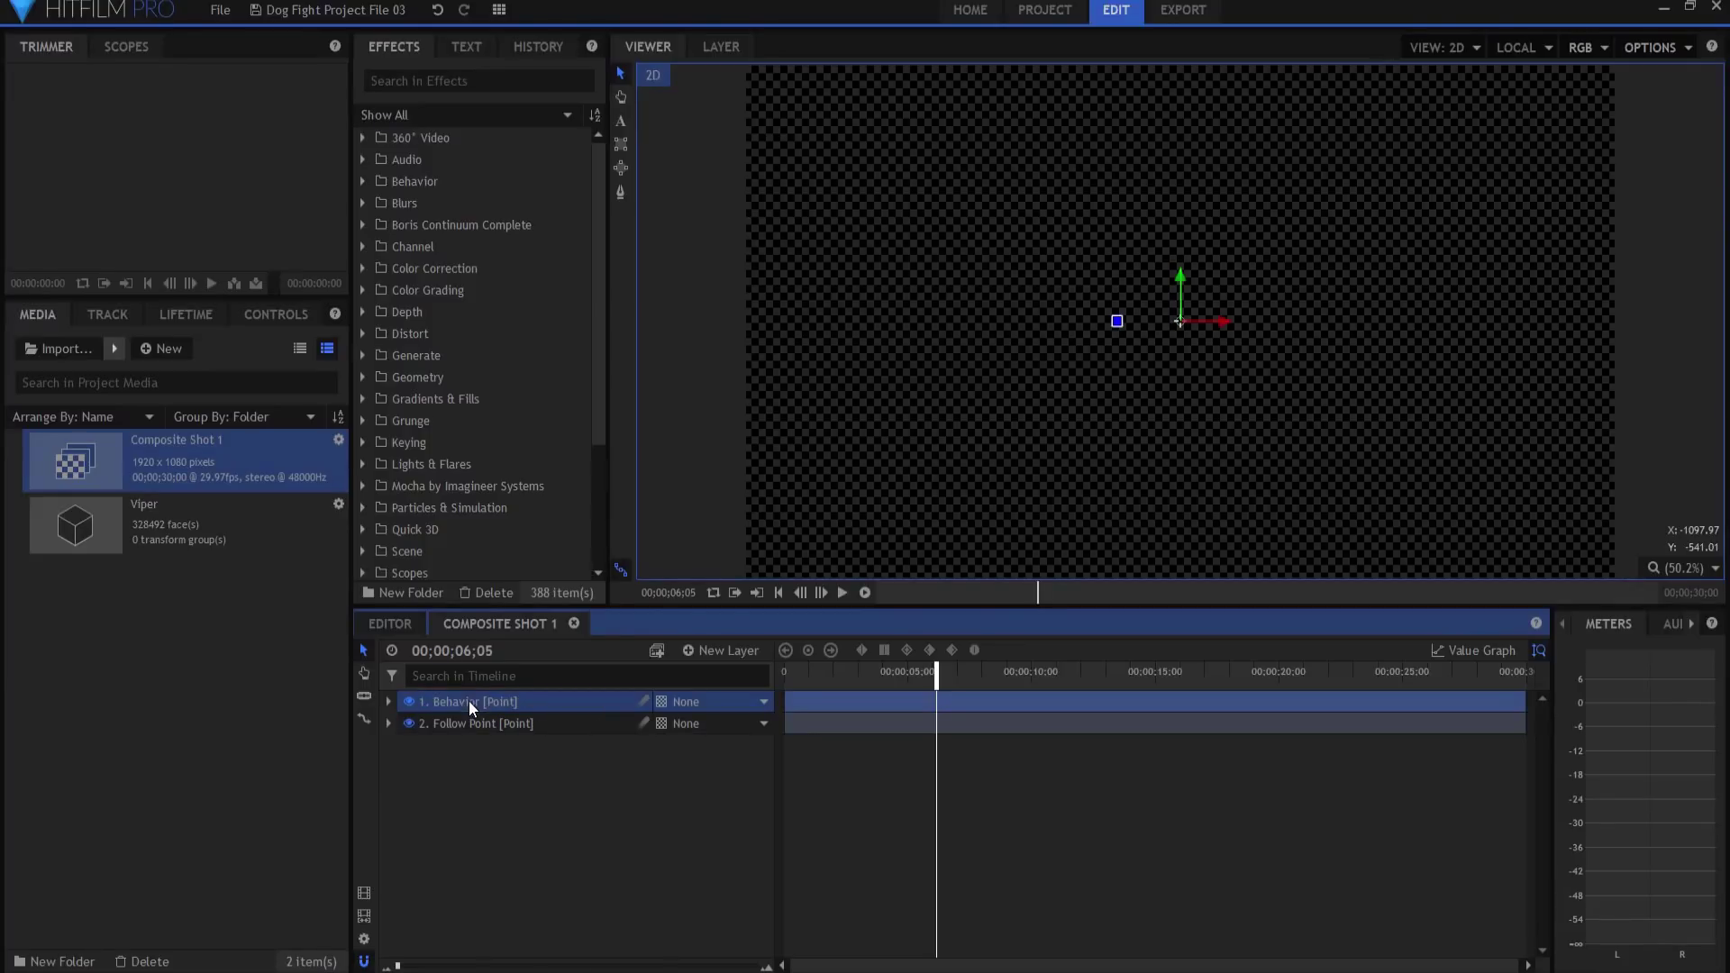
# - Add a Follow behavior to the Behavior point and set its target to Follow Point
pyautogui.click(388, 701)
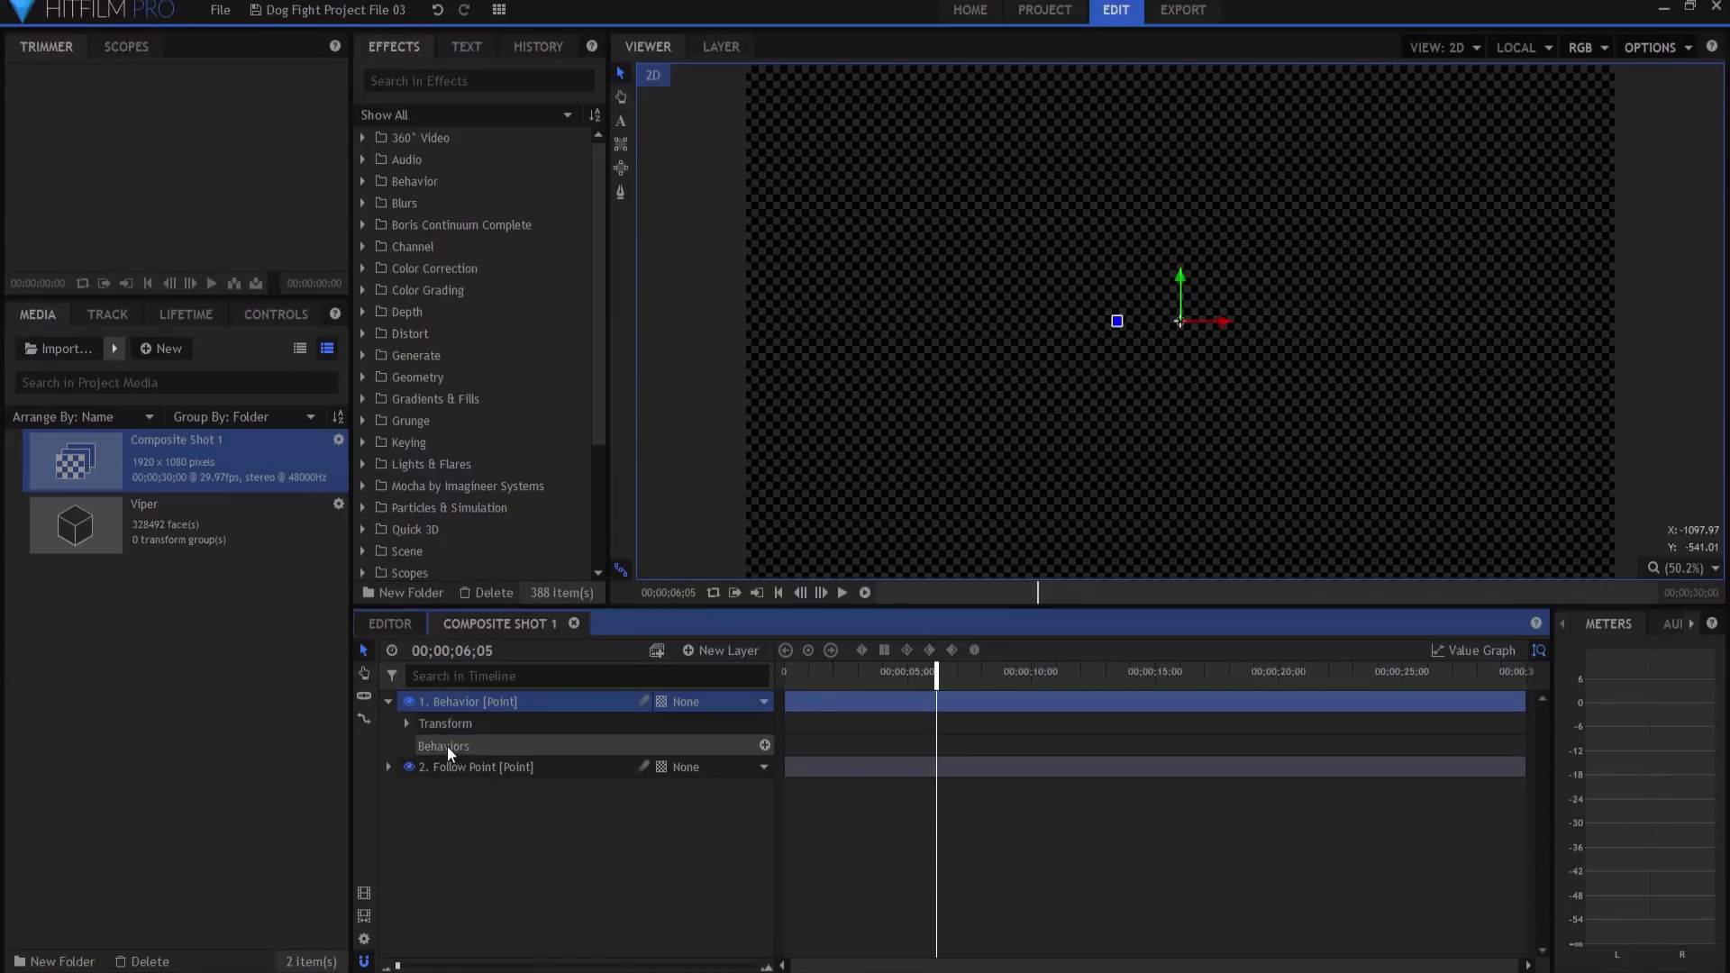
pyautogui.click(765, 747)
pyautogui.moveTo(785, 771)
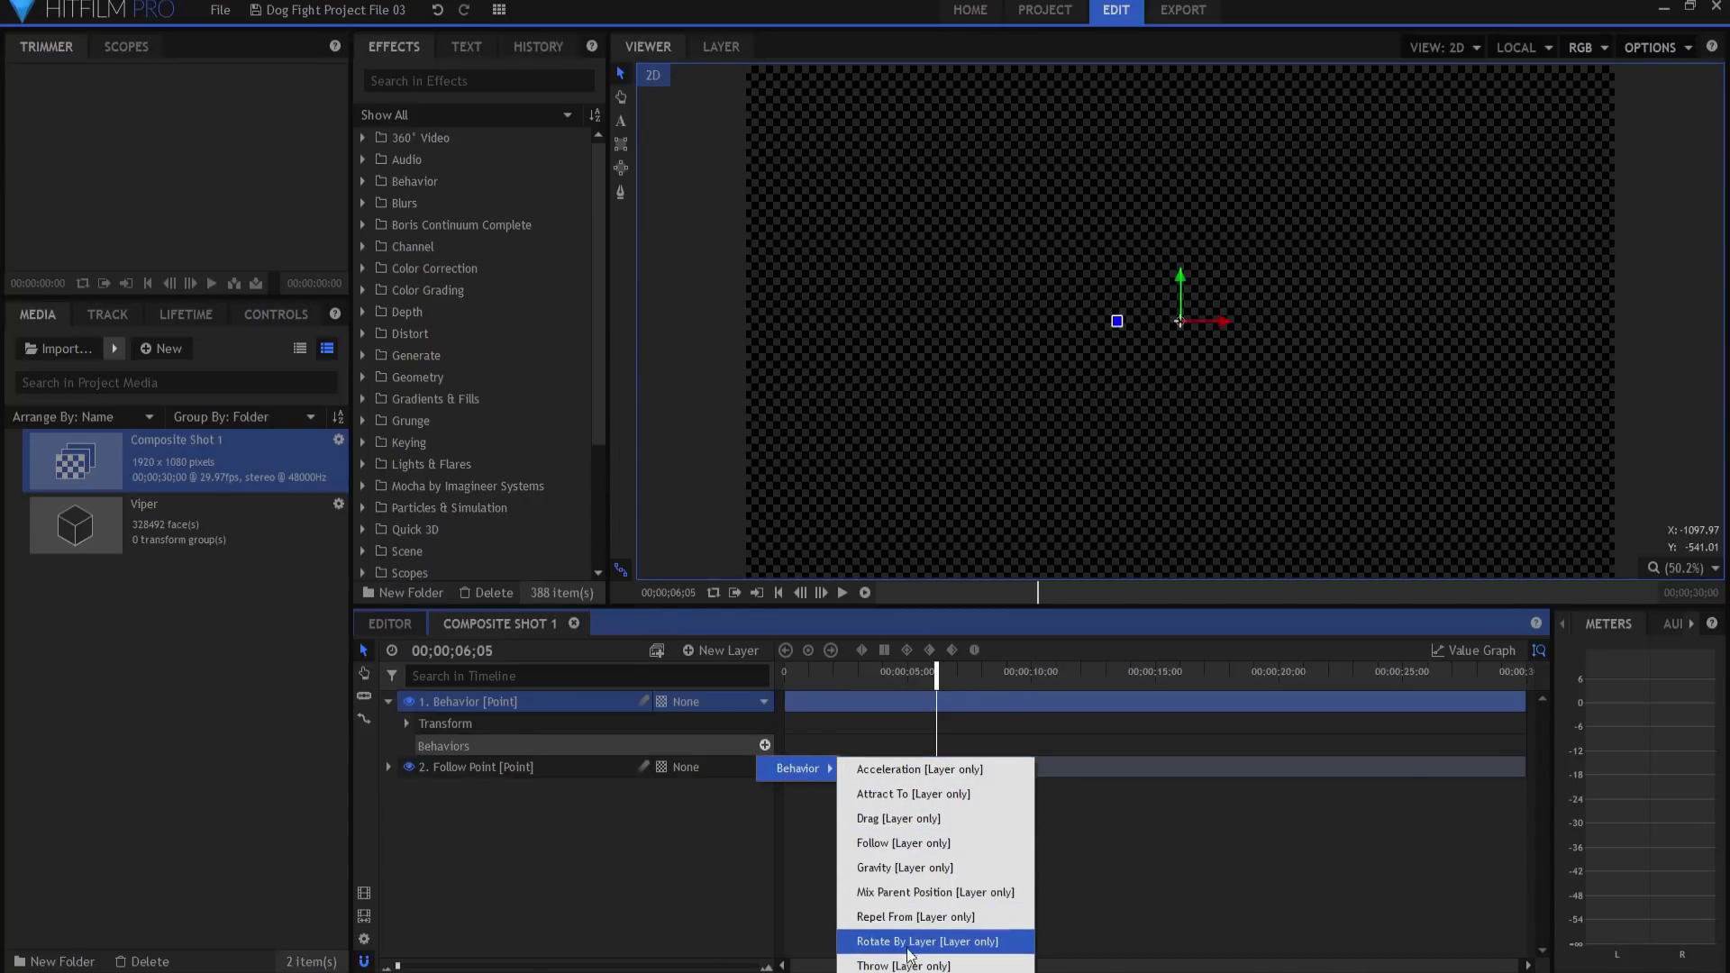
pyautogui.click(876, 845)
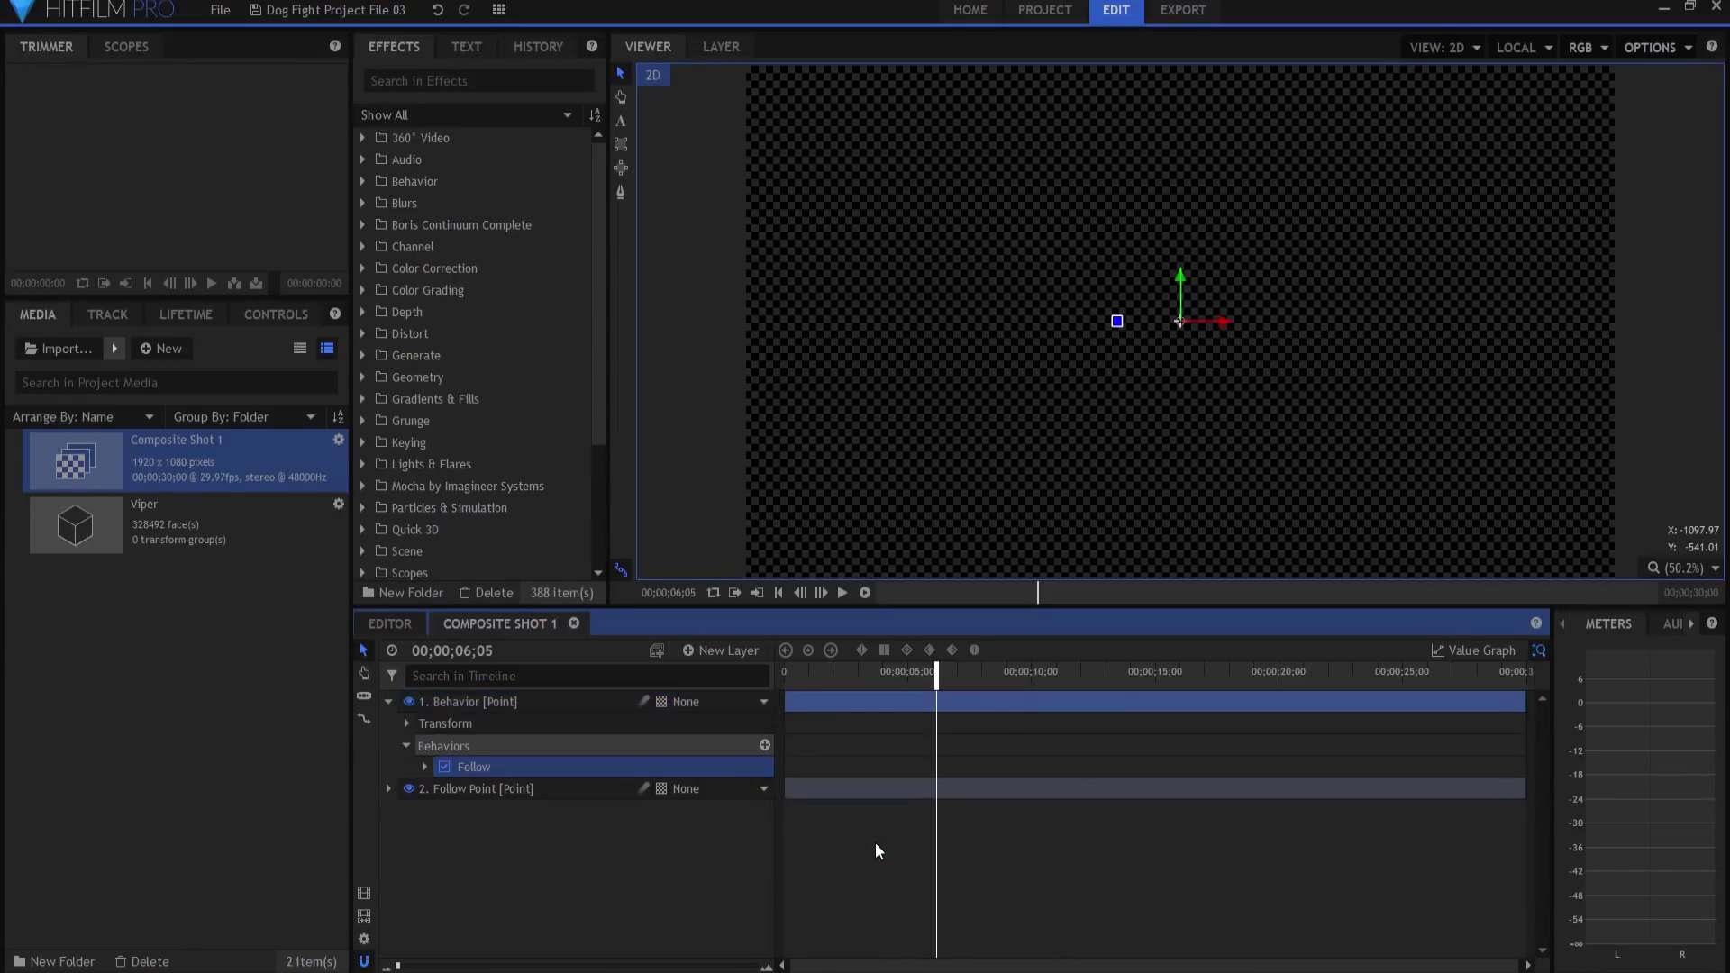
pyautogui.click(425, 766)
pyautogui.click(653, 787)
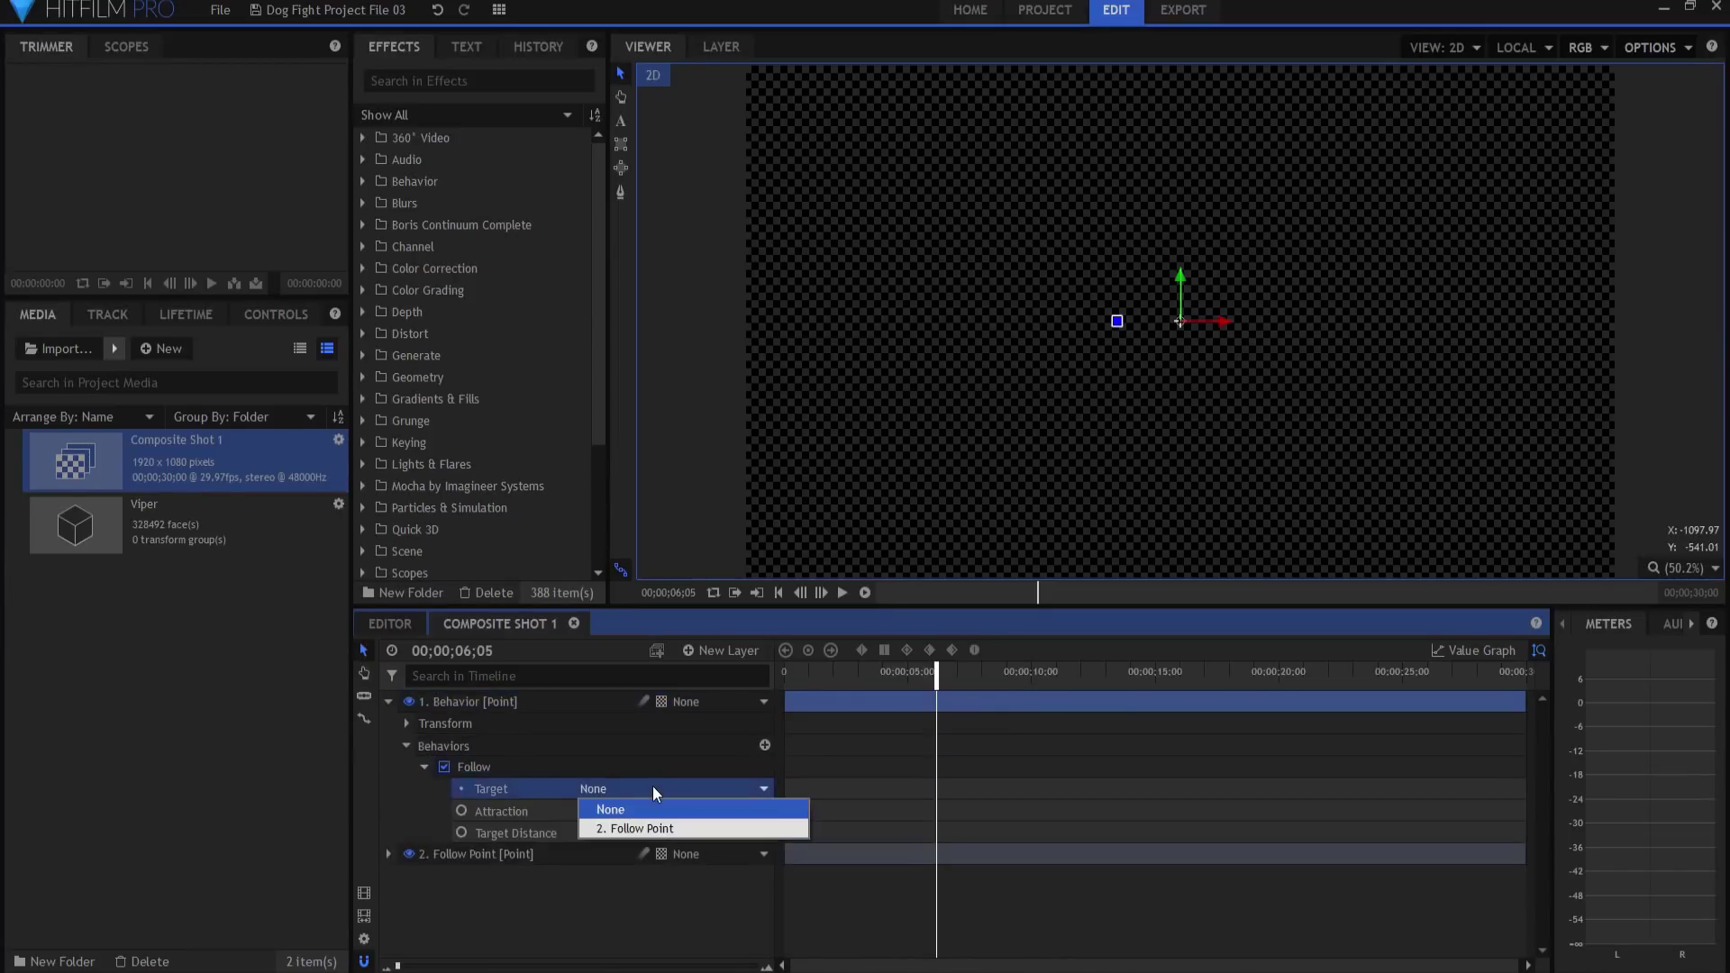
pyautogui.click(659, 829)
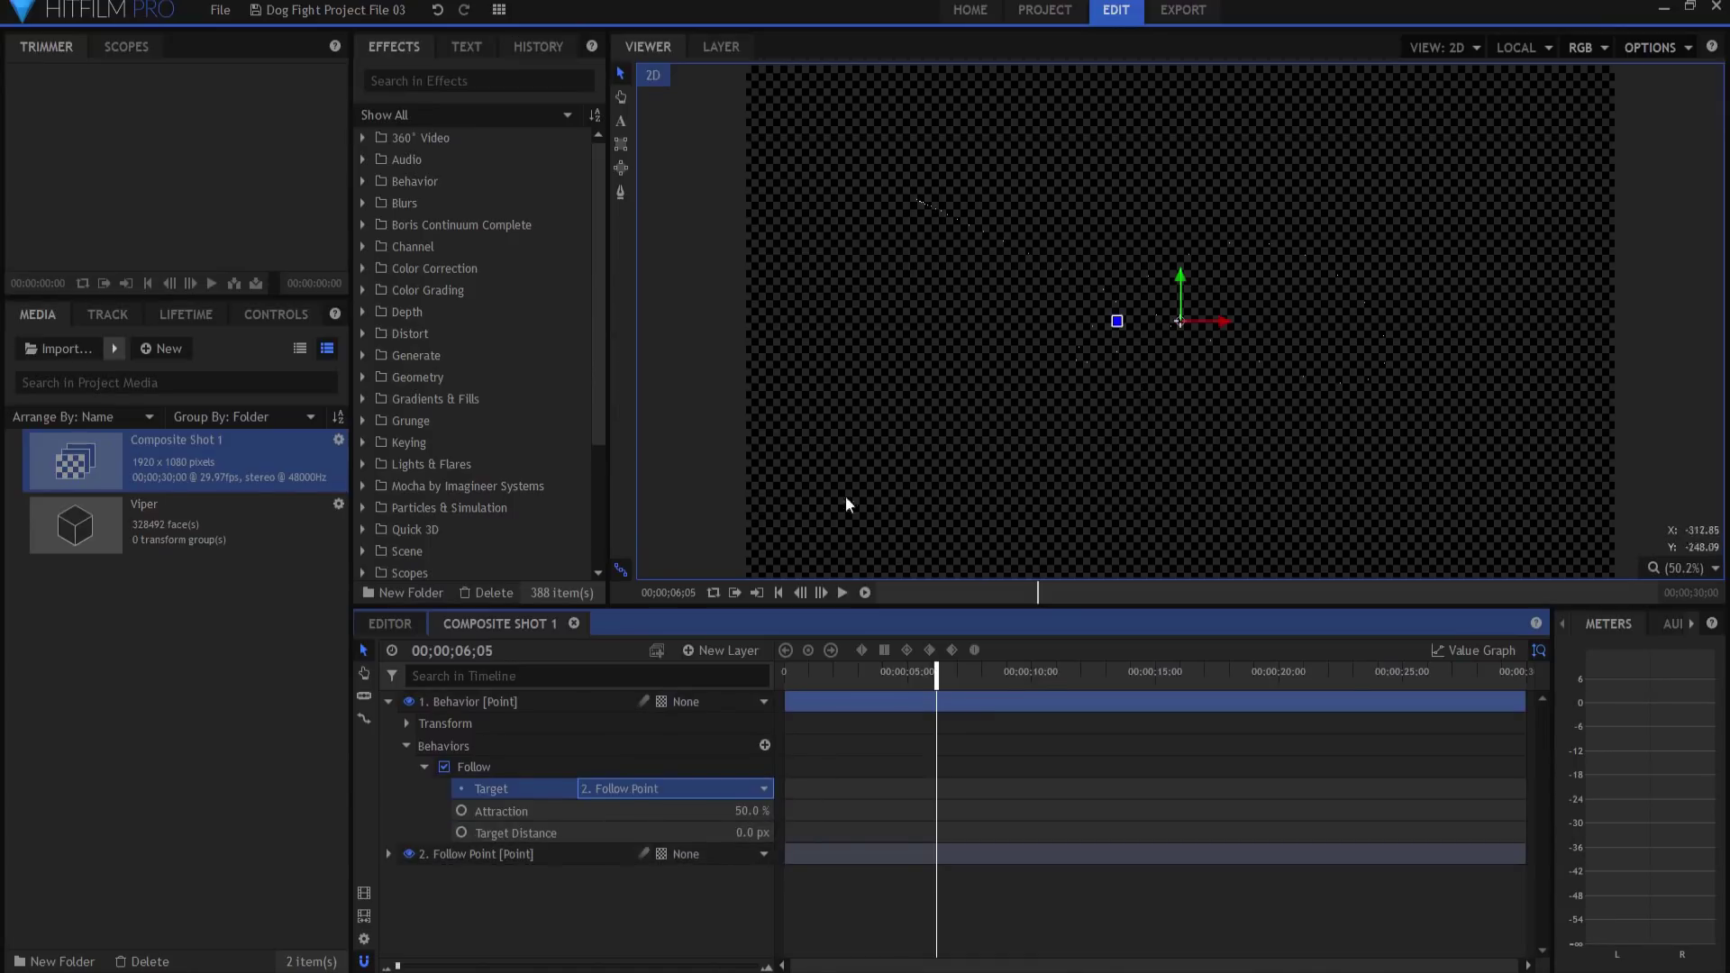
# - Play the composite shot from the first frame with both points selected to compare their movement
pyautogui.click(461, 703)
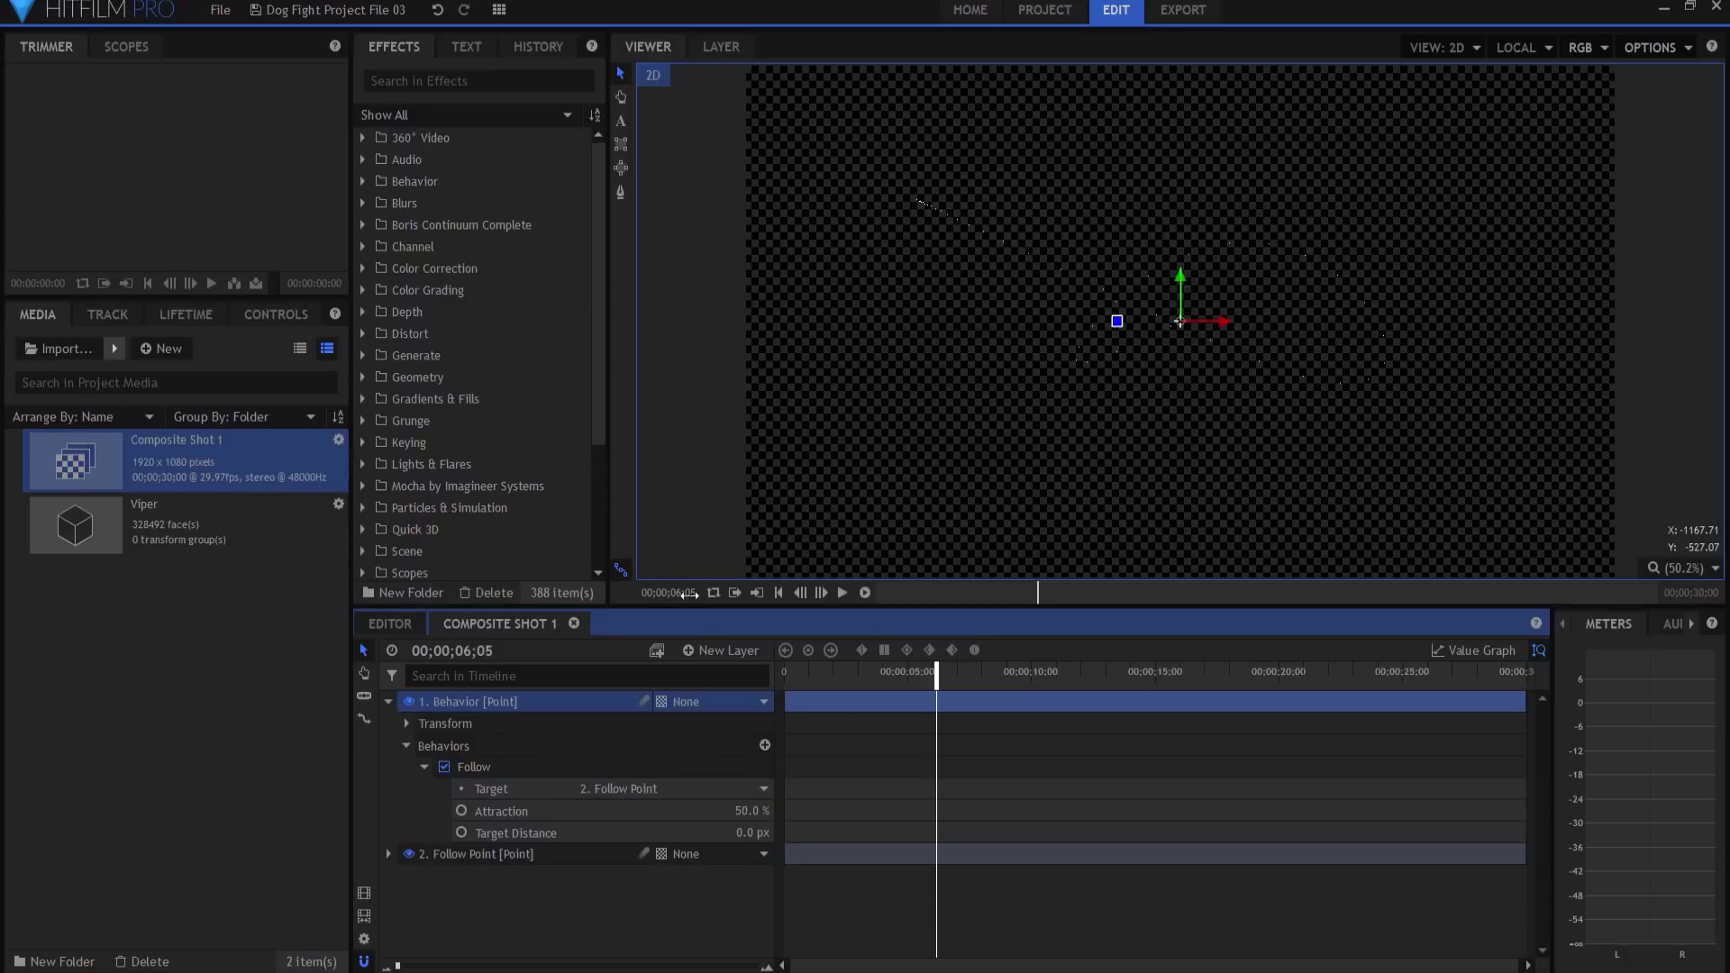
pyautogui.moveTo(935, 668); pyautogui.dragTo(698, 665)
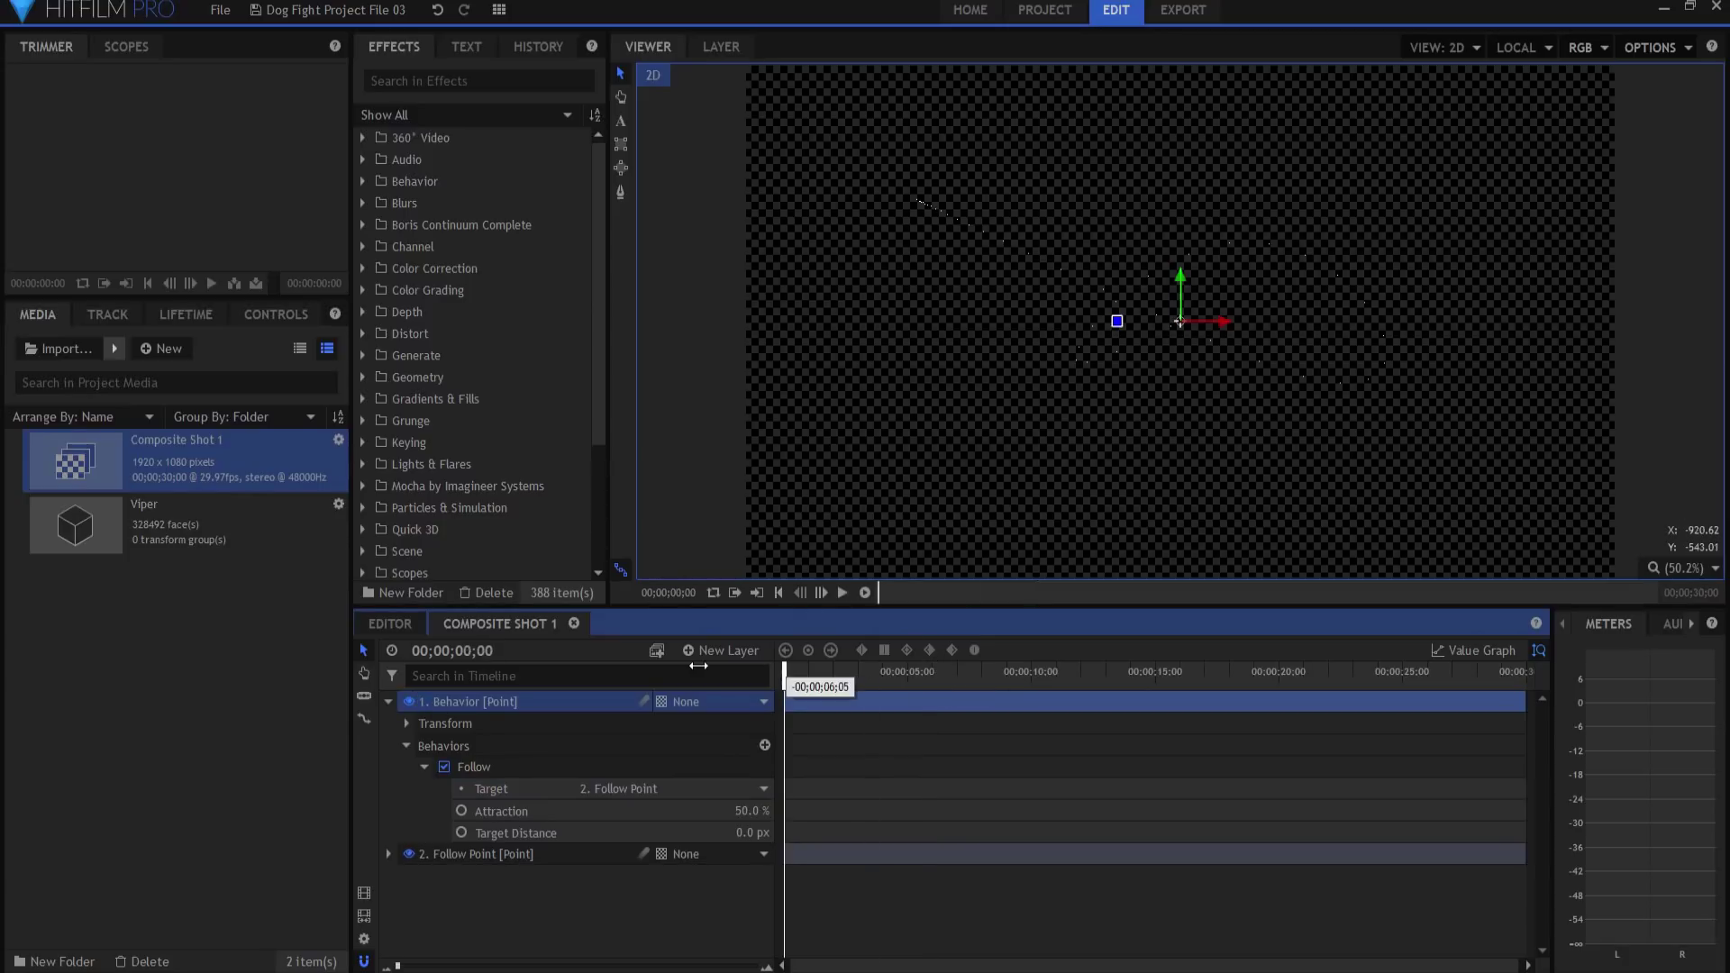
pyautogui.moveTo(490, 921); pyautogui.dragTo(500, 669)
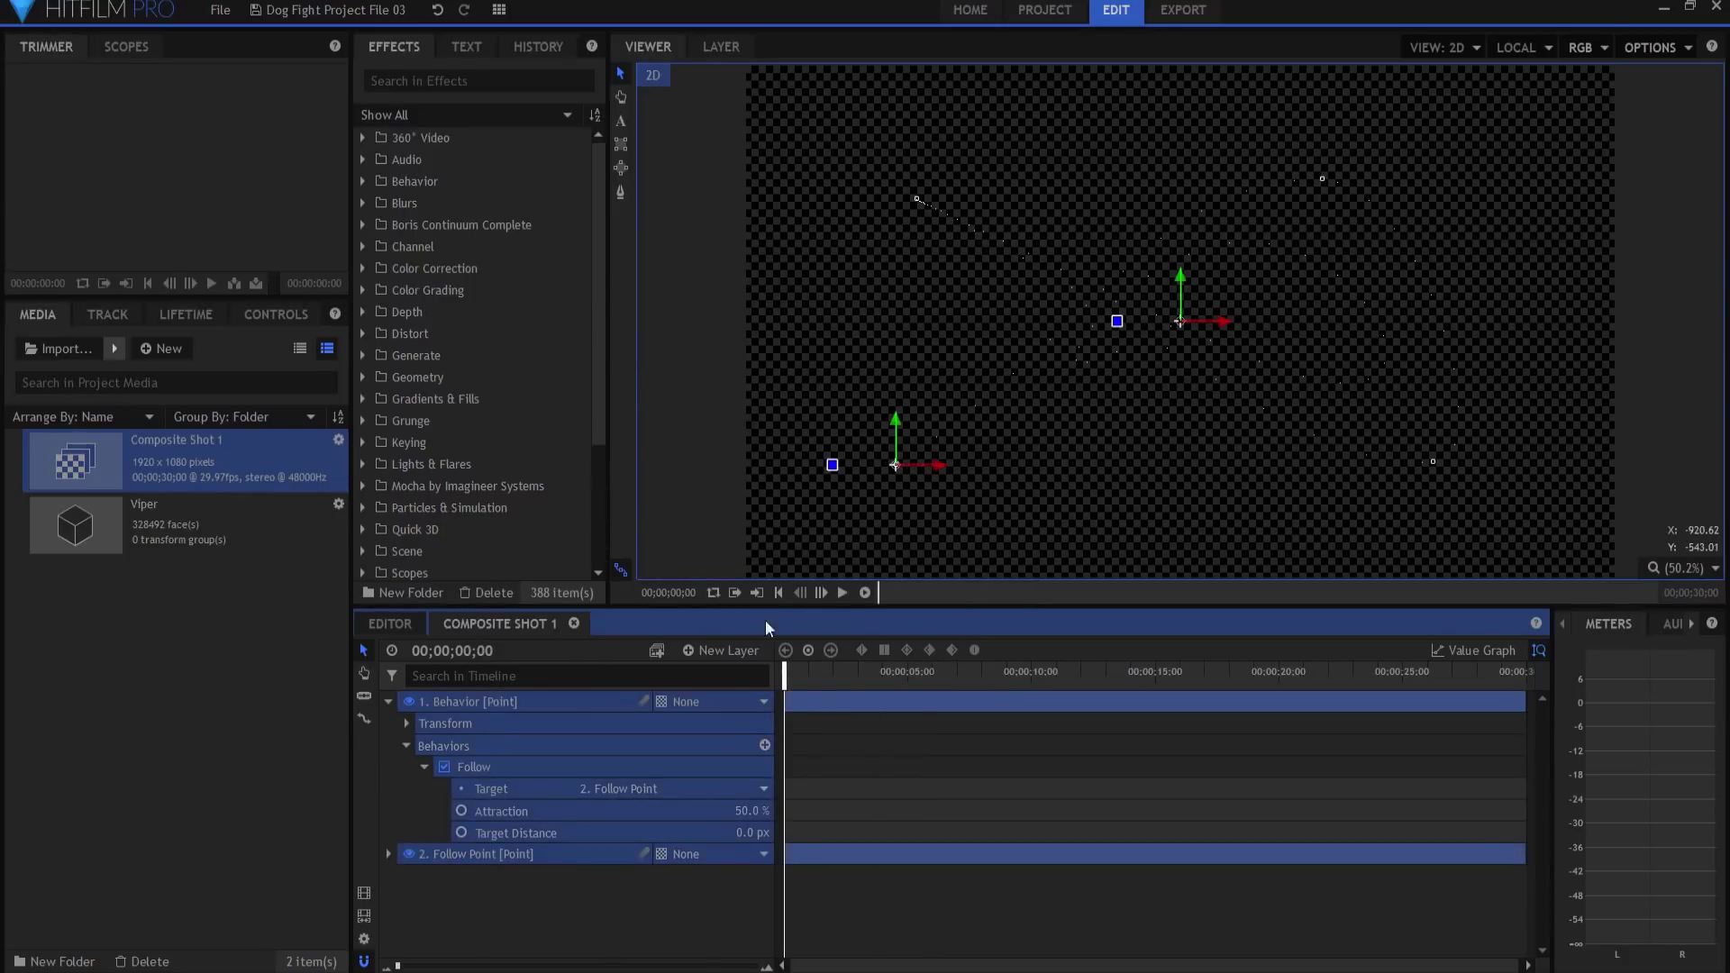
pyautogui.click(840, 592)
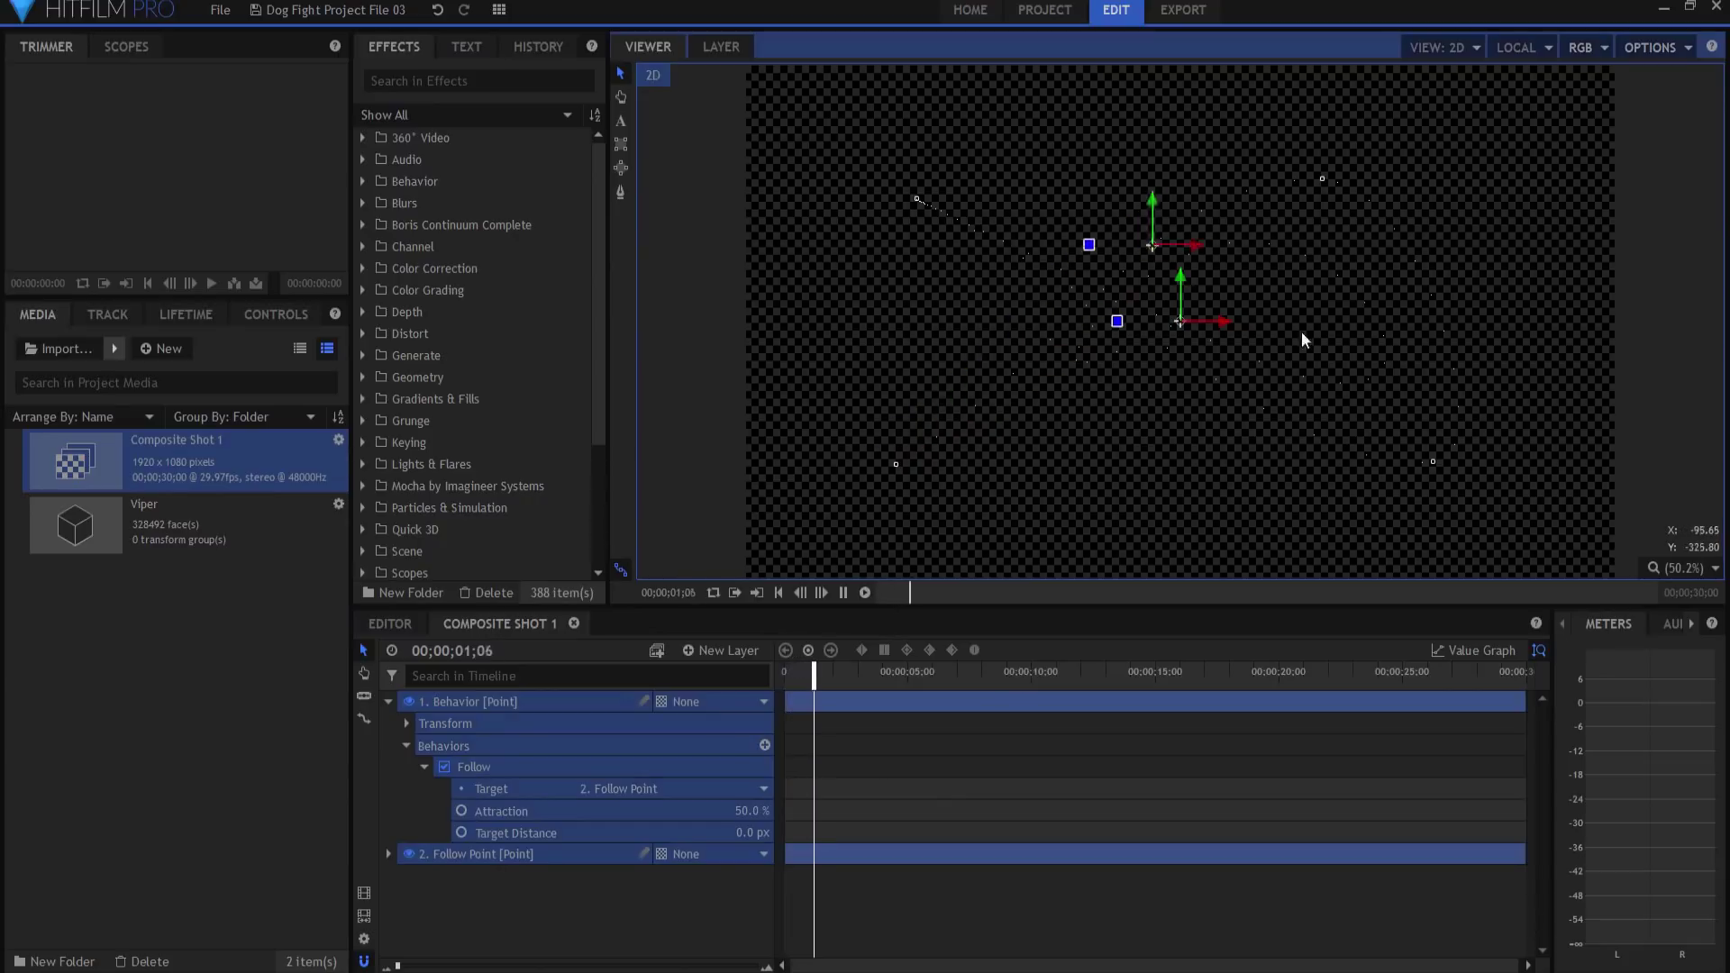
pyautogui.click(840, 592)
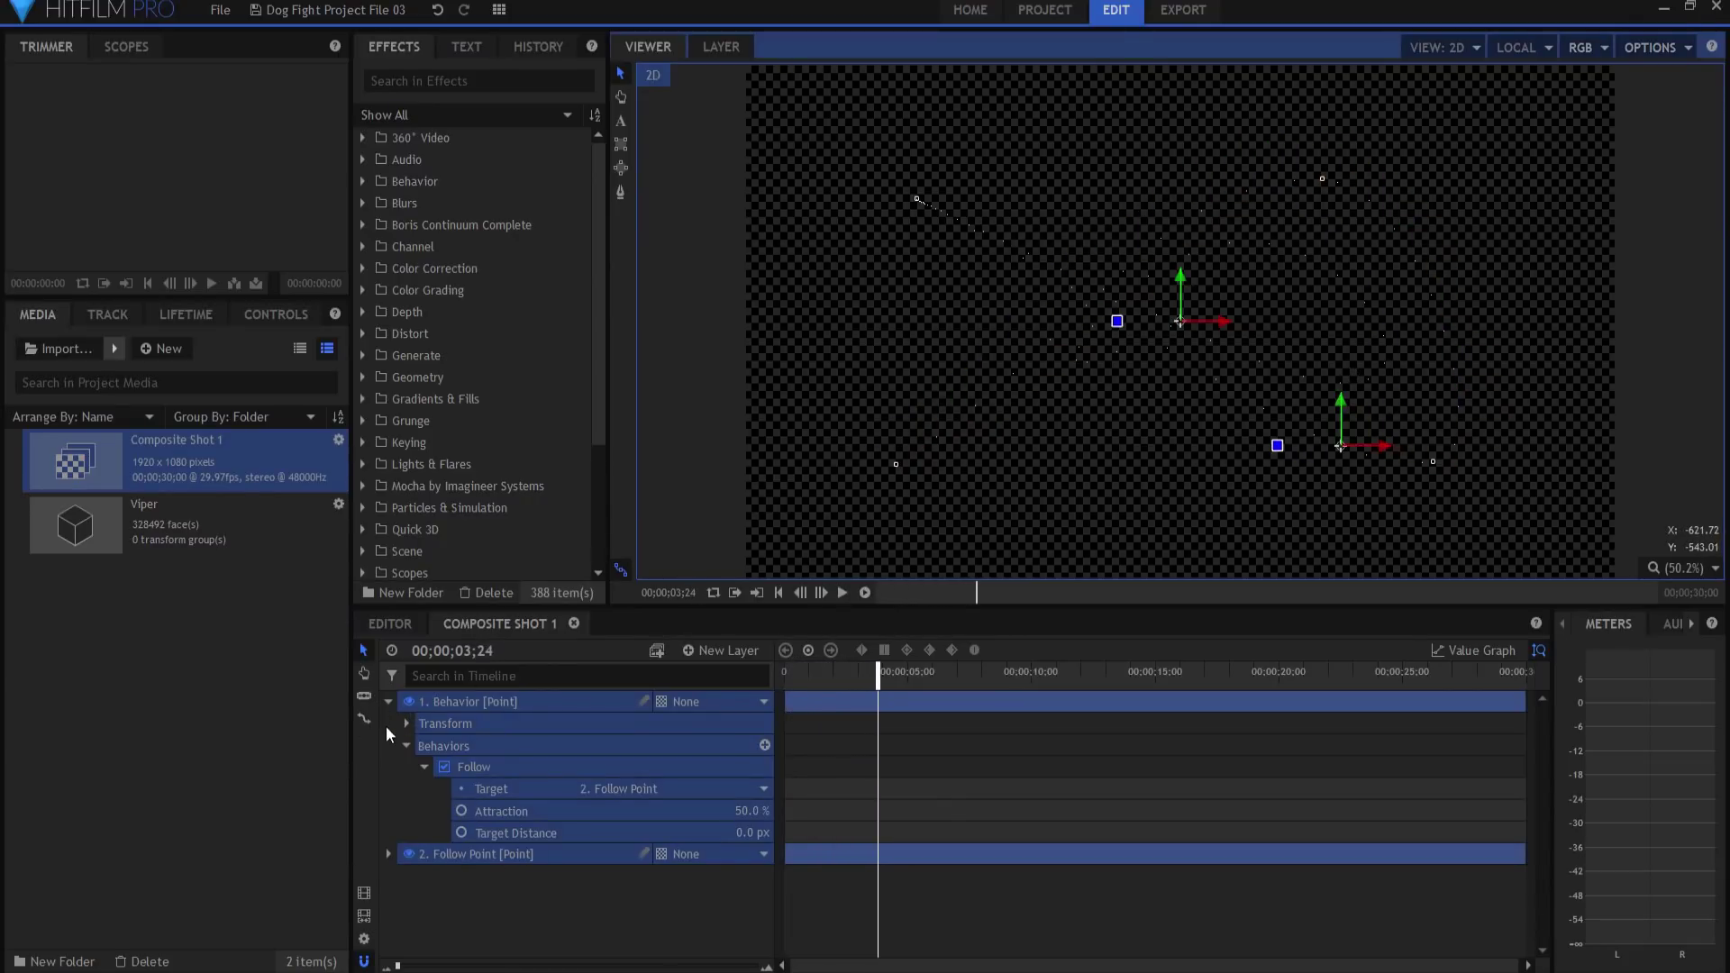
# - Try to move the Behavior point near the Follow Point's starting position, then return the playhead to the first frame with Follow Point selected
pyautogui.click(456, 881)
pyautogui.click(430, 700)
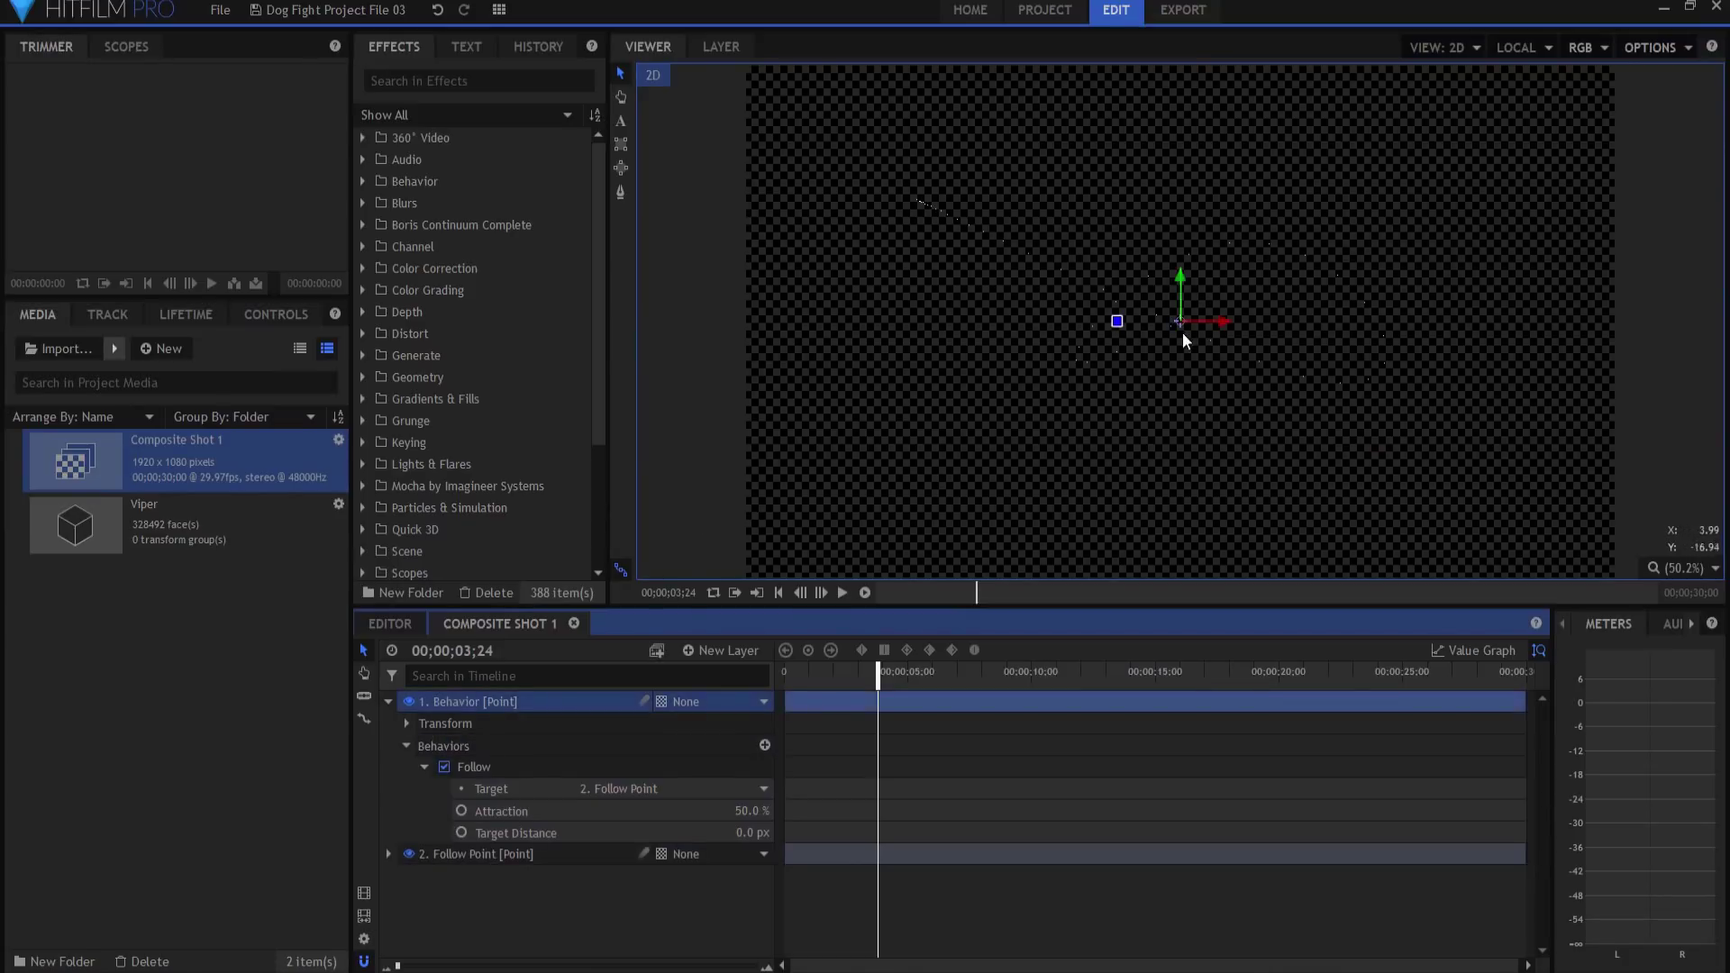
pyautogui.moveTo(1180, 321); pyautogui.dragTo(817, 481)
pyautogui.click(462, 852)
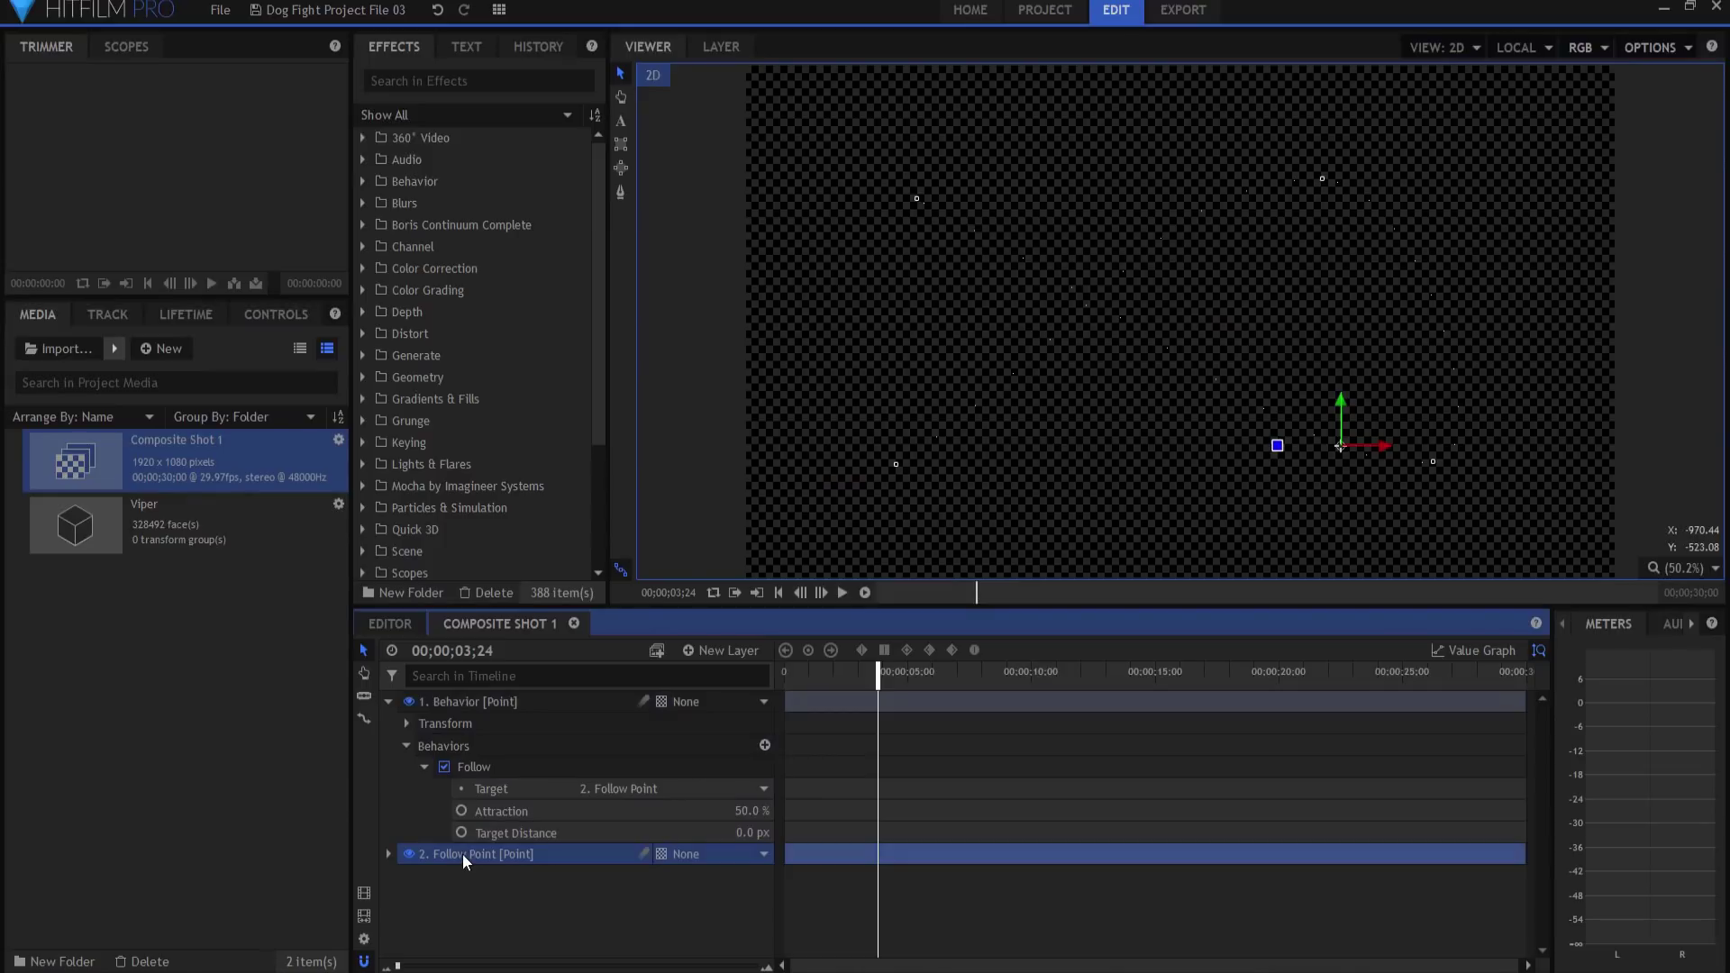
pyautogui.click(779, 592)
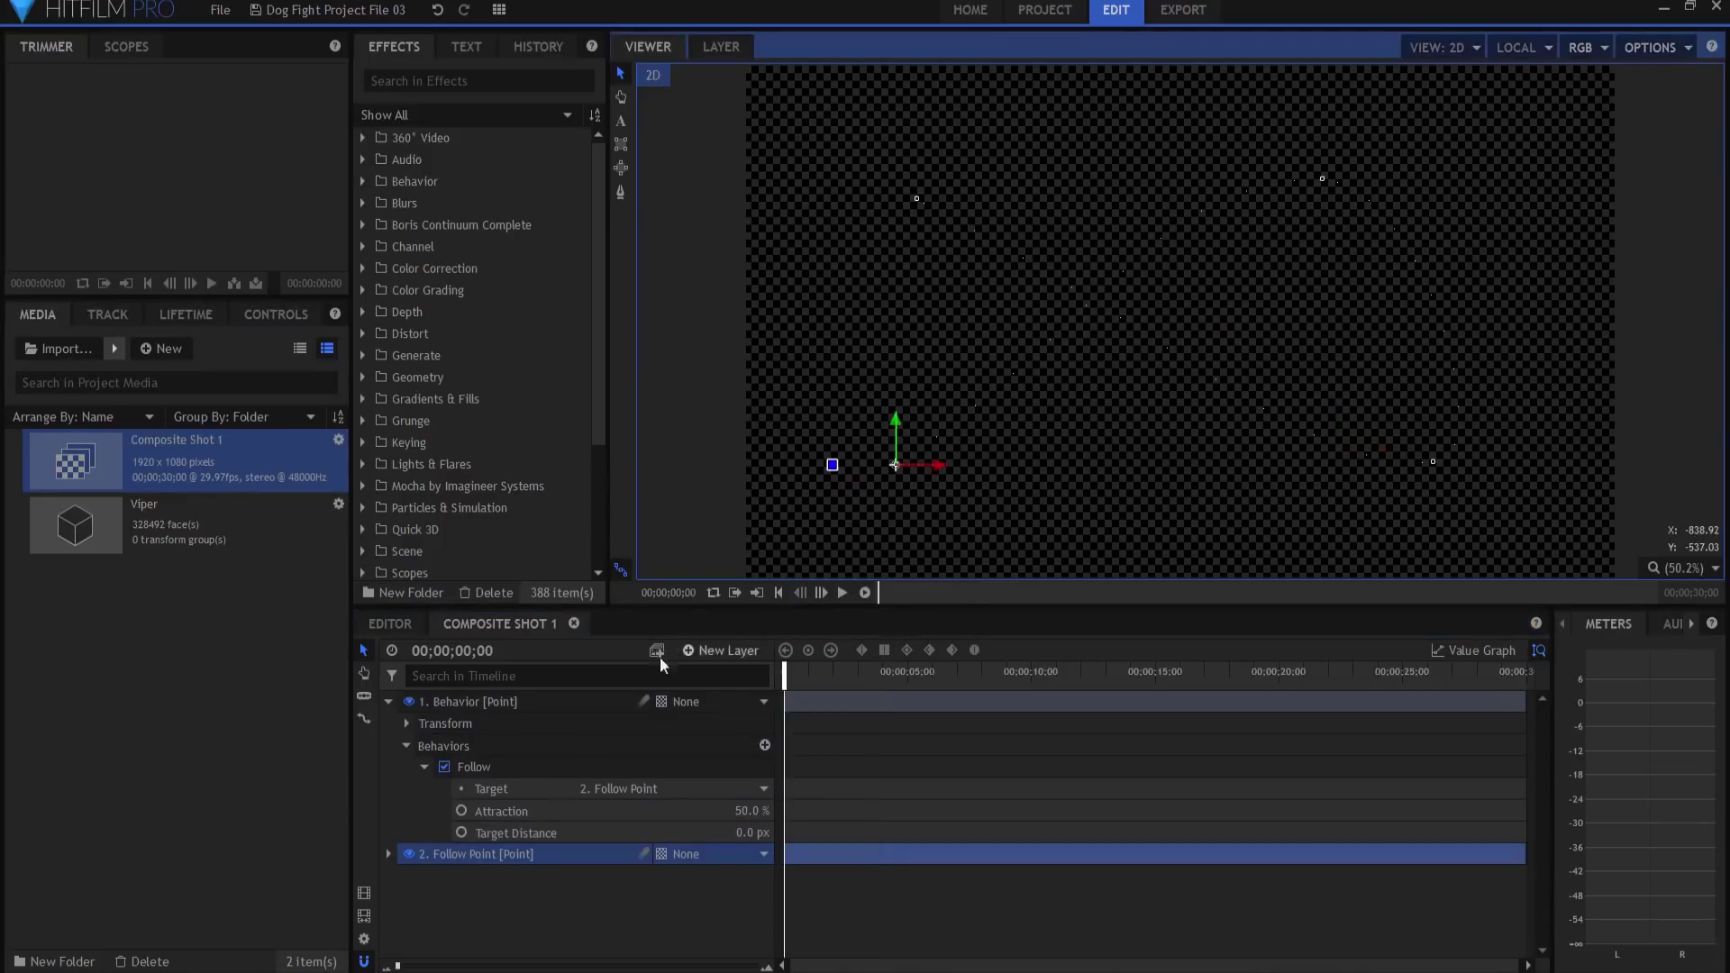
# - Add a third point layer and rename it as Position
pyautogui.click(721, 649)
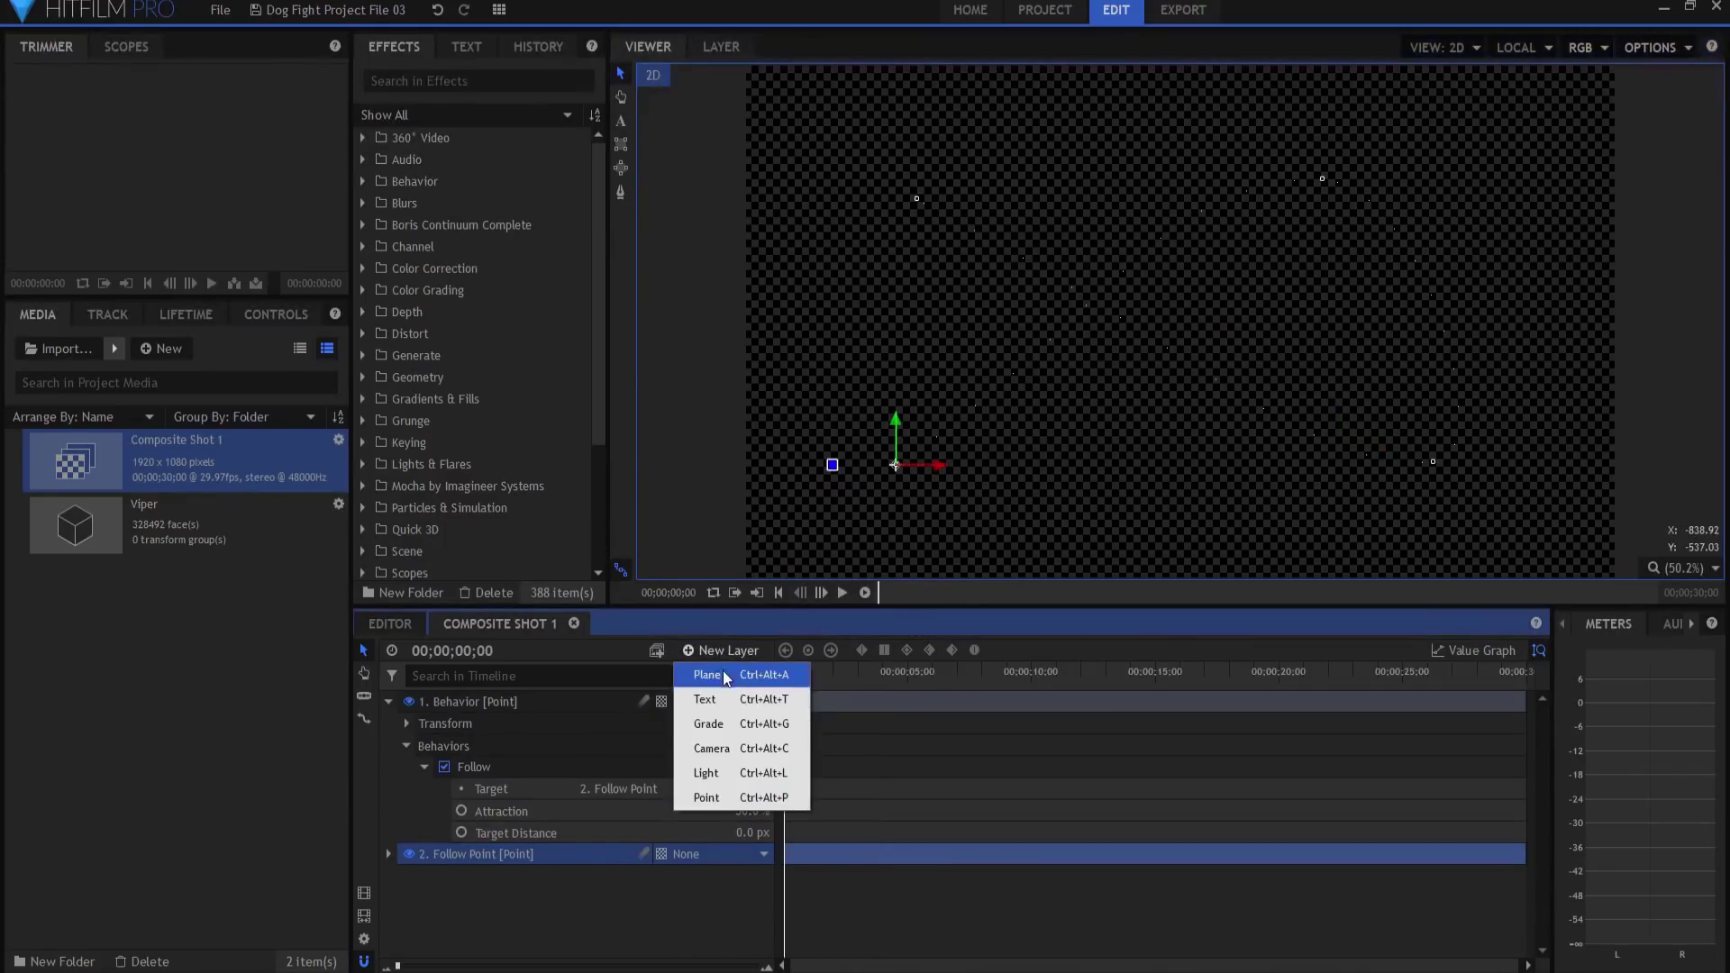
pyautogui.click(707, 798)
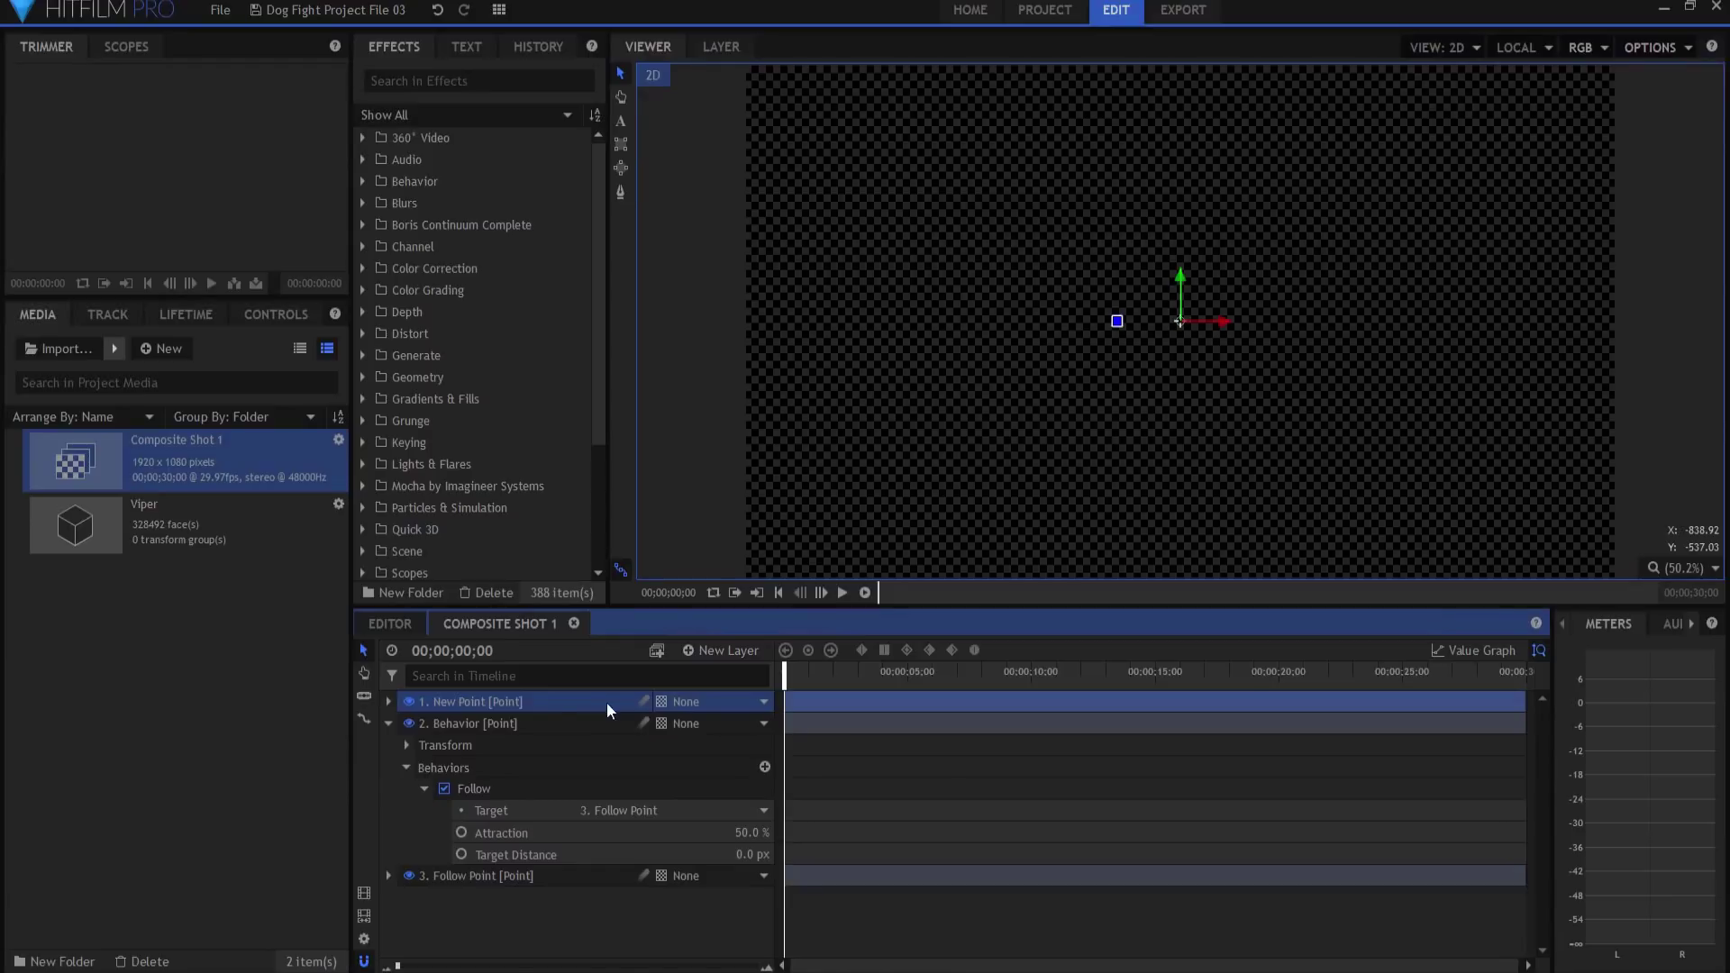
pyautogui.doubleClick(461, 701)
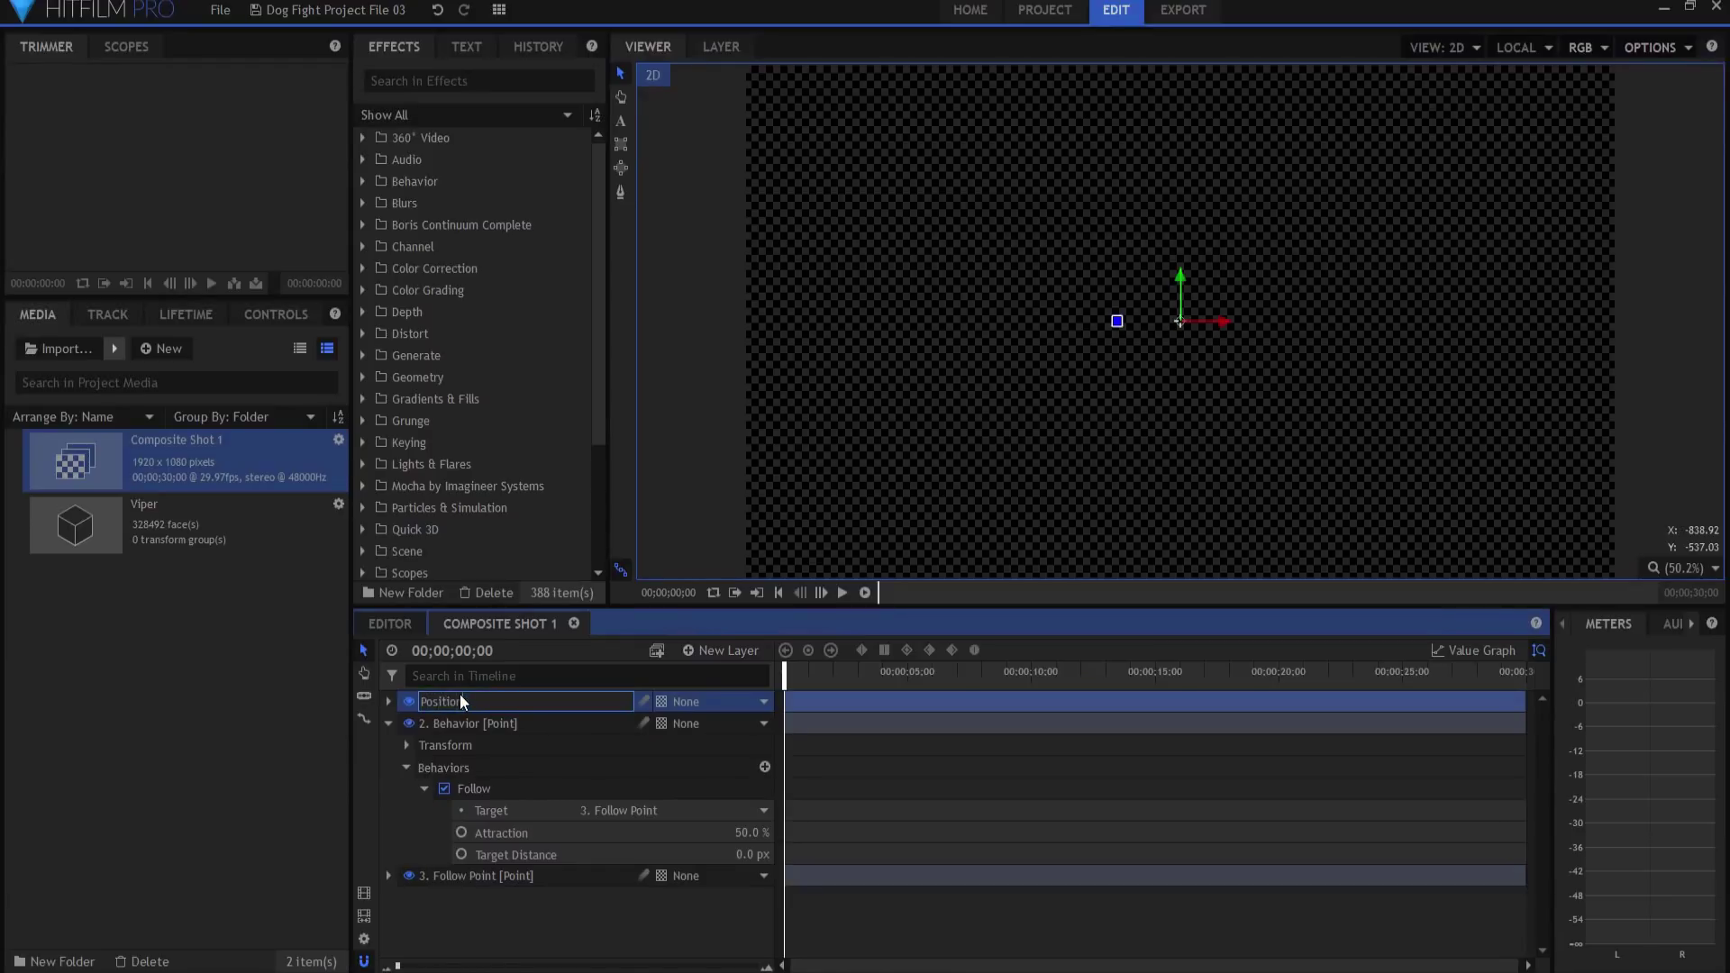
pyautogui.press('Return')
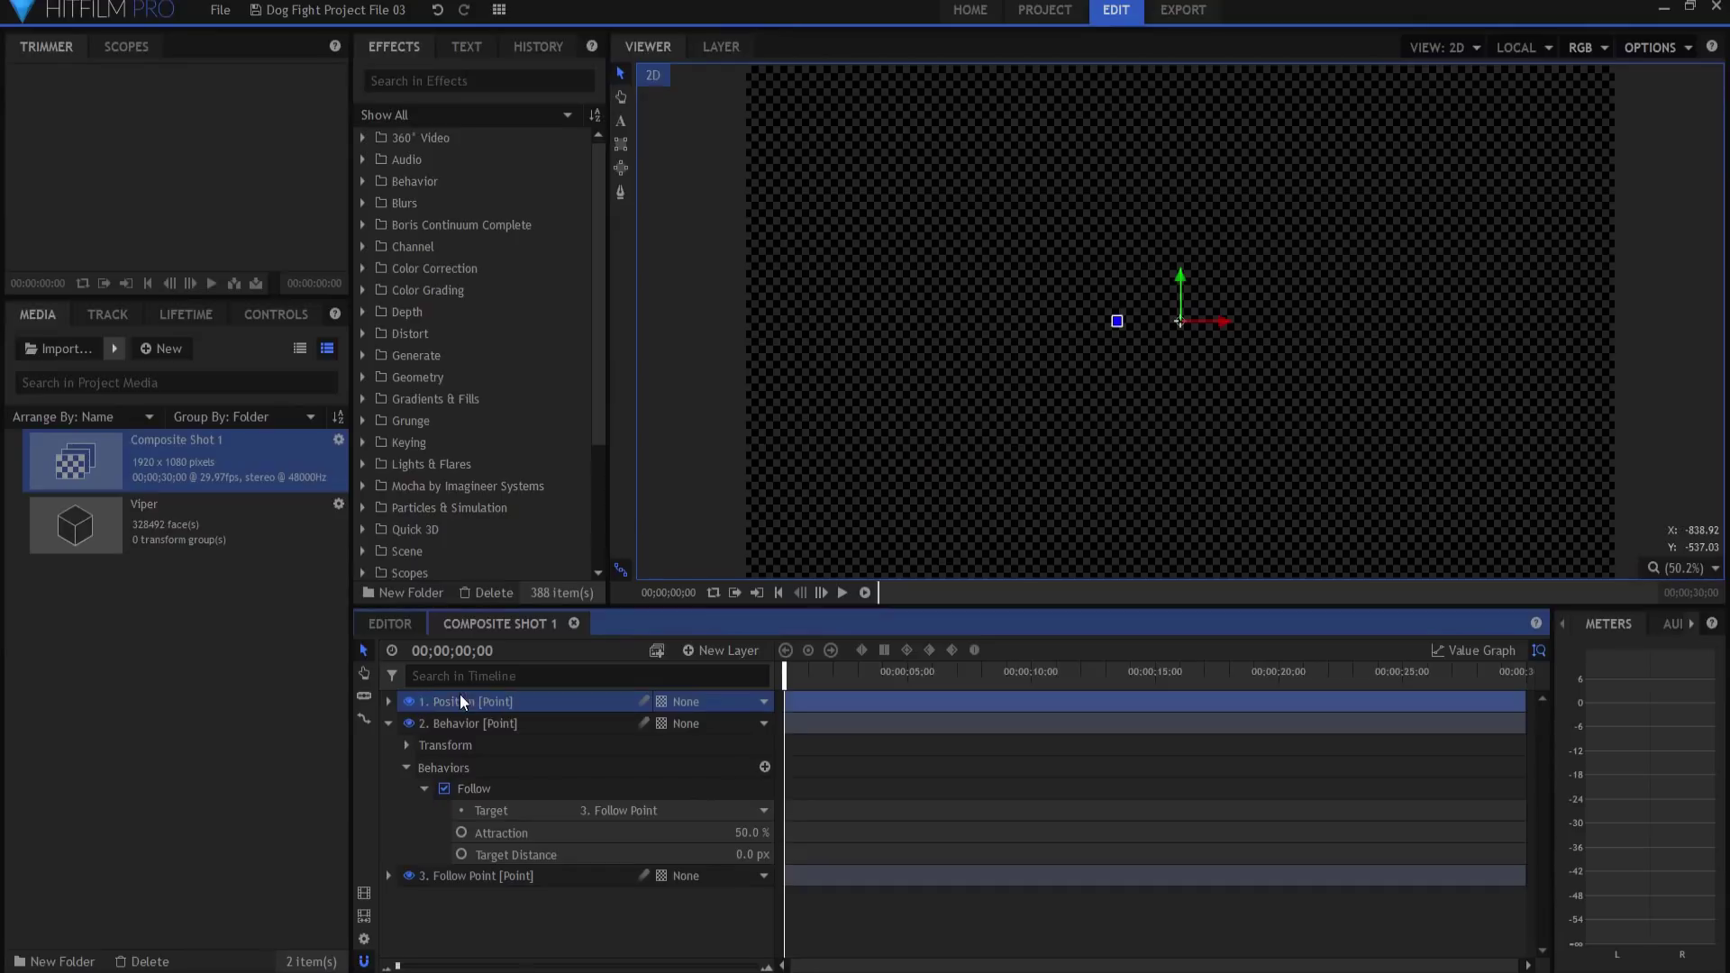
# - Parent the Position point to the Behavior layer and set its position to 0, 0
pyautogui.click(694, 700)
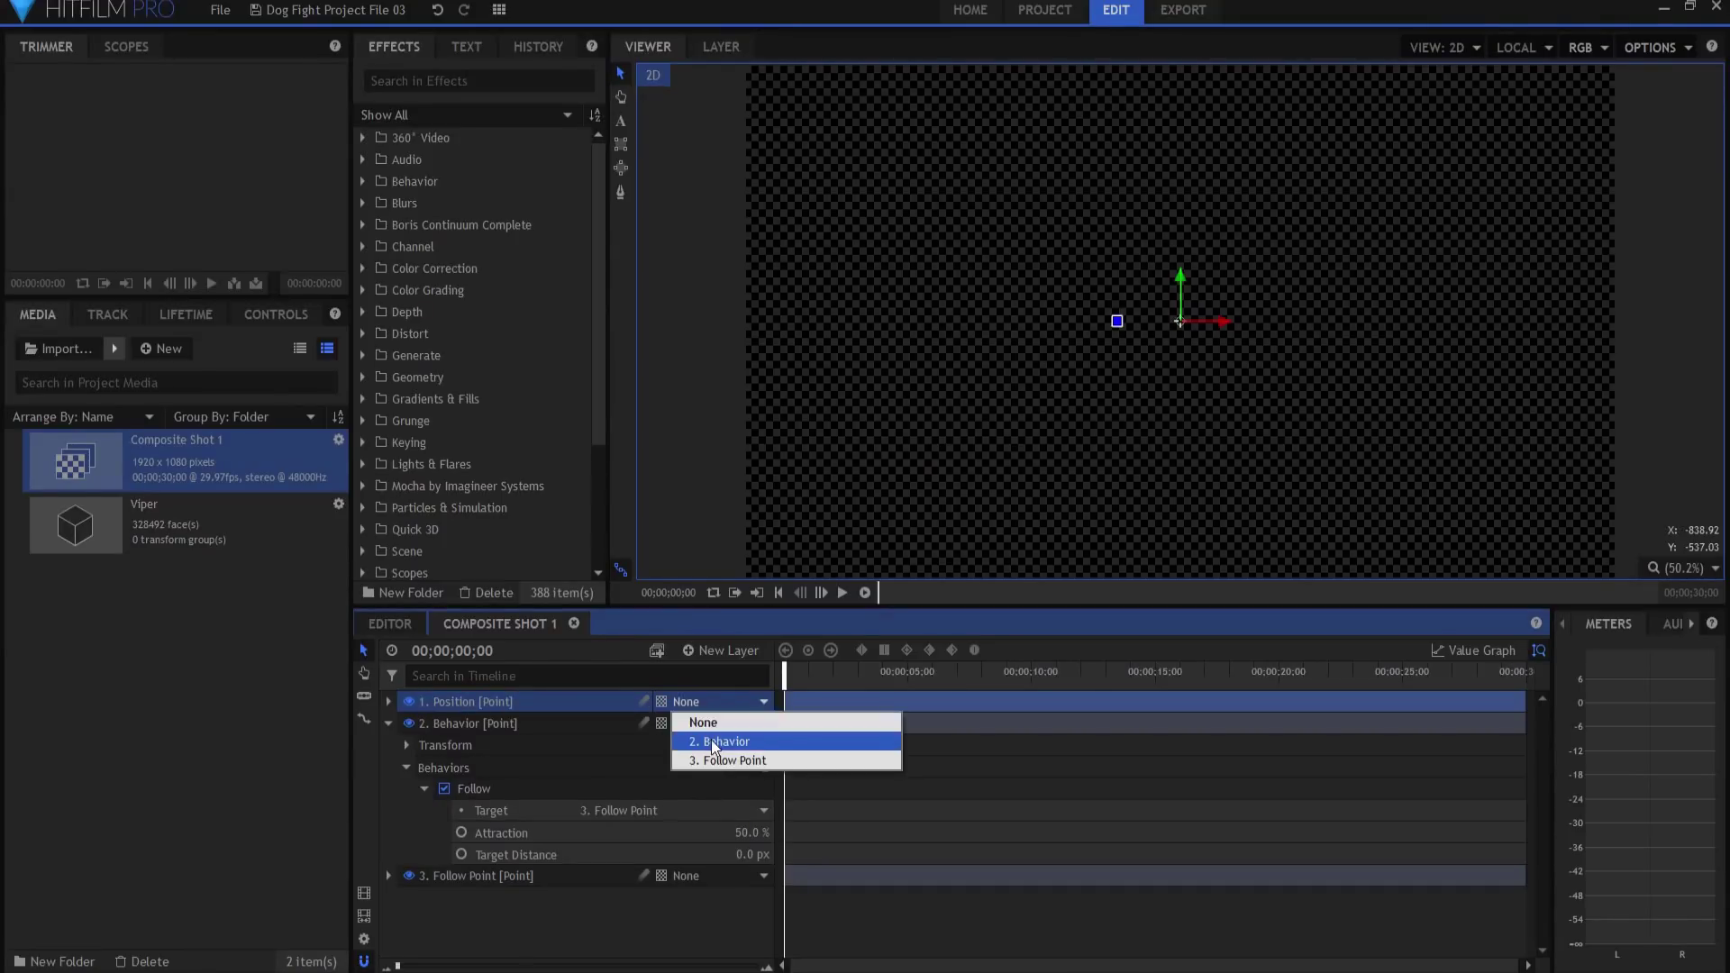
pyautogui.click(710, 742)
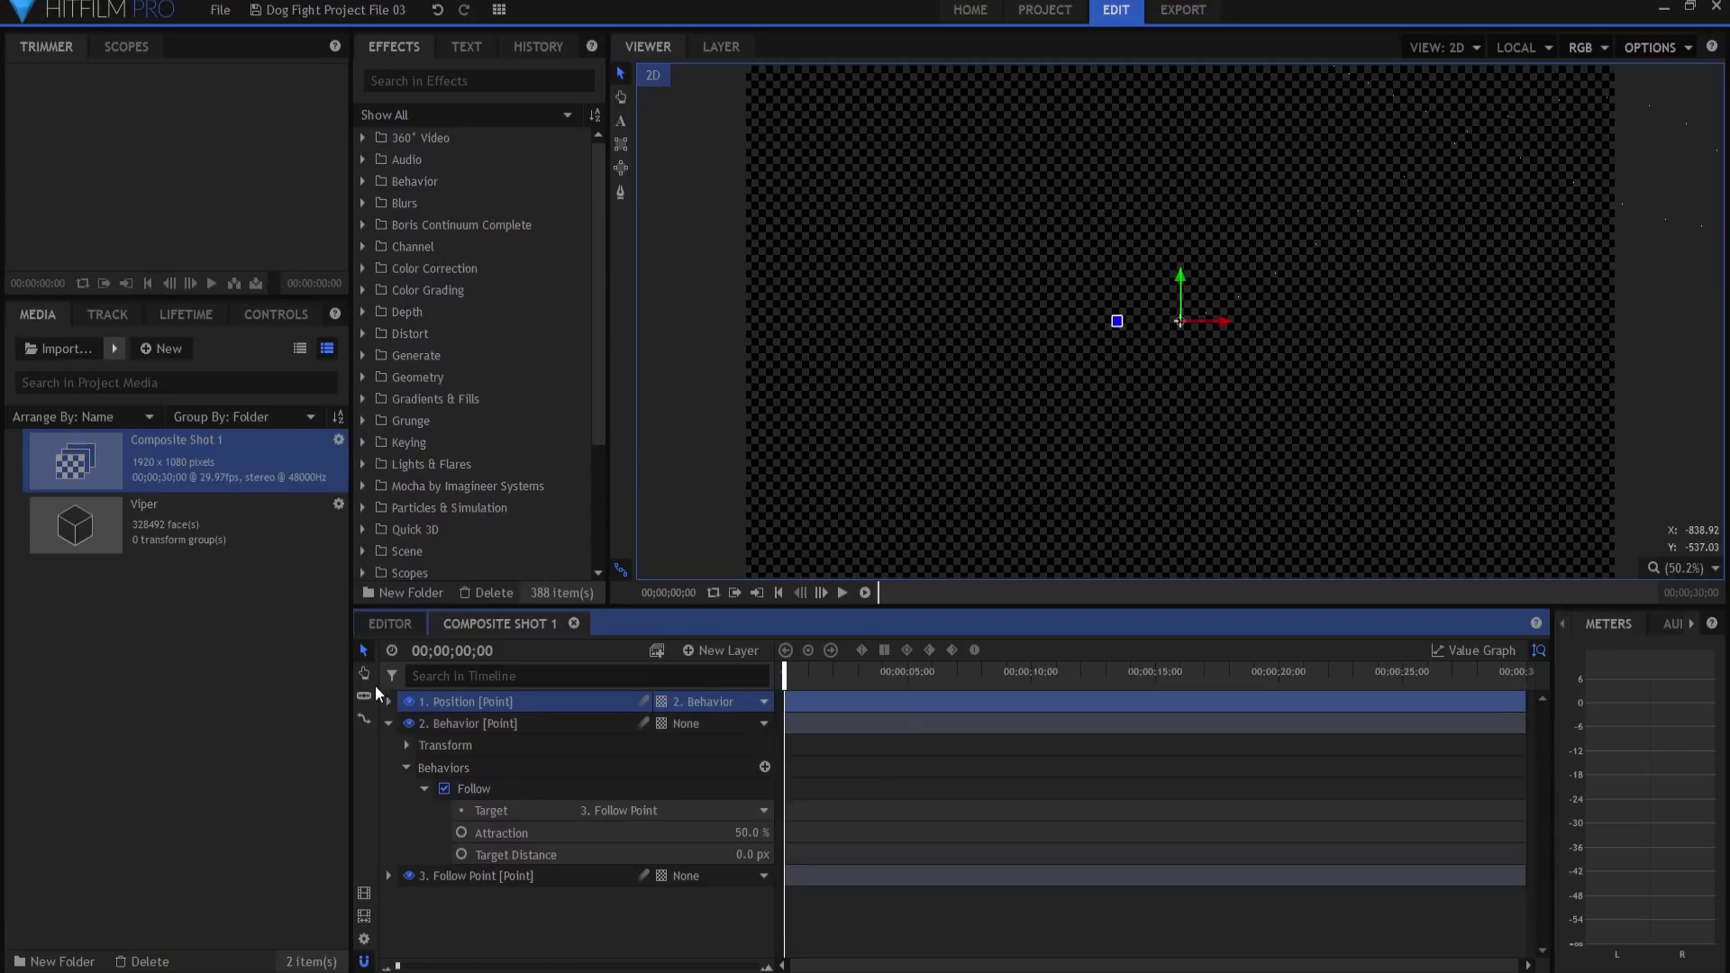
pyautogui.click(388, 701)
pyautogui.click(406, 723)
pyautogui.click(705, 767)
pyautogui.write('0')
pyautogui.press('Tab')
pyautogui.write('0')
pyautogui.press('Return')
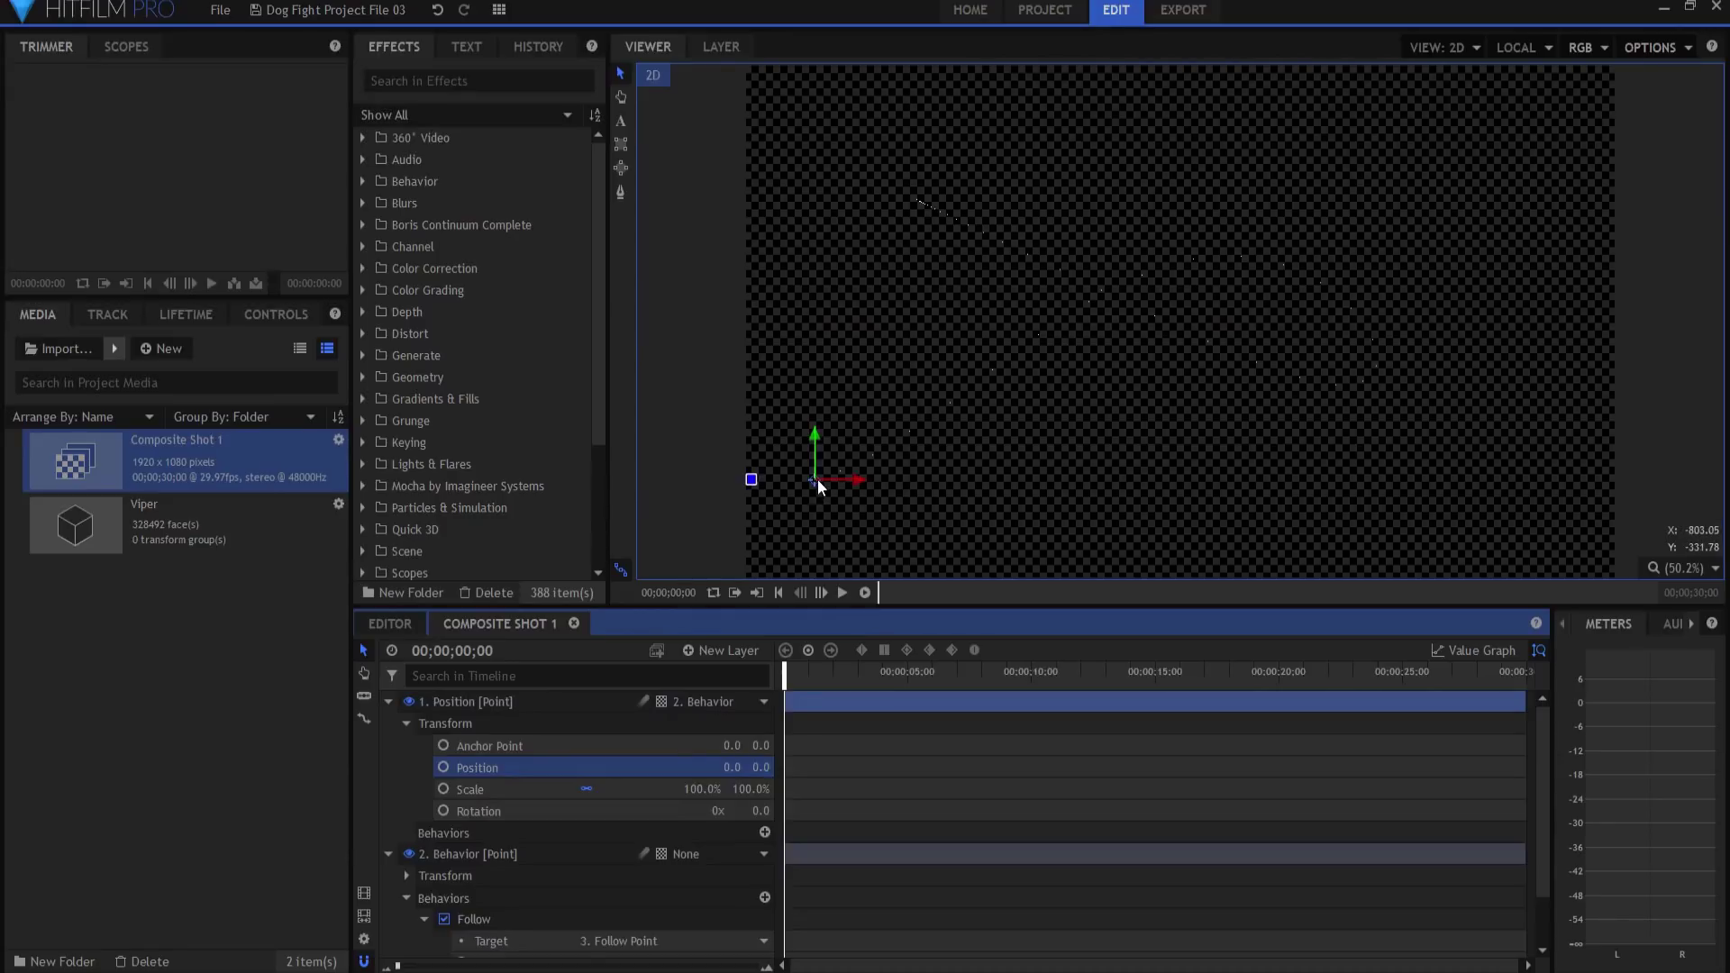
pyautogui.click(387, 701)
pyautogui.click(388, 723)
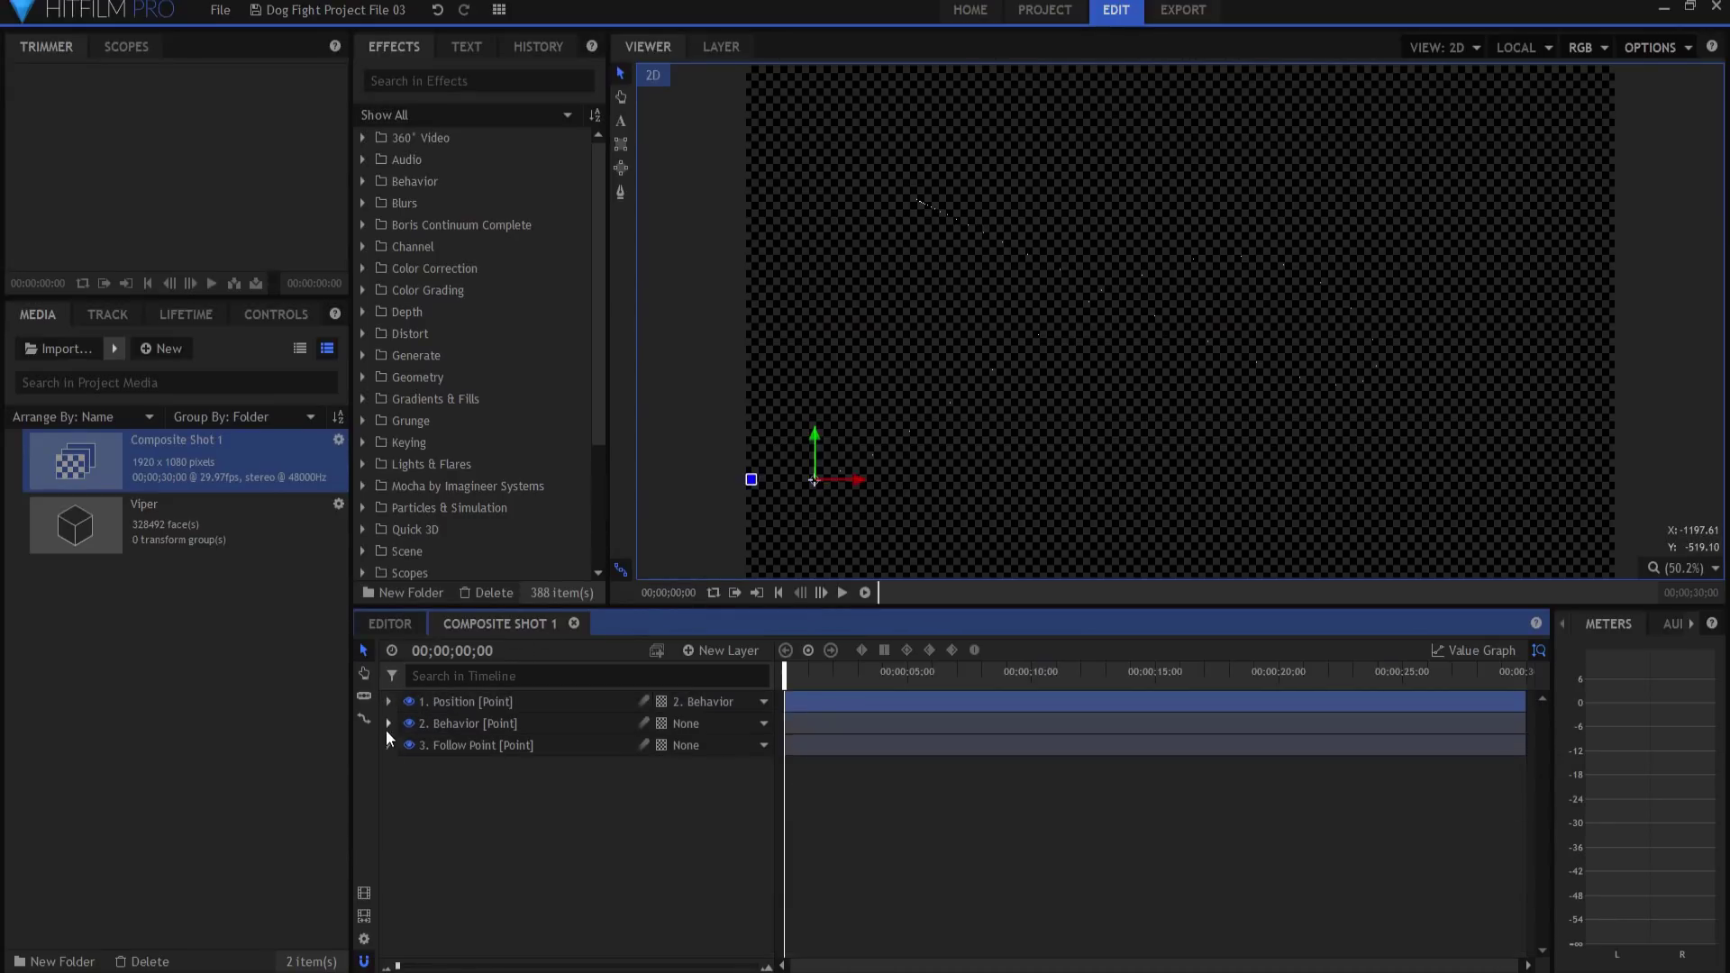
# - Play the composite shot from the first frame with all three points selected to check their motion, and return to the start
pyautogui.moveTo(396, 802); pyautogui.dragTo(501, 671)
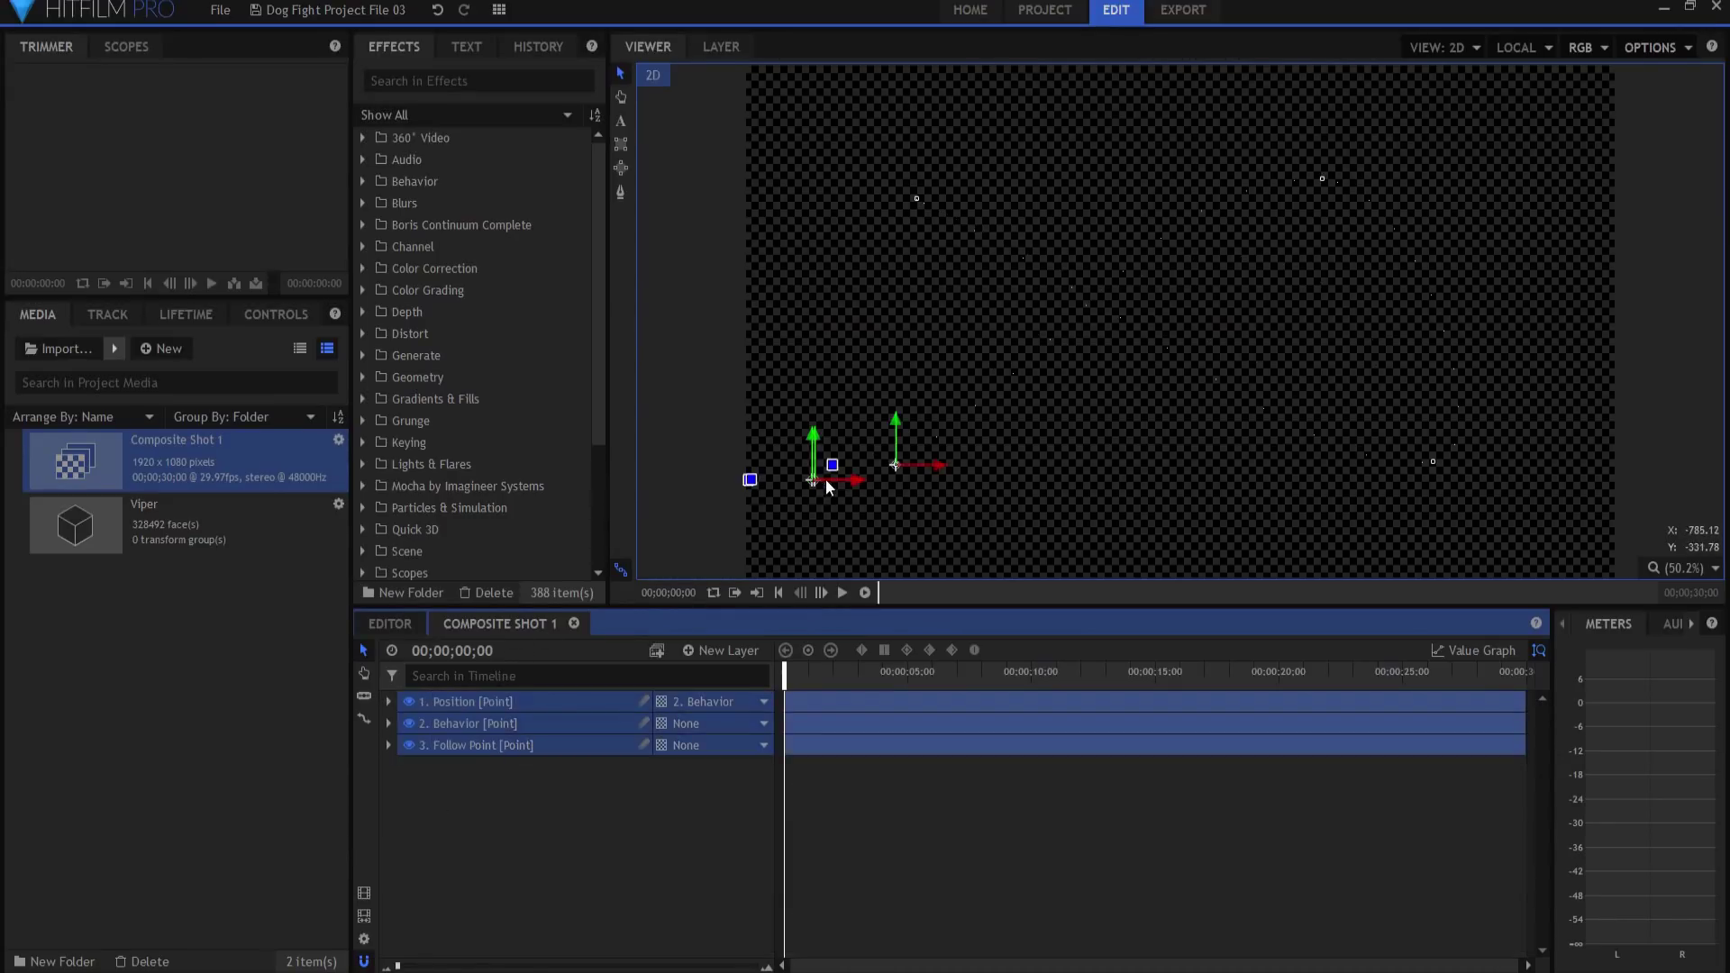
pyautogui.click(842, 593)
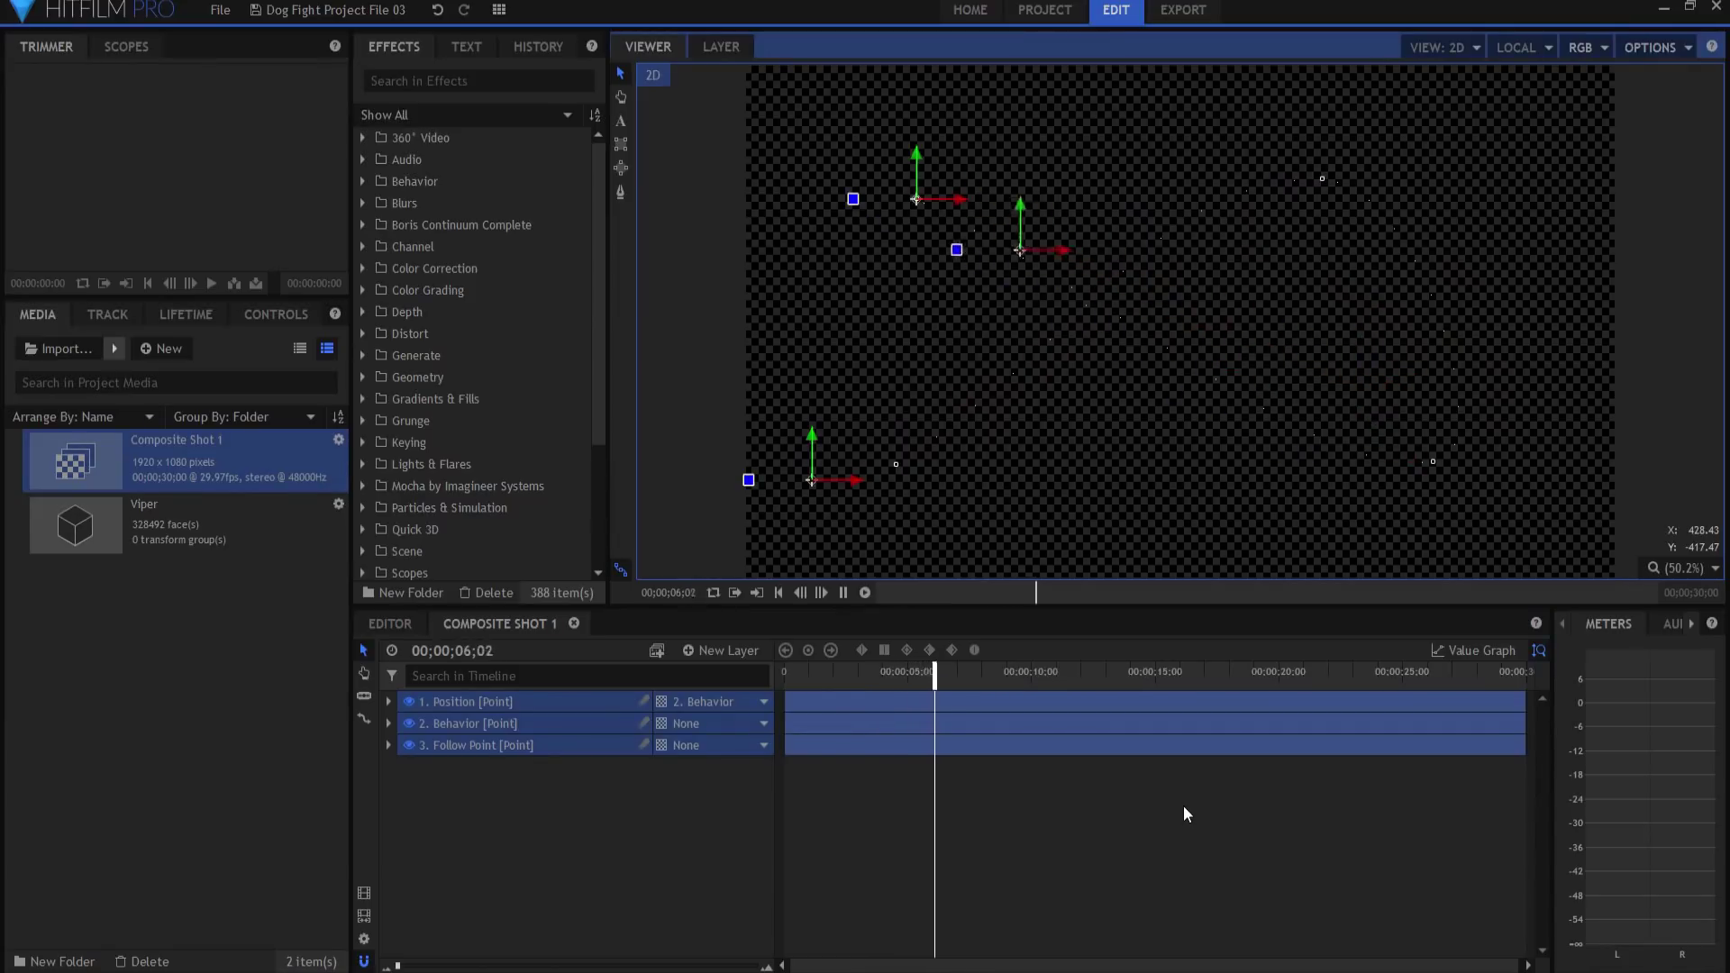
pyautogui.click(779, 592)
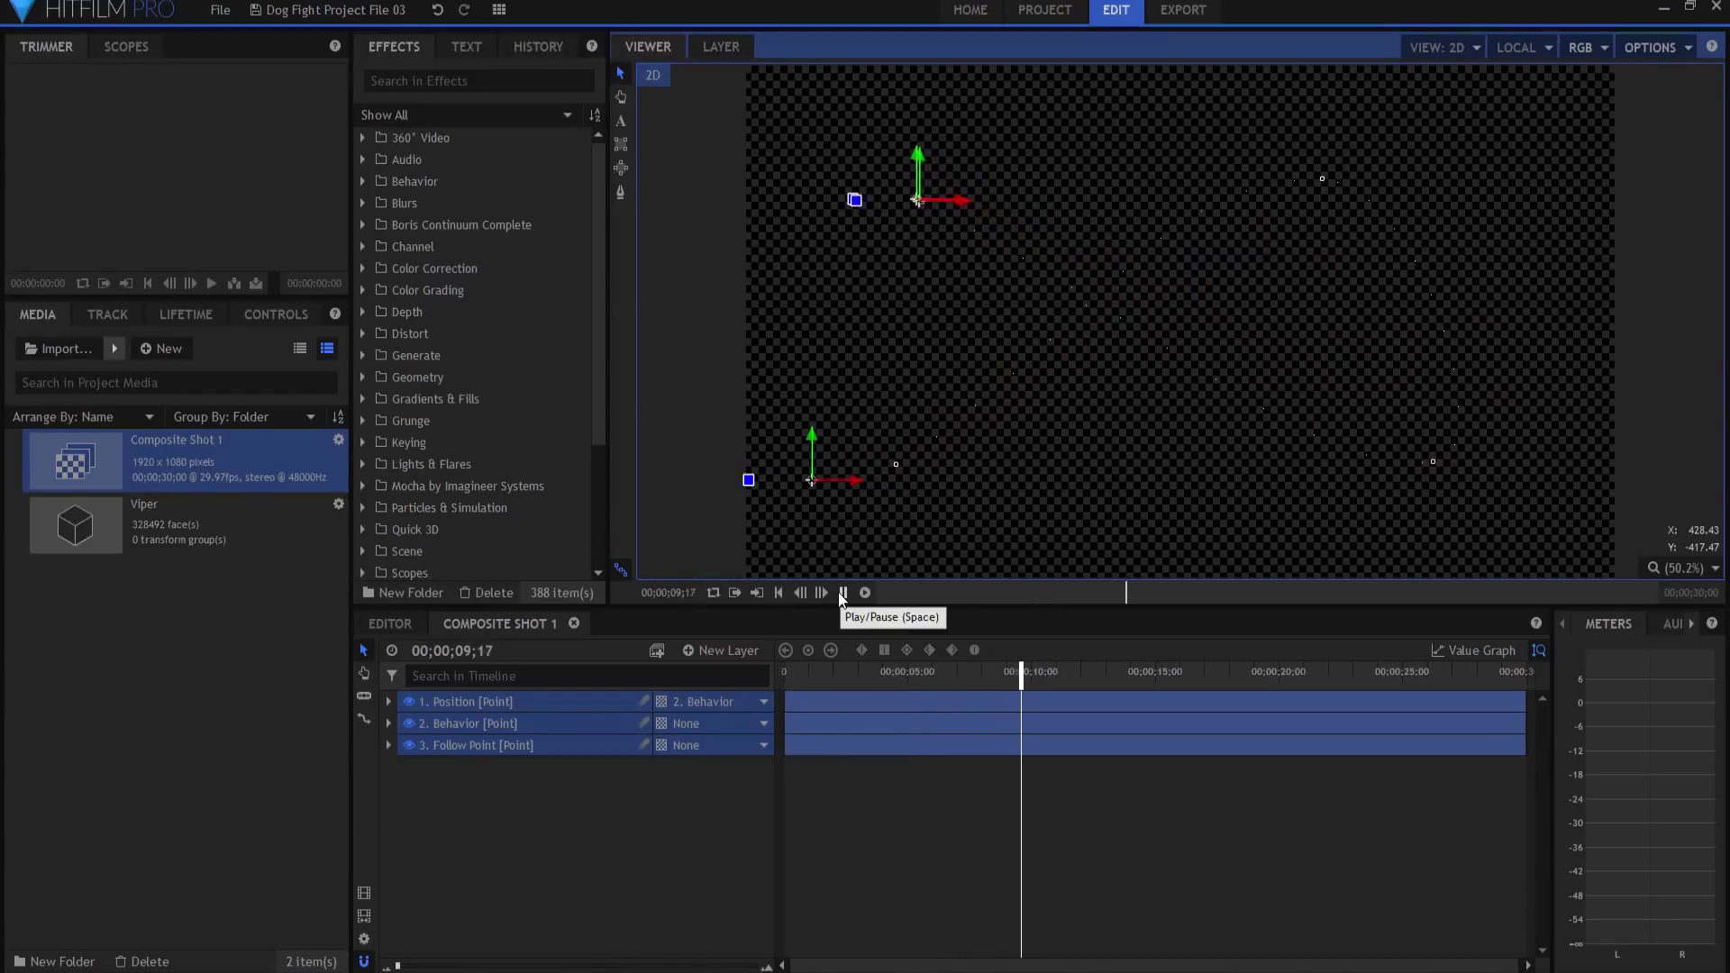
pyautogui.click(778, 593)
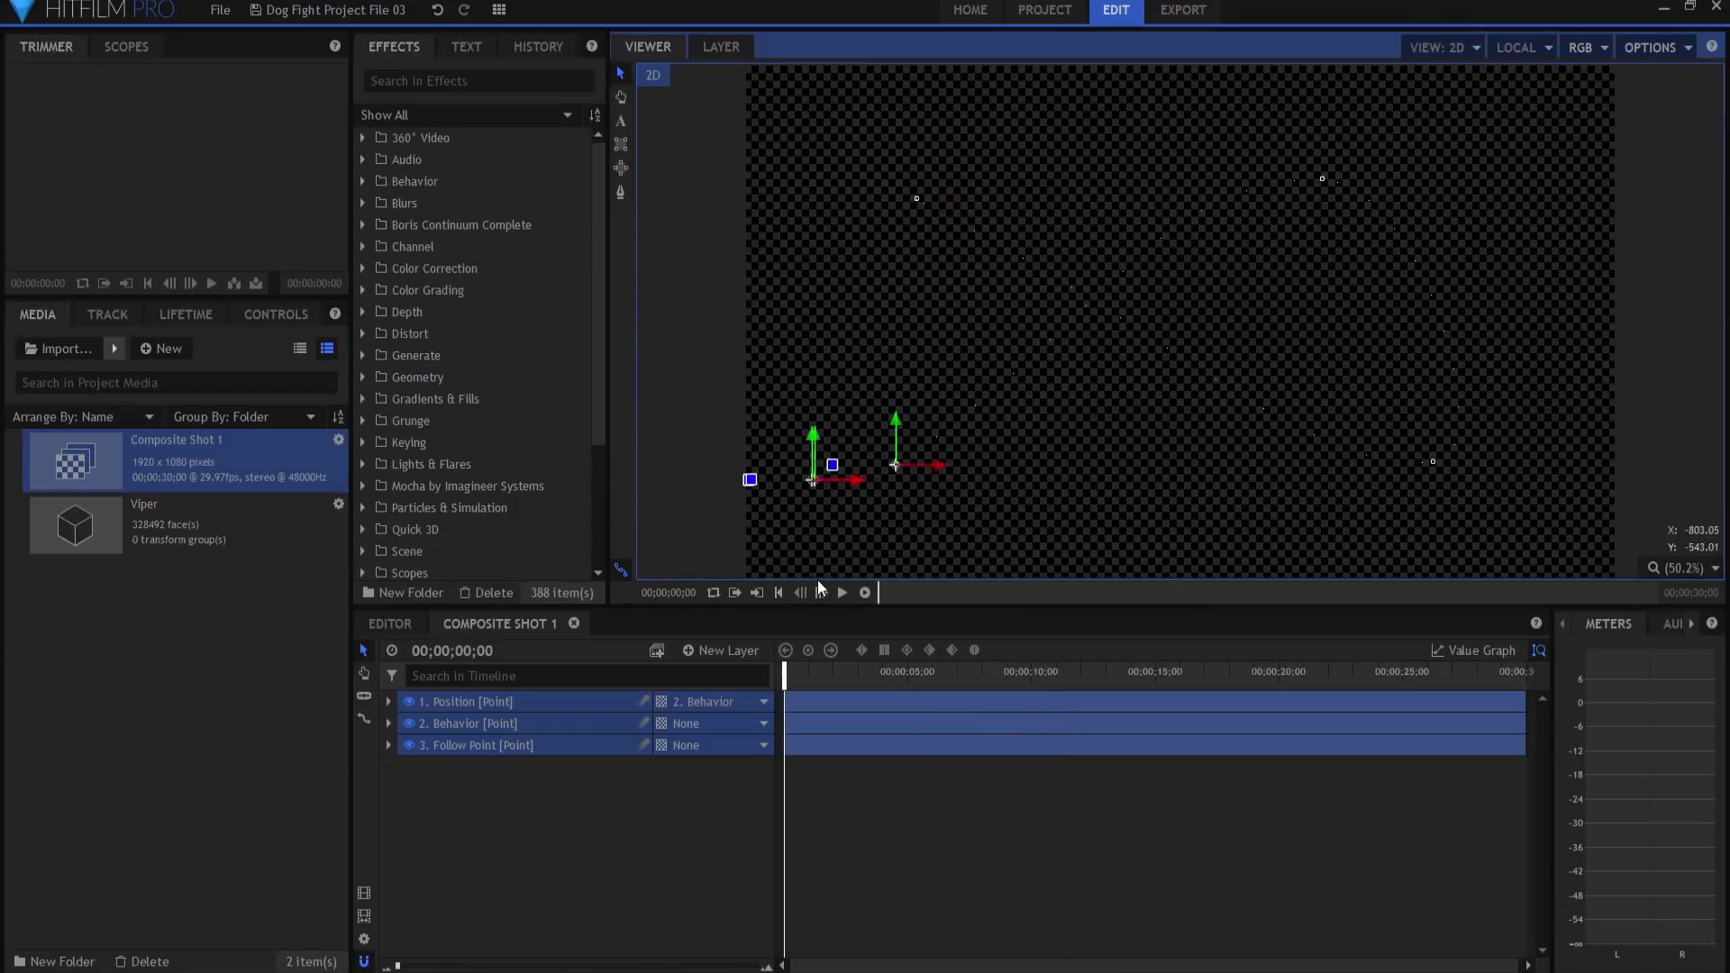
# - Create a second composite shot using 1080p Full HD @ 29.97 fps with a duration of 00;01;00;02
pyautogui.click(183, 357)
pyautogui.click(196, 370)
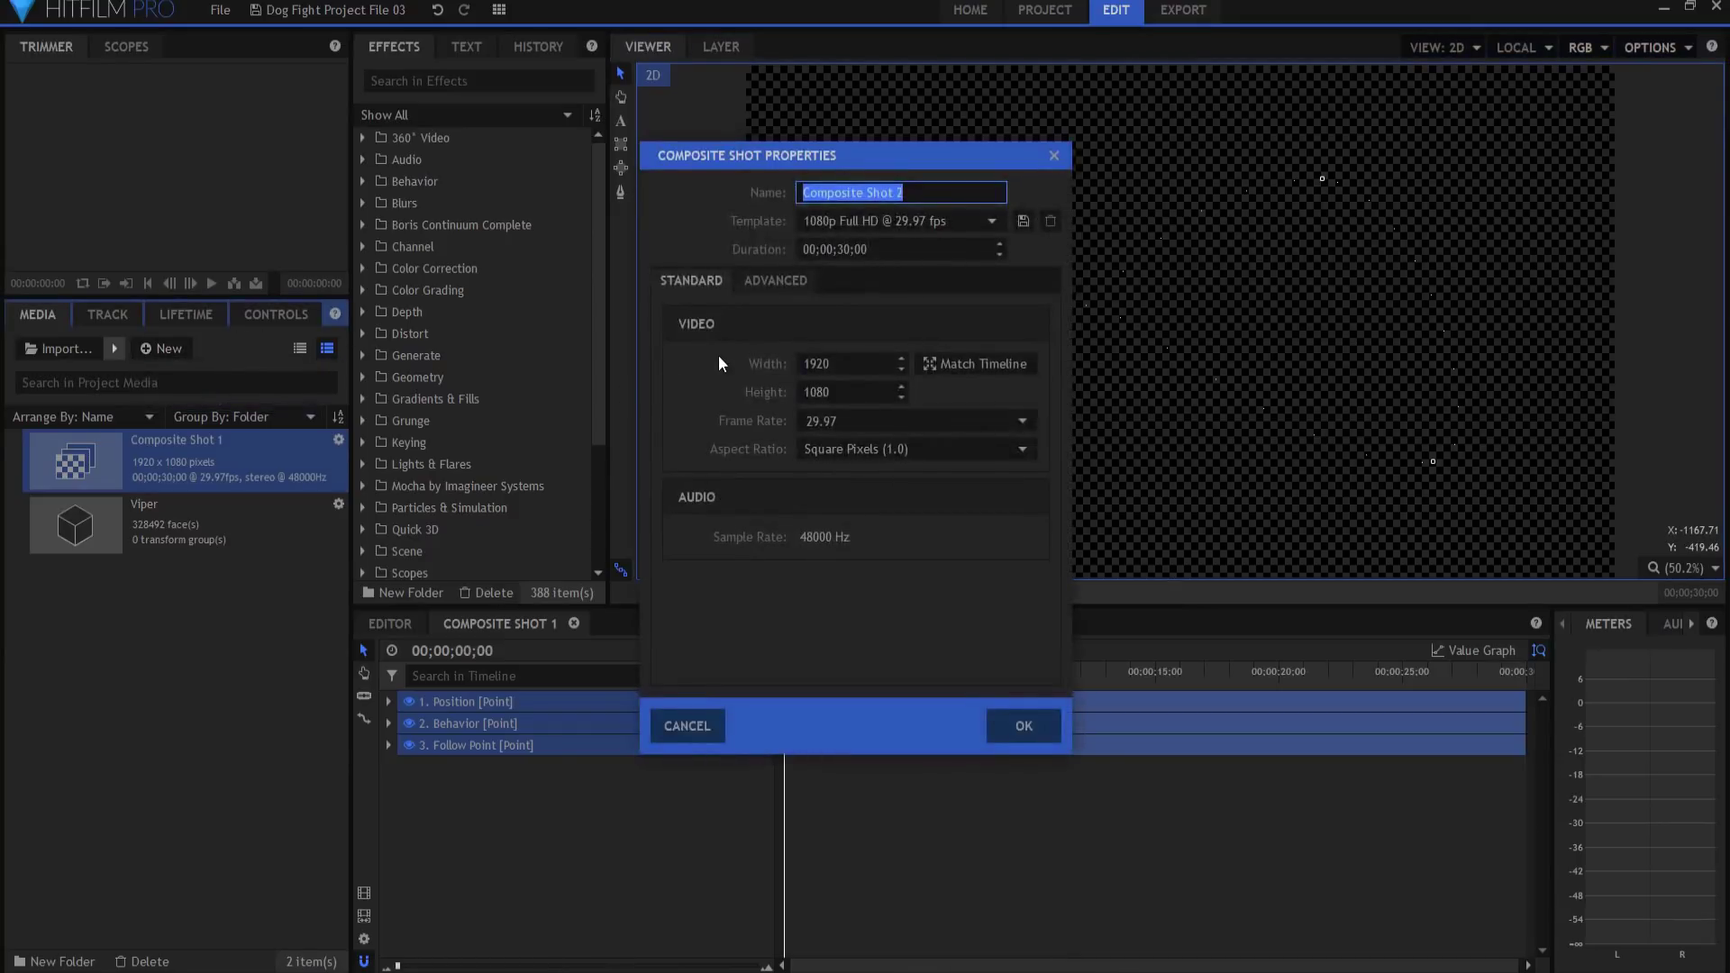
pyautogui.click(841, 250)
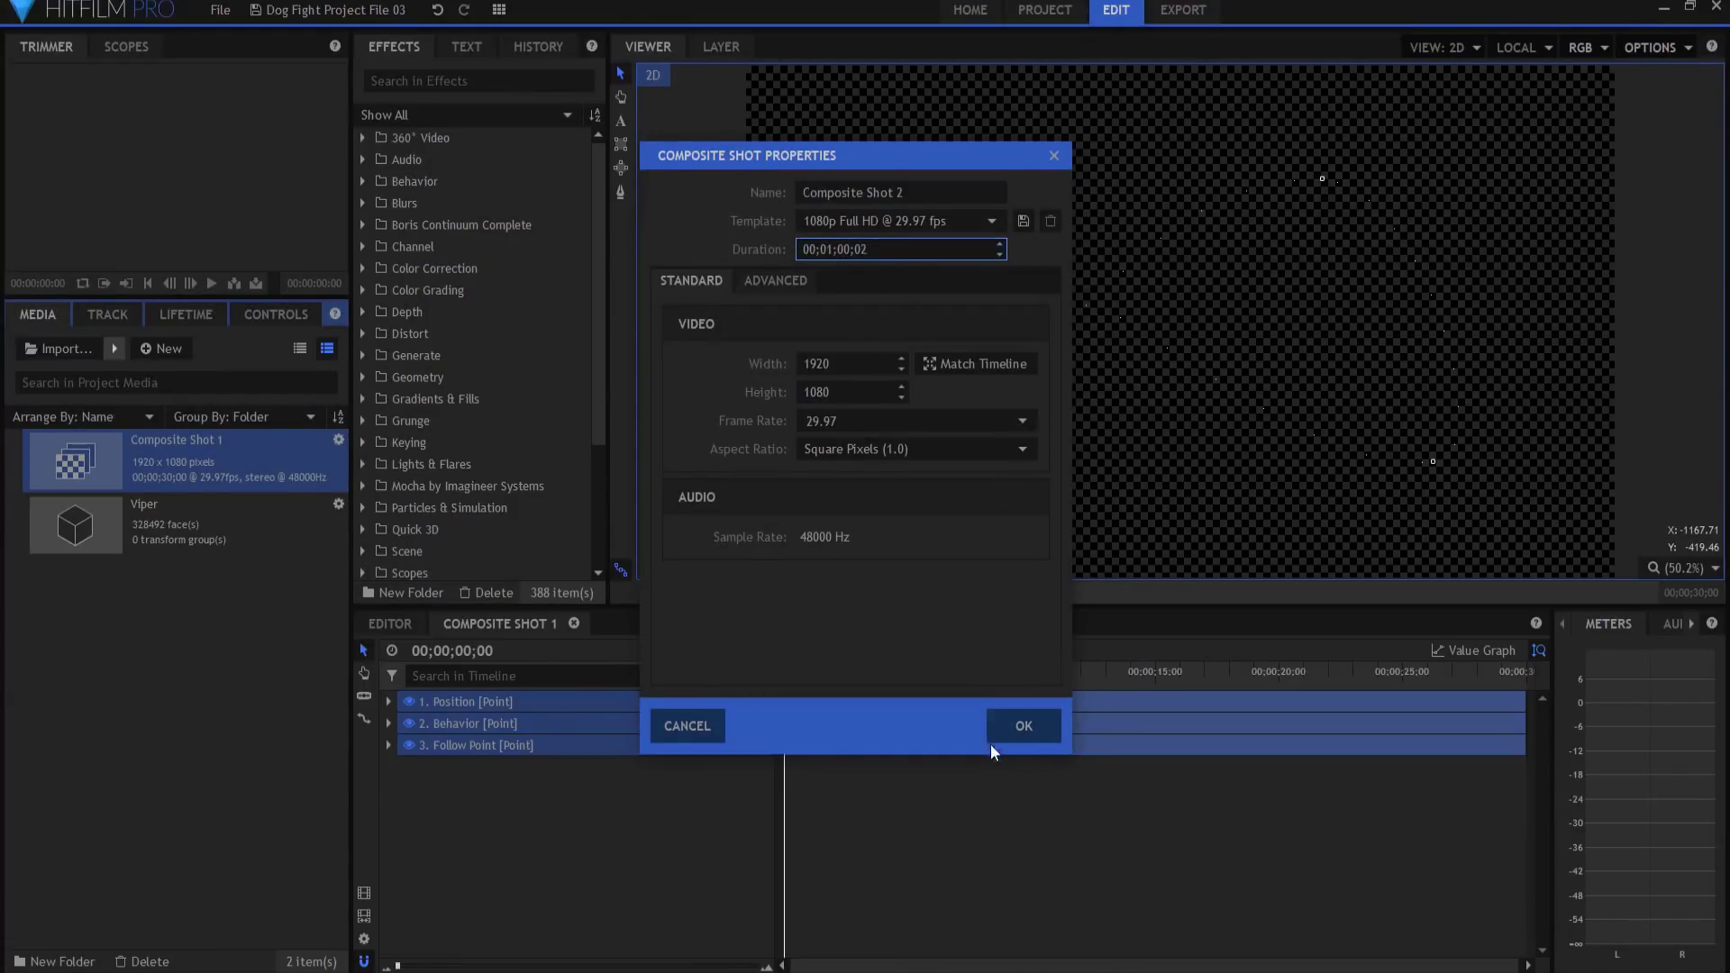
pyautogui.click(1016, 728)
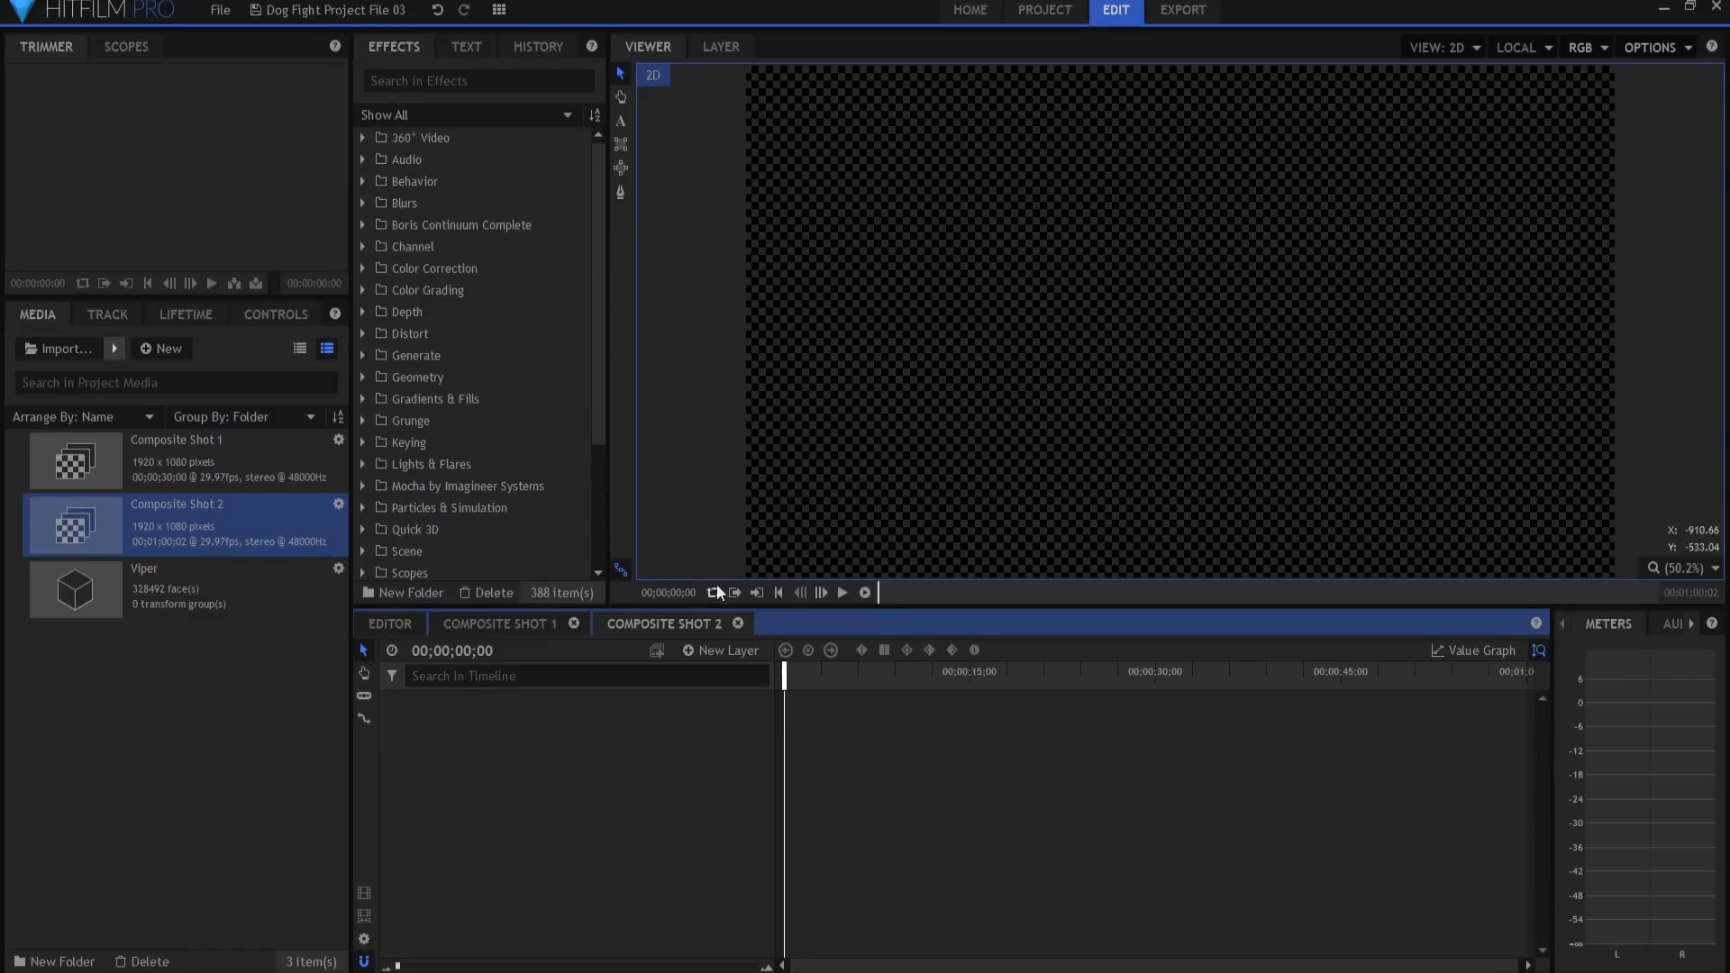
# - Rename the new composite shot as Dogfight Footage 01
pyautogui.click(166, 517)
pyautogui.write('Dogfight F')
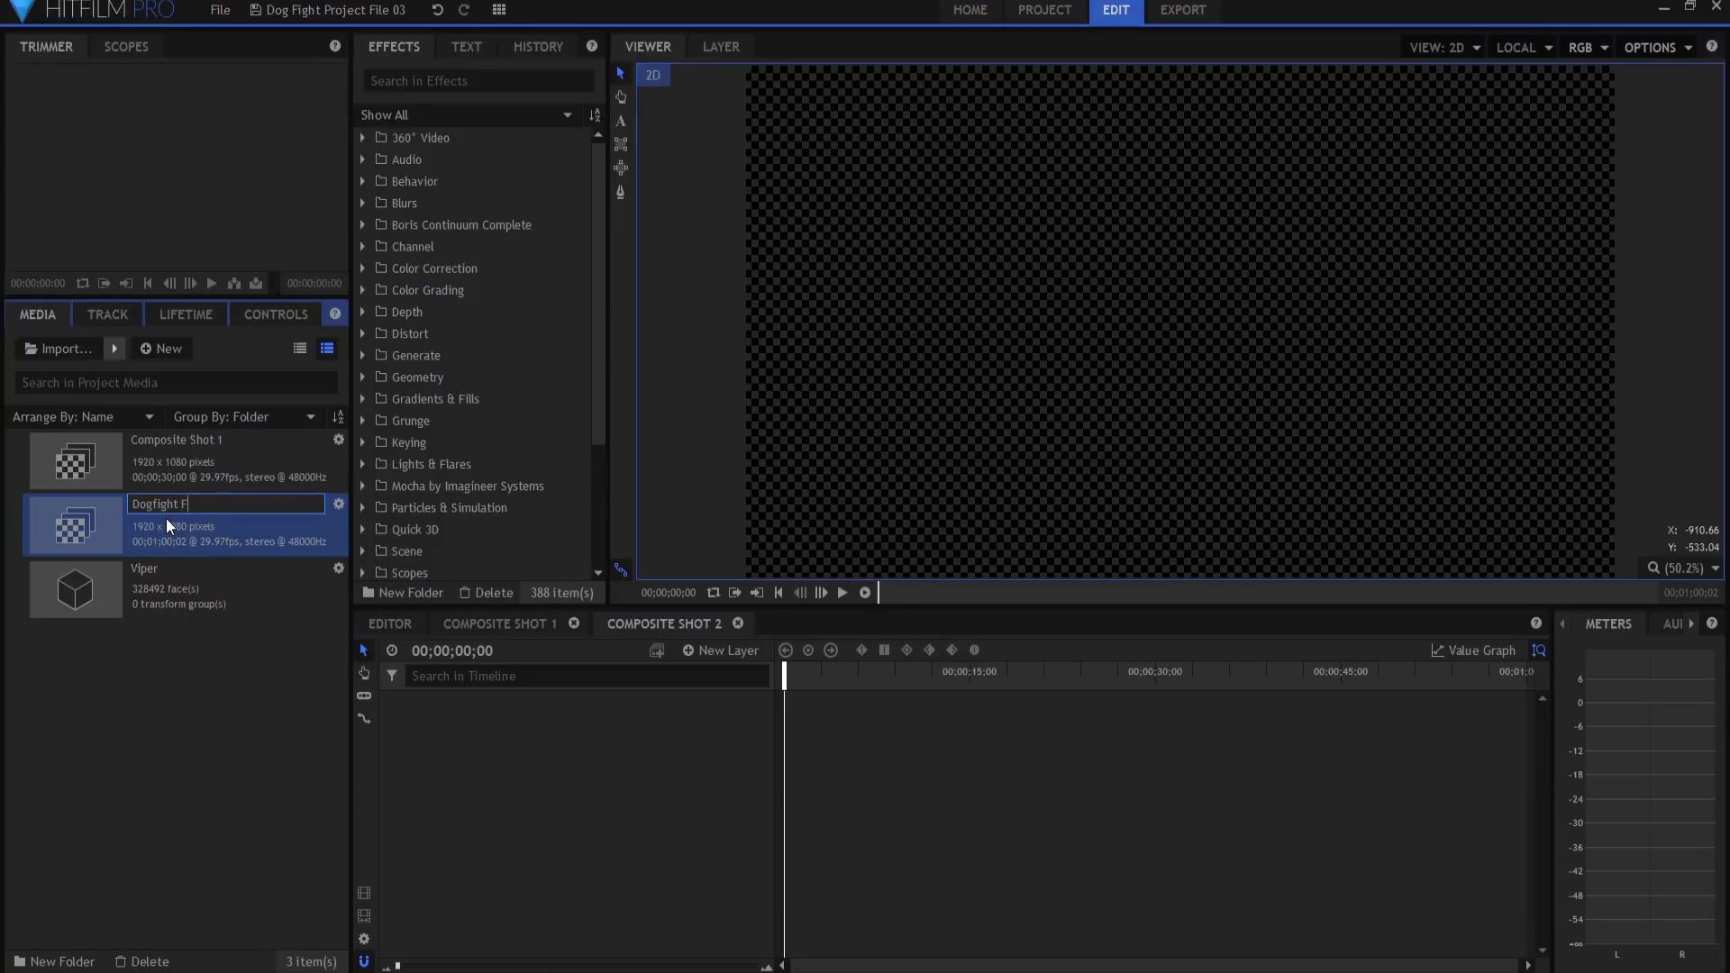
pyautogui.write('ootage 01')
pyautogui.press('Return')
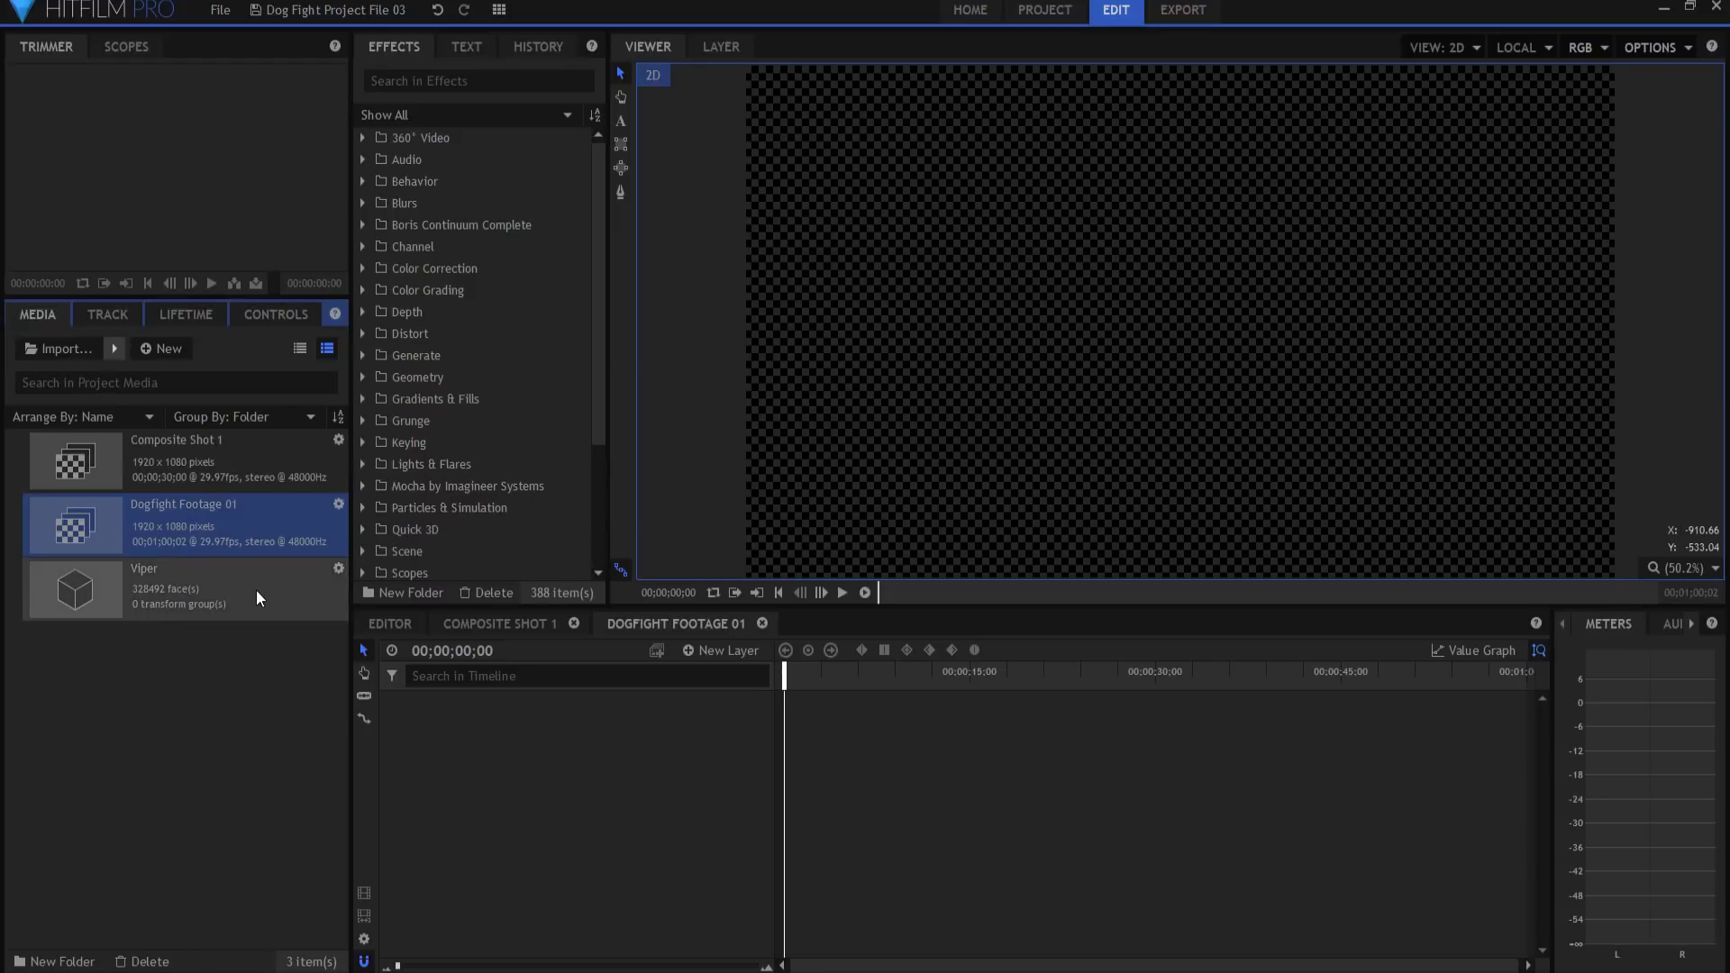
# - Close both composite shot timelines and reopen Dogfight Footage 01
pyautogui.click(762, 624)
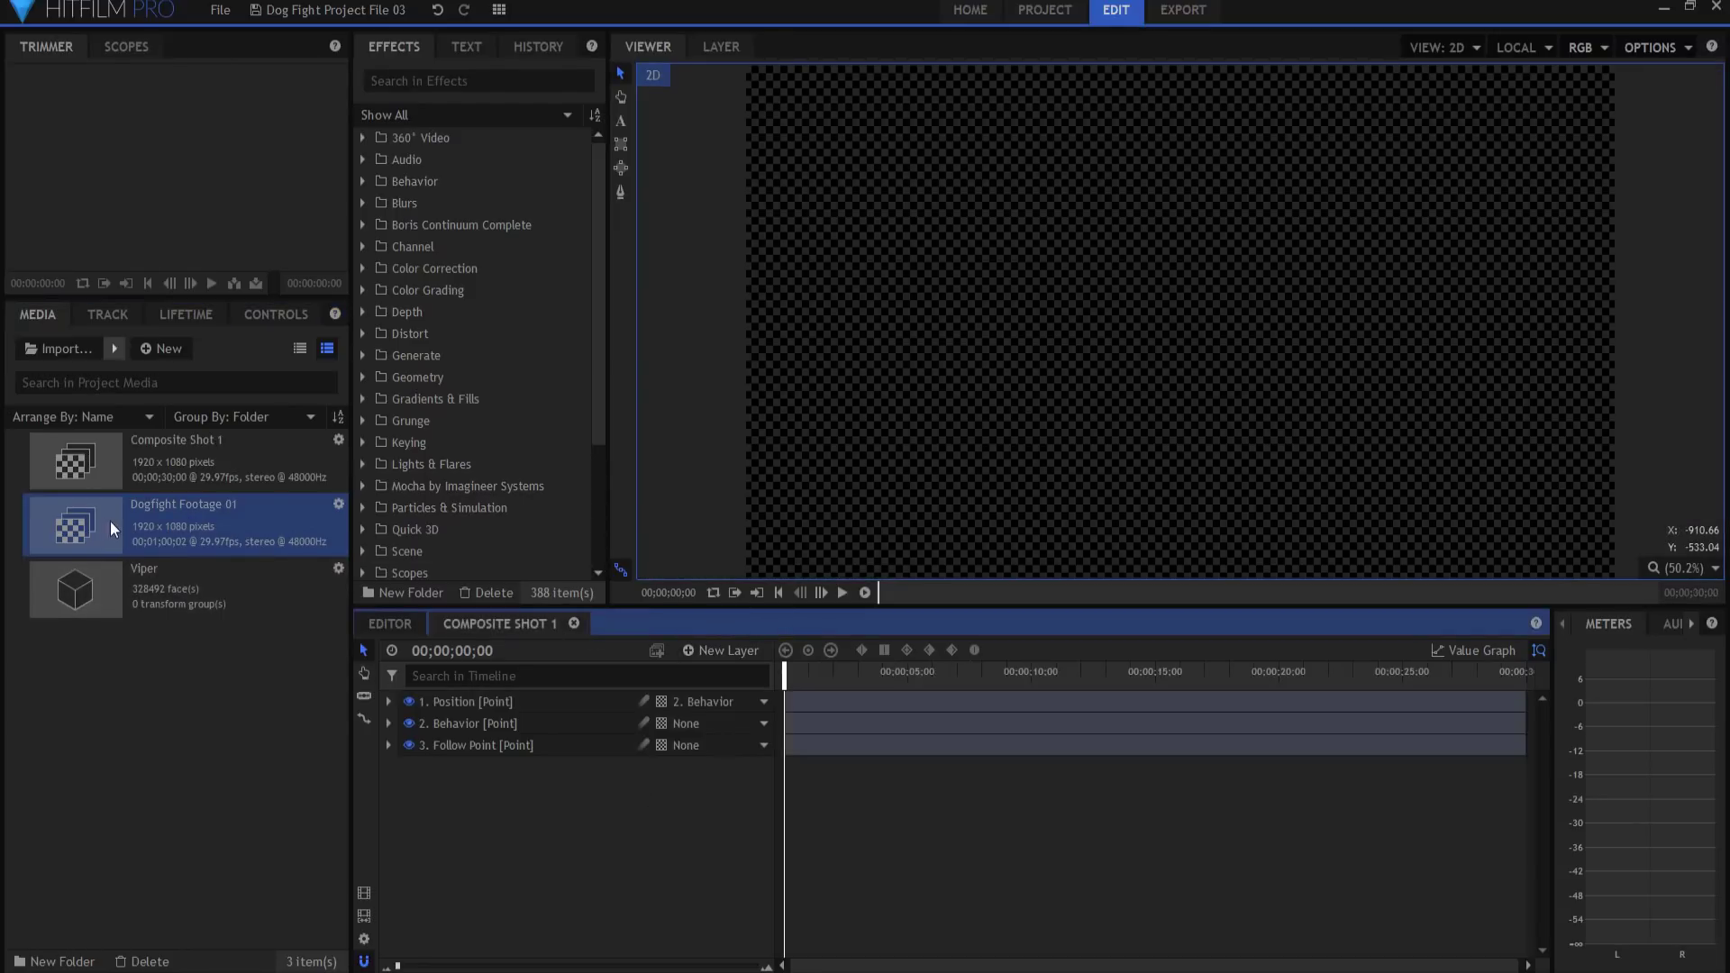
pyautogui.click(574, 623)
pyautogui.doubleClick(194, 521)
# - Add a camera layer and, in the Top view, pull it back along the Z axis to the near edge of the grid
pyautogui.click(729, 660)
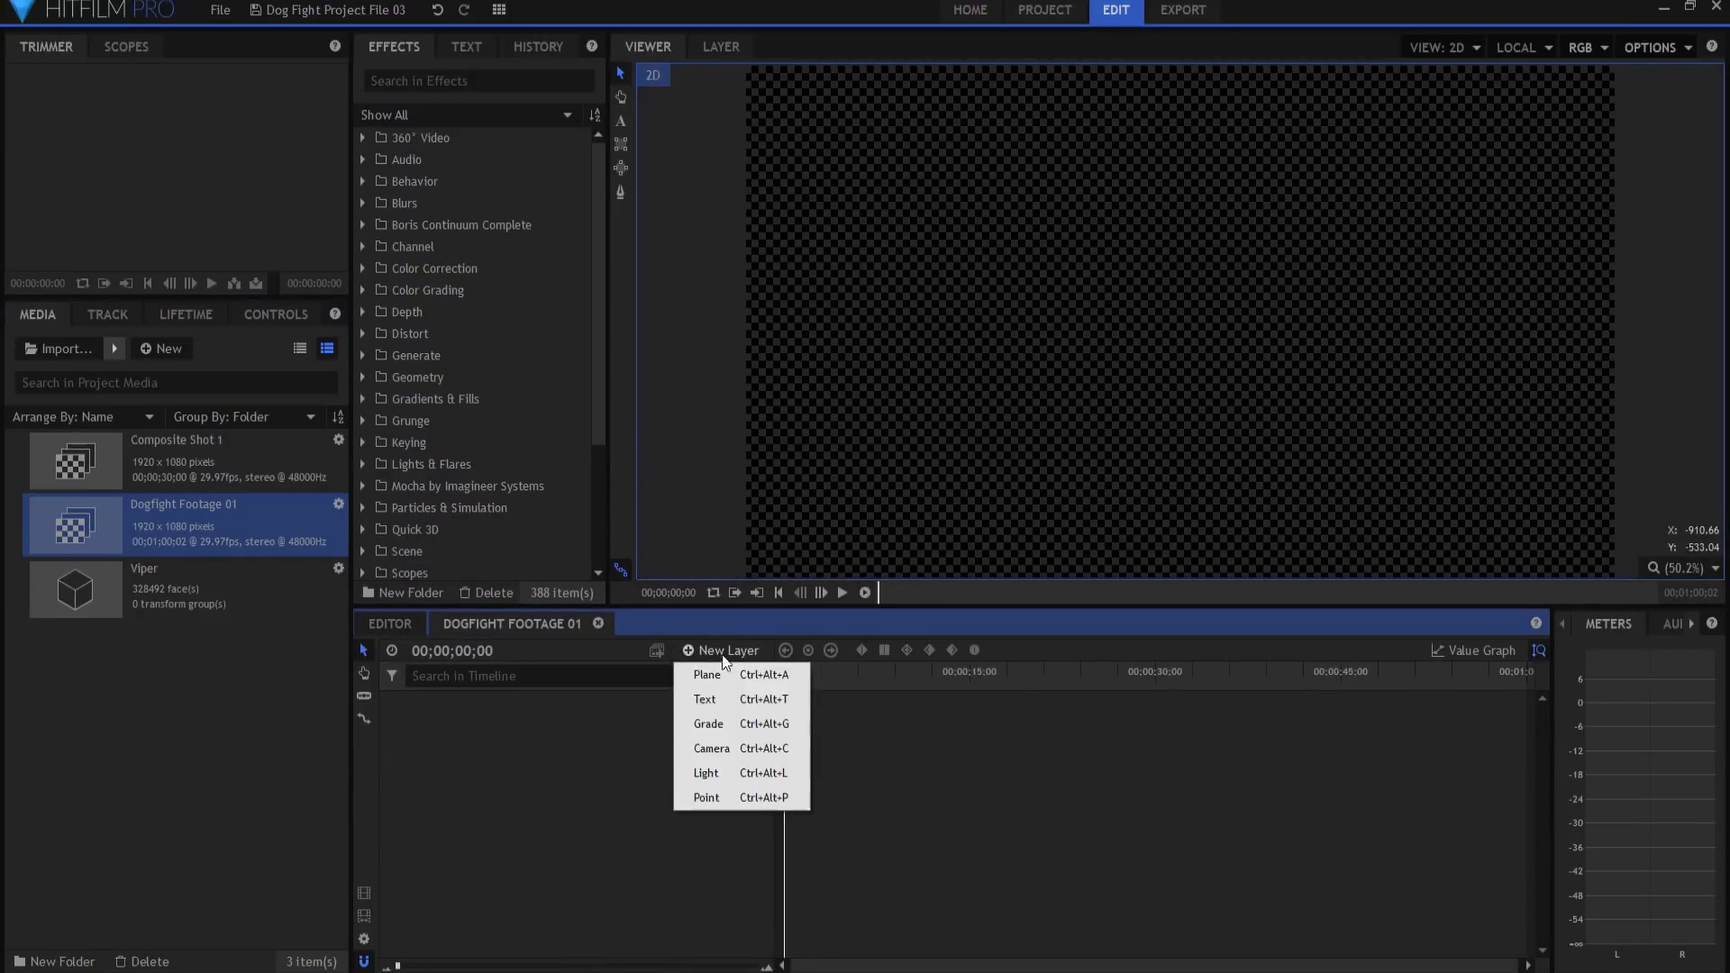
pyautogui.click(714, 751)
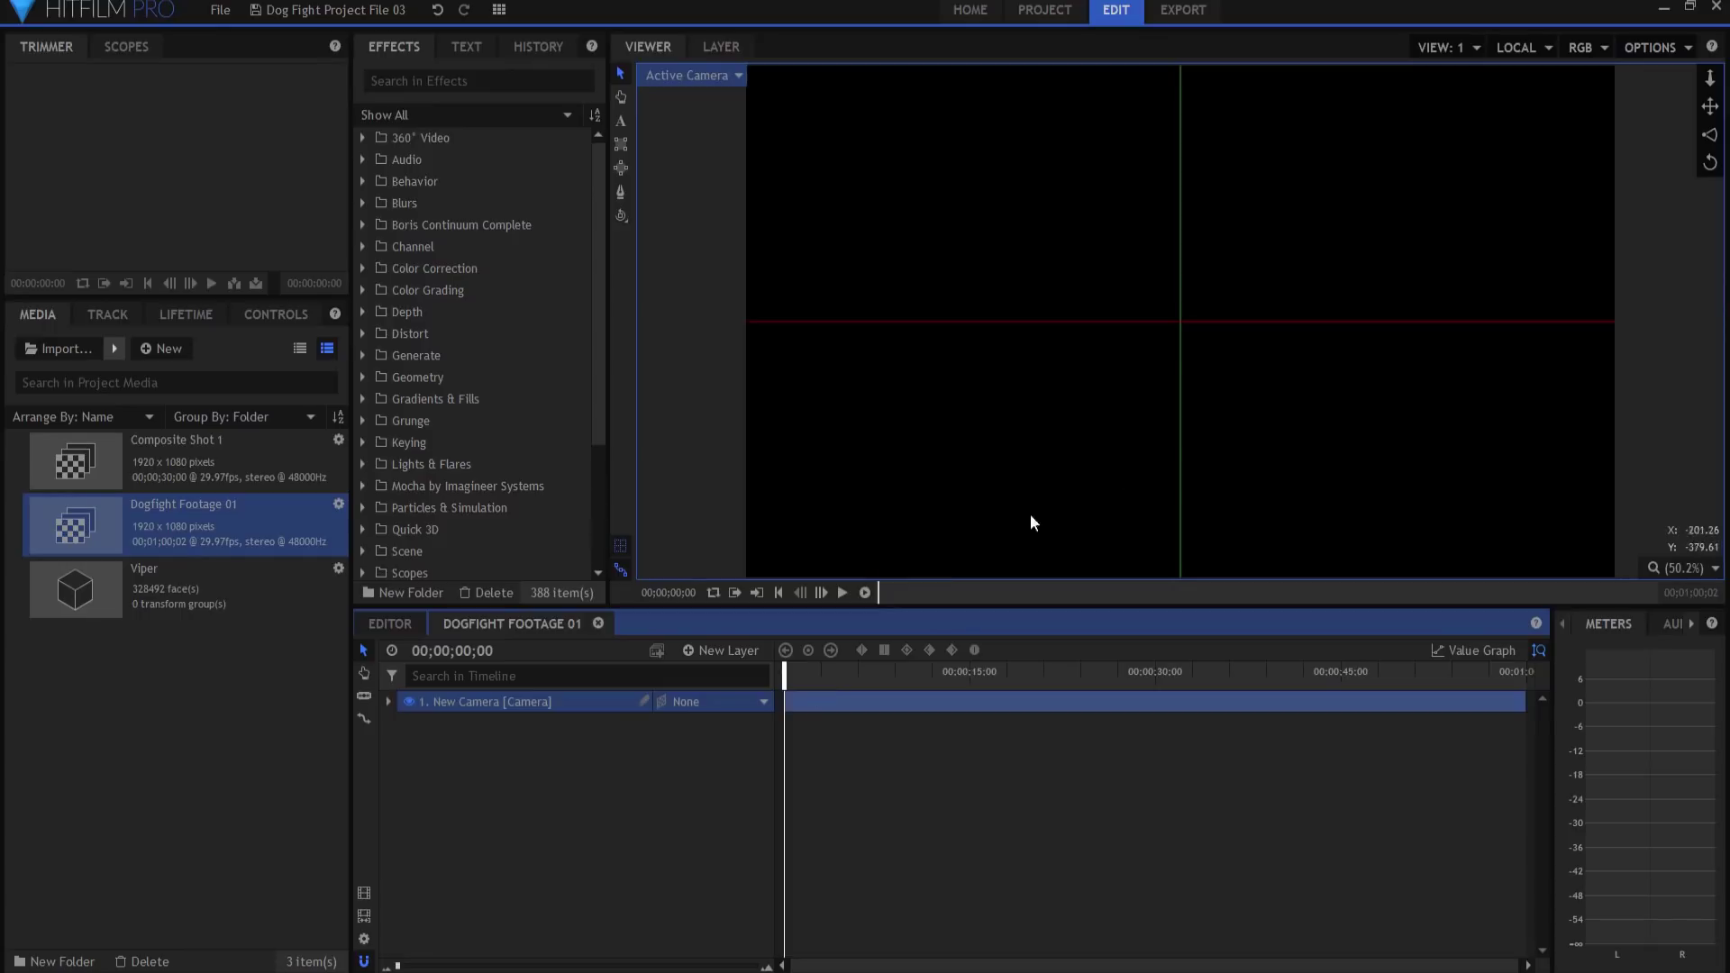
pyautogui.click(716, 74)
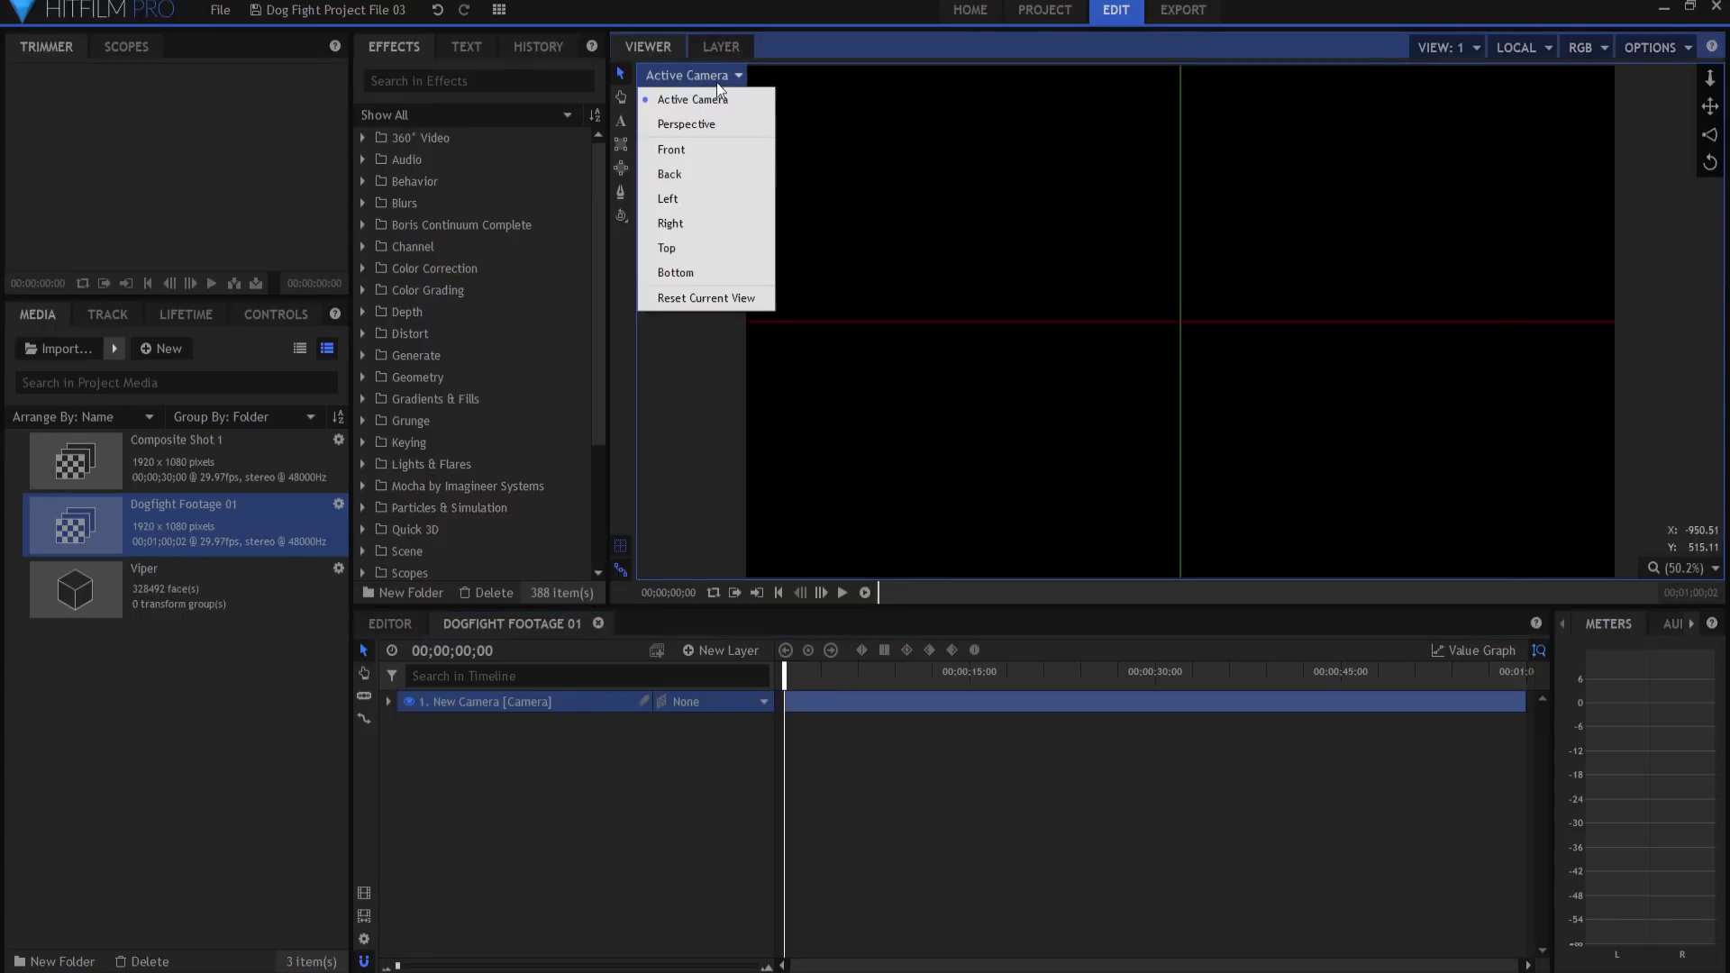
pyautogui.click(667, 248)
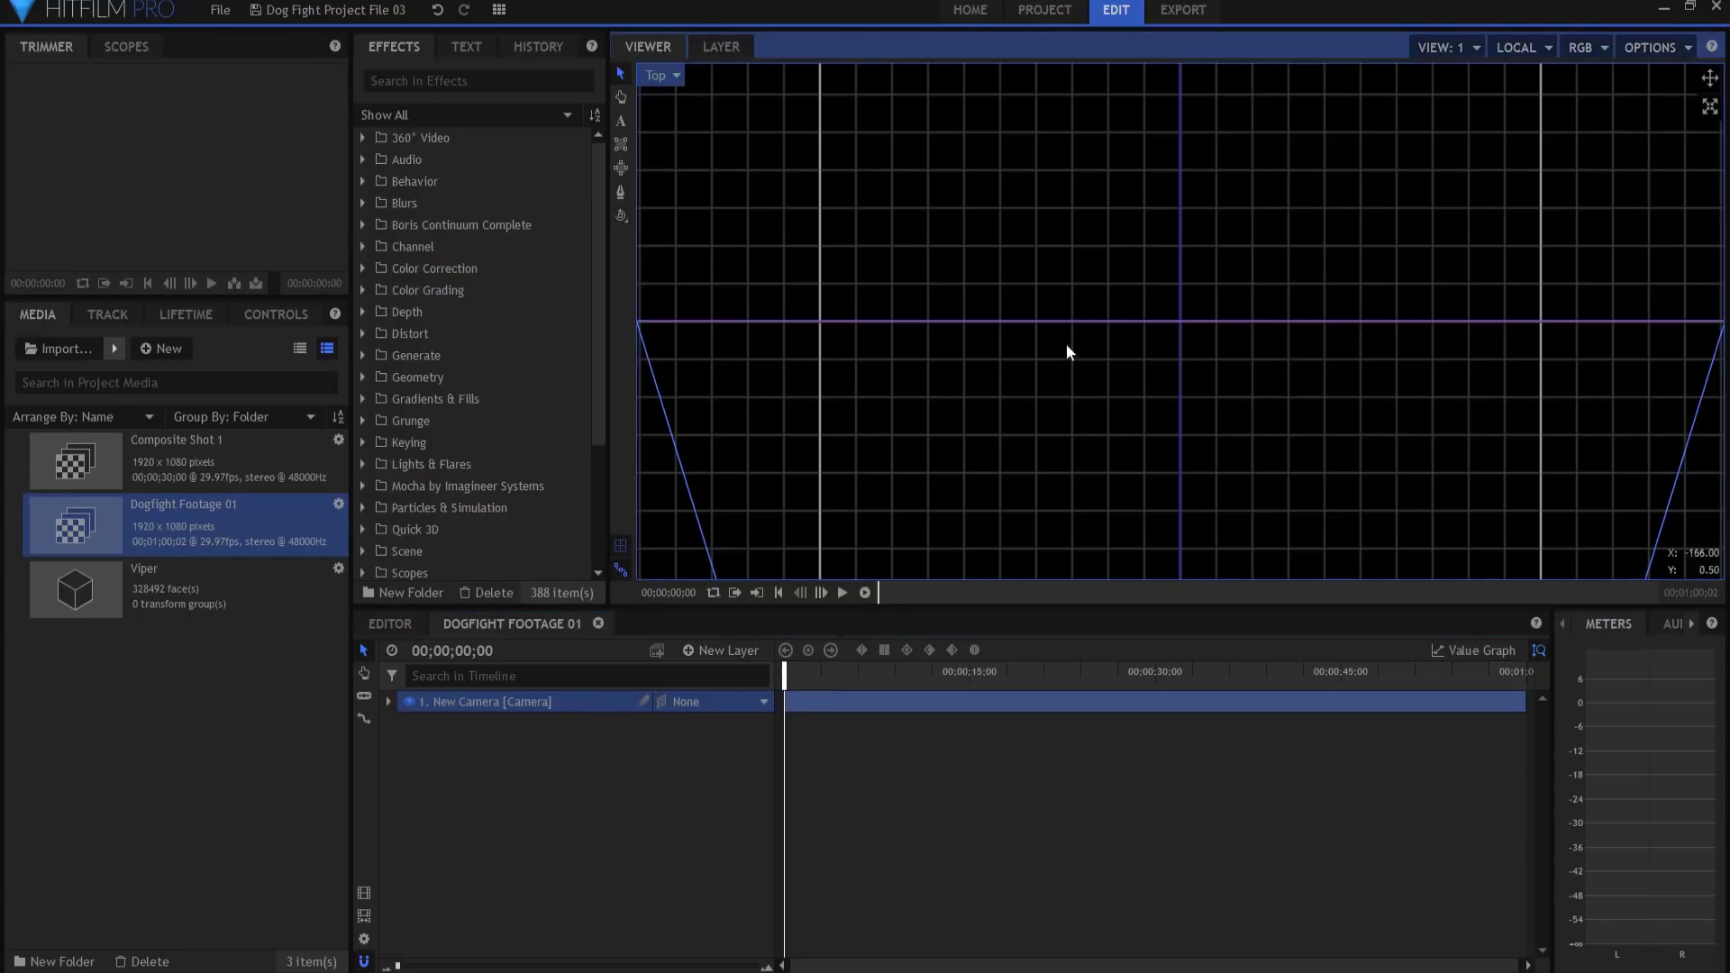
pyautogui.scroll(-5, 1149, 371)
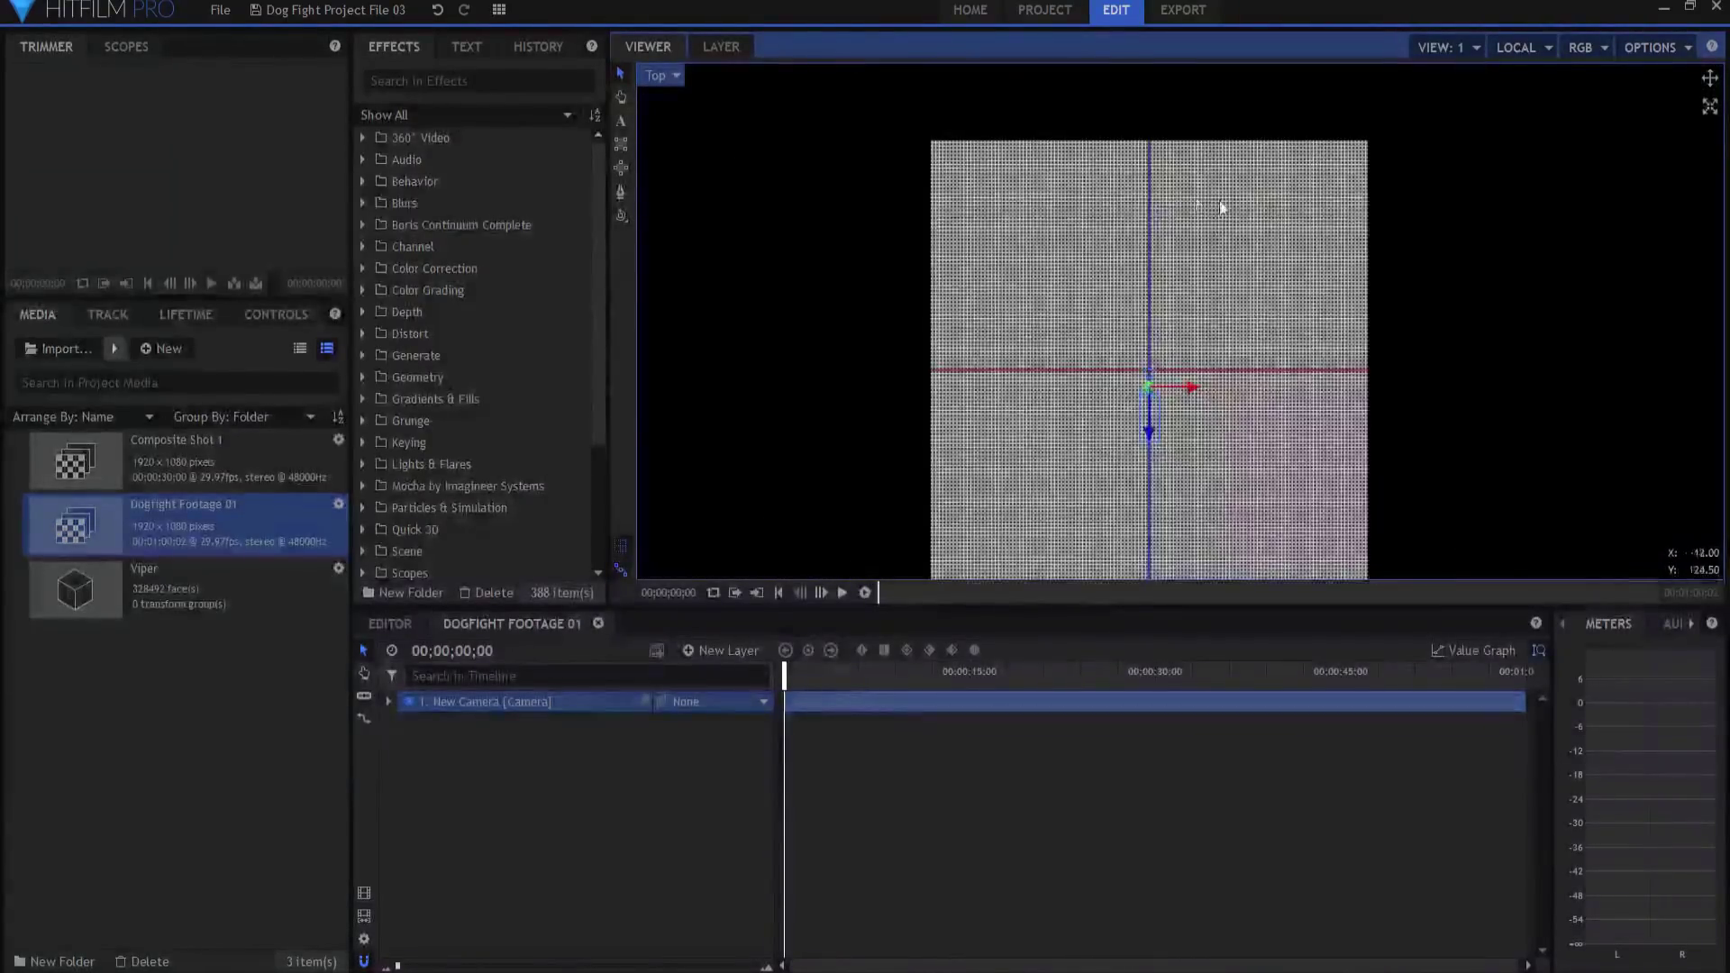
pyautogui.moveTo(1212, 336); pyautogui.dragTo(1227, 284)
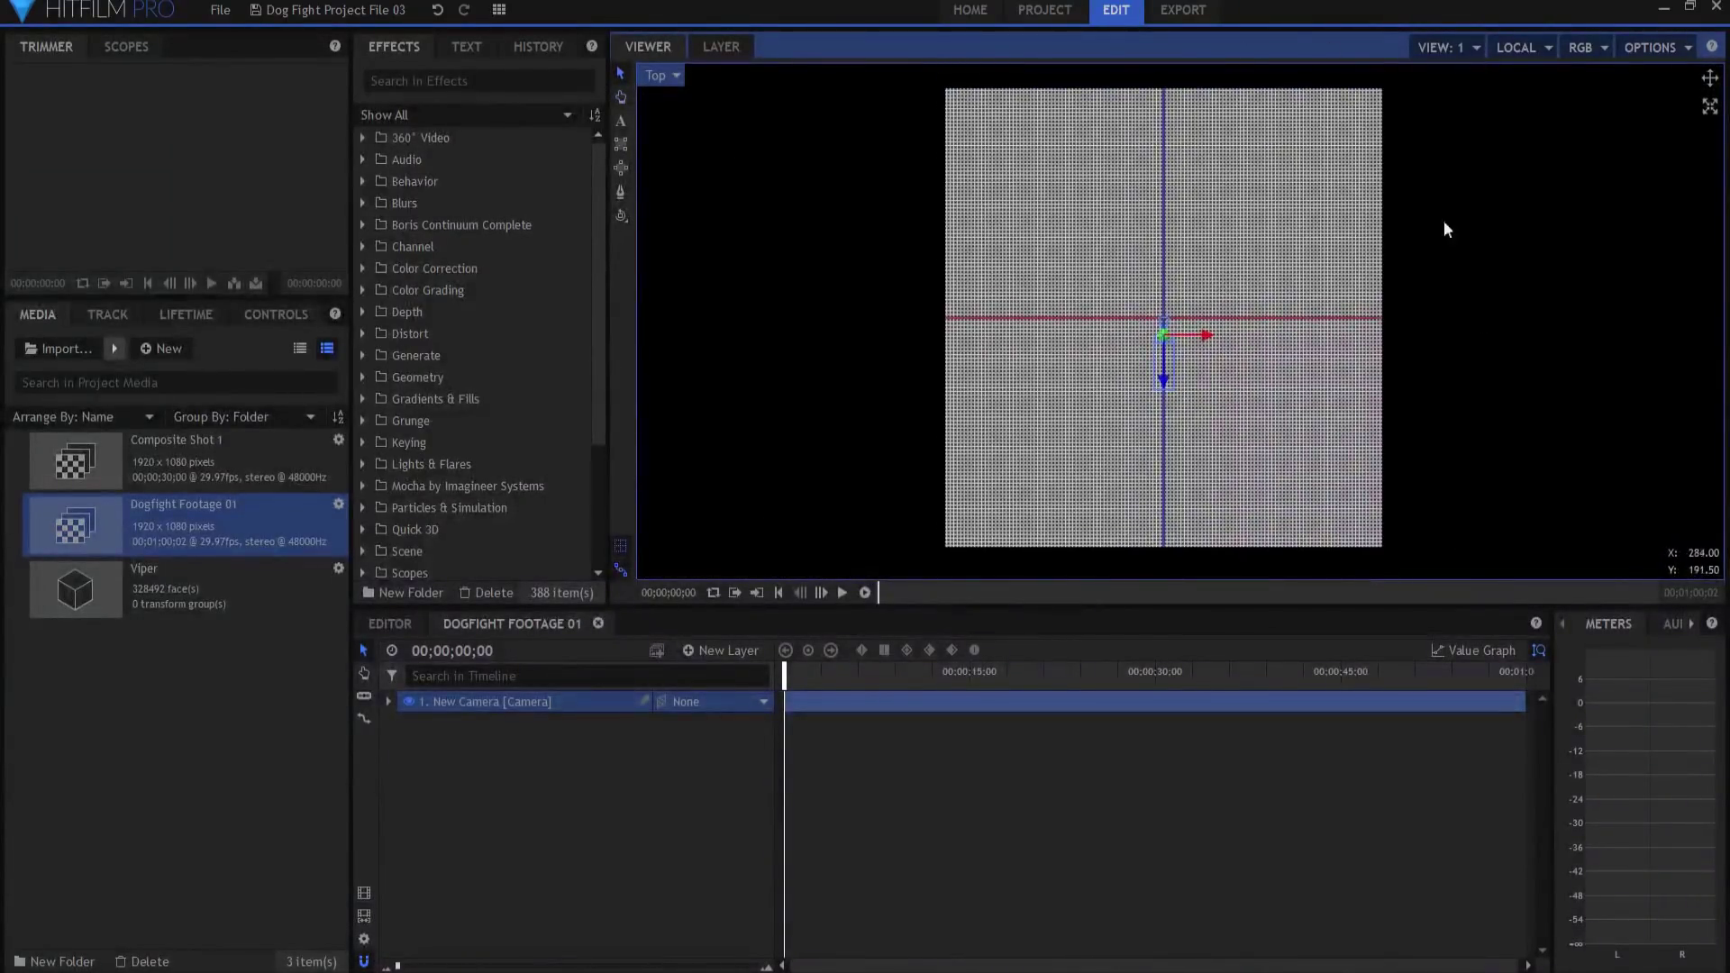
pyautogui.moveTo(1164, 383); pyautogui.dragTo(1158, 570)
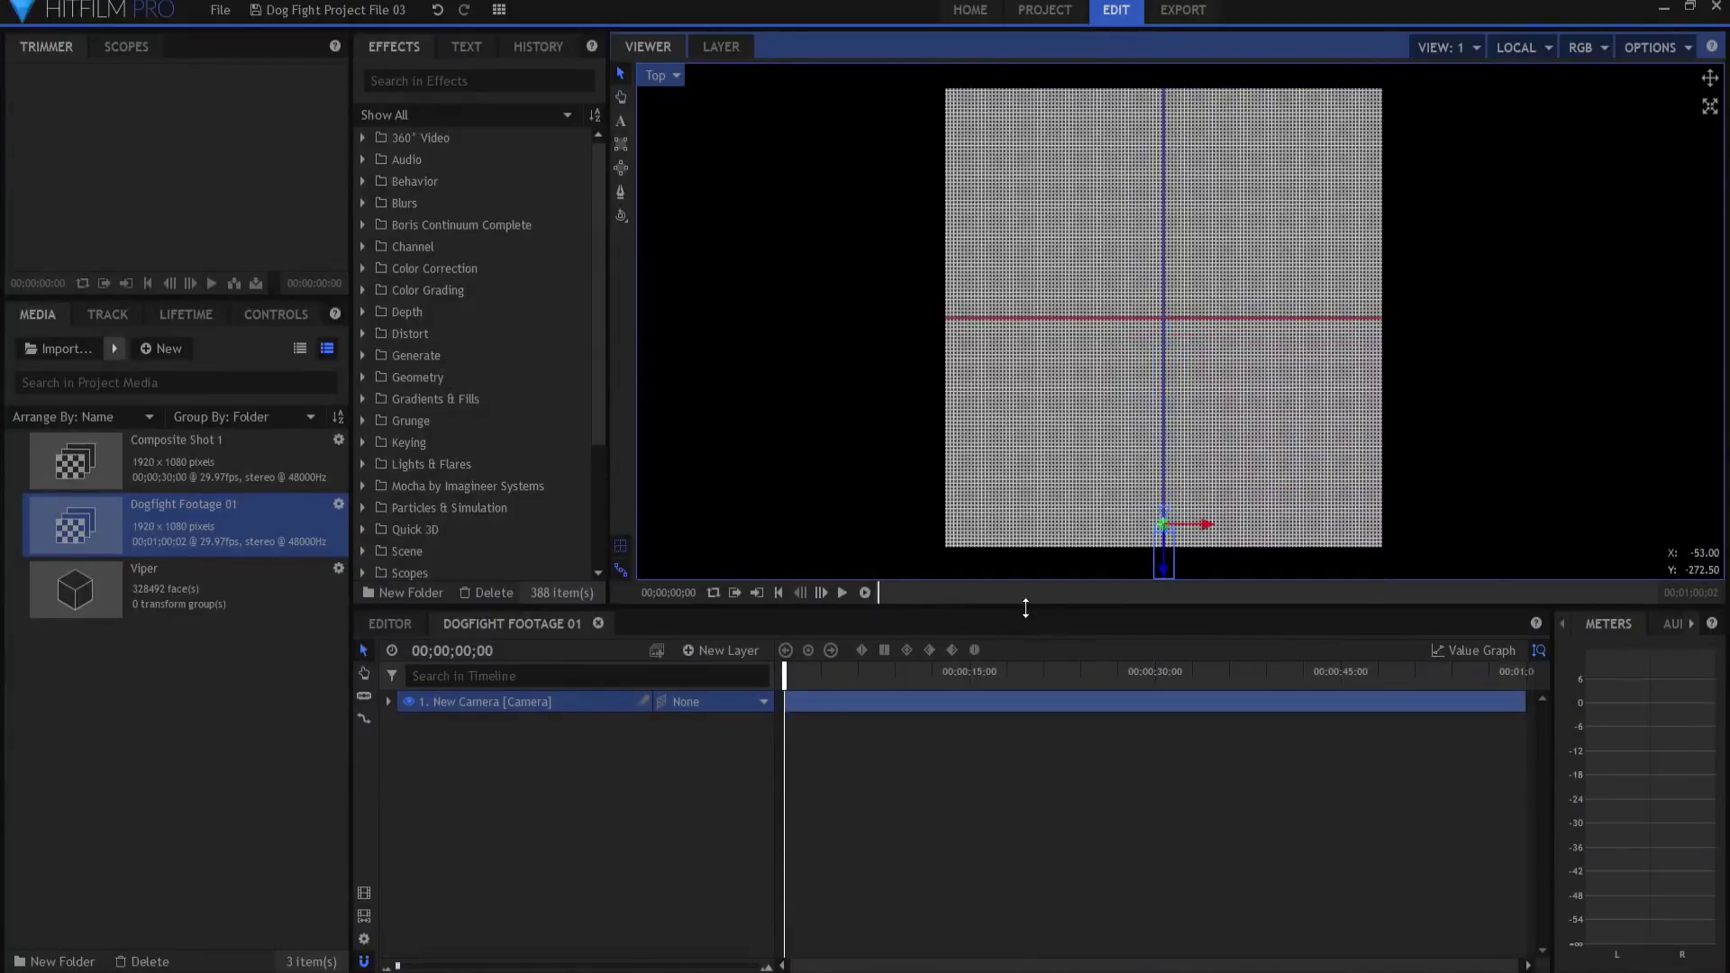
# - Add a point layer, make it 3D, and rename it as Center Control
pyautogui.click(726, 650)
pyautogui.click(707, 798)
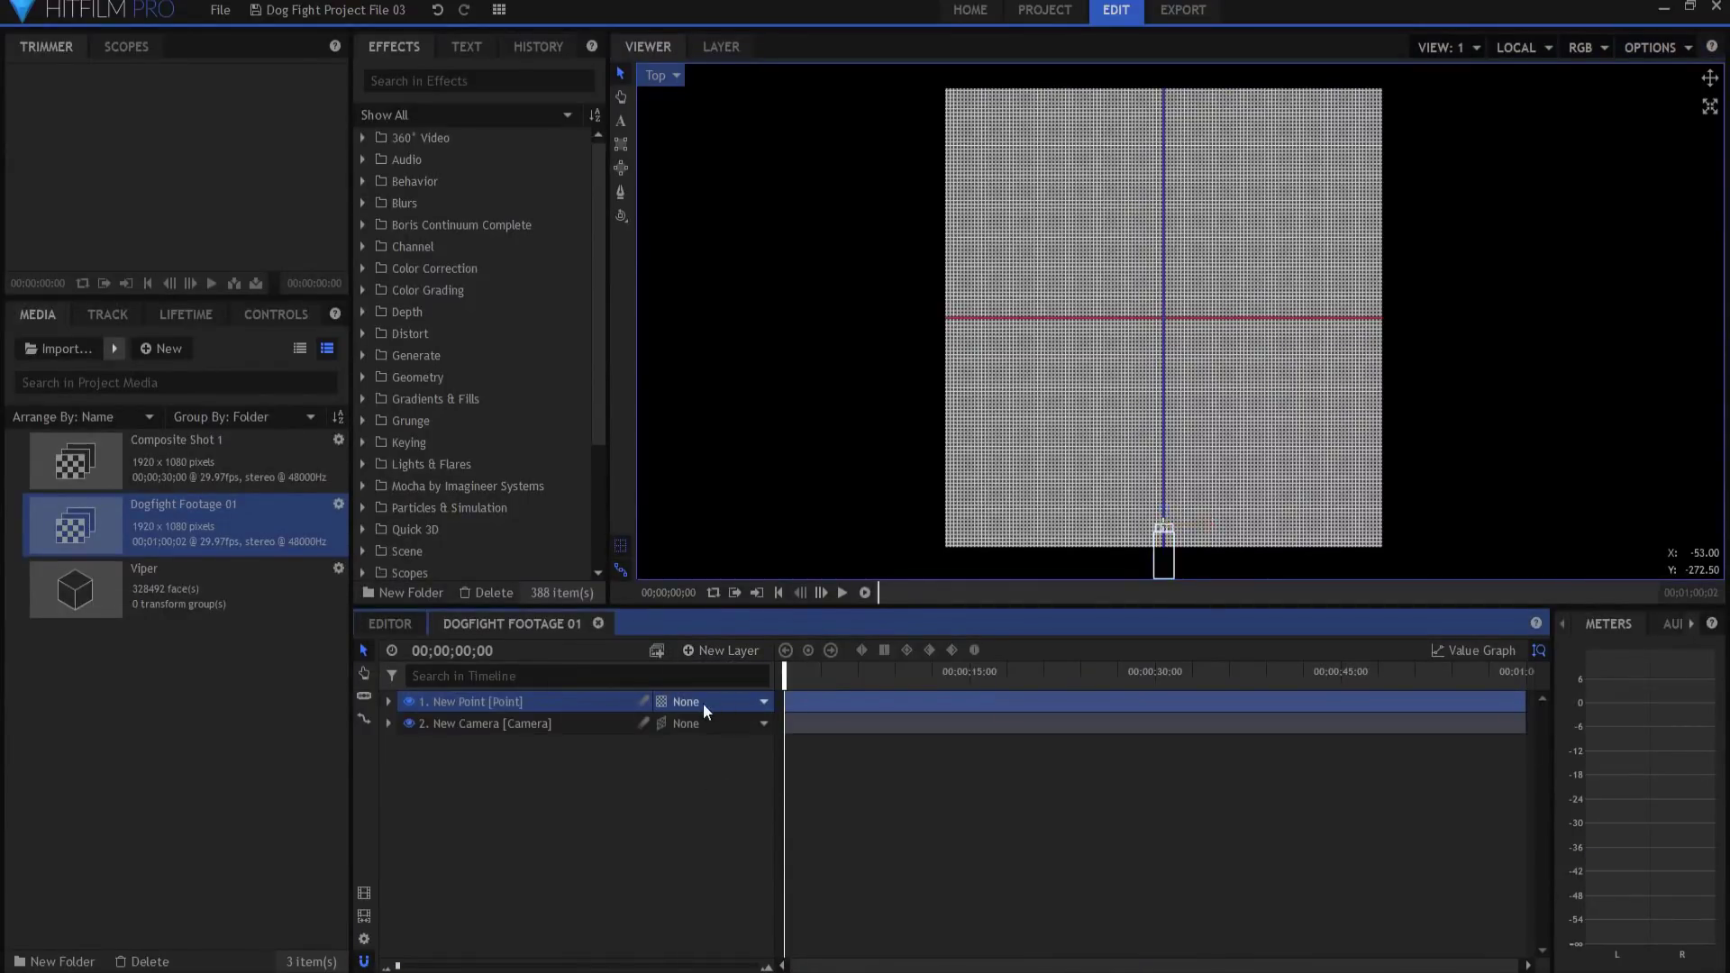
pyautogui.click(652, 702)
pyautogui.click(689, 744)
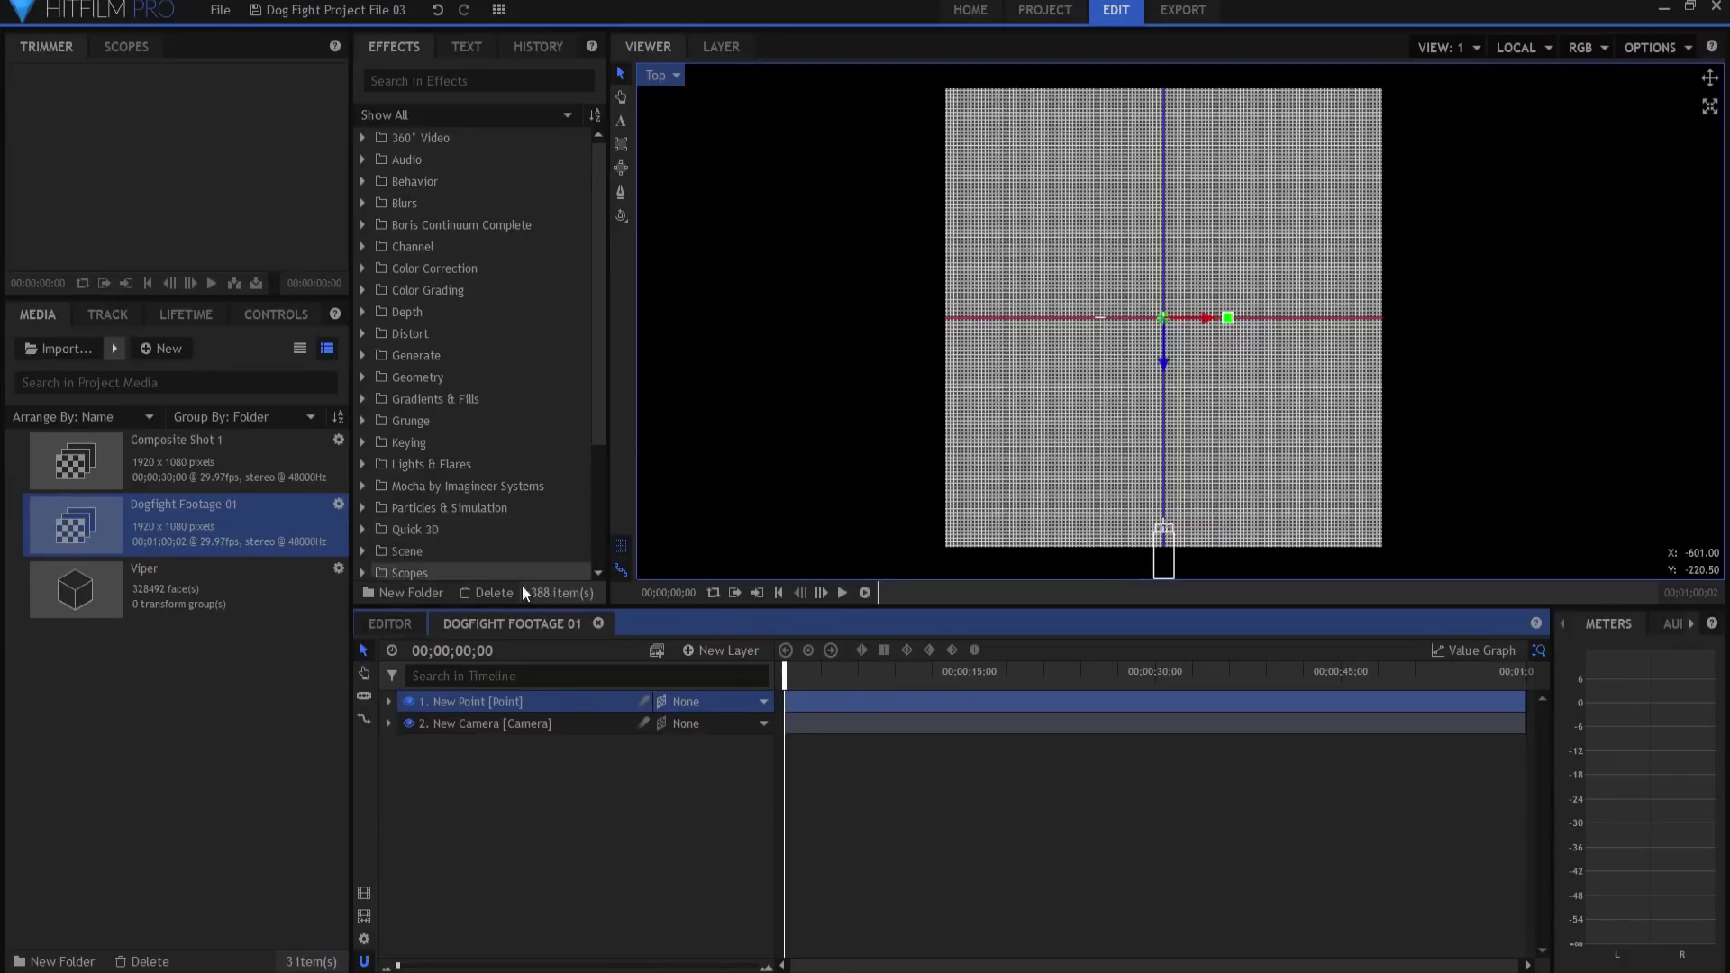
pyautogui.doubleClick(451, 701)
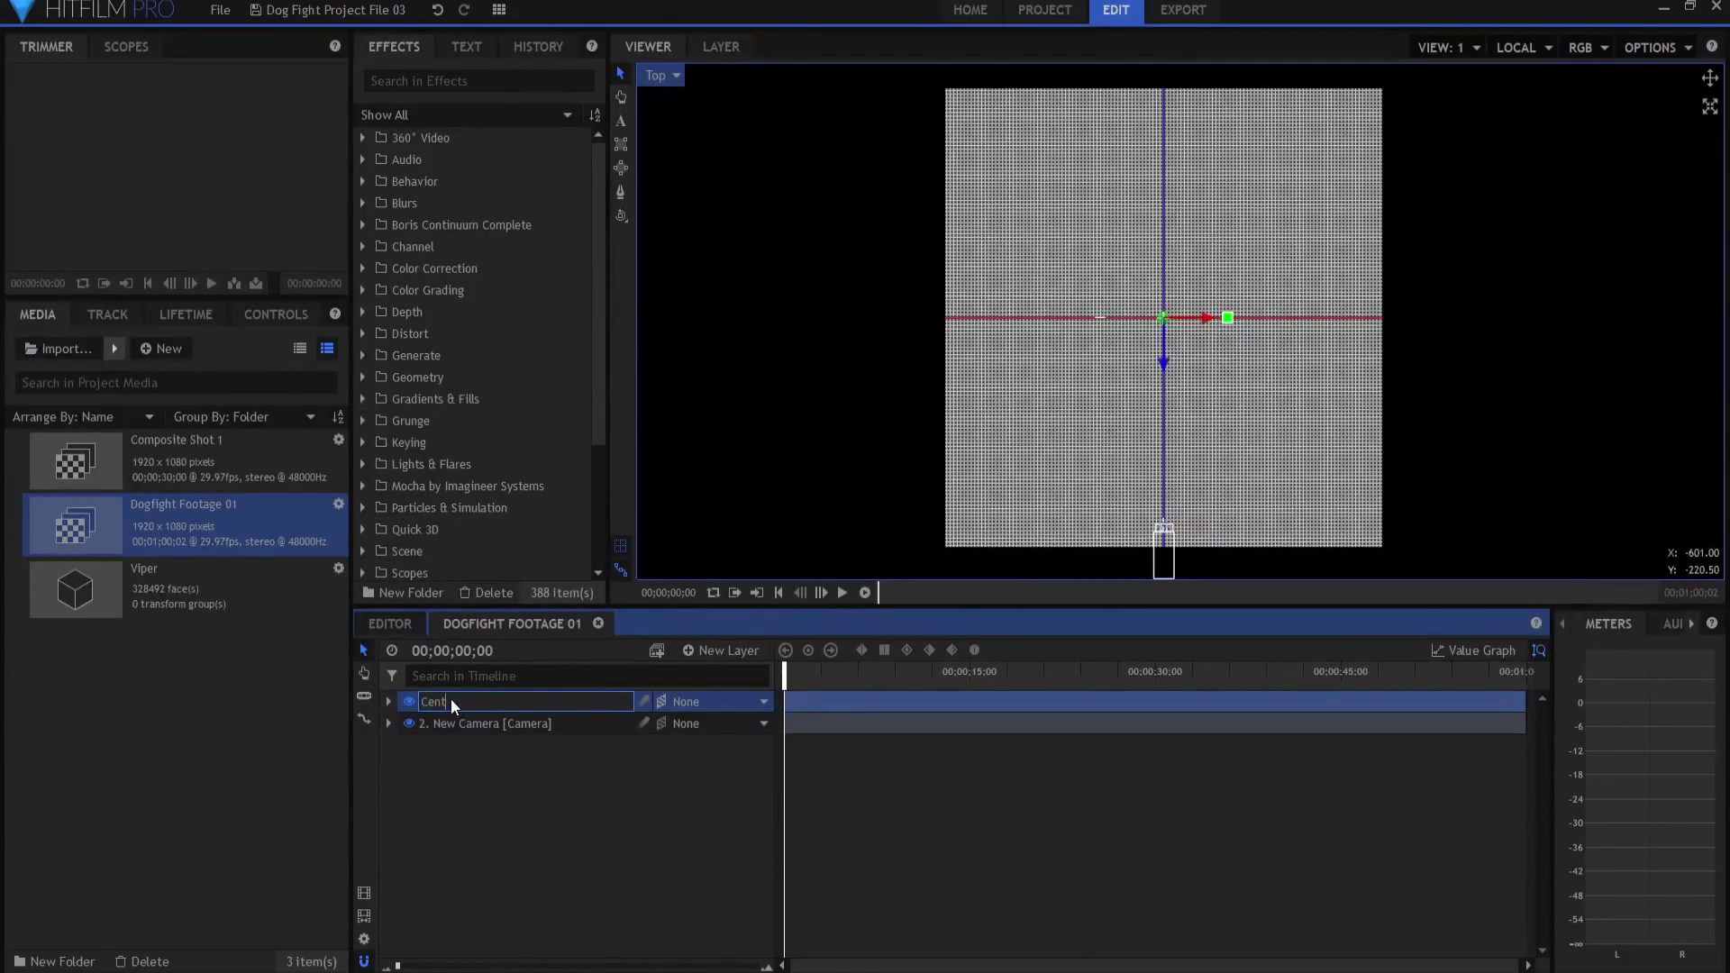
pyautogui.write('Center Control')
pyautogui.press('Return')
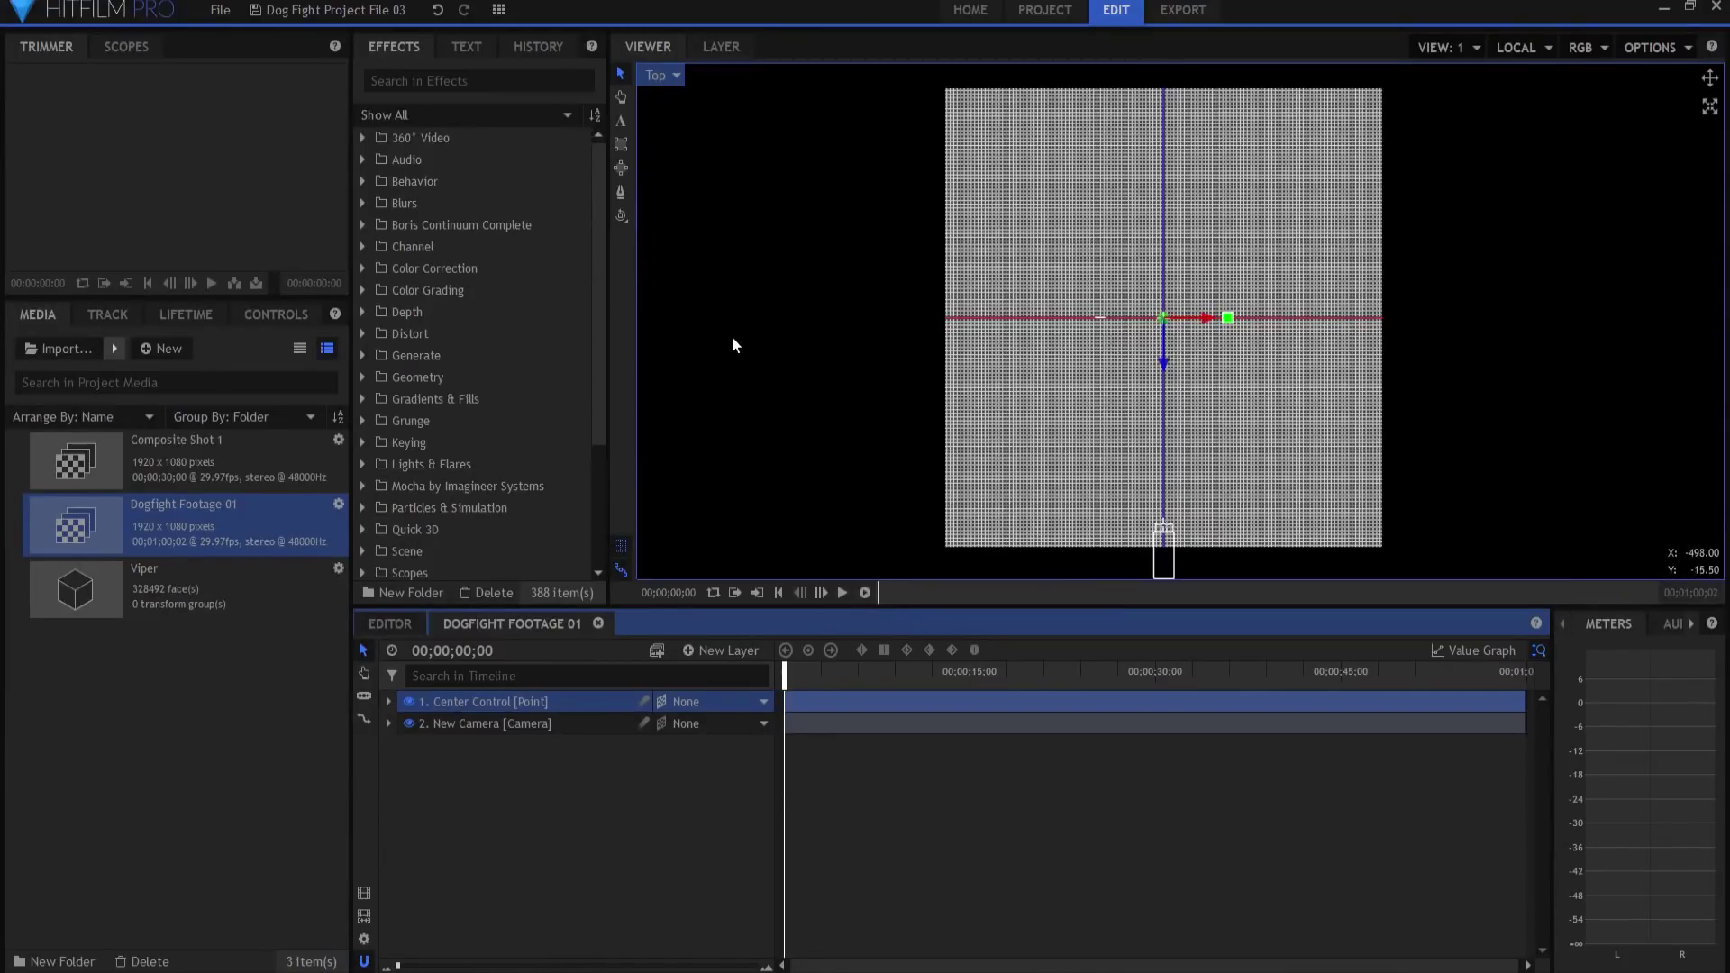
# - Animate Center Control's X position with keyframes at about -7218 on the first frame and about 7115 on the last frame
pyautogui.click(1162, 324)
pyautogui.moveTo(1161, 318); pyautogui.dragTo(1139, 326)
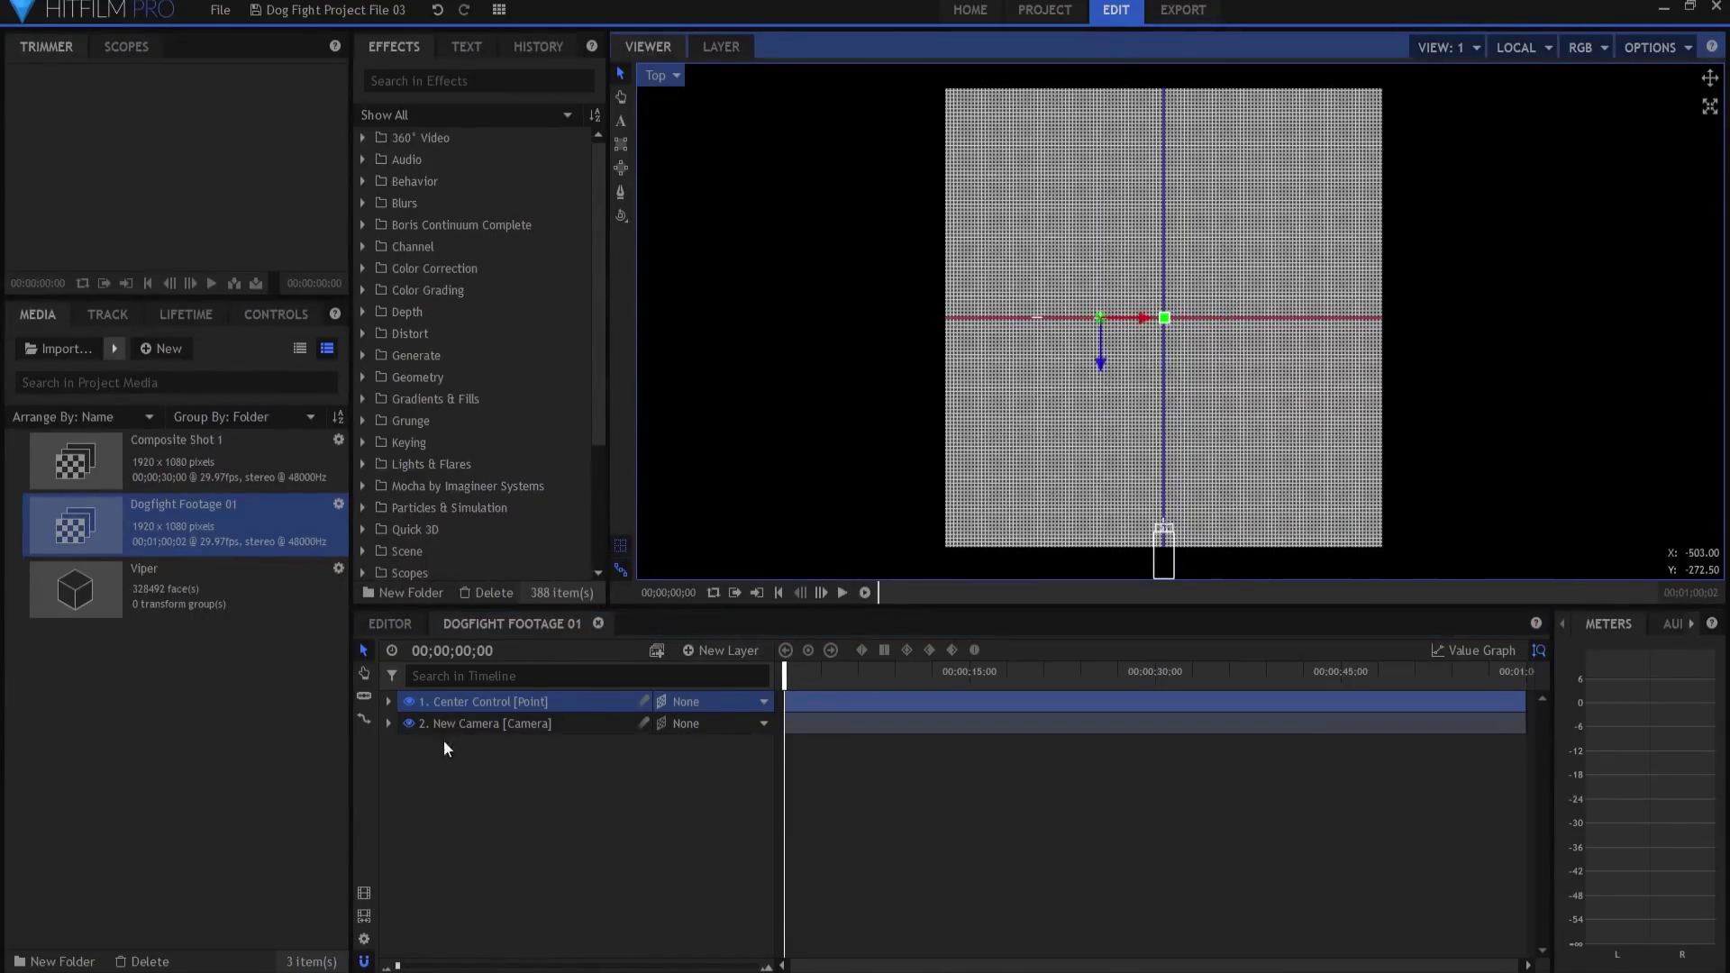
pyautogui.click(388, 702)
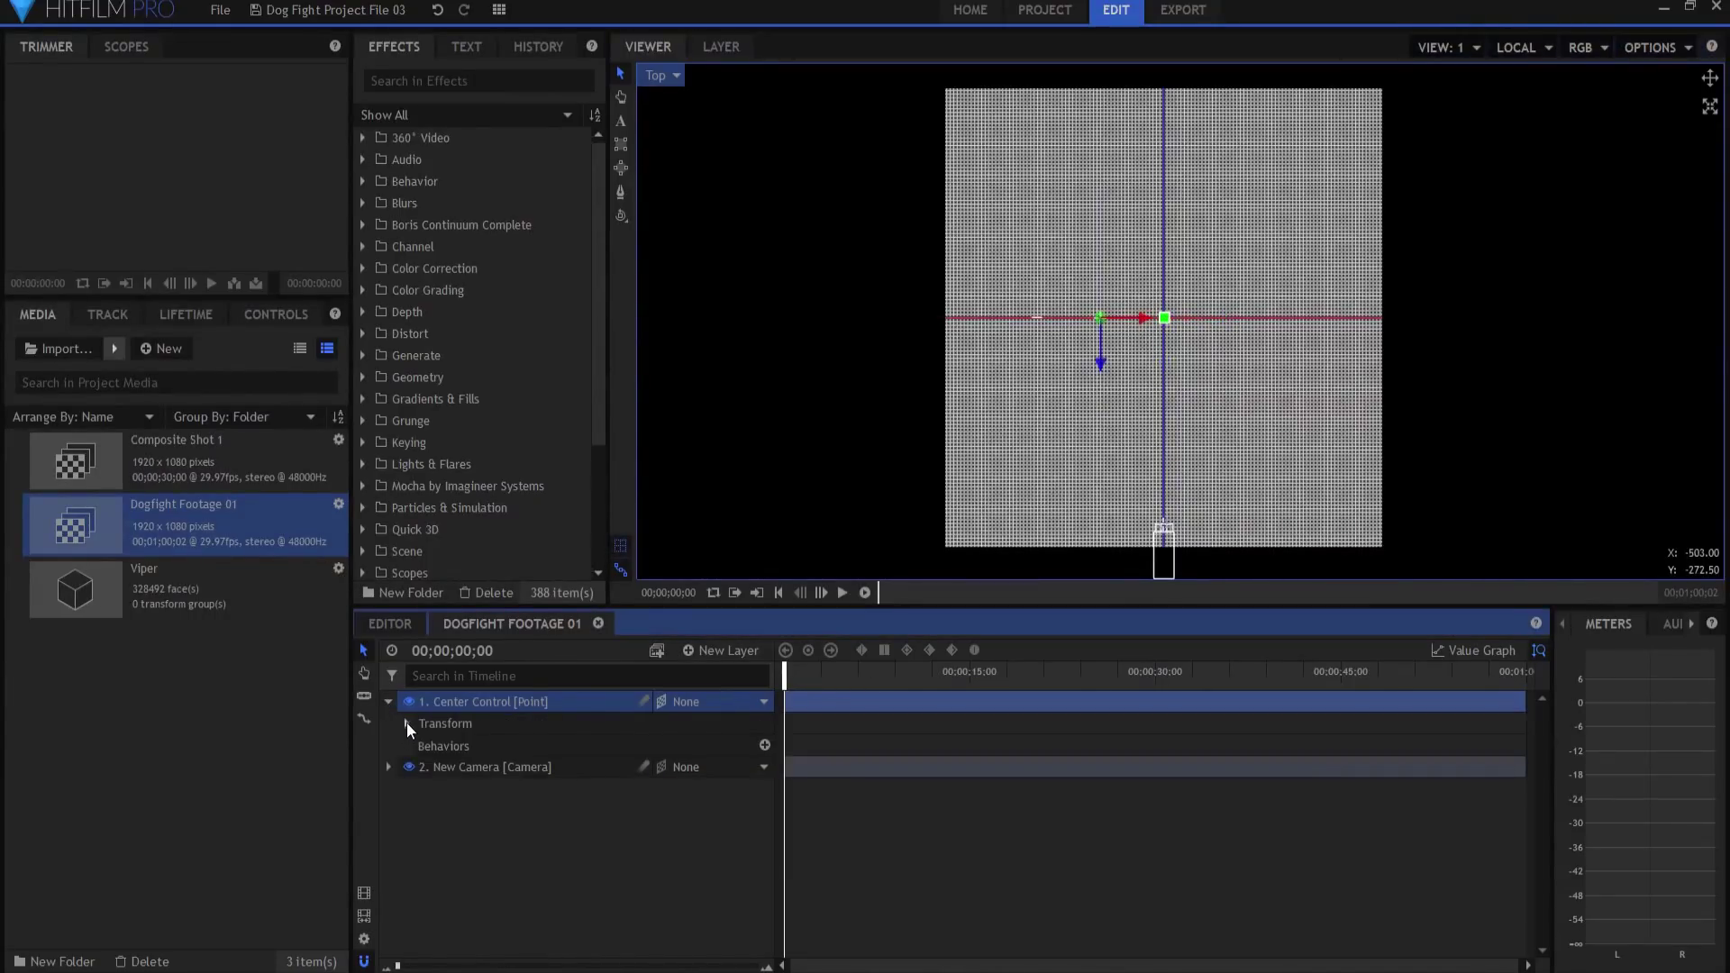
pyautogui.click(407, 724)
pyautogui.click(442, 767)
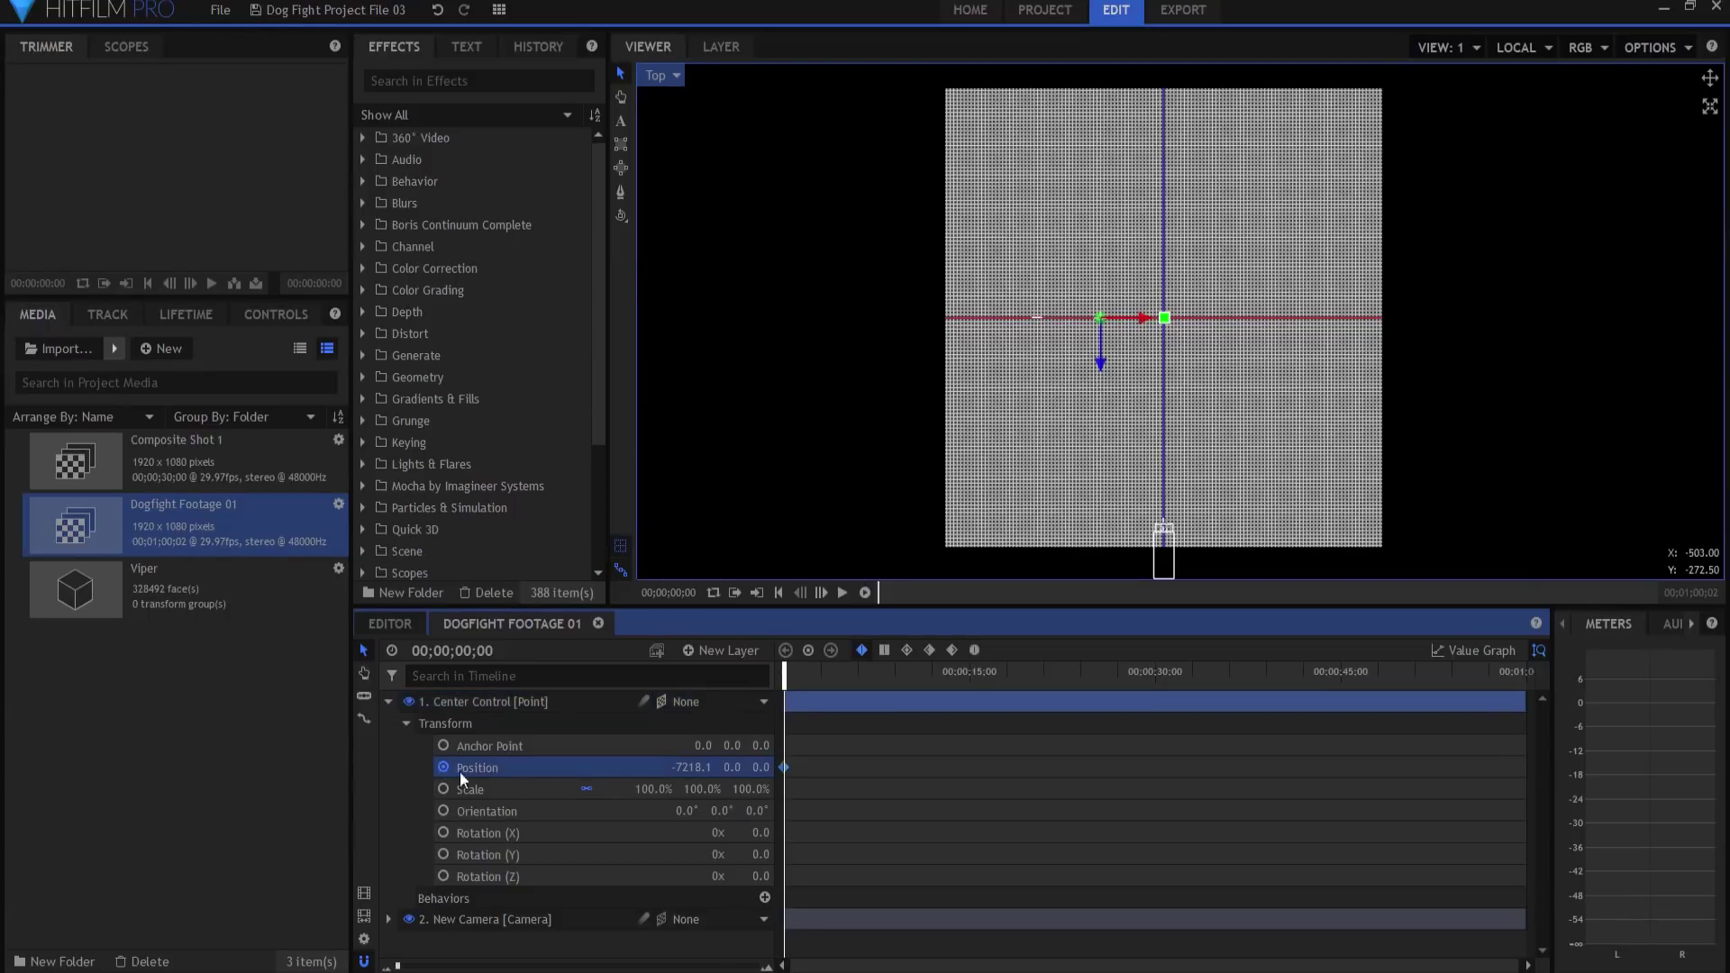
pyautogui.press('End')
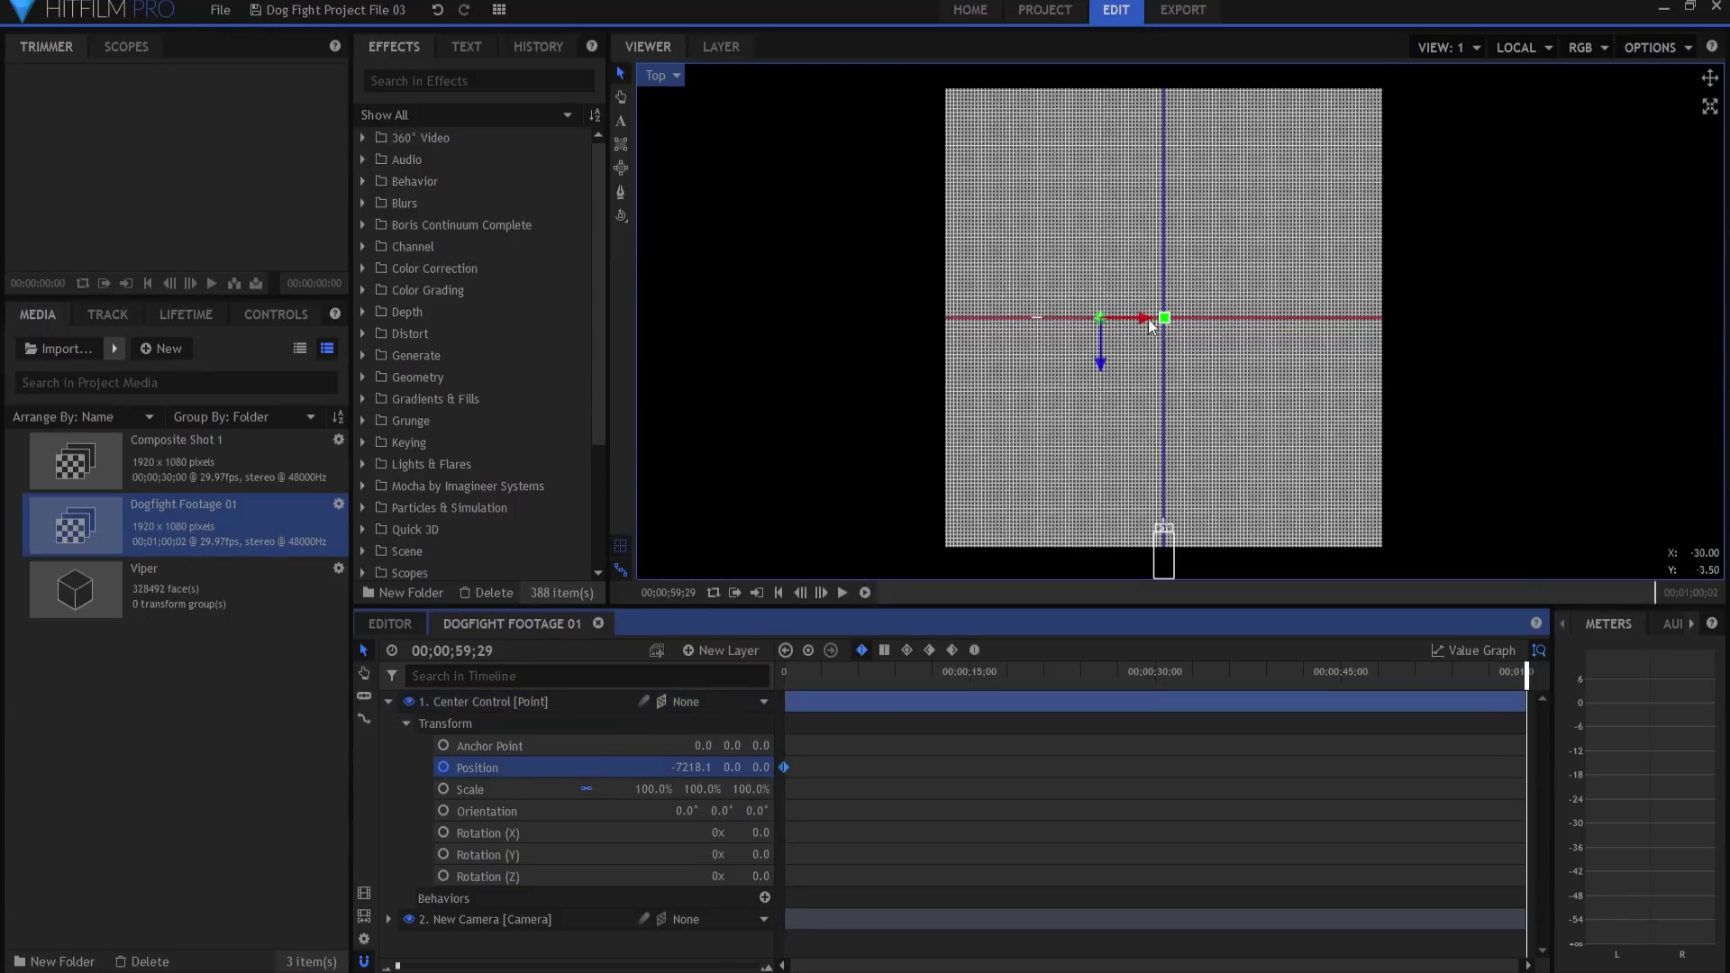
pyautogui.moveTo(1141, 324); pyautogui.dragTo(1263, 327)
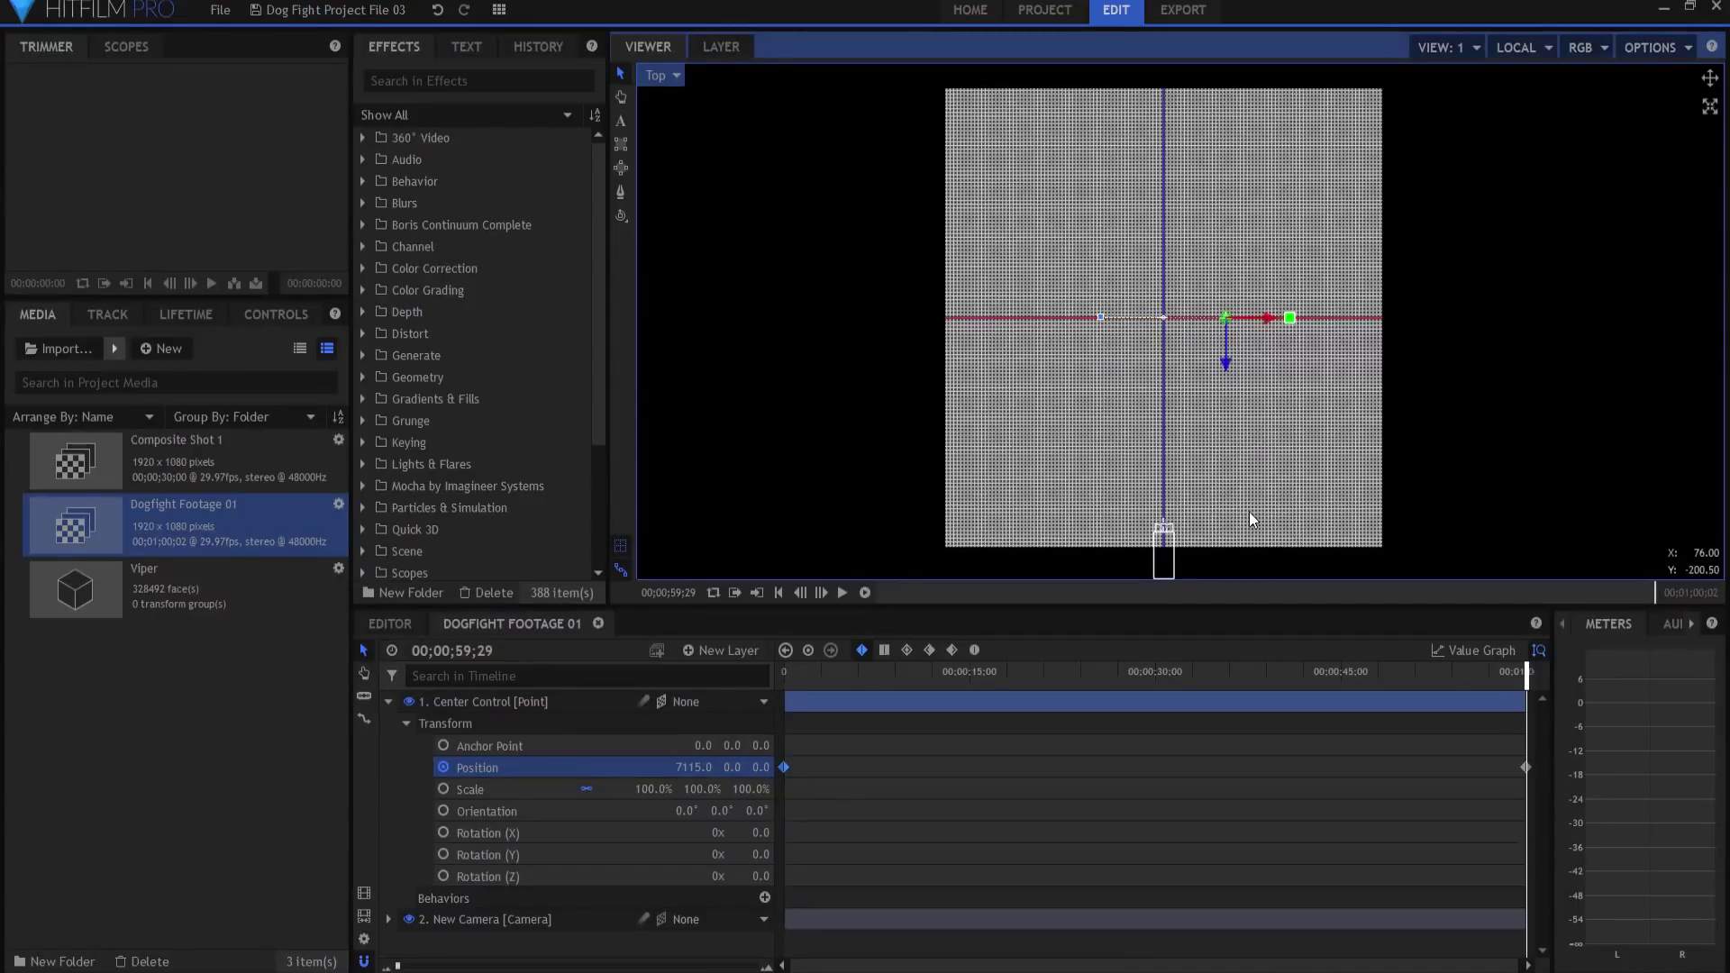
# - Enable keyframing on the first frame for Center Control's Rotation (X), Rotation (Y) and Rotation (Z)
pyautogui.click(780, 593)
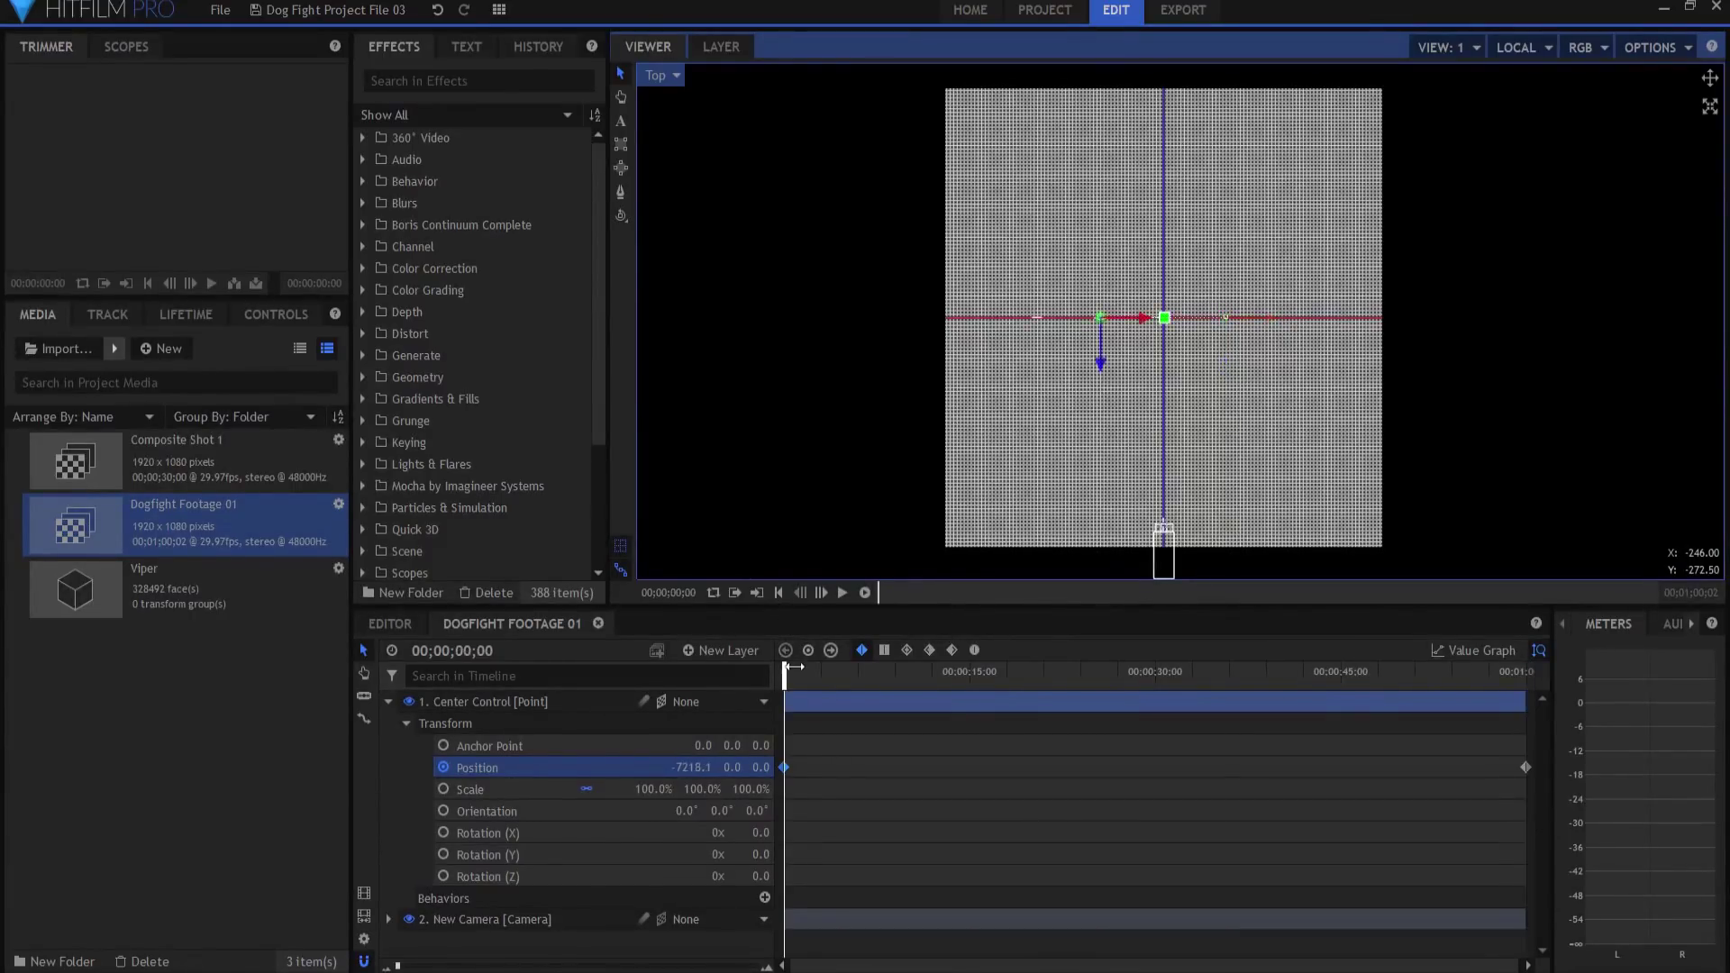
pyautogui.moveTo(784, 684)
pyautogui.mouseDown()
pyautogui.moveTo(1470, 687)
pyautogui.moveTo(780, 688)
pyautogui.mouseUp()
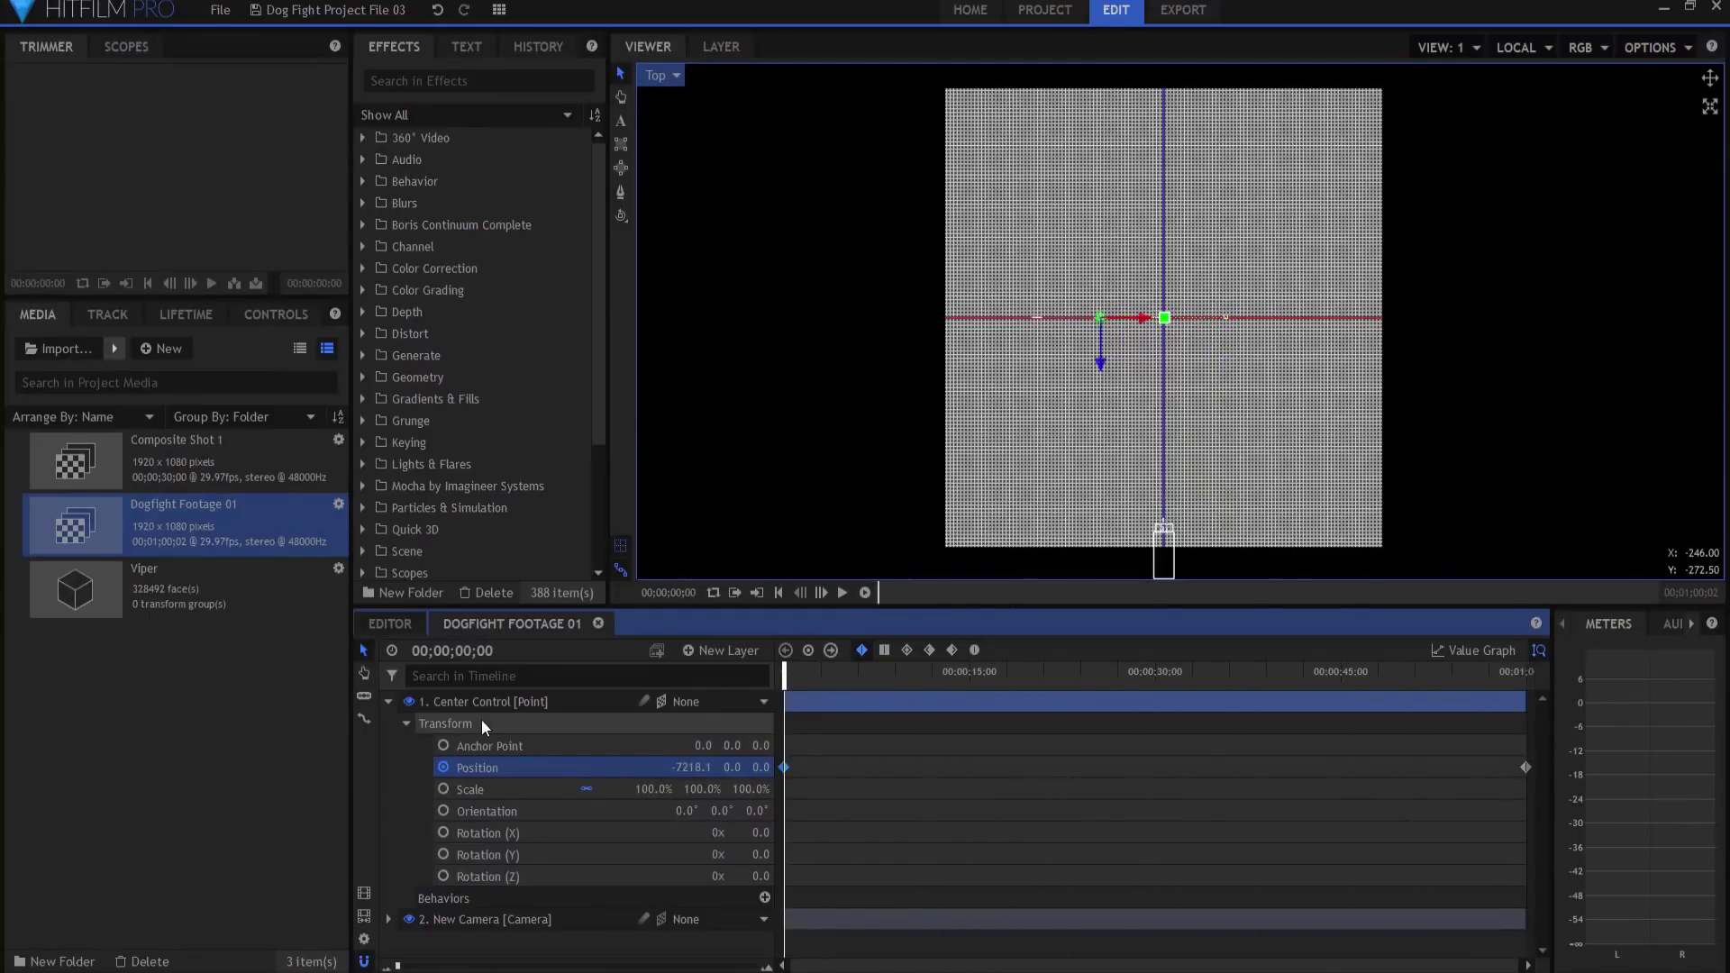
pyautogui.click(442, 834)
pyautogui.click(443, 855)
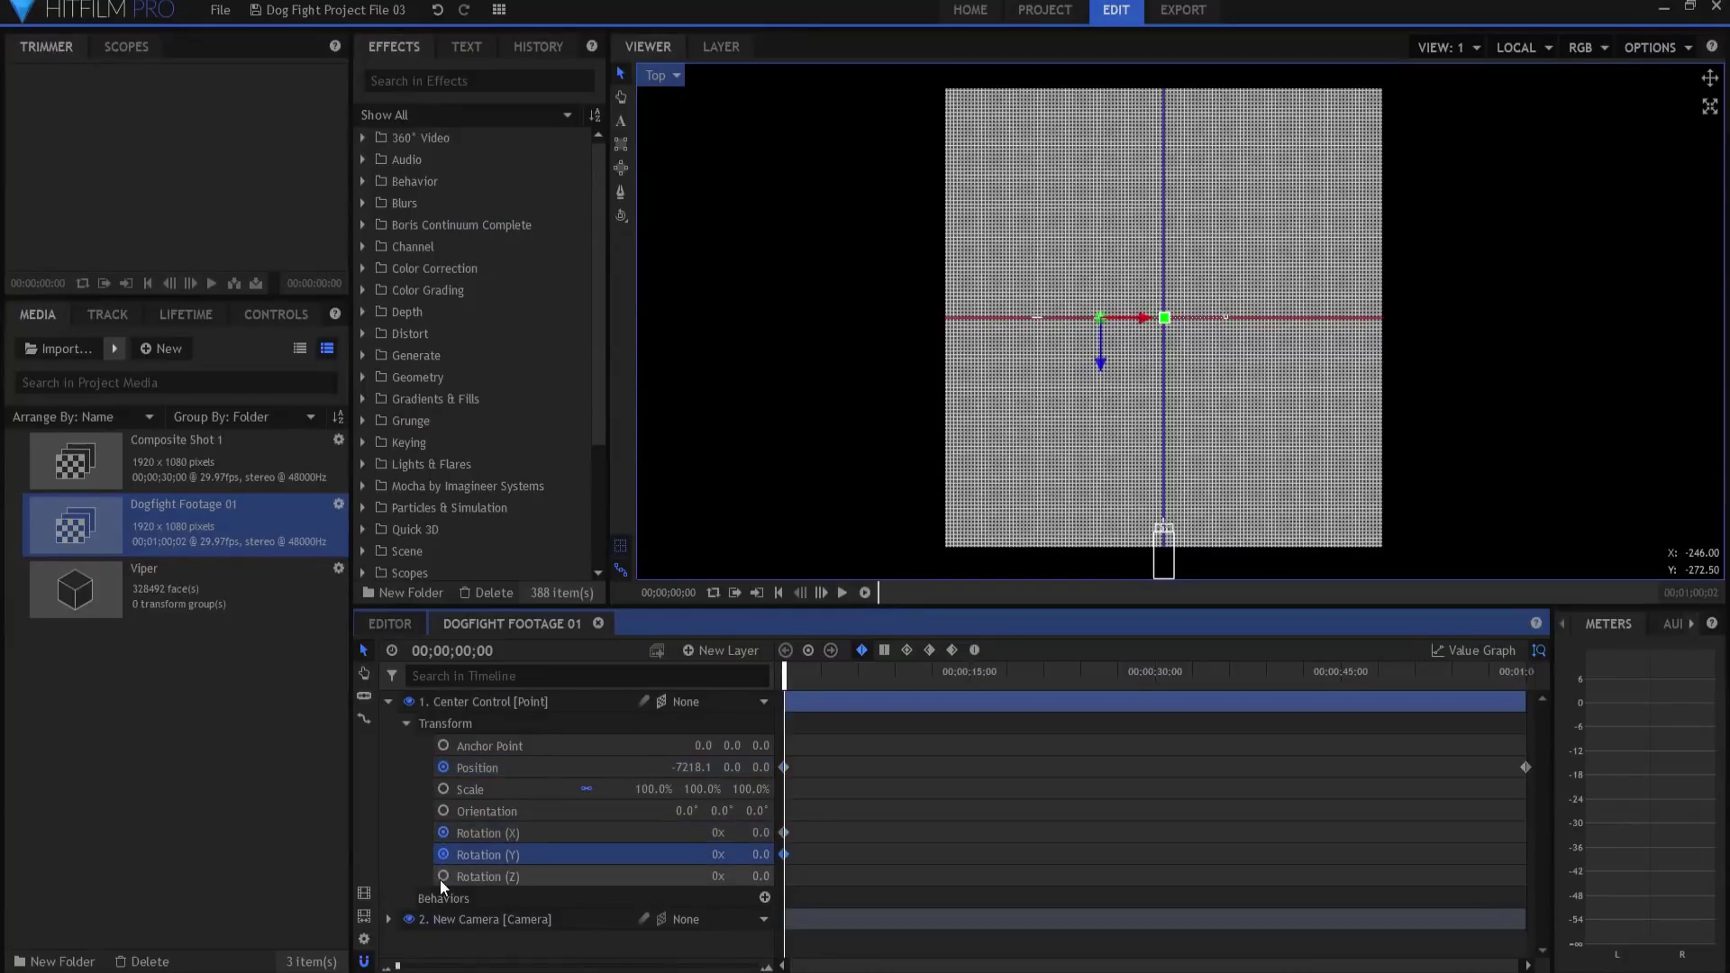
pyautogui.click(442, 876)
# - On the last frame, set Center Control's Rotation (X) to 20, Rotation (Y) to 15 and Rotation (Z) to 19 full revolutions
pyautogui.moveTo(820, 677); pyautogui.dragTo(1536, 675)
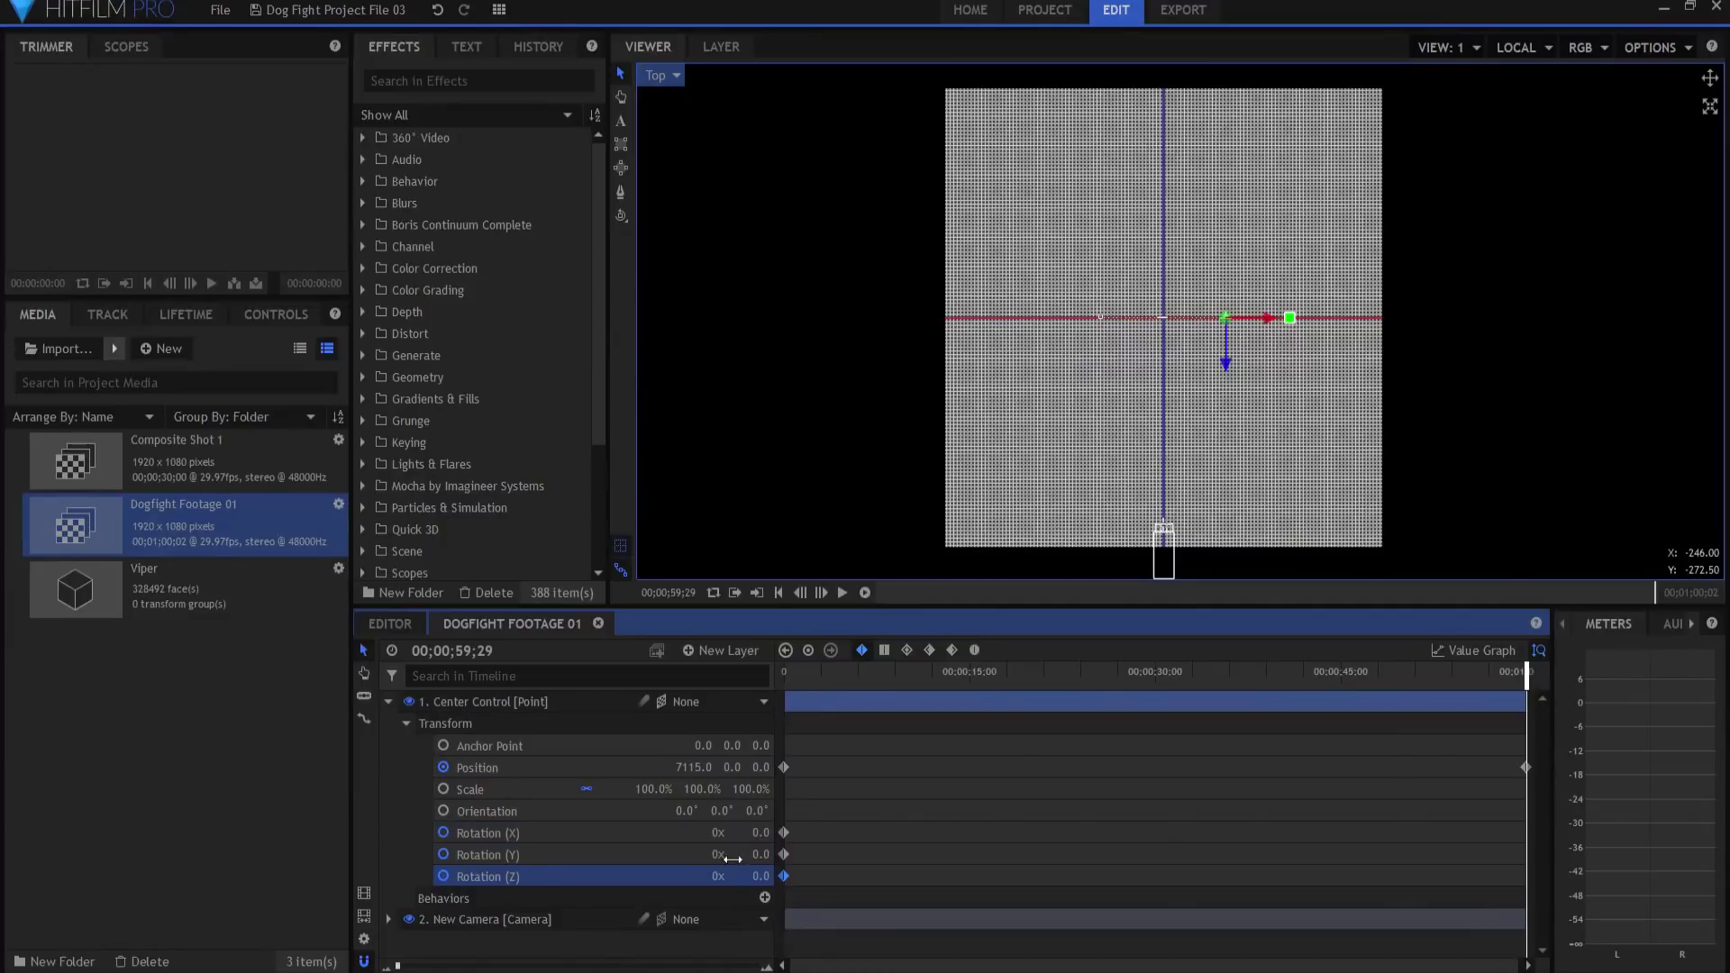
pyautogui.click(718, 833)
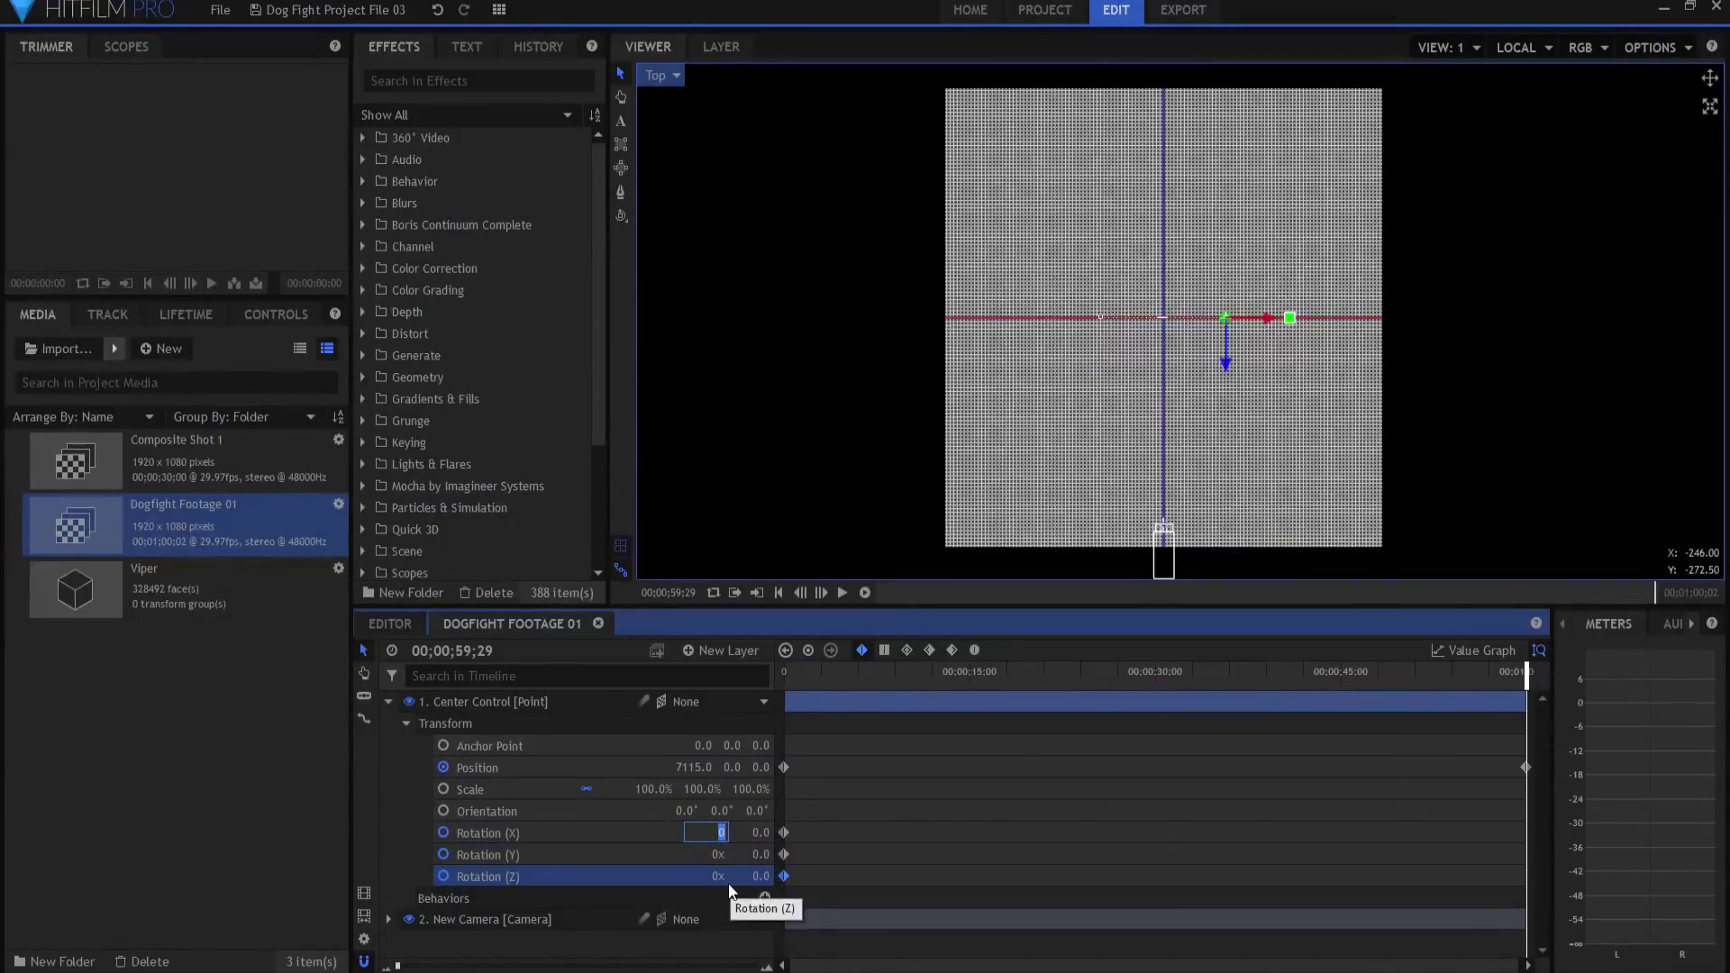
pyautogui.write('20')
pyautogui.press('Tab')
pyautogui.press('Tab')
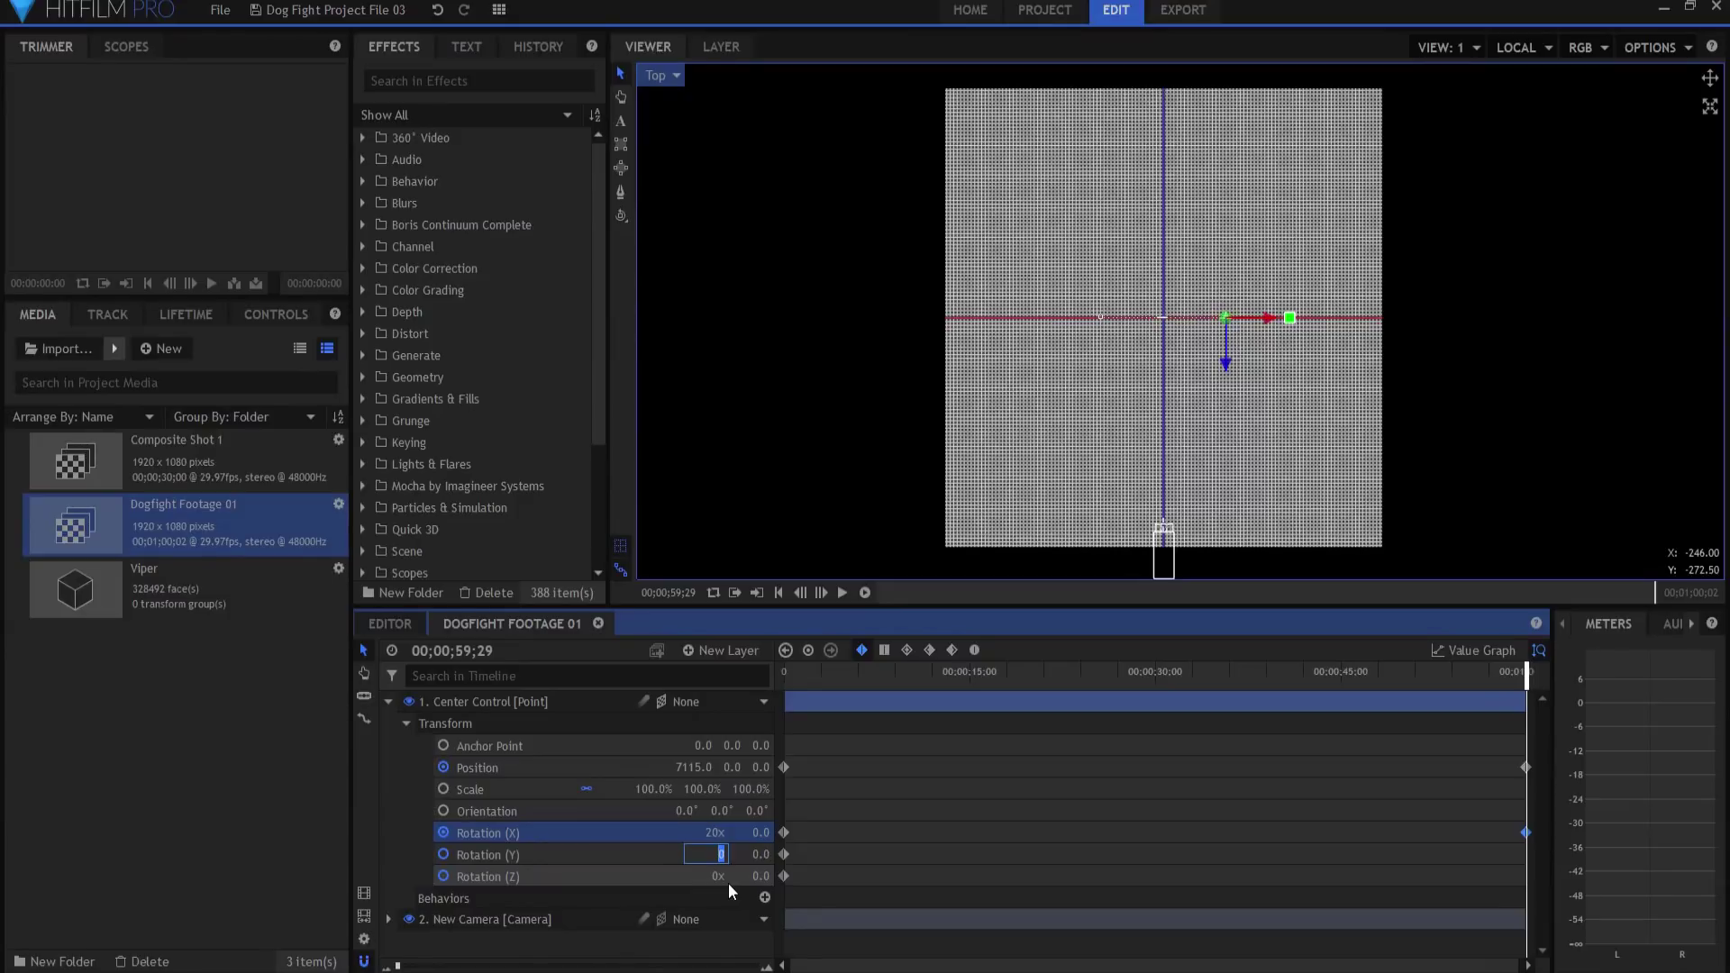
pyautogui.write('15')
pyautogui.press('Tab')
pyautogui.press('Tab')
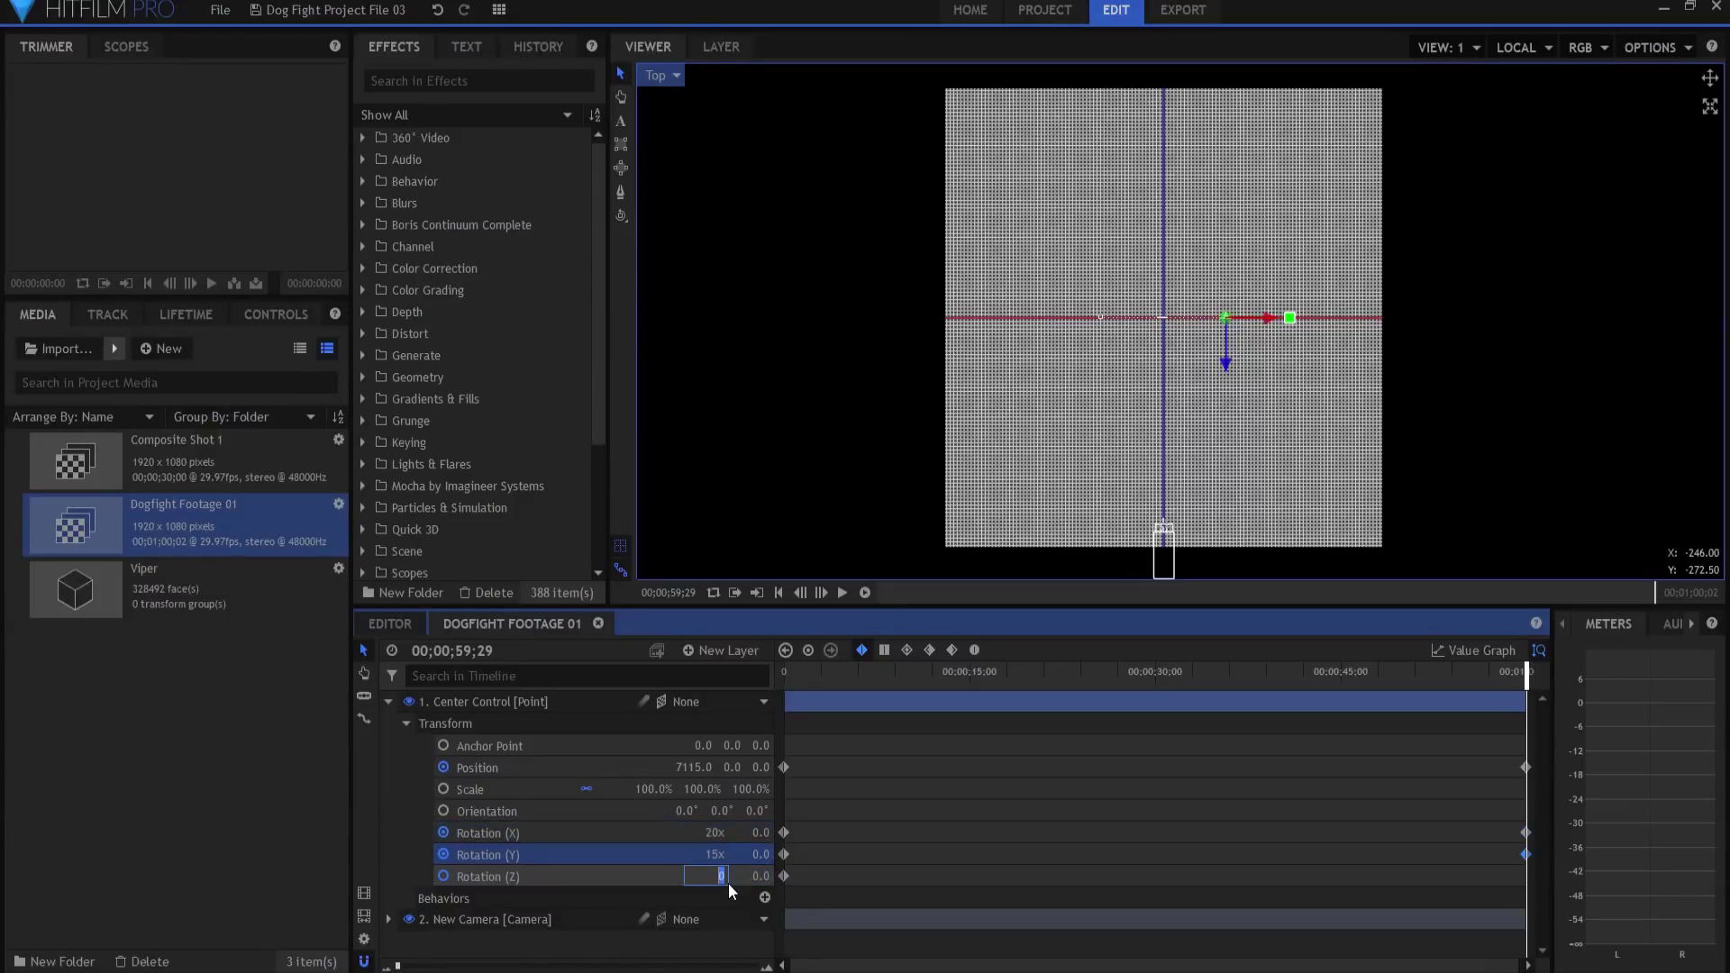
pyautogui.write('19')
pyautogui.press('Return')
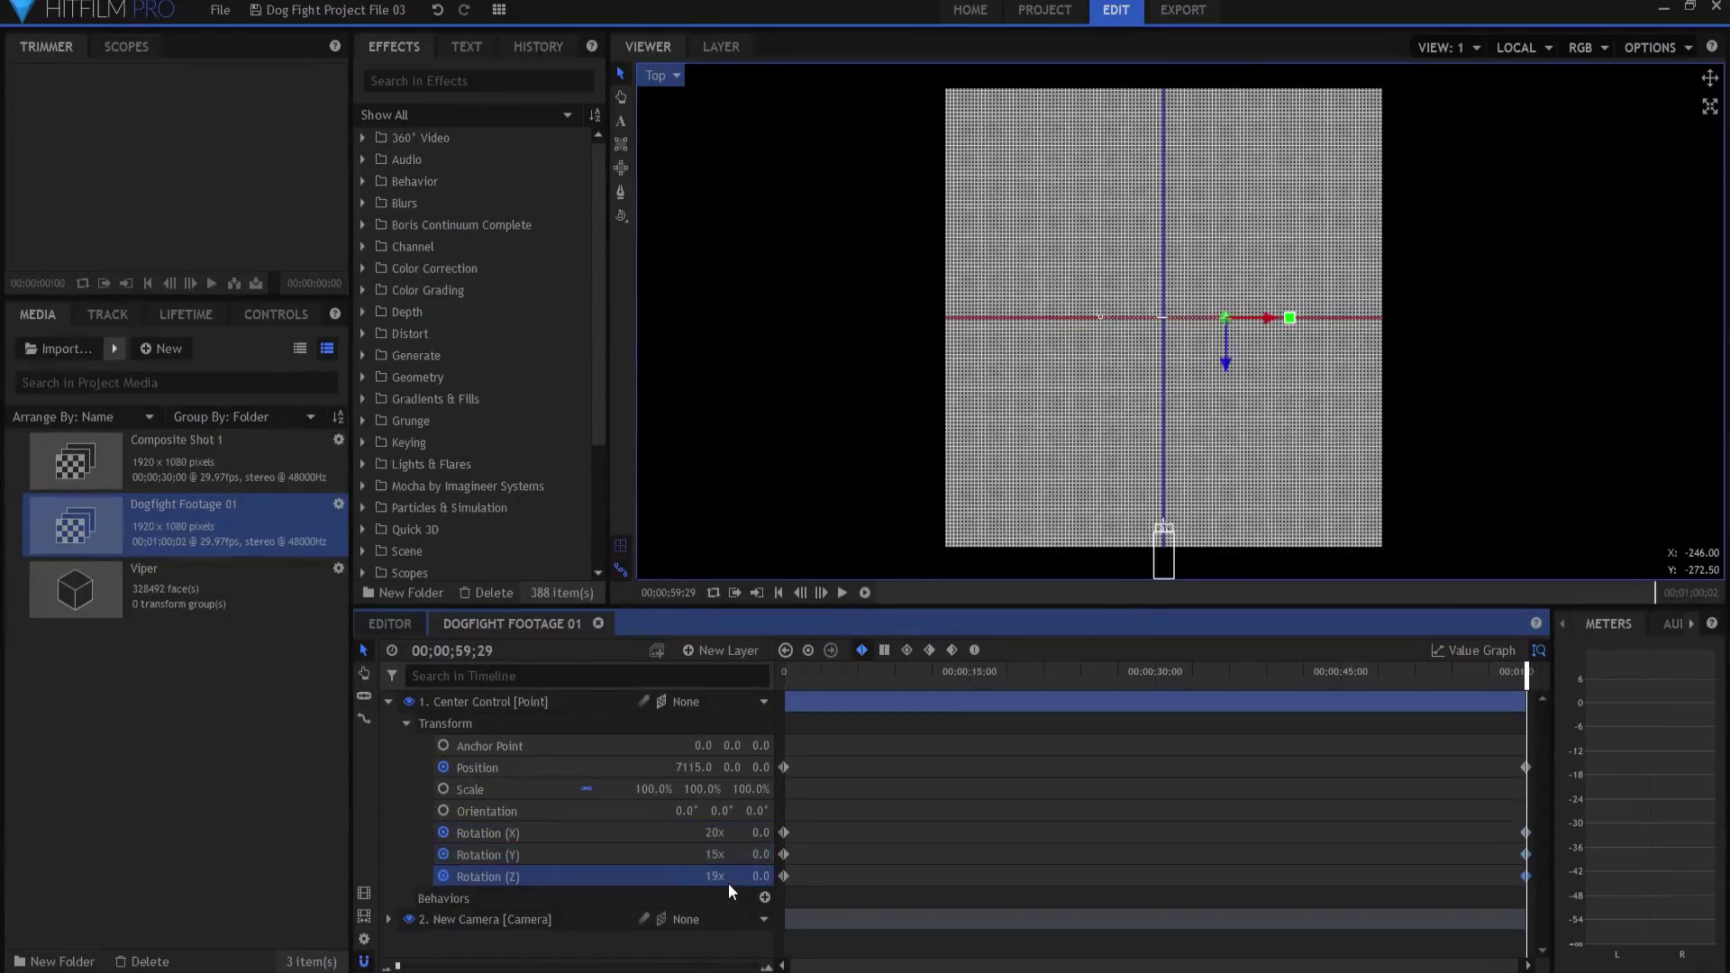
# - Play back Center Control's movement from the first frame, return to the start, and collapse its properties
pyautogui.click(779, 592)
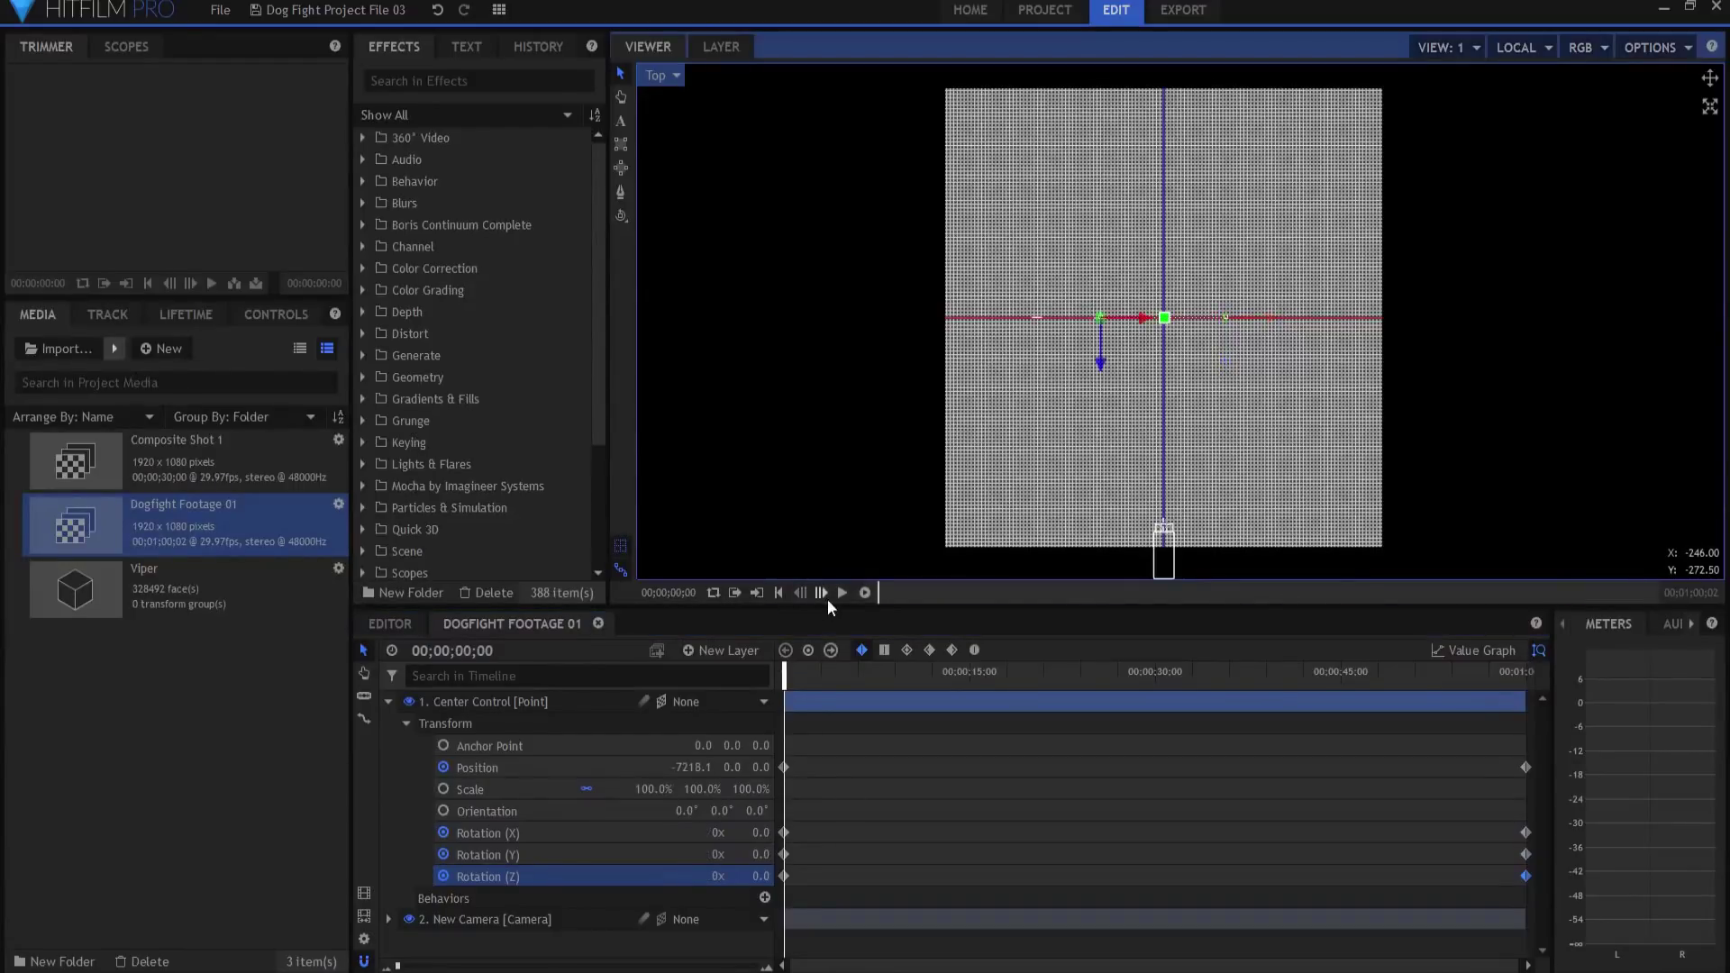
pyautogui.click(842, 592)
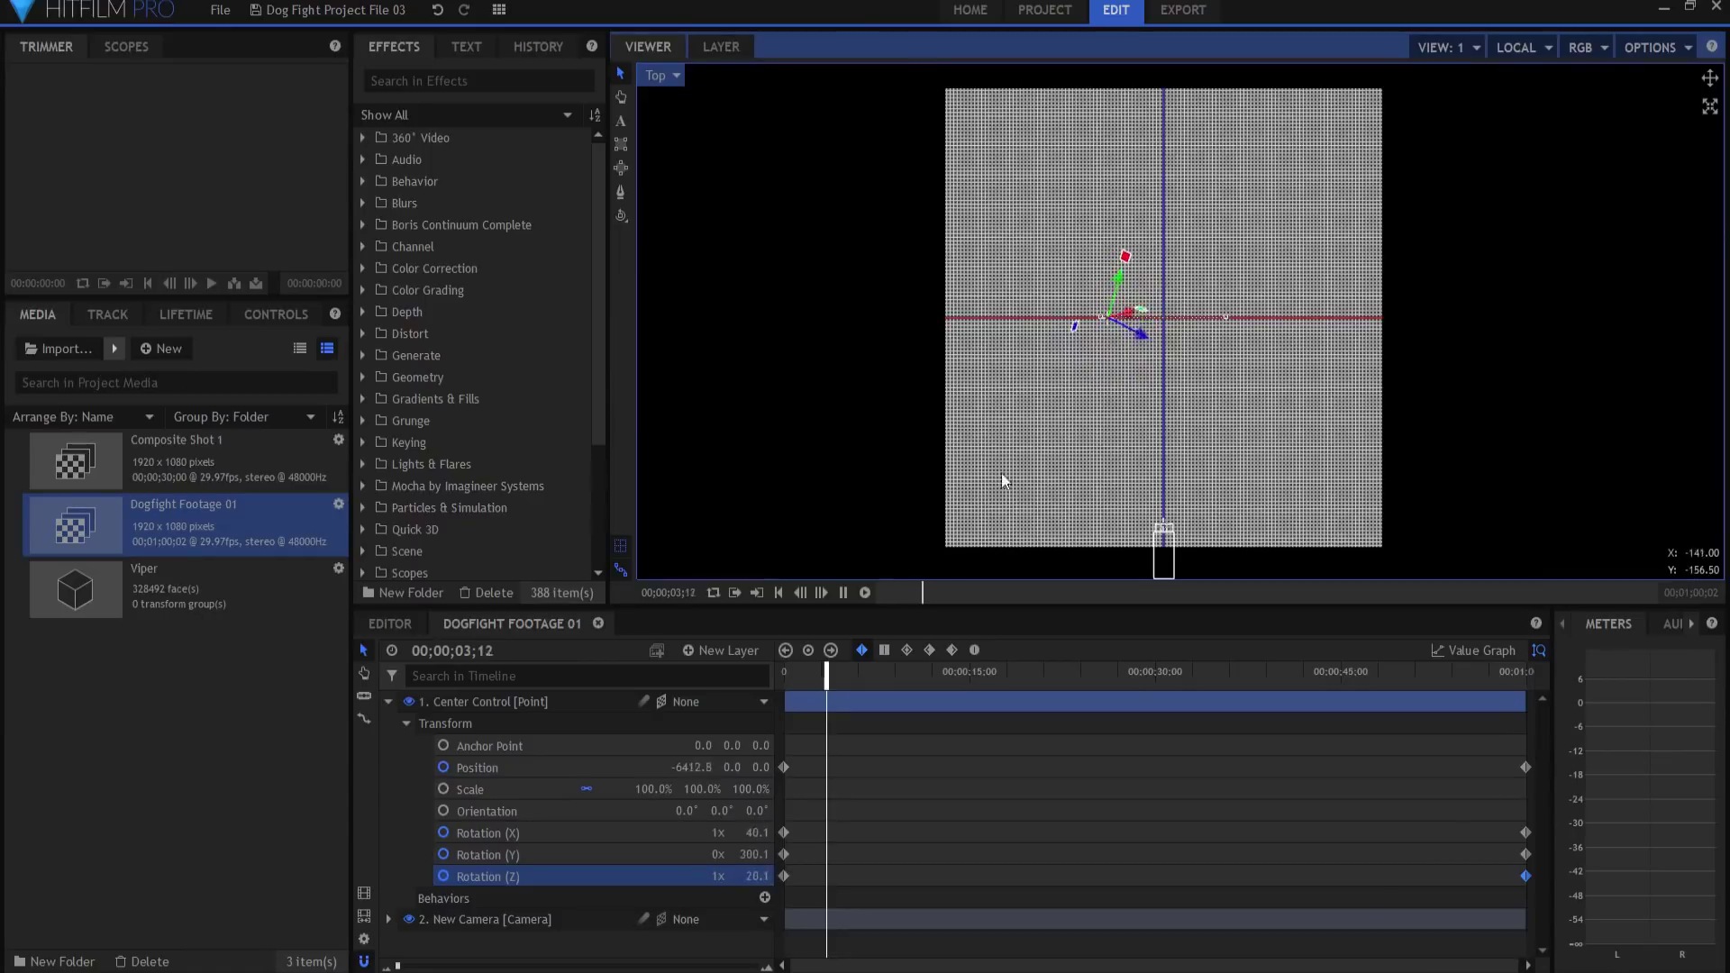
pyautogui.moveTo(844, 669); pyautogui.dragTo(750, 701)
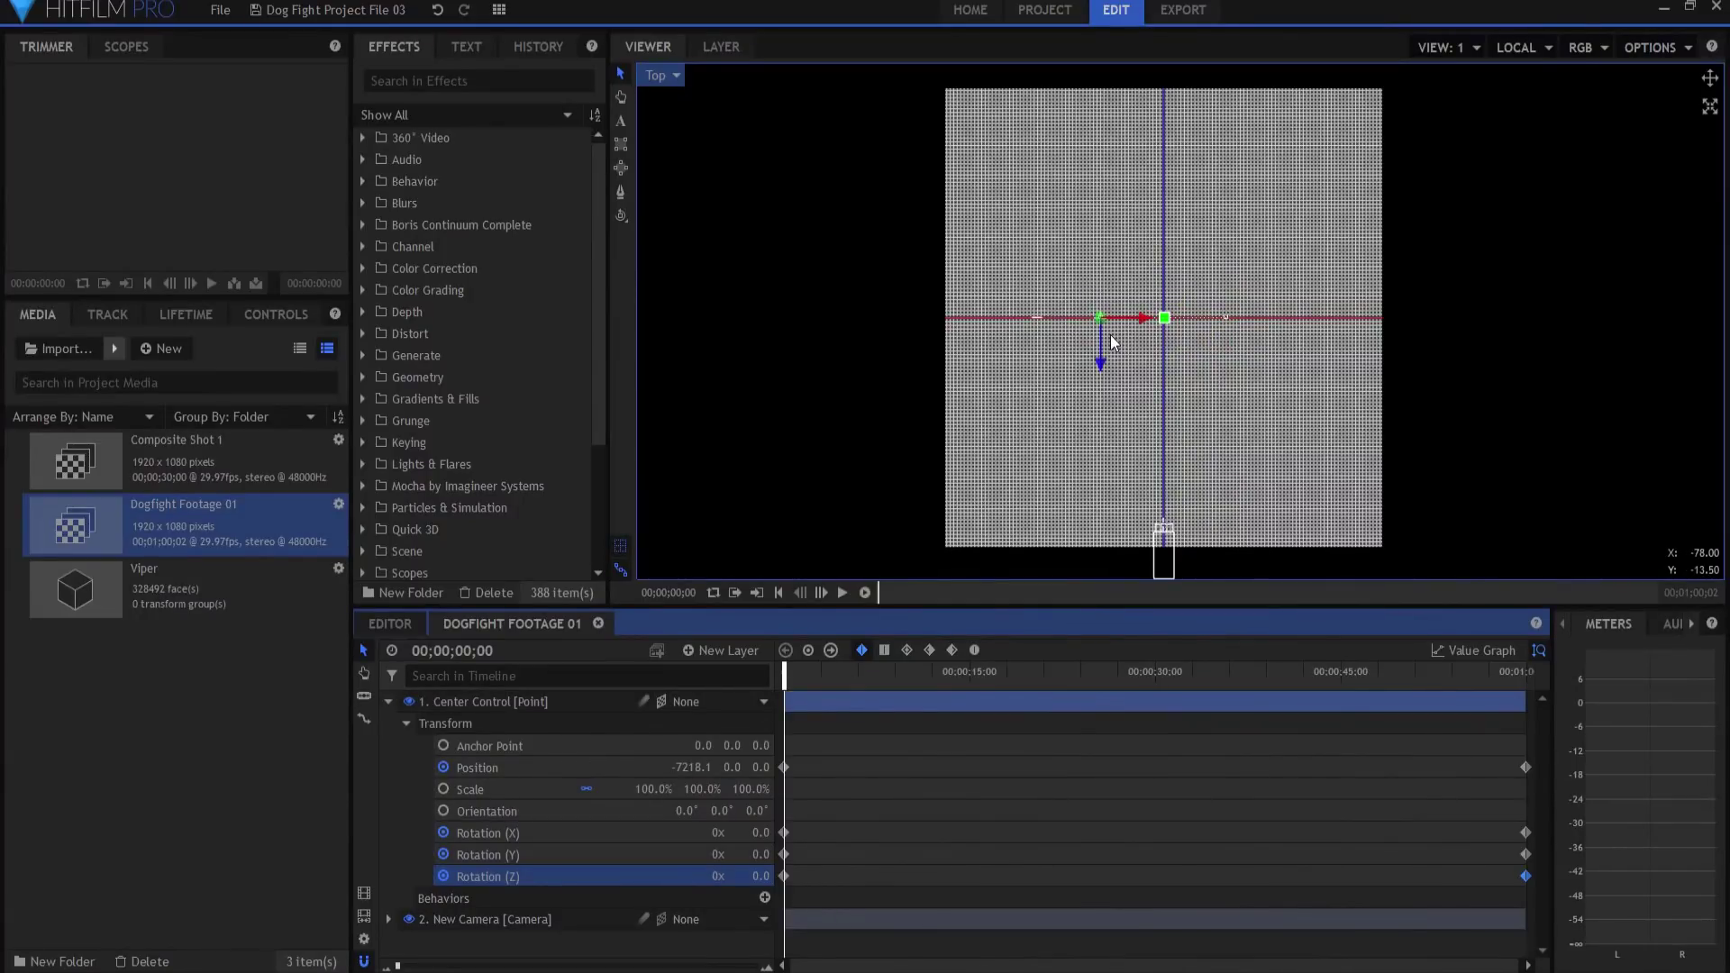
pyautogui.click(438, 703)
pyautogui.click(387, 700)
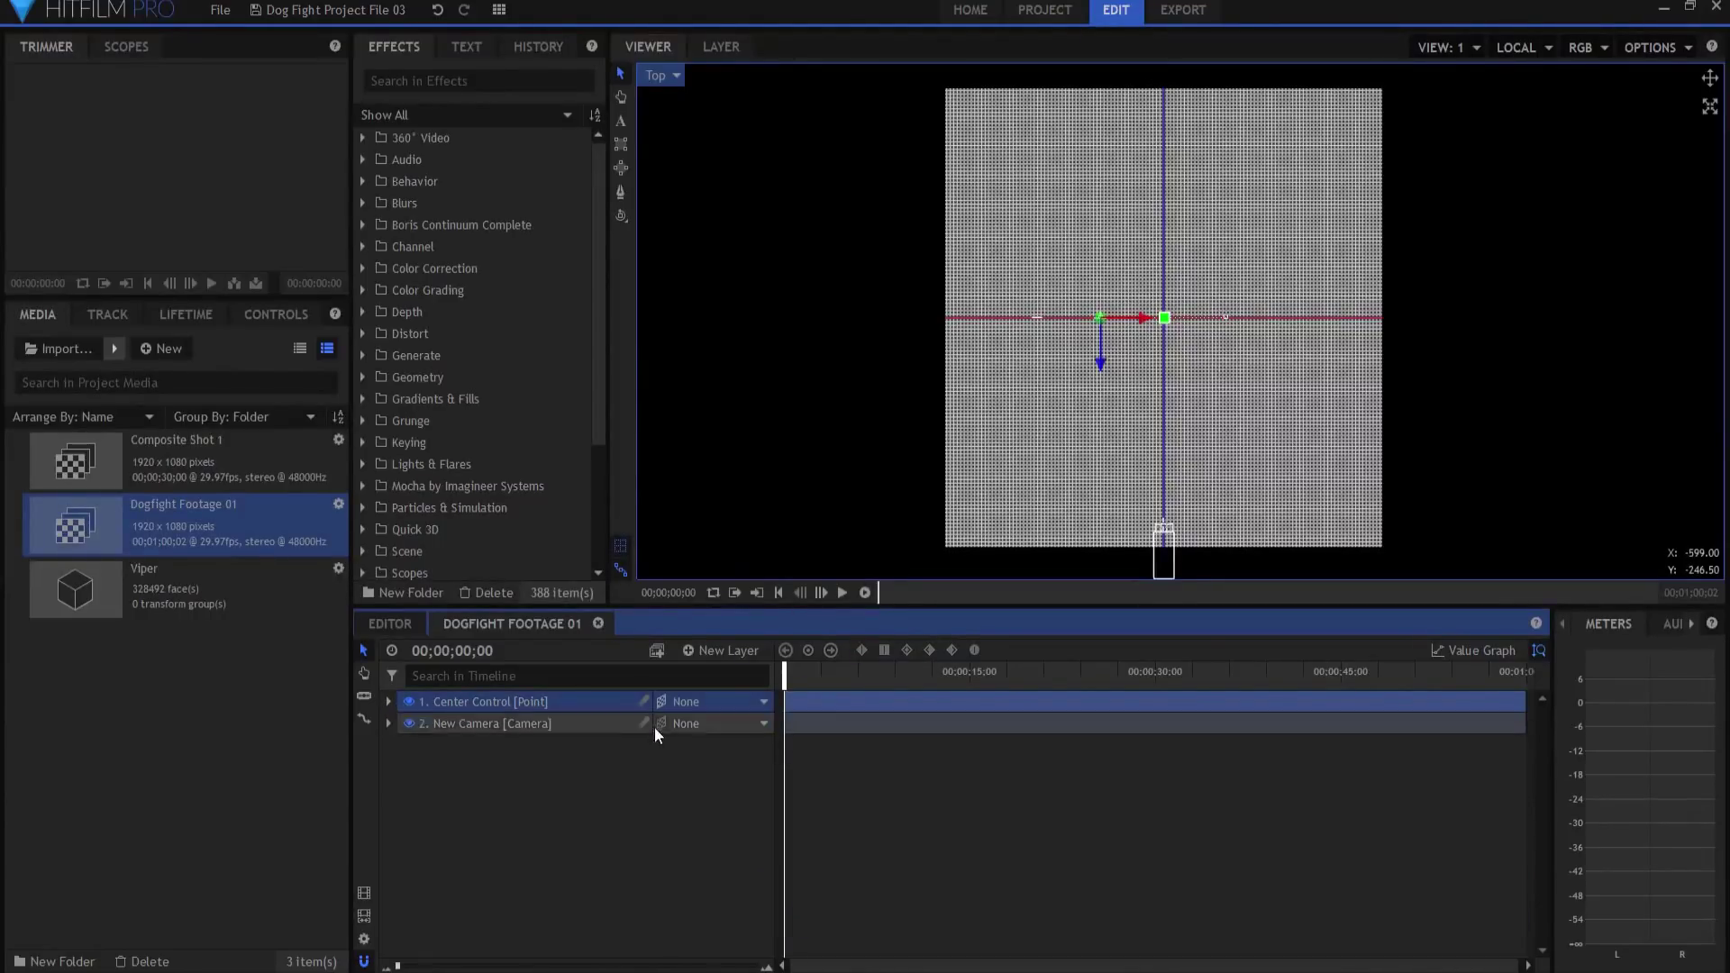
# - Add another point layer, make it a 3D plane, and rename it as Follow Point
pyautogui.click(711, 647)
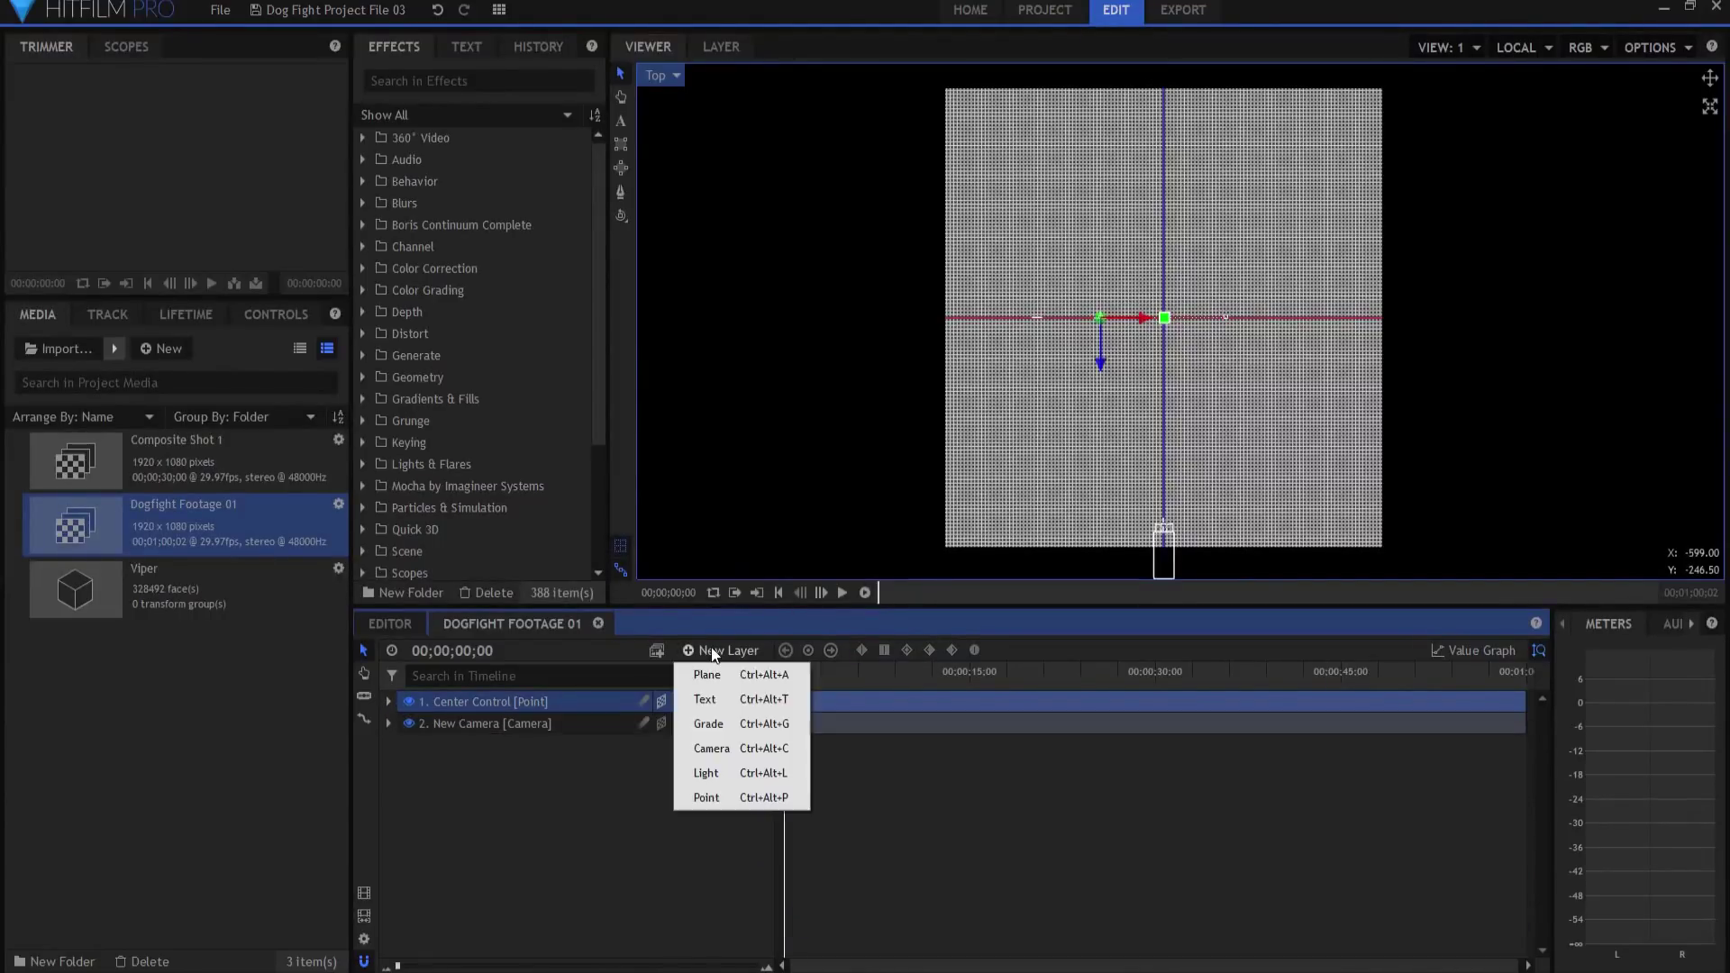
pyautogui.click(708, 797)
pyautogui.click(660, 701)
pyautogui.click(674, 747)
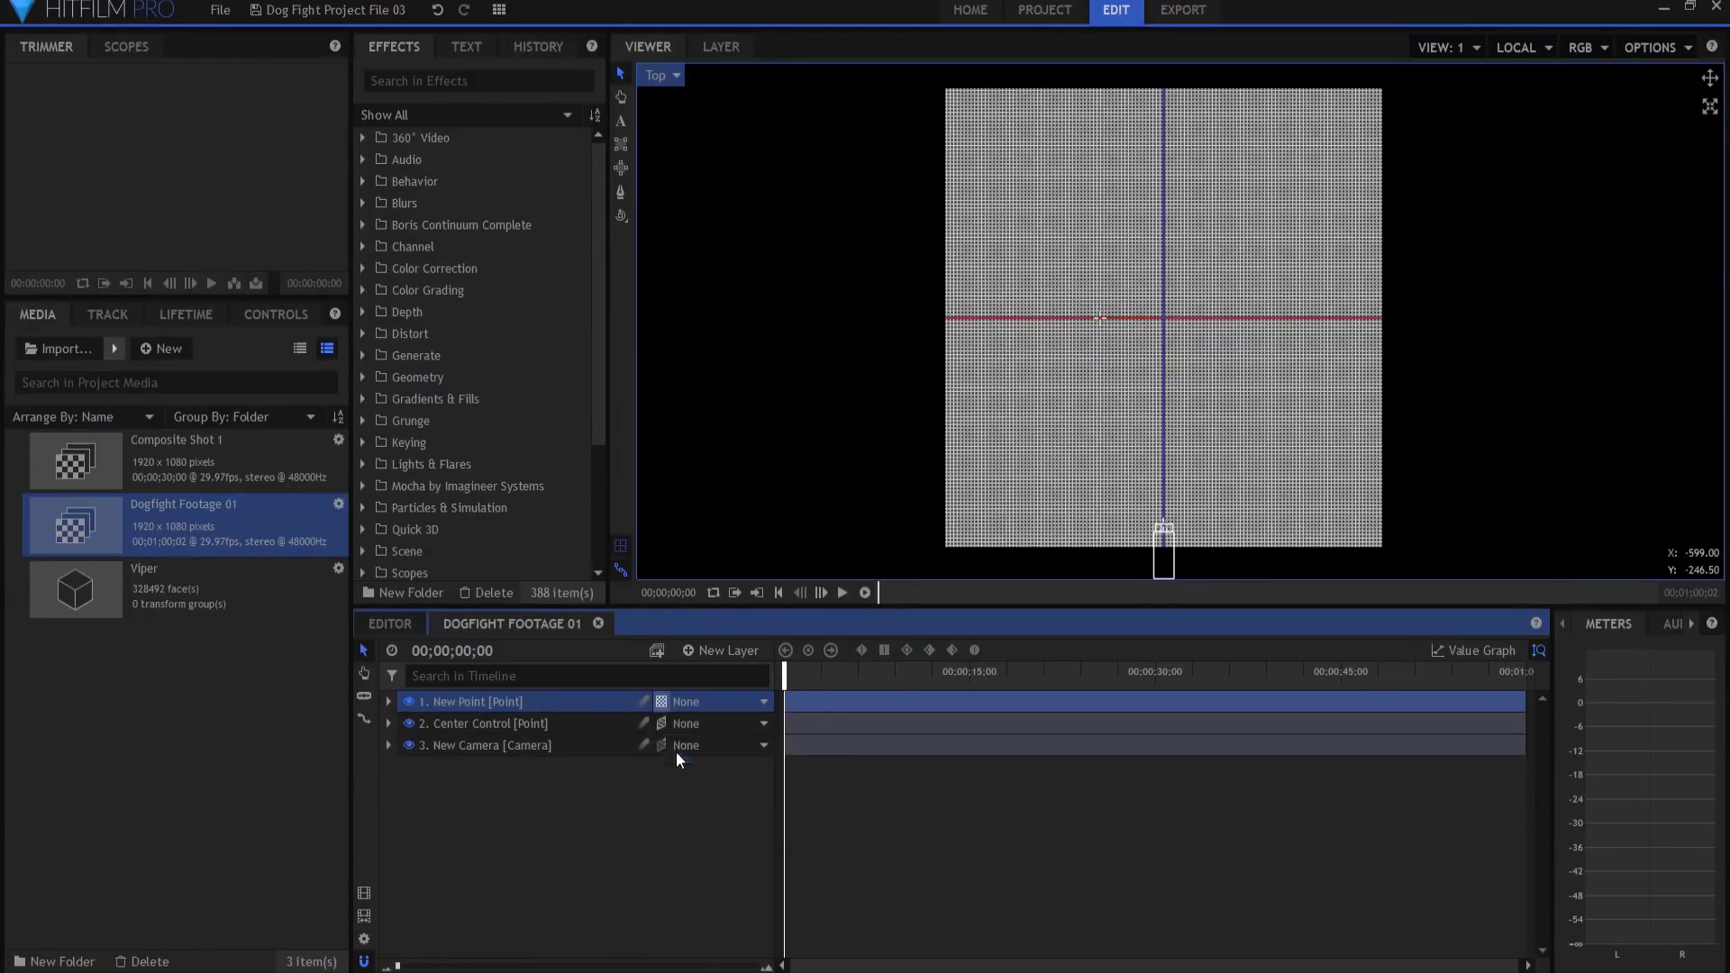
pyautogui.doubleClick(446, 704)
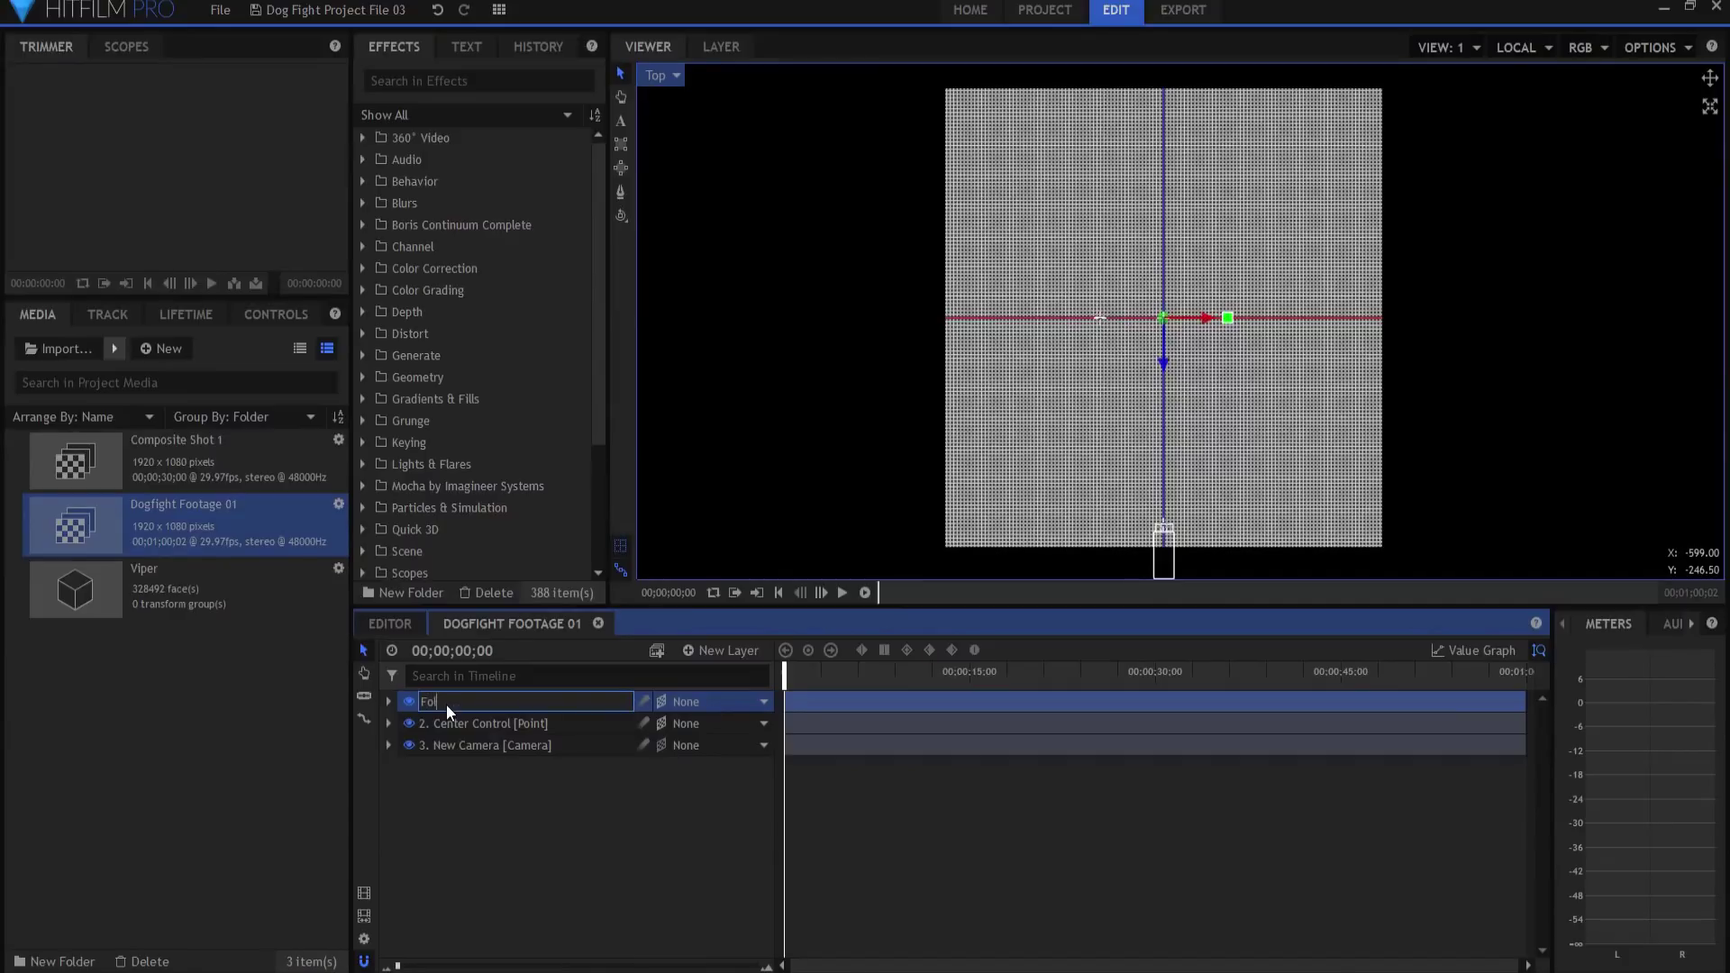
pyautogui.write('Follow Point')
pyautogui.press('Return')
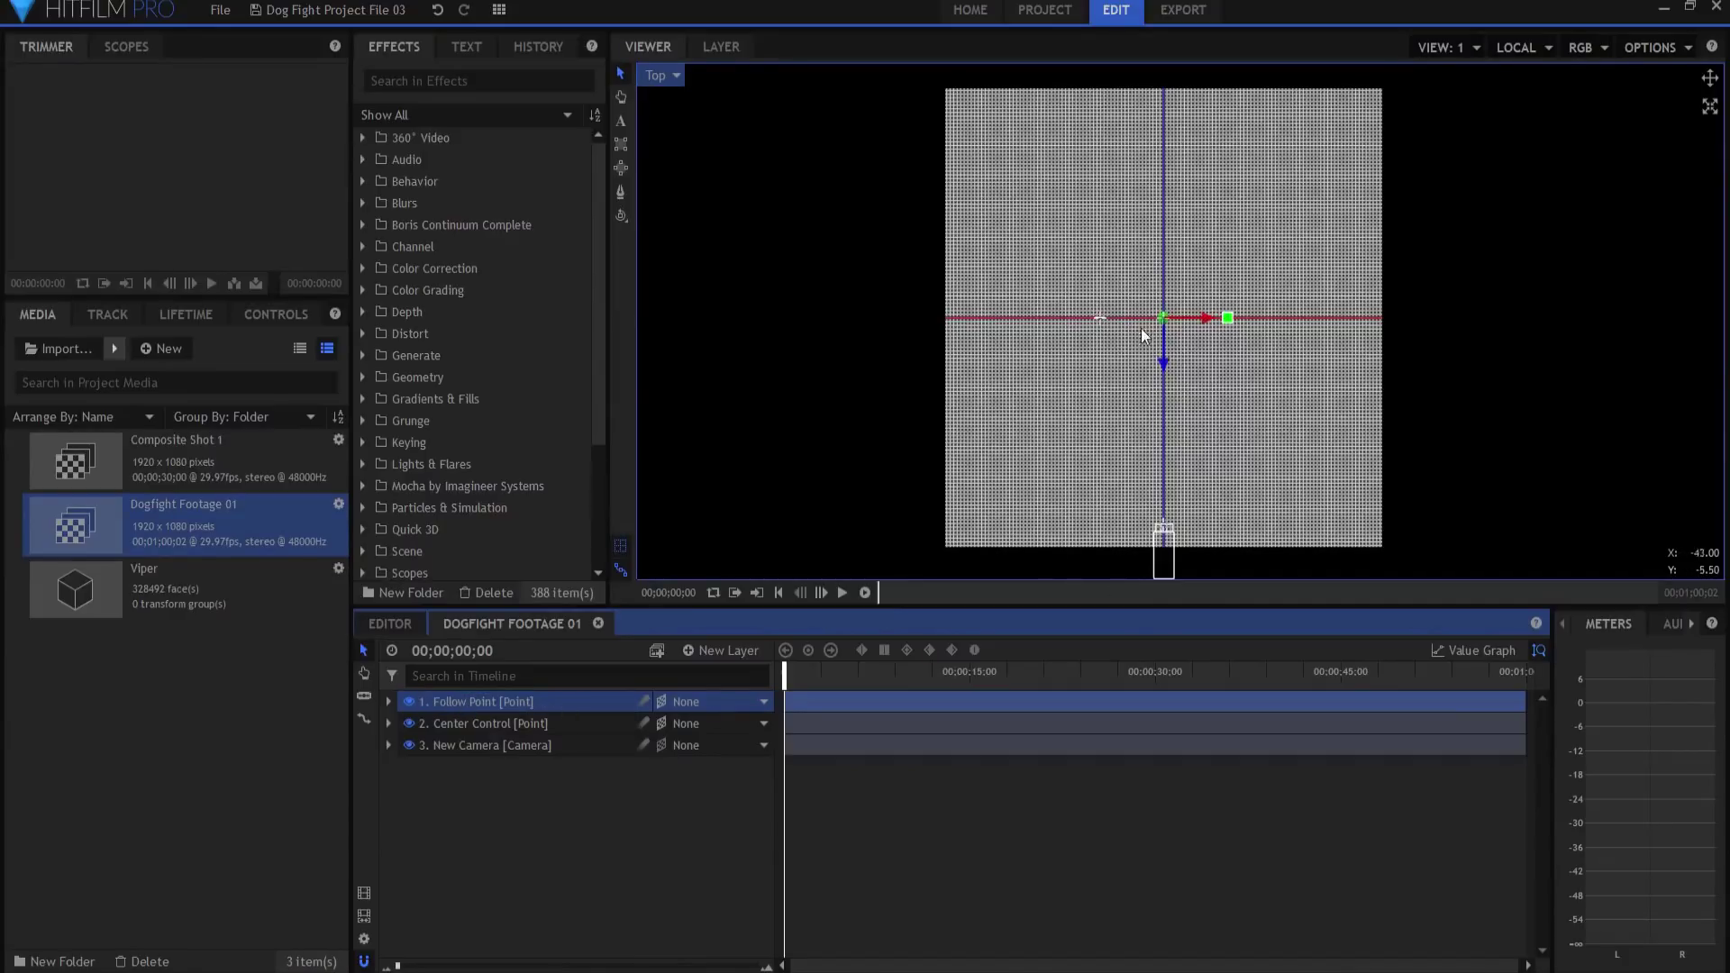
# - In the Top view, place Follow Point directly behind Center Control along the Z axis and parent it to Center Control
pyautogui.moveTo(1162, 369); pyautogui.dragTo(1141, 223)
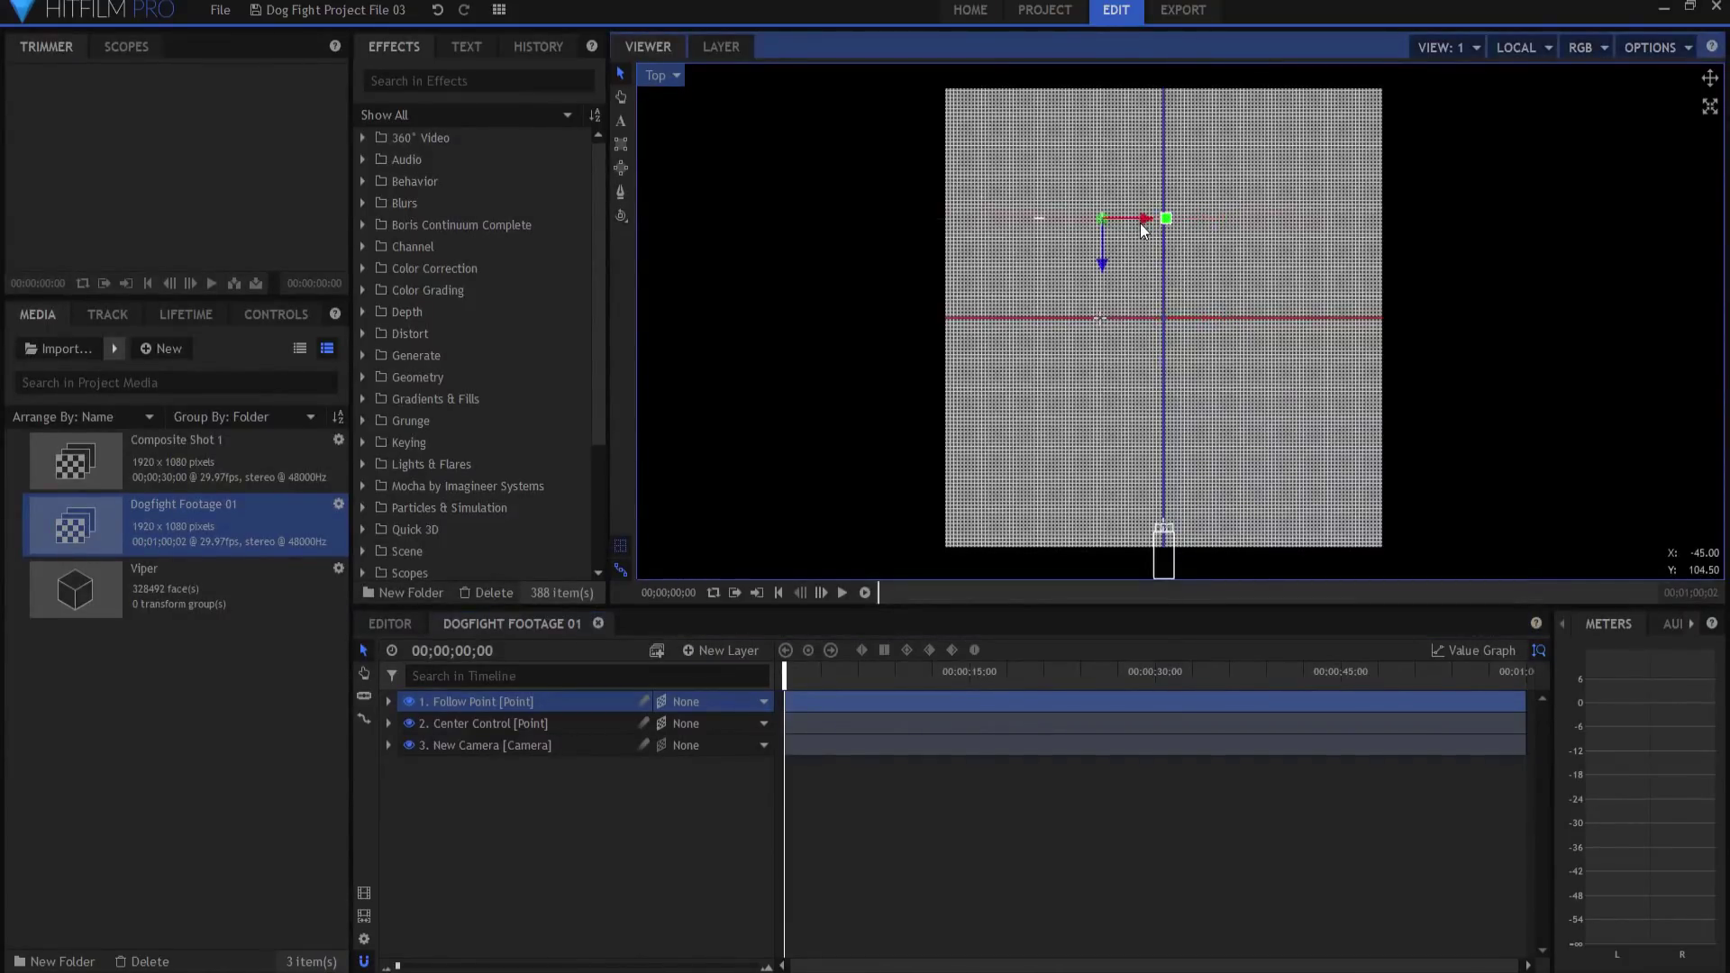
pyautogui.click(719, 710)
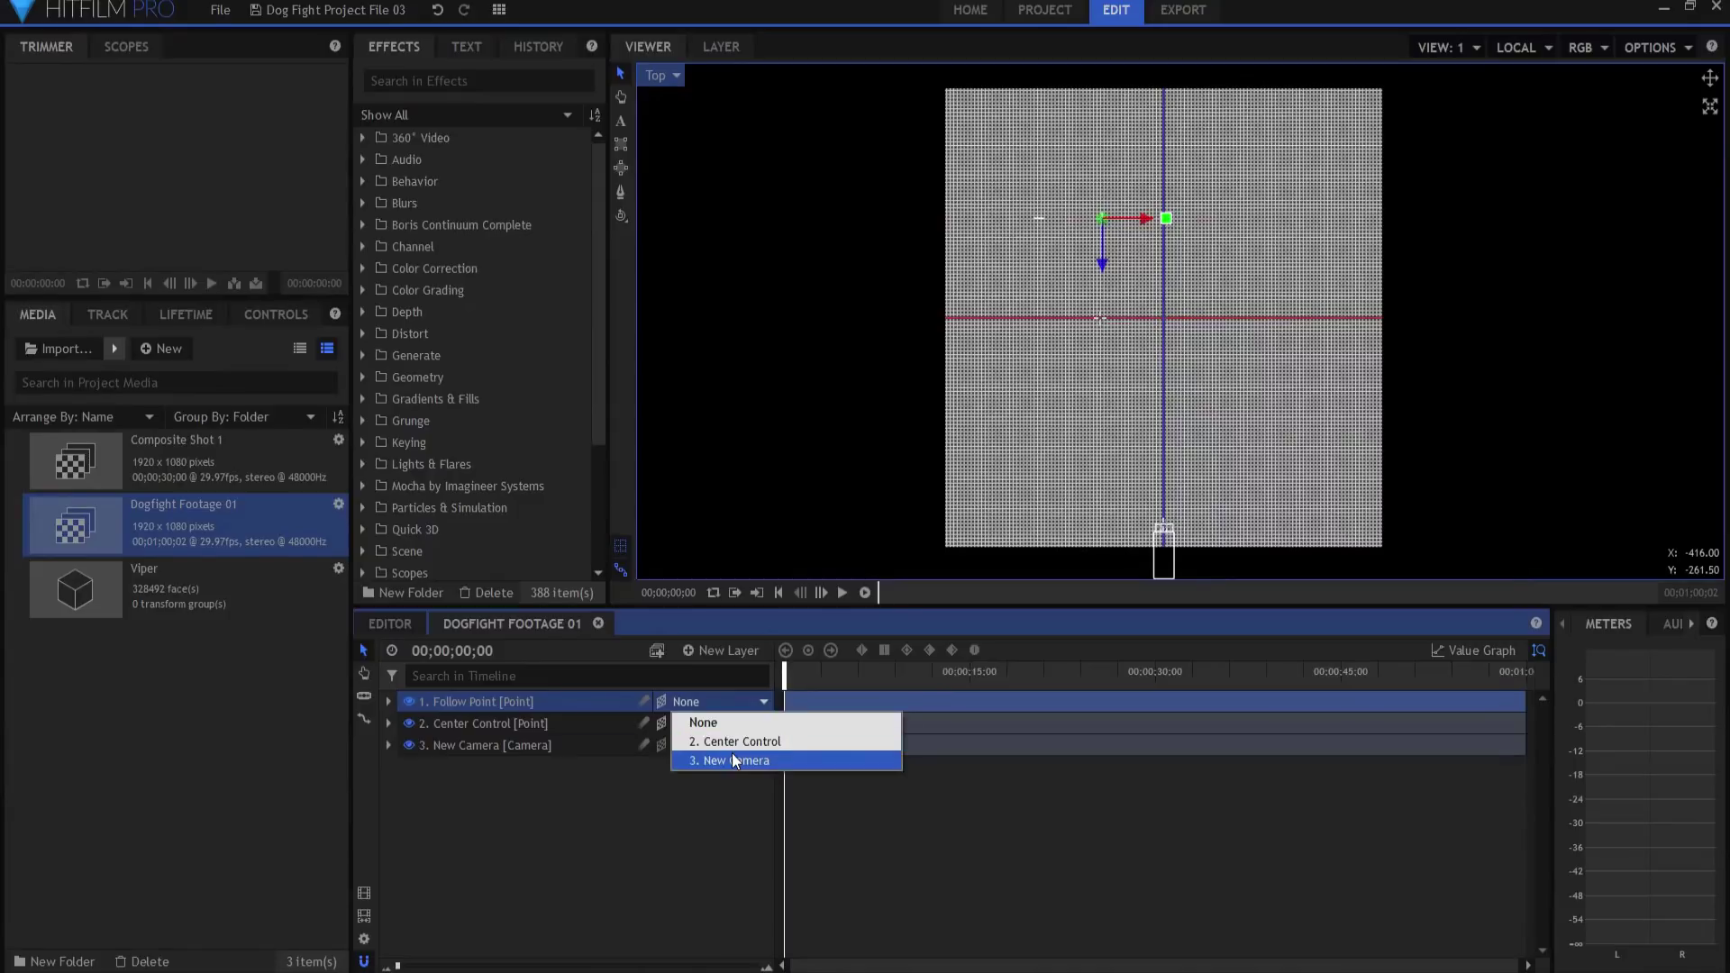
pyautogui.click(729, 742)
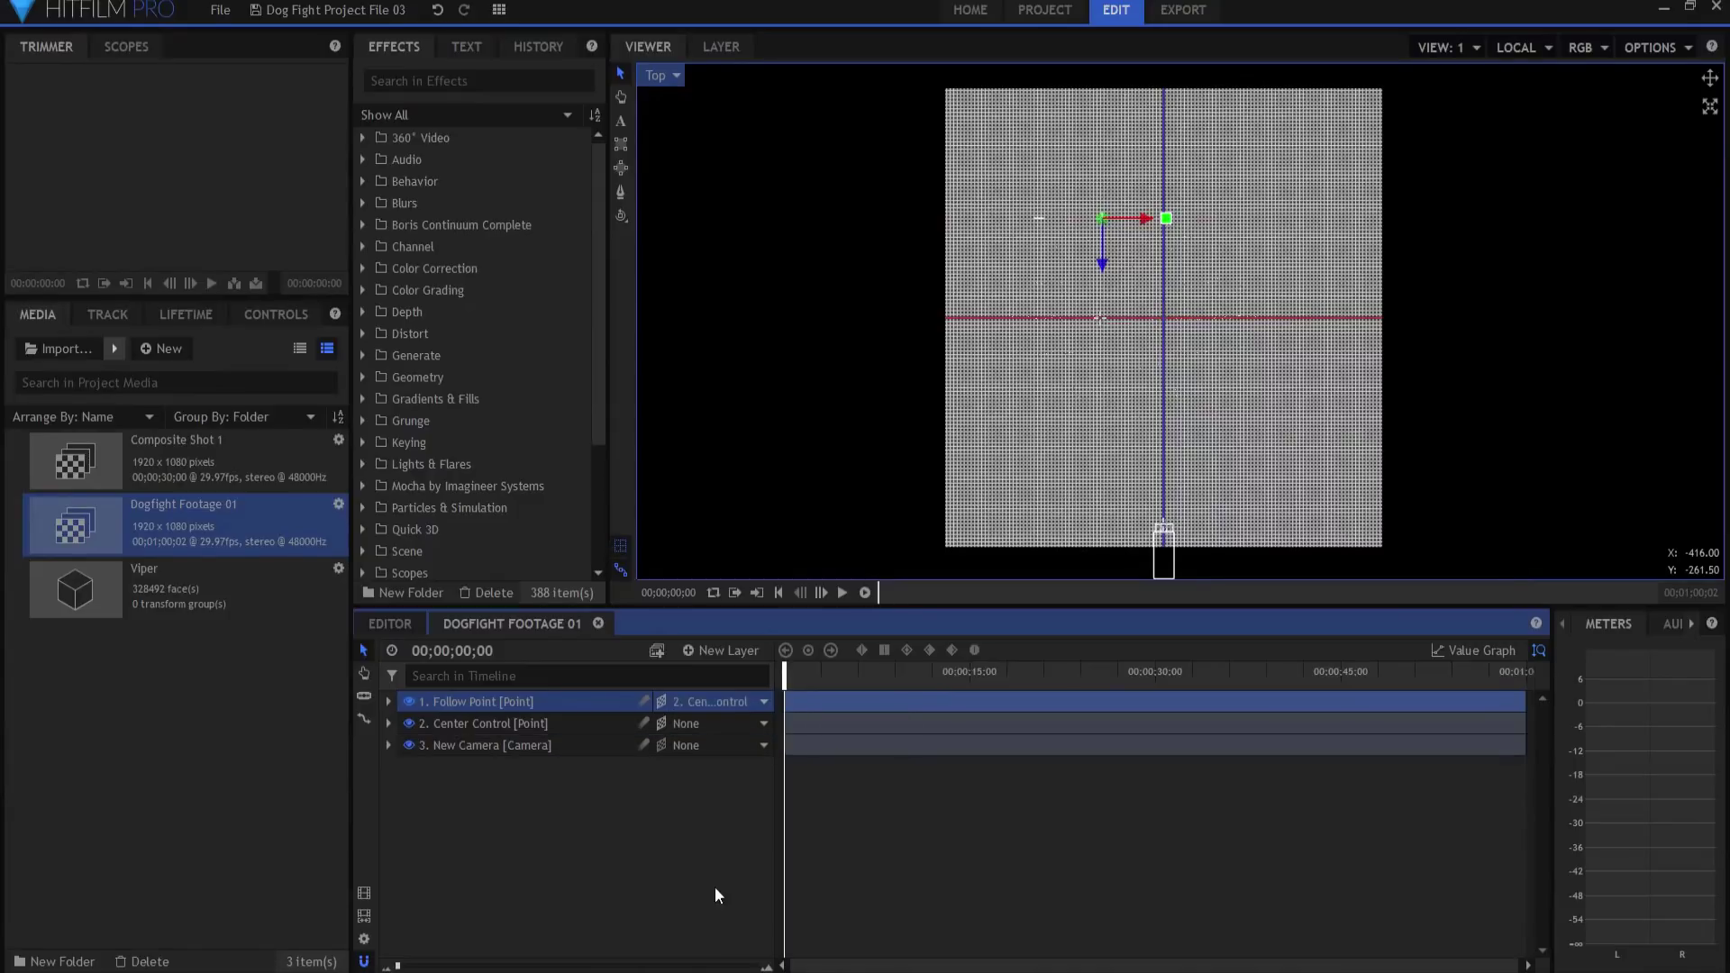
# - Preview Follow Point and Center Control moving together, and return to the first frame
pyautogui.keyDown('ctrl'); pyautogui.click(511, 722); pyautogui.keyUp('ctrl')
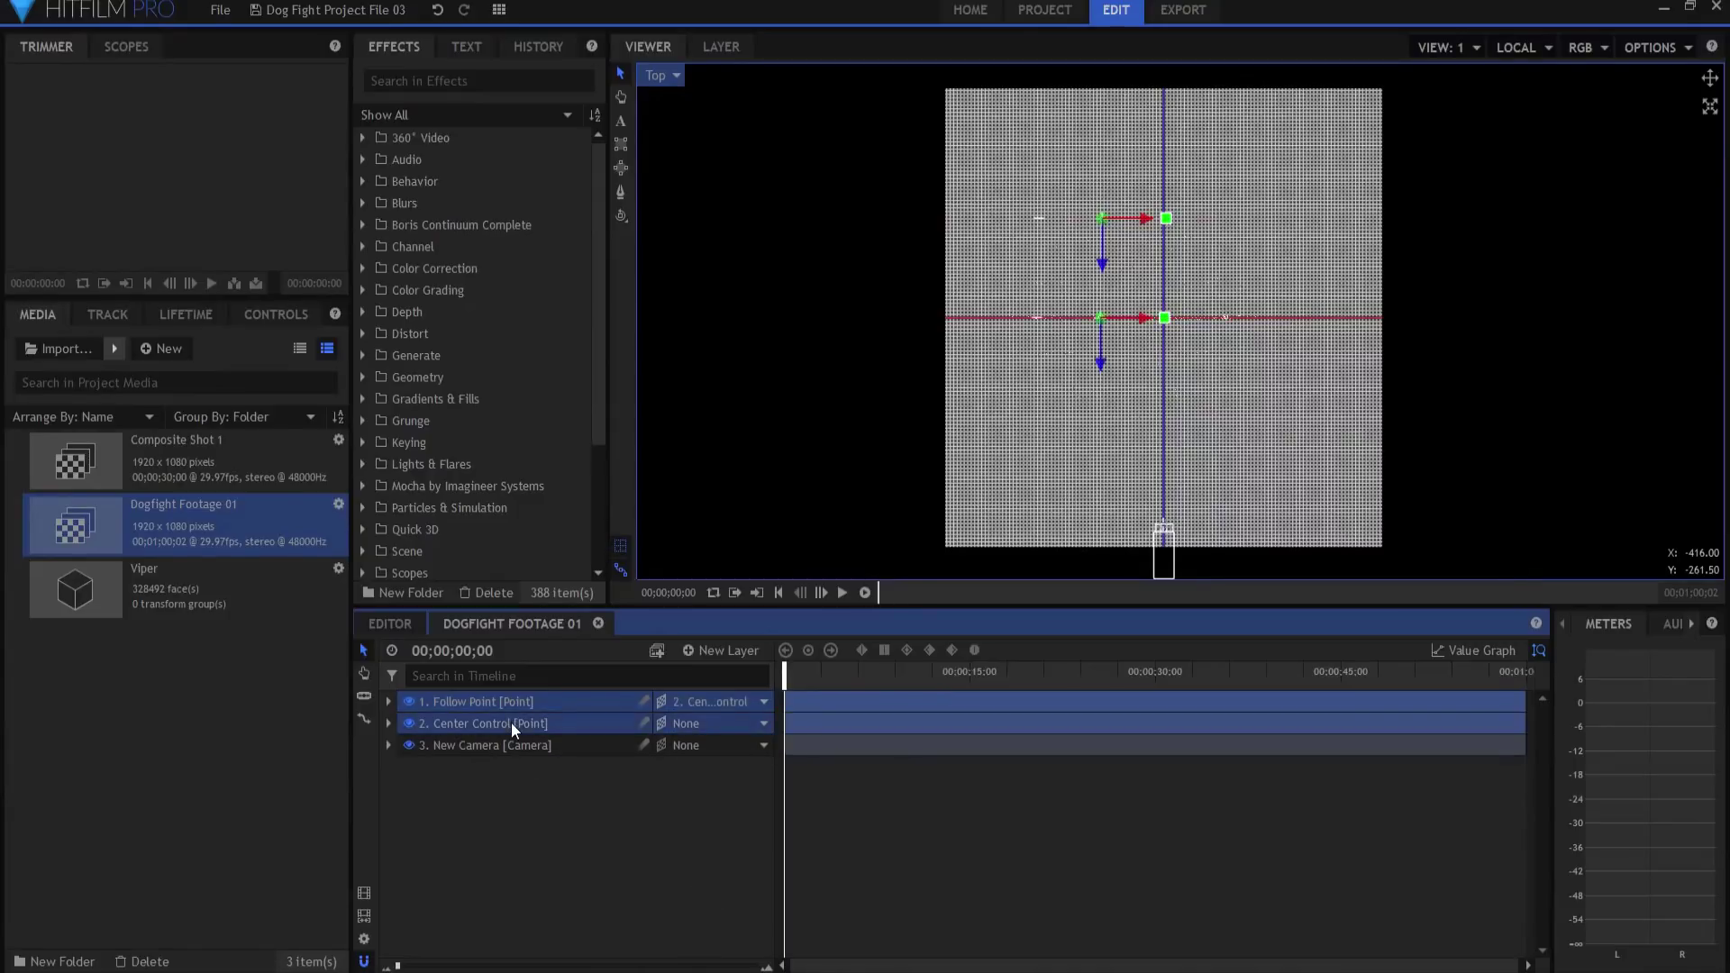
pyautogui.click(842, 592)
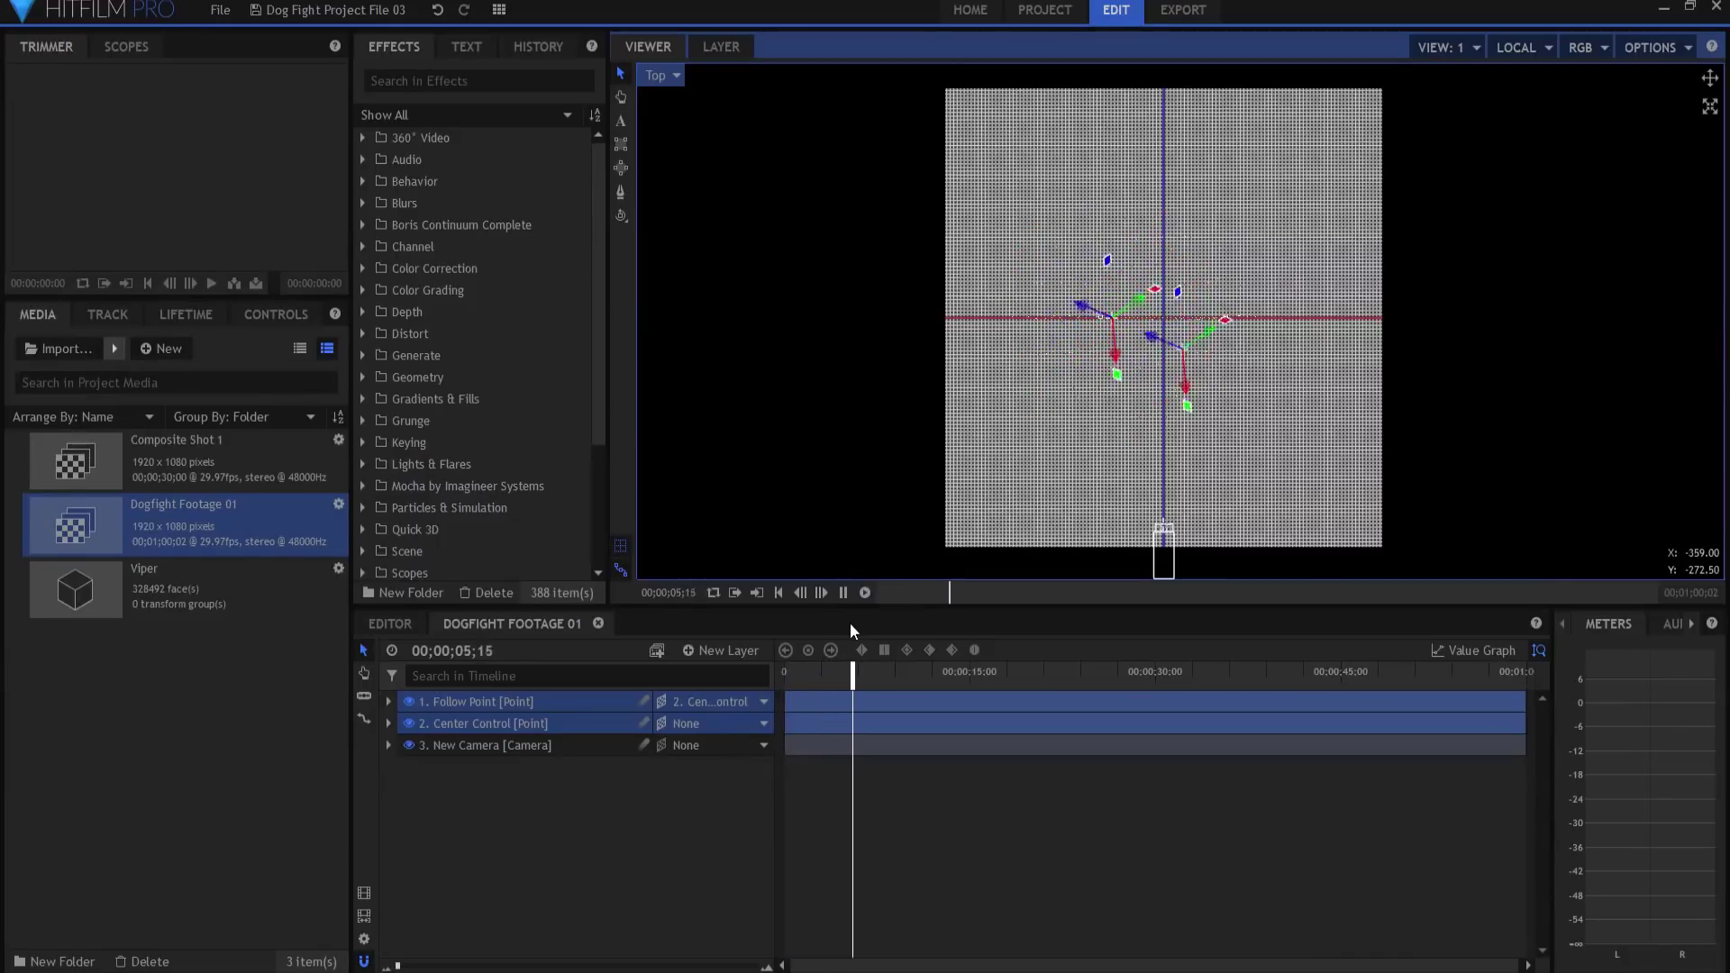
pyautogui.moveTo(863, 674); pyautogui.dragTo(780, 677)
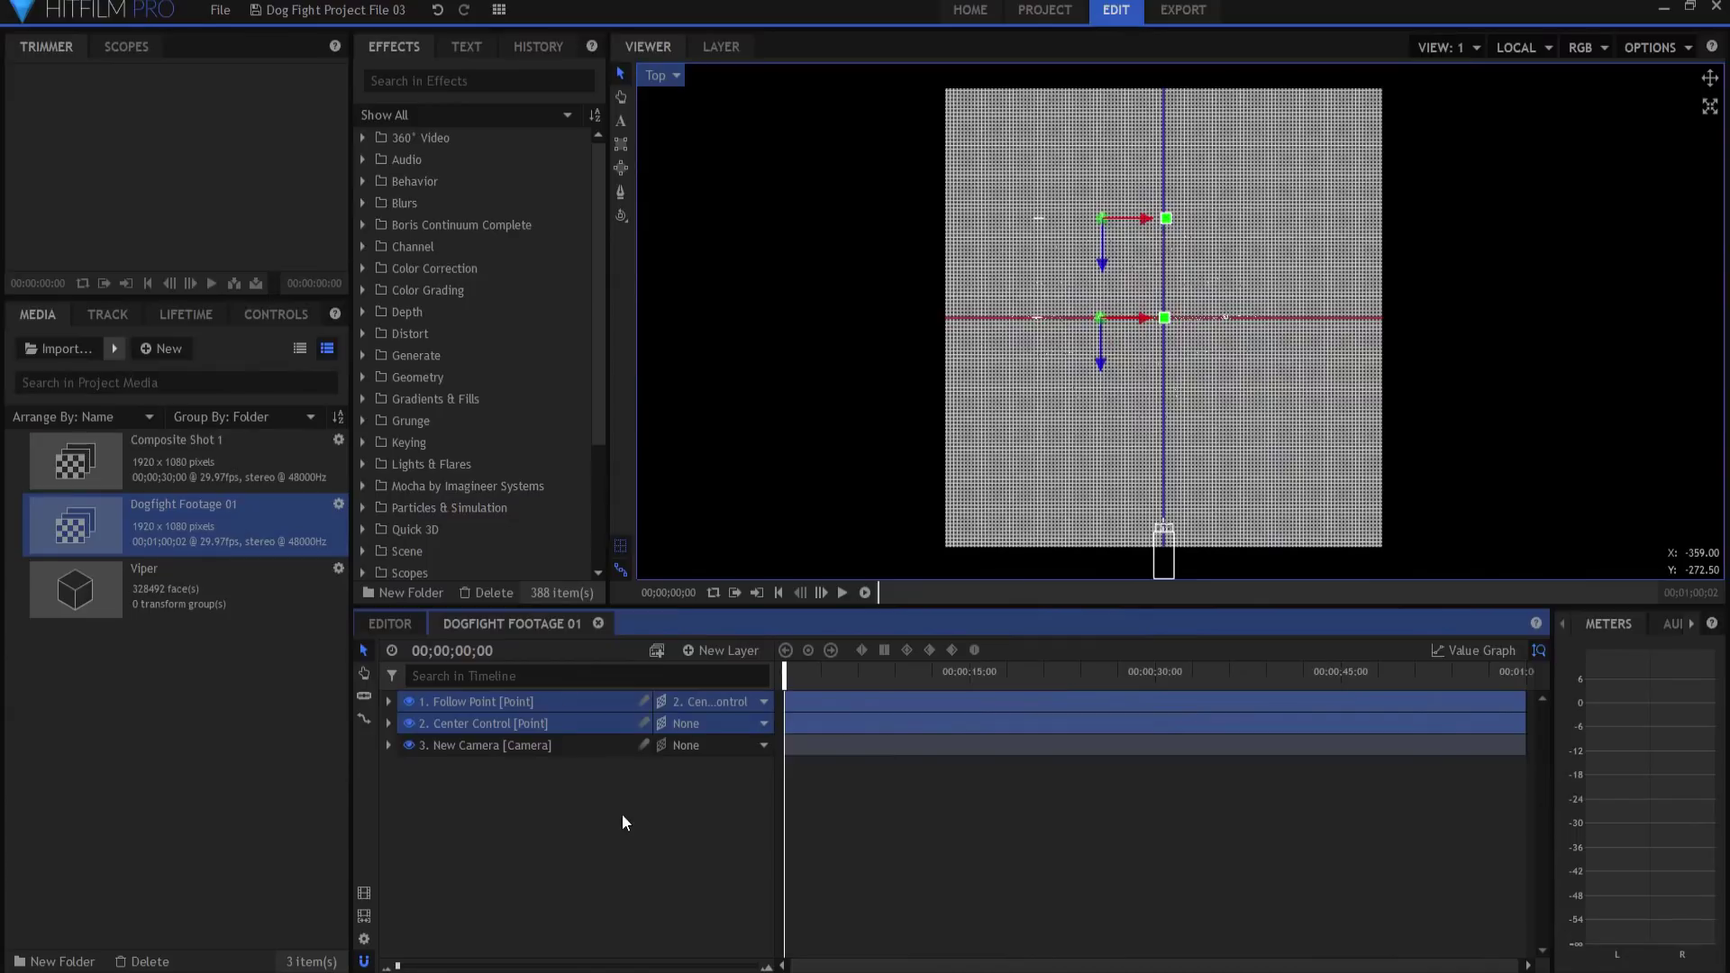
# - Add a 3D point layer above Follow Point and position it near Follow Point, slightly farther back and toward negative X
pyautogui.click(489, 705)
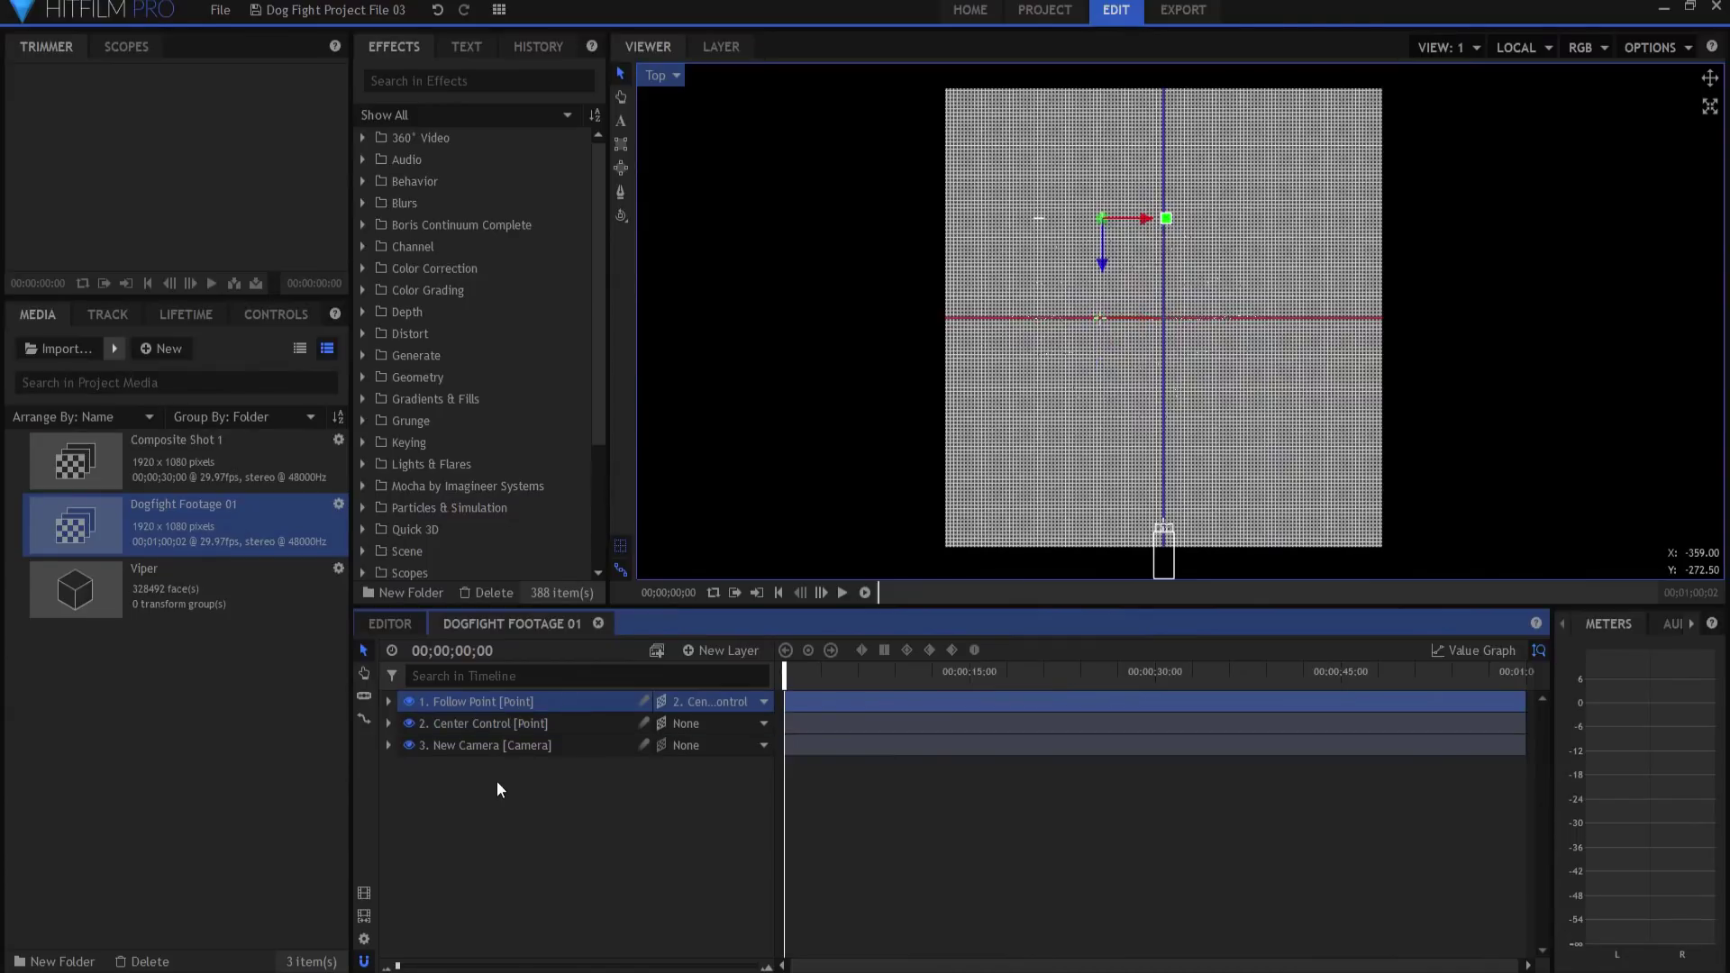
pyautogui.click(726, 649)
pyautogui.click(712, 797)
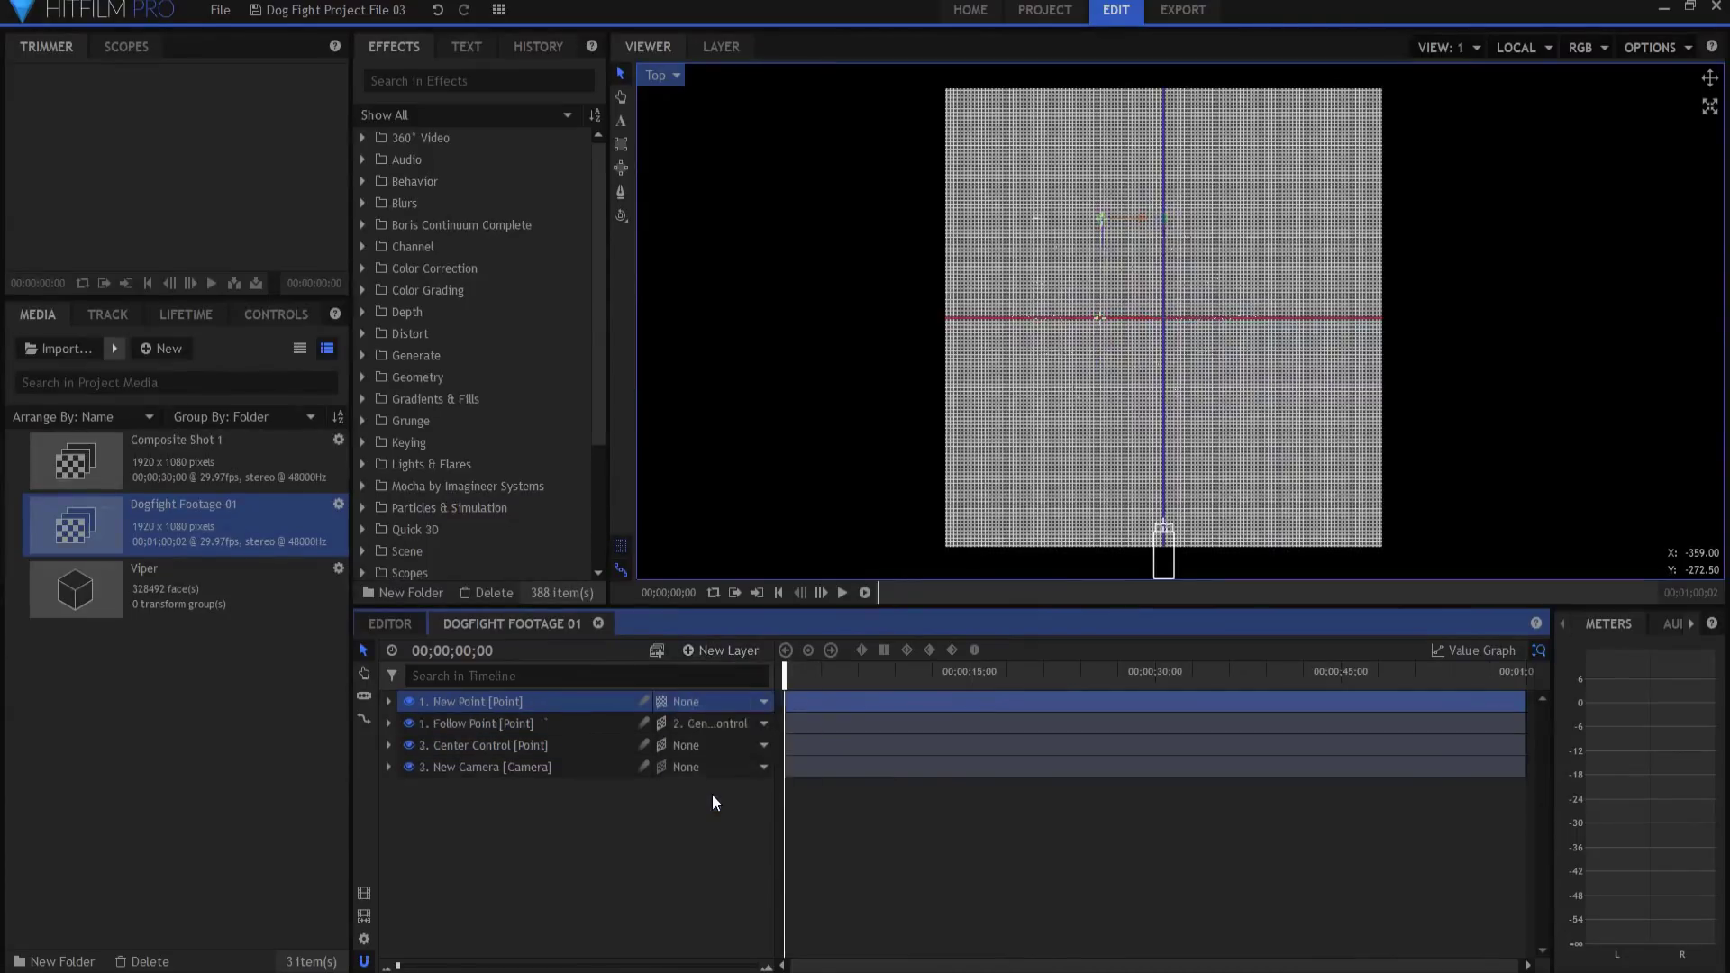
pyautogui.click(663, 703)
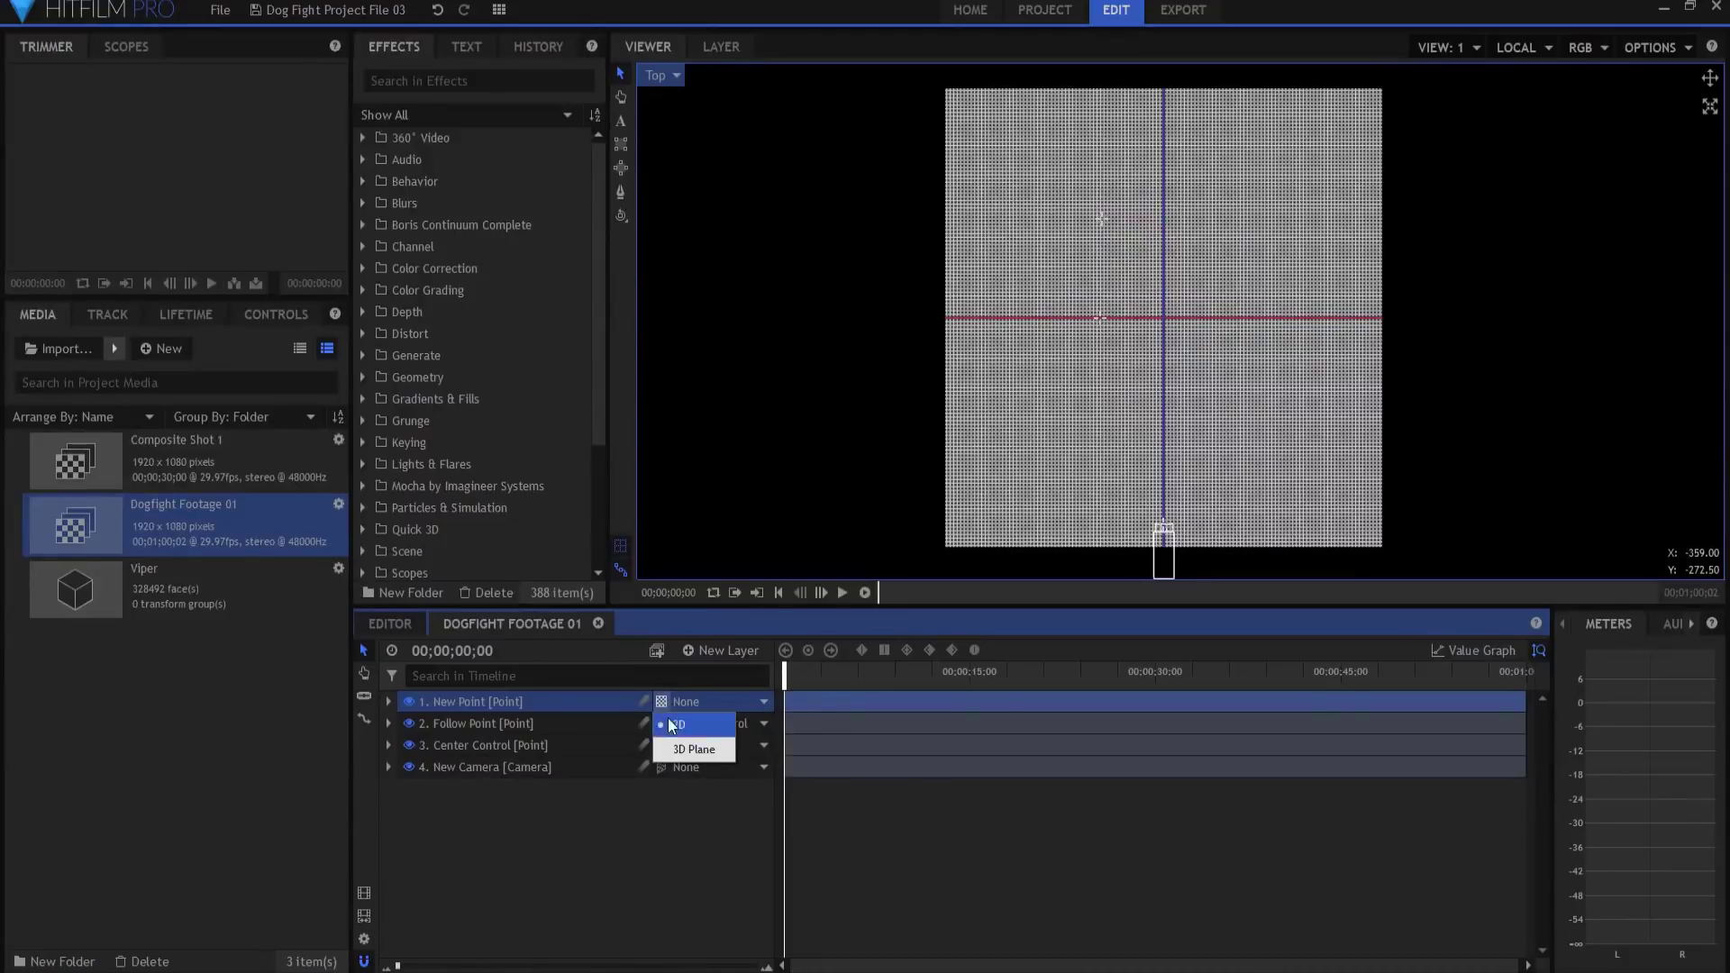
pyautogui.click(693, 749)
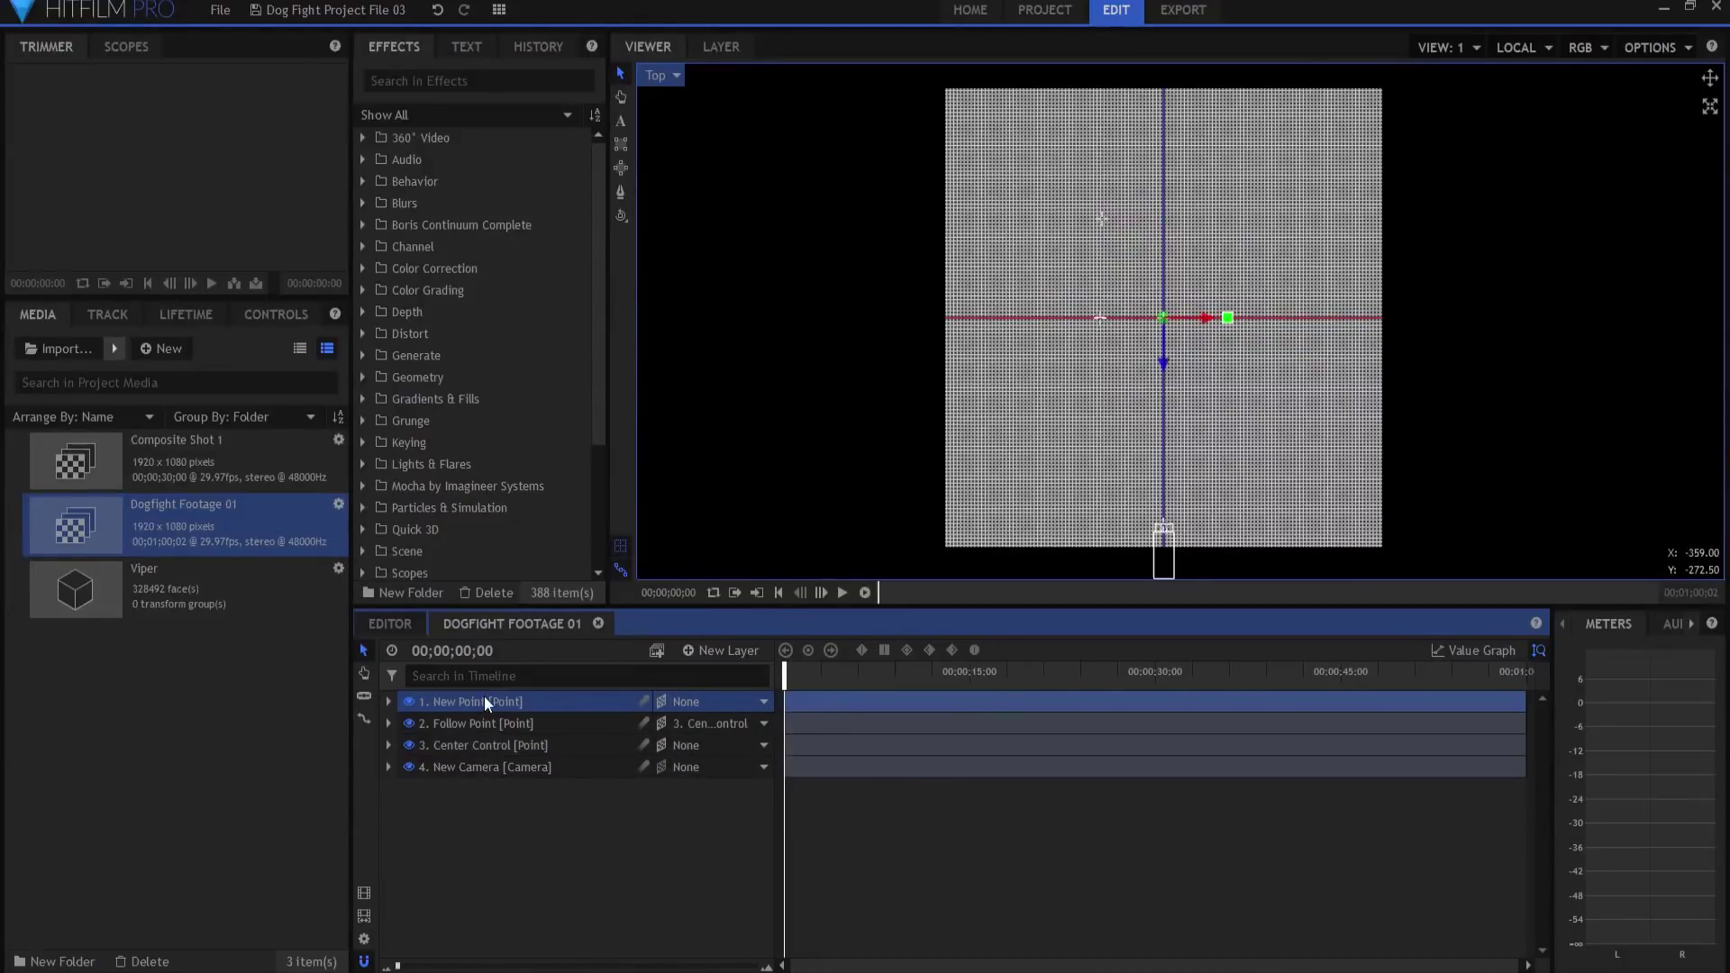
pyautogui.moveTo(1209, 324); pyautogui.dragTo(1068, 250)
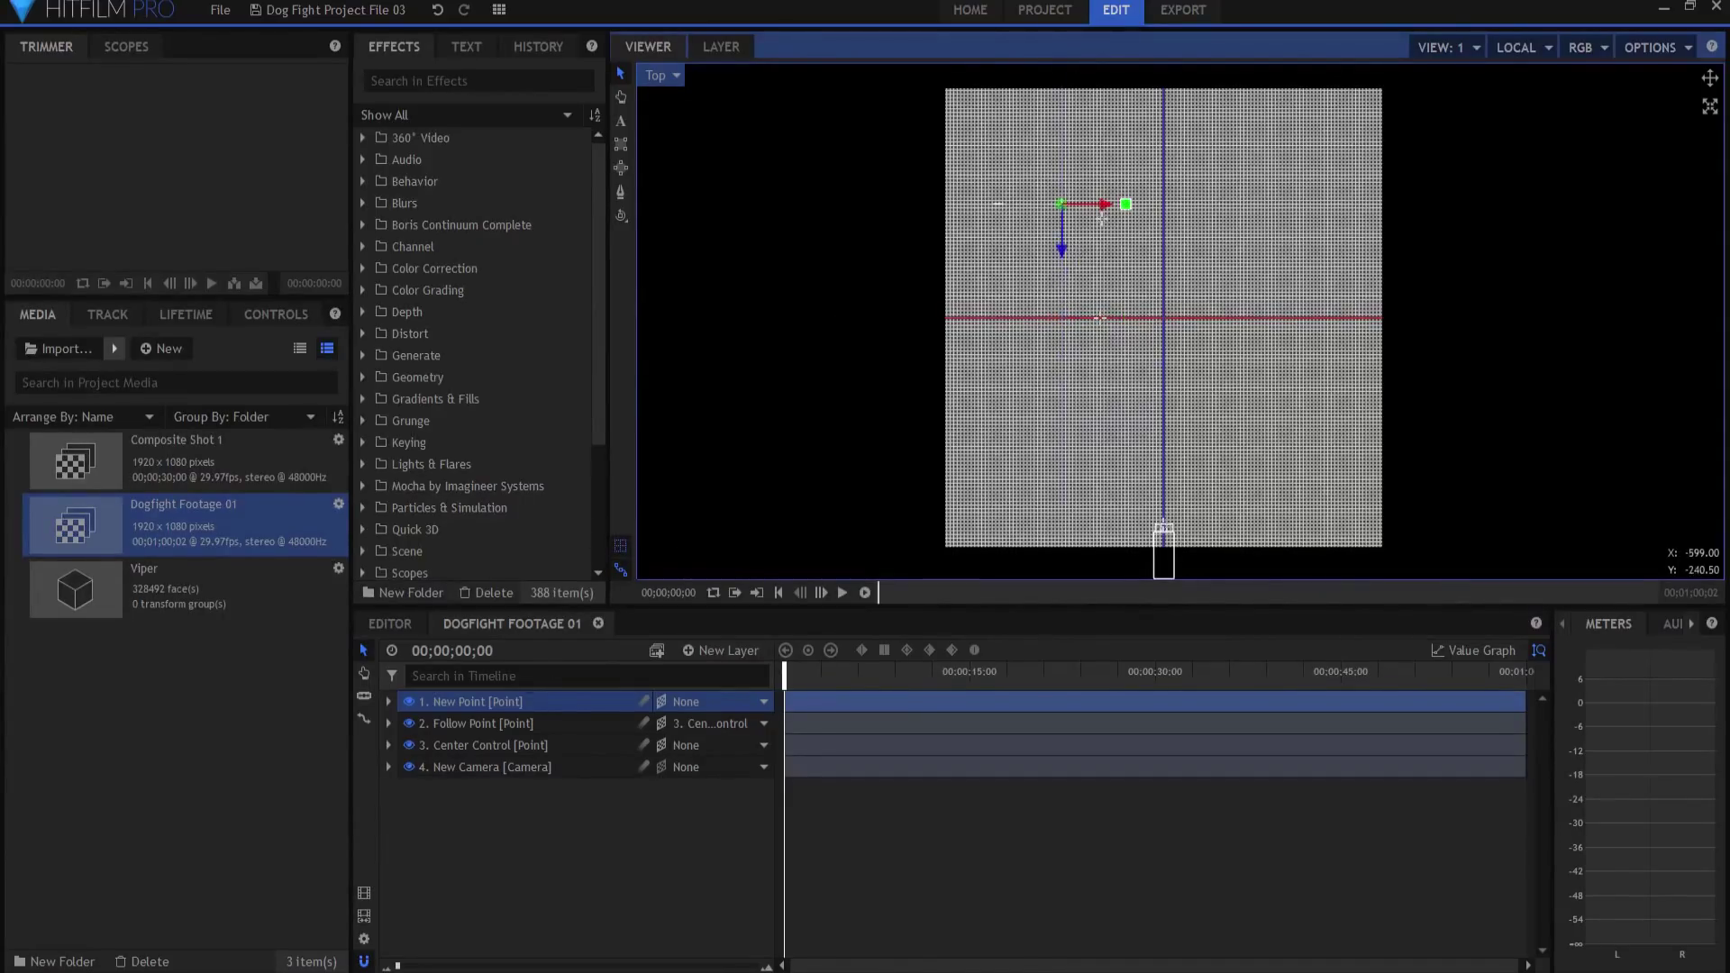
# - Rename the new point layer as Behavior
pyautogui.doubleClick(473, 695)
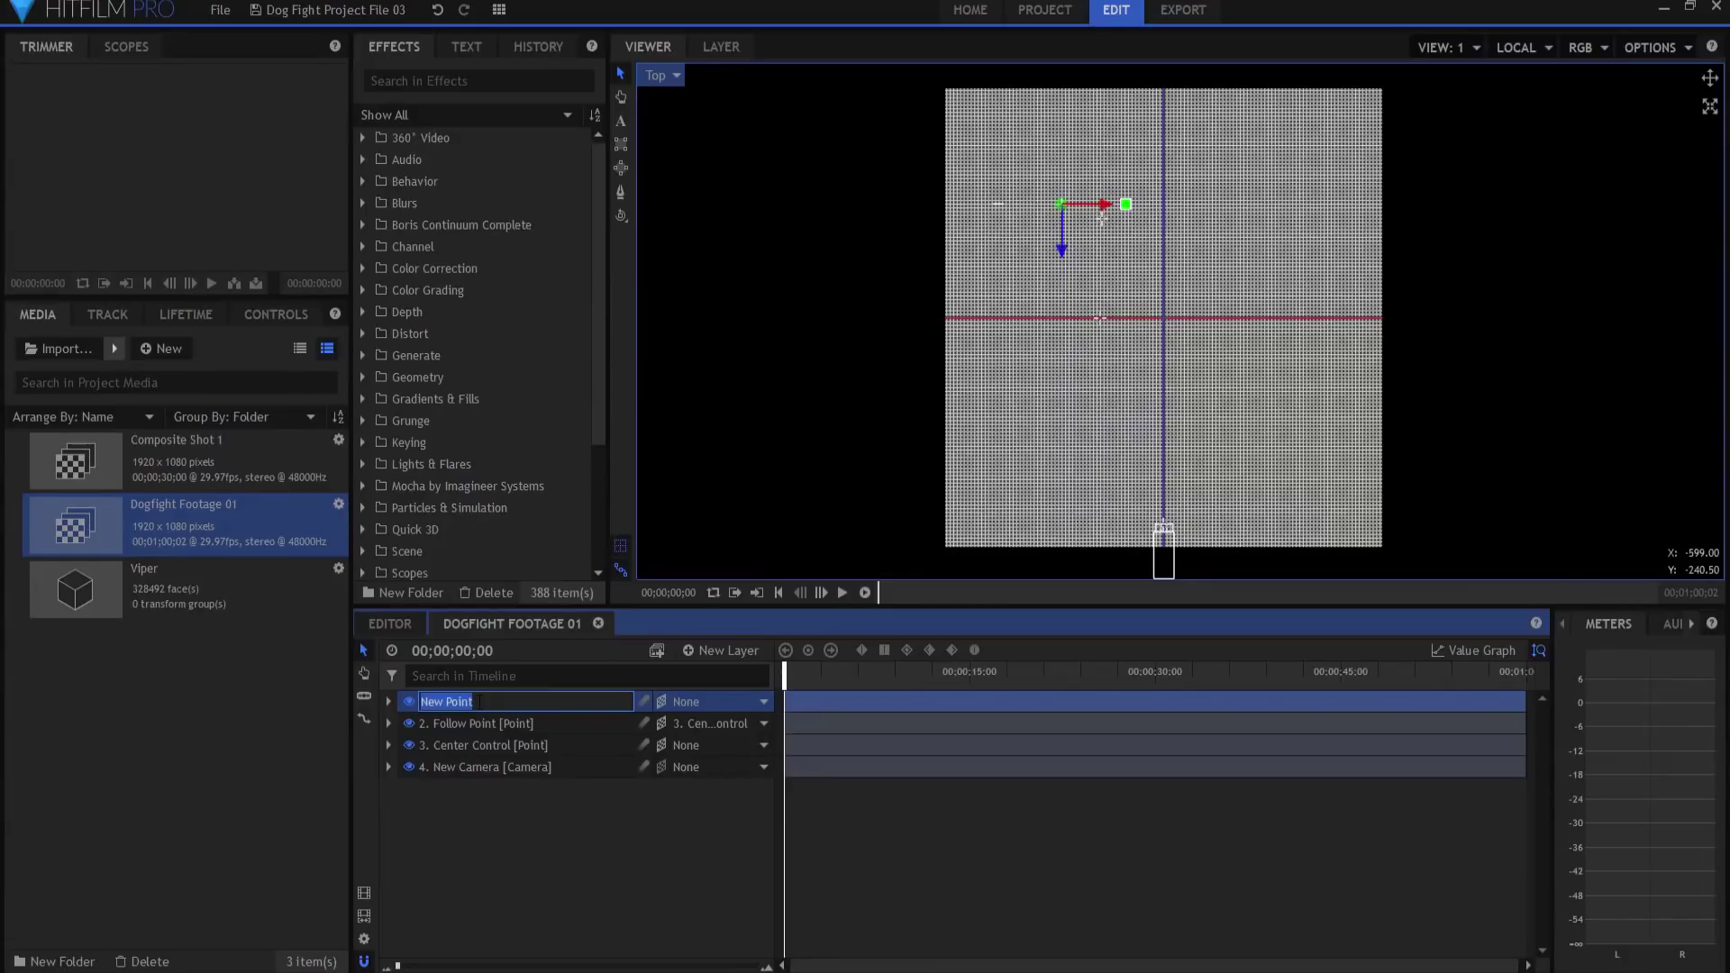
pyautogui.write('B')
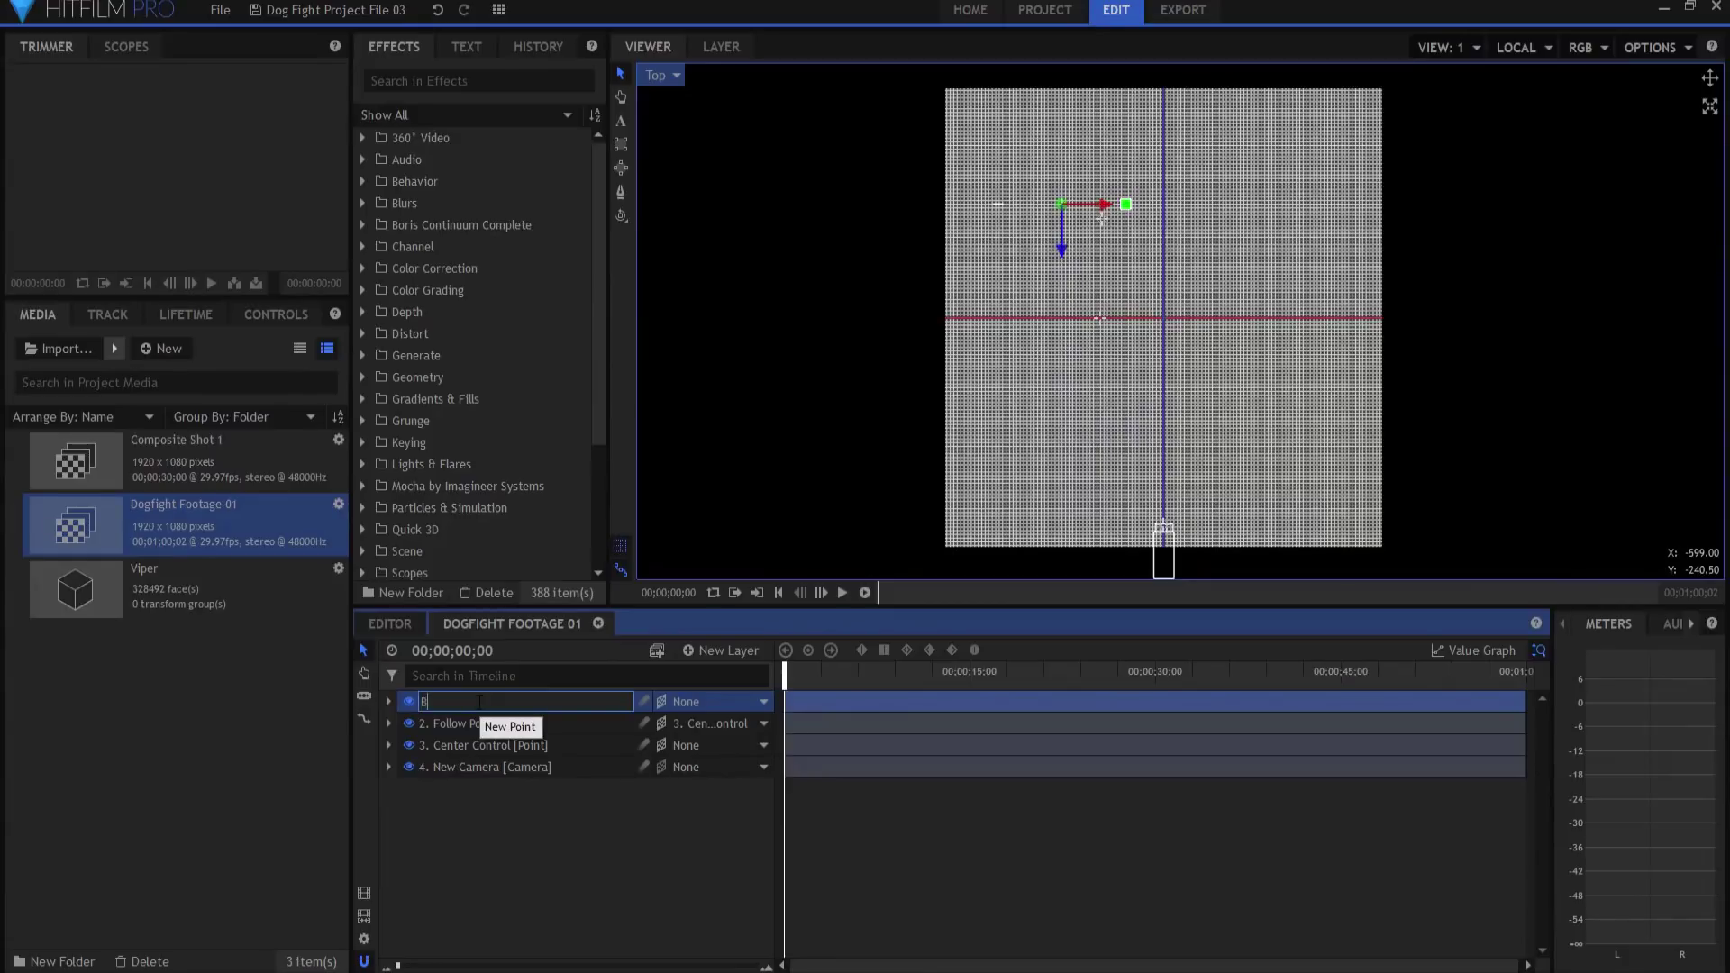
pyautogui.write('ehair')
pyautogui.press('BackSpace')
pyautogui.write('o')
pyautogui.write('ior')
pyautogui.press('Return')
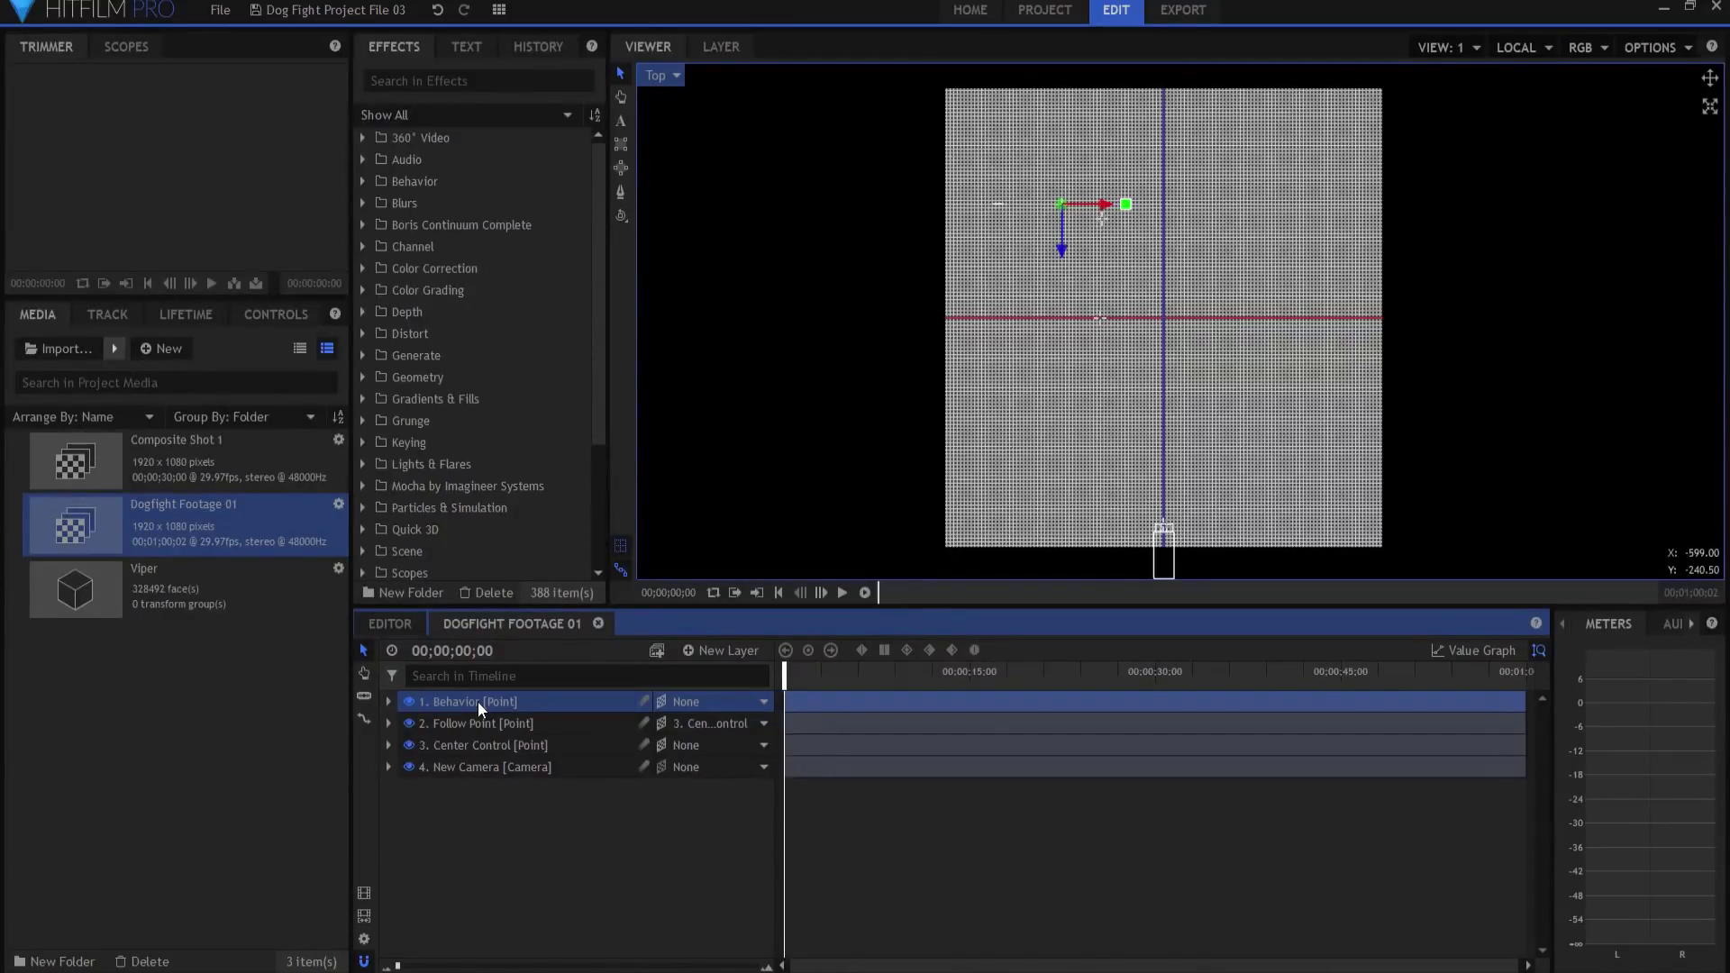
# - Add a Follow behavior to the Behavior point with Follow Point as its target, and collapse the layer
pyautogui.click(388, 701)
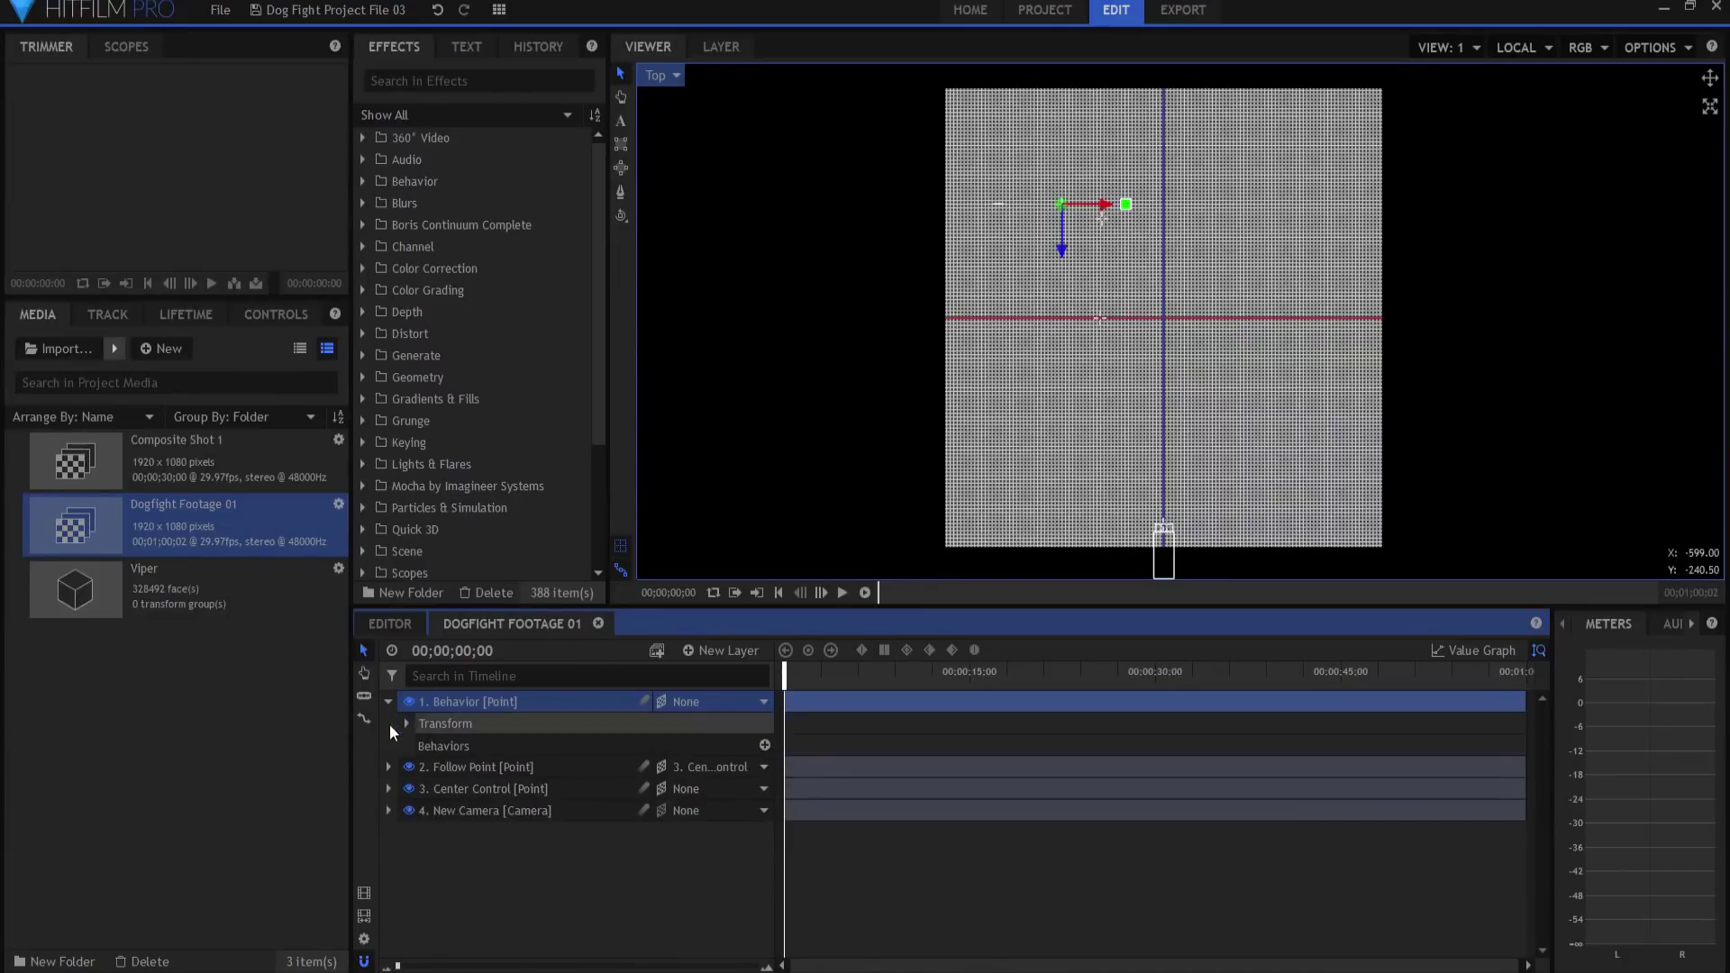
pyautogui.click(765, 747)
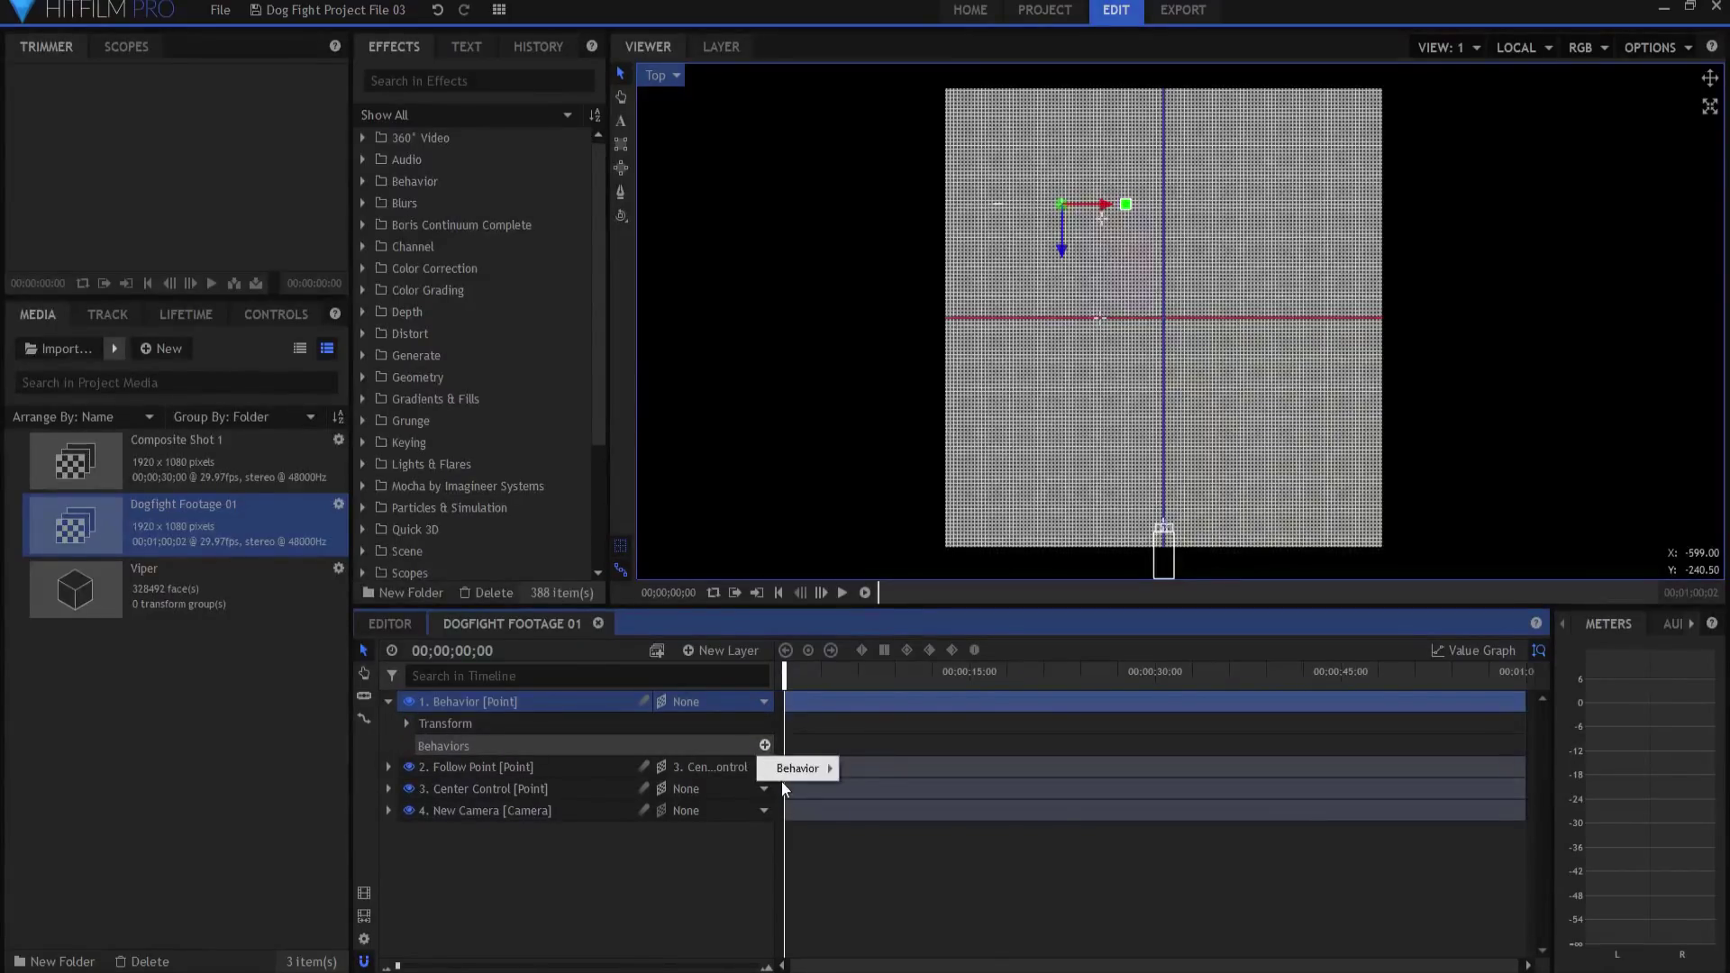
pyautogui.moveTo(777, 773)
pyautogui.click(888, 840)
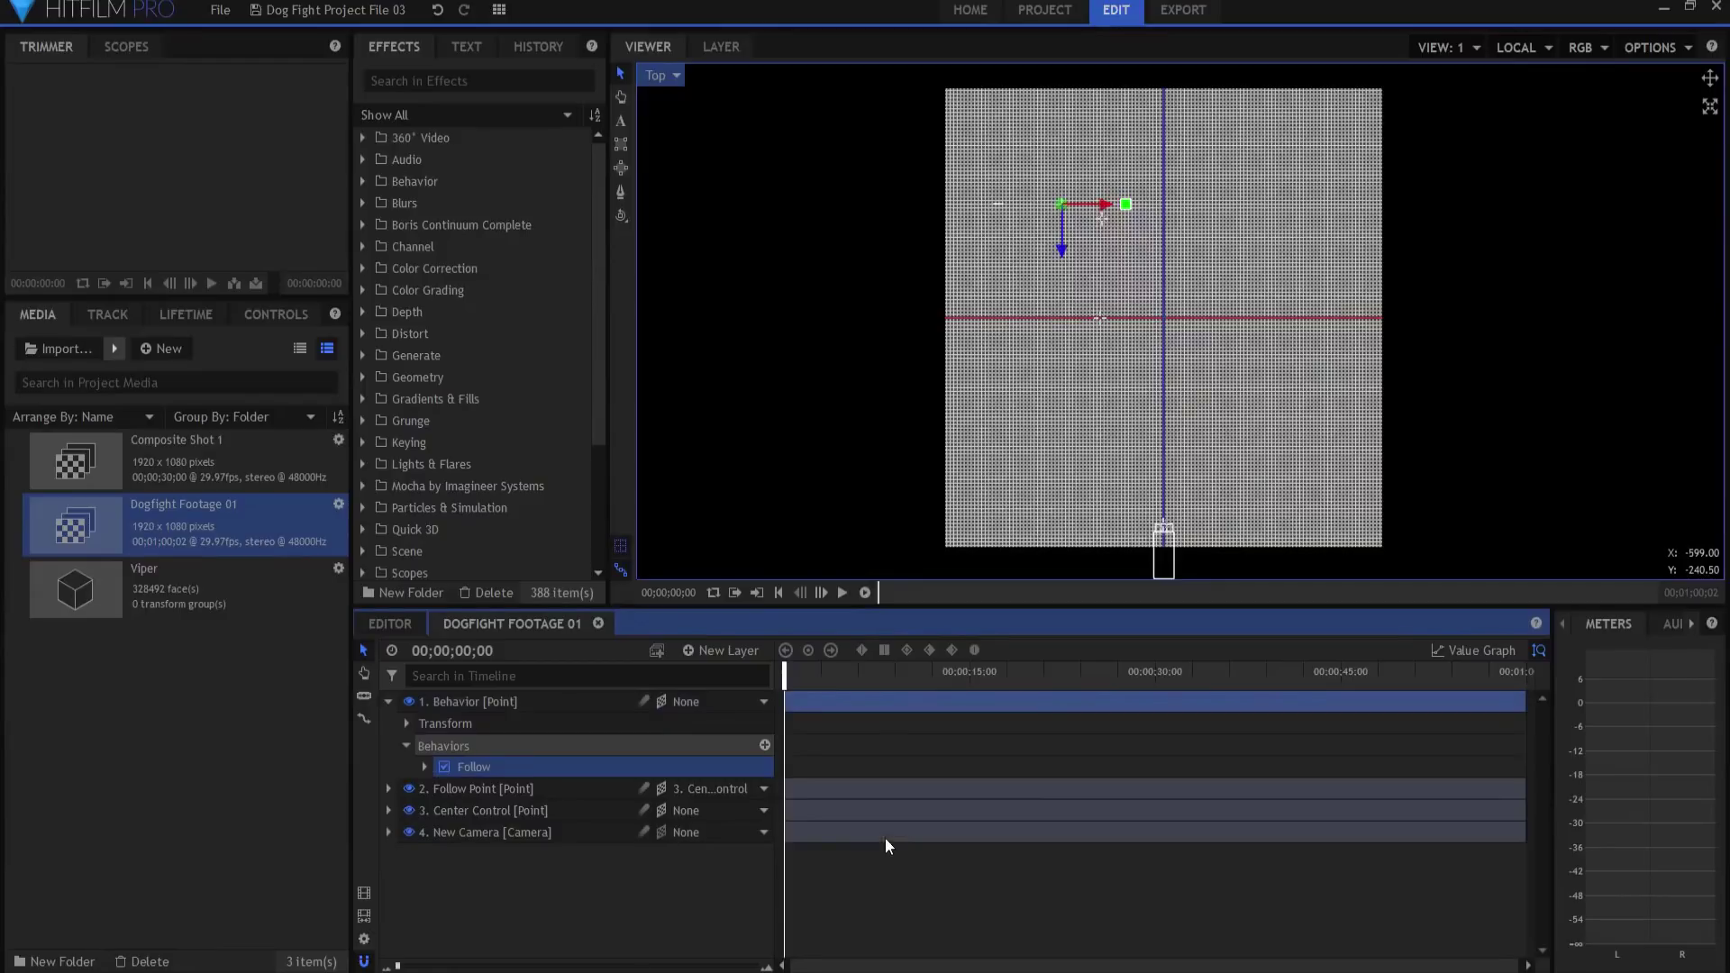
pyautogui.click(425, 766)
pyautogui.click(635, 789)
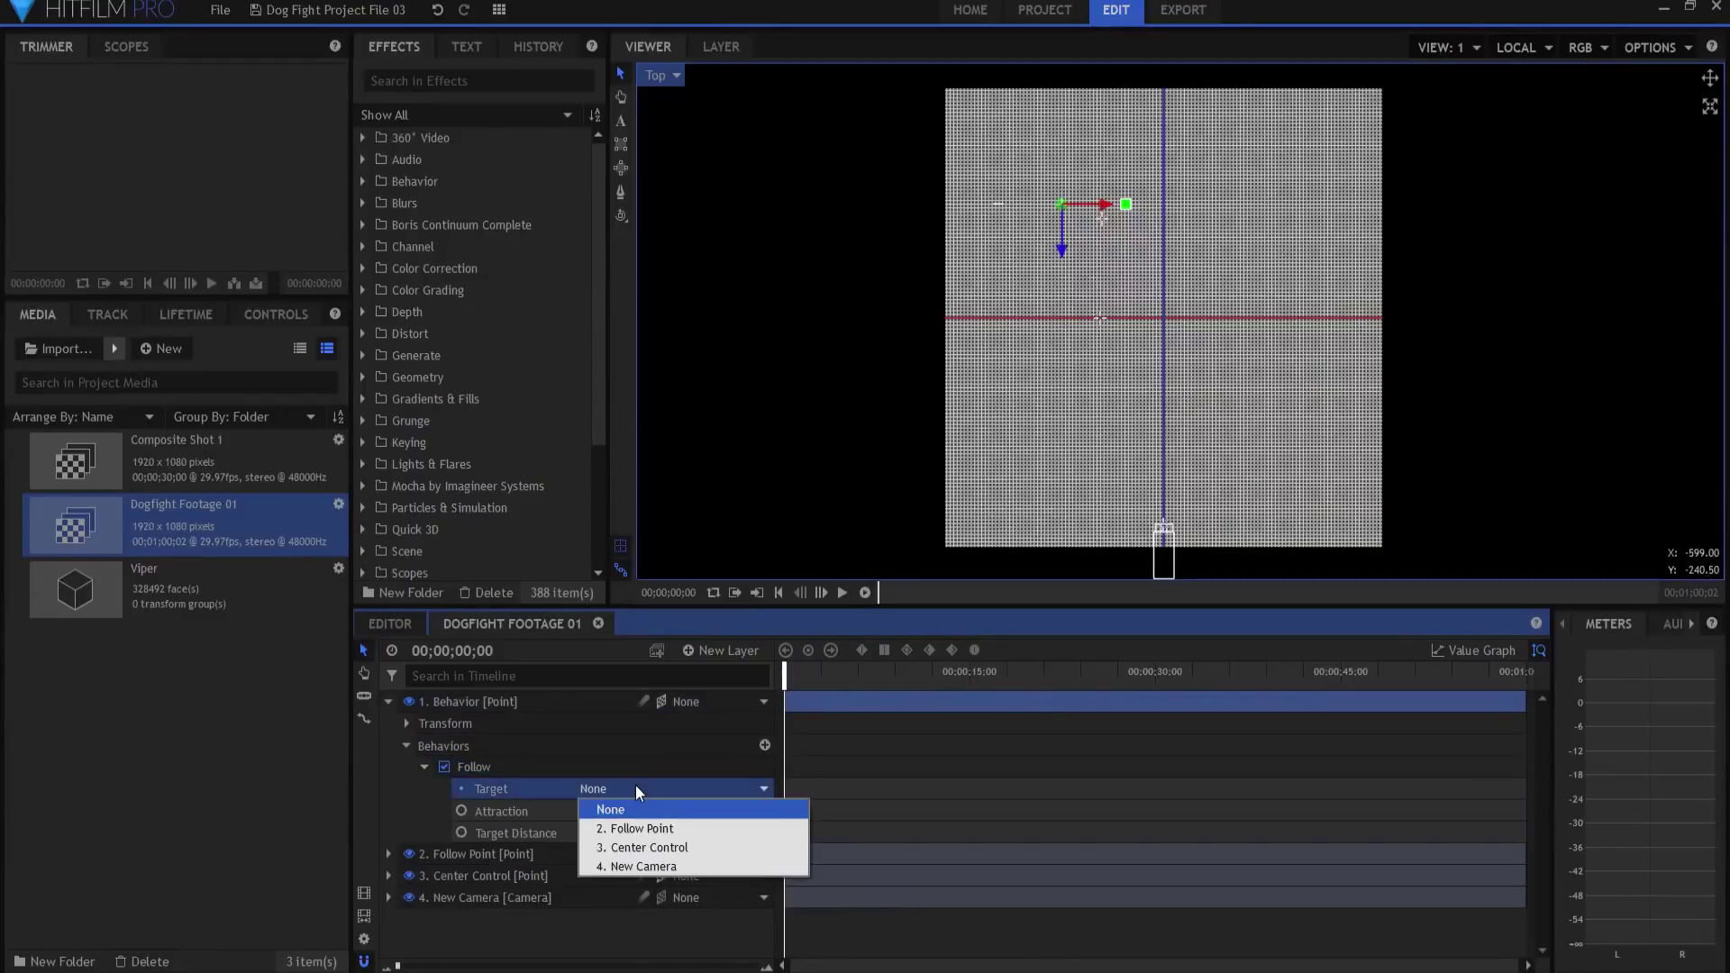
pyautogui.click(660, 826)
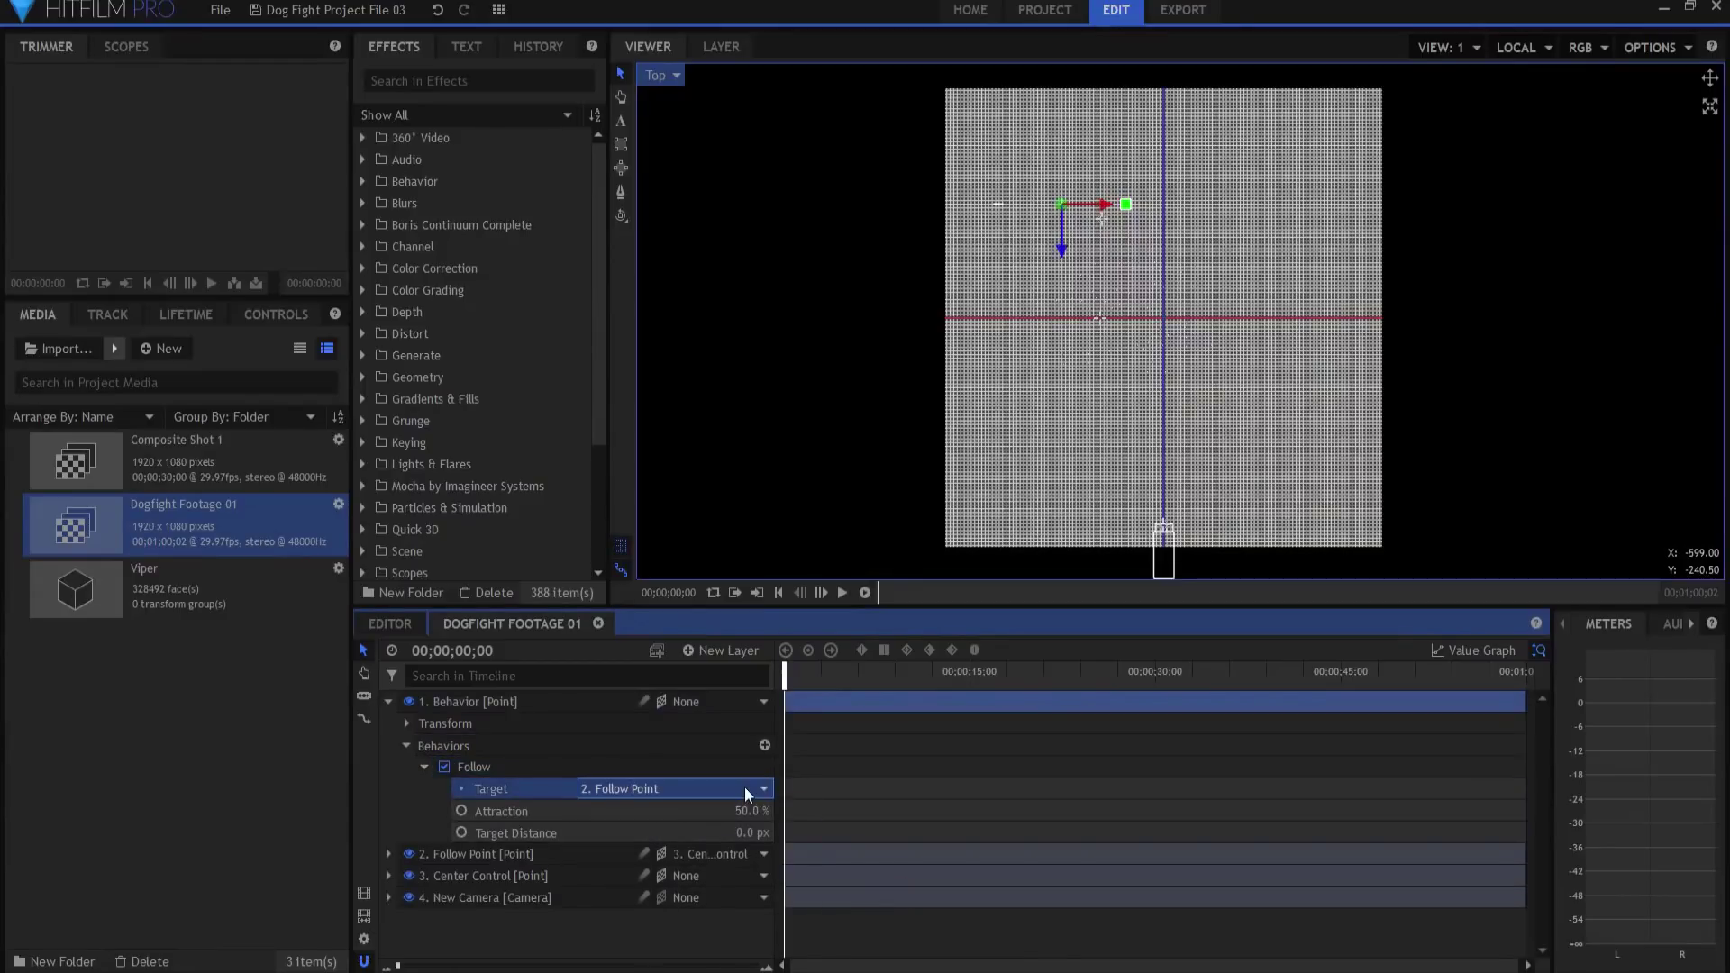
pyautogui.click(389, 699)
# - Add a point layer above Behavior, make it 3D and rename it Chsed Ship Position
pyautogui.click(732, 650)
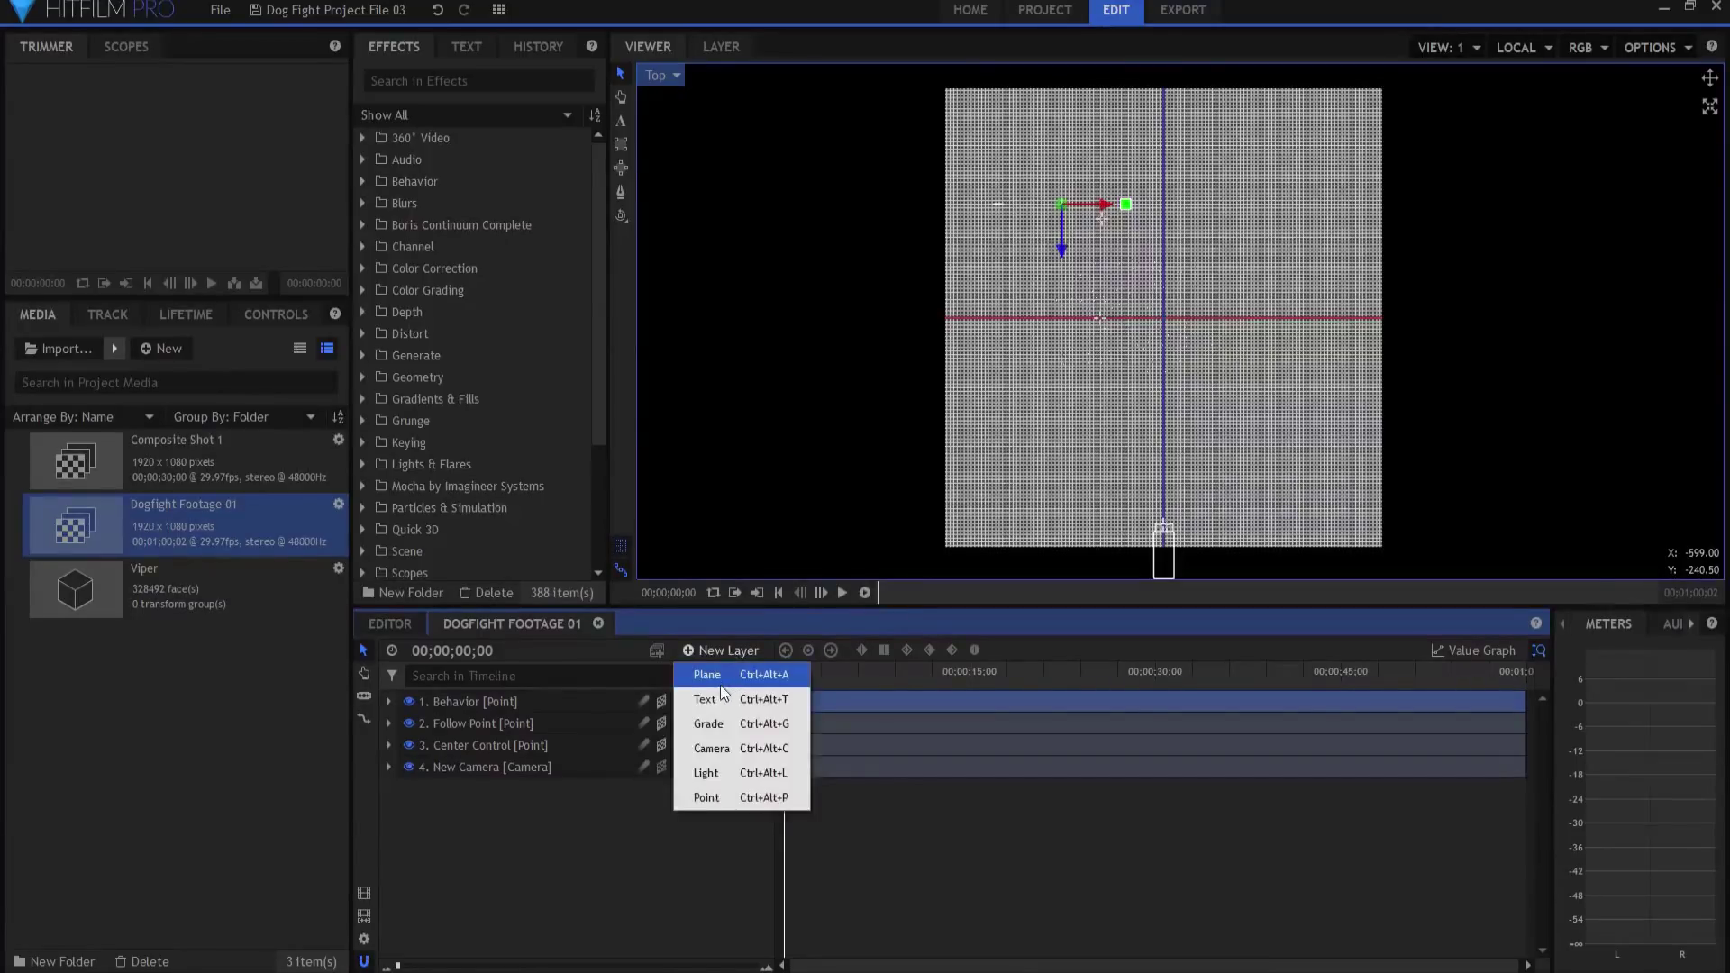
pyautogui.click(712, 797)
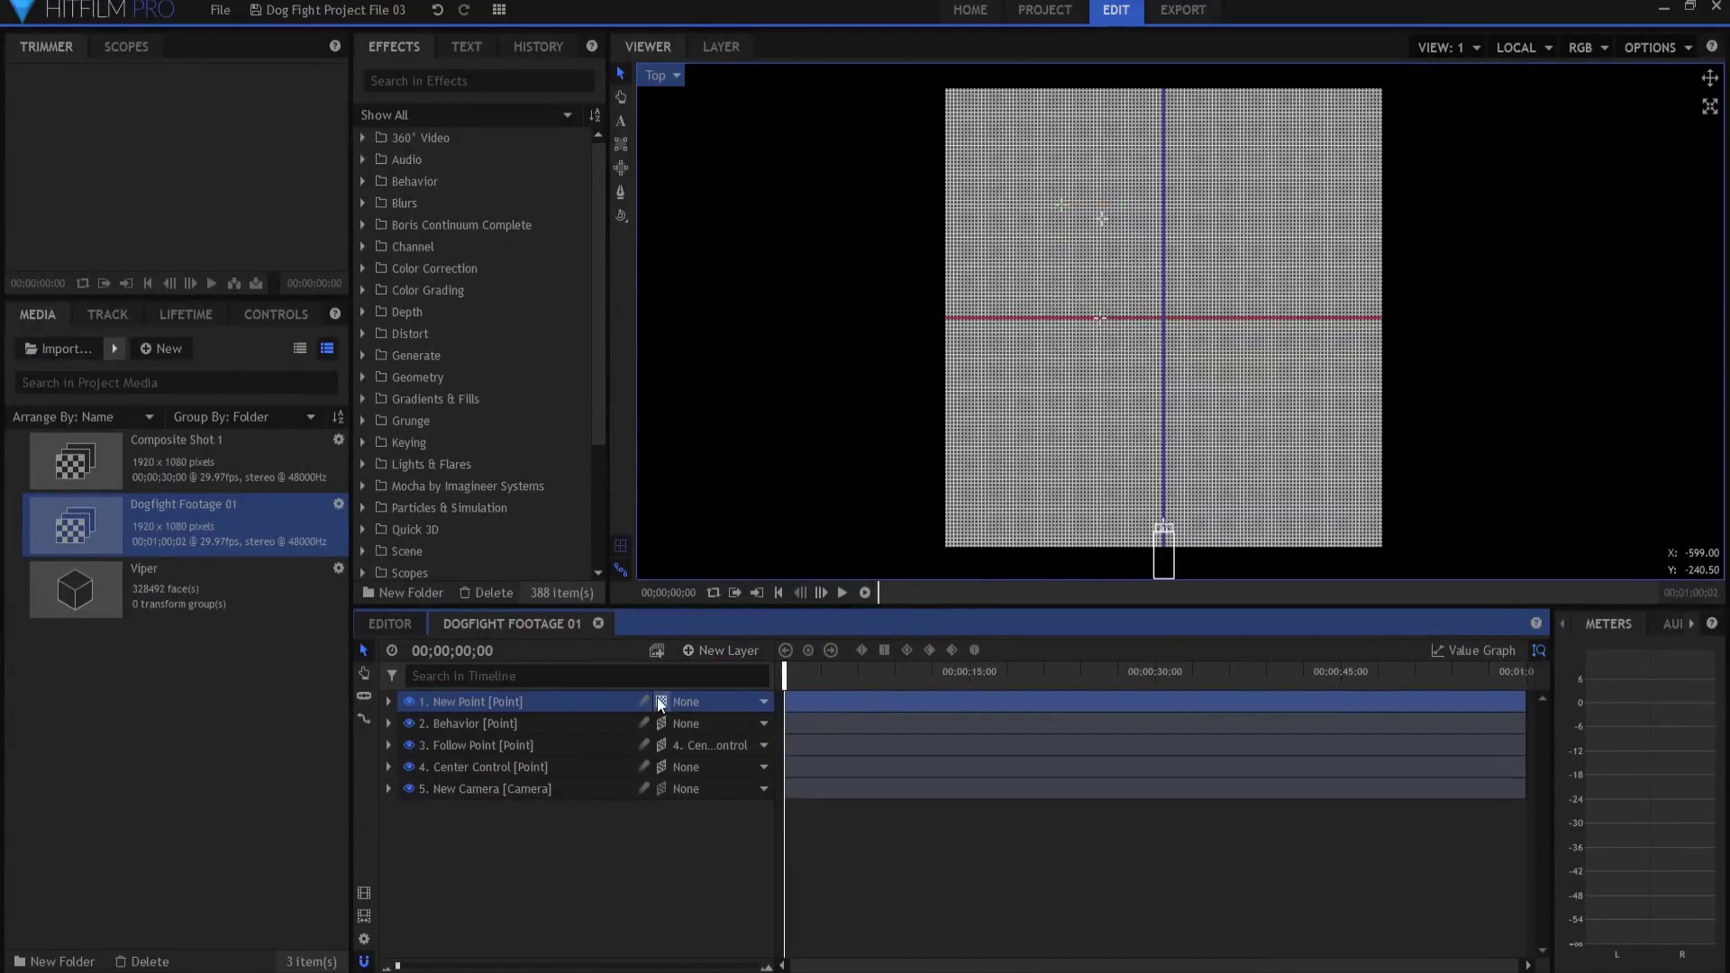
pyautogui.click(479, 701)
pyautogui.doubleClick(478, 701)
pyautogui.write('Chsed Ship')
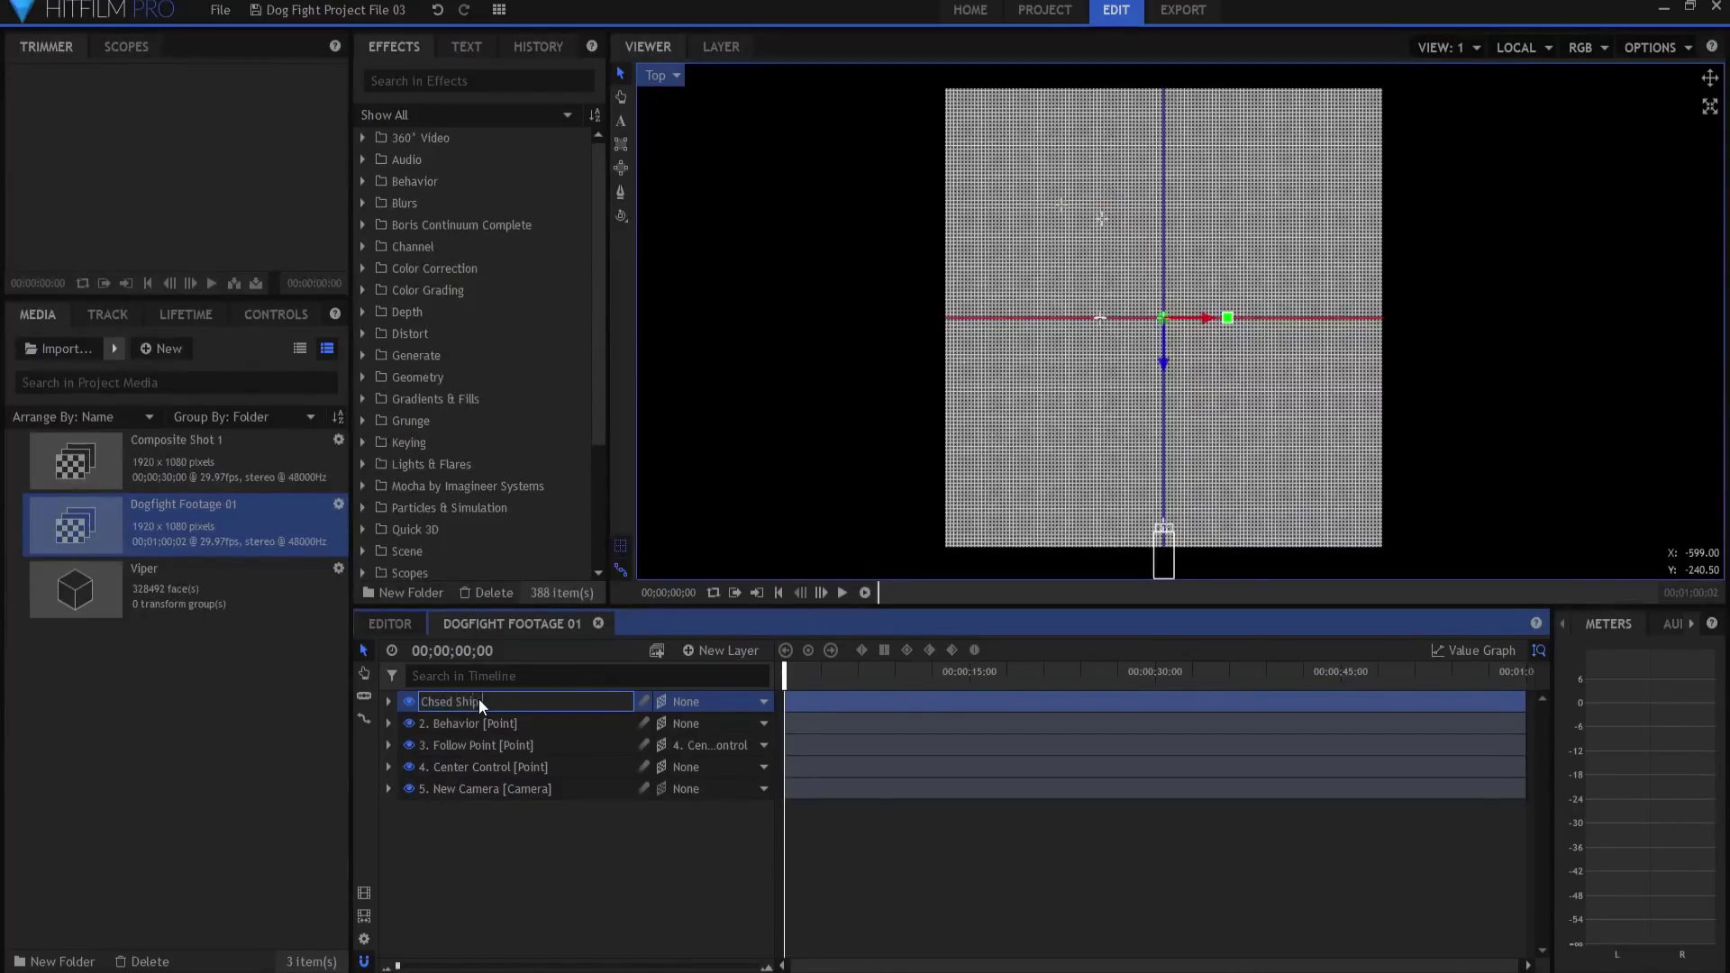
pyautogui.write(' Position')
pyautogui.press('Return')
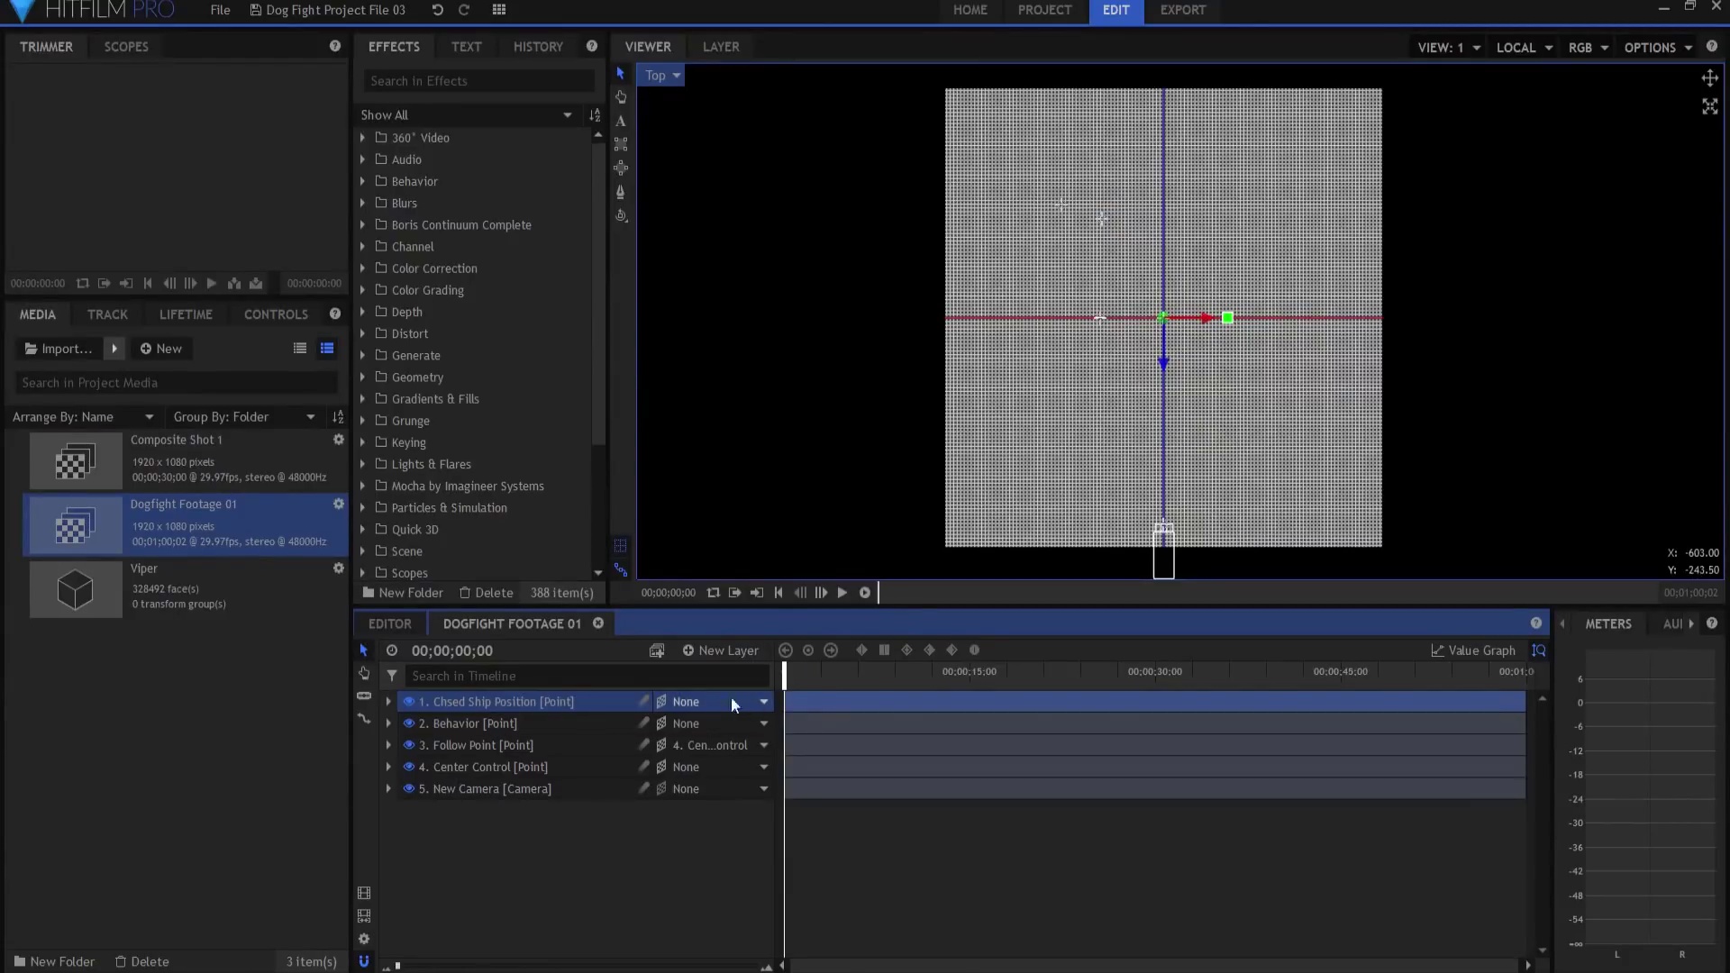
# - Parent Chsed Ship Position to Behavior and set its X and Z position to 0, leaving the layer collapsed
pyautogui.click(690, 699)
pyautogui.click(719, 741)
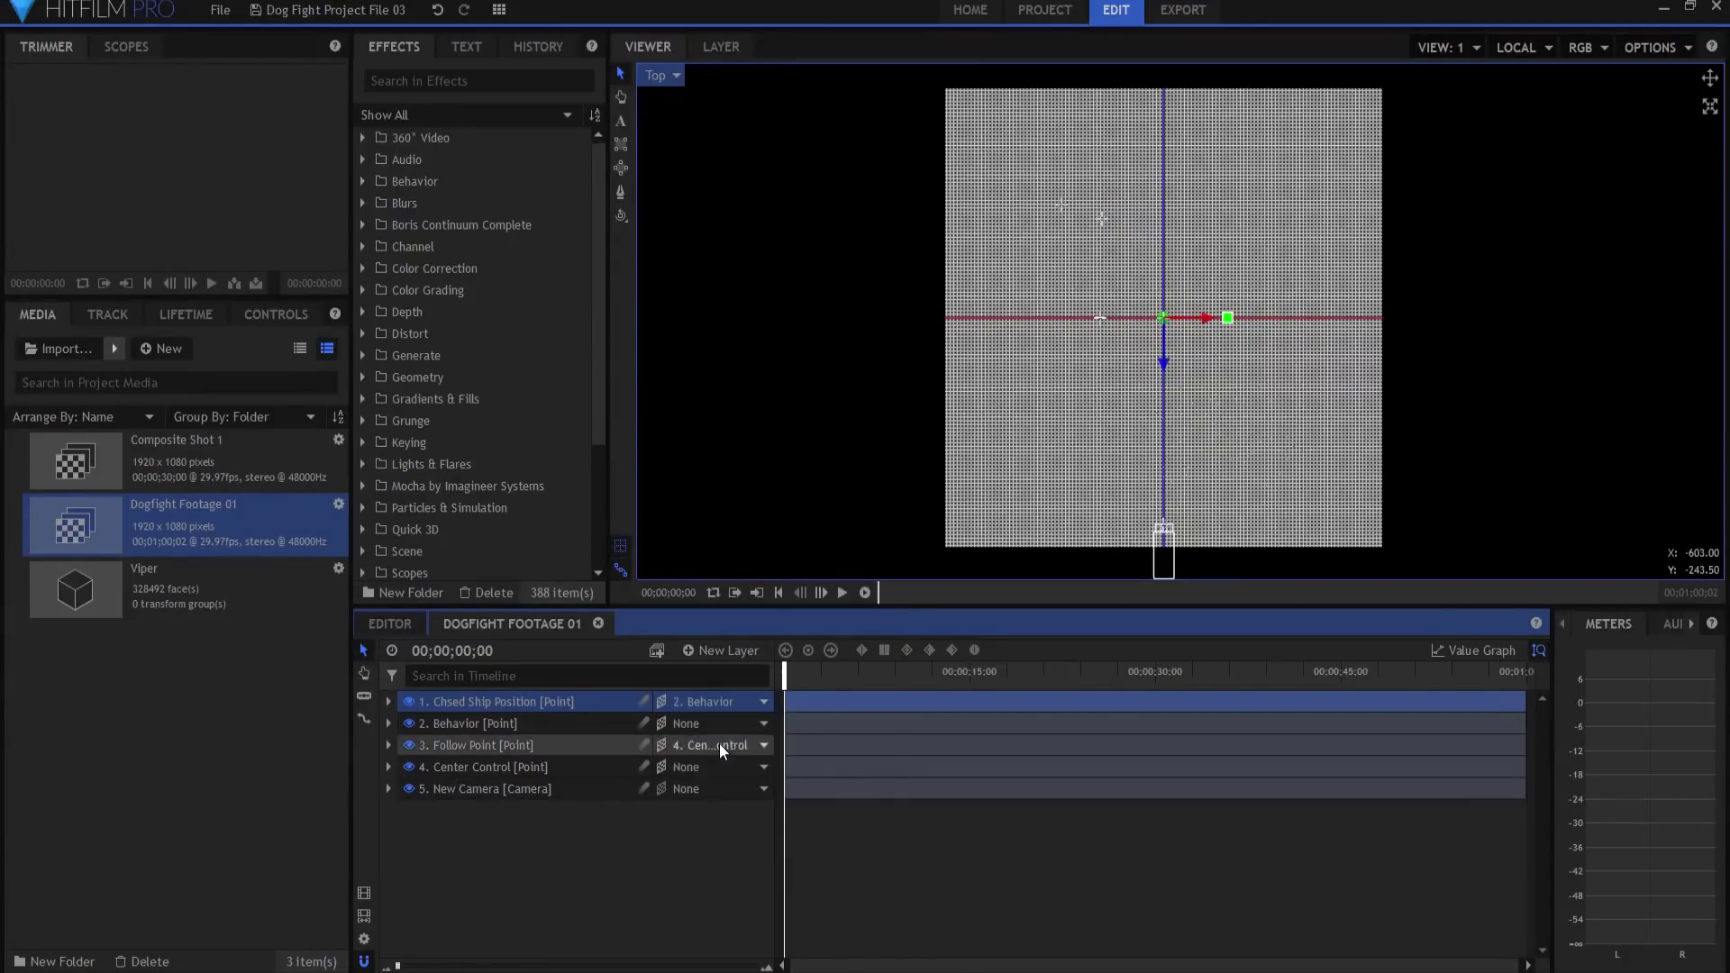
pyautogui.click(387, 700)
pyautogui.click(406, 721)
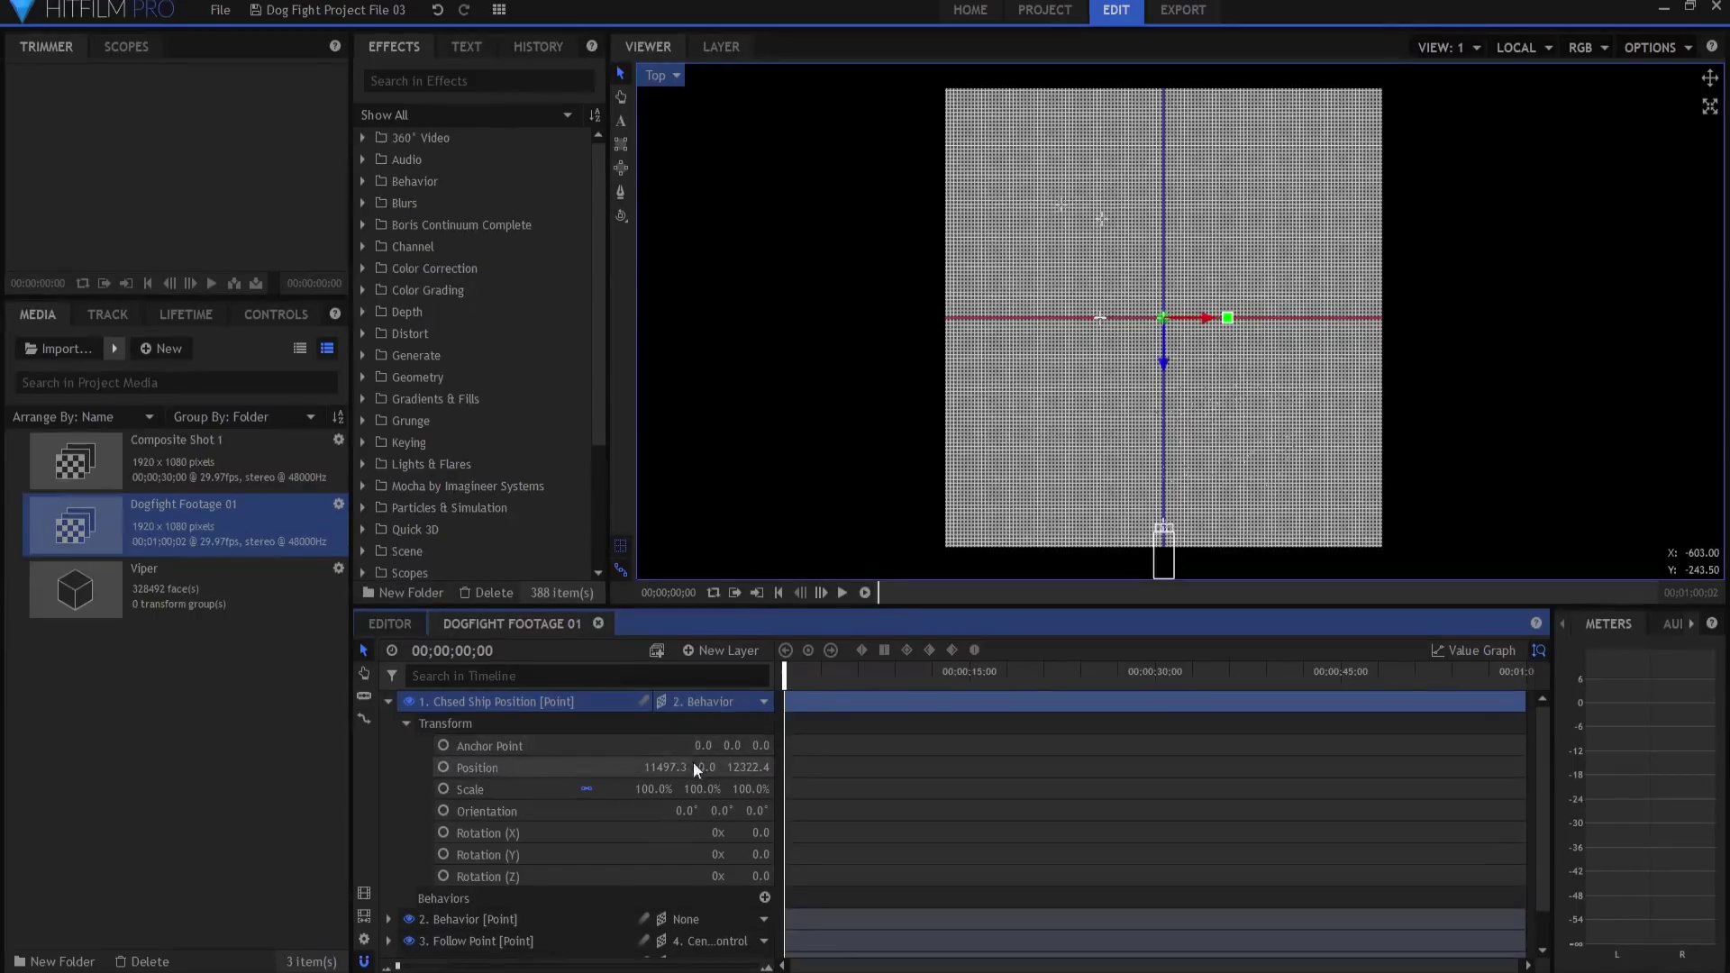
pyautogui.click(660, 766)
pyautogui.write('0')
pyautogui.press('Tab')
pyautogui.press('Tab')
pyautogui.write('0')
pyautogui.press('Return')
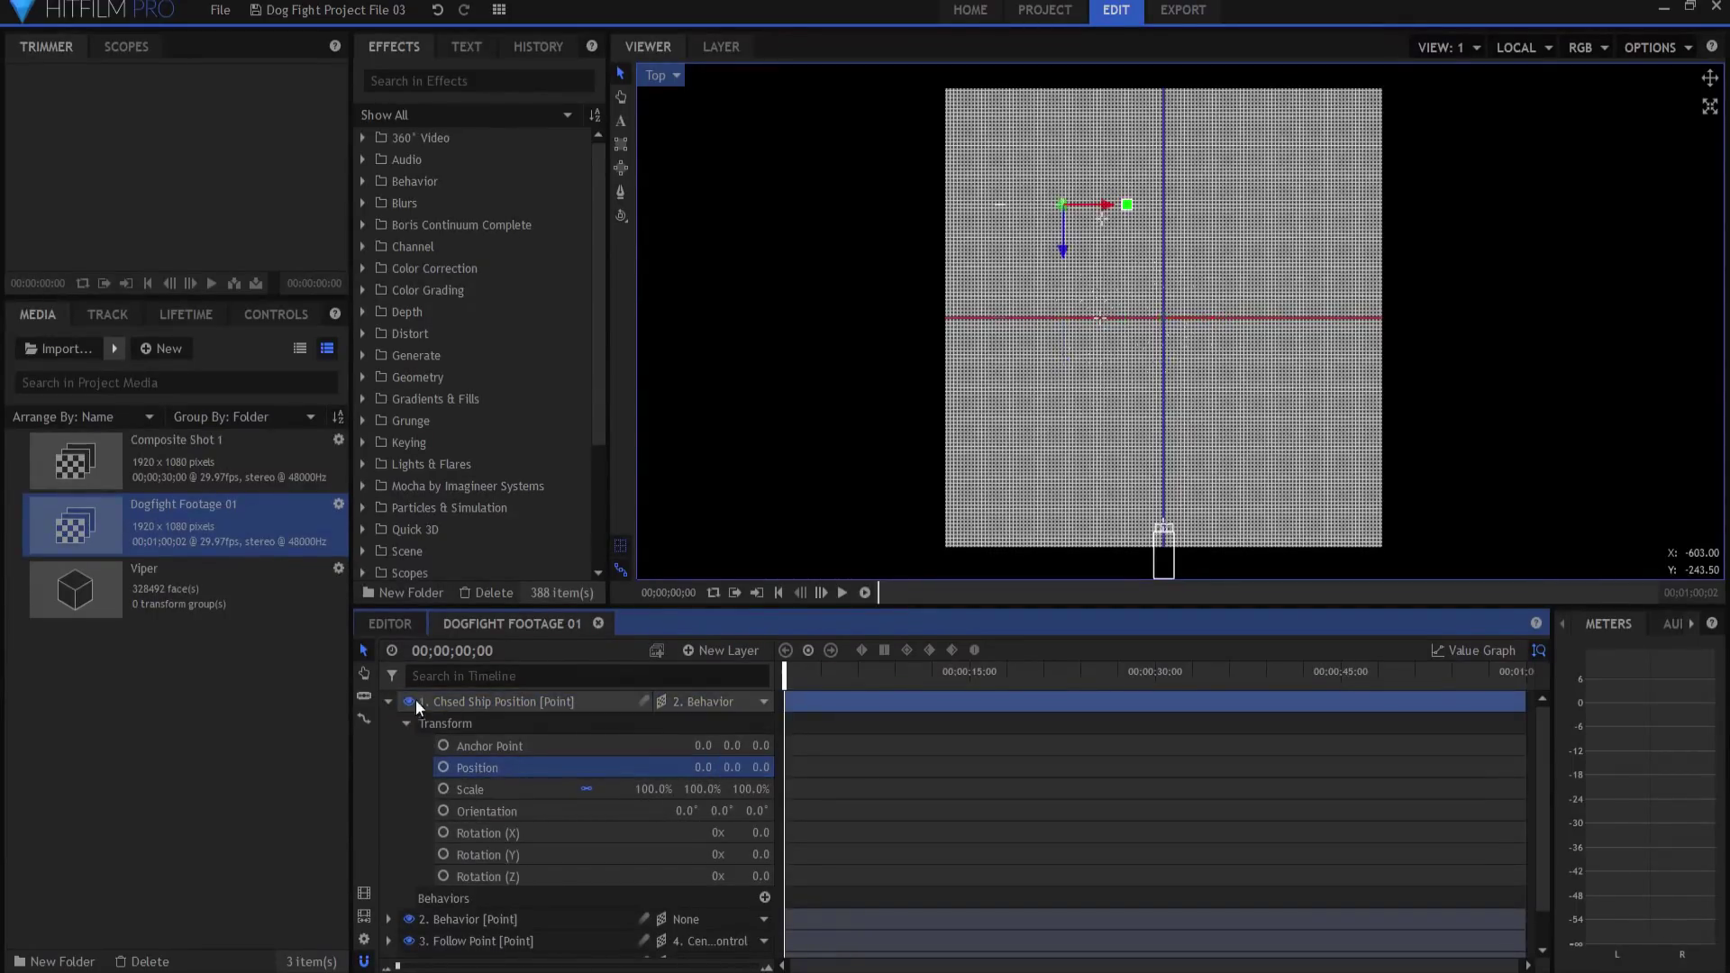
pyautogui.click(390, 700)
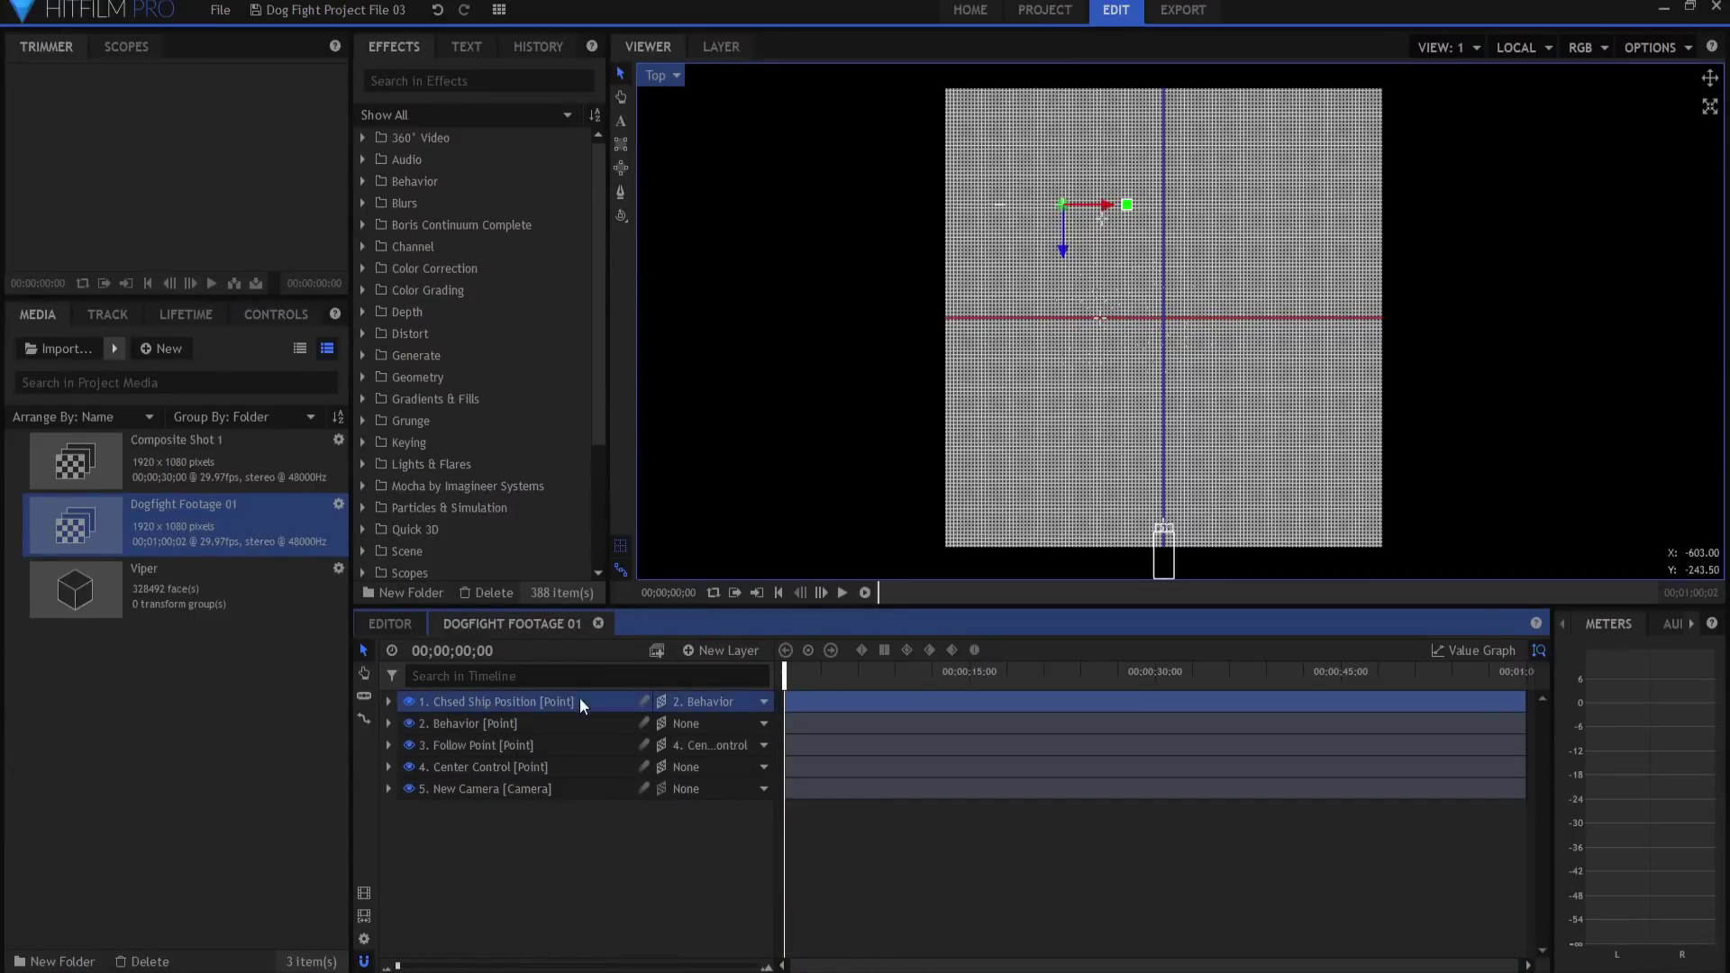
# - Play back the points' motion in the Top view, and stop the preview
pyautogui.click(843, 594)
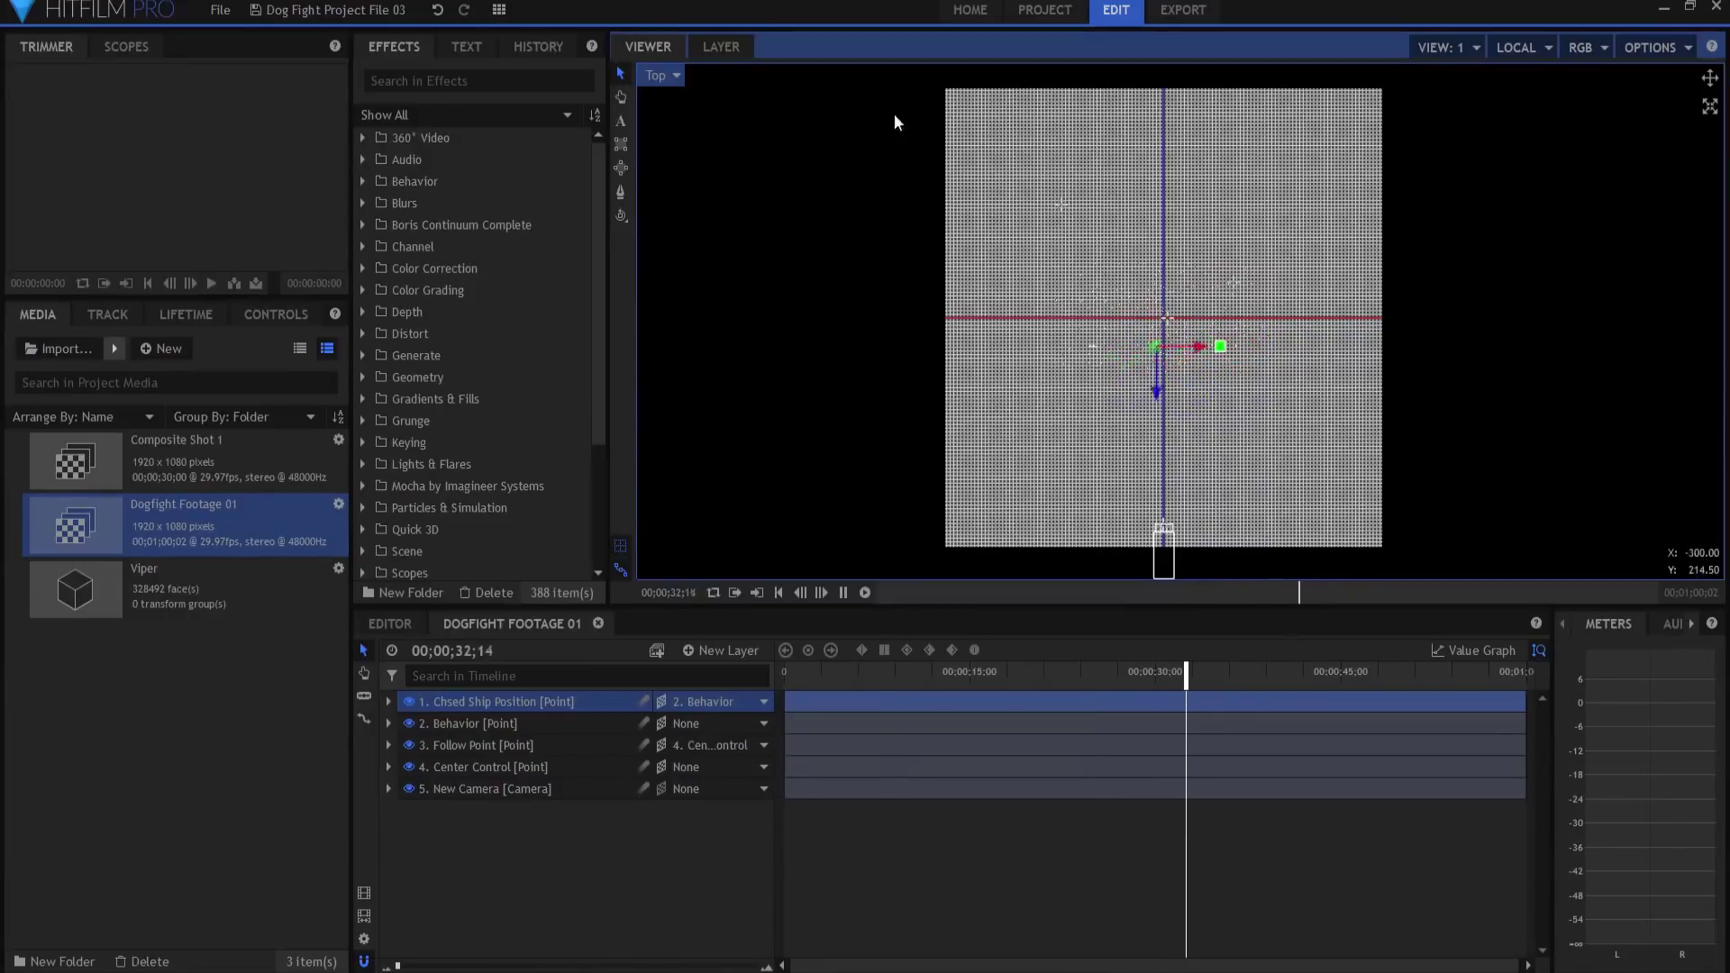
pyautogui.click(656, 873)
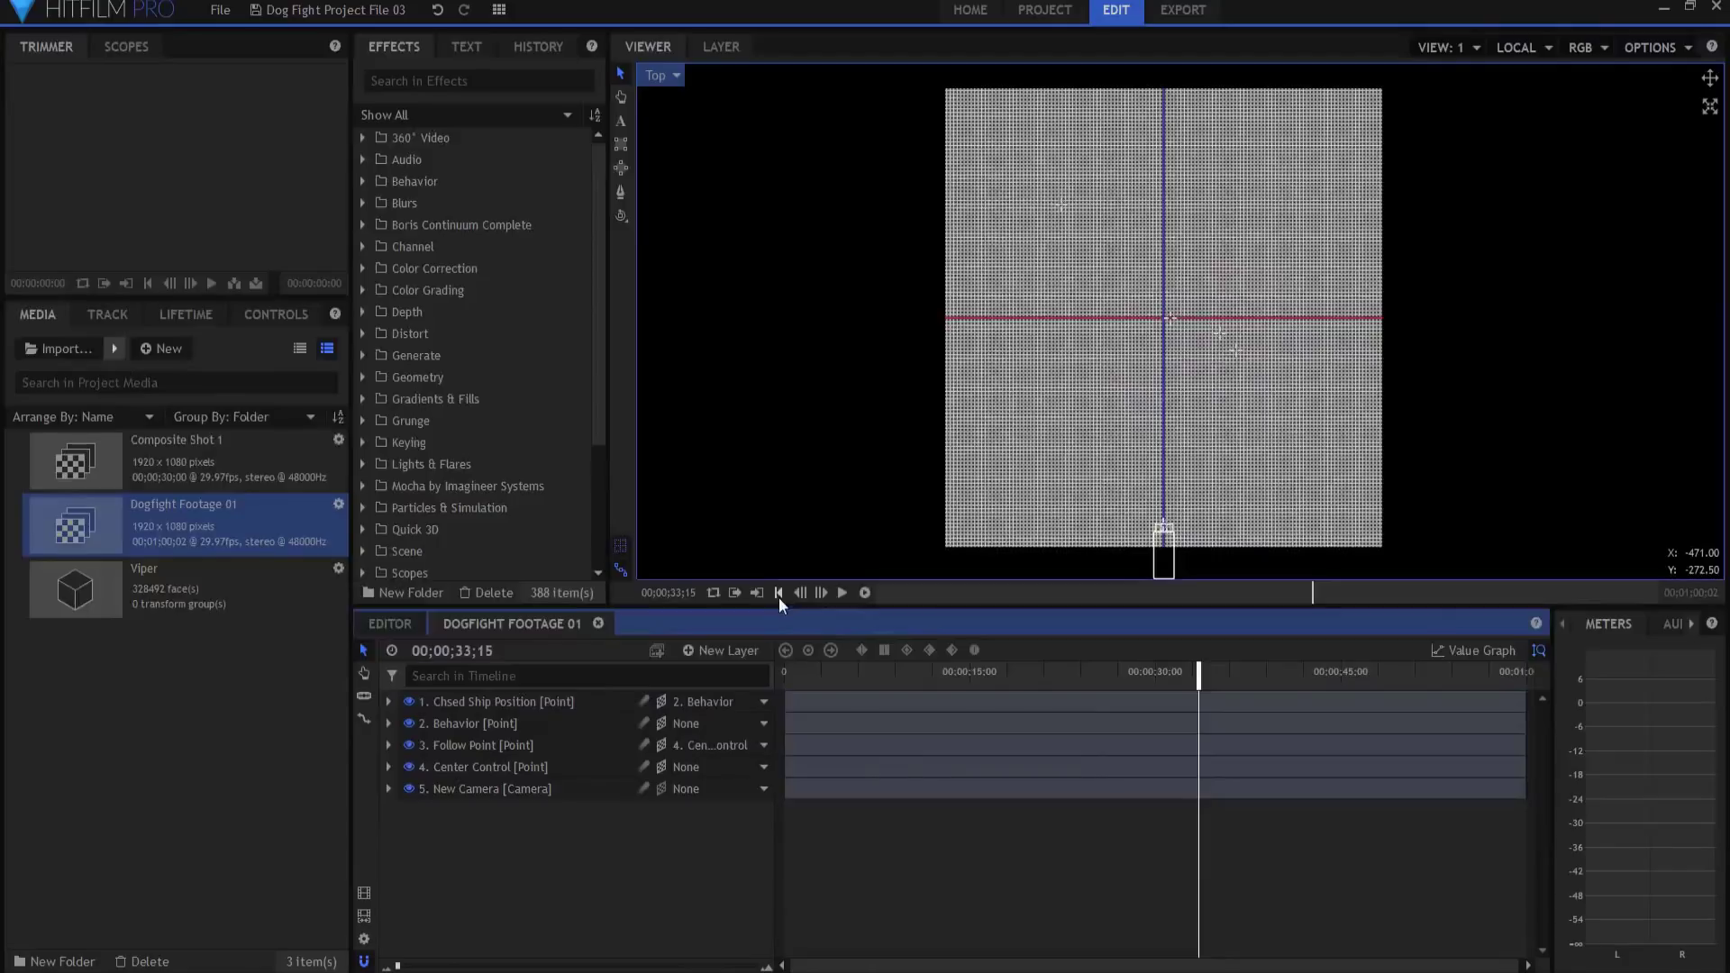
pyautogui.click(778, 597)
# - Switch the viewer to Active Camera, preview the motion of Chsed Ship Position, and return to the first frame
pyautogui.click(661, 80)
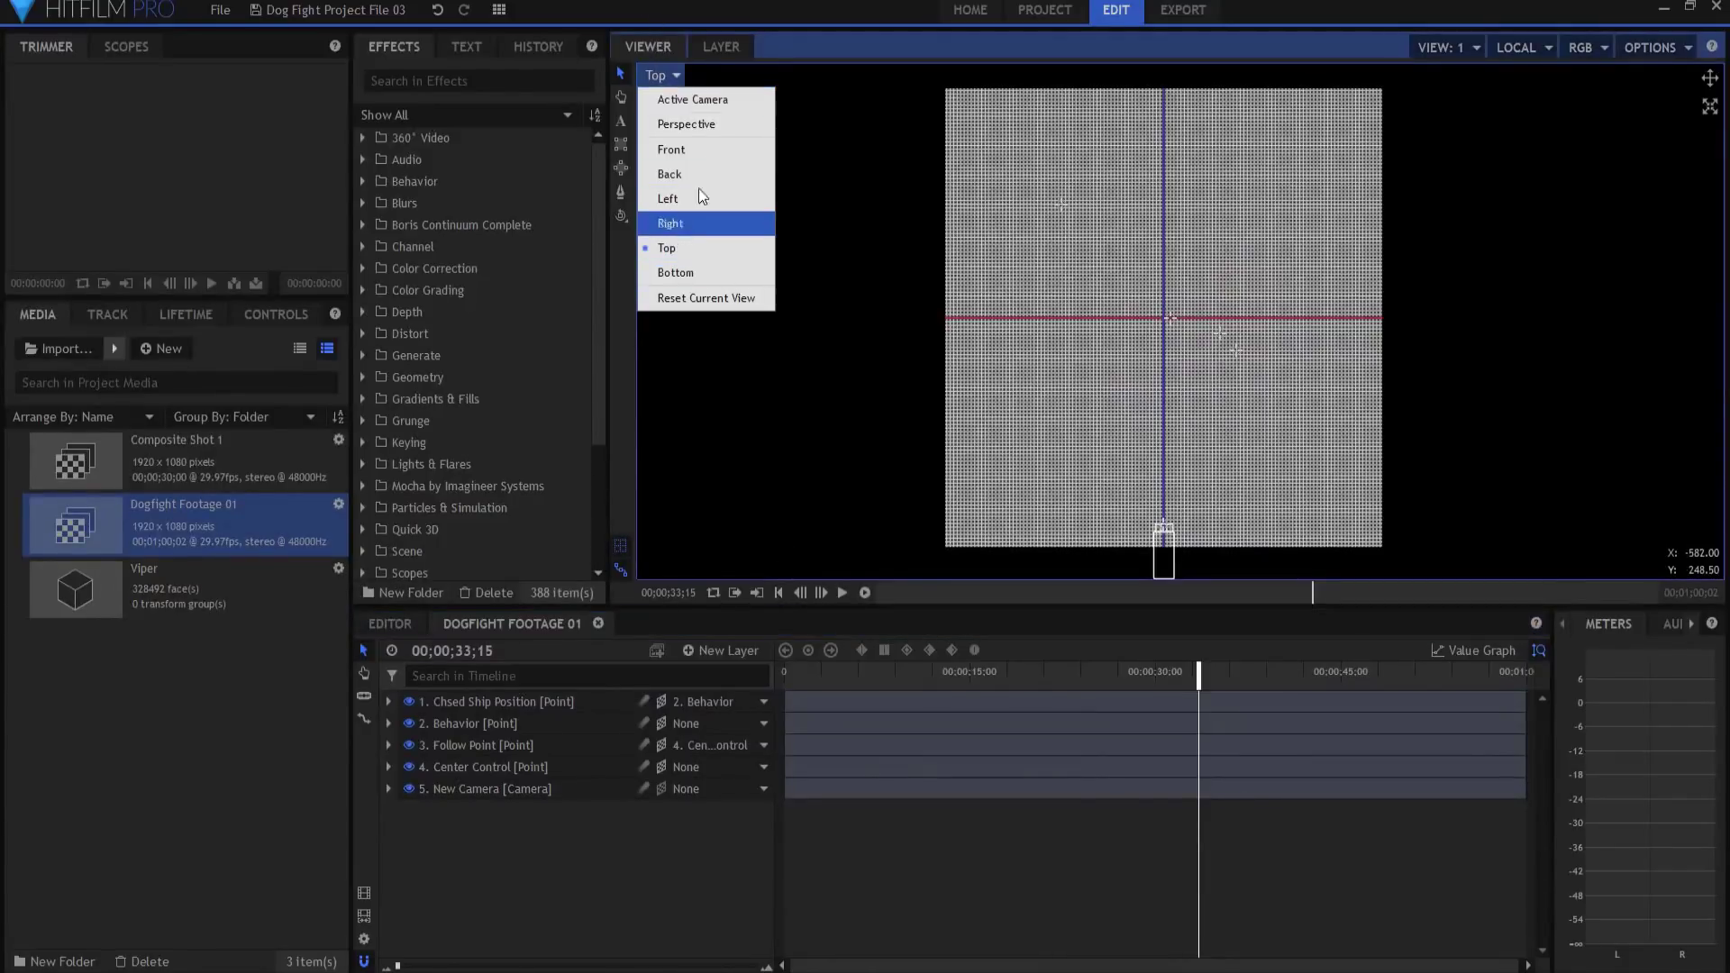
pyautogui.click(690, 101)
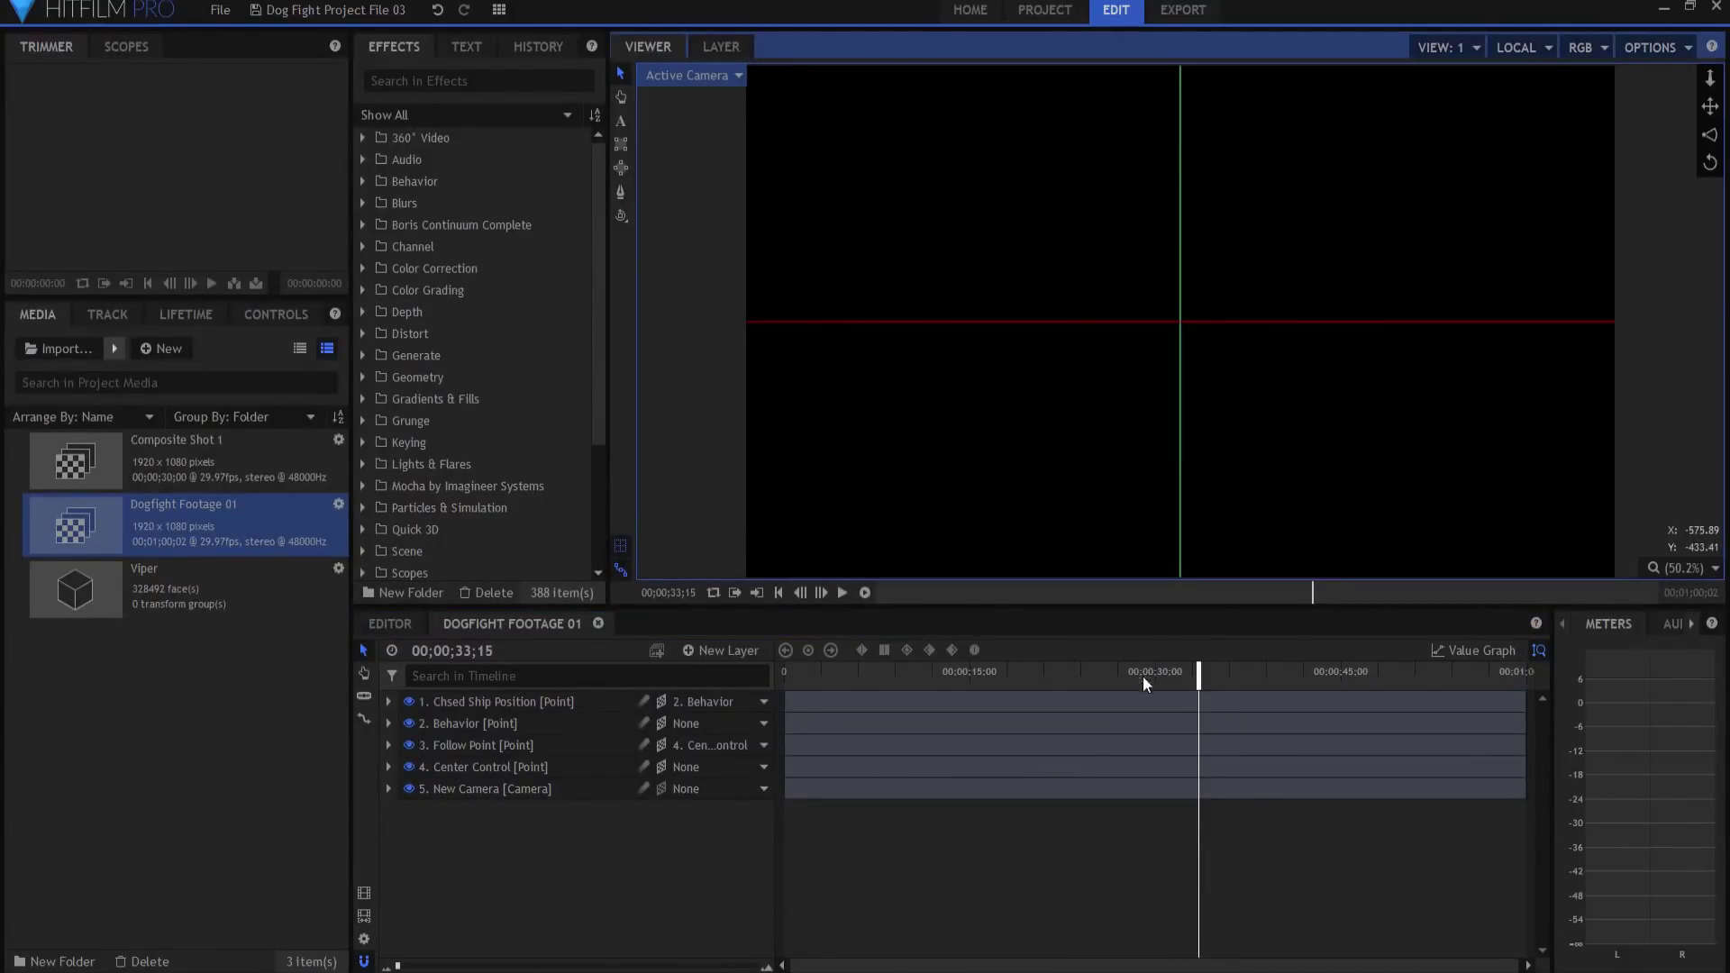
pyautogui.moveTo(1199, 679); pyautogui.dragTo(1220, 676)
pyautogui.click(513, 705)
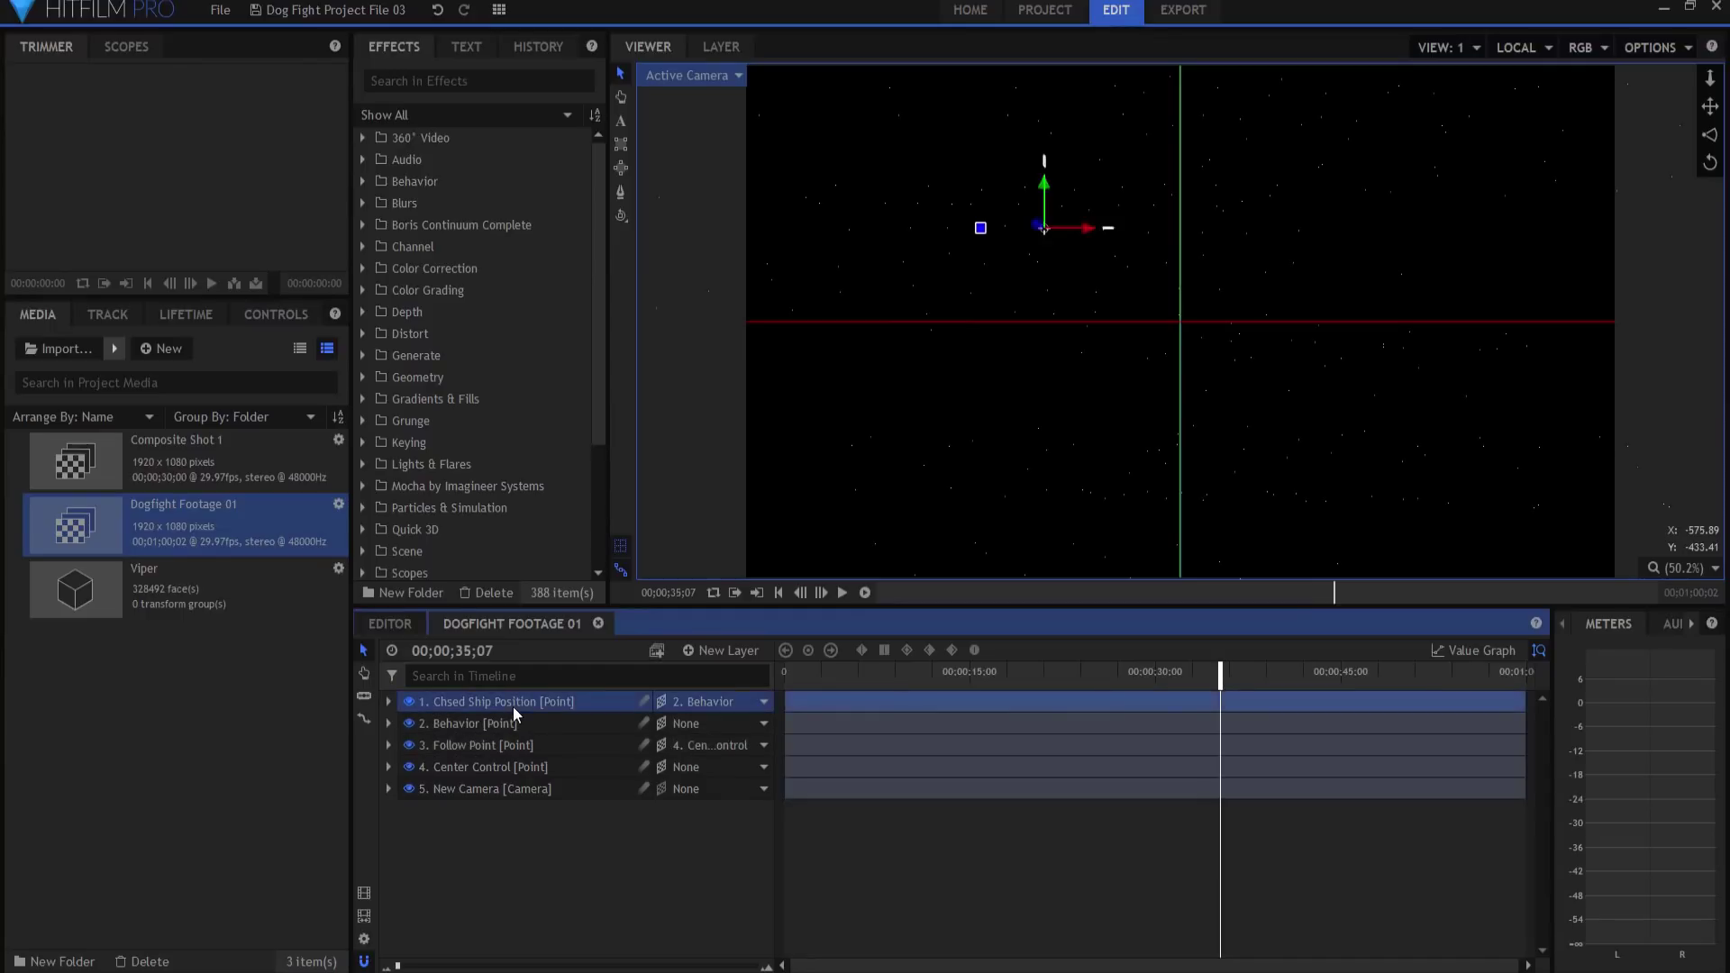
pyautogui.moveTo(1219, 672); pyautogui.dragTo(784, 686)
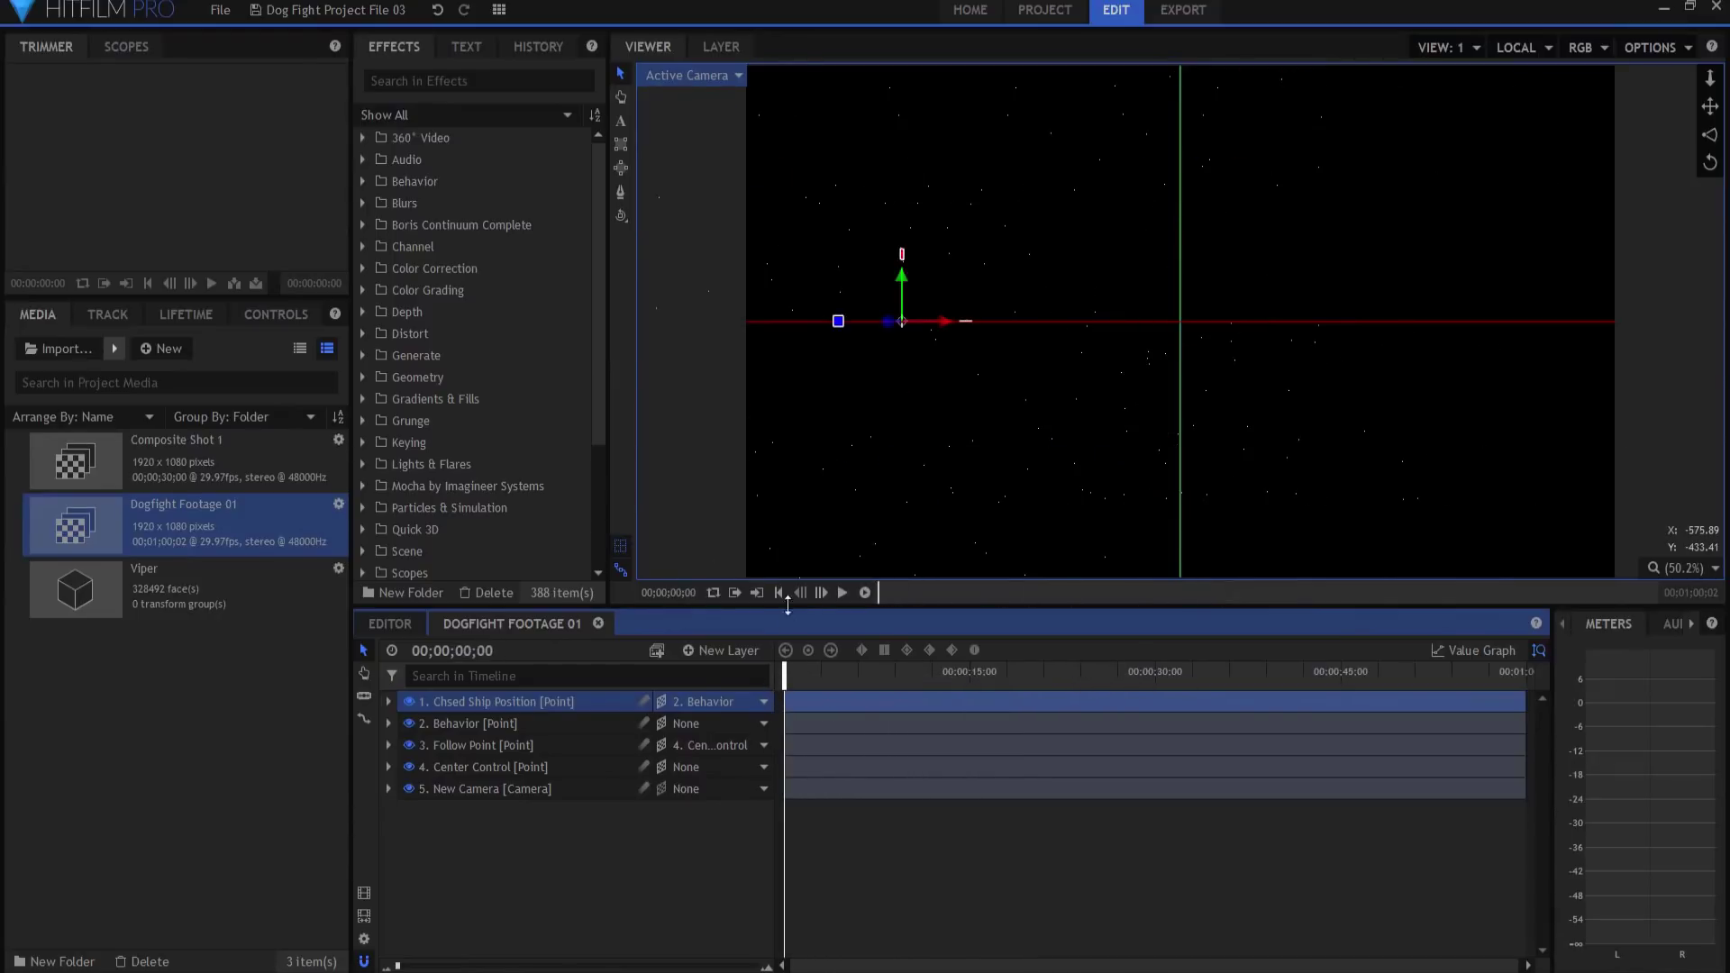
pyautogui.click(845, 593)
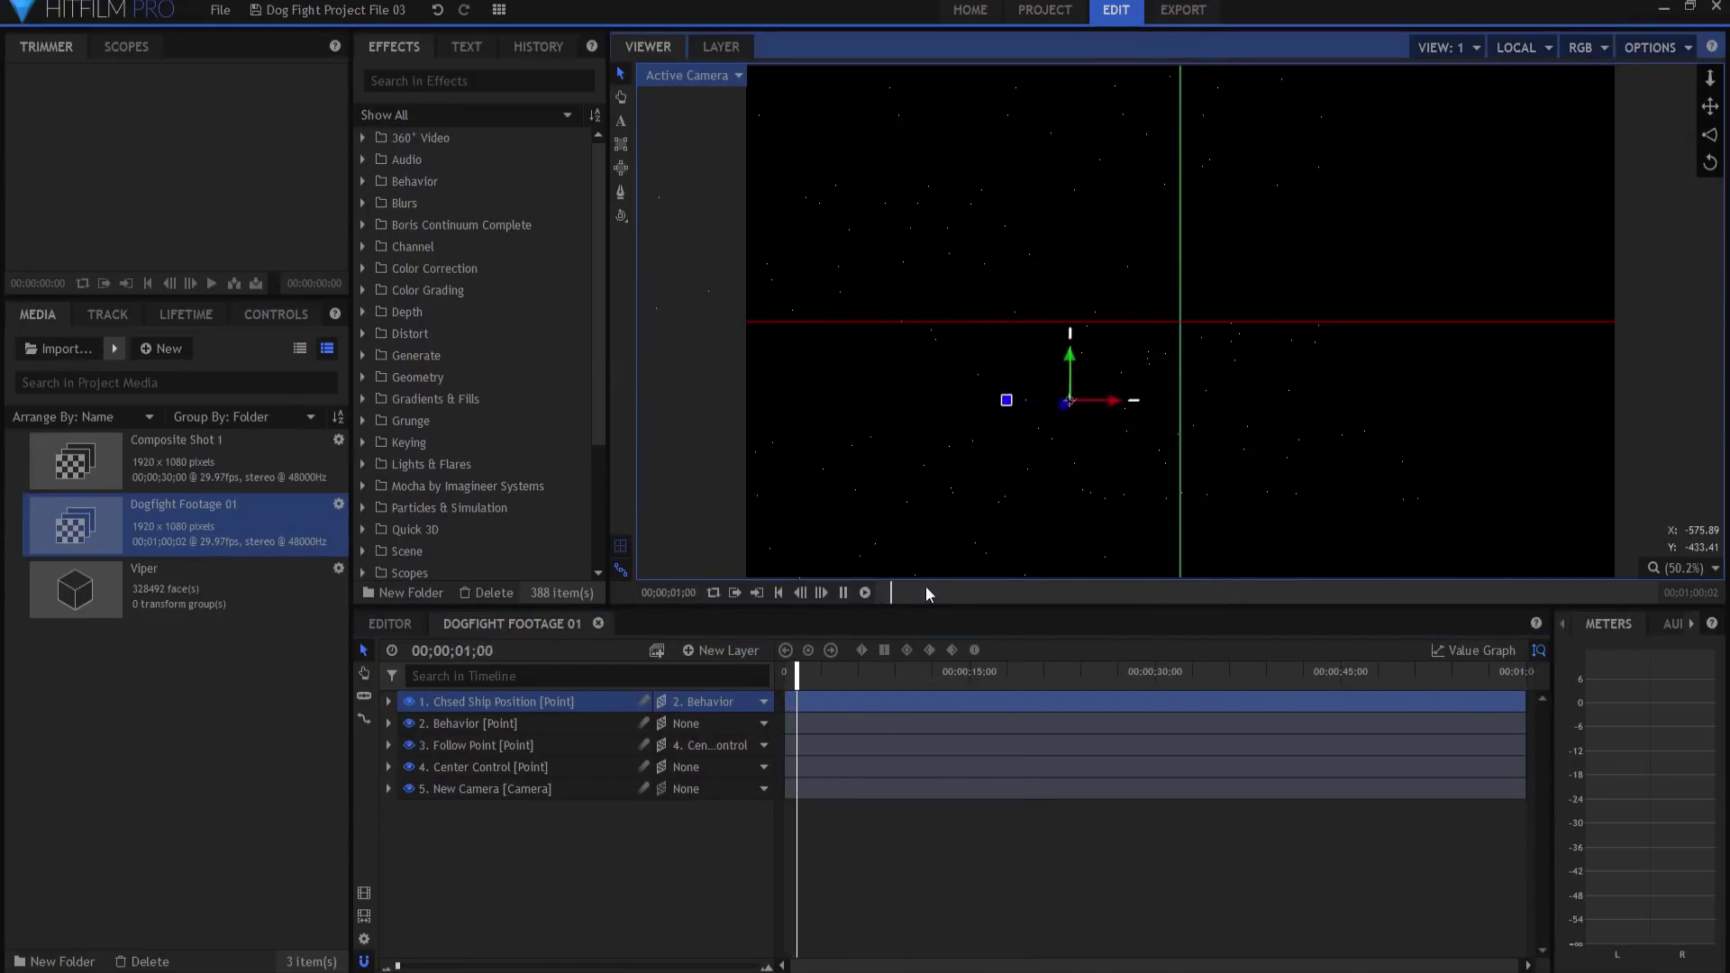
pyautogui.click(842, 592)
pyautogui.click(778, 592)
pyautogui.moveTo(784, 674)
pyautogui.mouseDown()
pyautogui.moveTo(1129, 656)
pyautogui.moveTo(760, 671)
pyautogui.mouseUp()
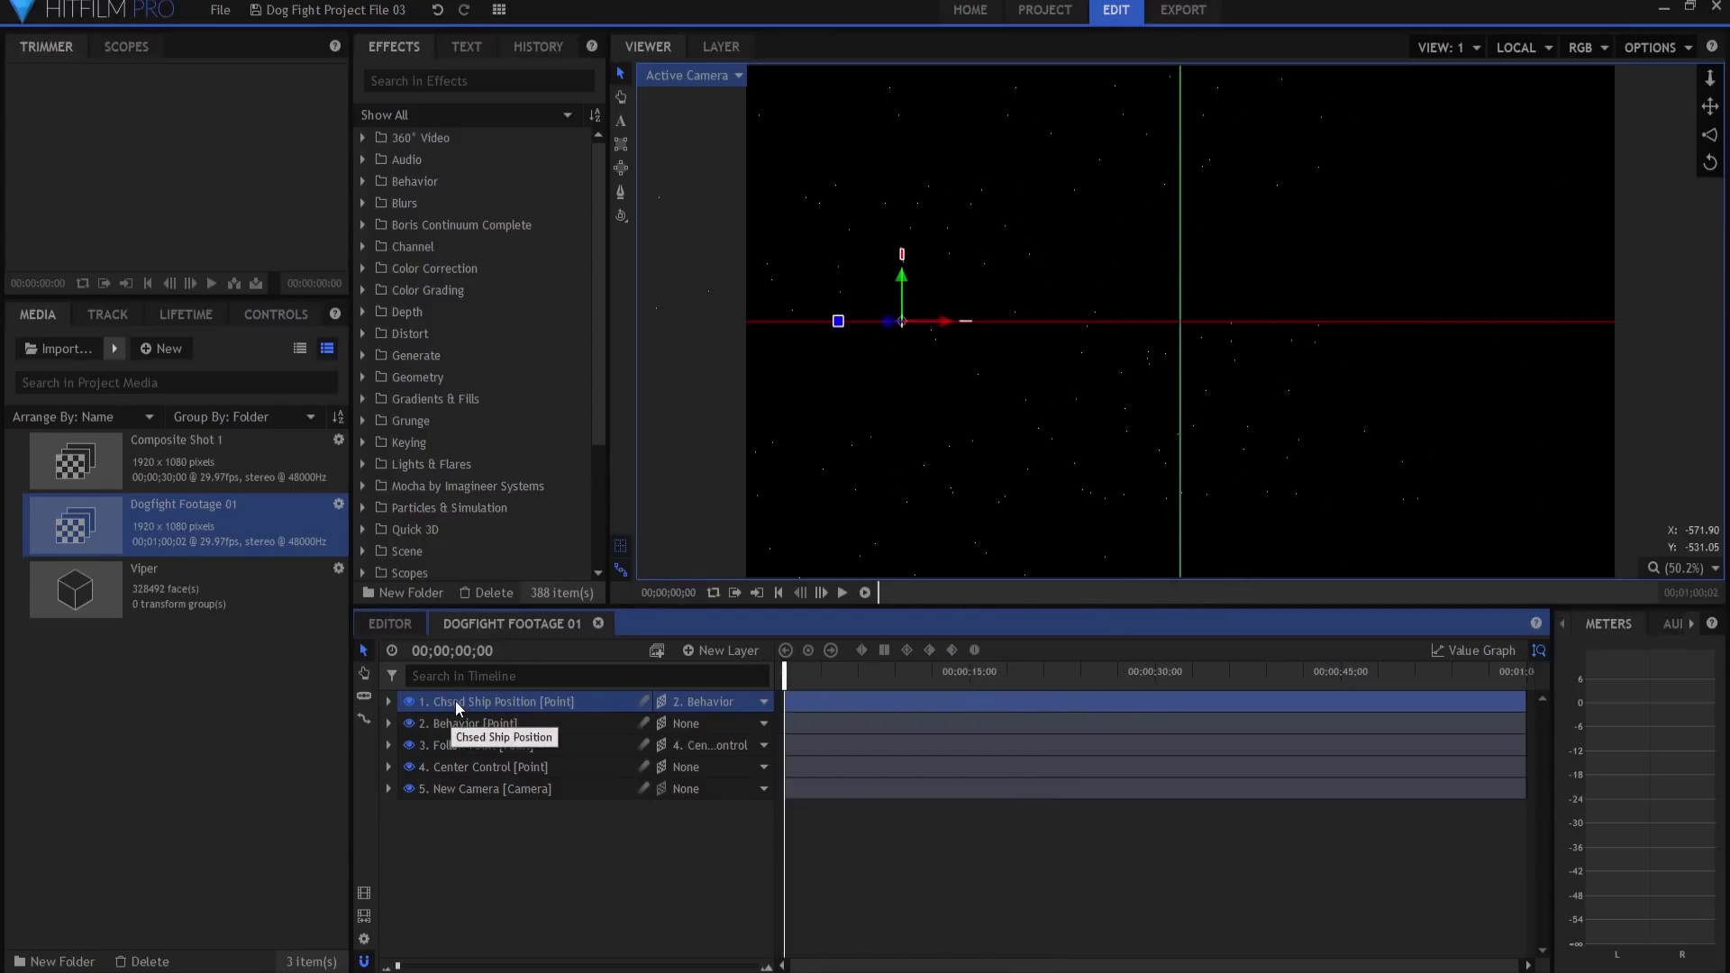
# - Set the alignment of Chsed Ship Position to Towards Layer with Follow Point as the alignment layer
pyautogui.click(265, 312)
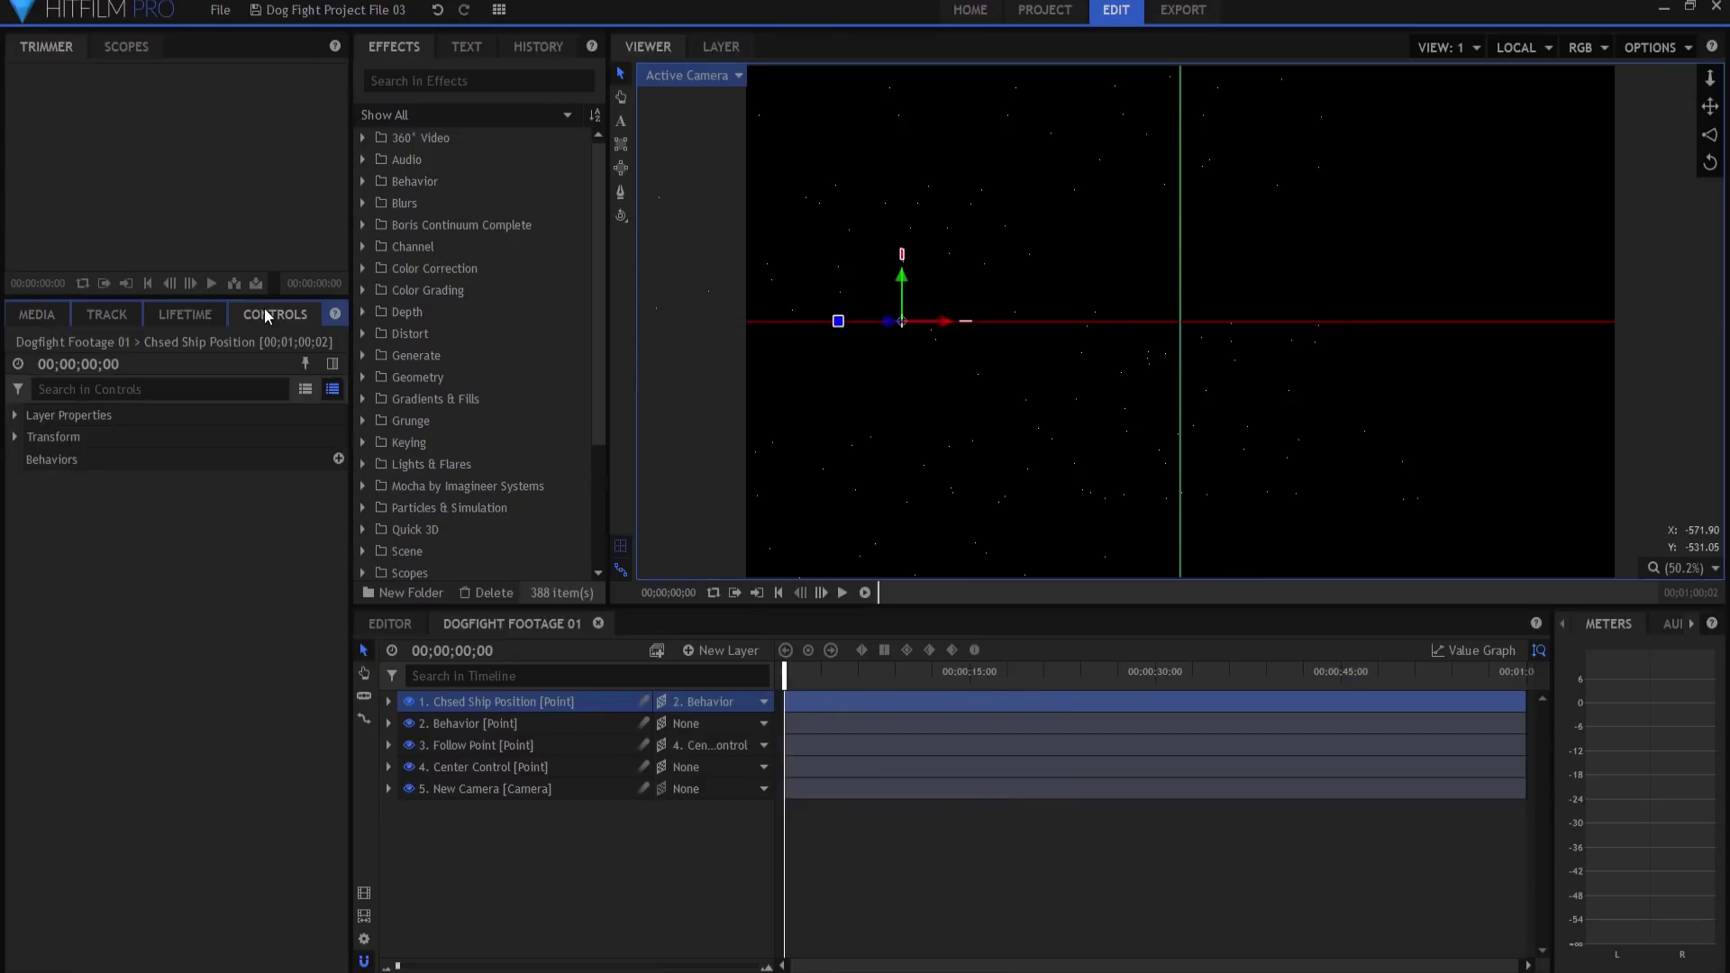
pyautogui.click(15, 416)
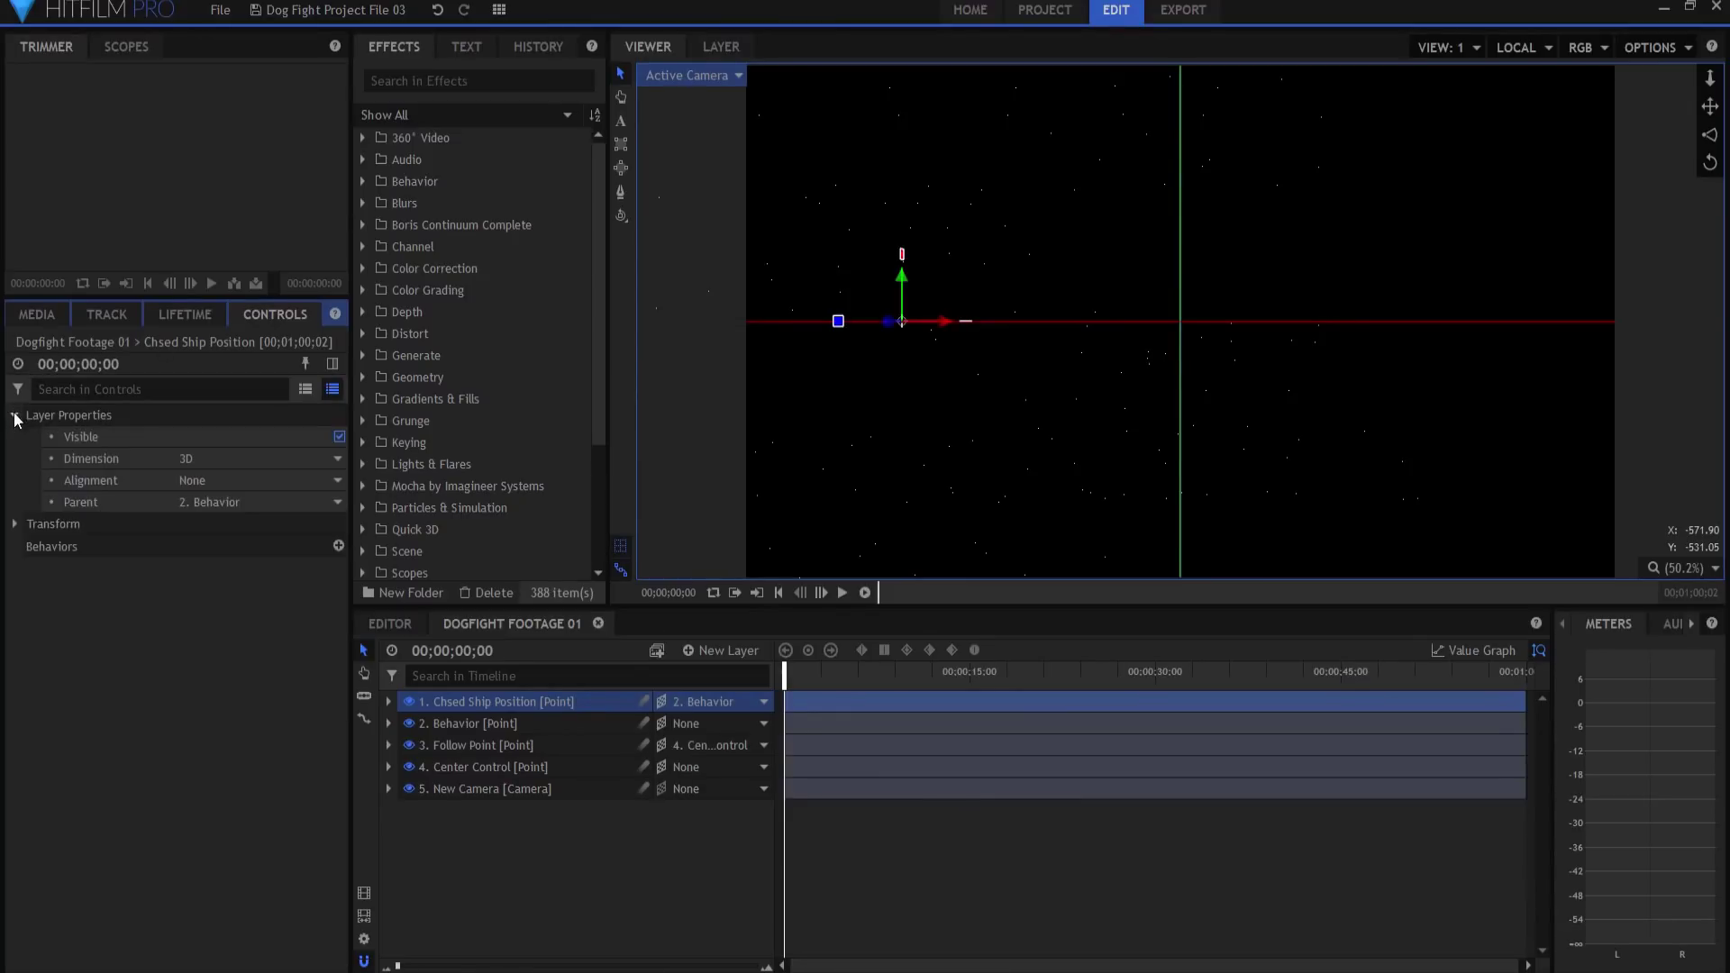
pyautogui.click(240, 486)
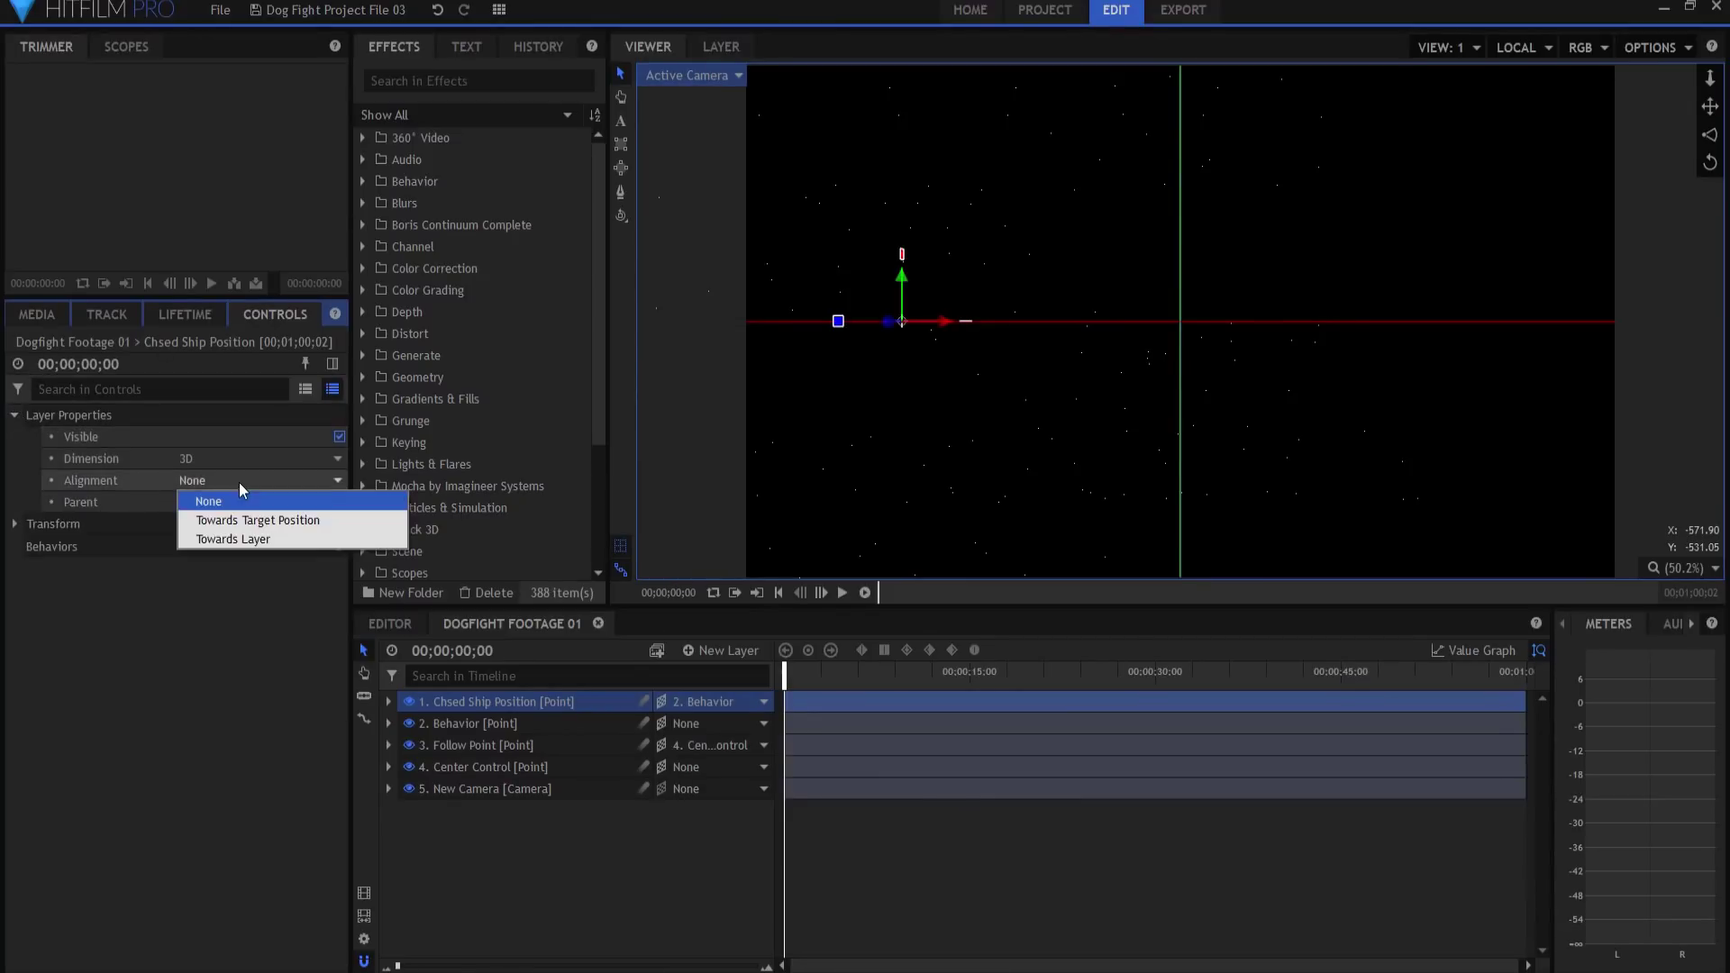
pyautogui.click(240, 536)
pyautogui.click(231, 503)
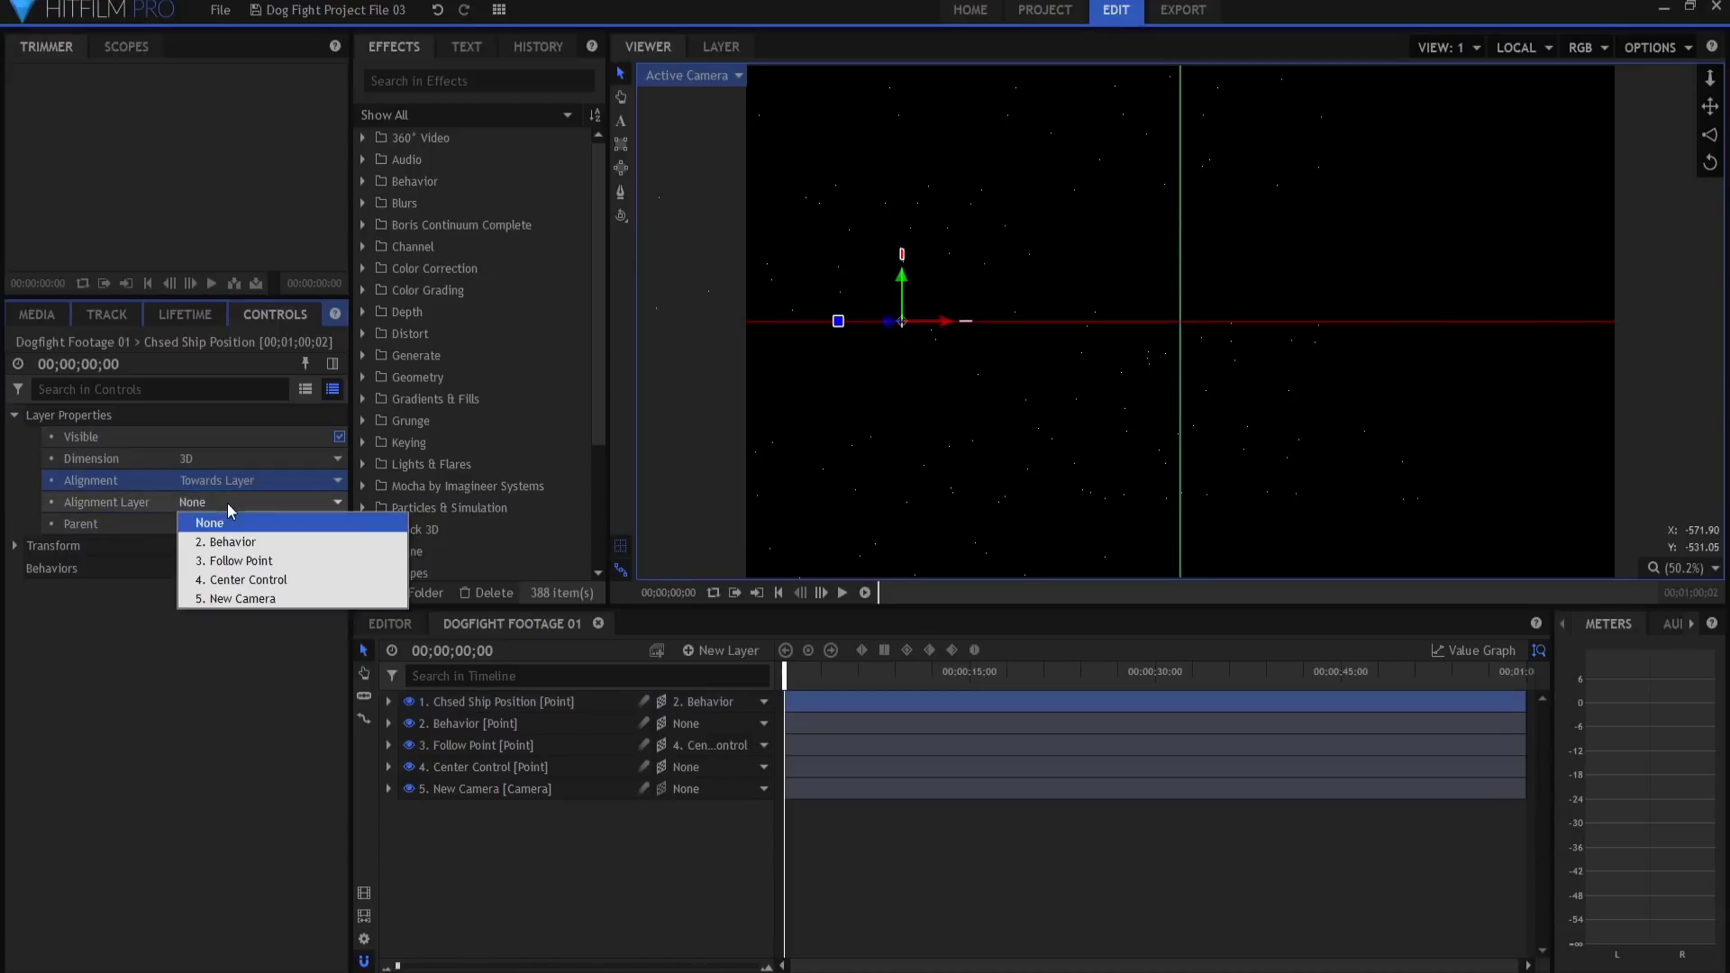
pyautogui.click(242, 561)
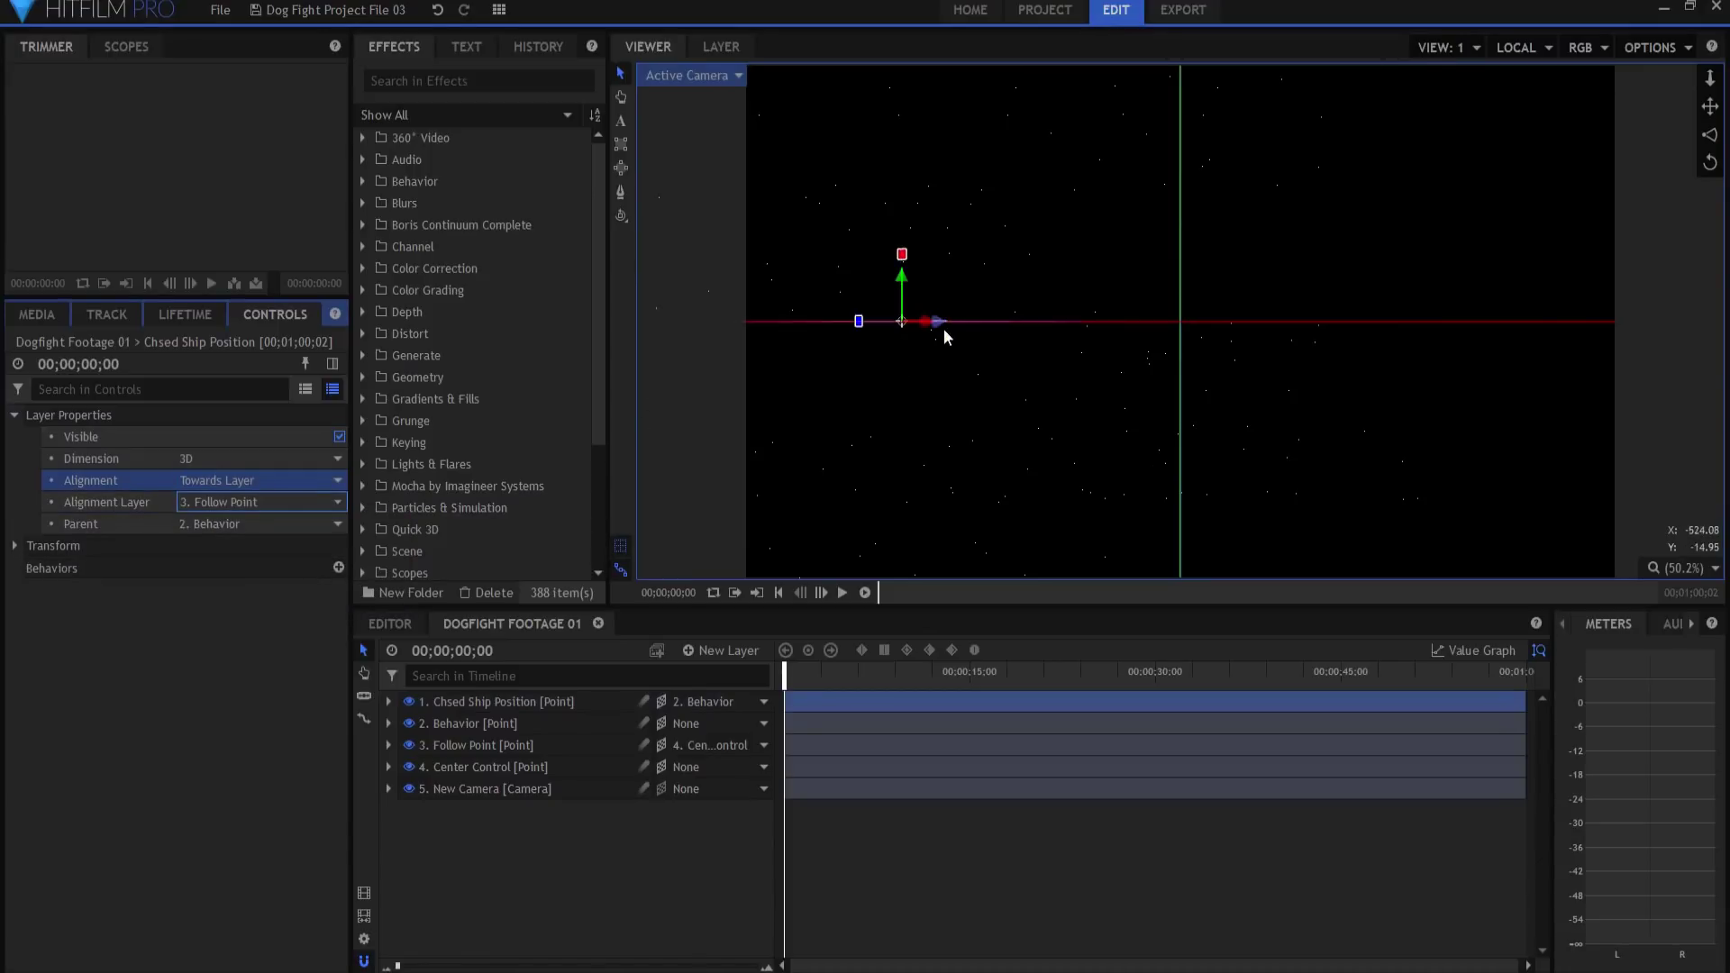
# - Preview how Chsed Ship Position turns along its path, and return to the first frame
pyautogui.click(842, 592)
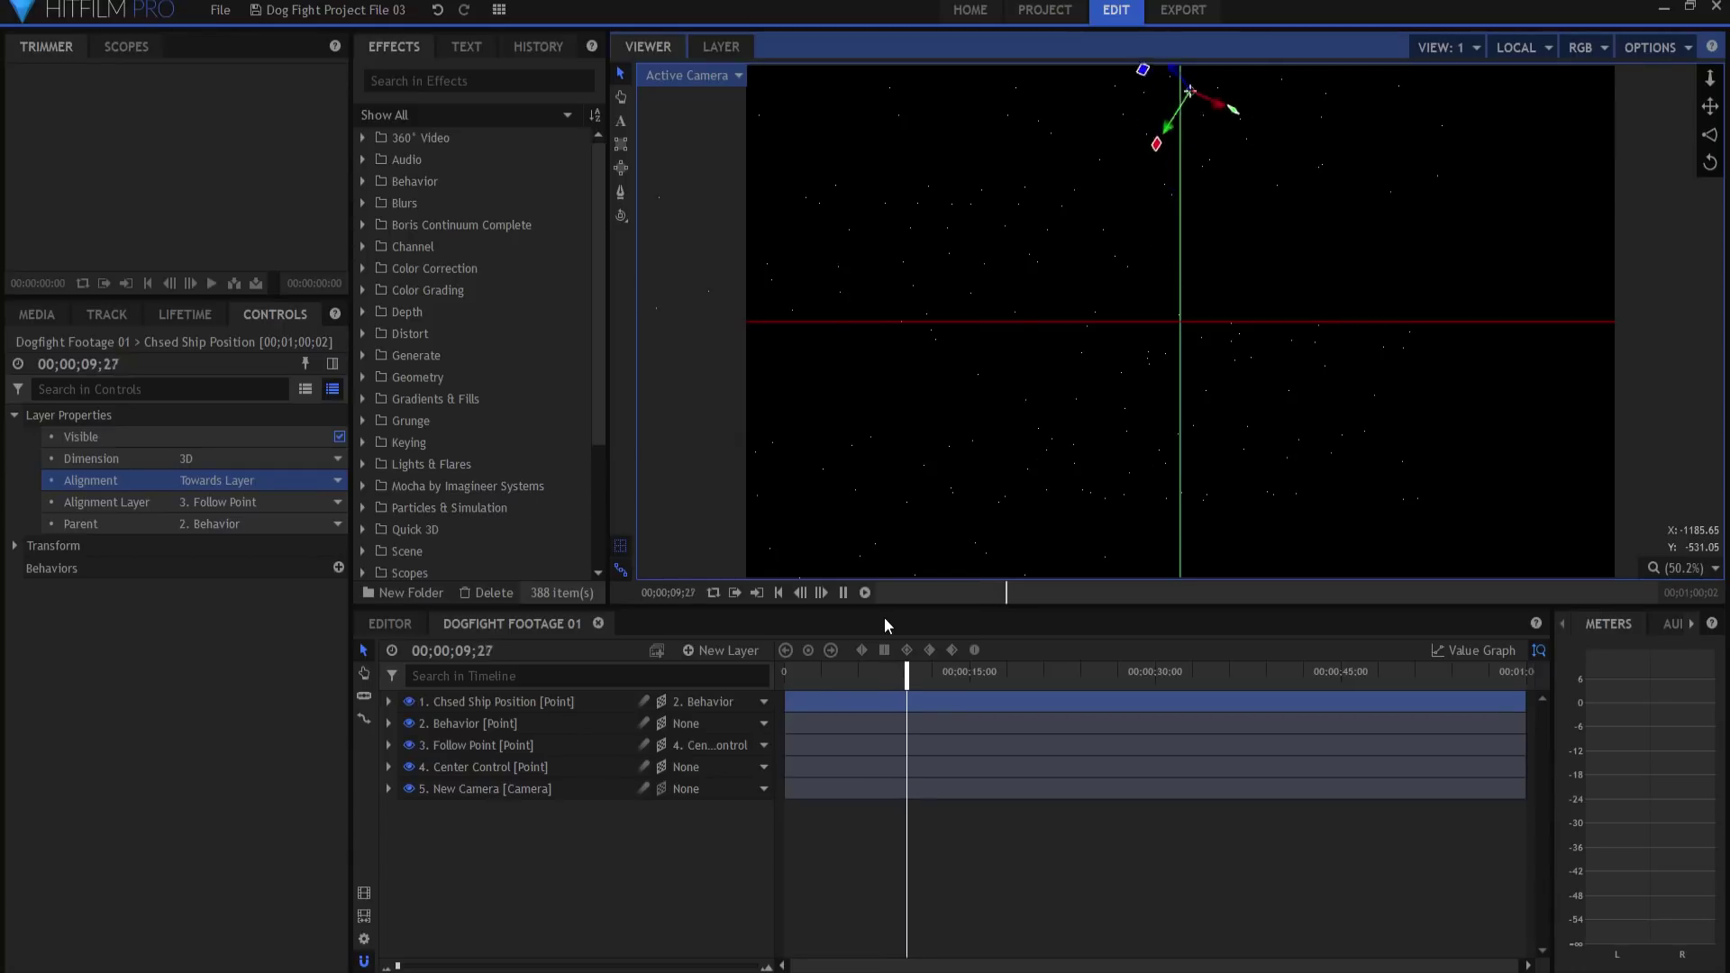
pyautogui.click(842, 592)
pyautogui.click(779, 592)
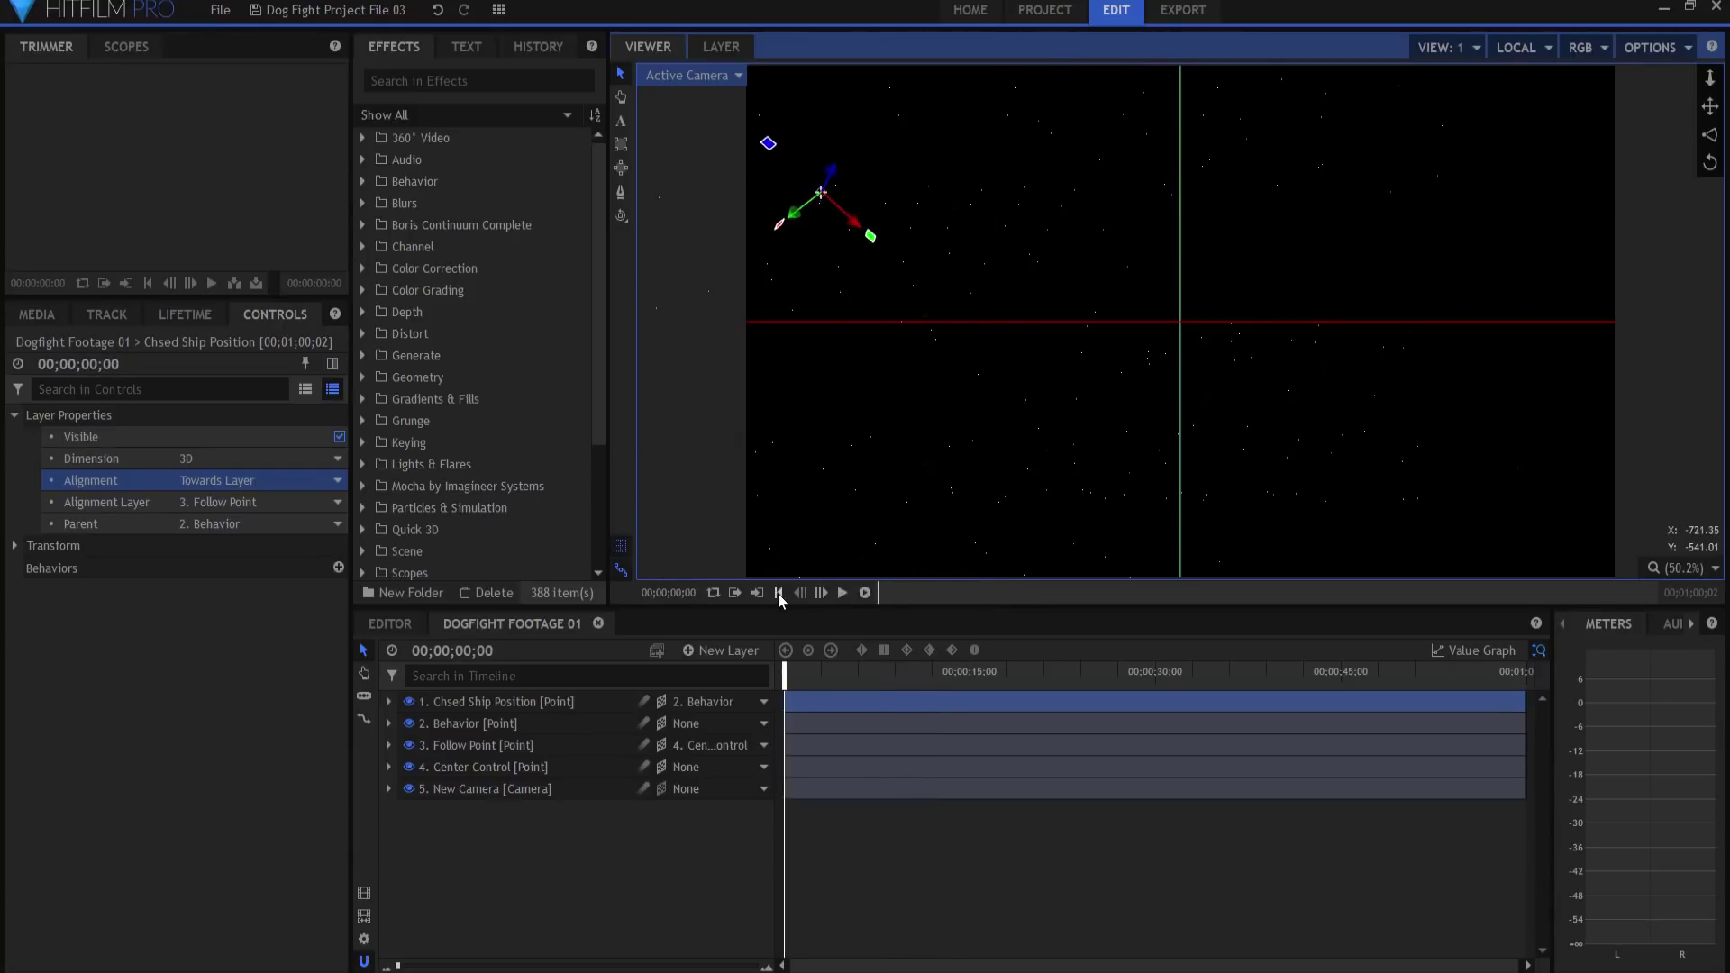
# - Open the 3D model properties of Viper, orbit the model to inspect its orientation, and close the properties
pyautogui.click(37, 314)
pyautogui.click(110, 594)
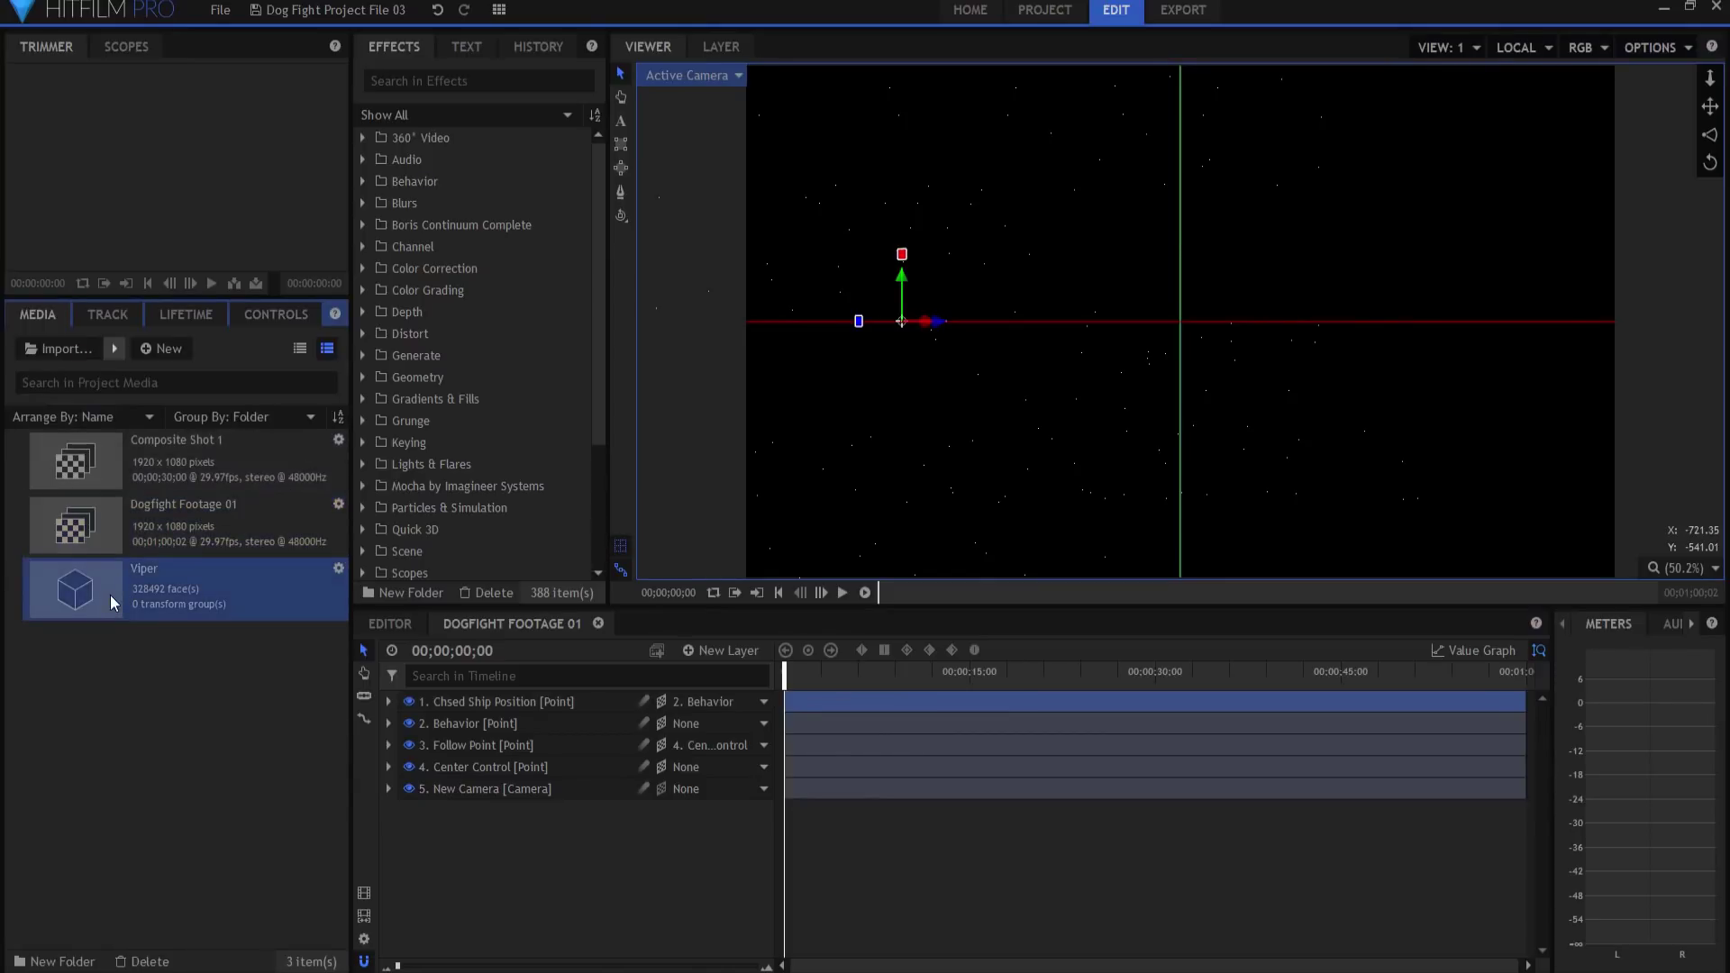
pyautogui.rightClick(112, 580)
pyautogui.click(174, 826)
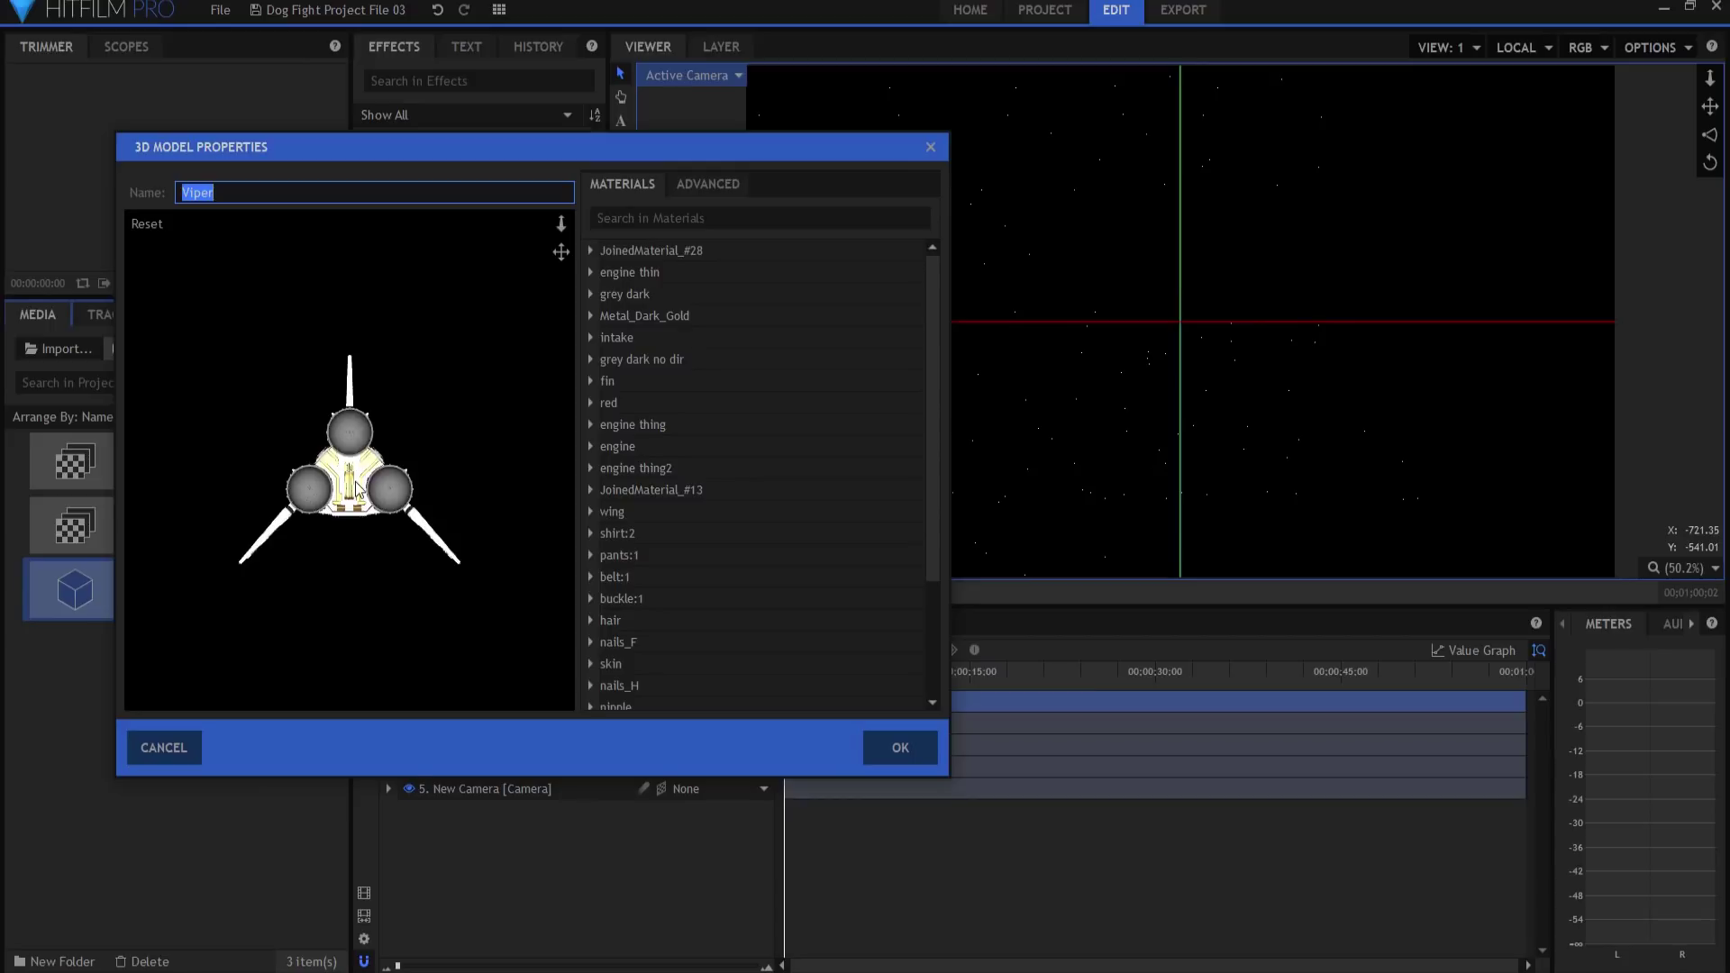
pyautogui.moveTo(463, 479); pyautogui.dragTo(493, 518)
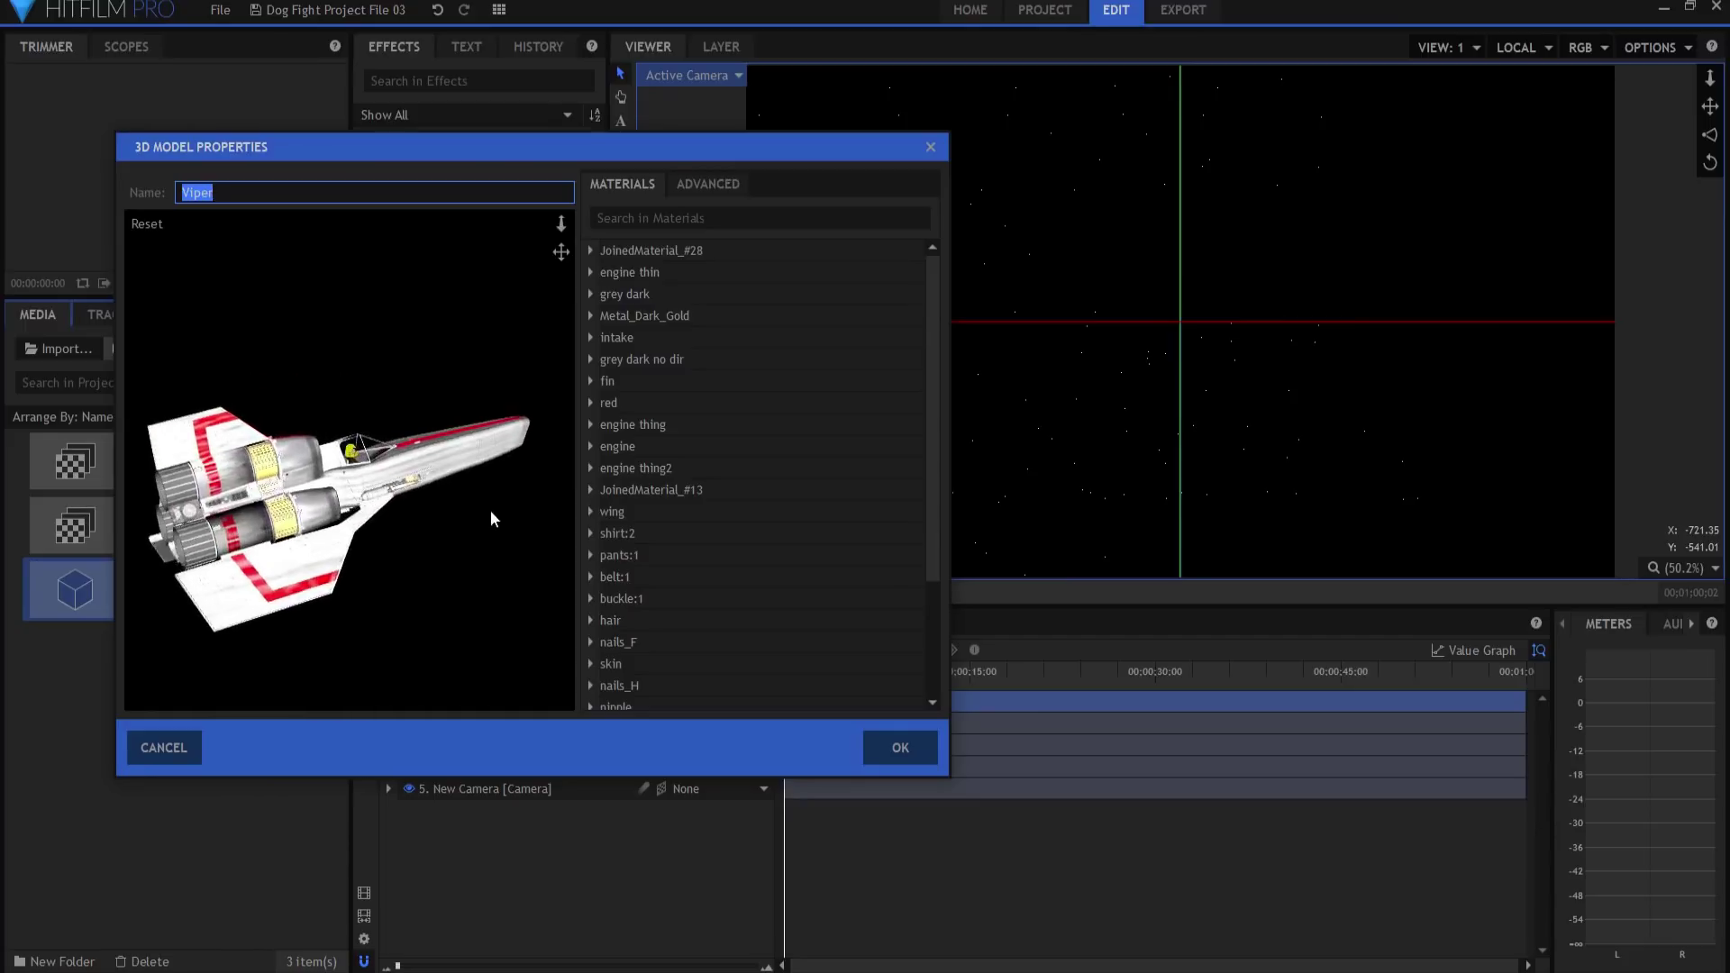
pyautogui.click(881, 764)
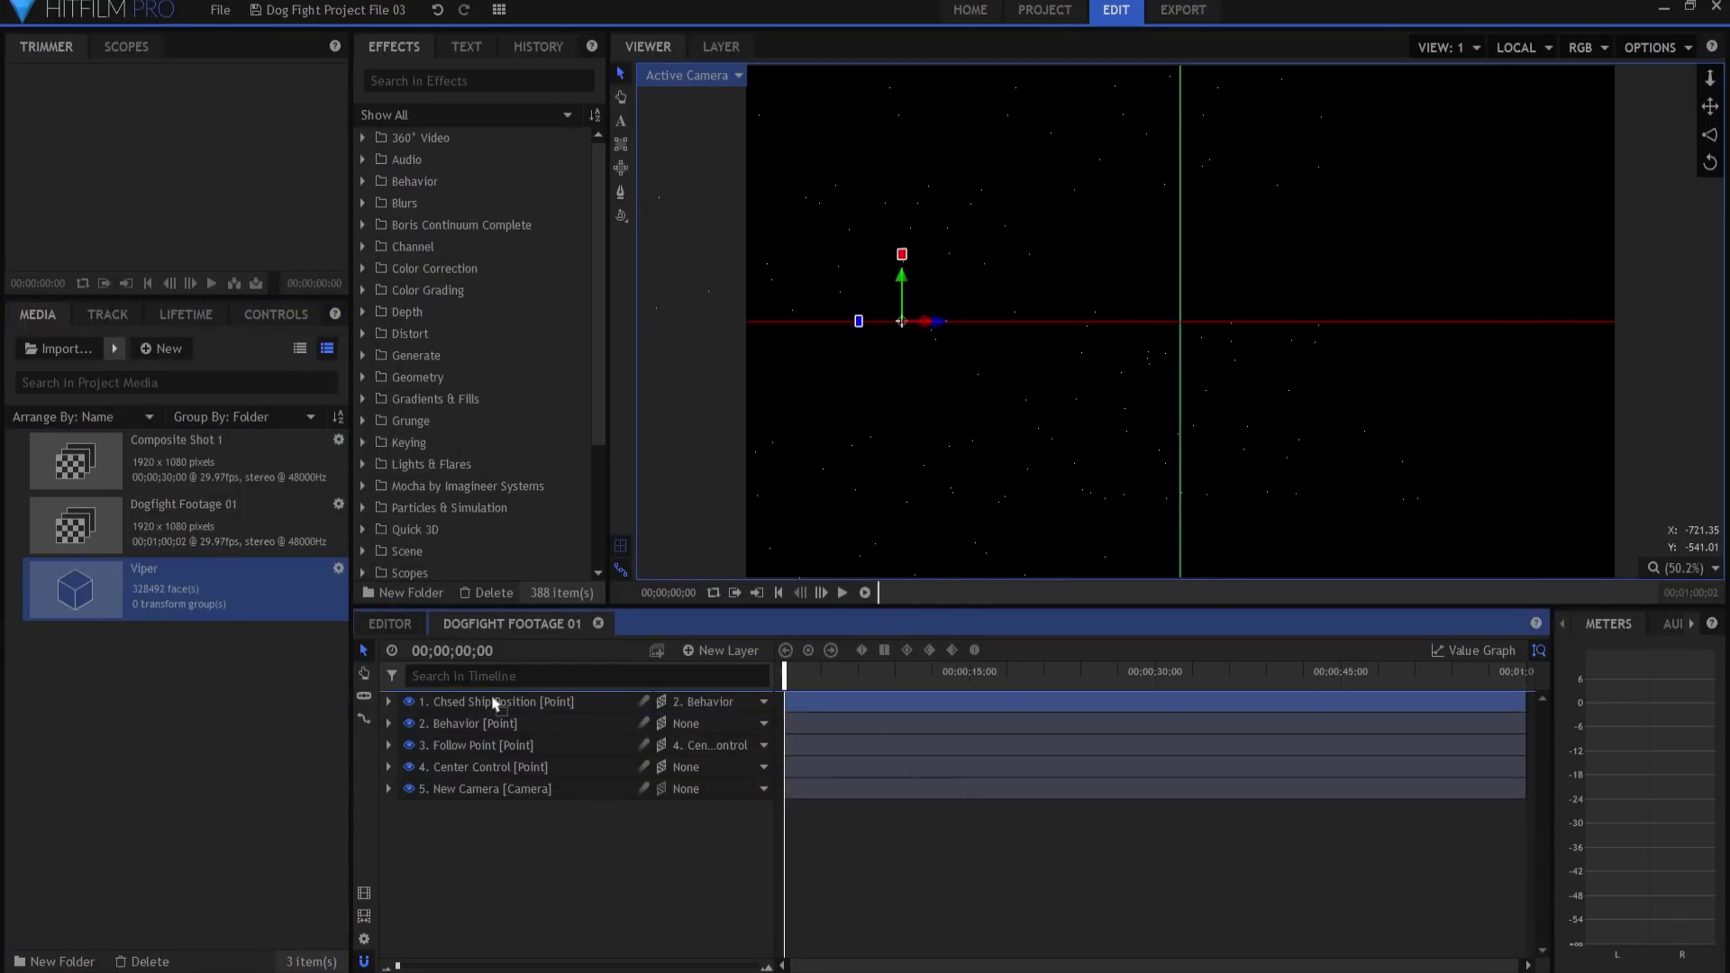
# - Add the Viper model above Chsed Ship Position in the timeline and parent its inner model transform to Chsed Ship Position
pyautogui.moveTo(495, 703); pyautogui.dragTo(489, 694)
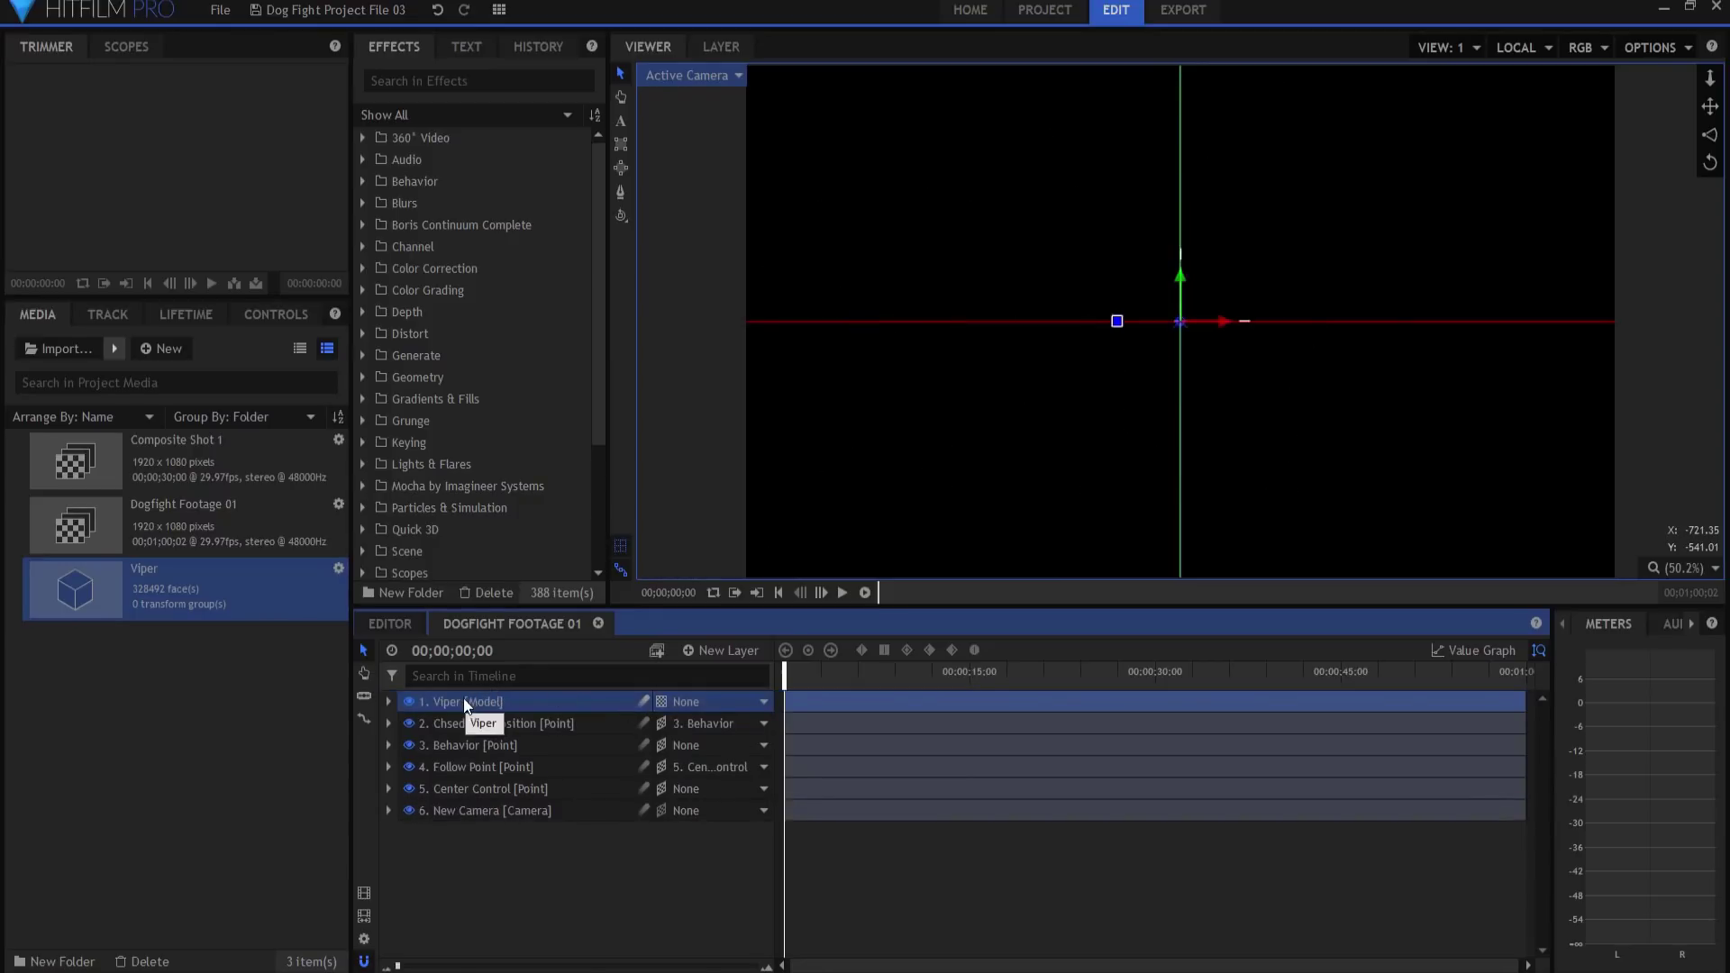
pyautogui.click(389, 701)
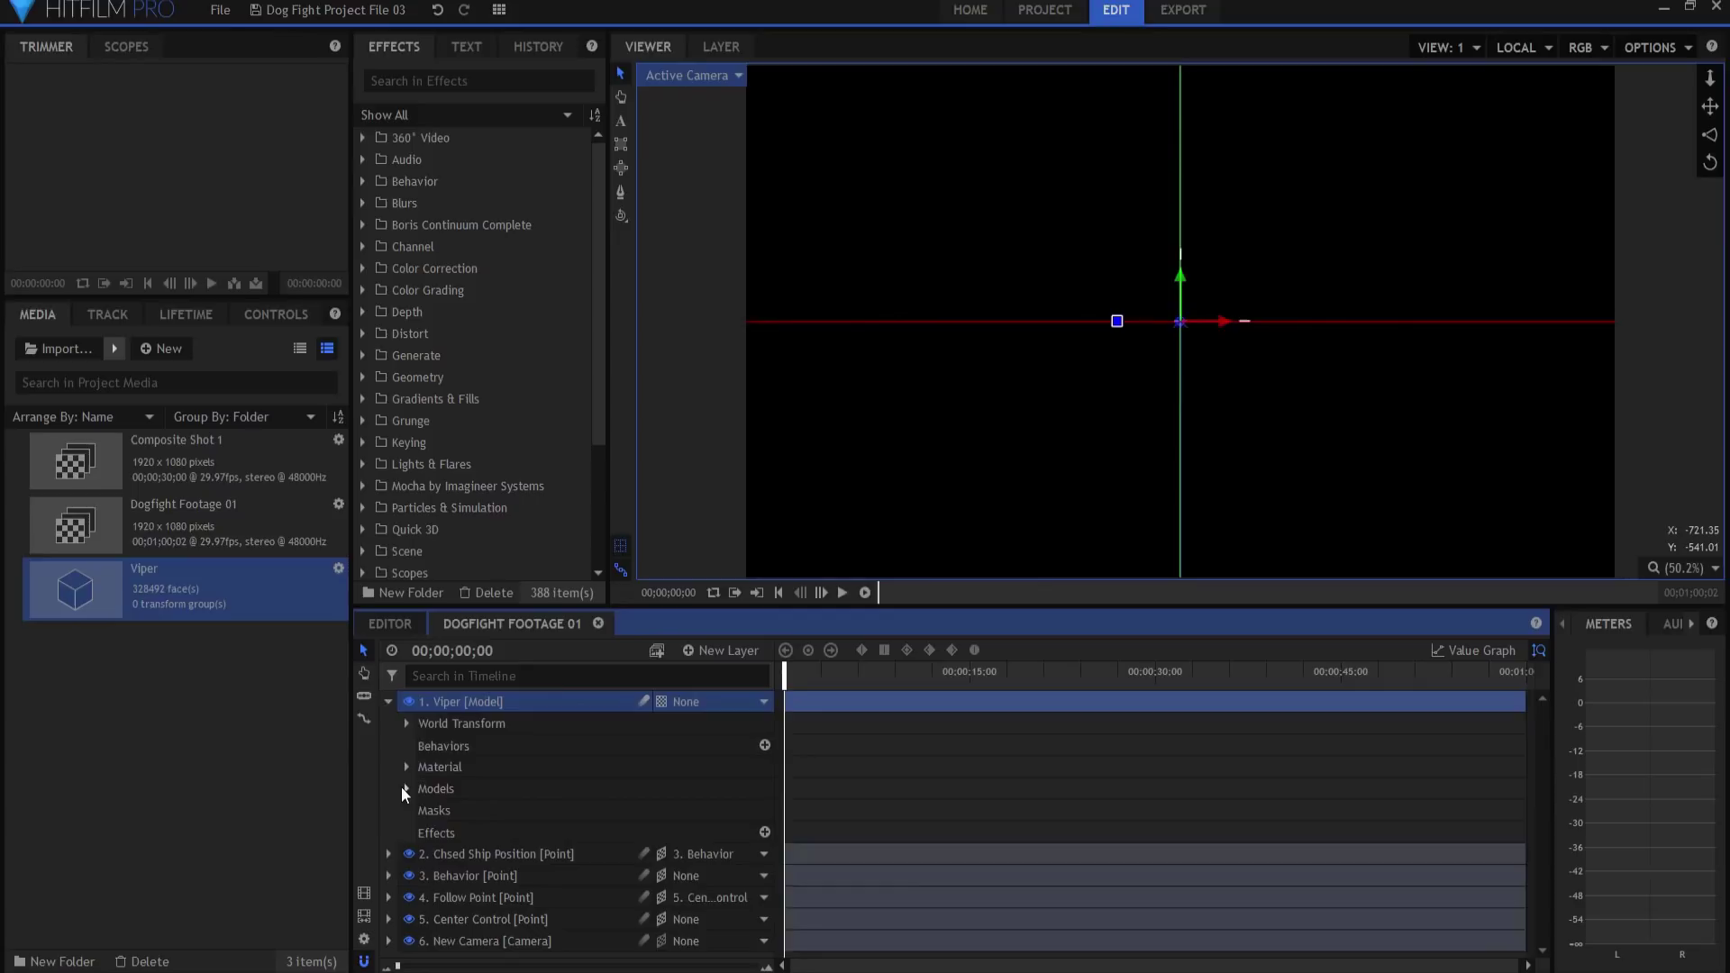
pyautogui.click(405, 788)
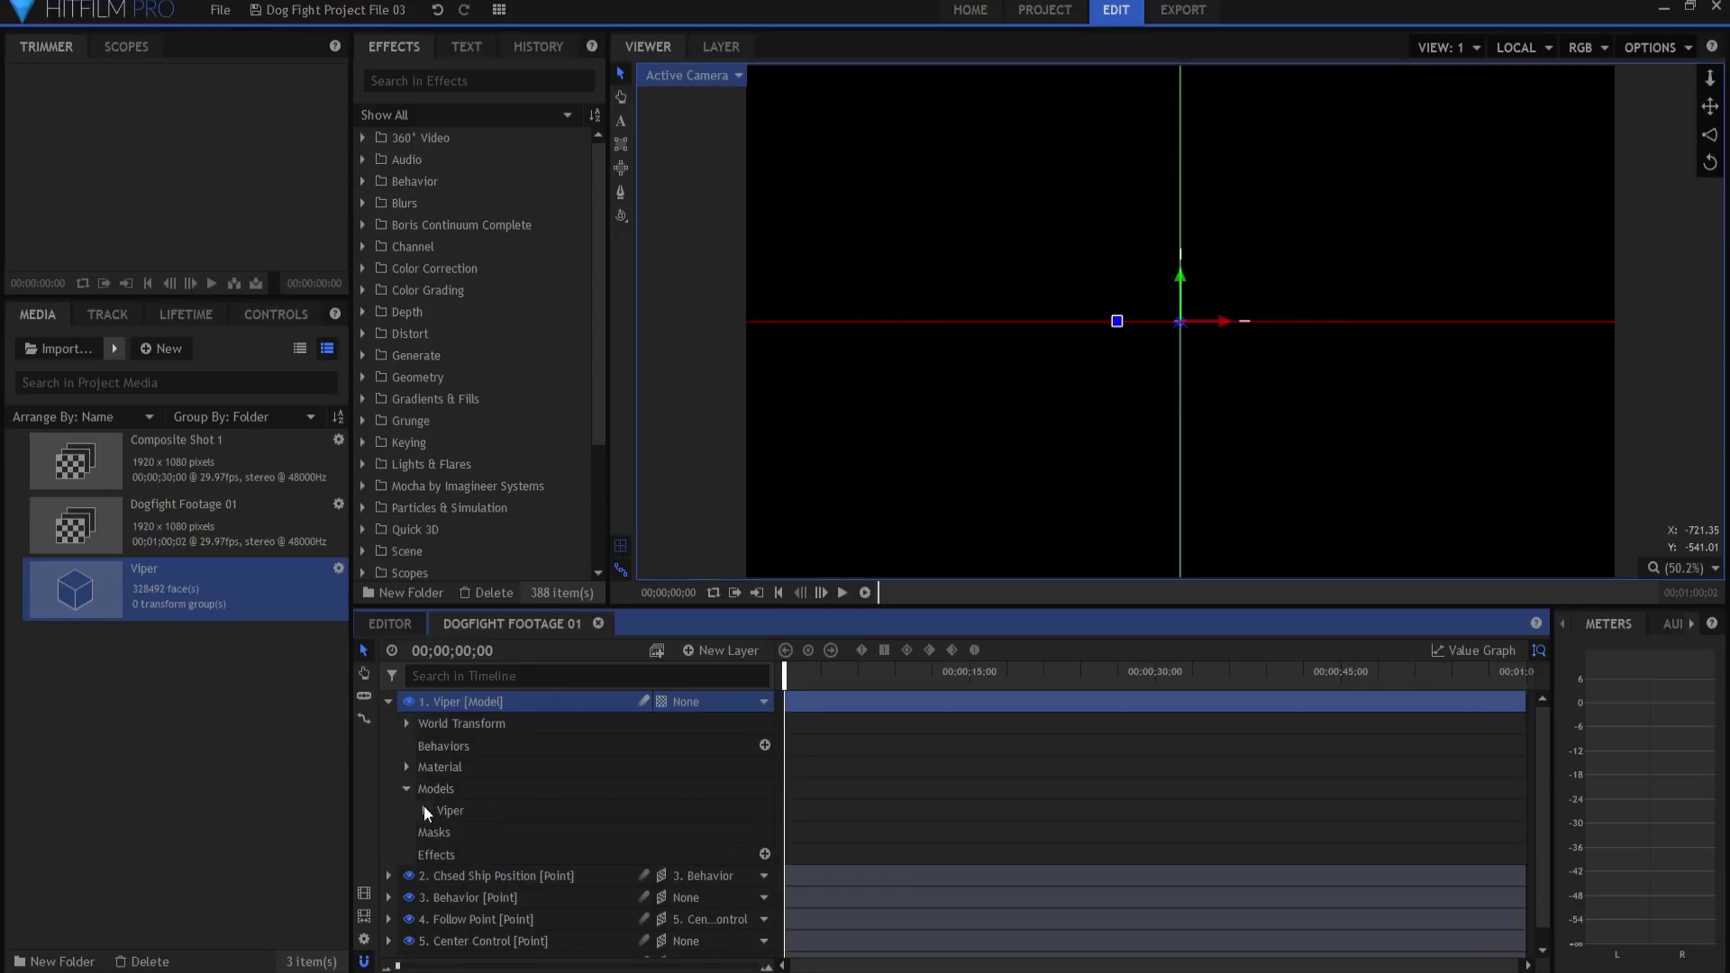
pyautogui.click(424, 809)
pyautogui.click(442, 832)
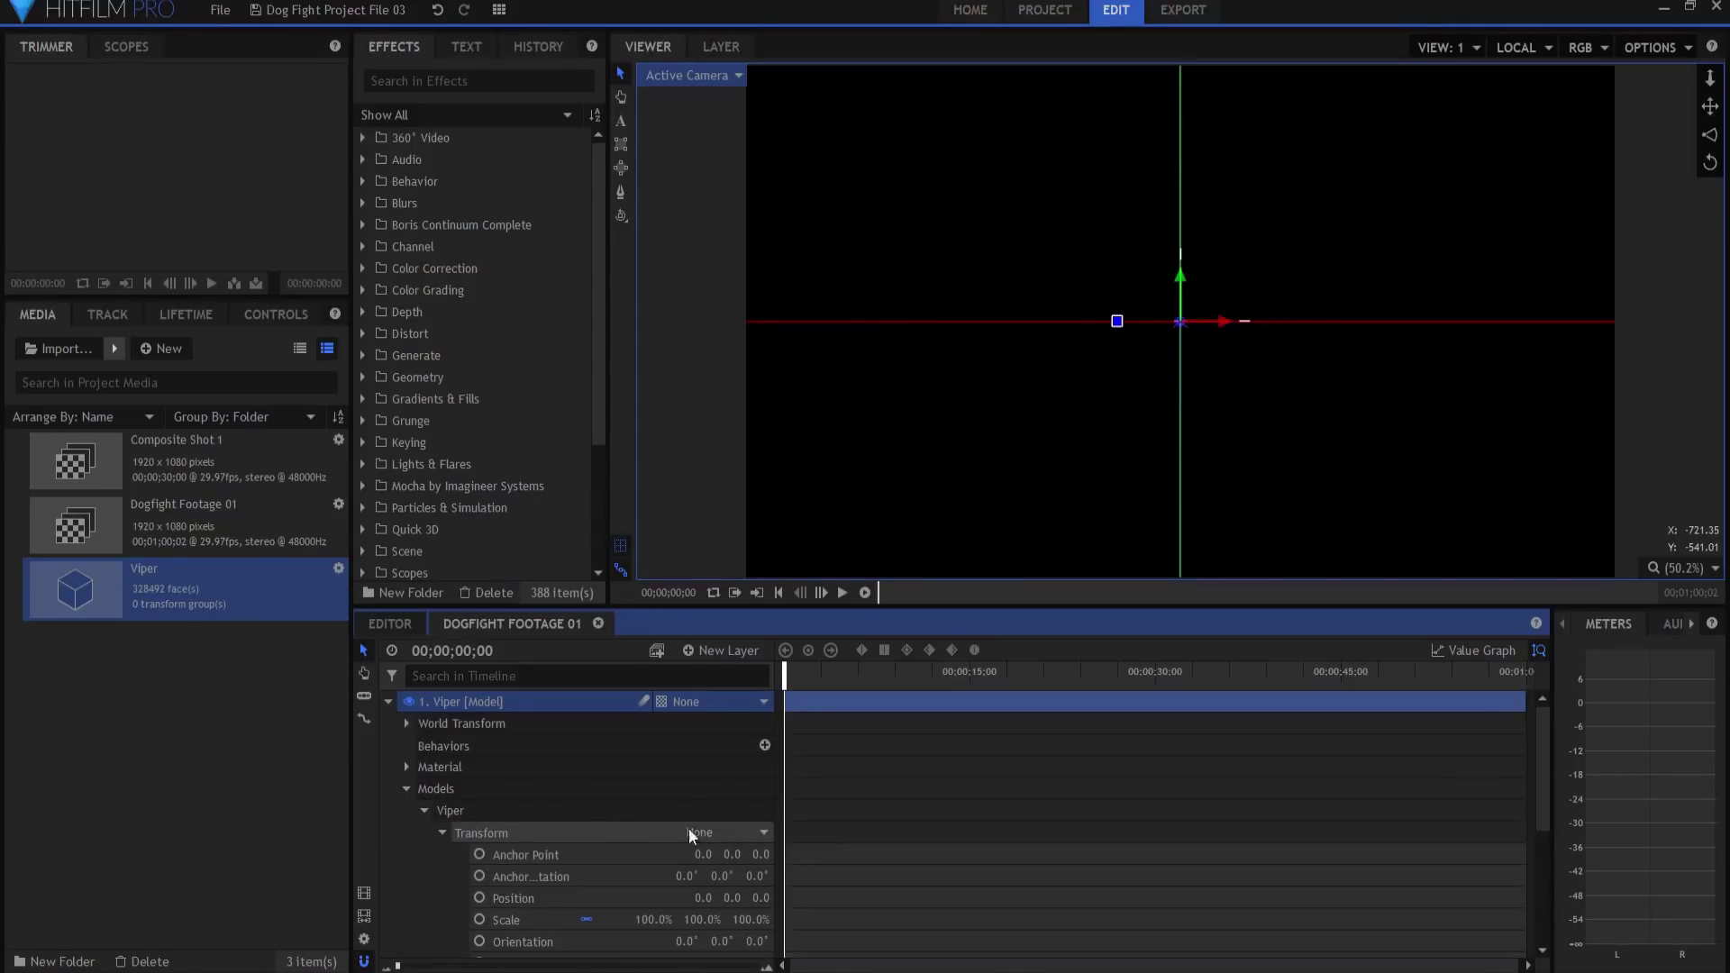
pyautogui.click(727, 830)
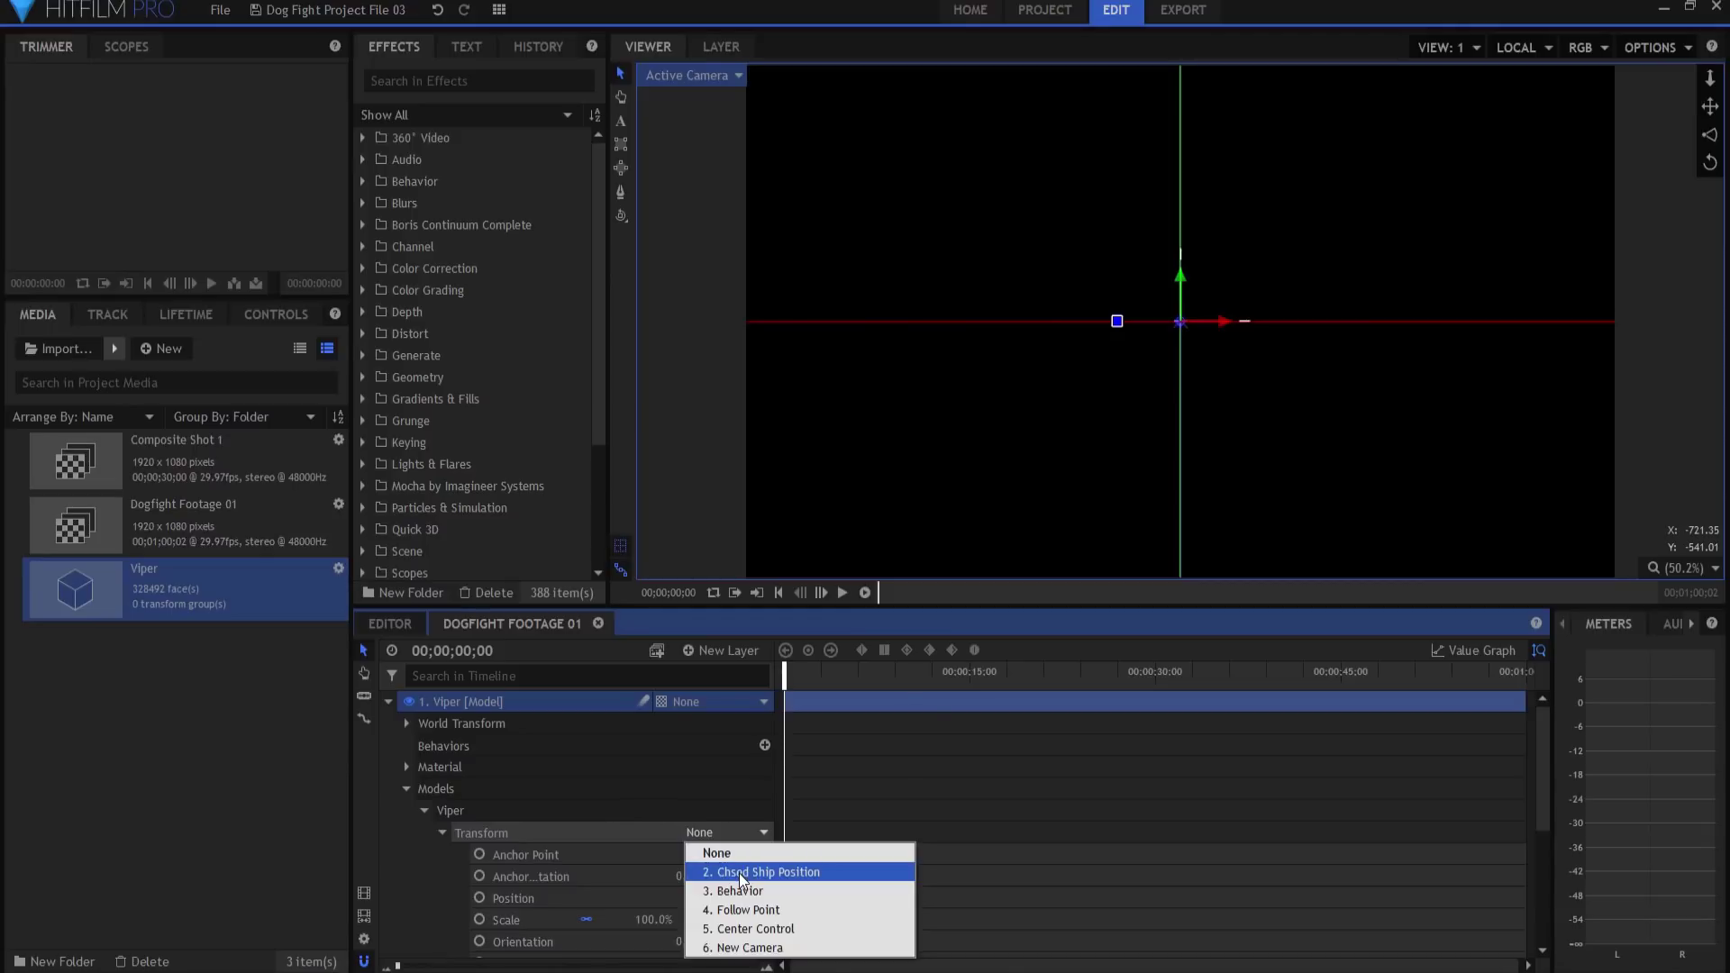
pyautogui.click(739, 872)
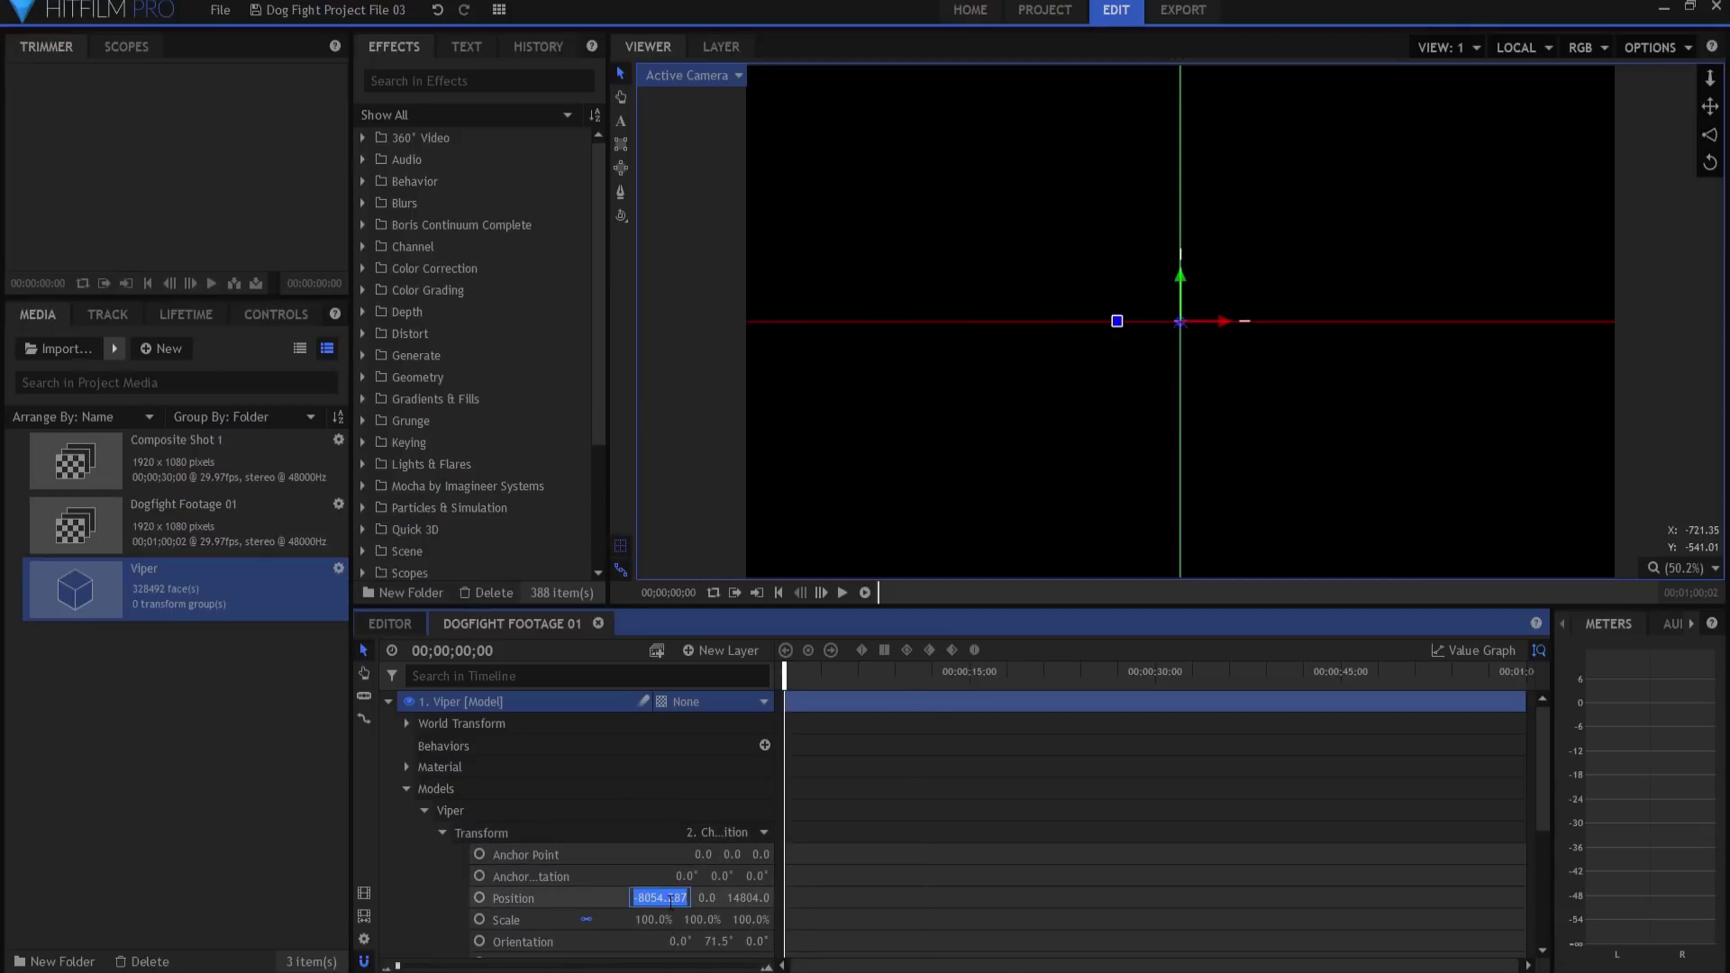
# - Set the inner Viper model's X and Z position to 0 and its Y orientation to 0°
pyautogui.write('0')
pyautogui.press('Tab')
pyautogui.press('Tab')
pyautogui.write('0')
pyautogui.press('Tab')
pyautogui.press('Tab')
pyautogui.press('Tab')
pyautogui.press('Tab')
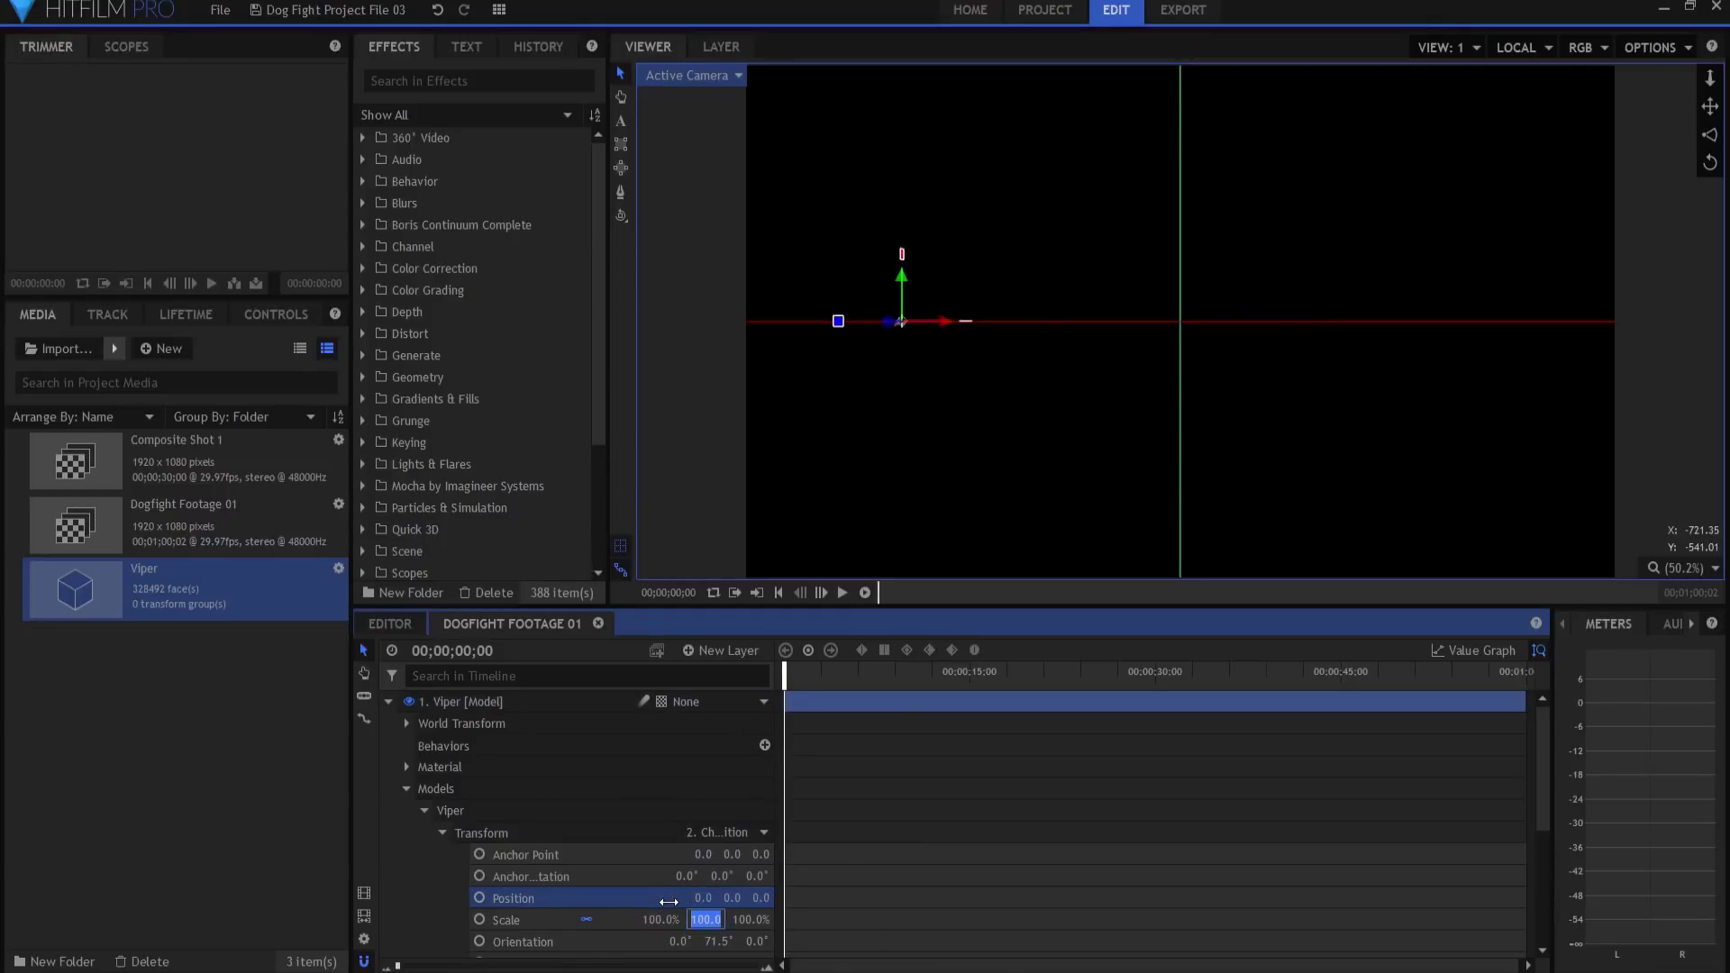
pyautogui.press('Tab')
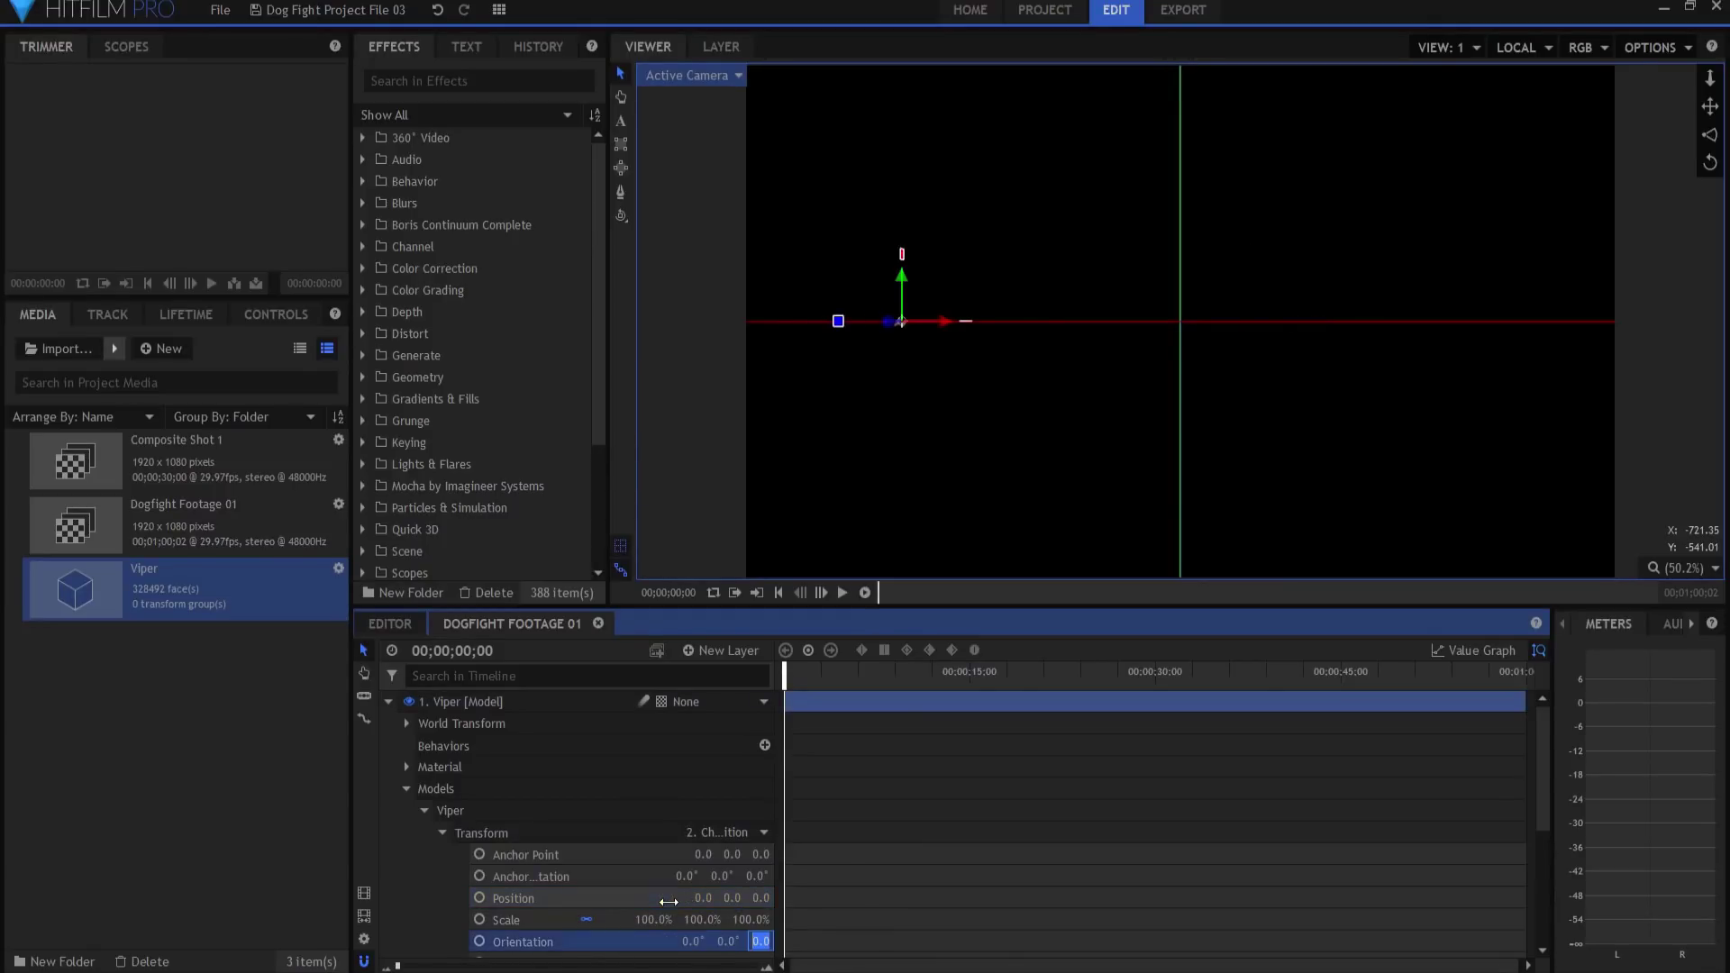
# - Set the inner Viper model's Y rotation to 180° and preview the ship flying along its path
pyautogui.scroll(-3, 663, 885)
pyautogui.click(761, 864)
pyautogui.write('180')
pyautogui.press('Return')
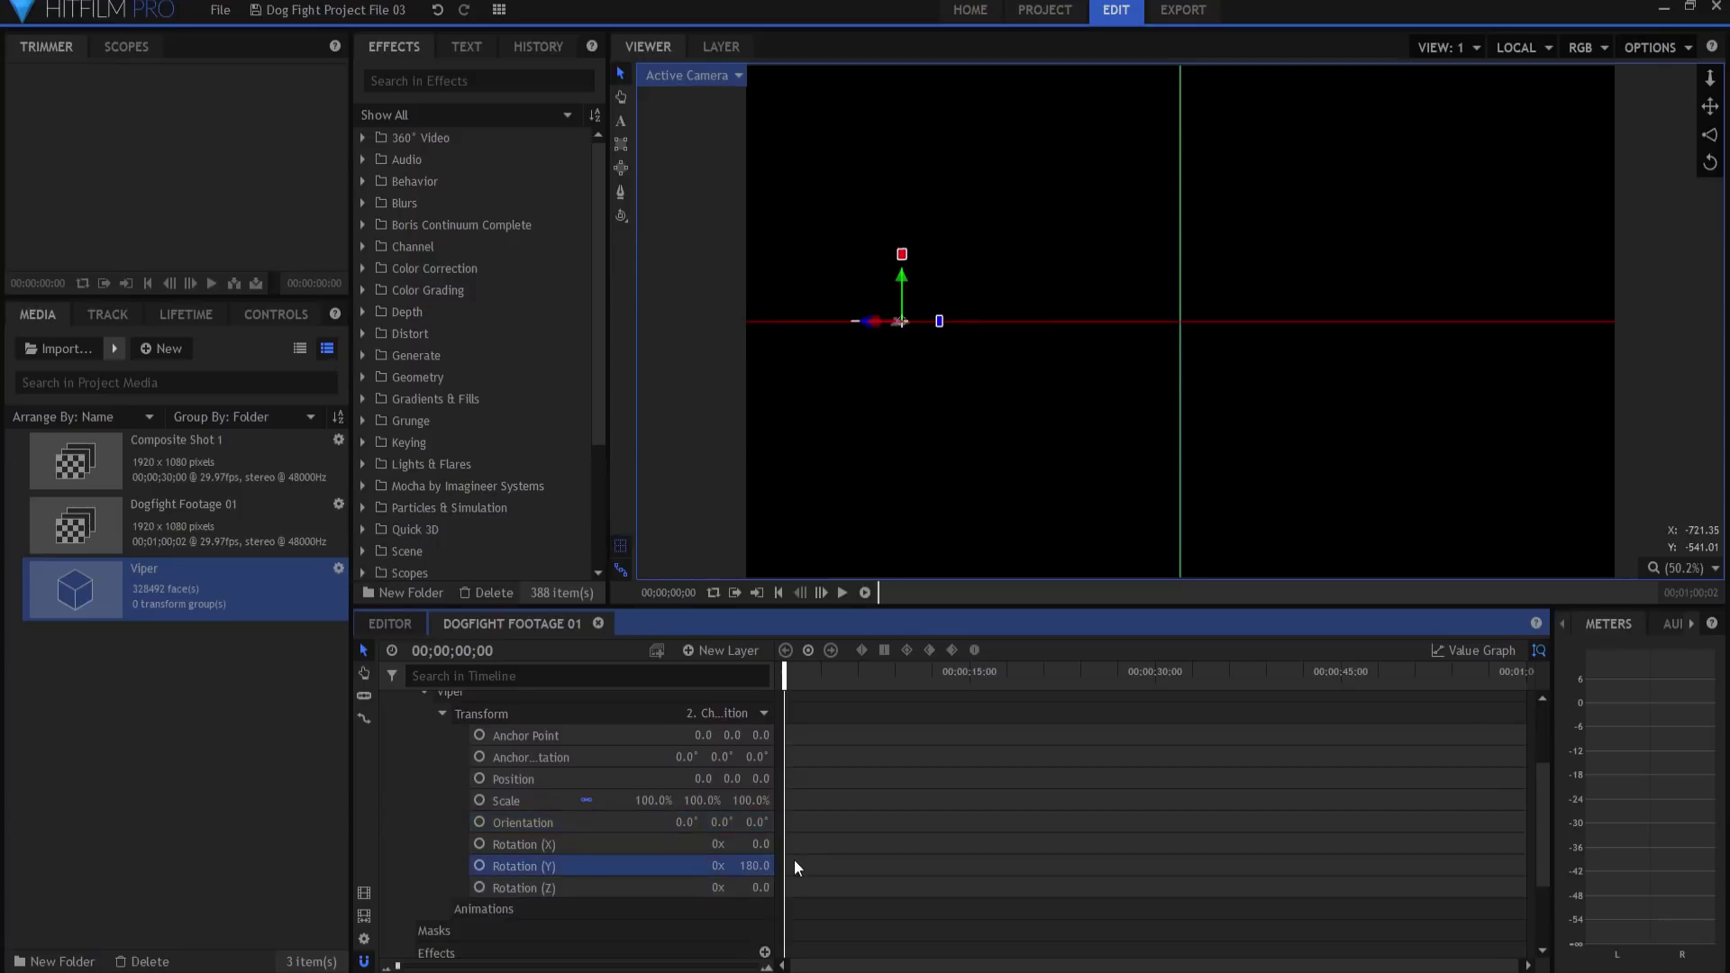
pyautogui.click(442, 712)
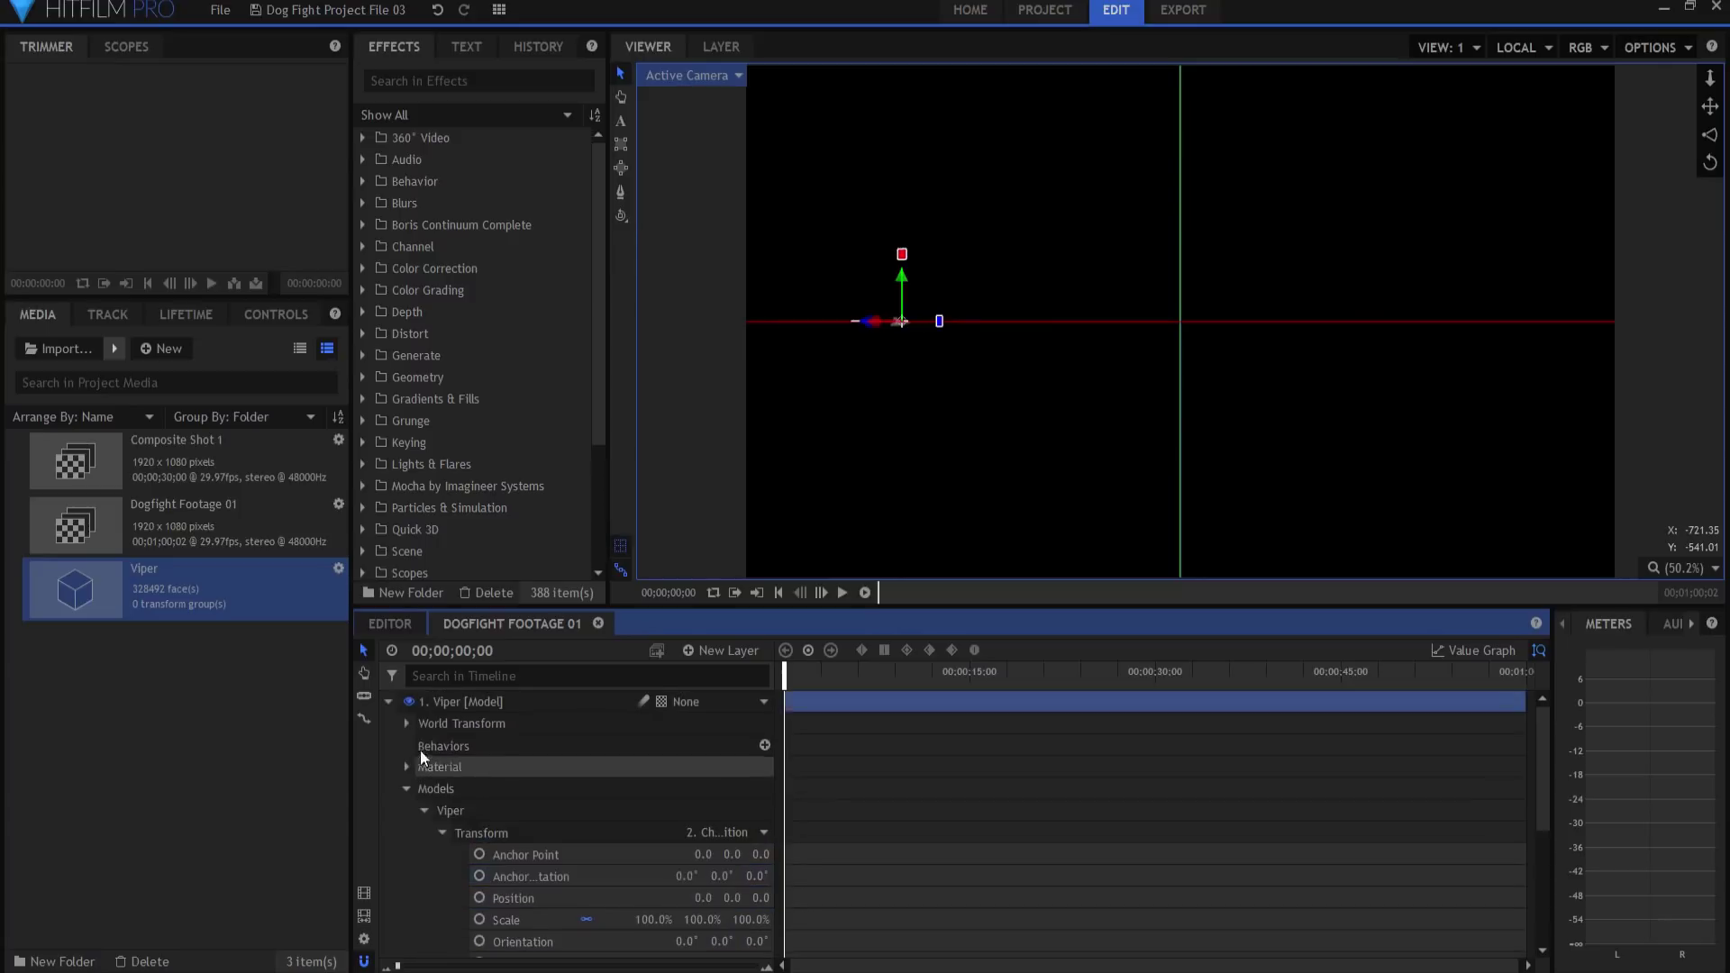
pyautogui.click(388, 700)
pyautogui.click(767, 487)
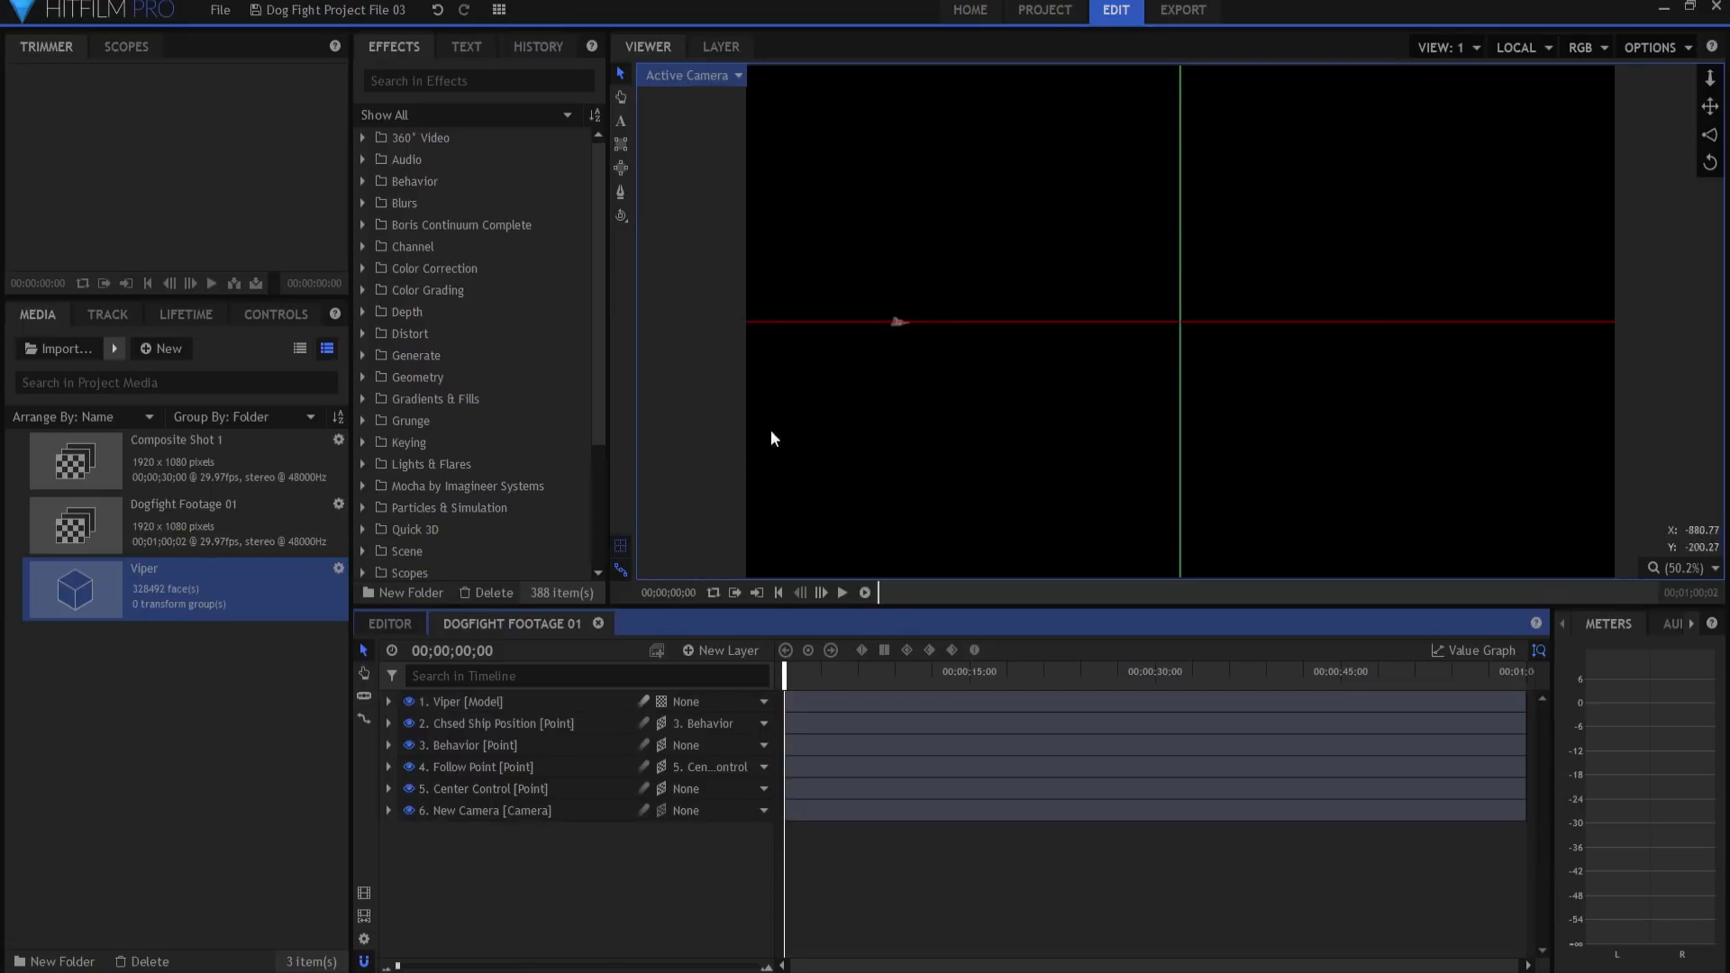
pyautogui.click(841, 592)
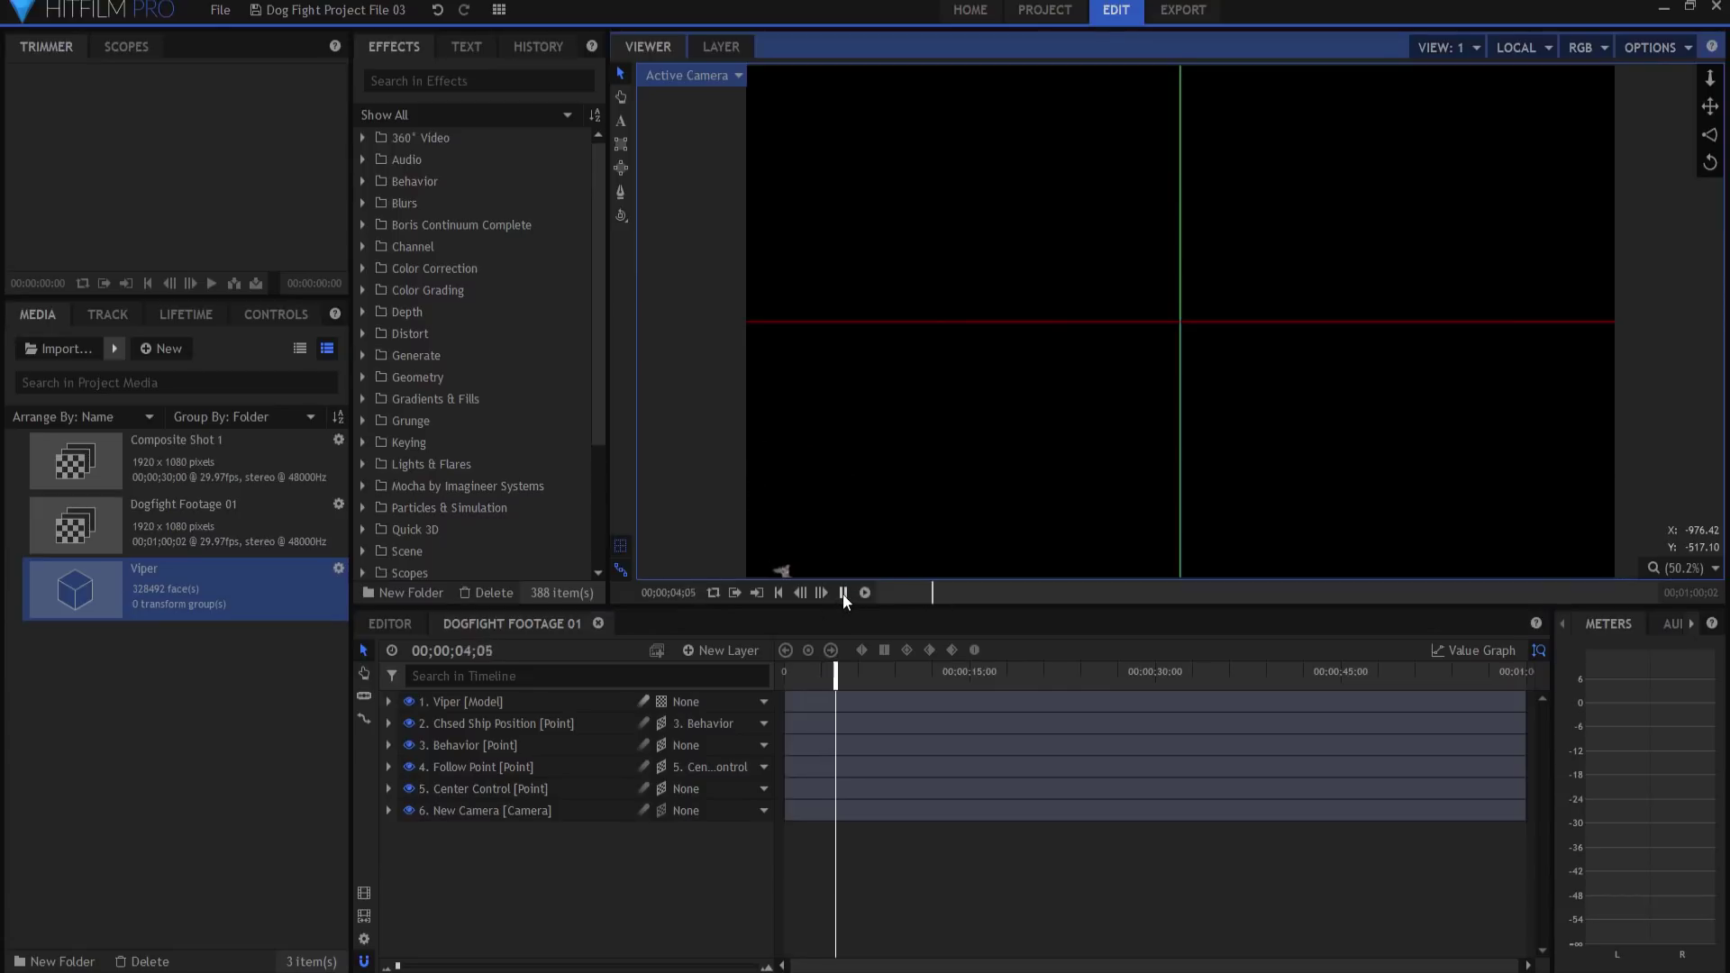
pyautogui.click(842, 593)
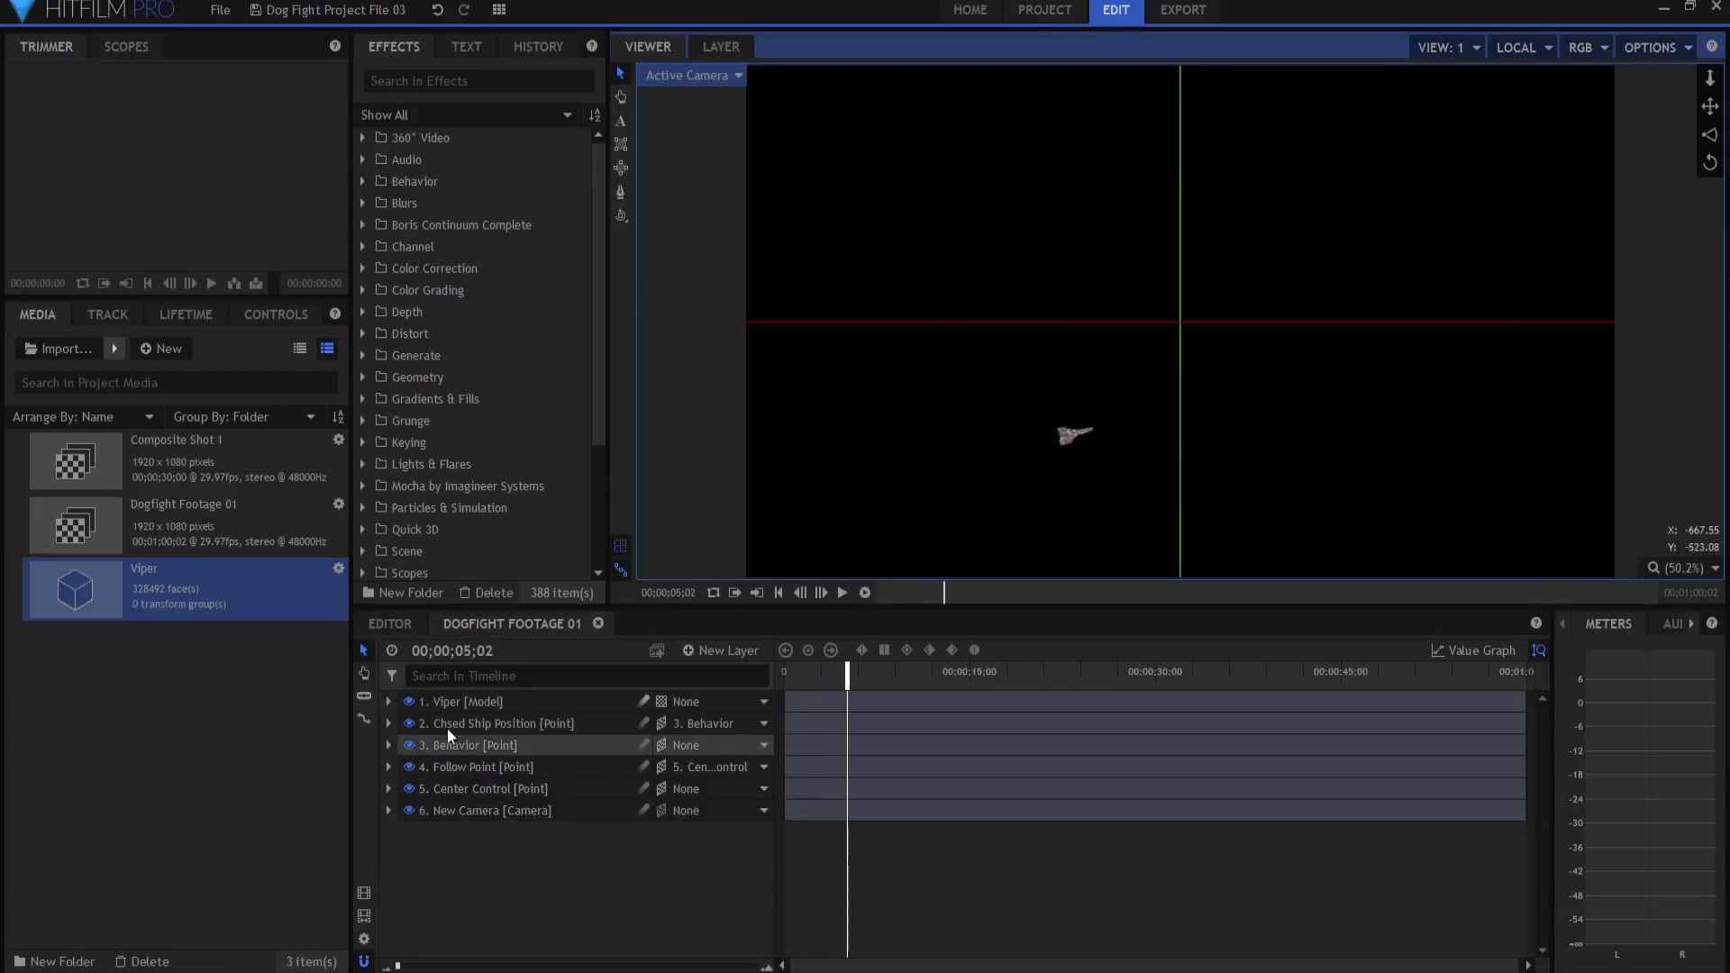
# - Try a uniform scale of 500% on the inner Viper model and preview the enlarged ship's flight
pyautogui.click(446, 698)
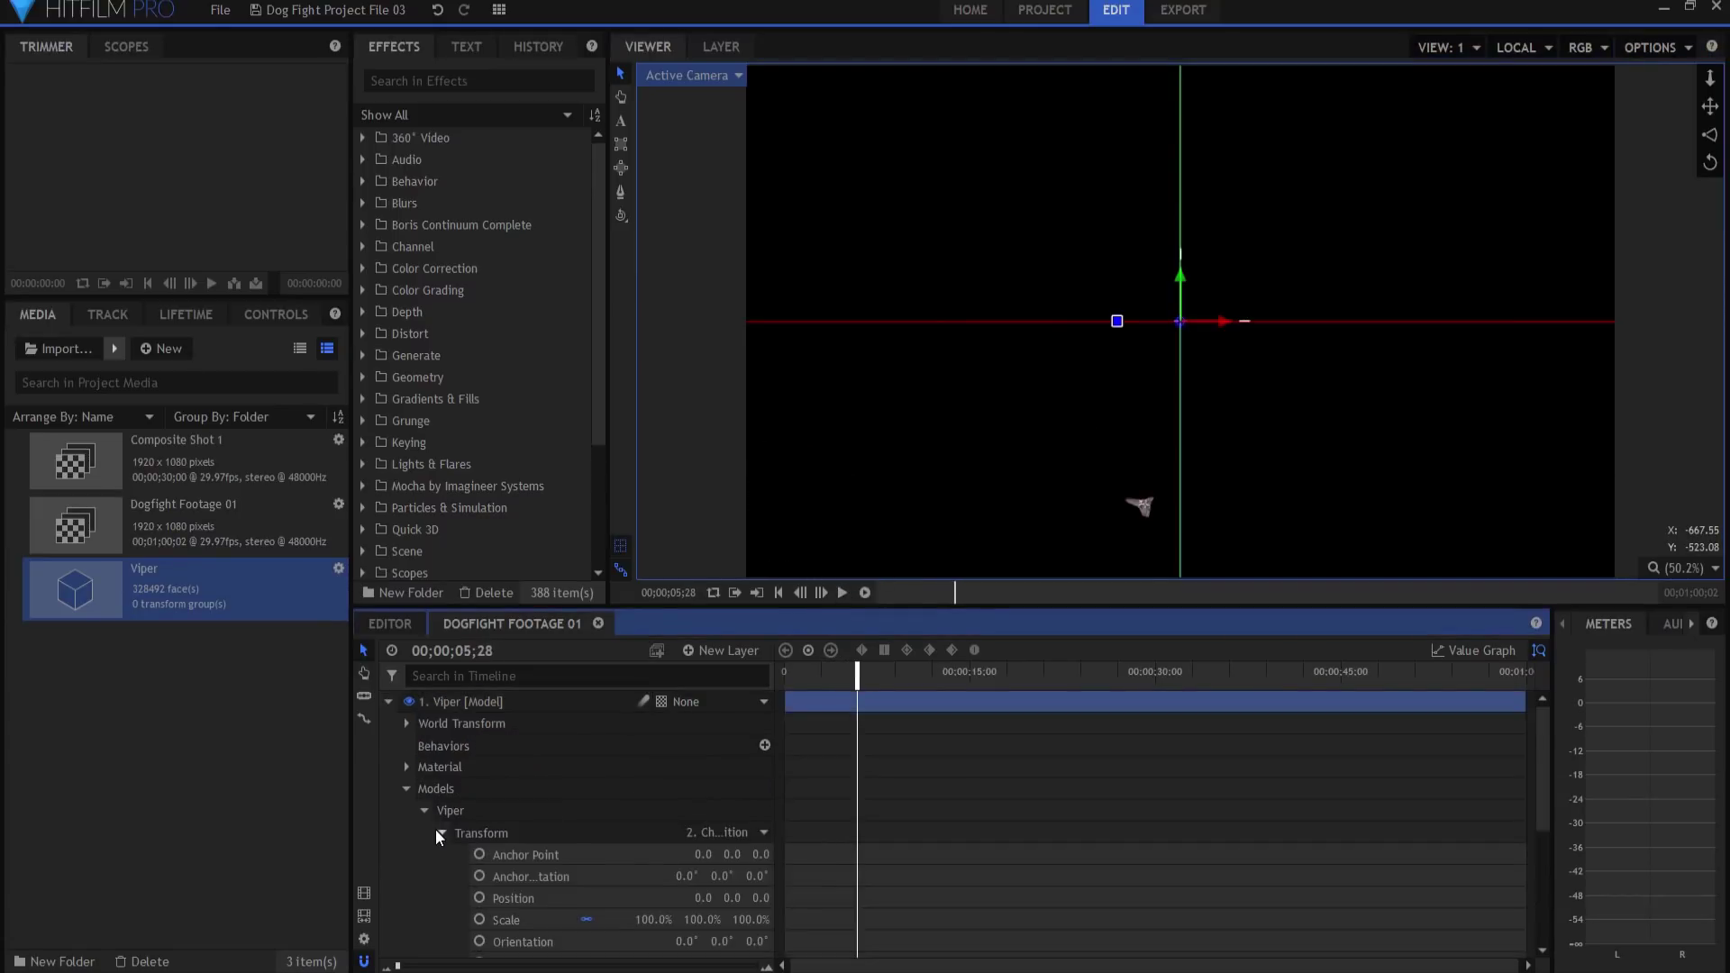
pyautogui.scroll(-1, 436, 830)
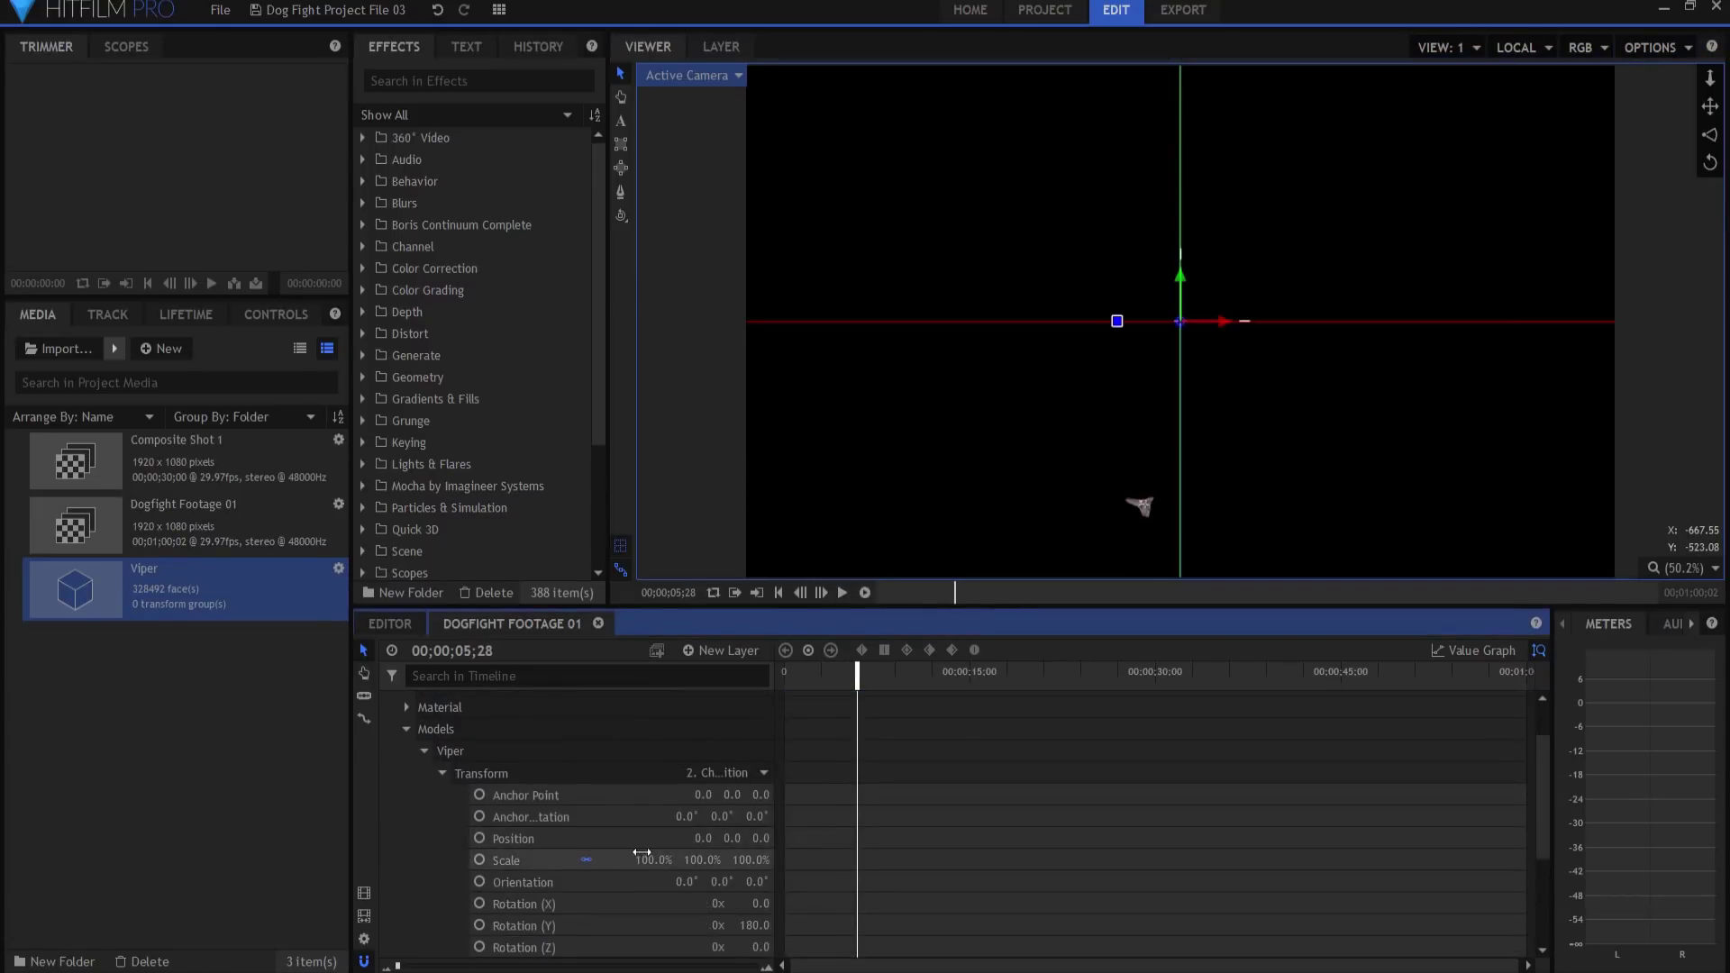
pyautogui.moveTo(651, 861); pyautogui.dragTo(819, 860)
pyautogui.write('500')
pyautogui.press('Return')
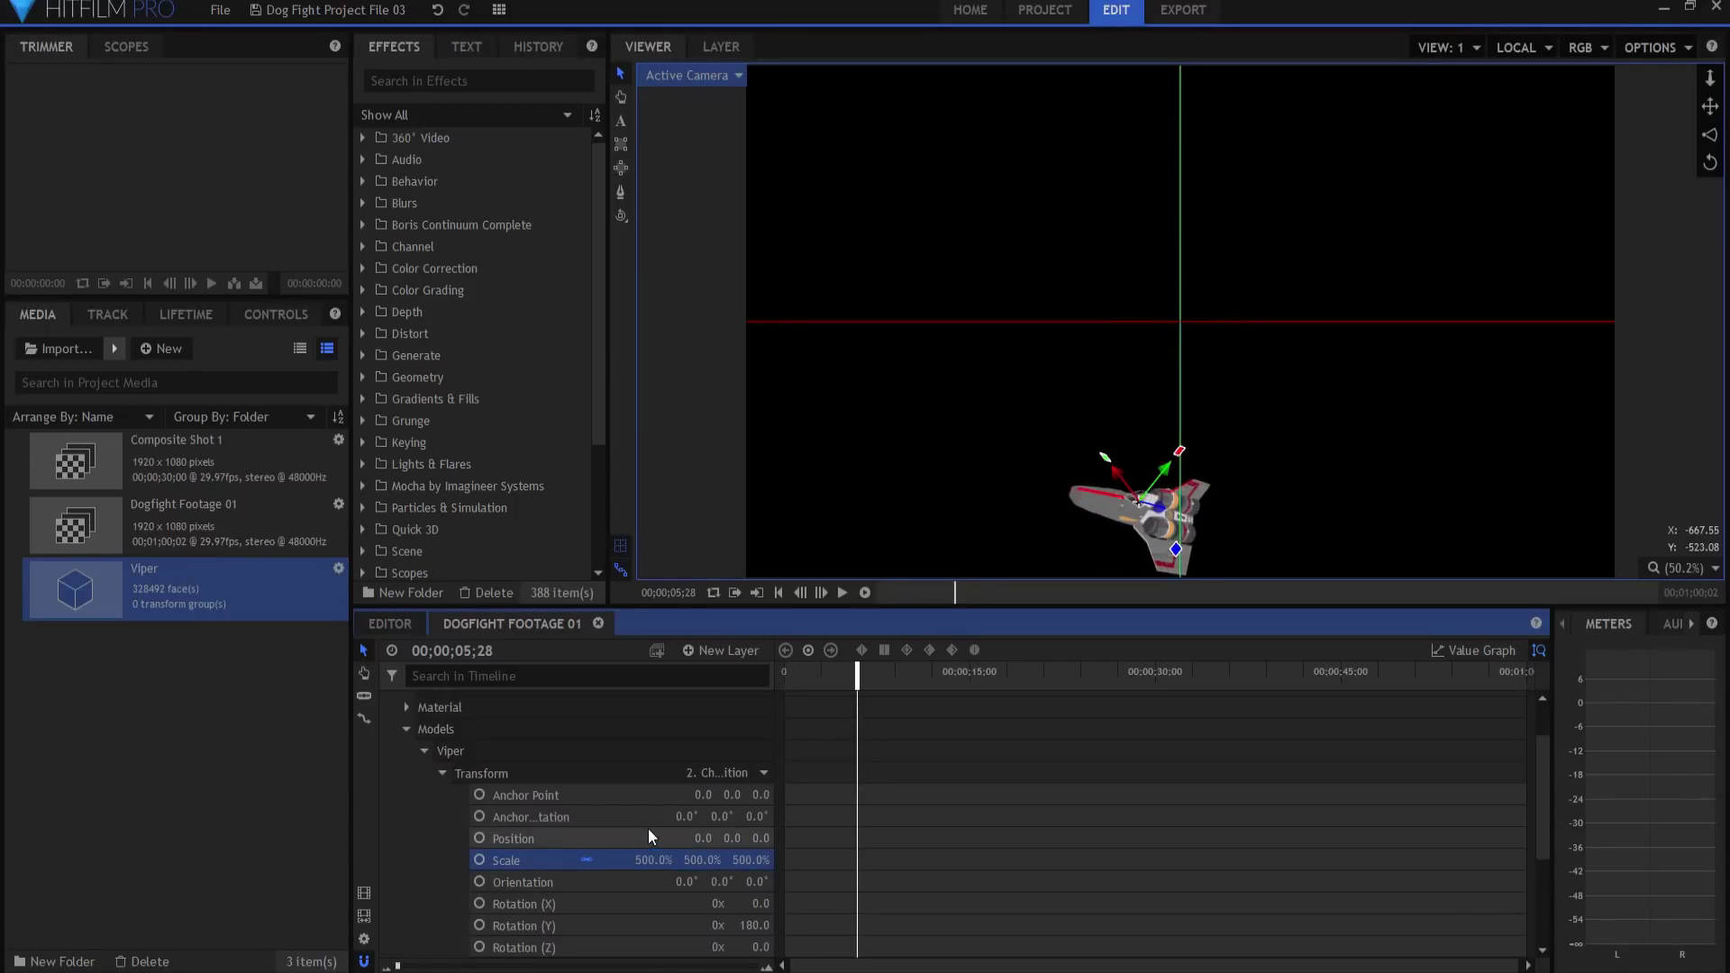
pyautogui.click(842, 593)
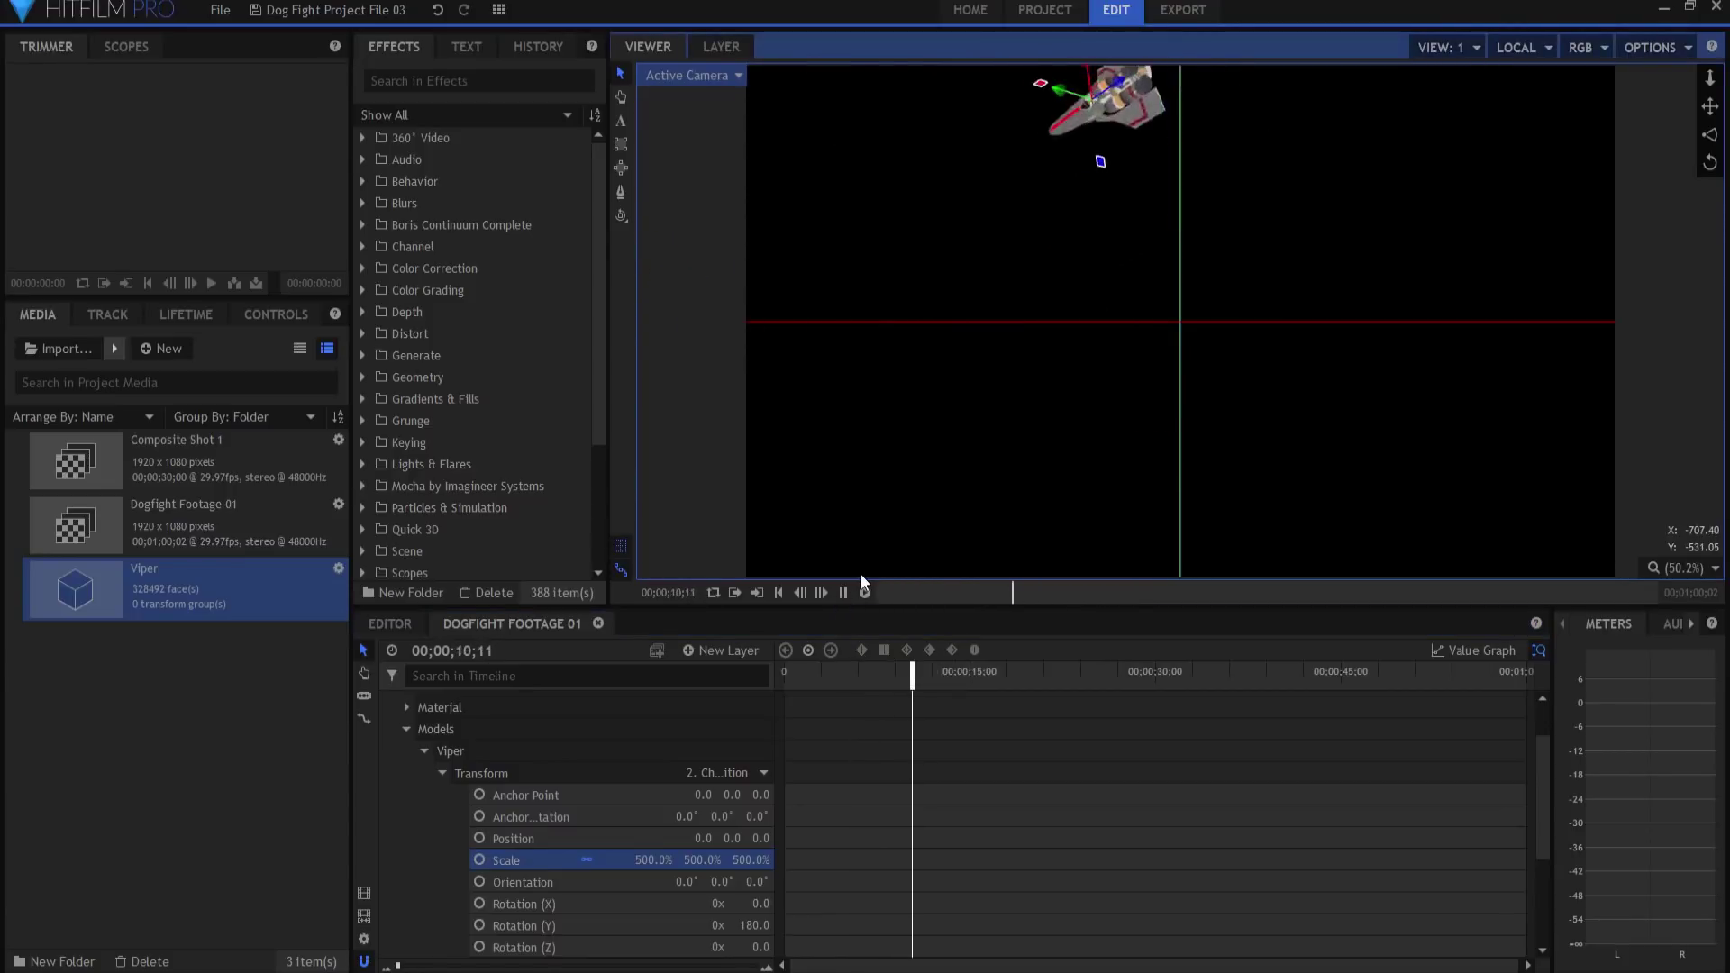
pyautogui.click(843, 593)
# - Set the inner Viper model's scale to 50% on all axes, then collapse and deselect the layer
pyautogui.click(641, 860)
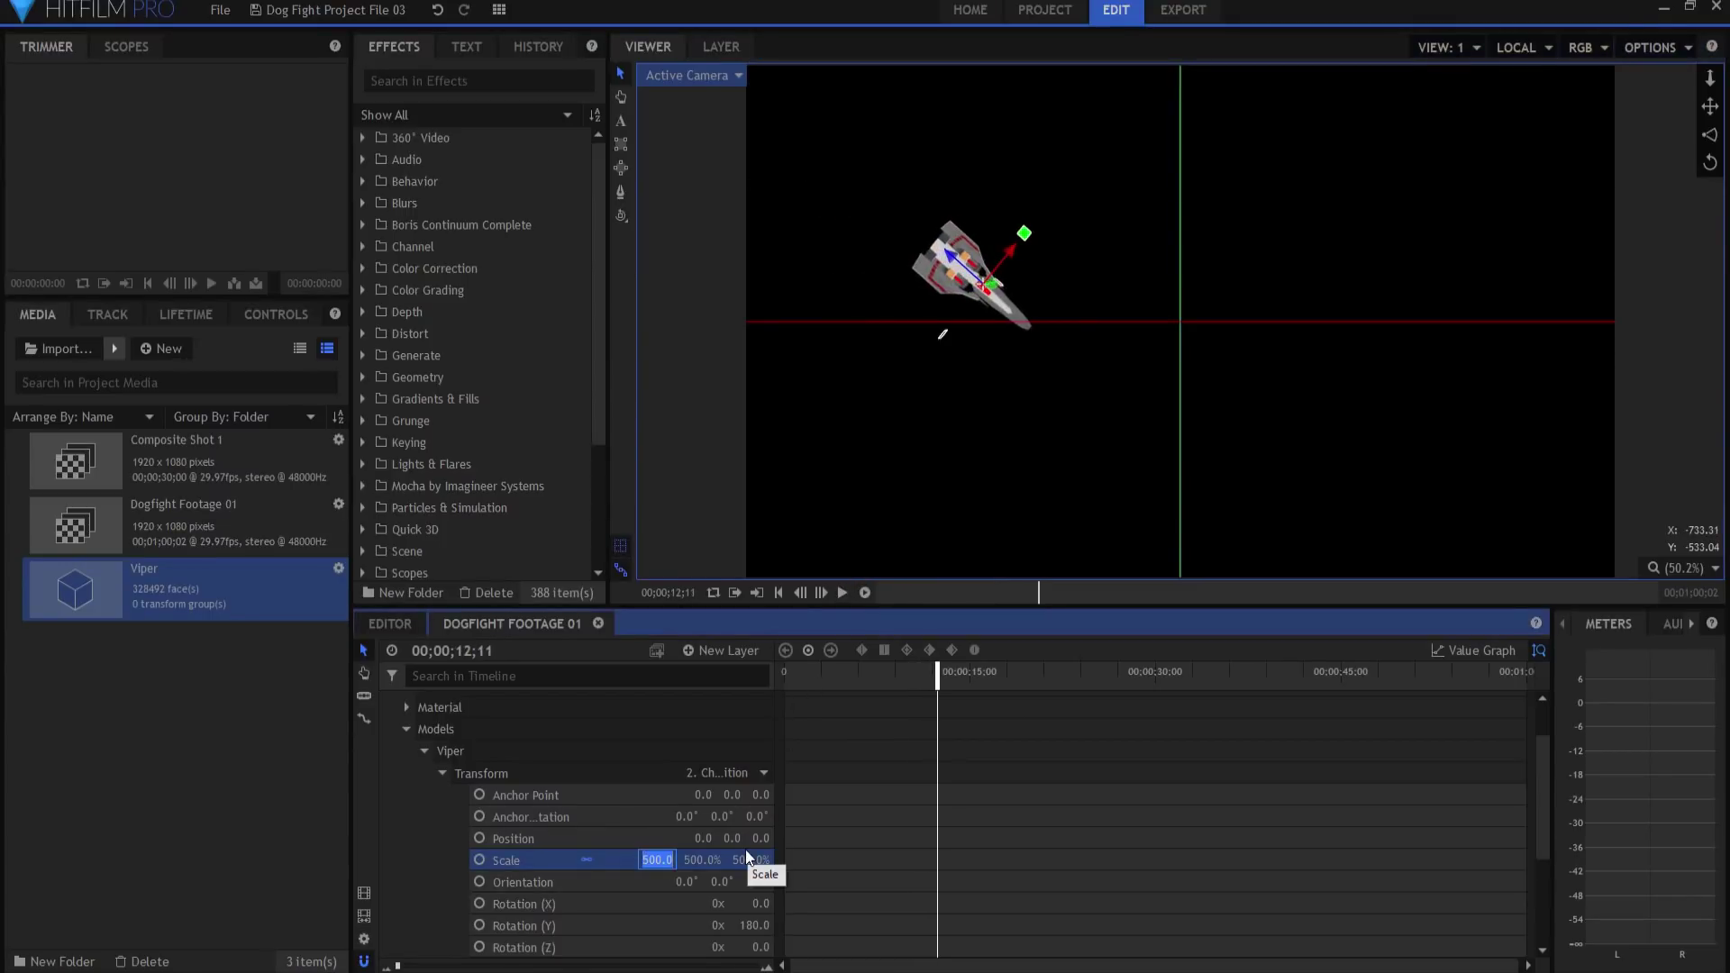
pyautogui.write('50')
pyautogui.press('Return')
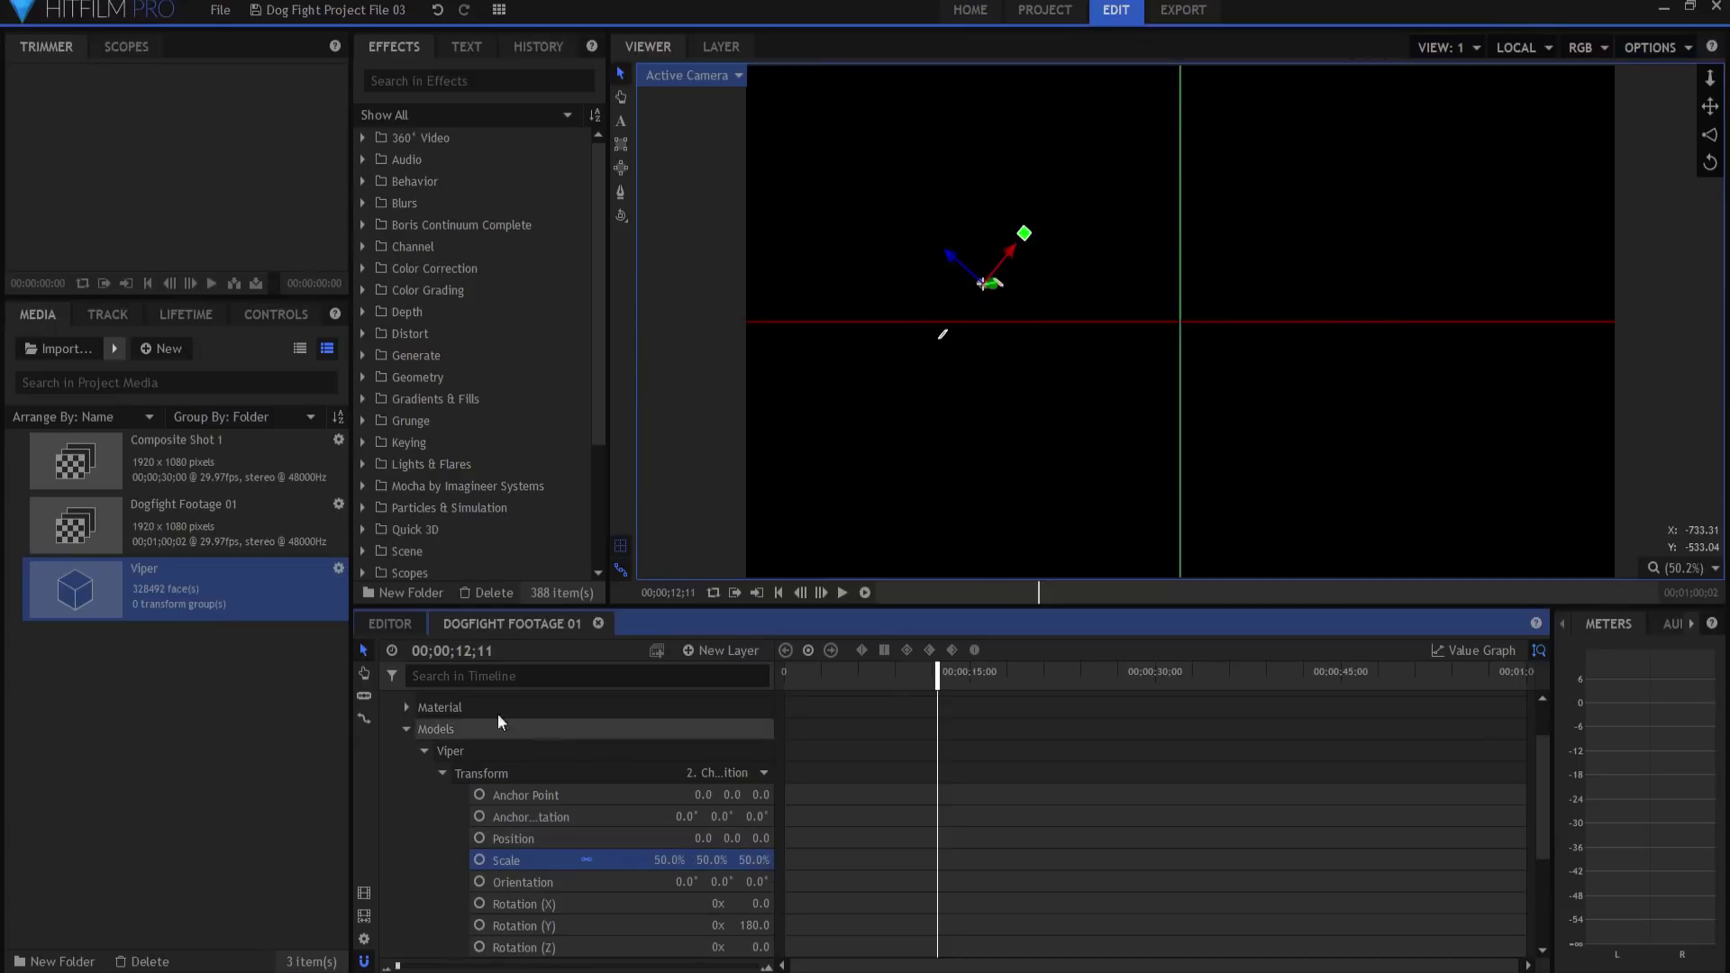
pyautogui.scroll(1, 451, 731)
pyautogui.click(388, 702)
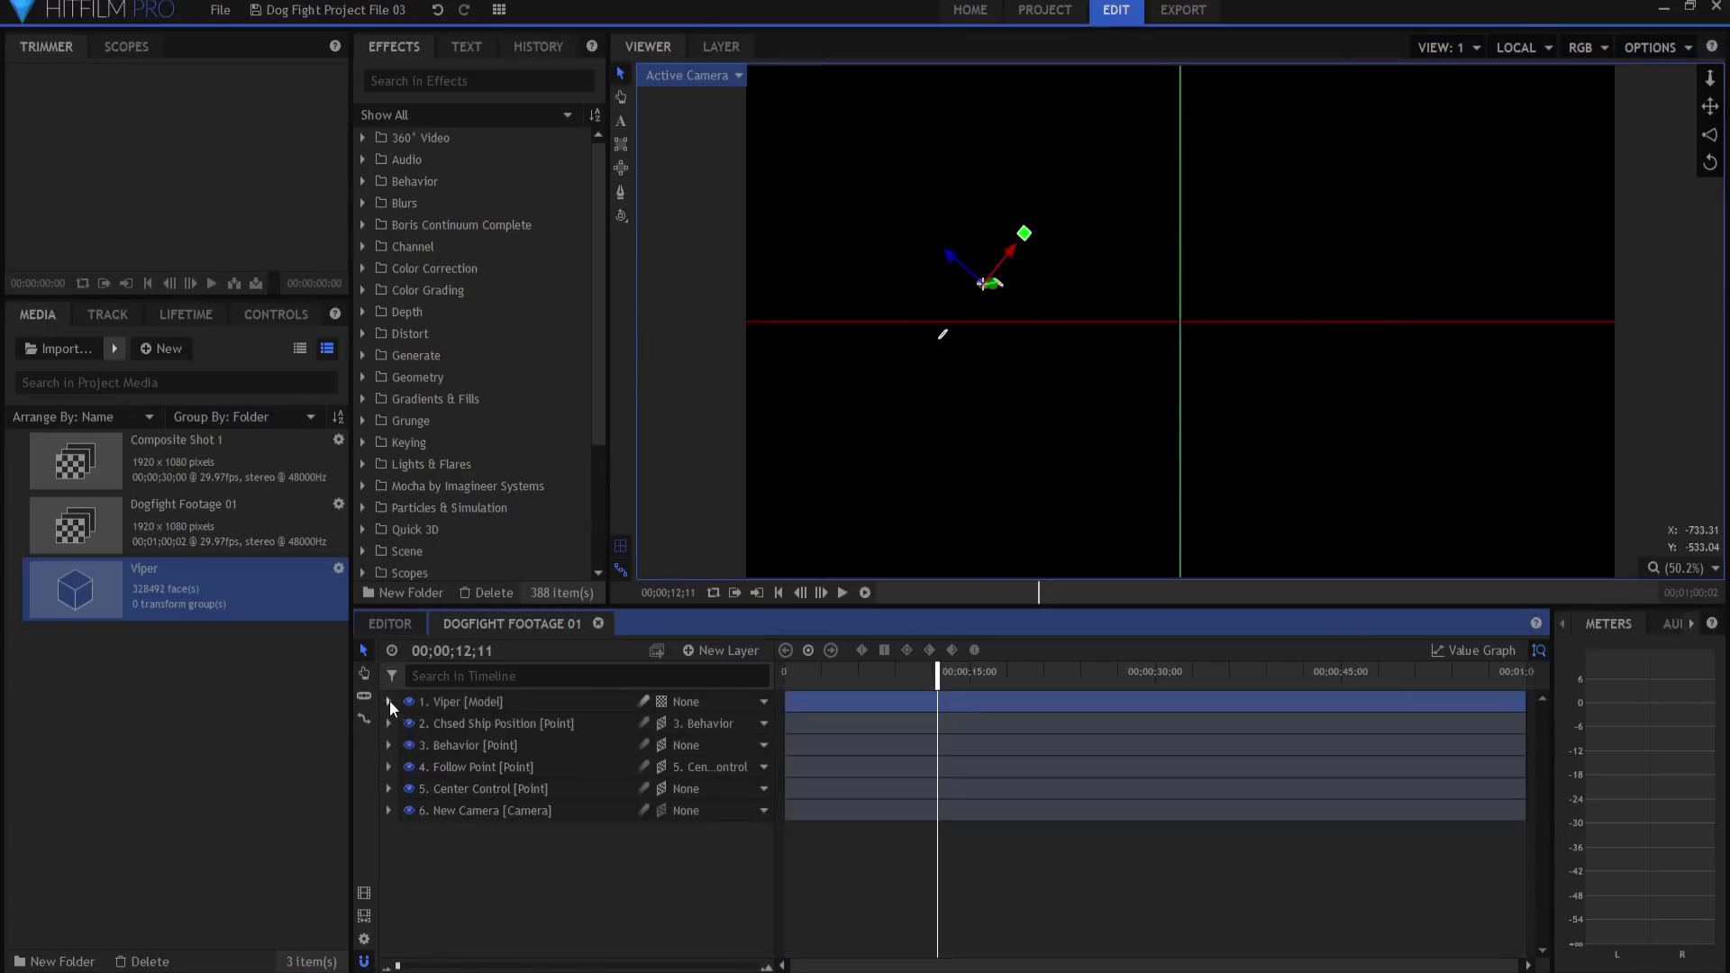
pyautogui.click(462, 860)
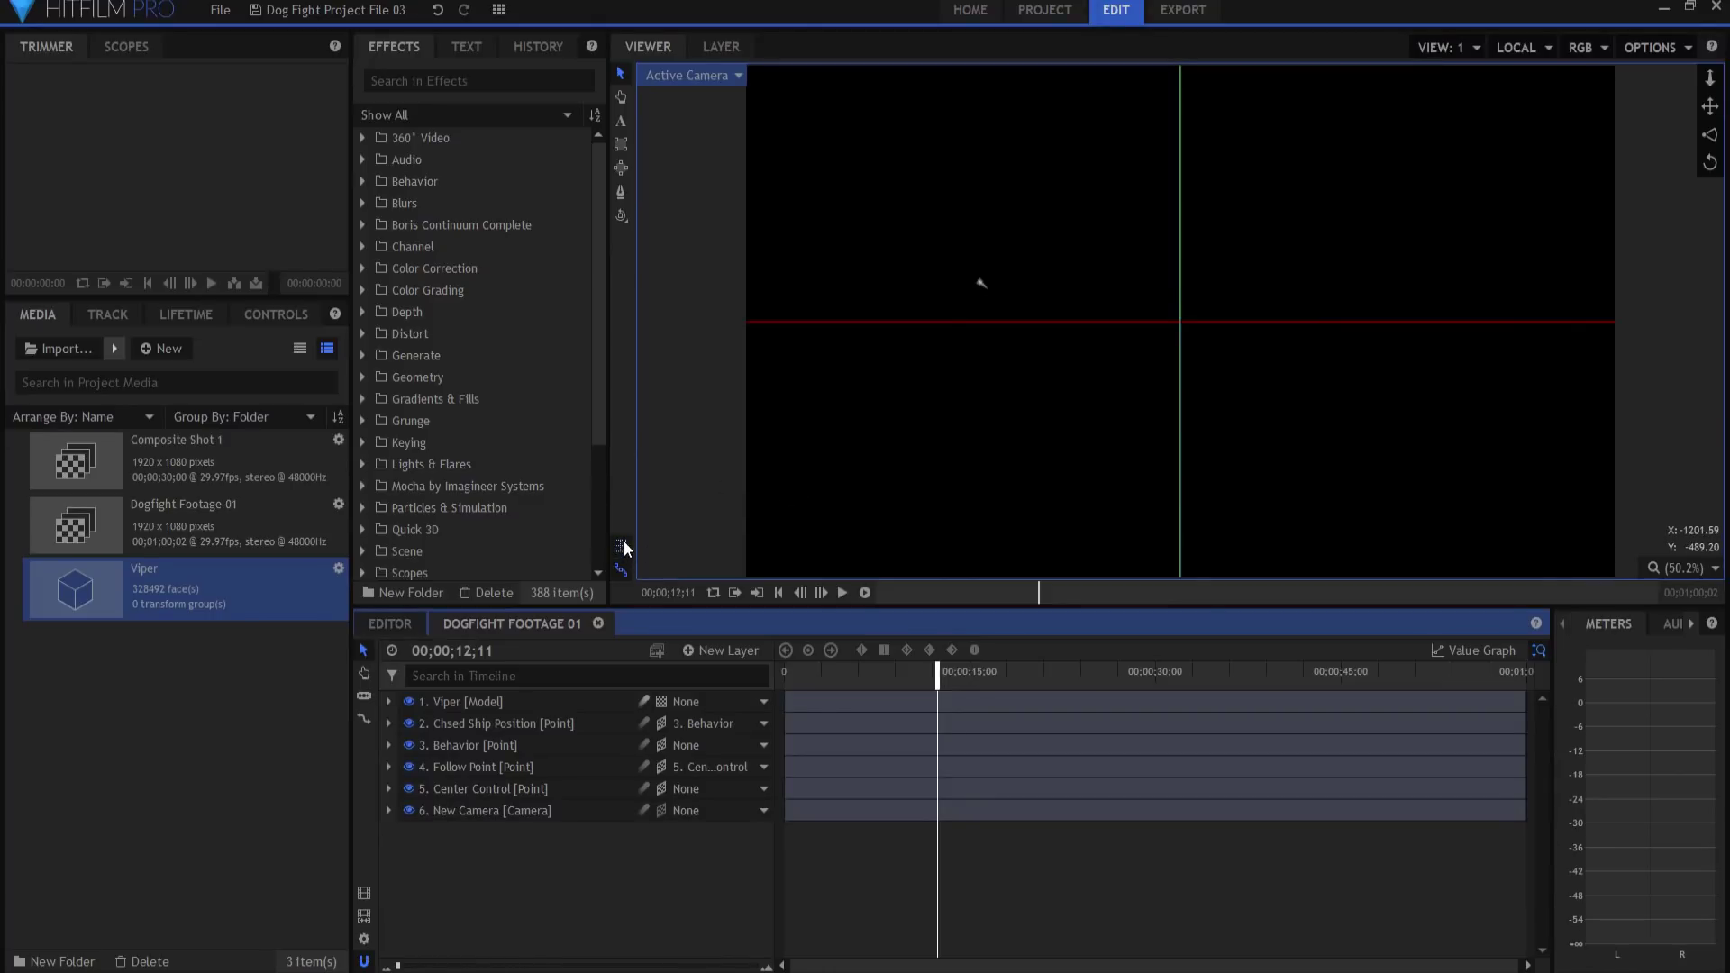
# - Preview the motion of the smaller Viper and return to the first frame
pyautogui.click(842, 592)
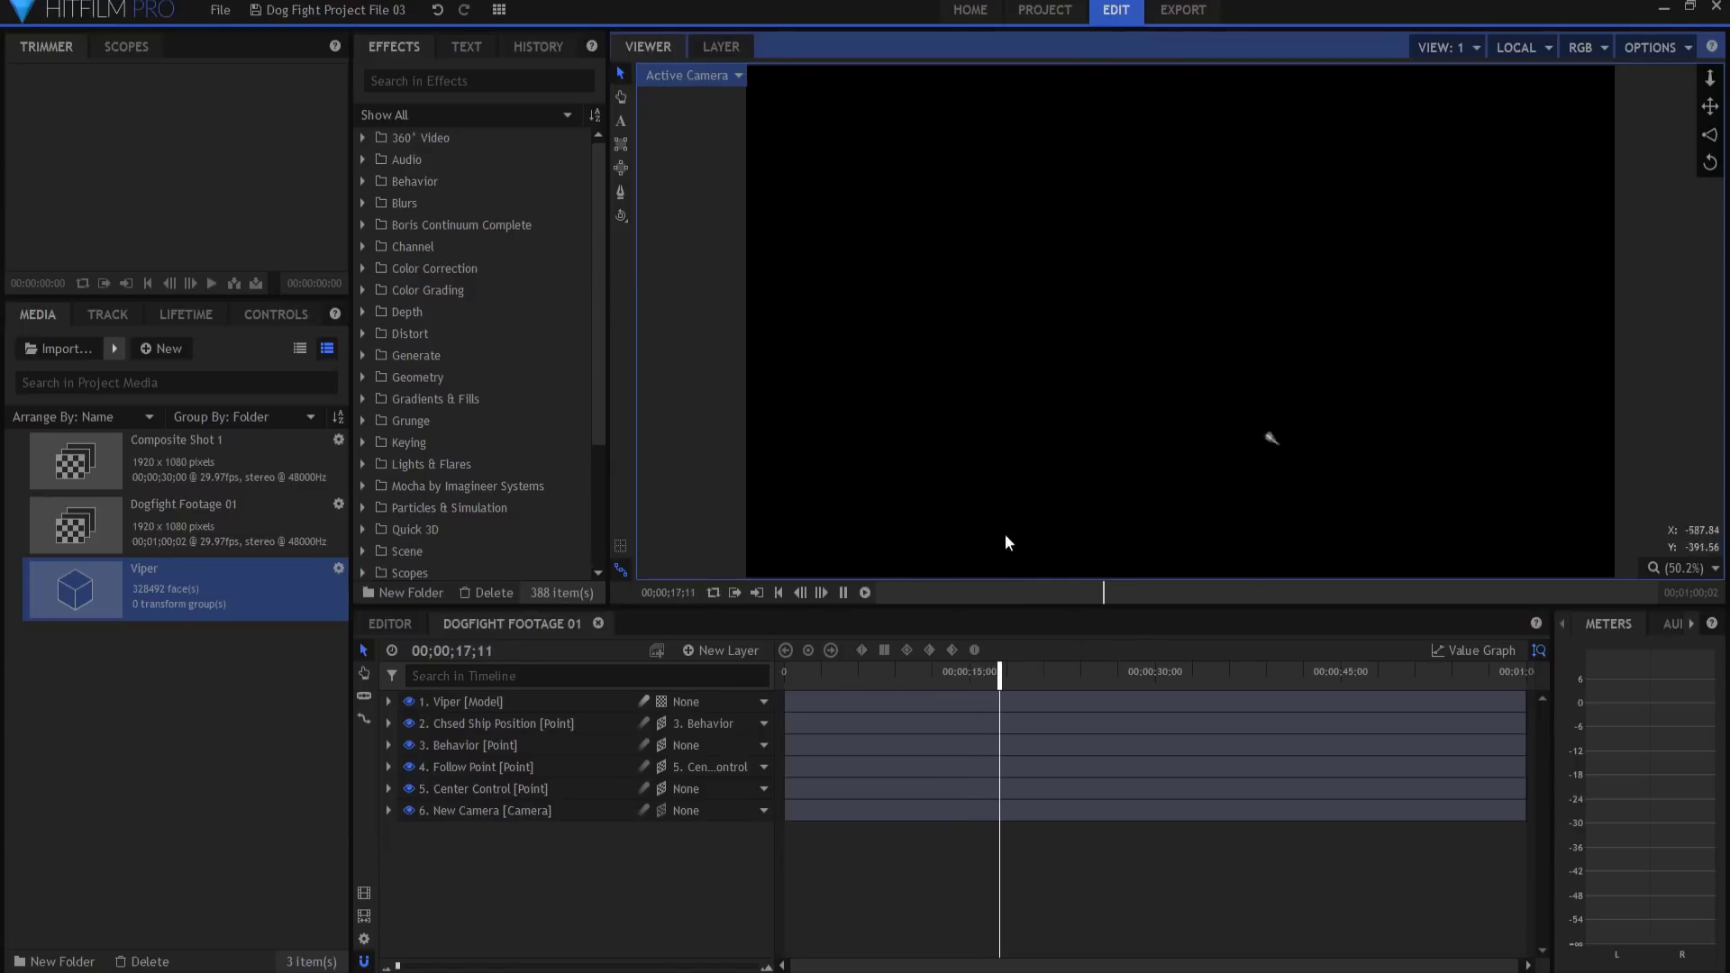
pyautogui.click(844, 592)
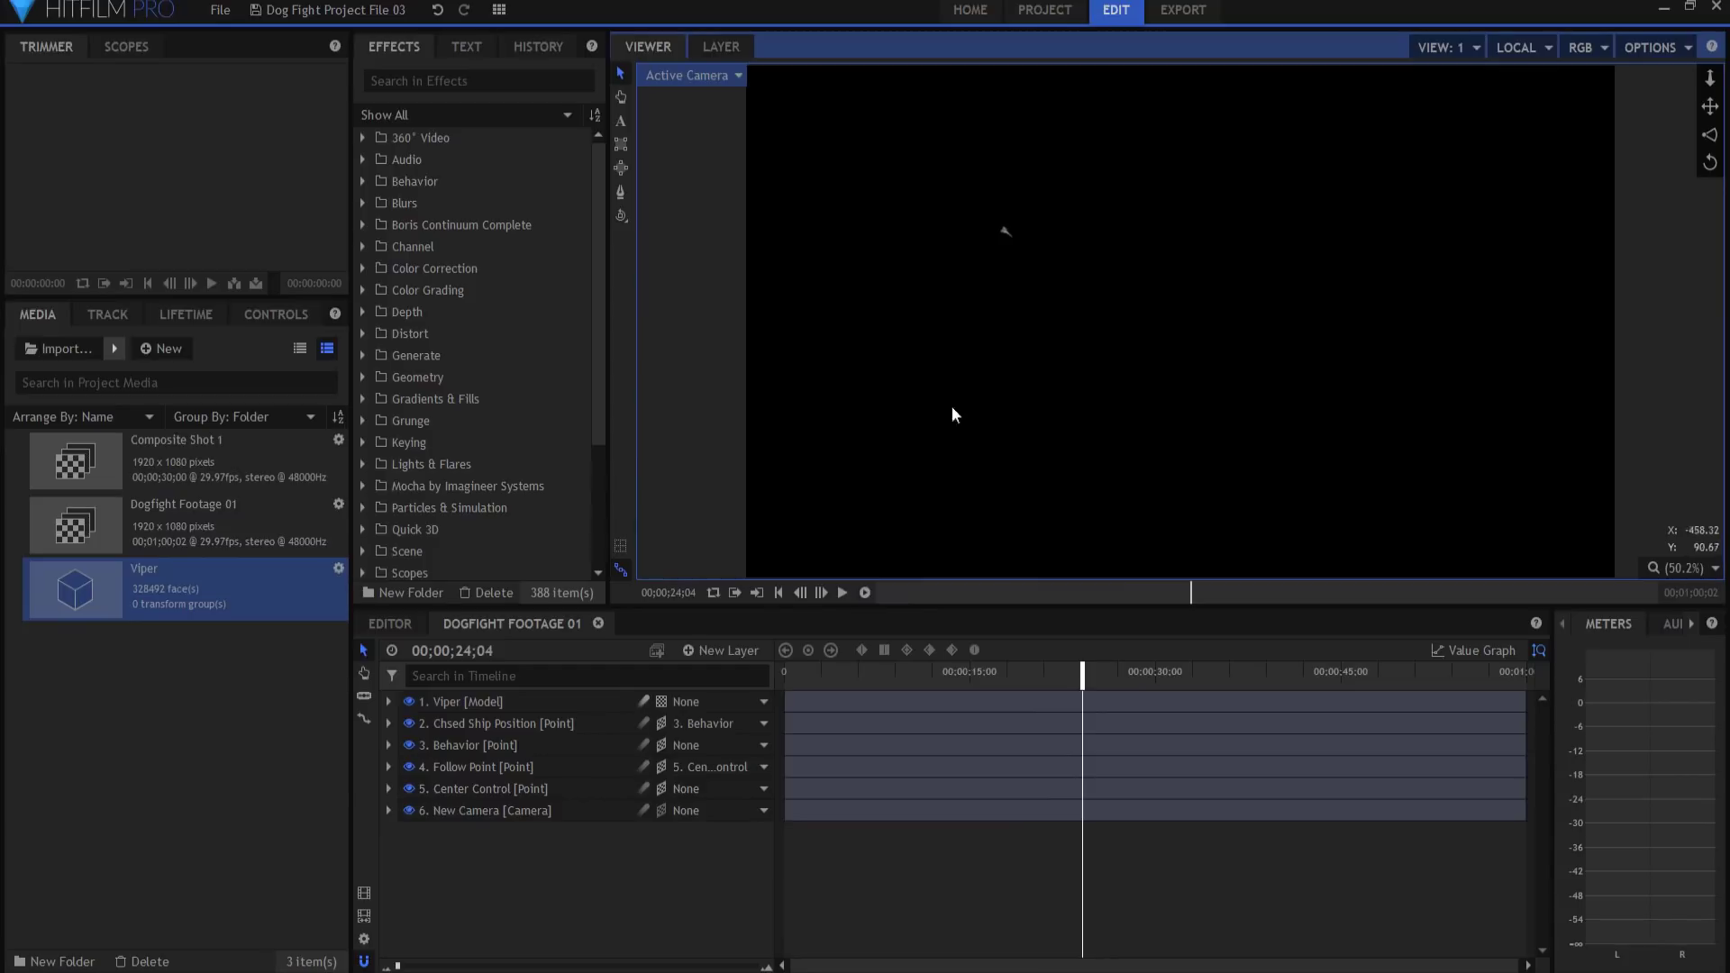
pyautogui.click(778, 593)
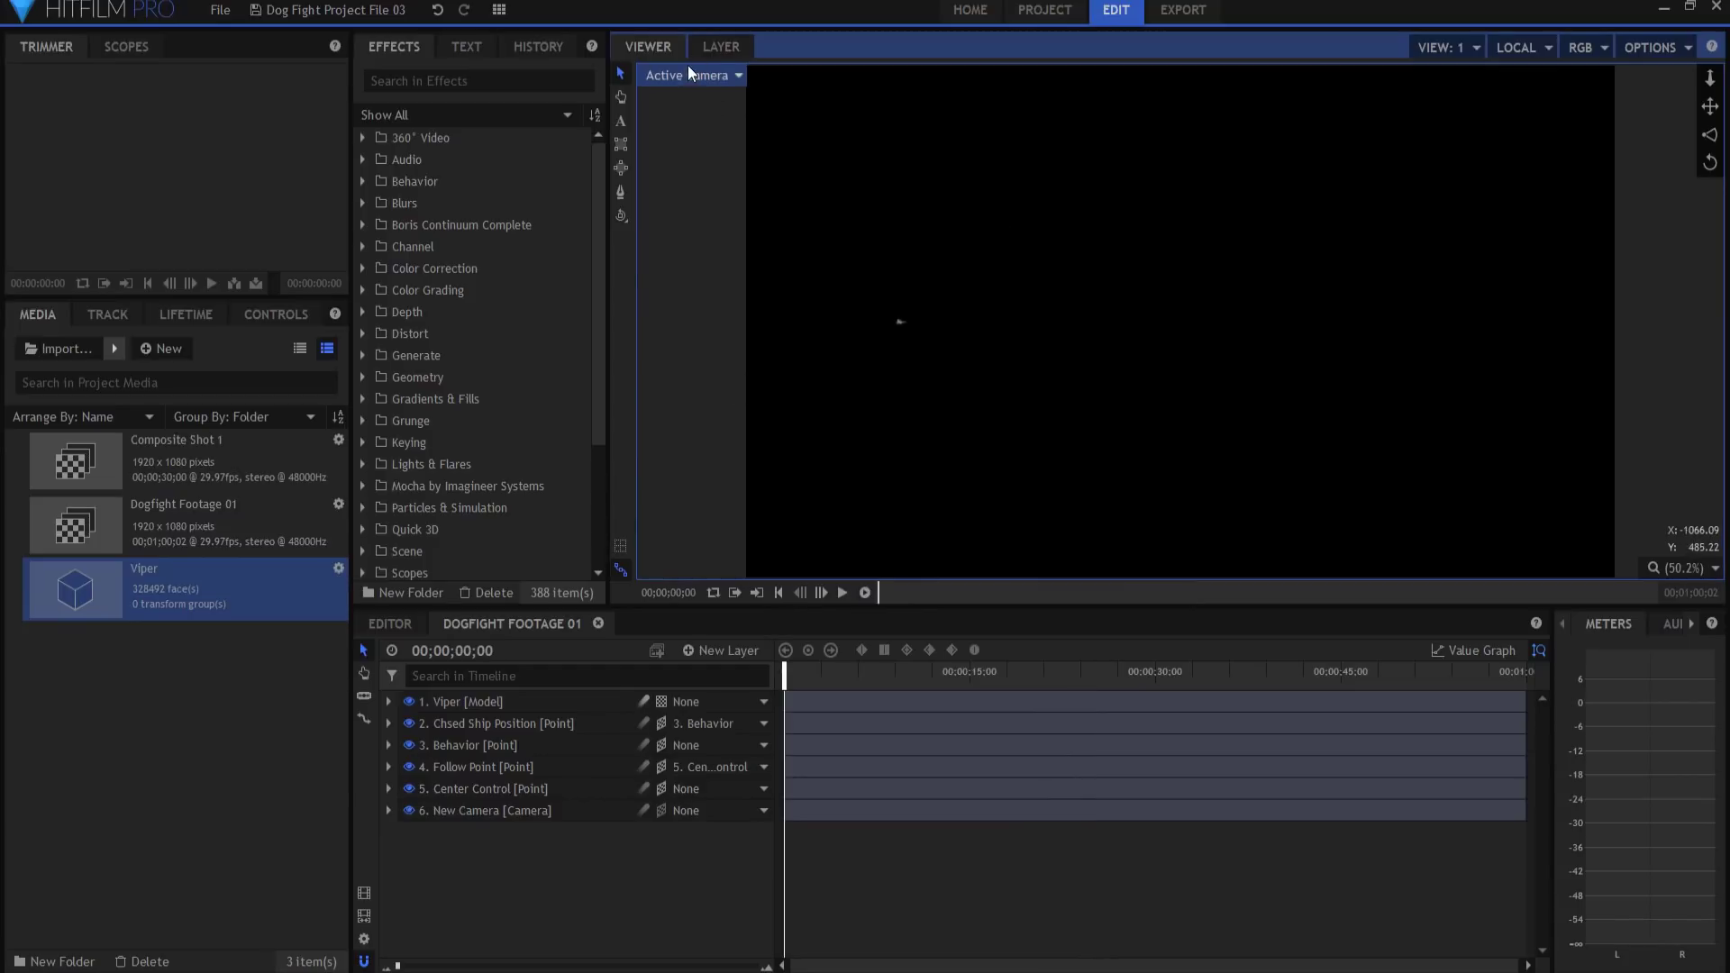
# - Show the scene from the Top view and create a 3D point layer named Behavior - Chasing
pyautogui.click(689, 72)
pyautogui.click(671, 248)
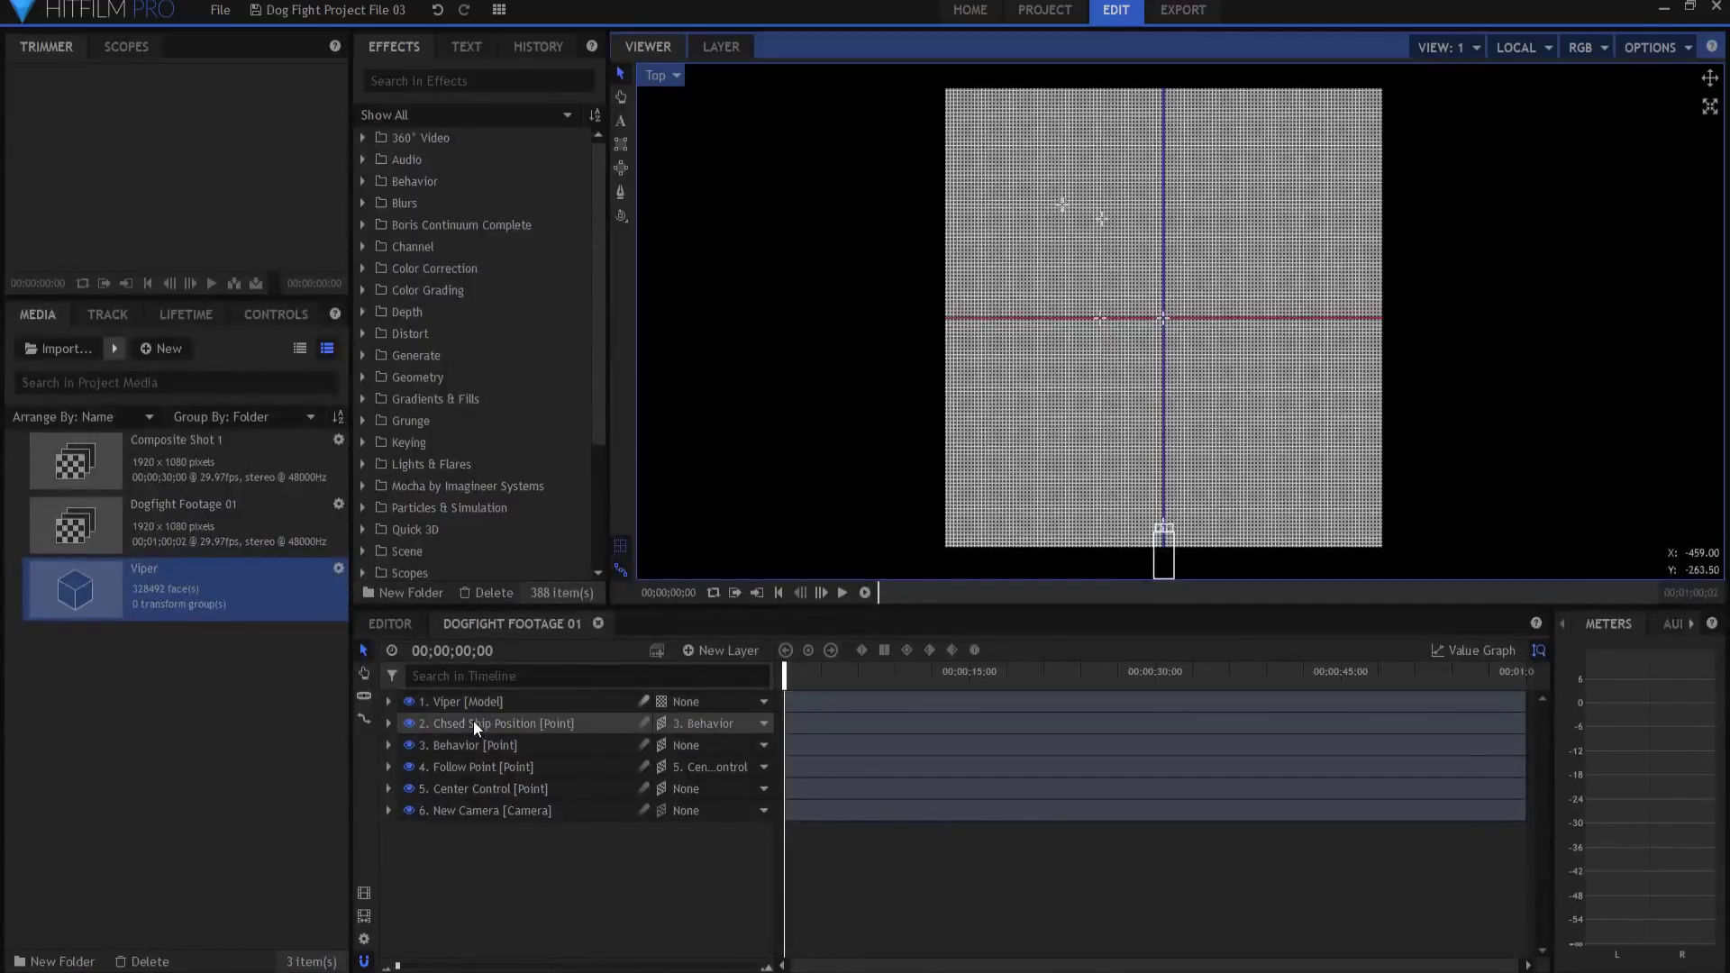
pyautogui.click(724, 648)
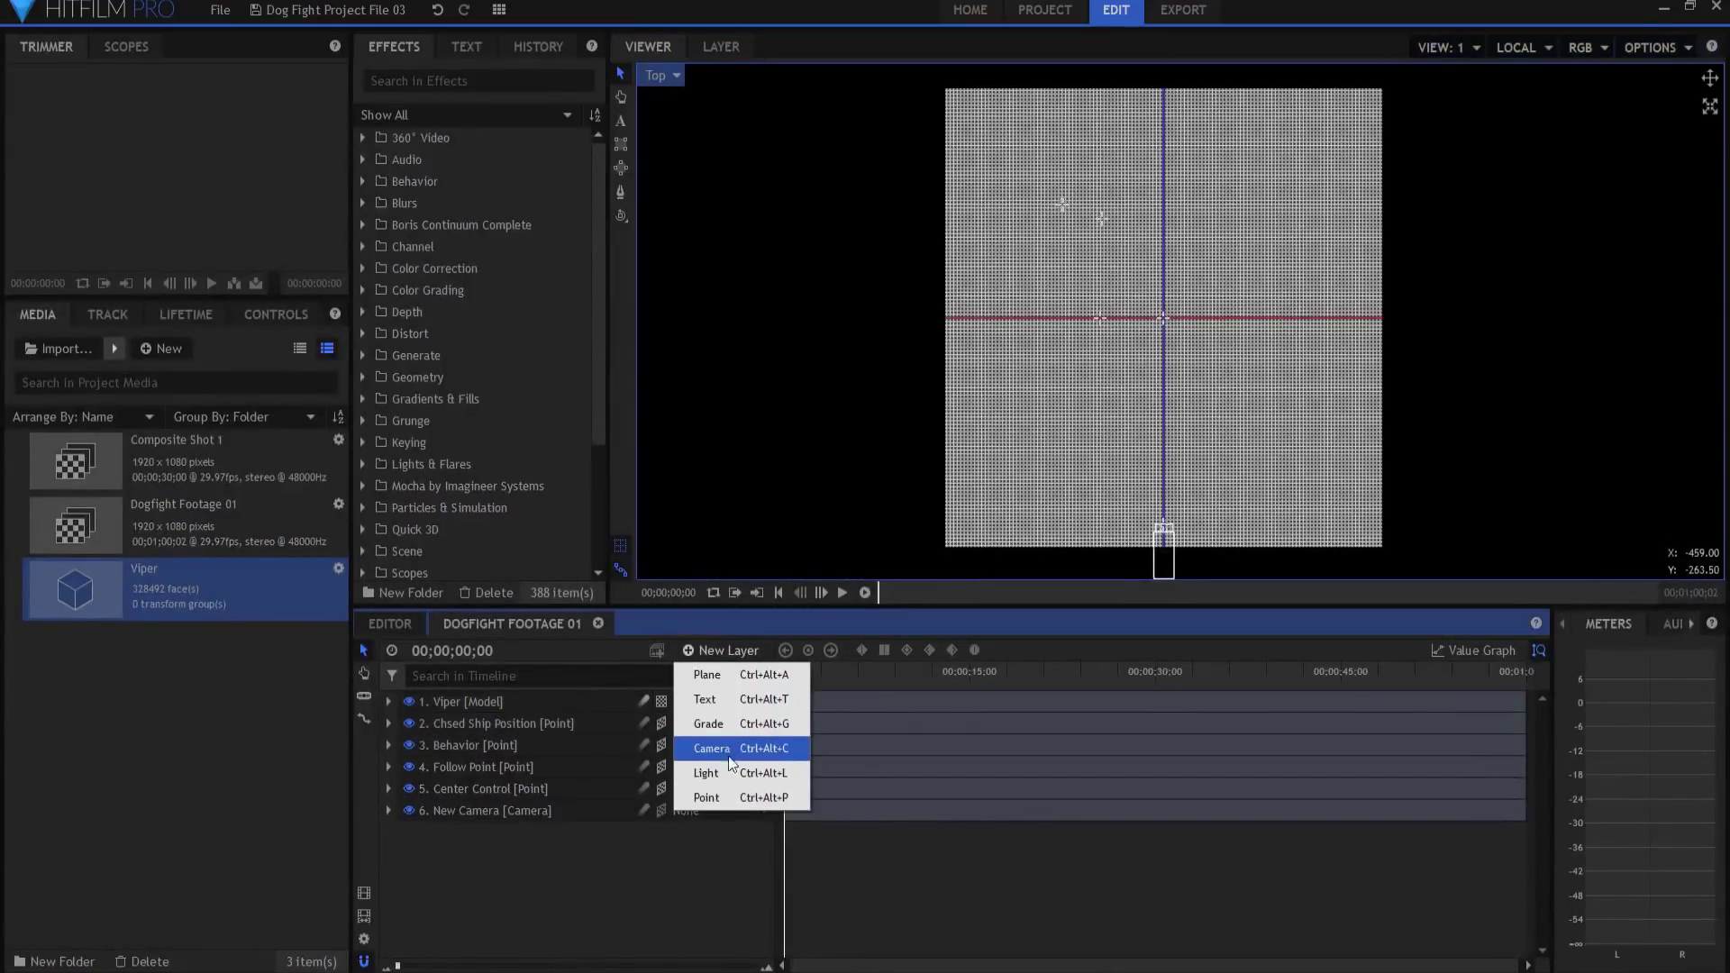
pyautogui.click(706, 798)
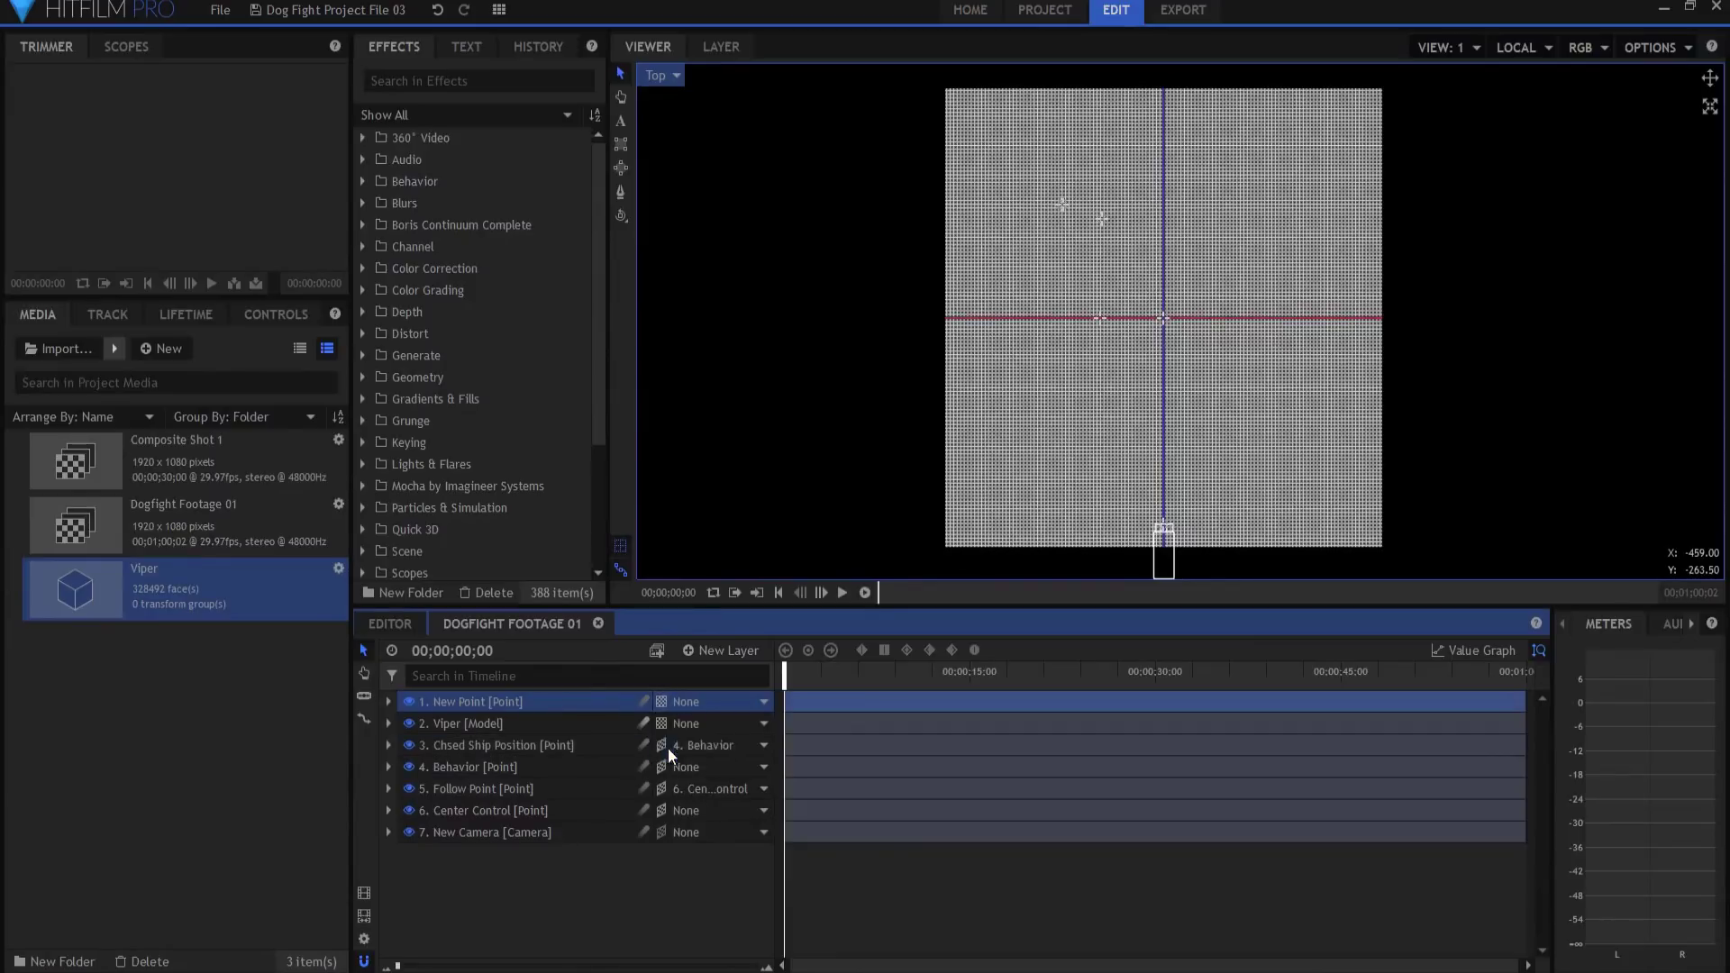
pyautogui.doubleClick(470, 704)
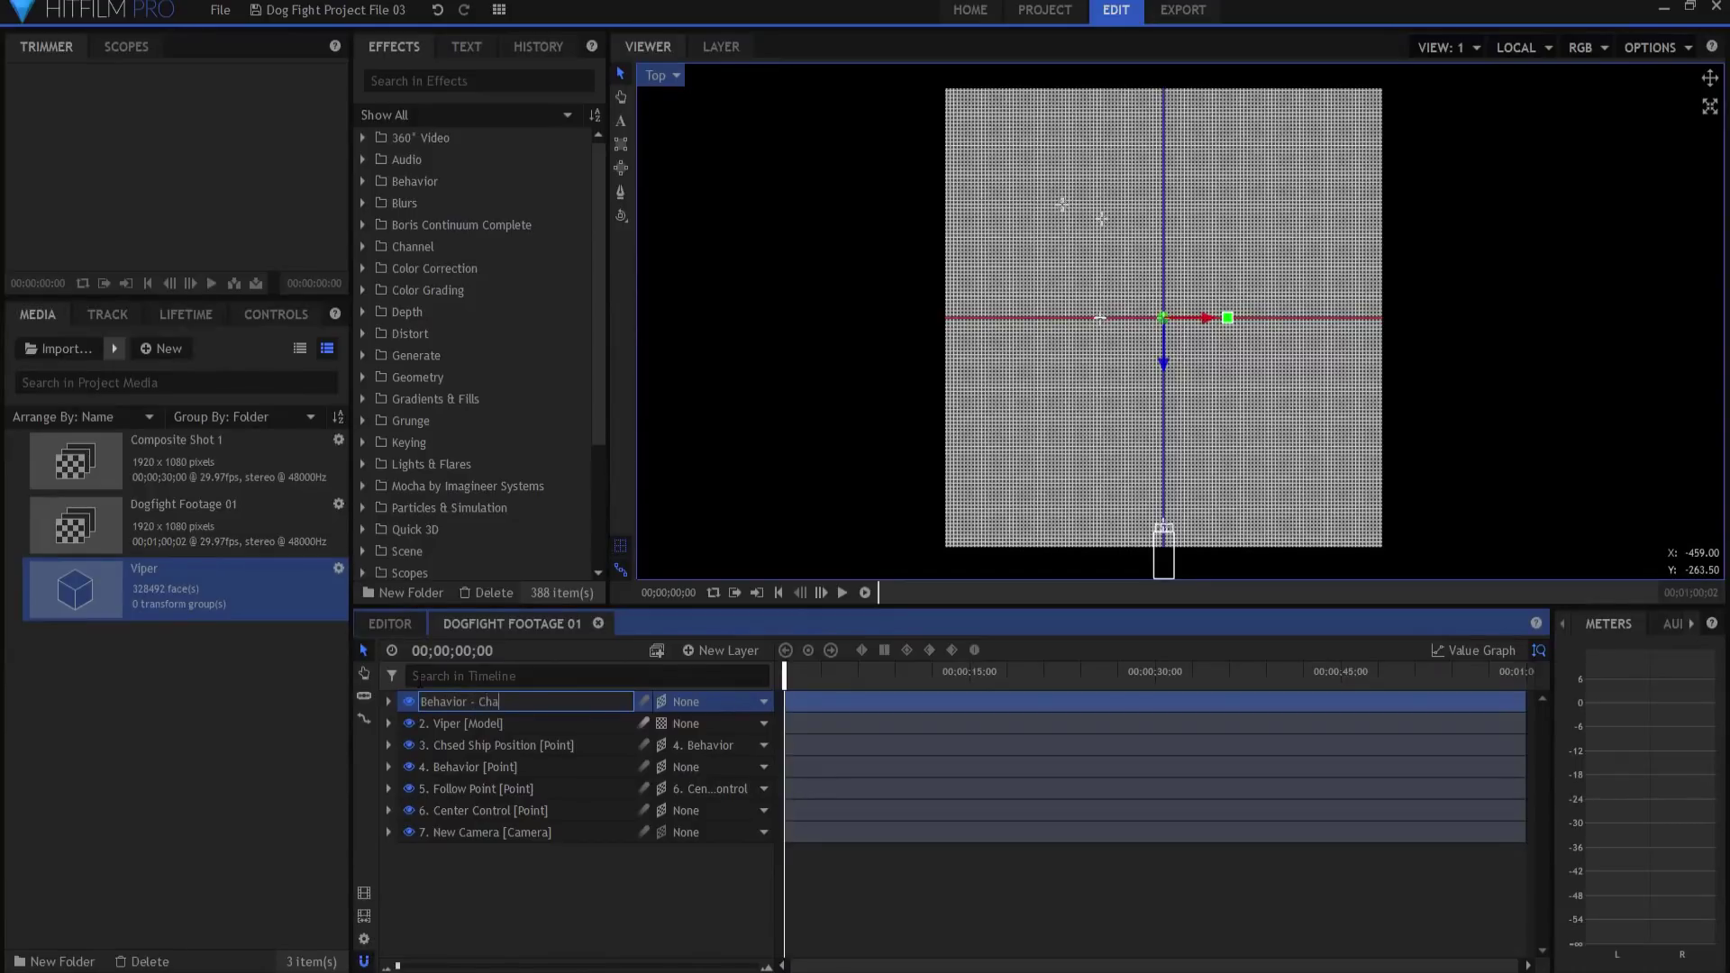
pyautogui.press('Return')
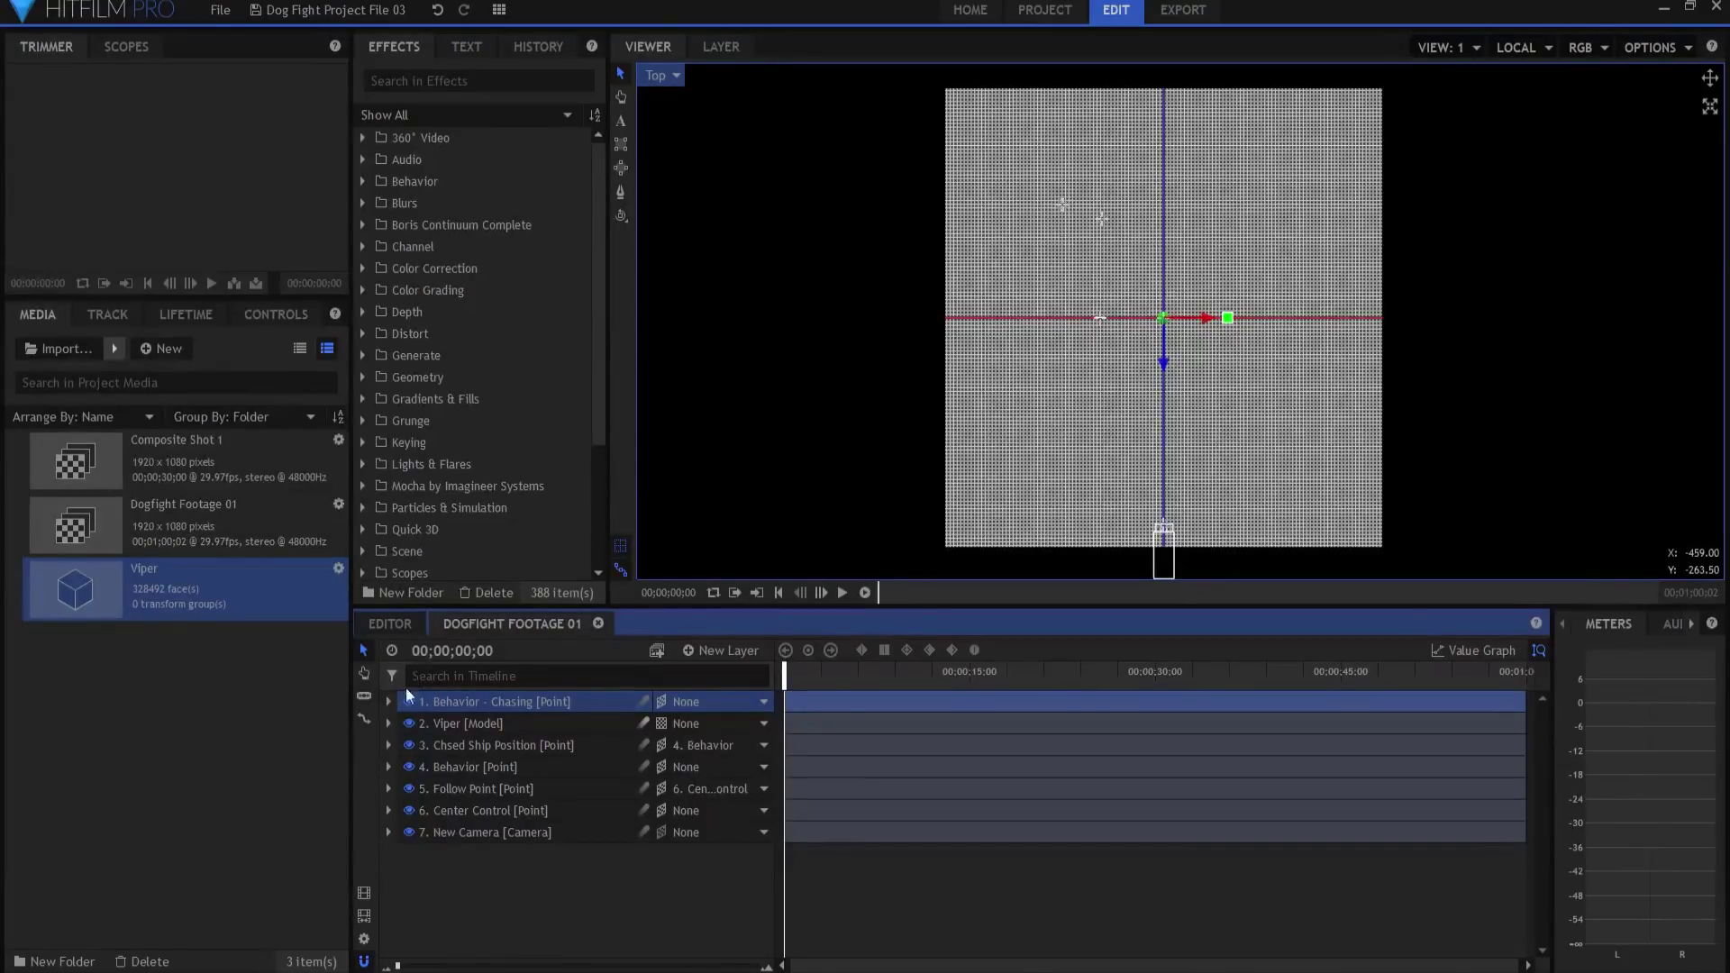
# - Add a Follow behavior to Behavior - Chasing with Chsed Ship Position as its target
pyautogui.click(388, 701)
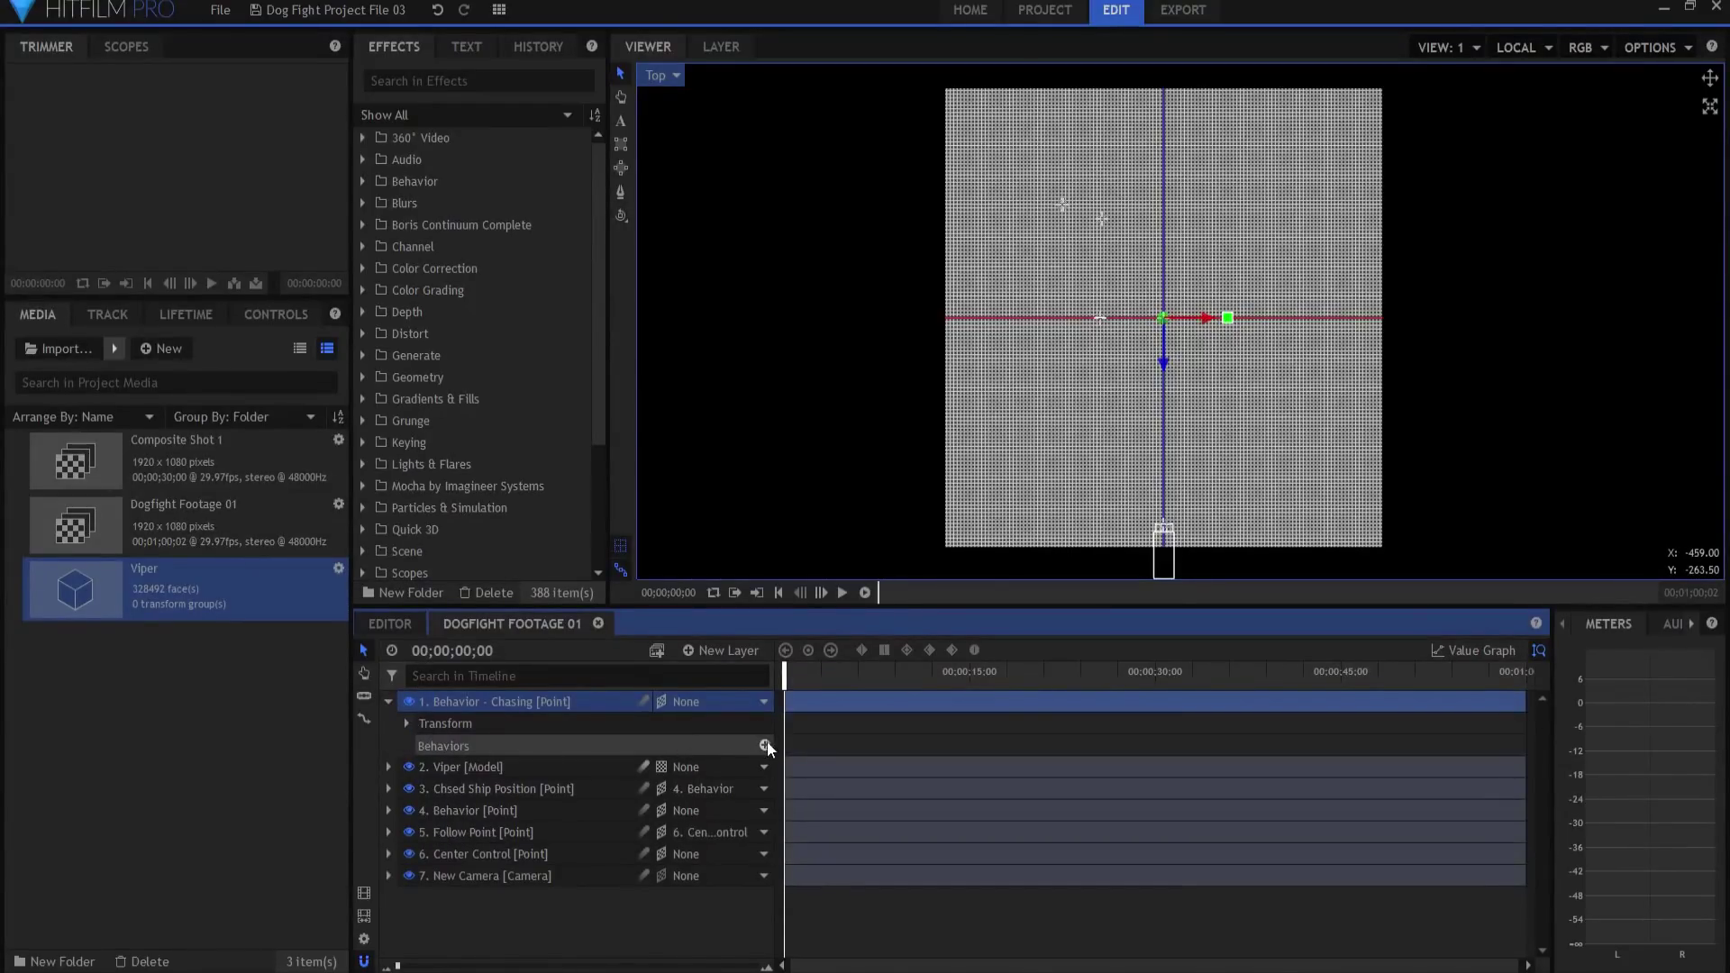
pyautogui.moveTo(792, 768)
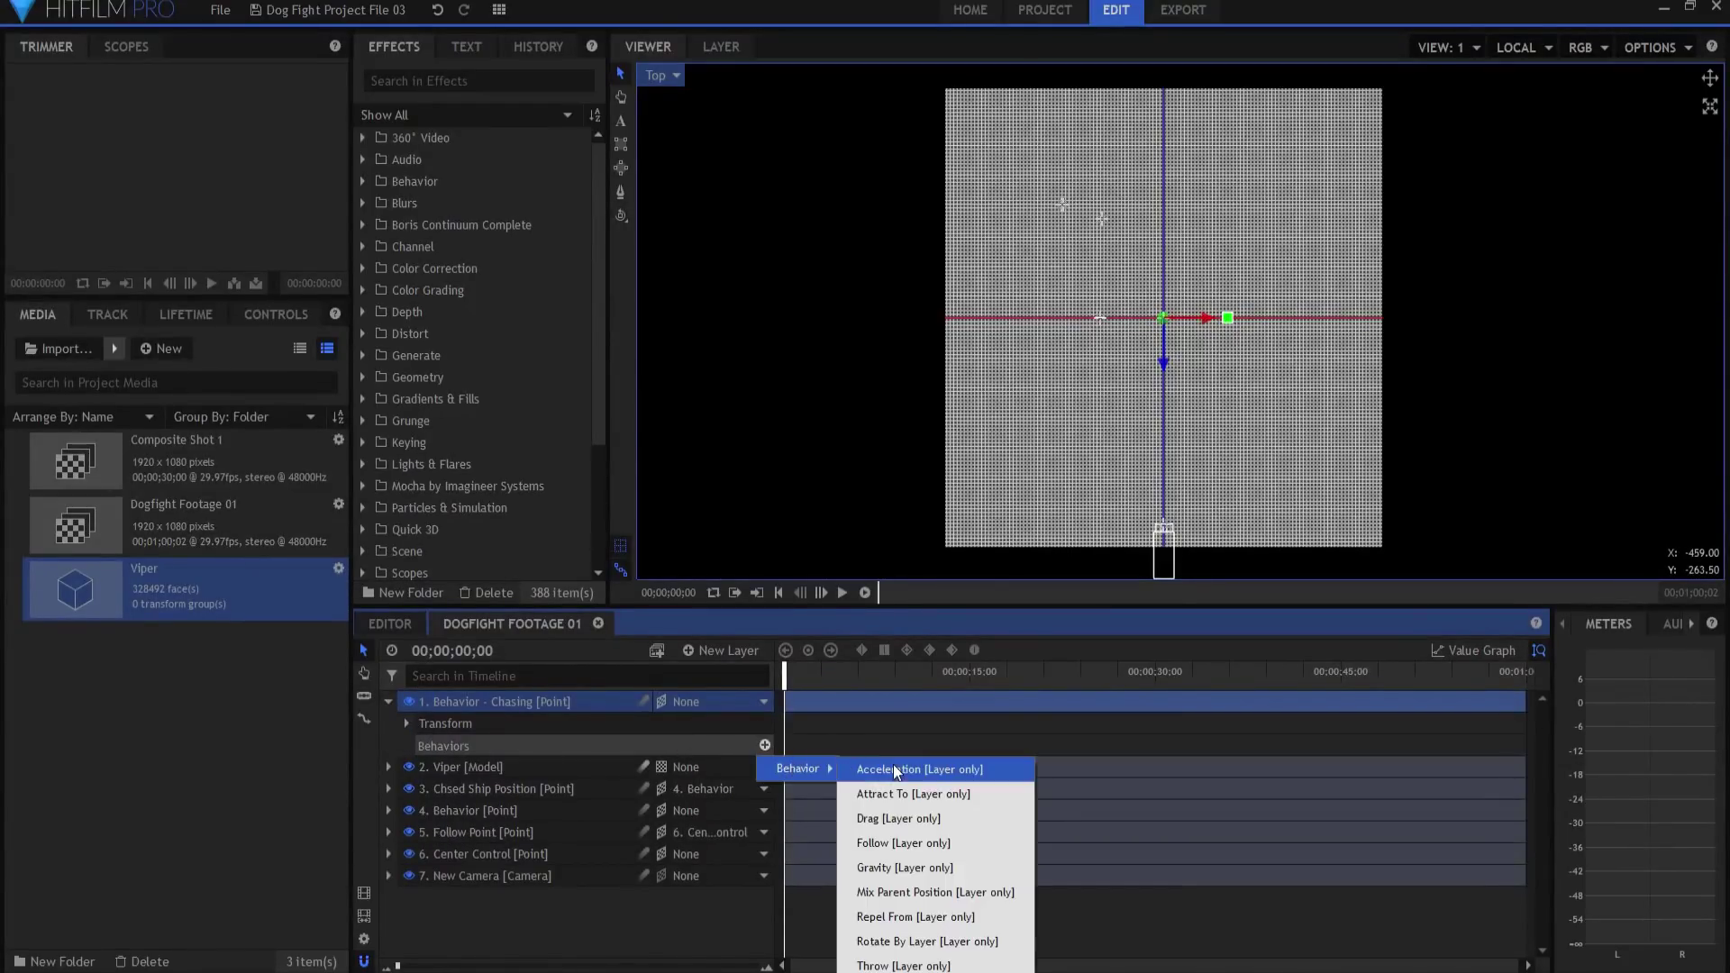
pyautogui.click(893, 832)
pyautogui.click(425, 765)
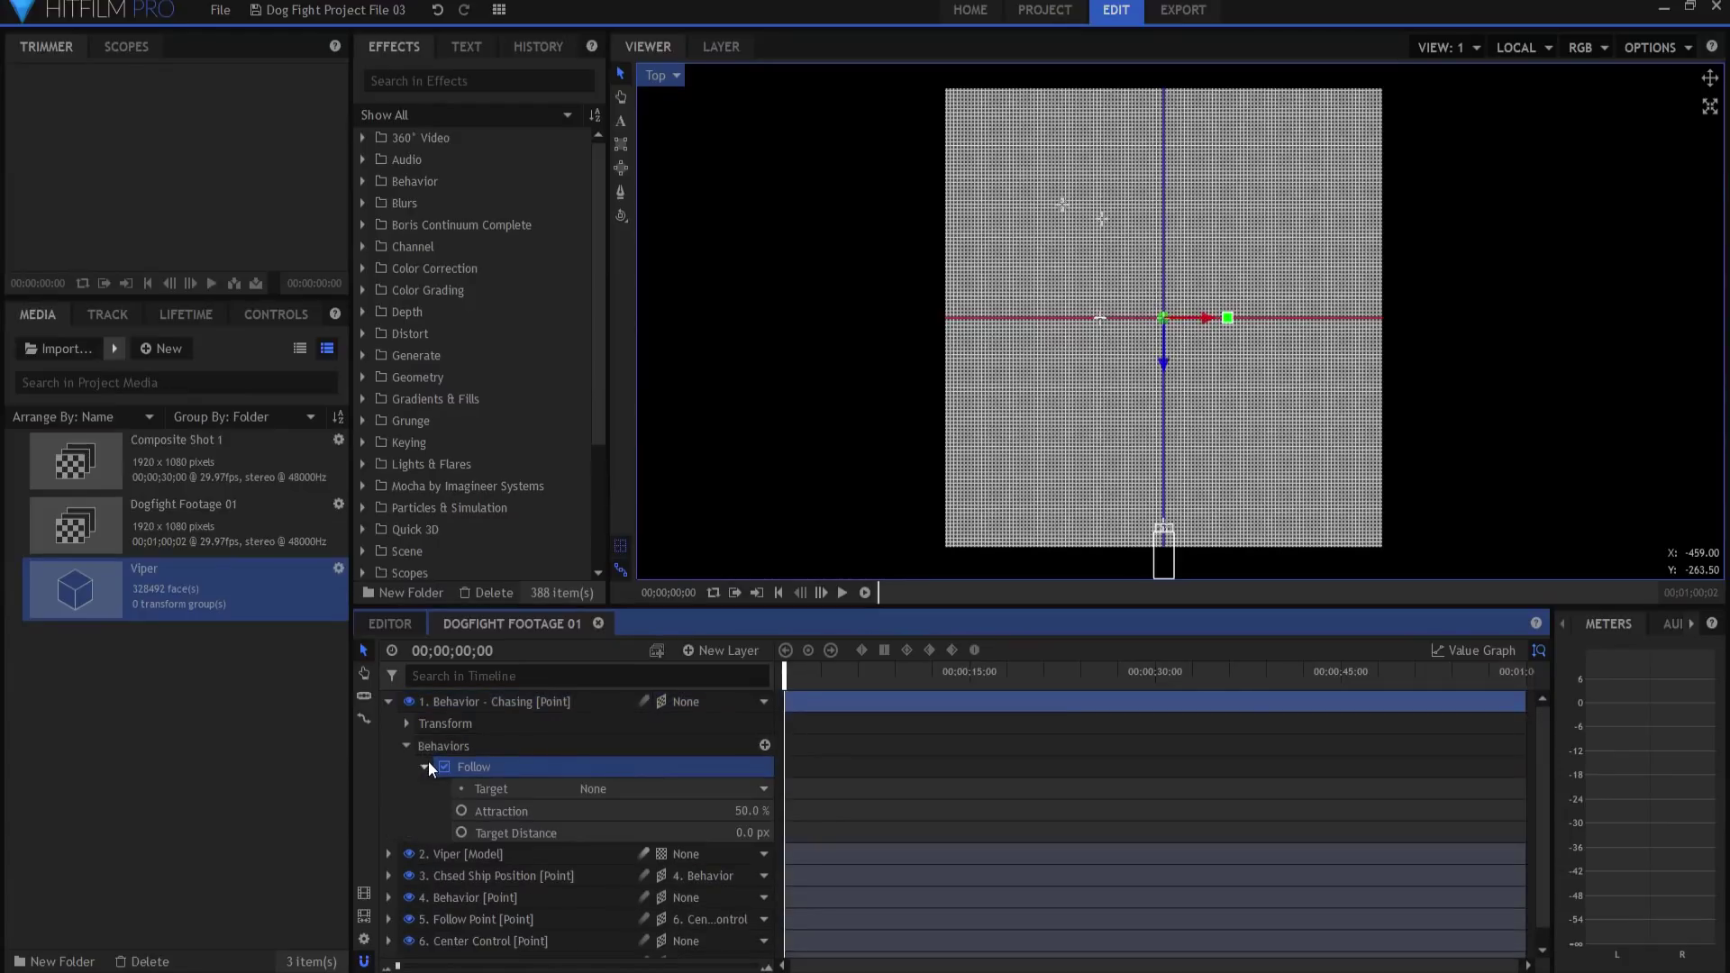
pyautogui.click(626, 788)
pyautogui.click(641, 846)
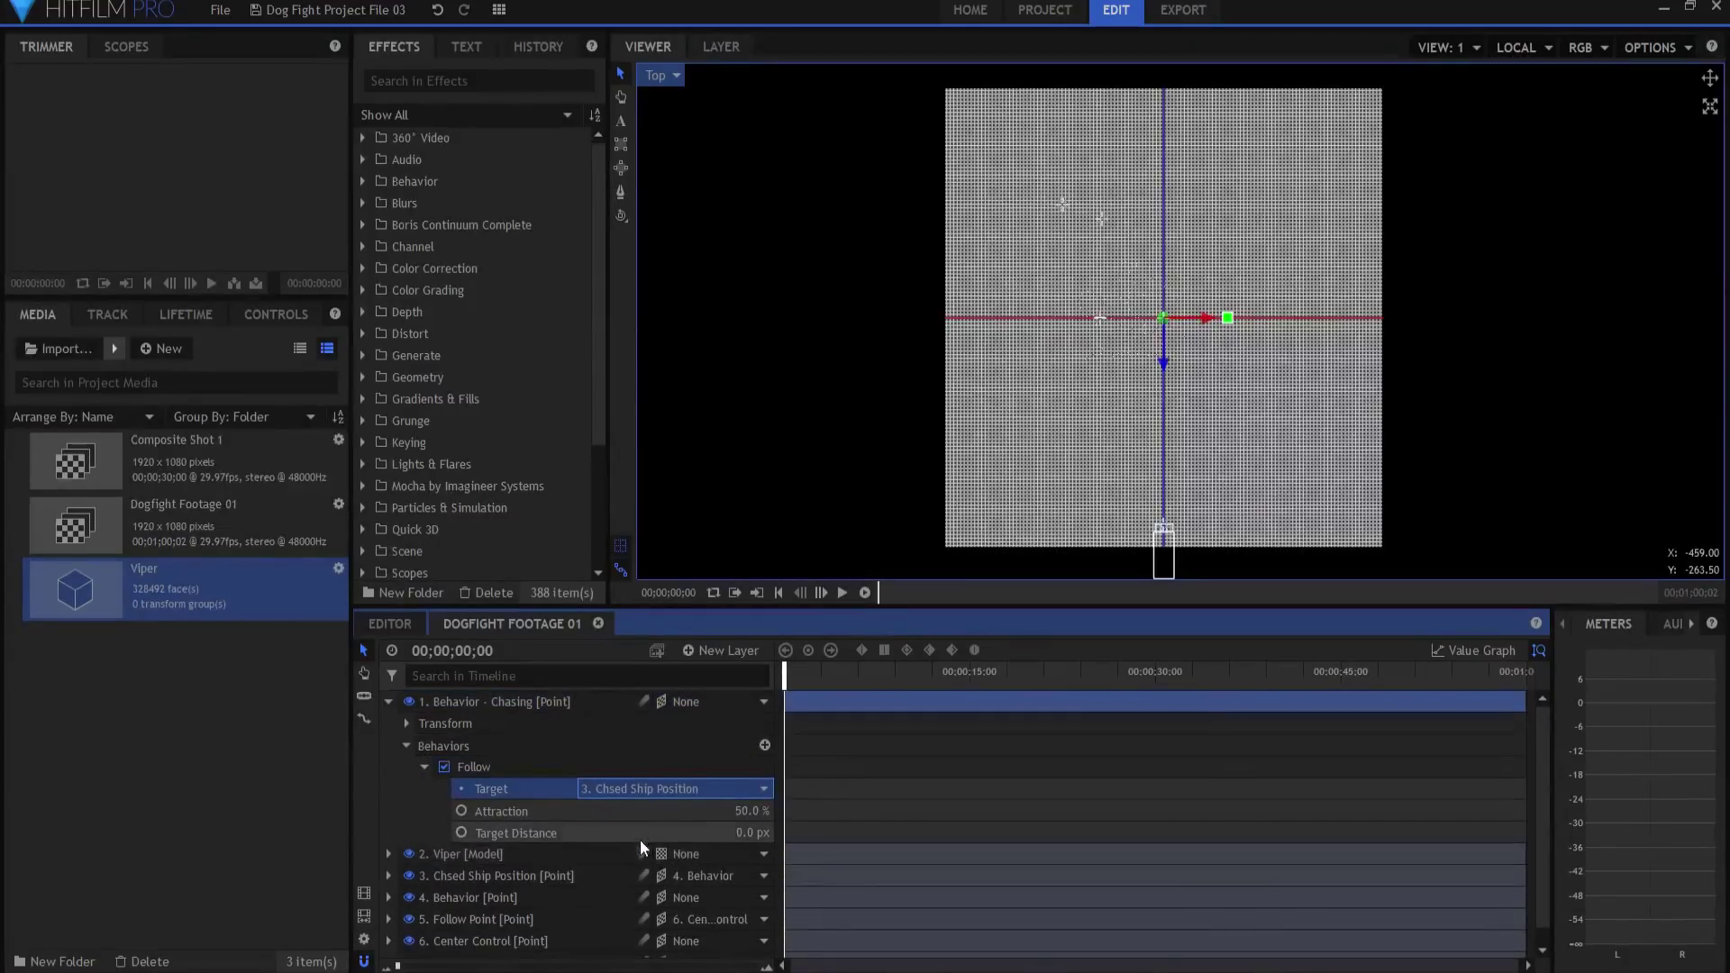
# - Move the Behavior - Chasing point past the existing points towards the grid's upper-left corner in the Top view, and collapse its layer
pyautogui.click(470, 701)
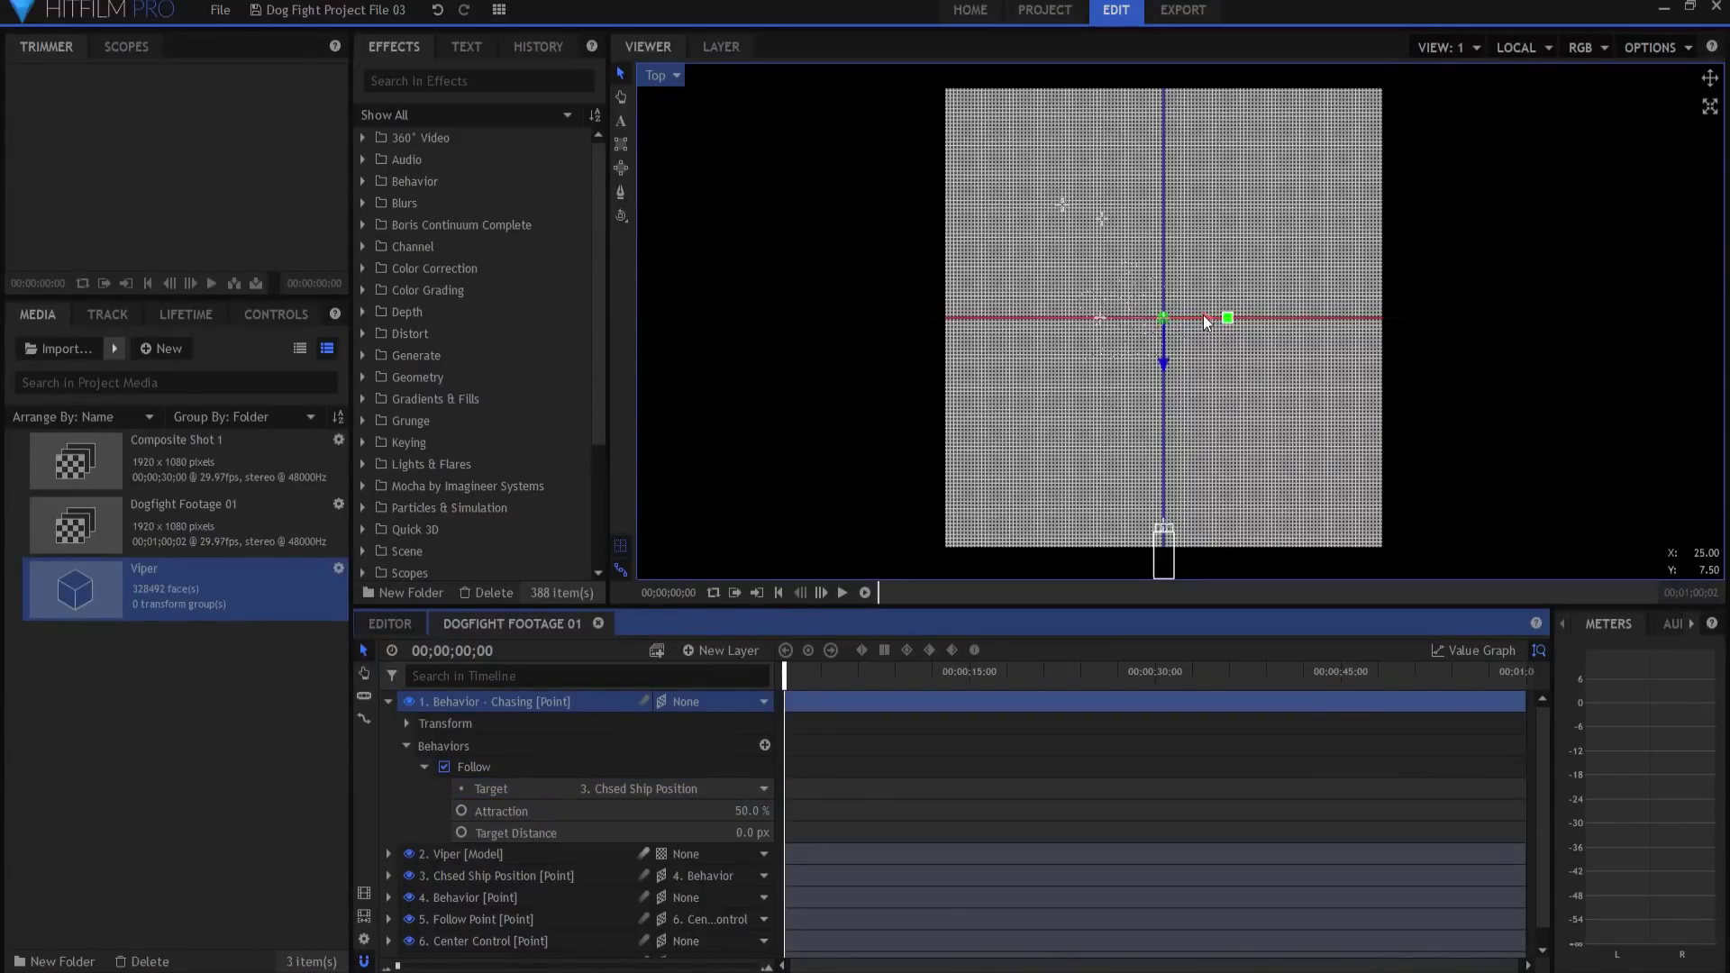
pyautogui.moveTo(1203, 315); pyautogui.dragTo(1003, 362)
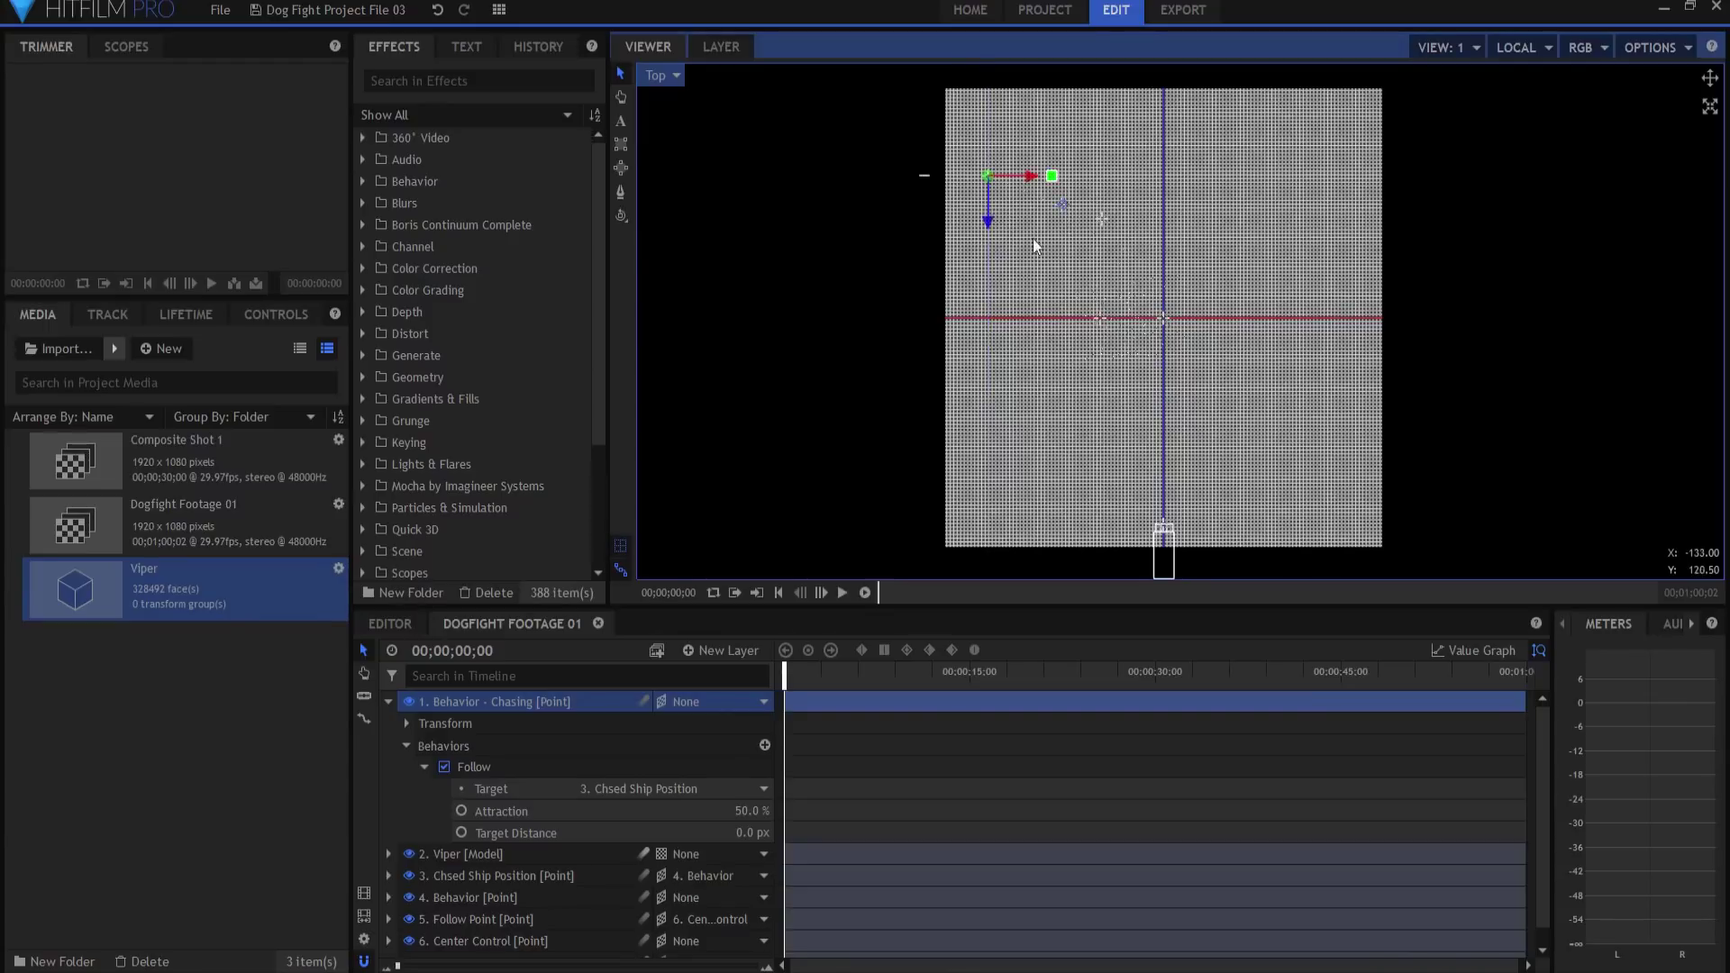
pyautogui.click(389, 701)
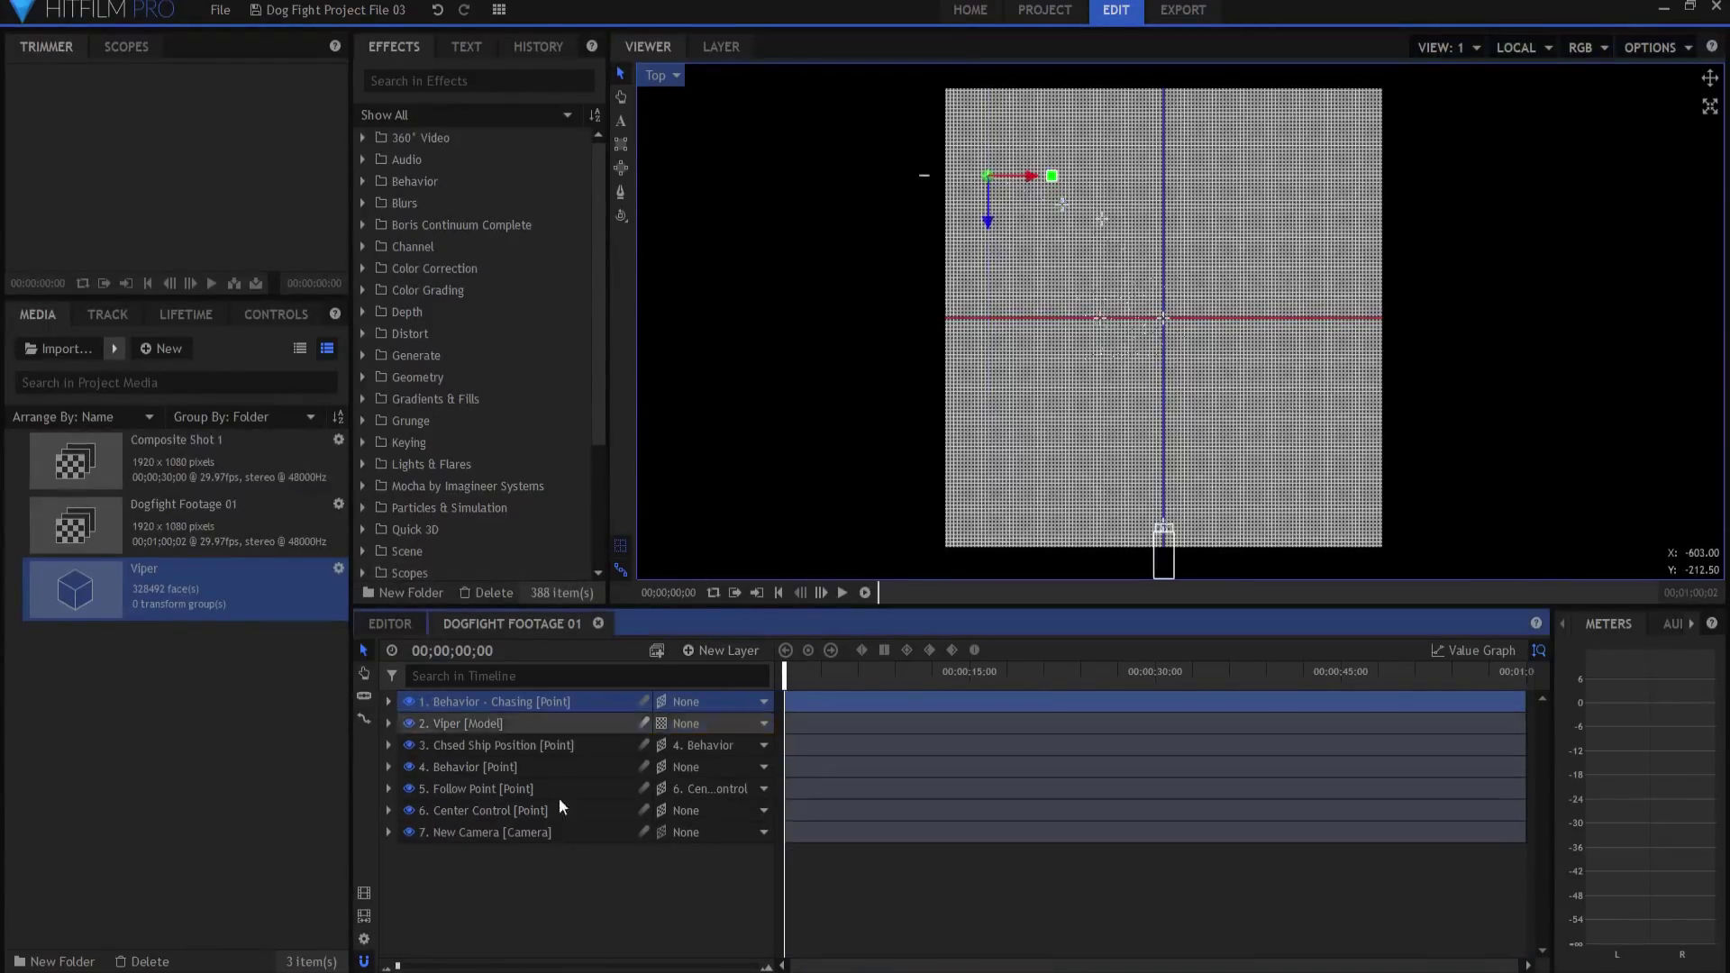
# - Create another point layer, make it a 3D plane, and name it Chasing Ship Position
pyautogui.click(721, 651)
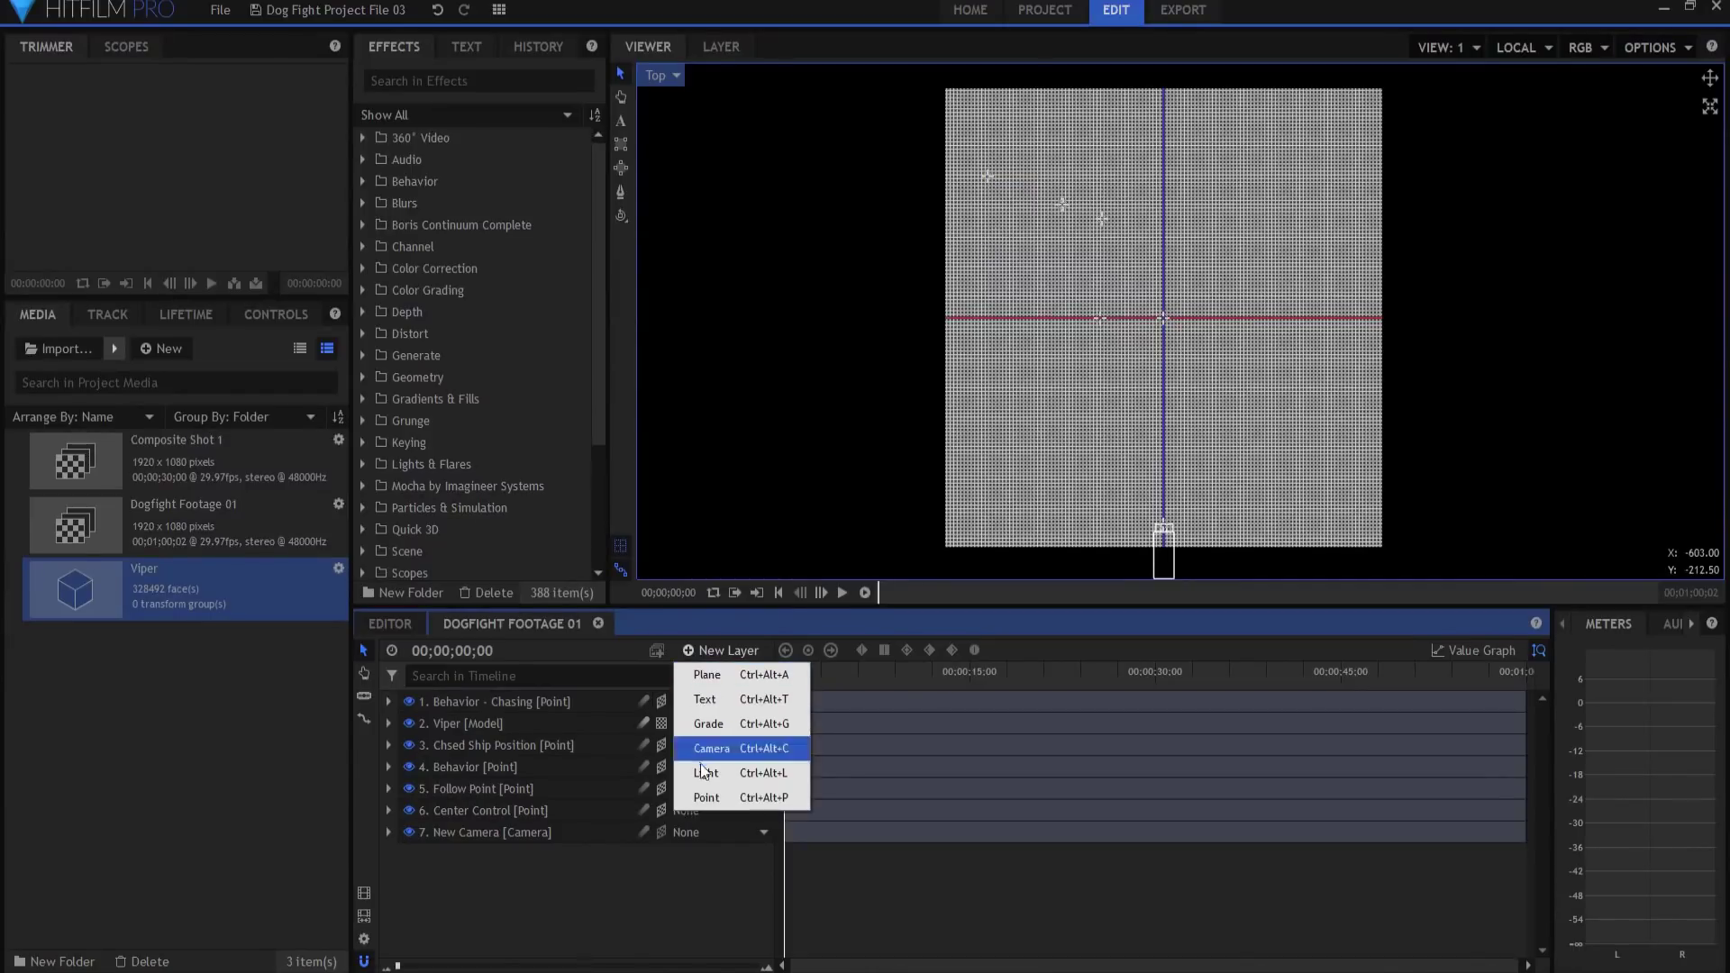
pyautogui.click(701, 798)
pyautogui.click(660, 701)
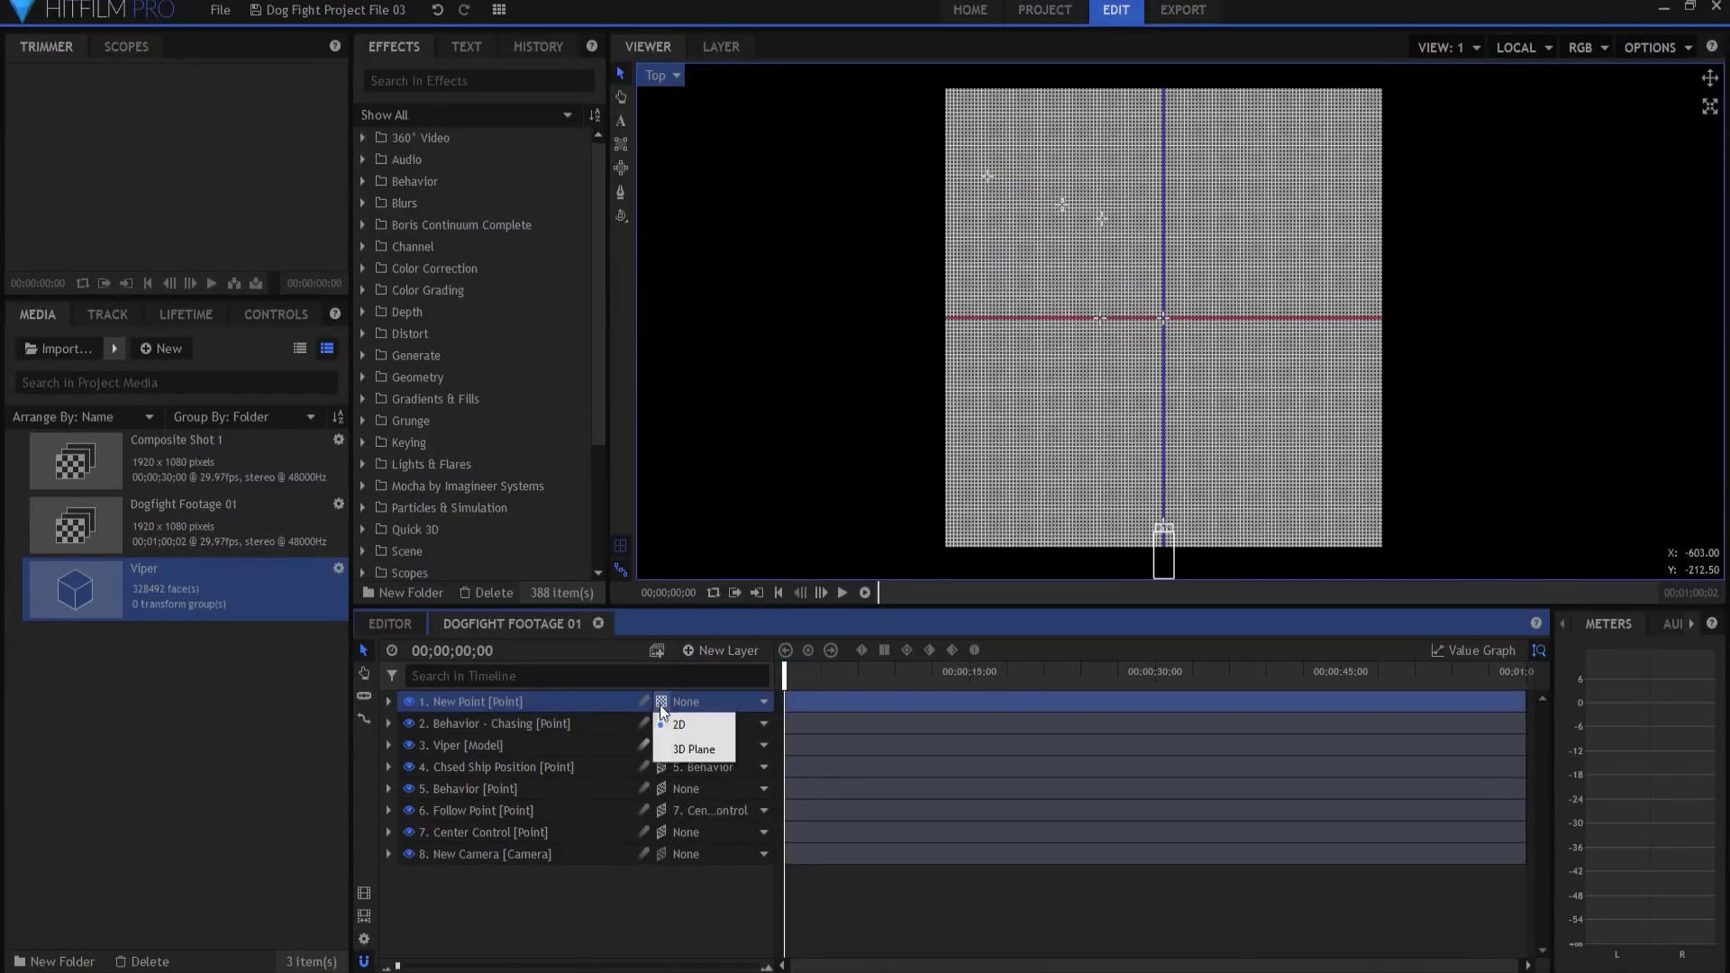
pyautogui.click(689, 749)
pyautogui.doubleClick(497, 700)
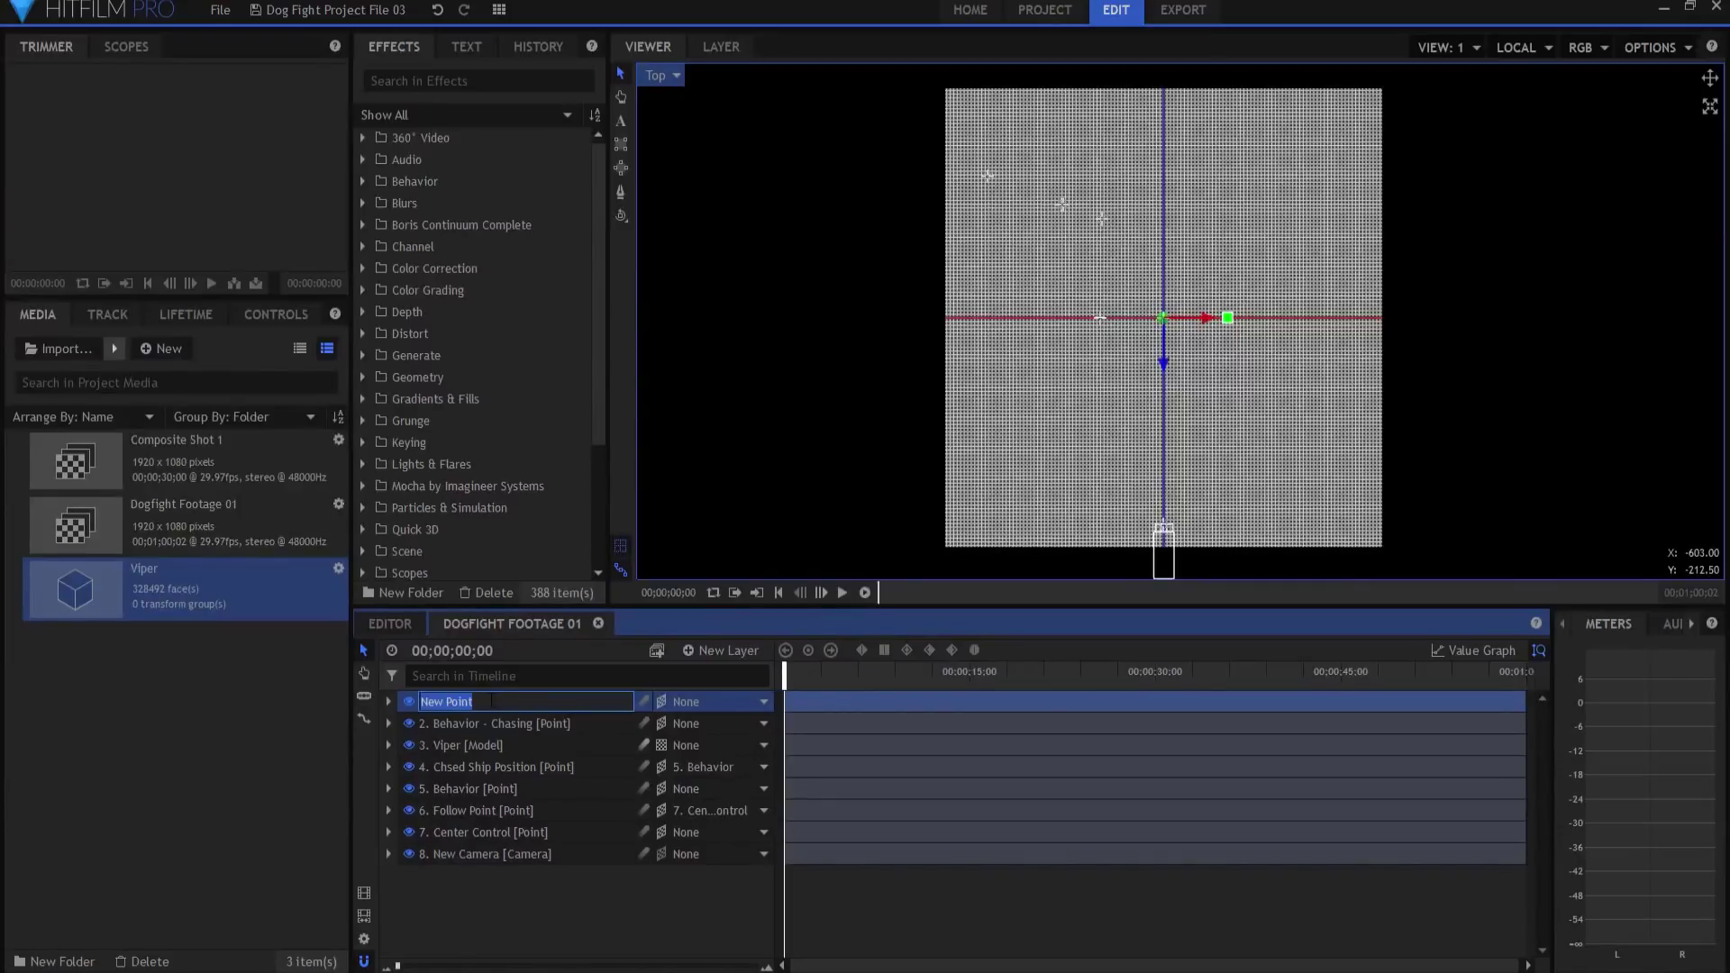
pyautogui.write('Ch')
pyautogui.press('Return')
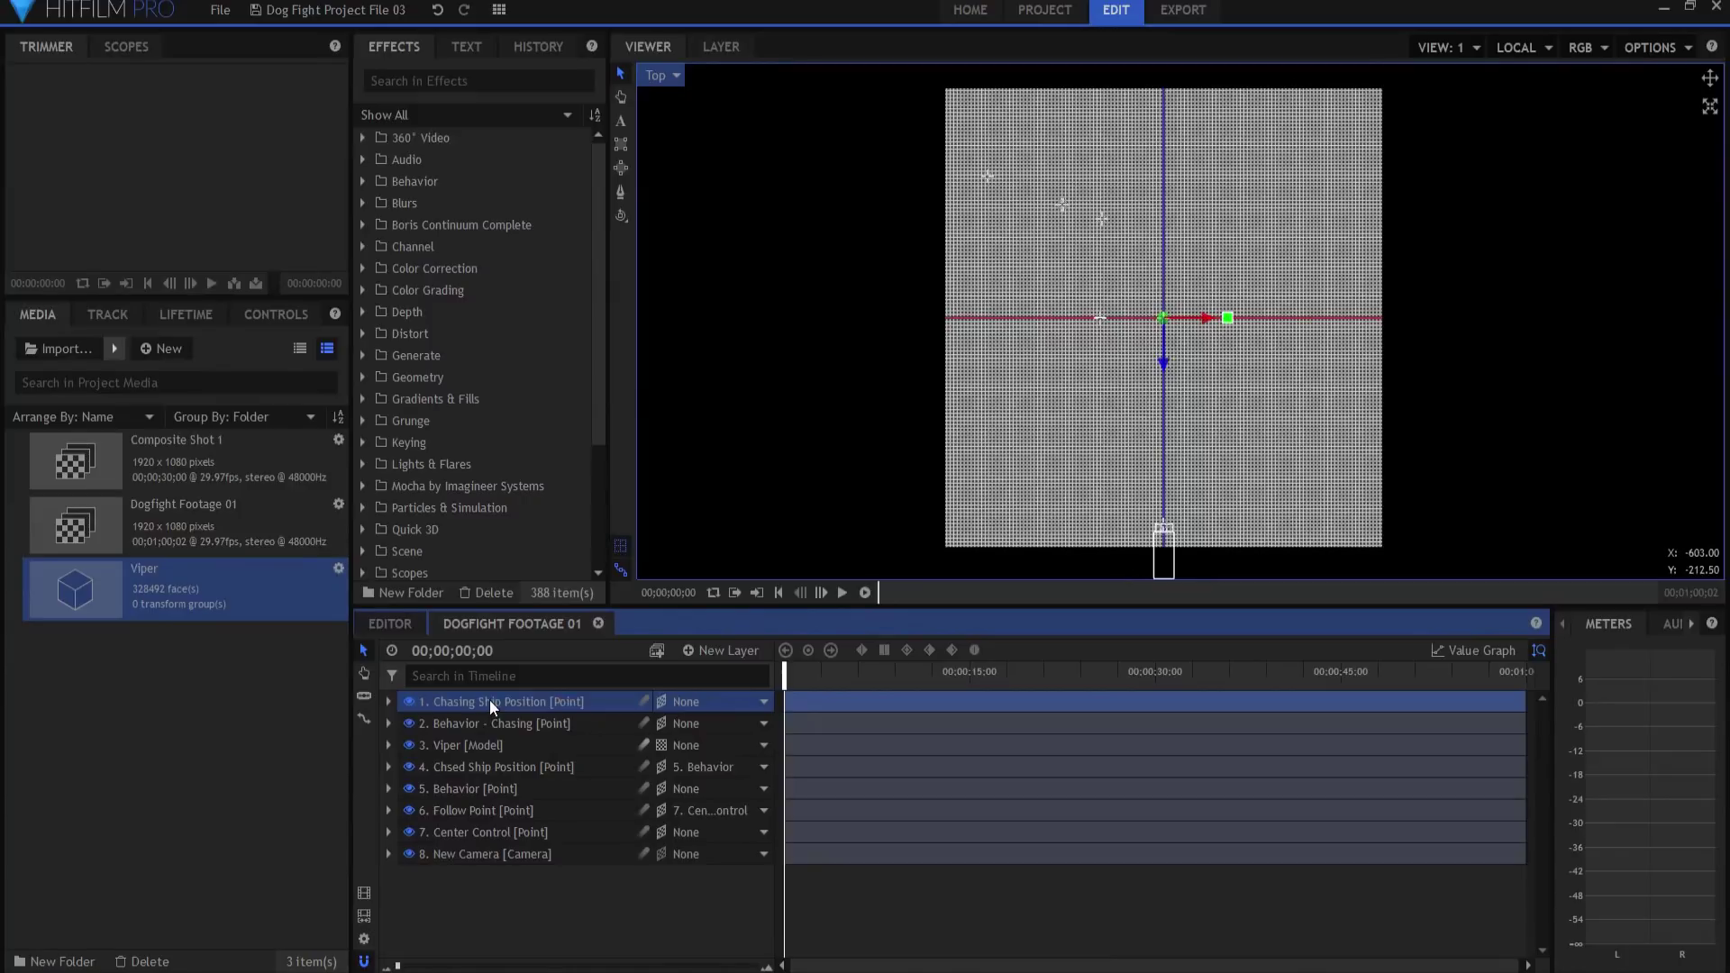
# - Parent Chasing Ship Position to Behavior - Chasing and expand its layer properties
pyautogui.click(702, 703)
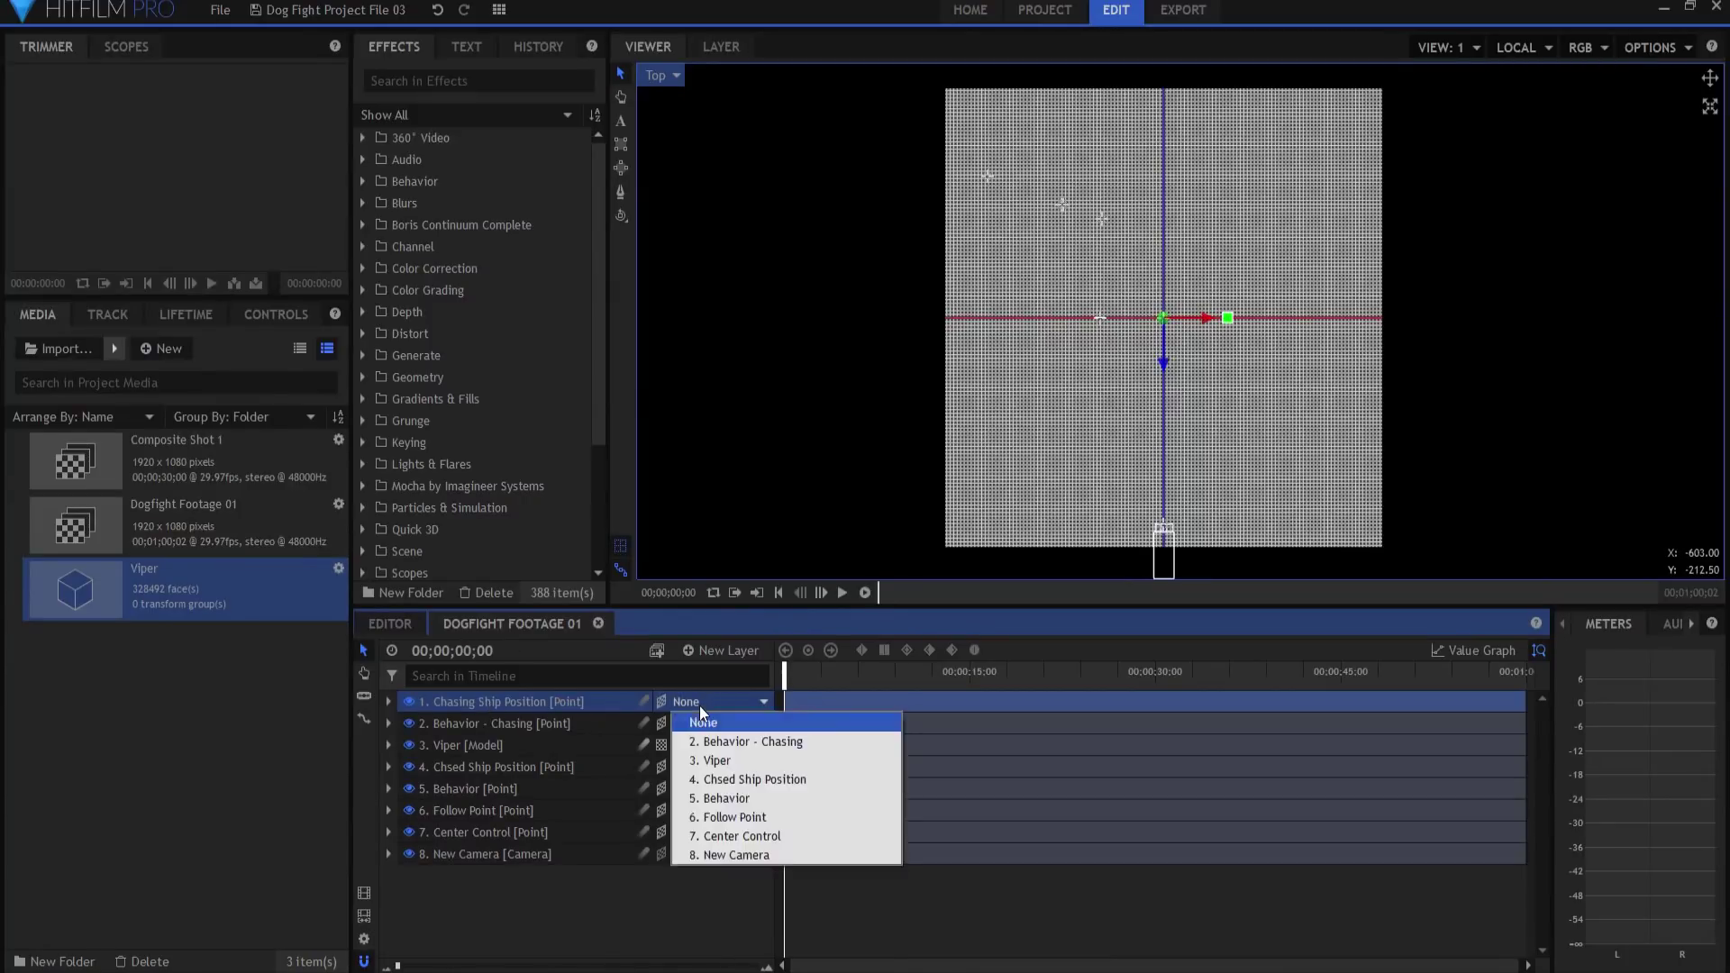
pyautogui.click(734, 739)
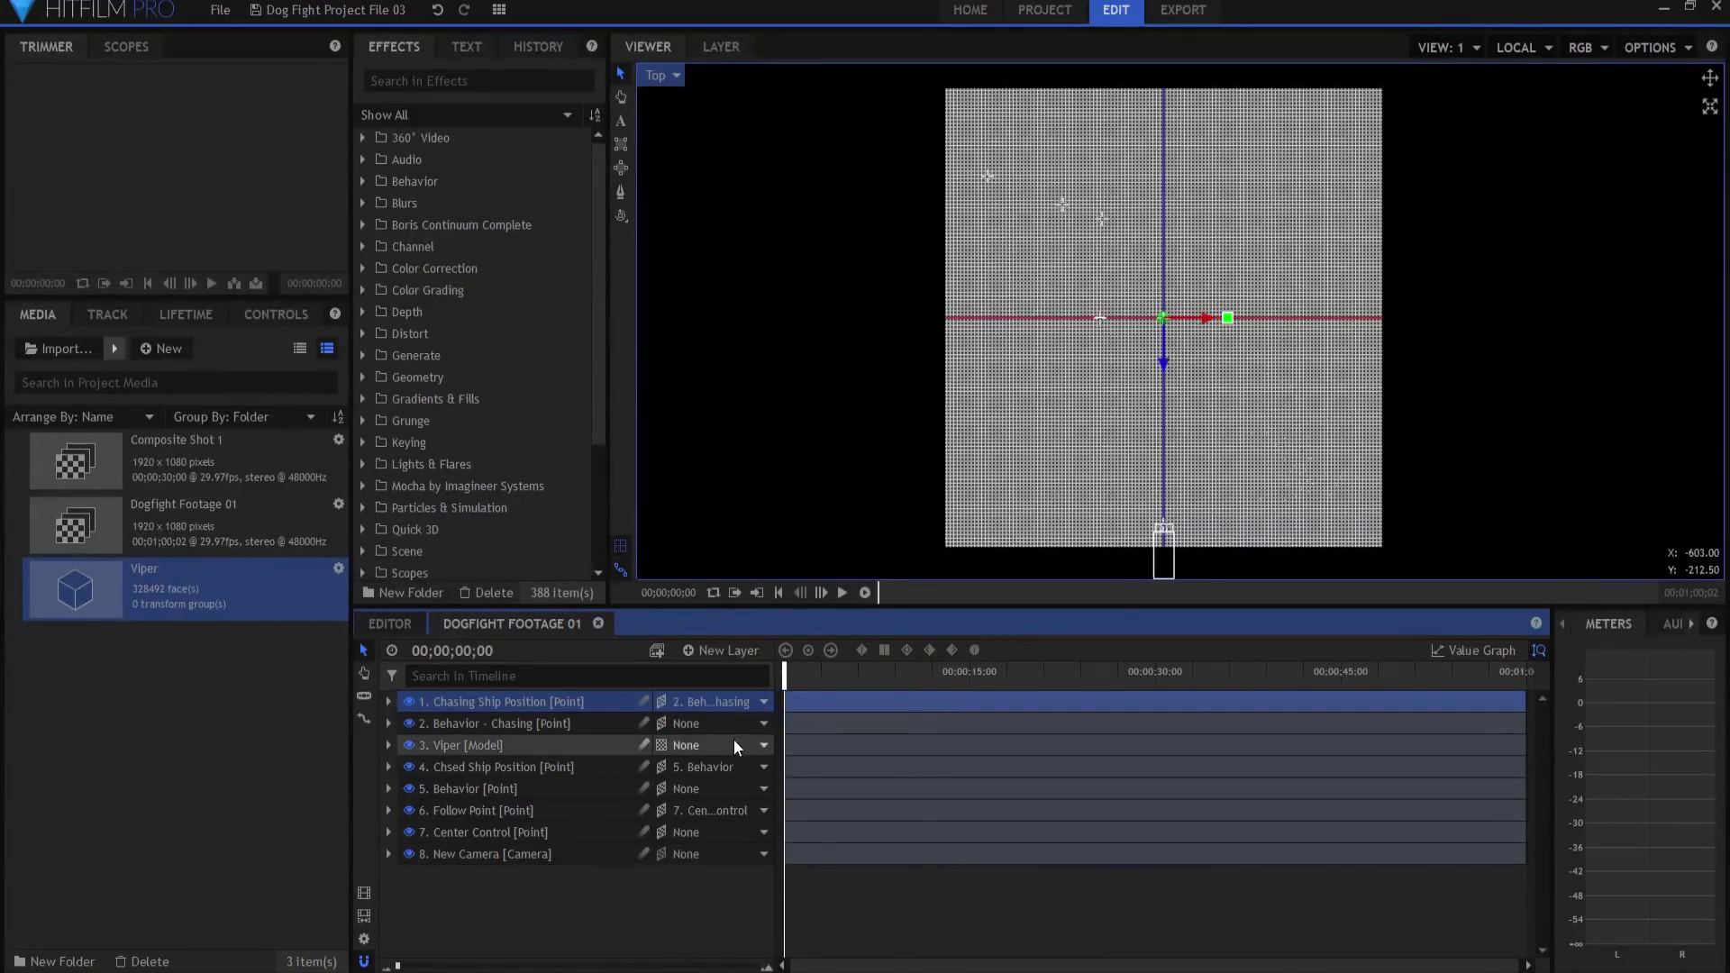
pyautogui.click(389, 701)
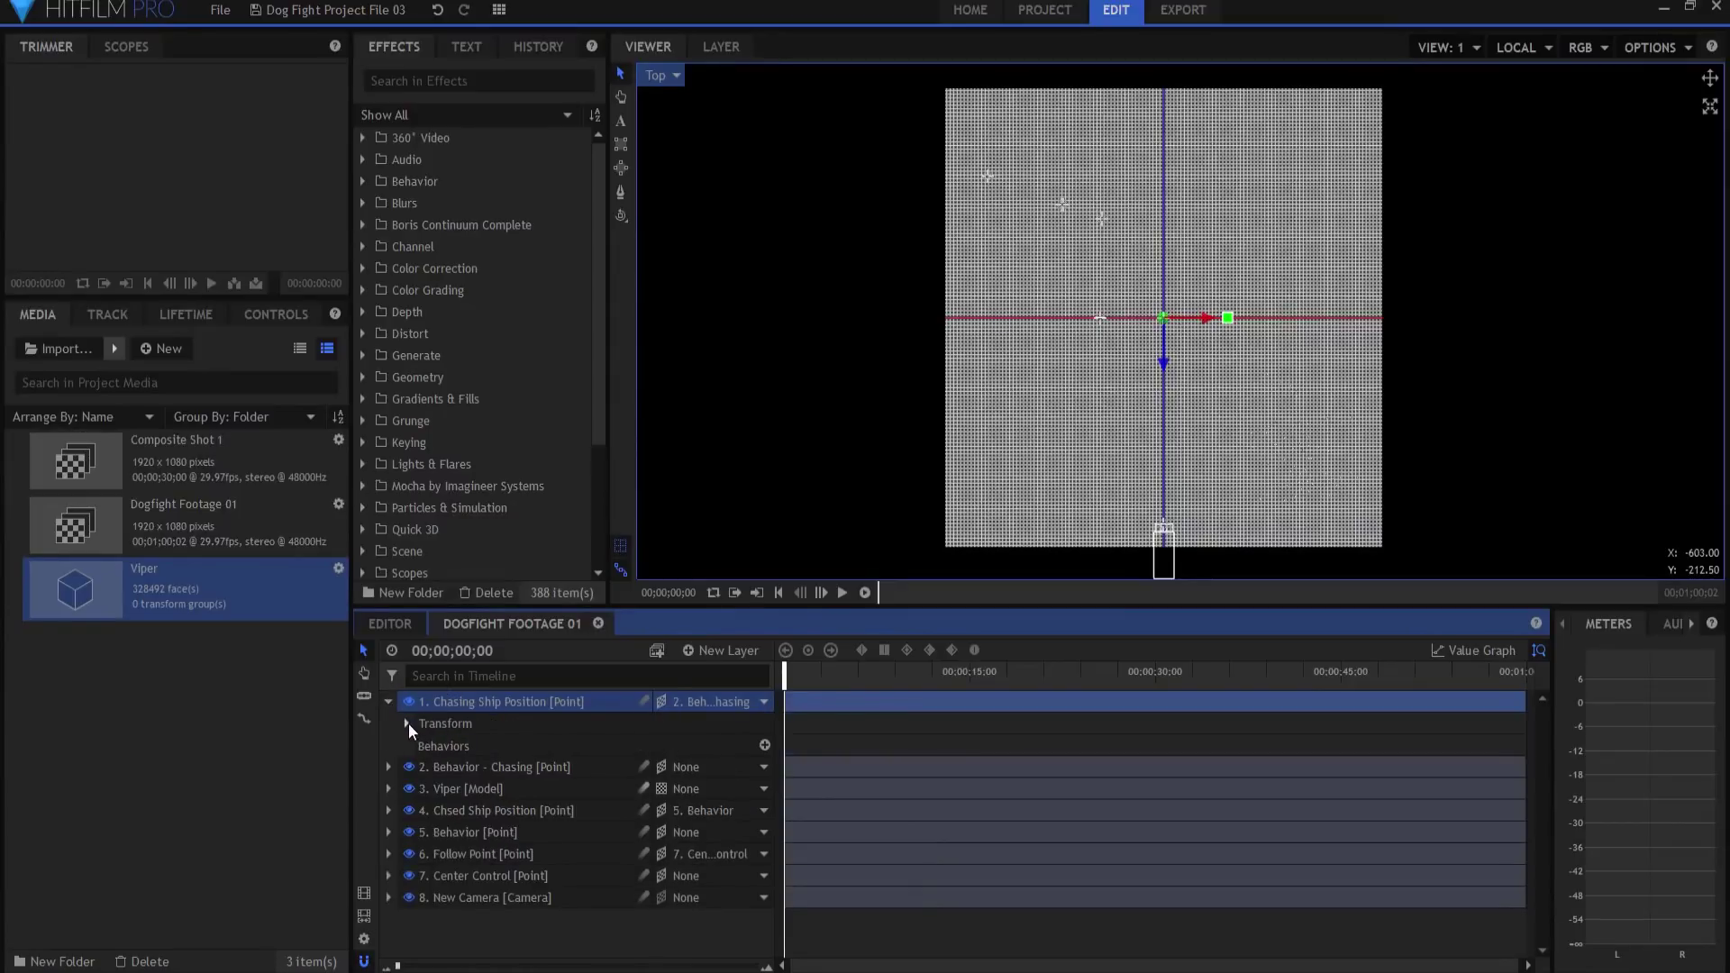
# - Set the Chasing Ship Position point's position to 0, 0, 0 and collapse its layer
pyautogui.click(408, 723)
pyautogui.click(618, 764)
pyautogui.write('0')
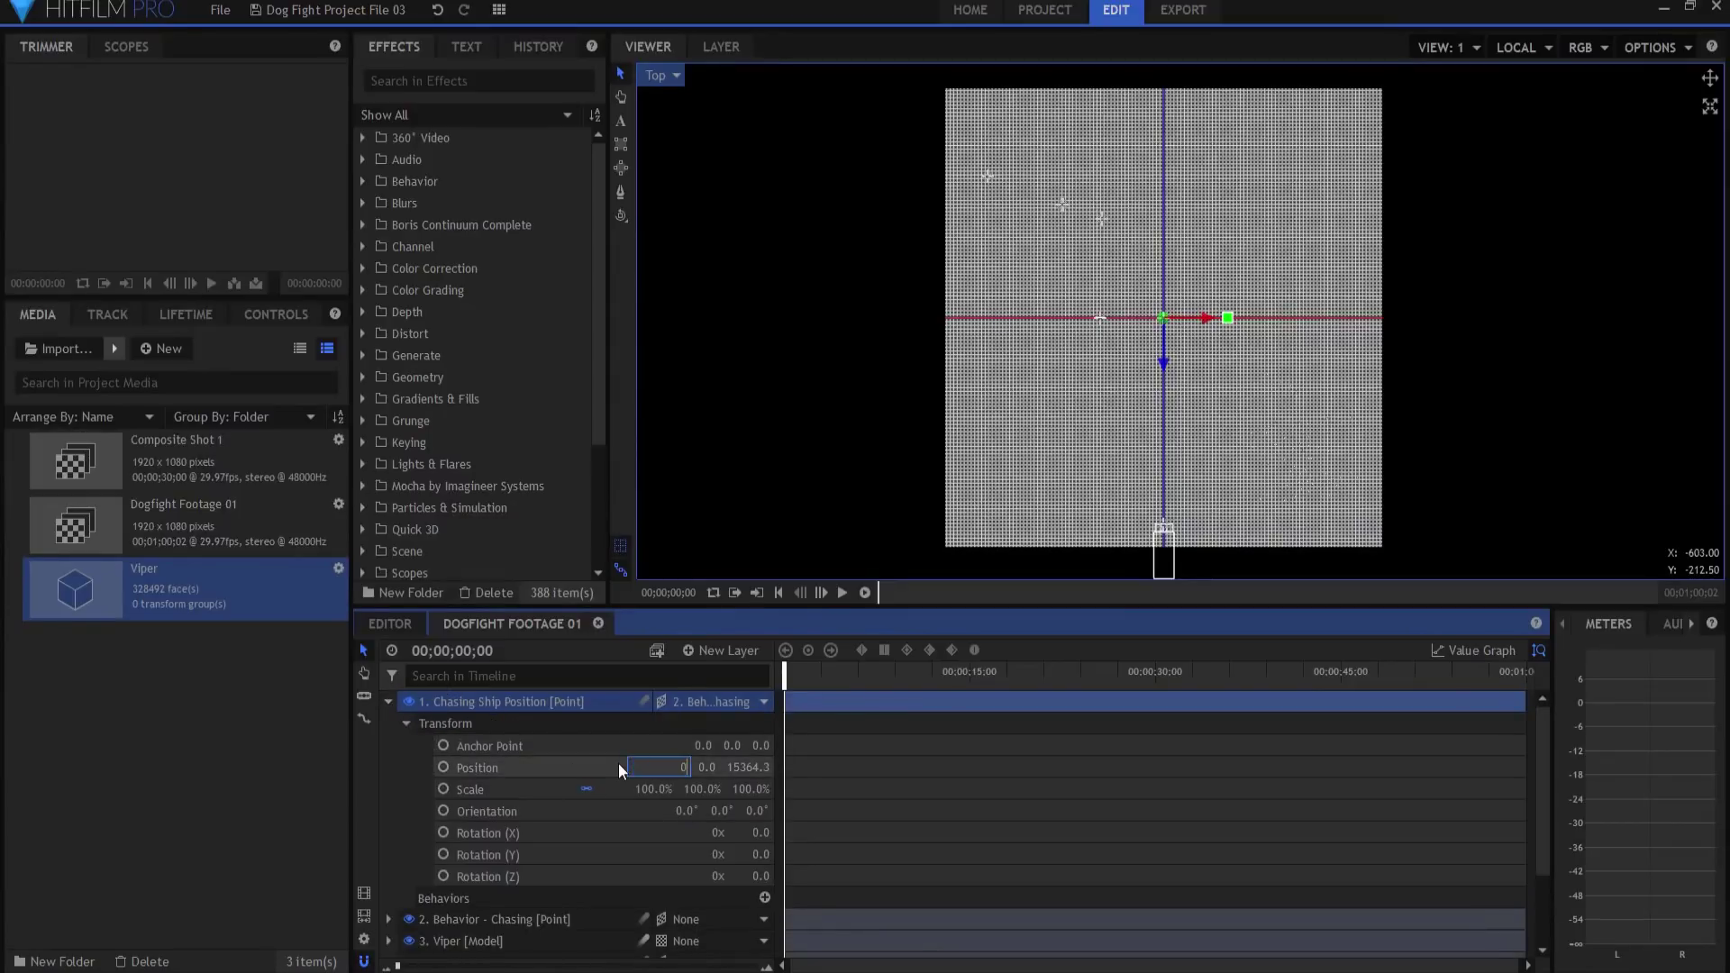
pyautogui.press('Tab')
pyautogui.press('Tab')
pyautogui.write('0')
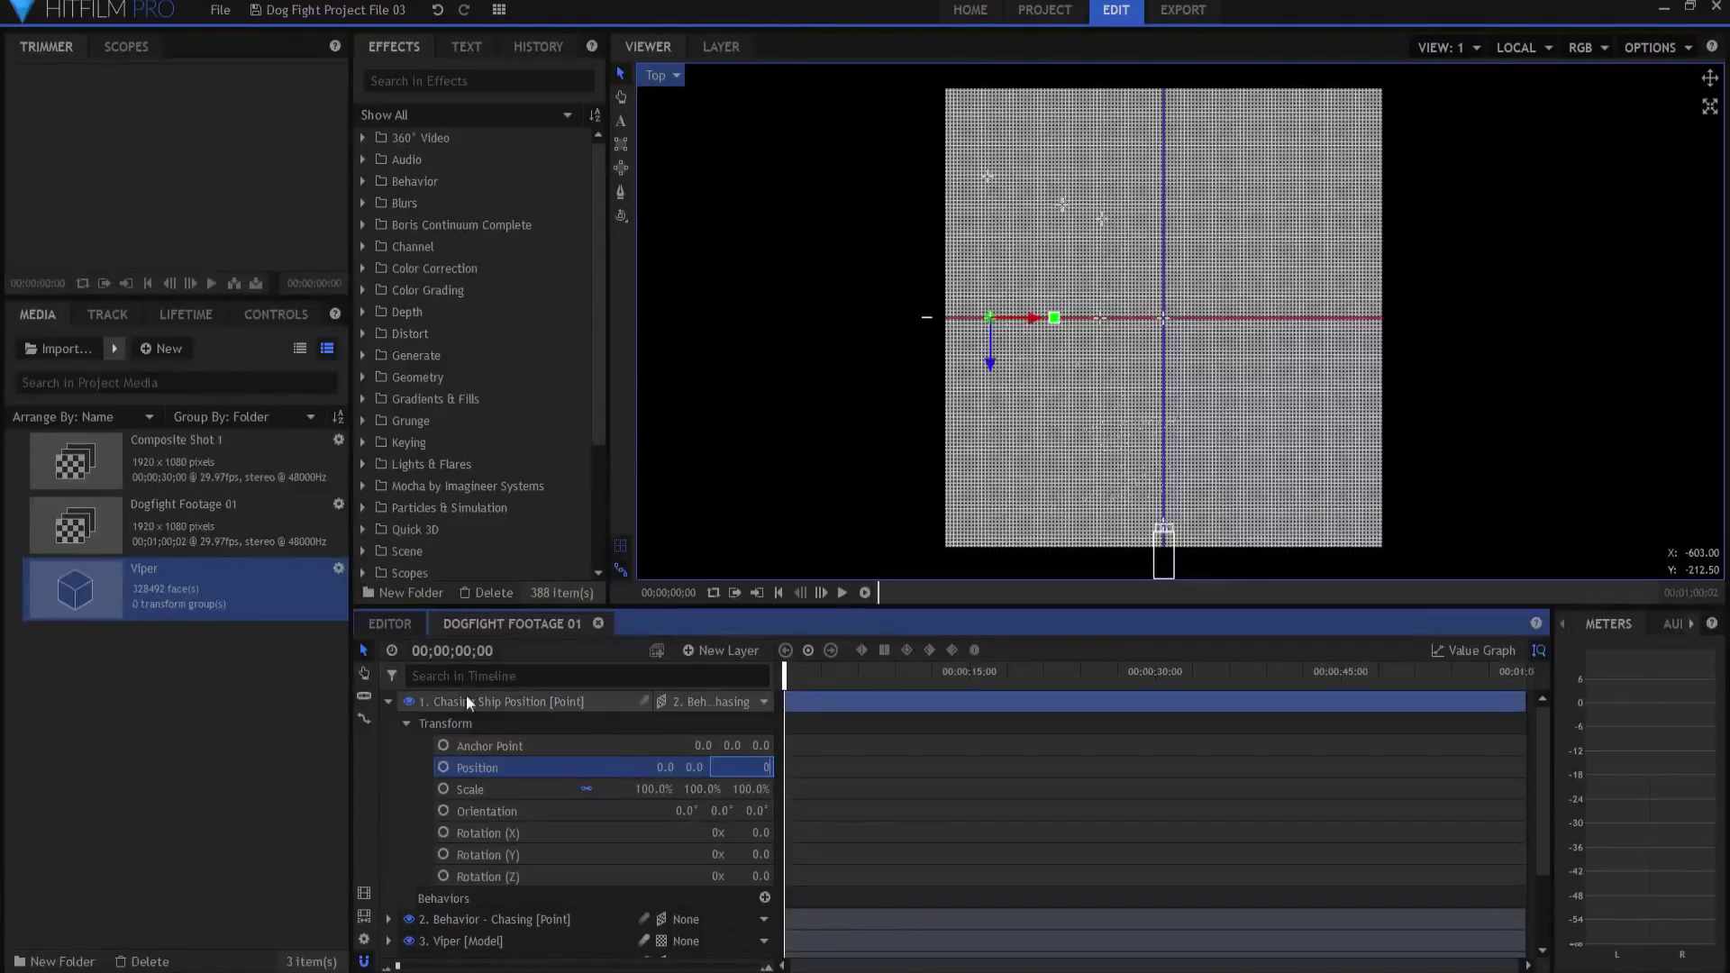
pyautogui.click(391, 703)
pyautogui.click(499, 912)
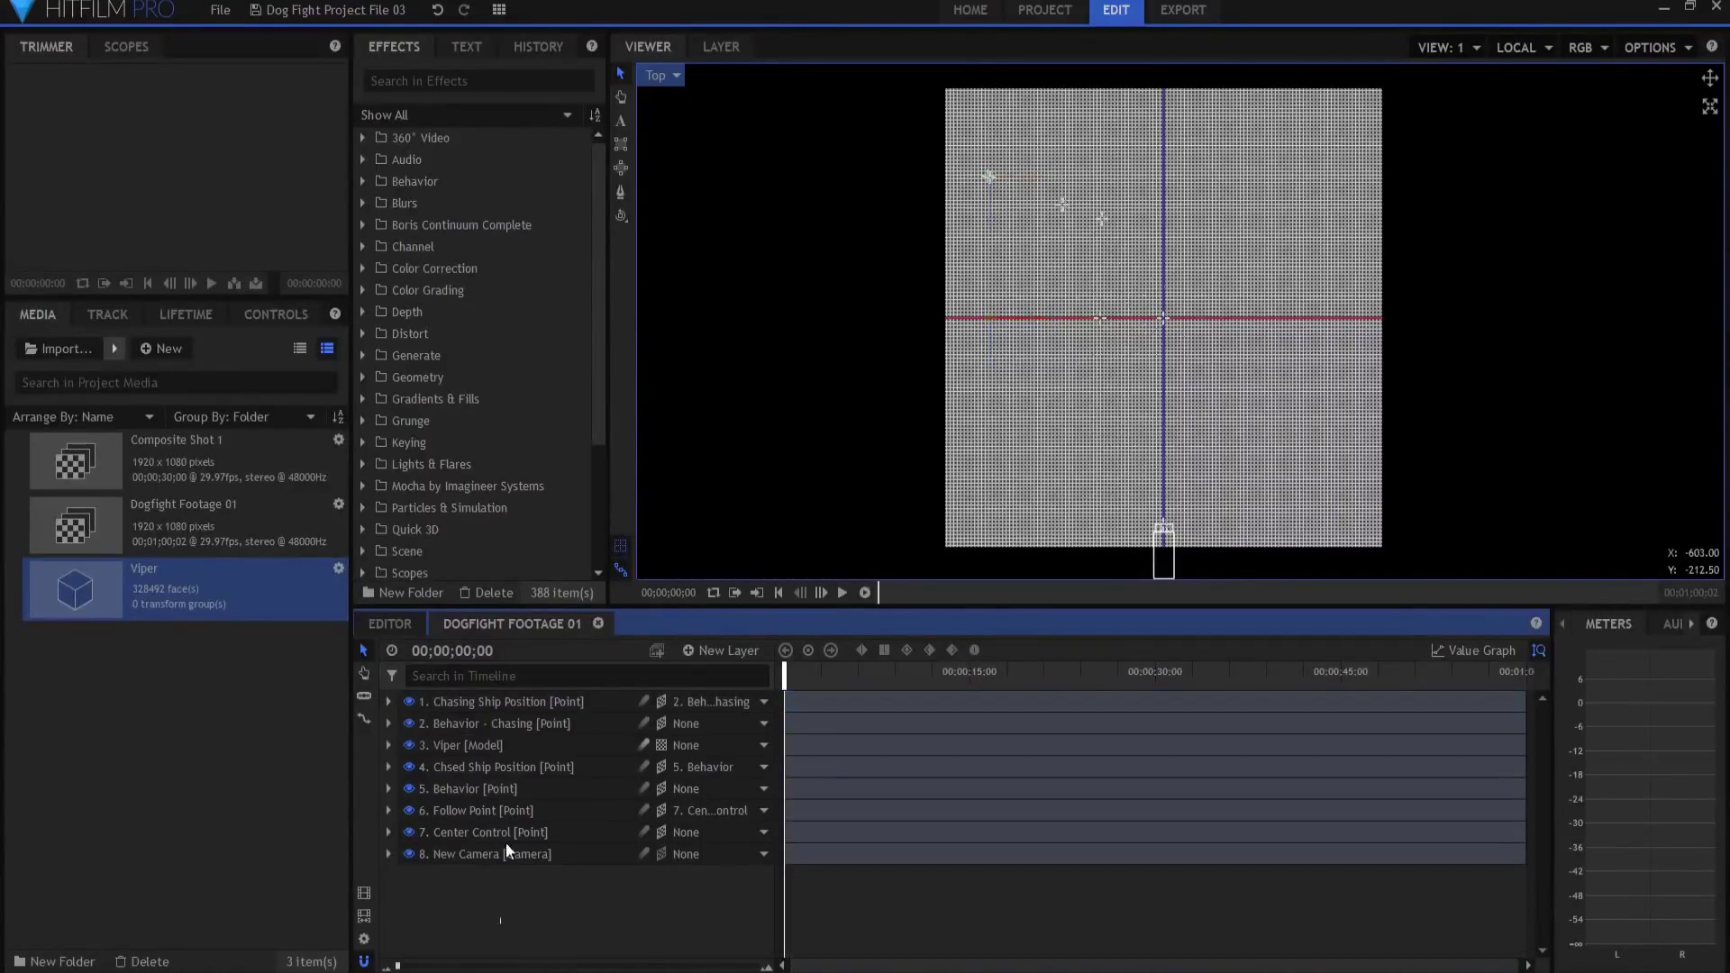
# - Align Chasing Ship Position Towards Layer, with Chsed Ship Position as its alignment layer
pyautogui.click(484, 702)
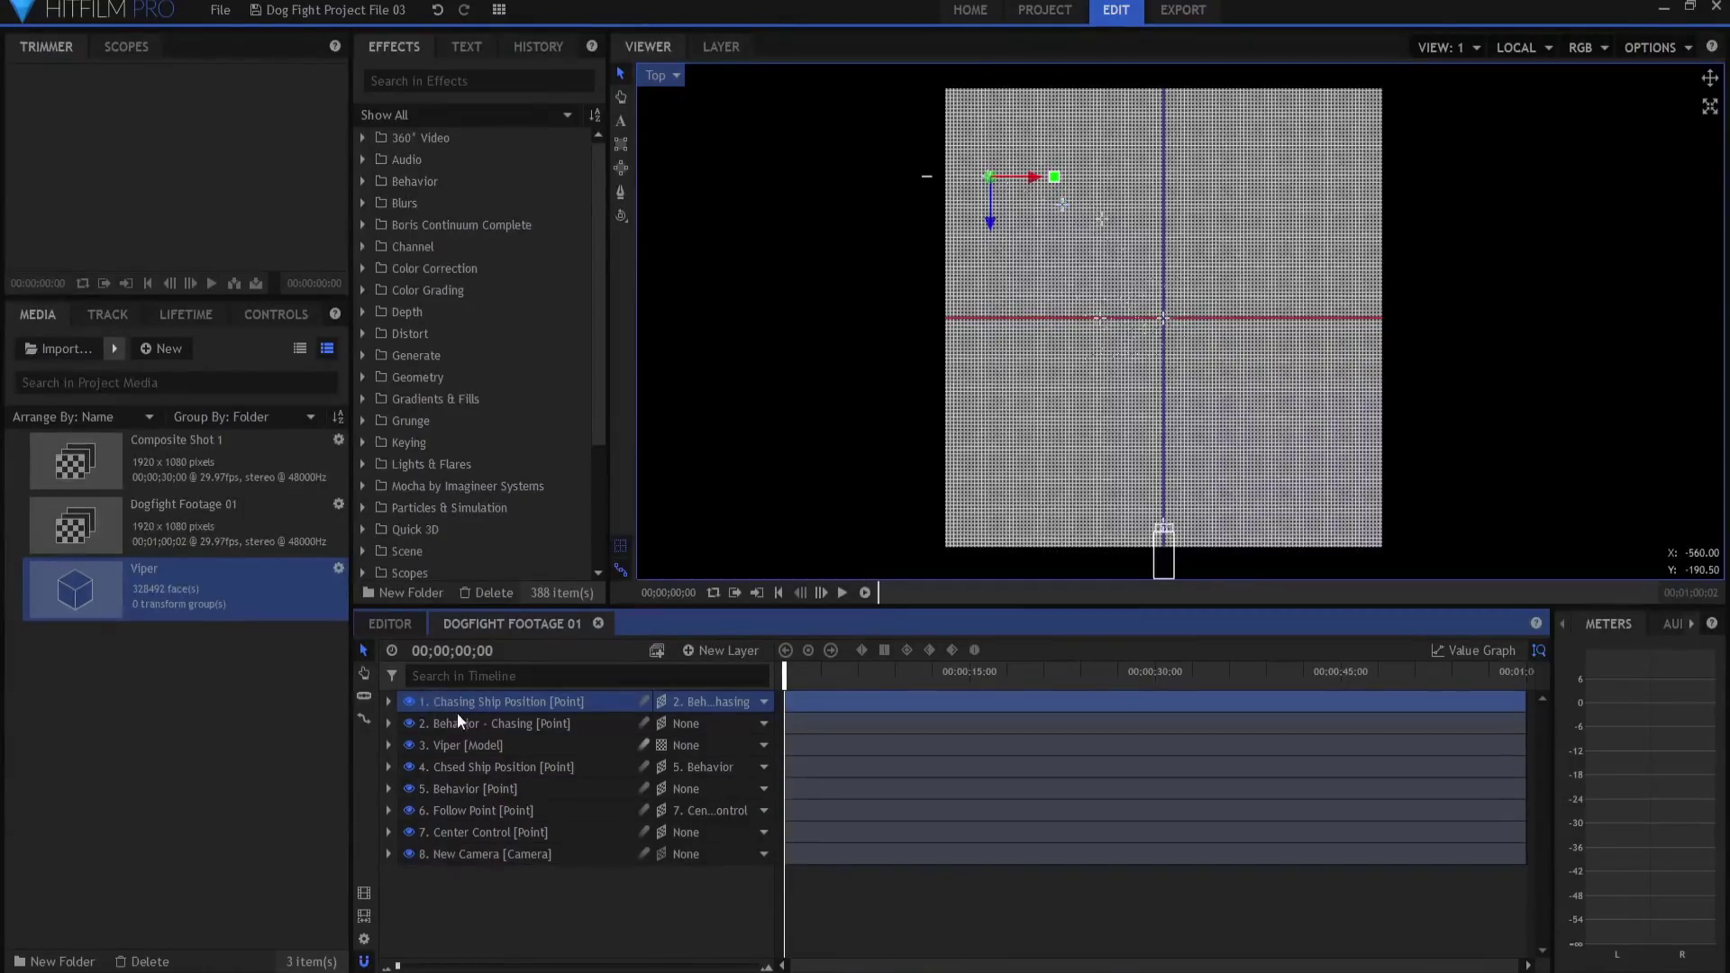
pyautogui.click(272, 312)
pyautogui.click(13, 417)
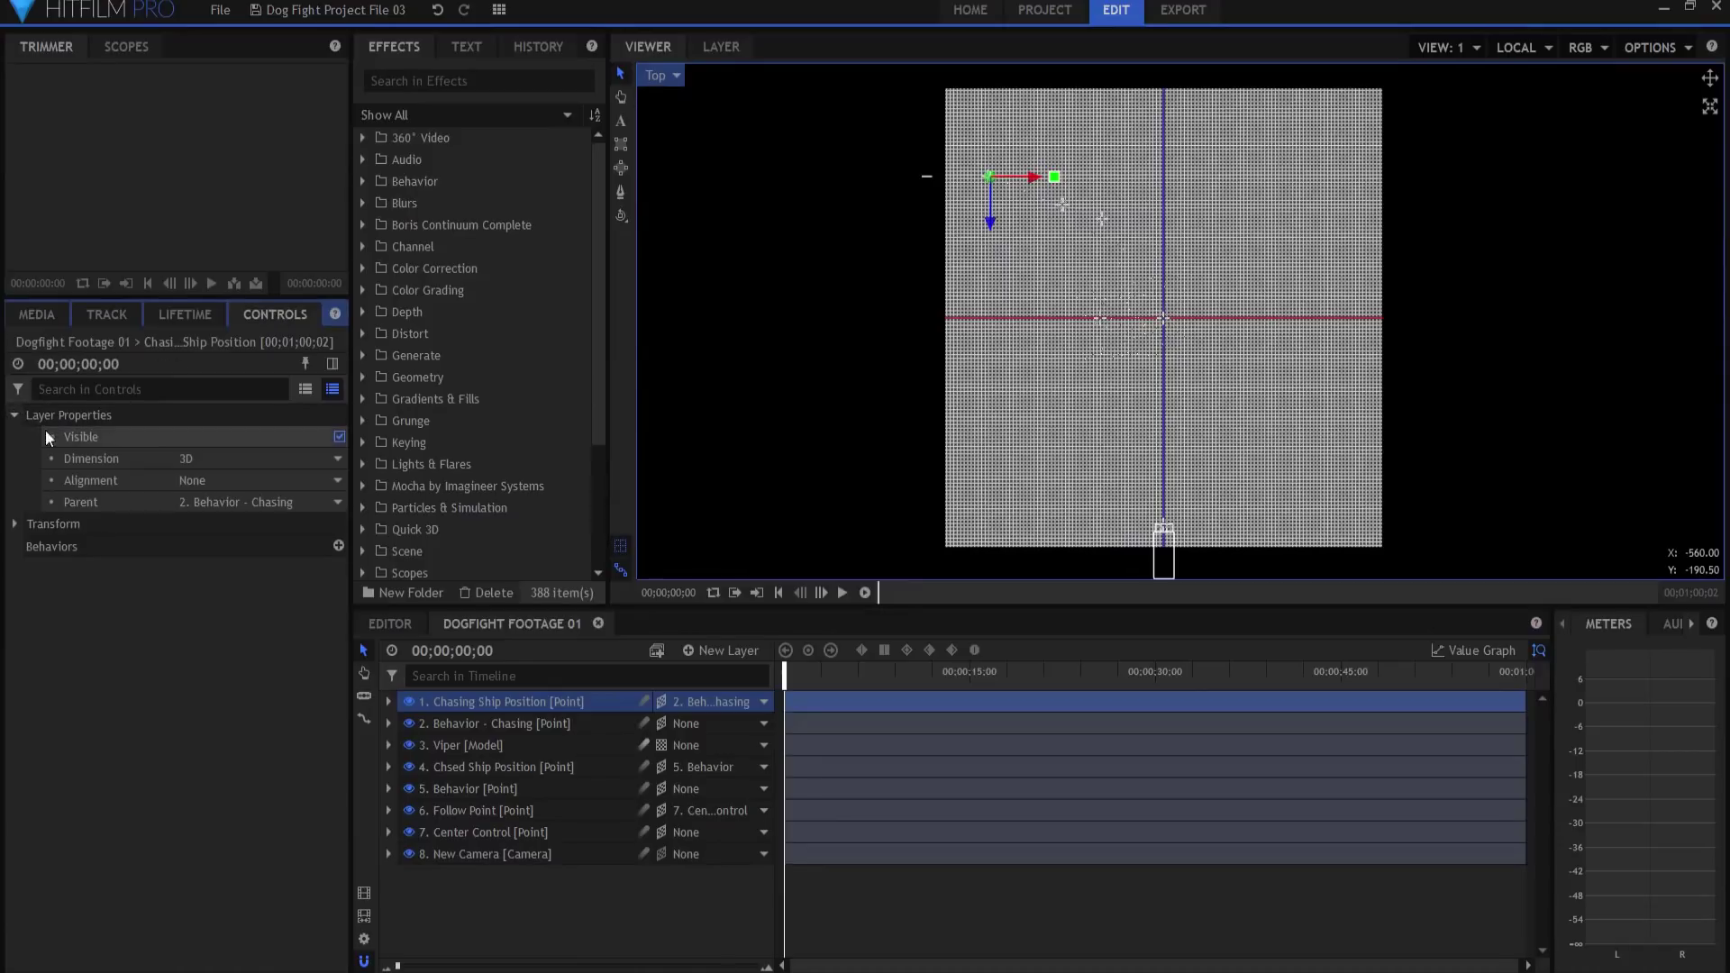
pyautogui.click(214, 481)
pyautogui.click(242, 539)
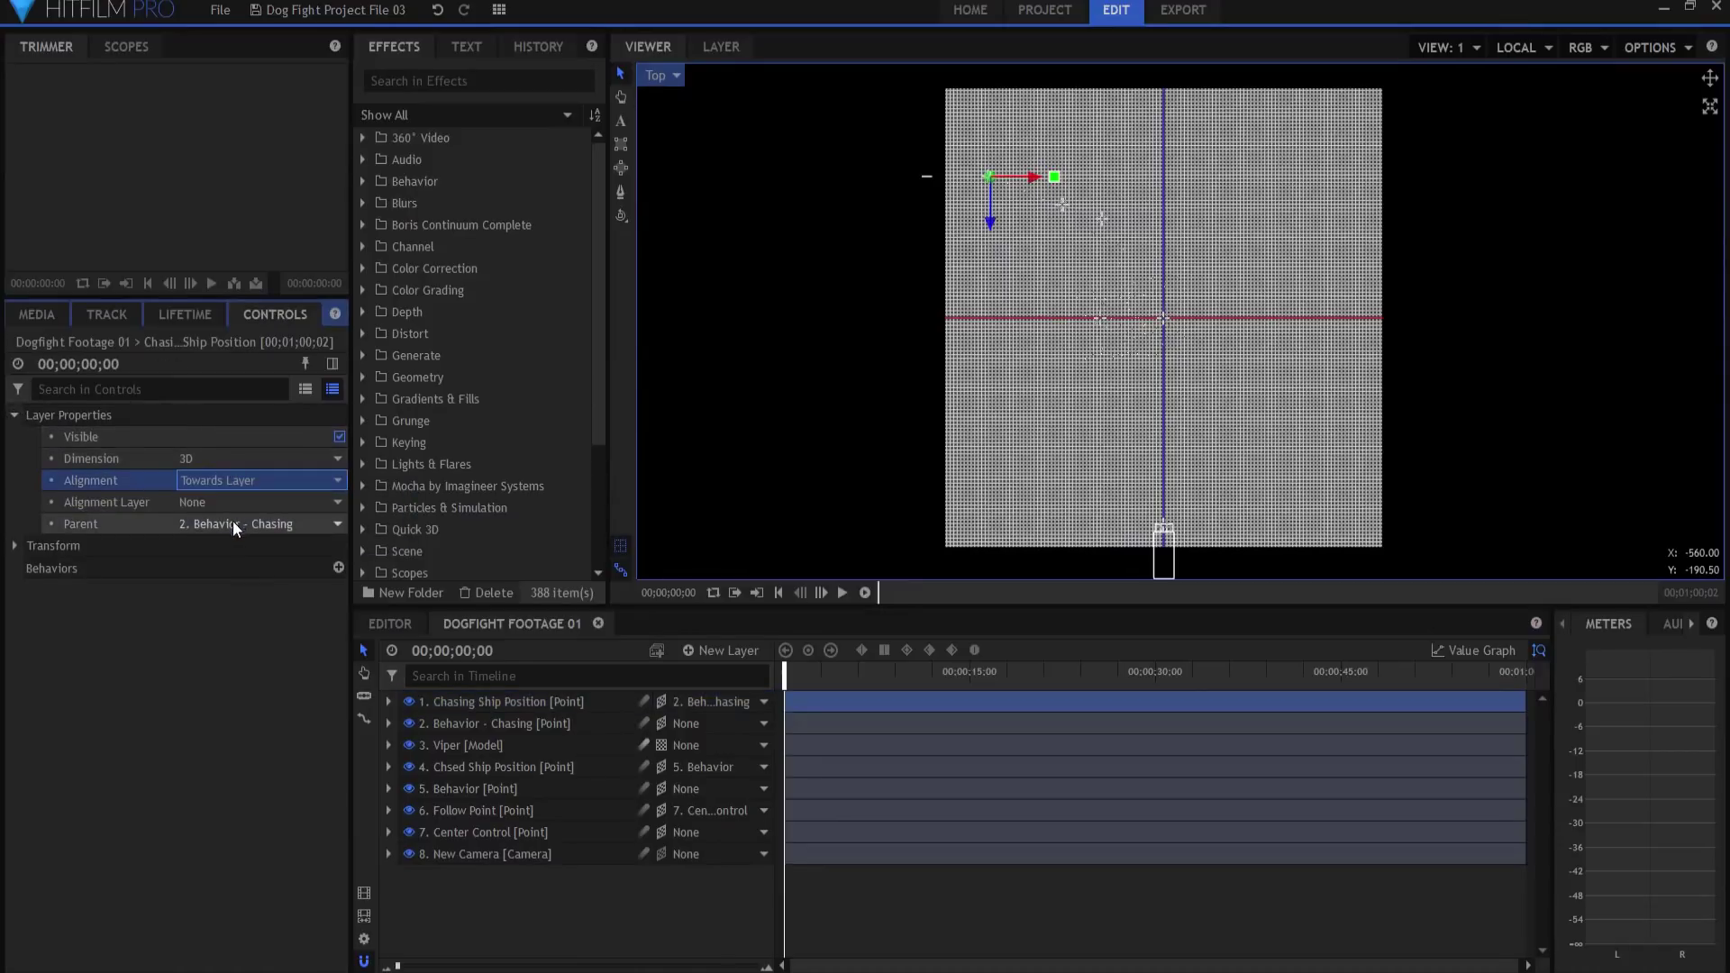
pyautogui.click(233, 503)
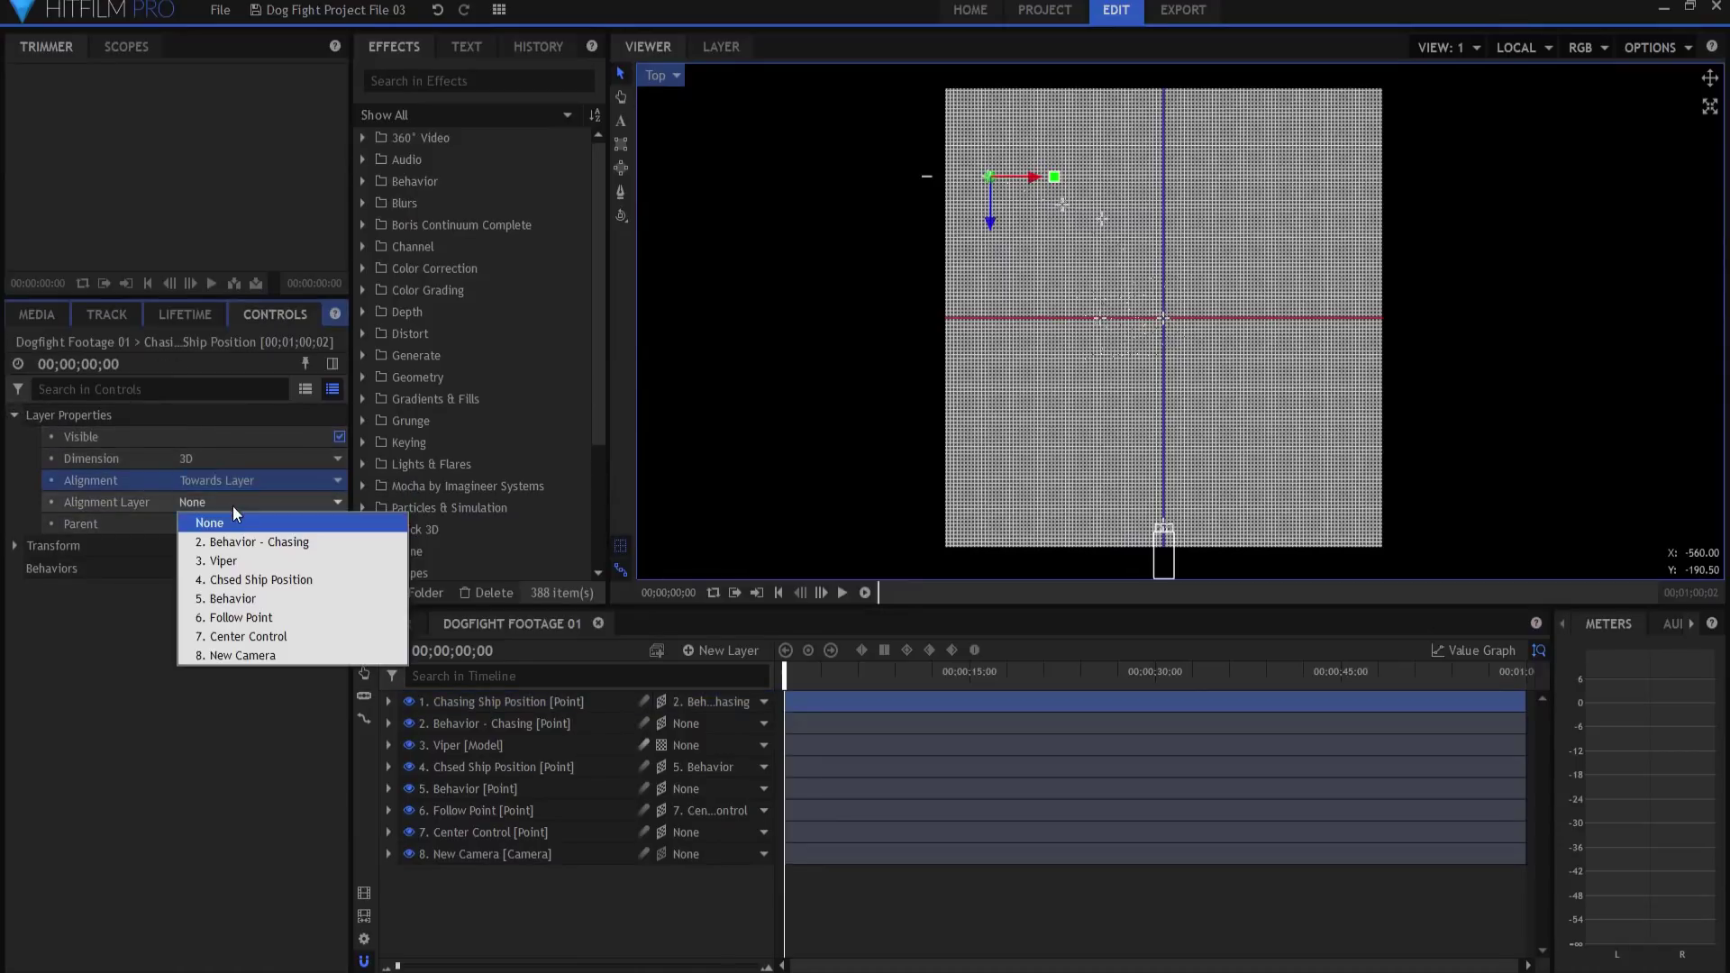
pyautogui.click(248, 580)
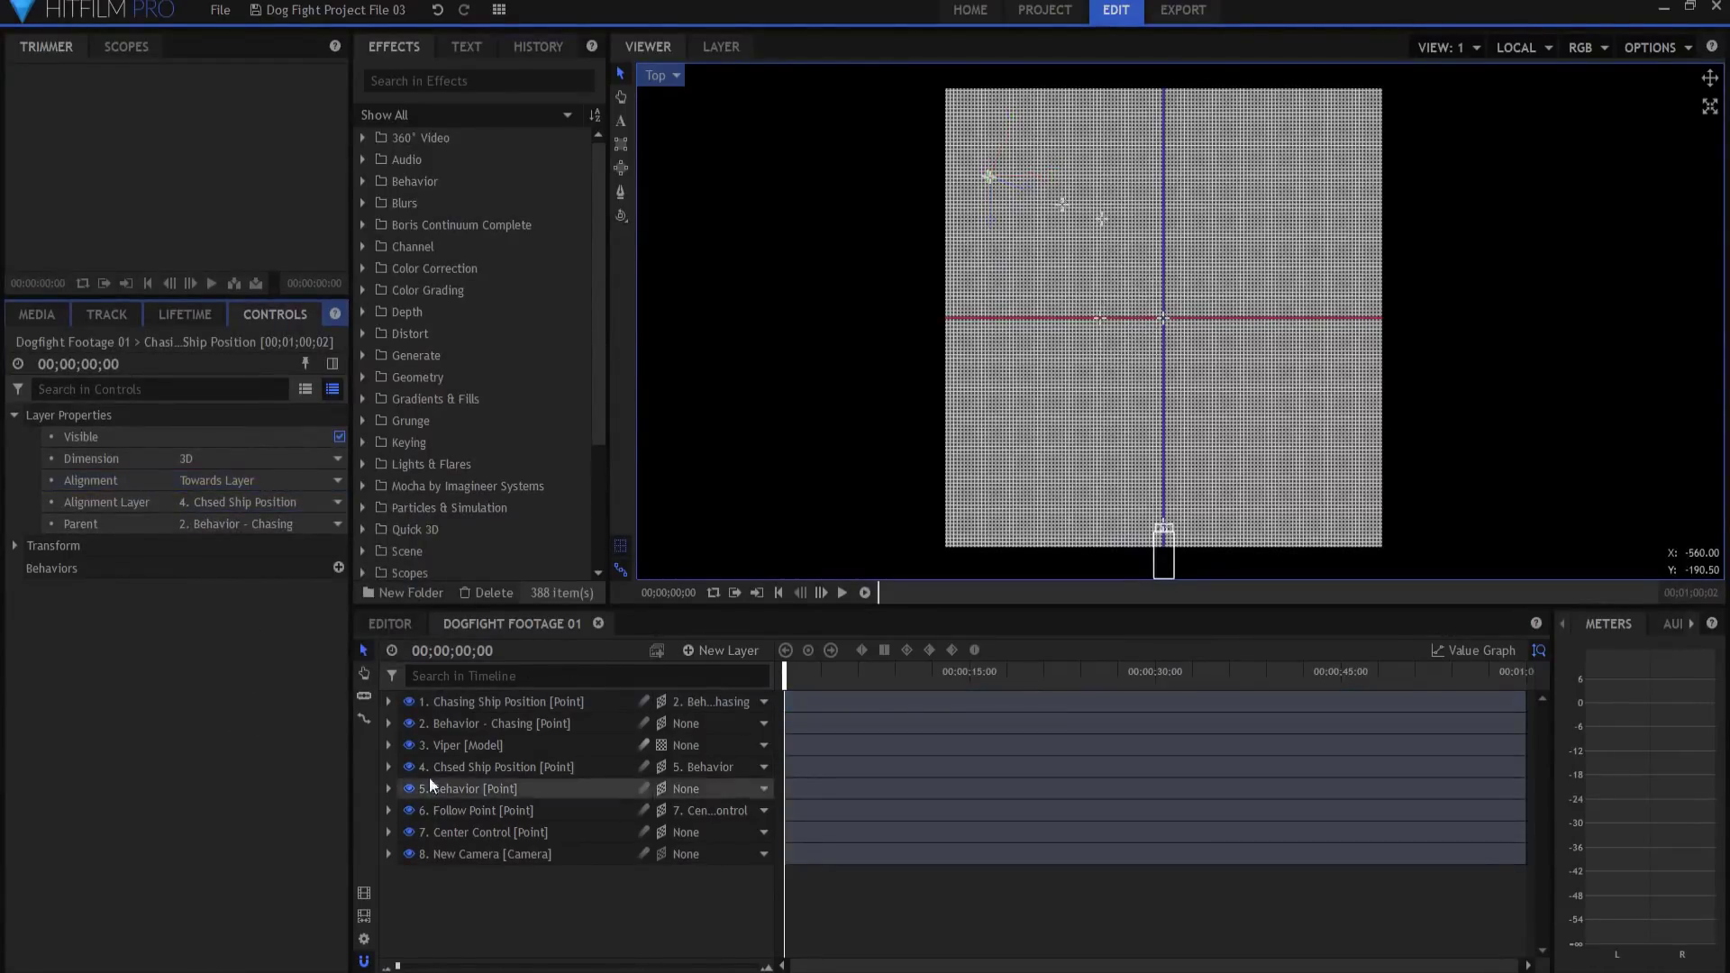
# - Play the animation through the Active Camera view with Chasing Ship Position selected to check how the point follows
pyautogui.click(451, 701)
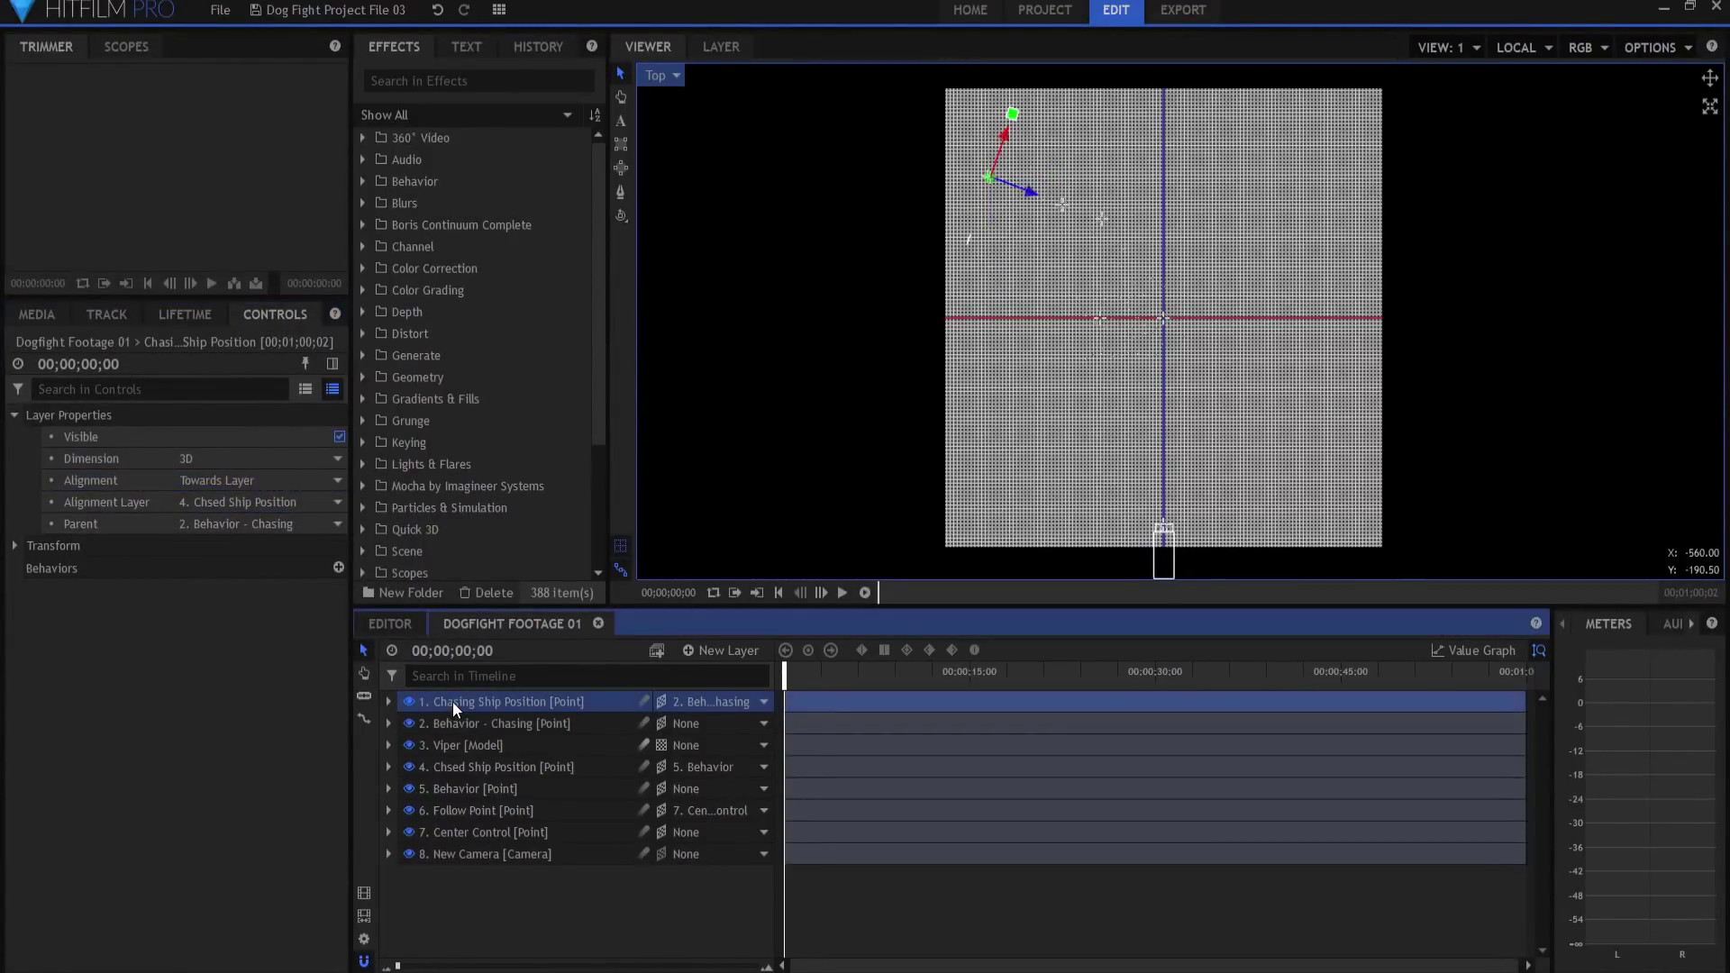
pyautogui.click(651, 79)
pyautogui.click(675, 102)
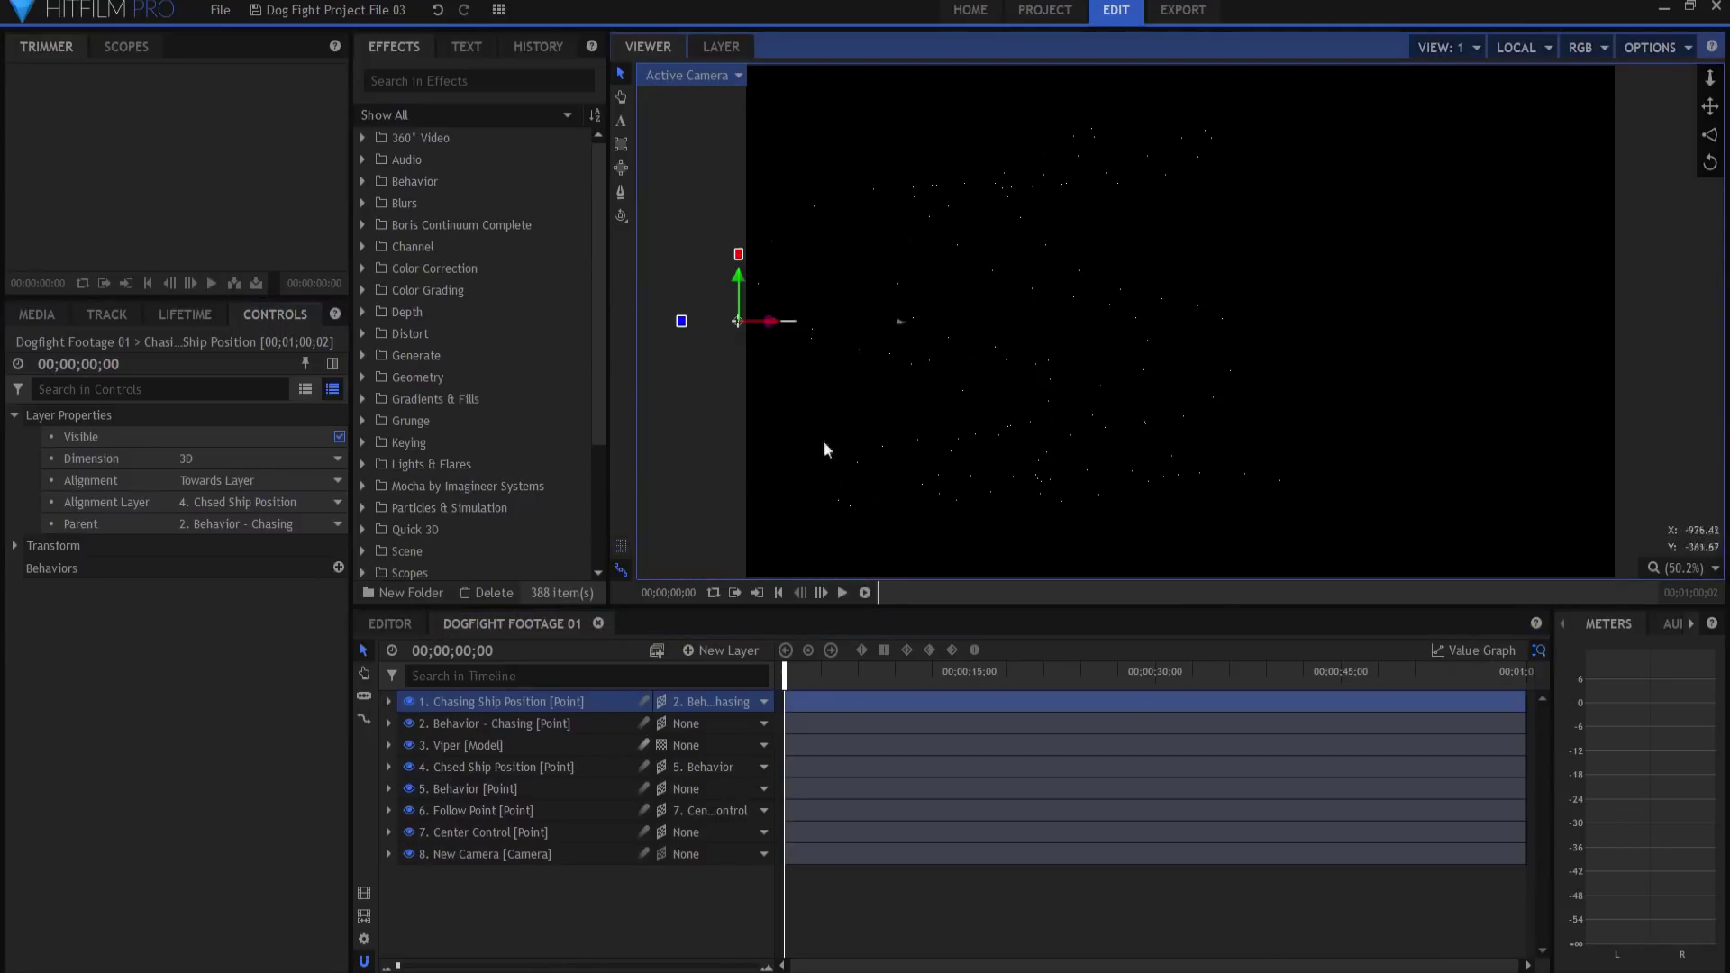
pyautogui.click(844, 590)
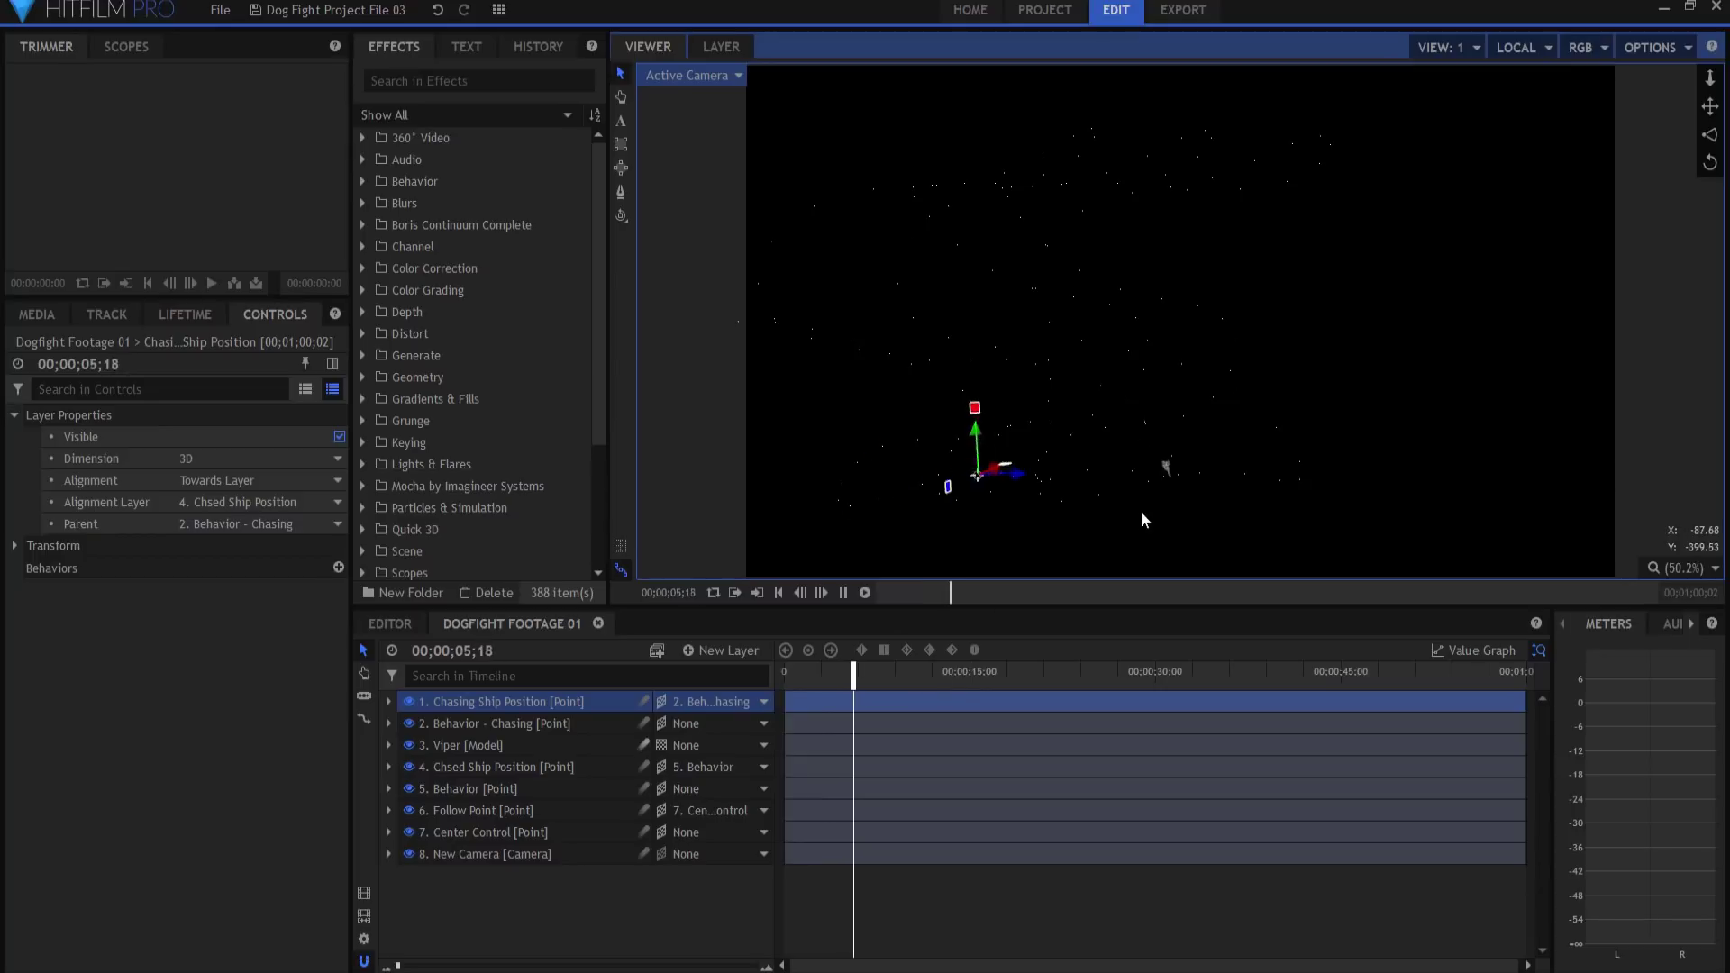
pyautogui.click(564, 921)
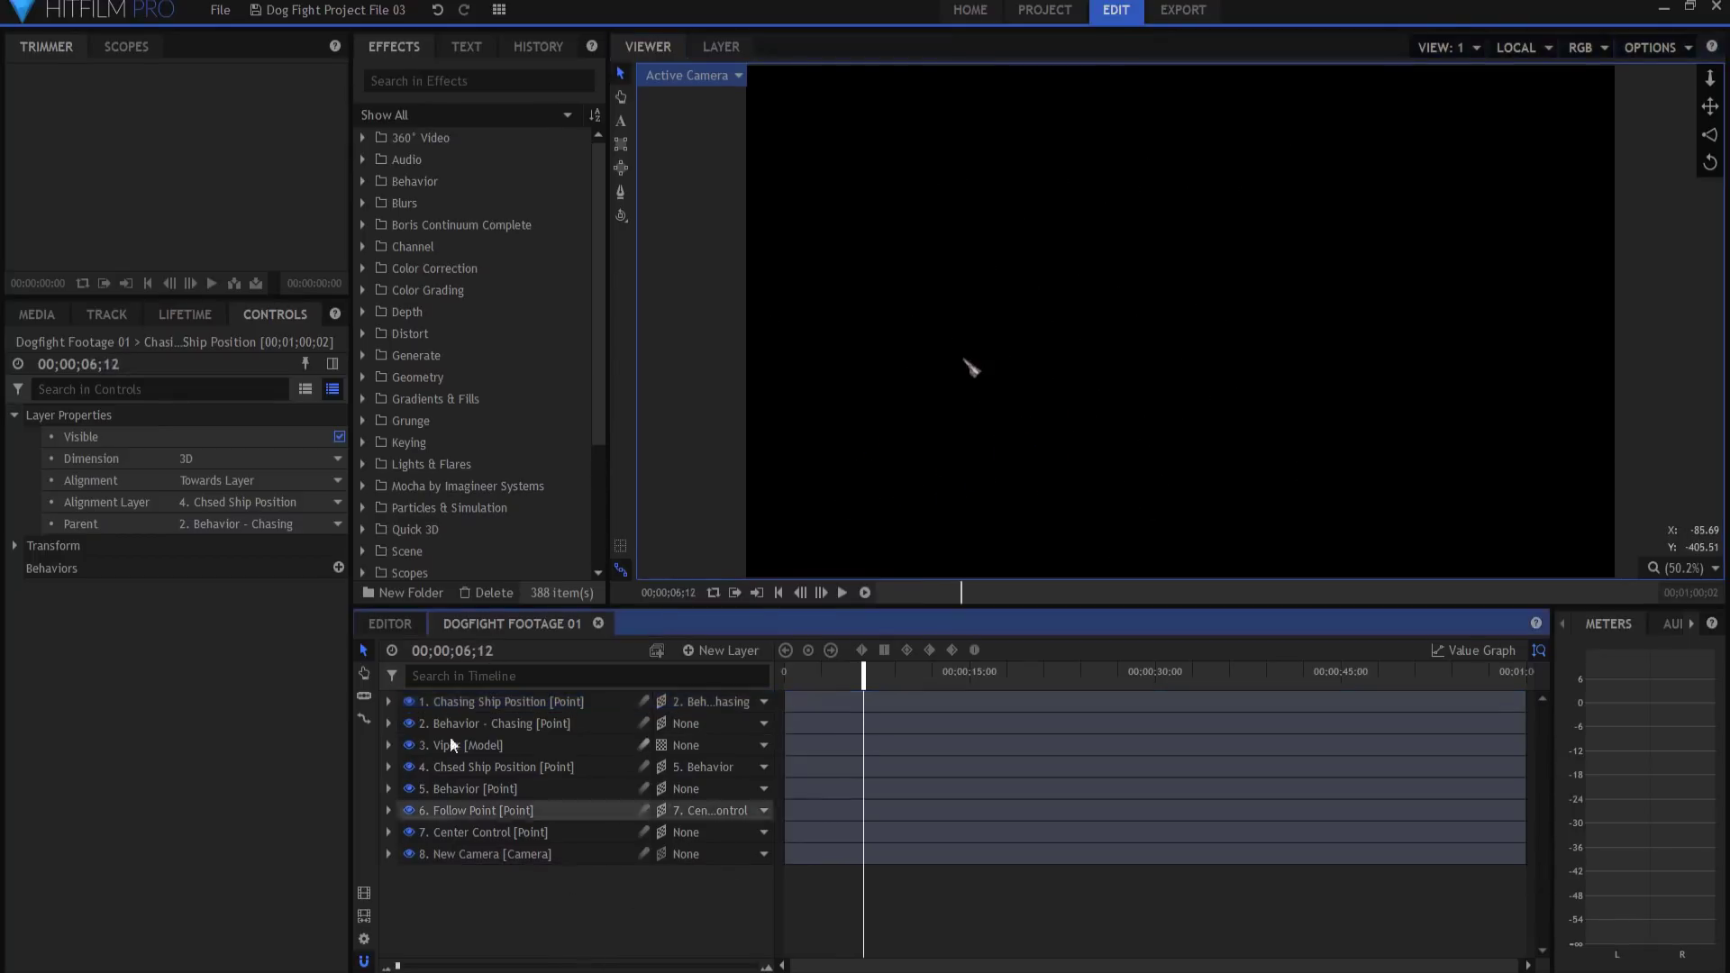
# - Rename the existing Viper model layer as Chased Viper
pyautogui.click(34, 313)
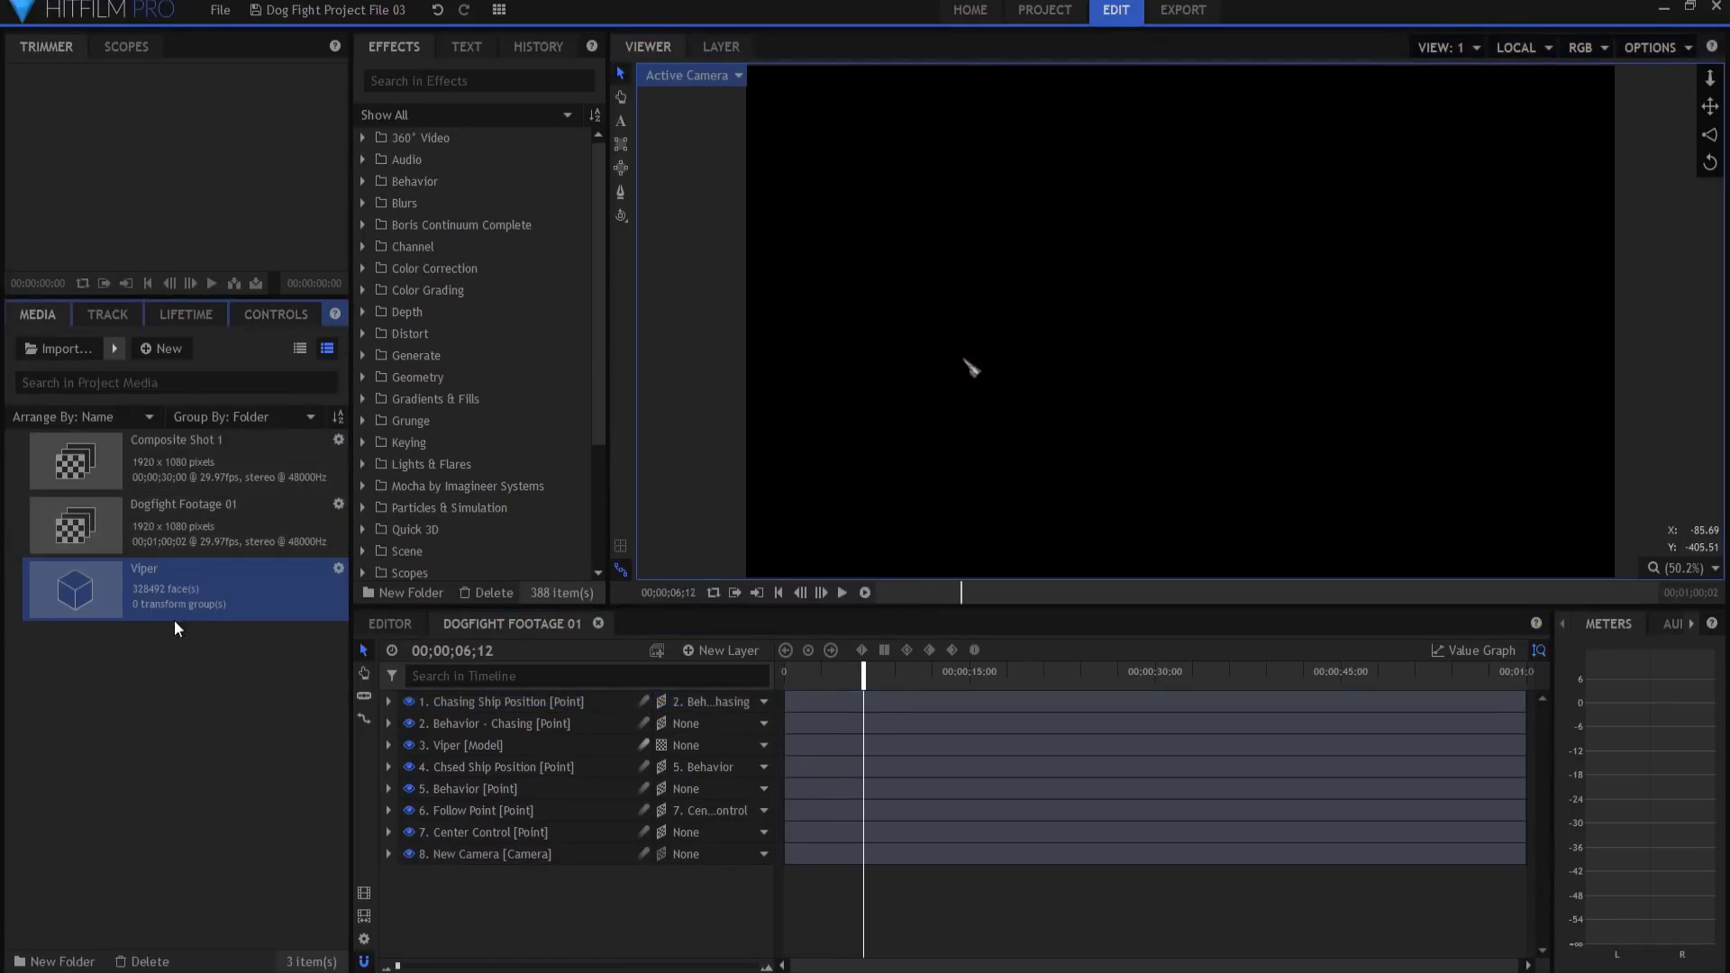
pyautogui.doubleClick(463, 748)
pyautogui.click(453, 744)
pyautogui.write('Chased')
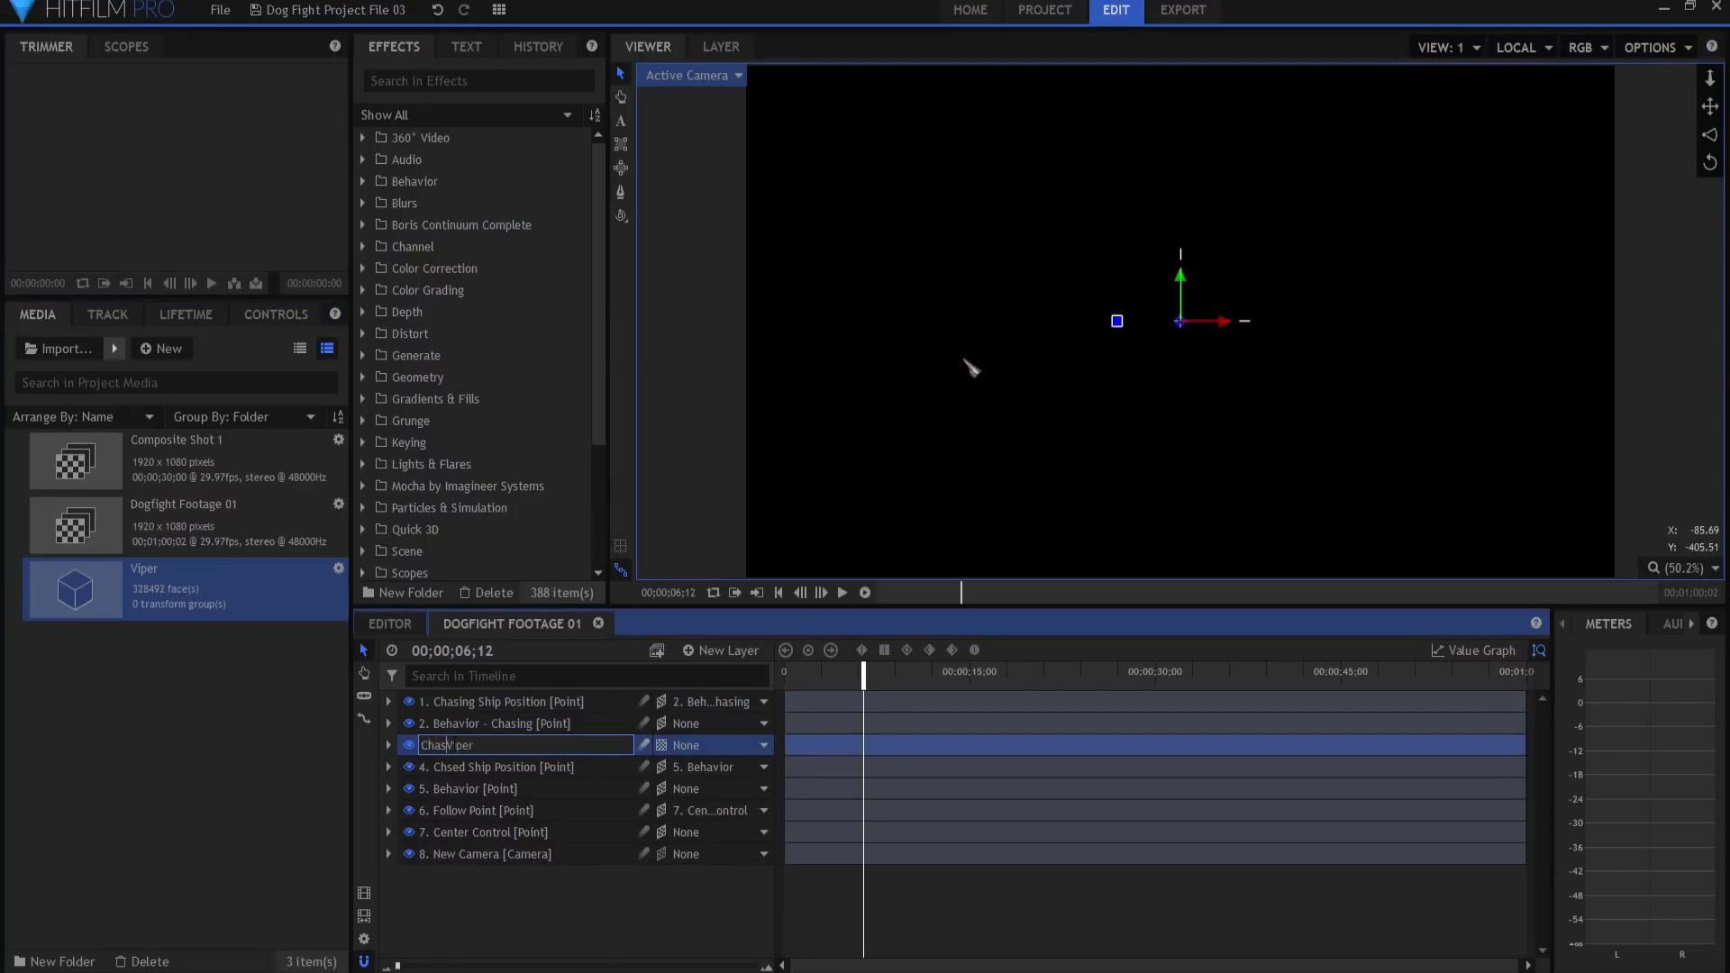
# - Add a second Viper model to the timeline below Chased Viper and name it Chasing Viper
pyautogui.click(115, 586)
pyautogui.moveTo(115, 586); pyautogui.dragTo(463, 758)
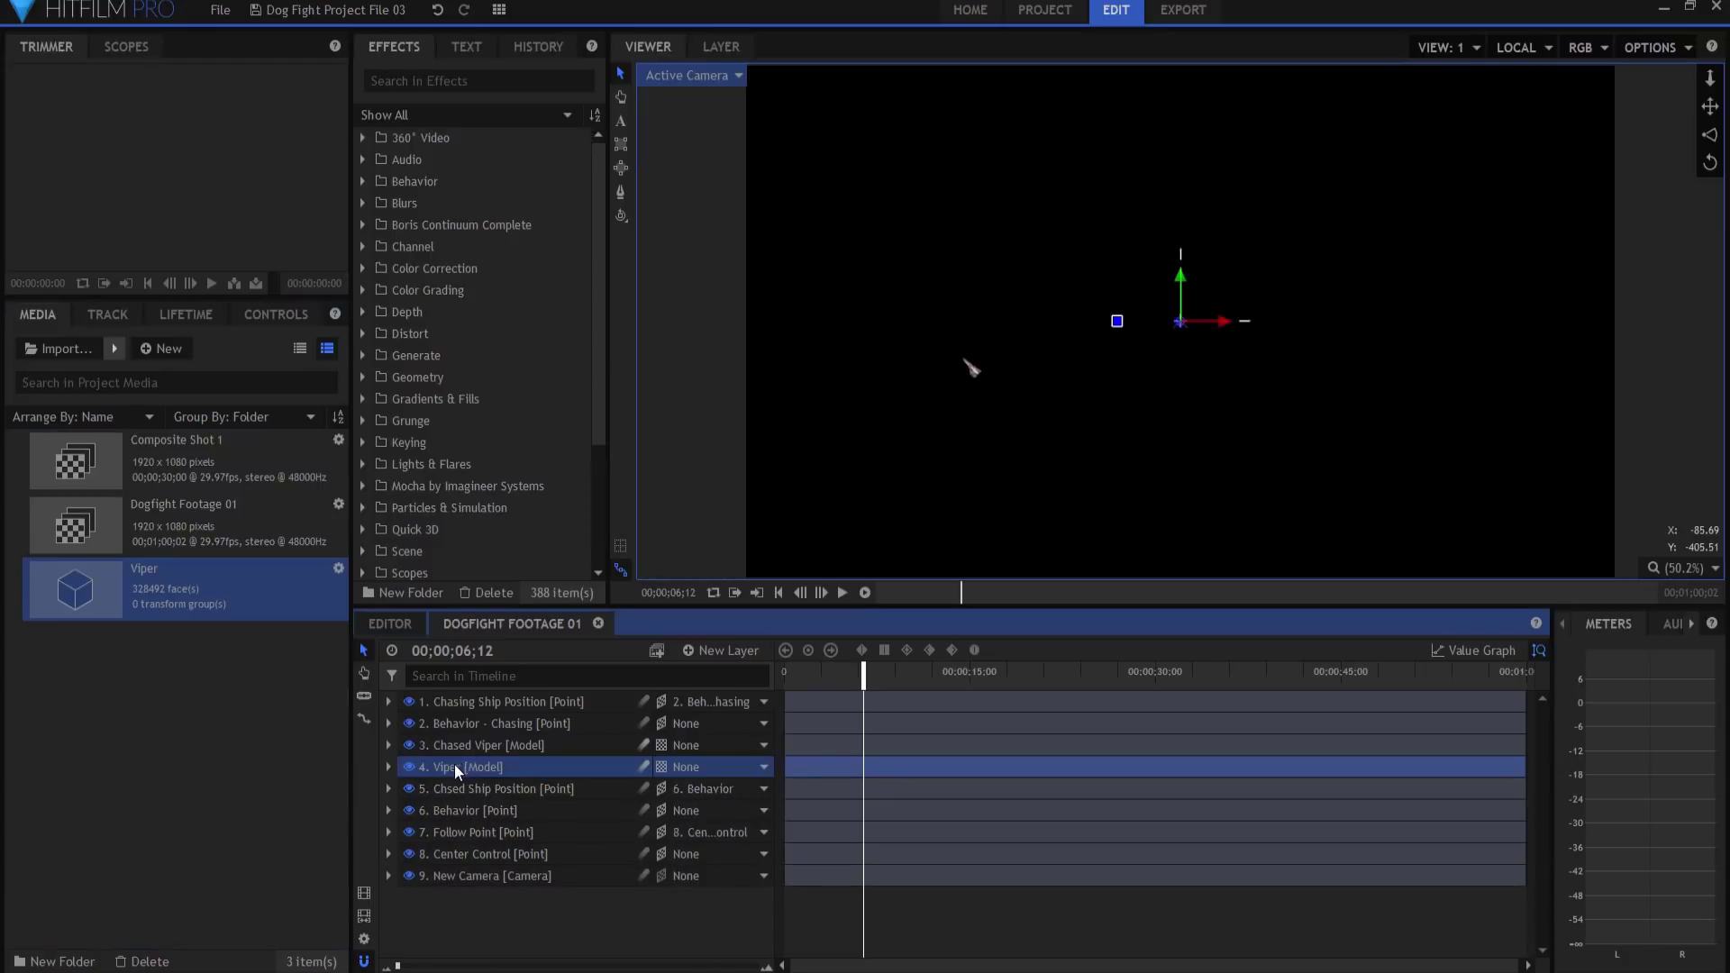
pyautogui.doubleClick(452, 766)
pyautogui.write('Chasing Viper')
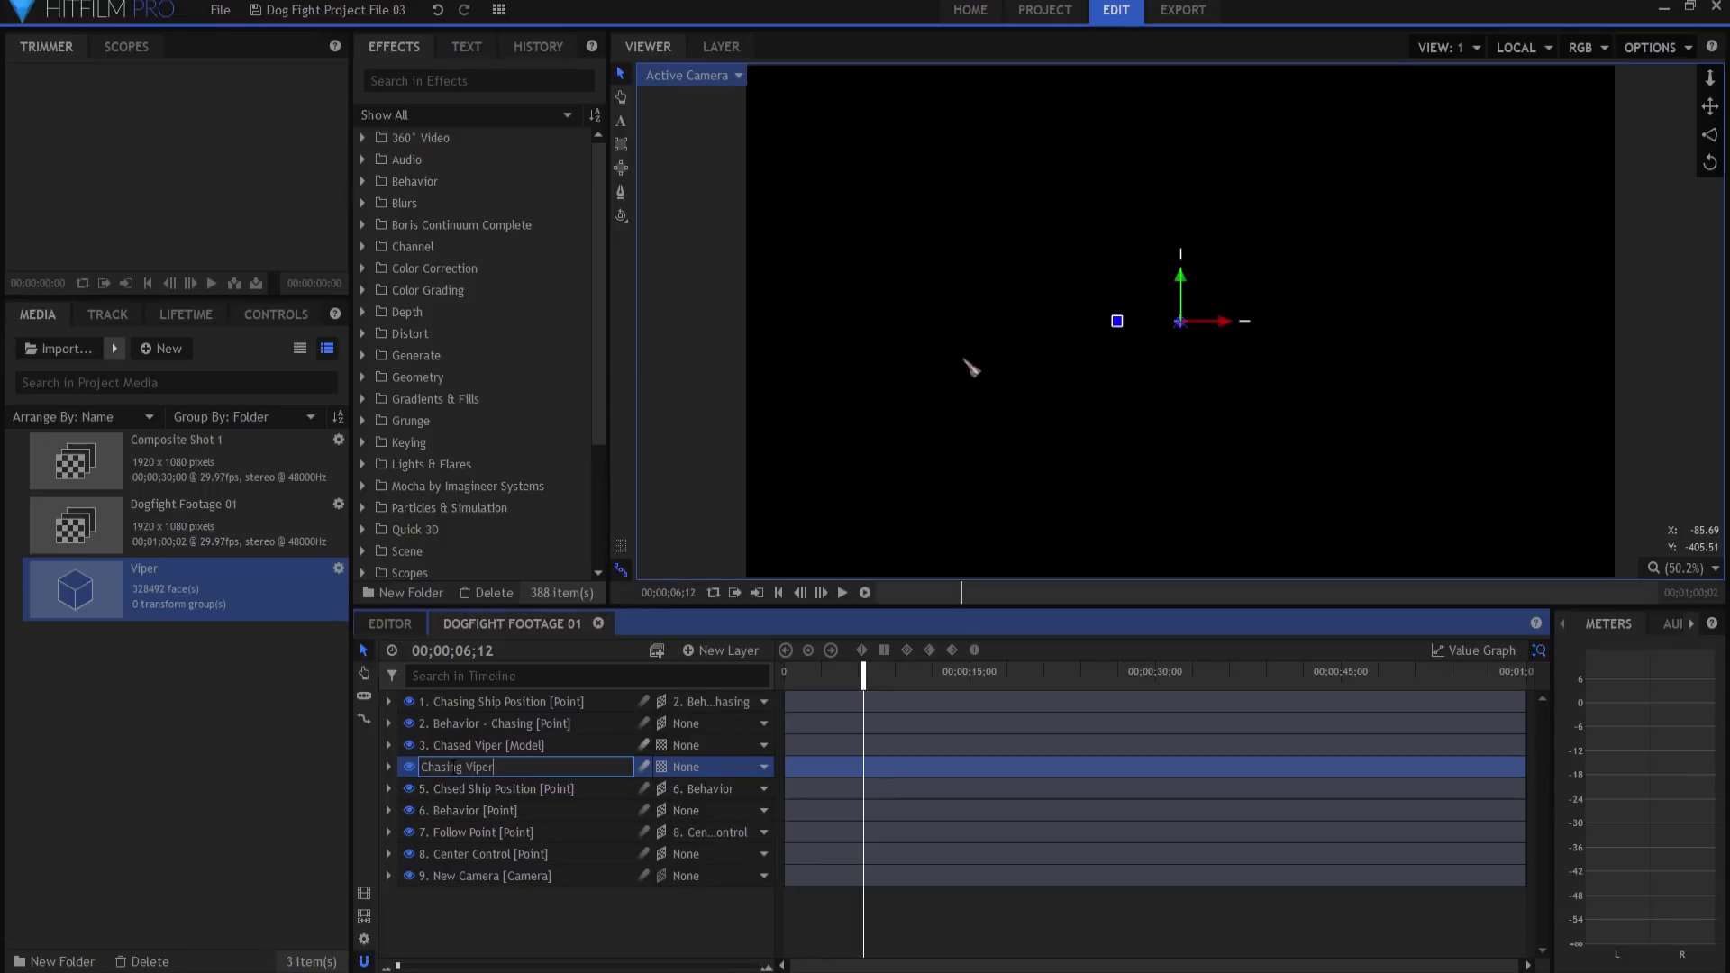
pyautogui.press('Return')
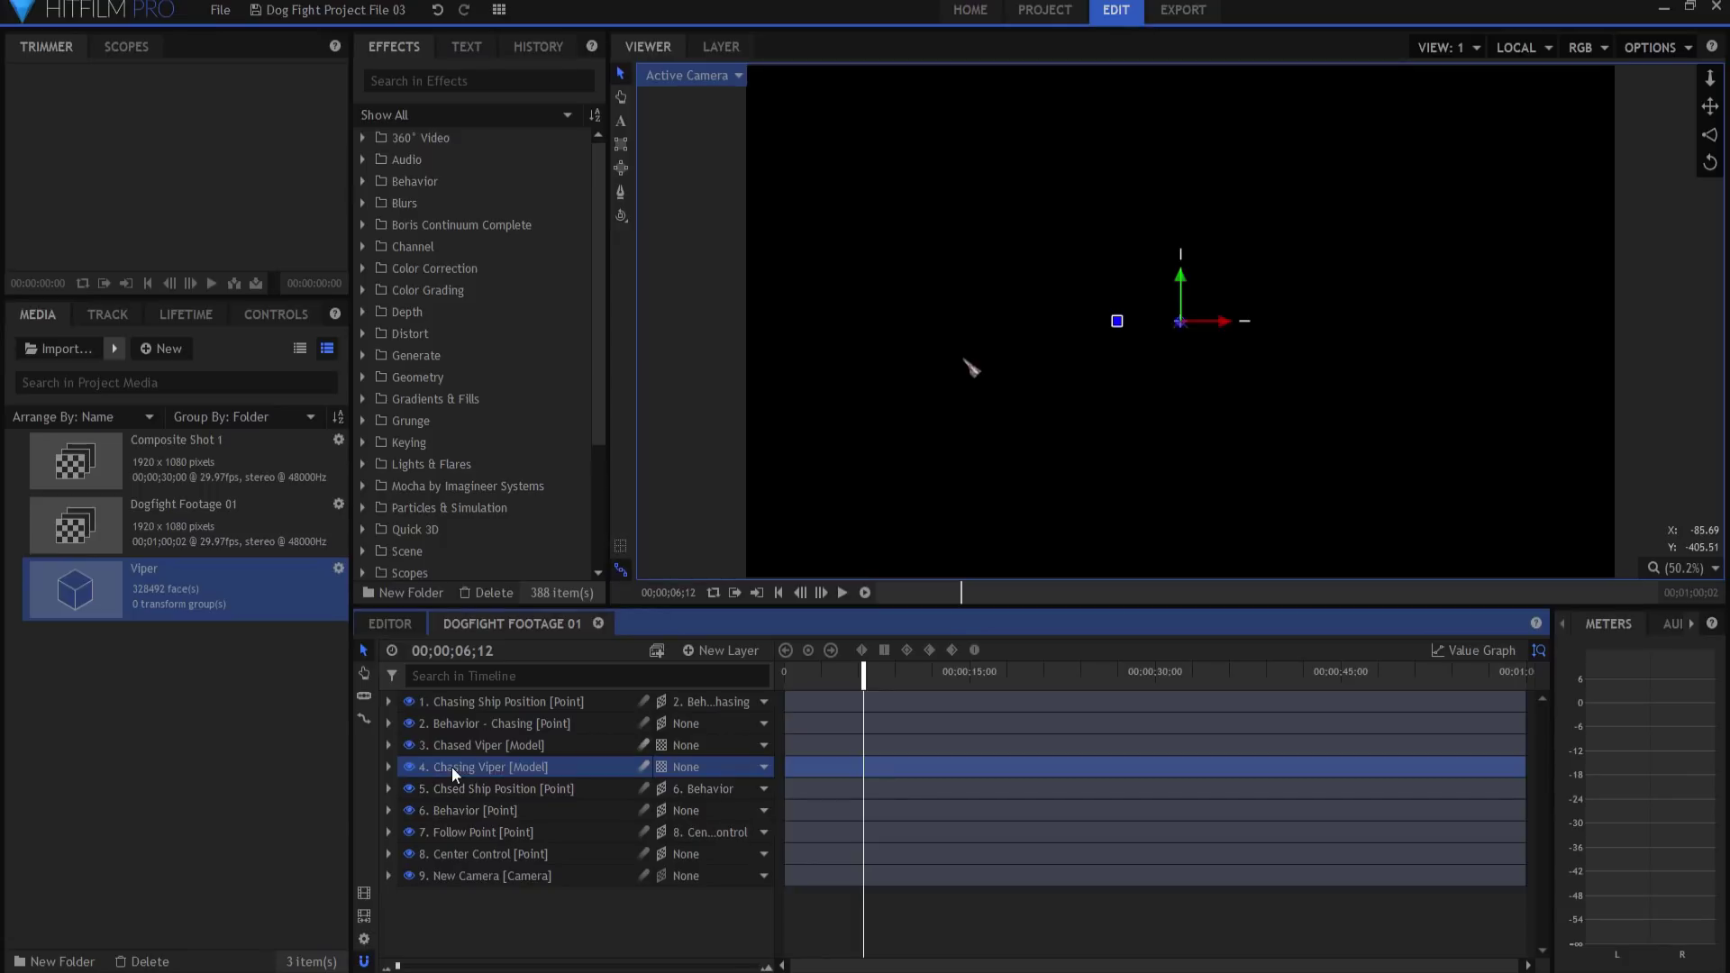
# - Parent the Viper model's transform inside the Chasing Viper layer to Chasing Ship Position
pyautogui.click(390, 767)
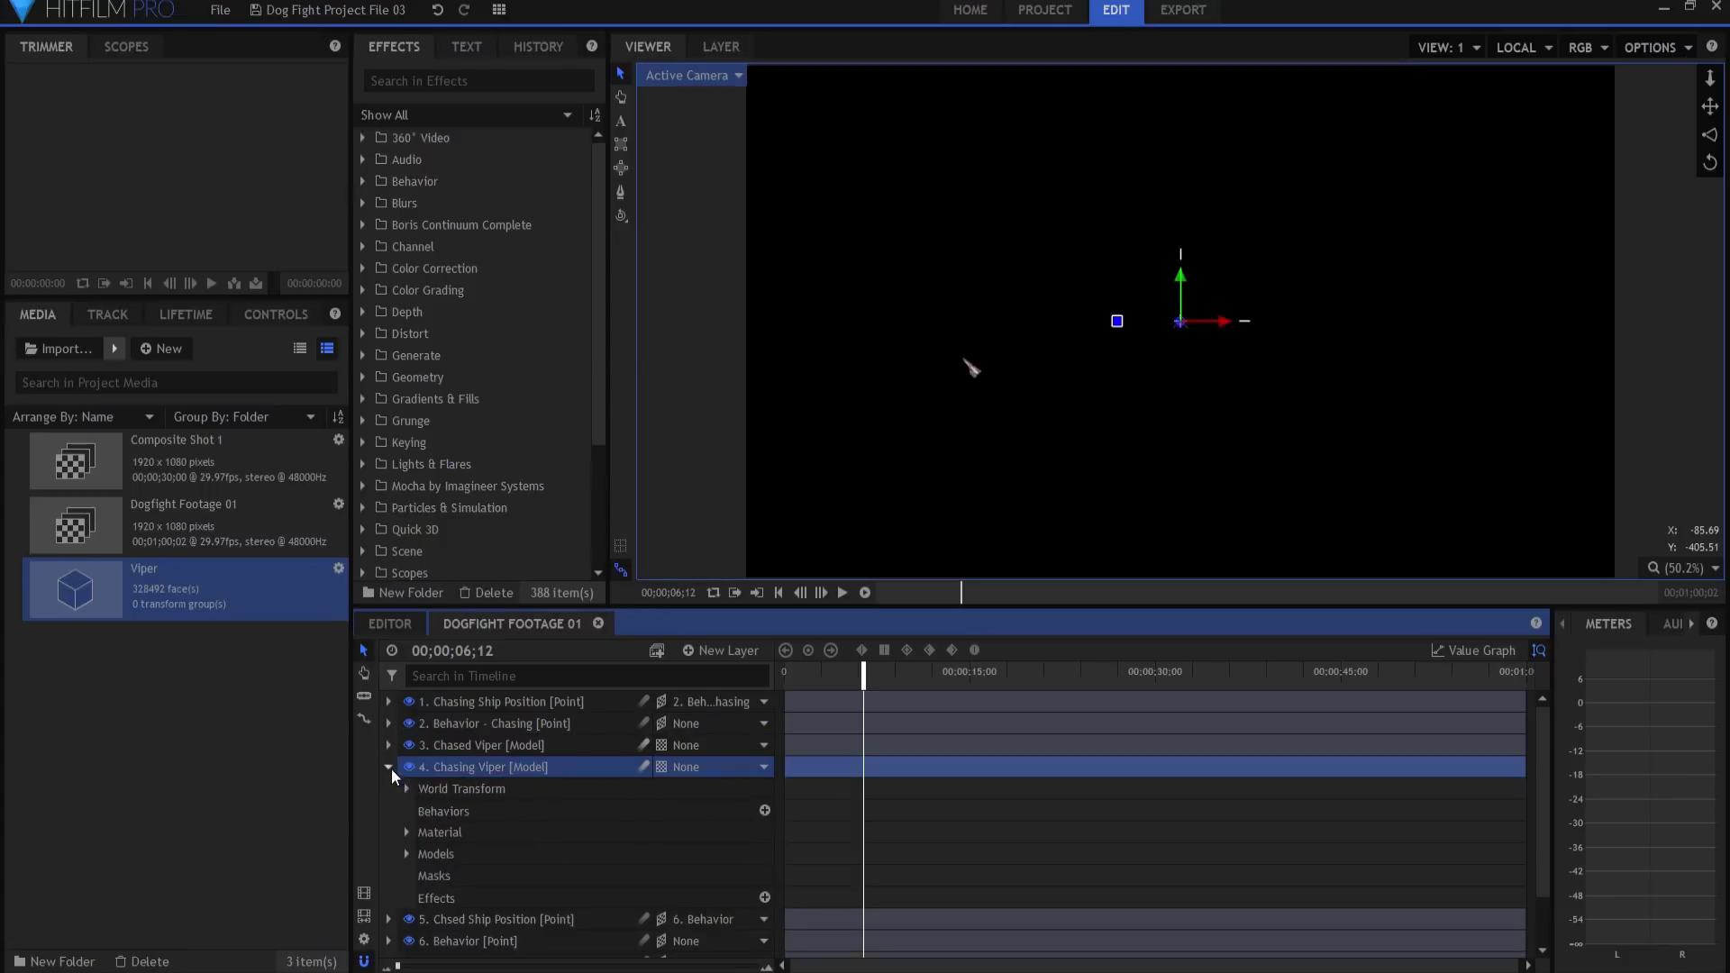
pyautogui.click(407, 854)
pyautogui.click(423, 876)
pyautogui.scroll(-3, 441, 876)
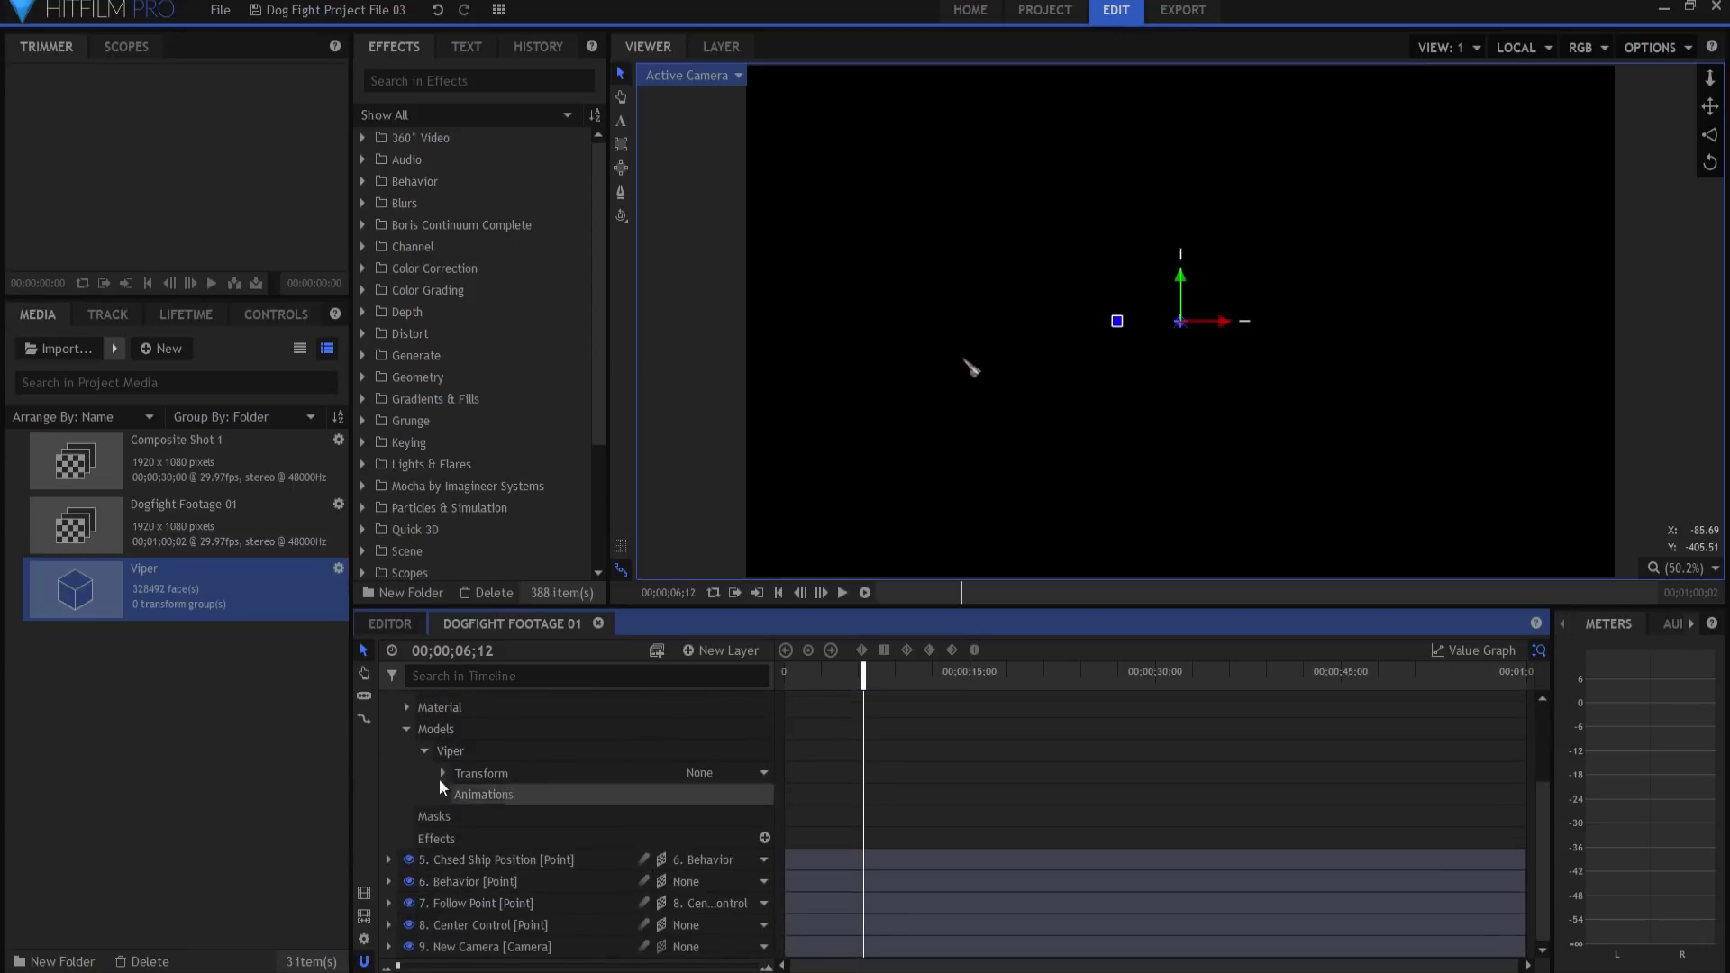
pyautogui.click(442, 773)
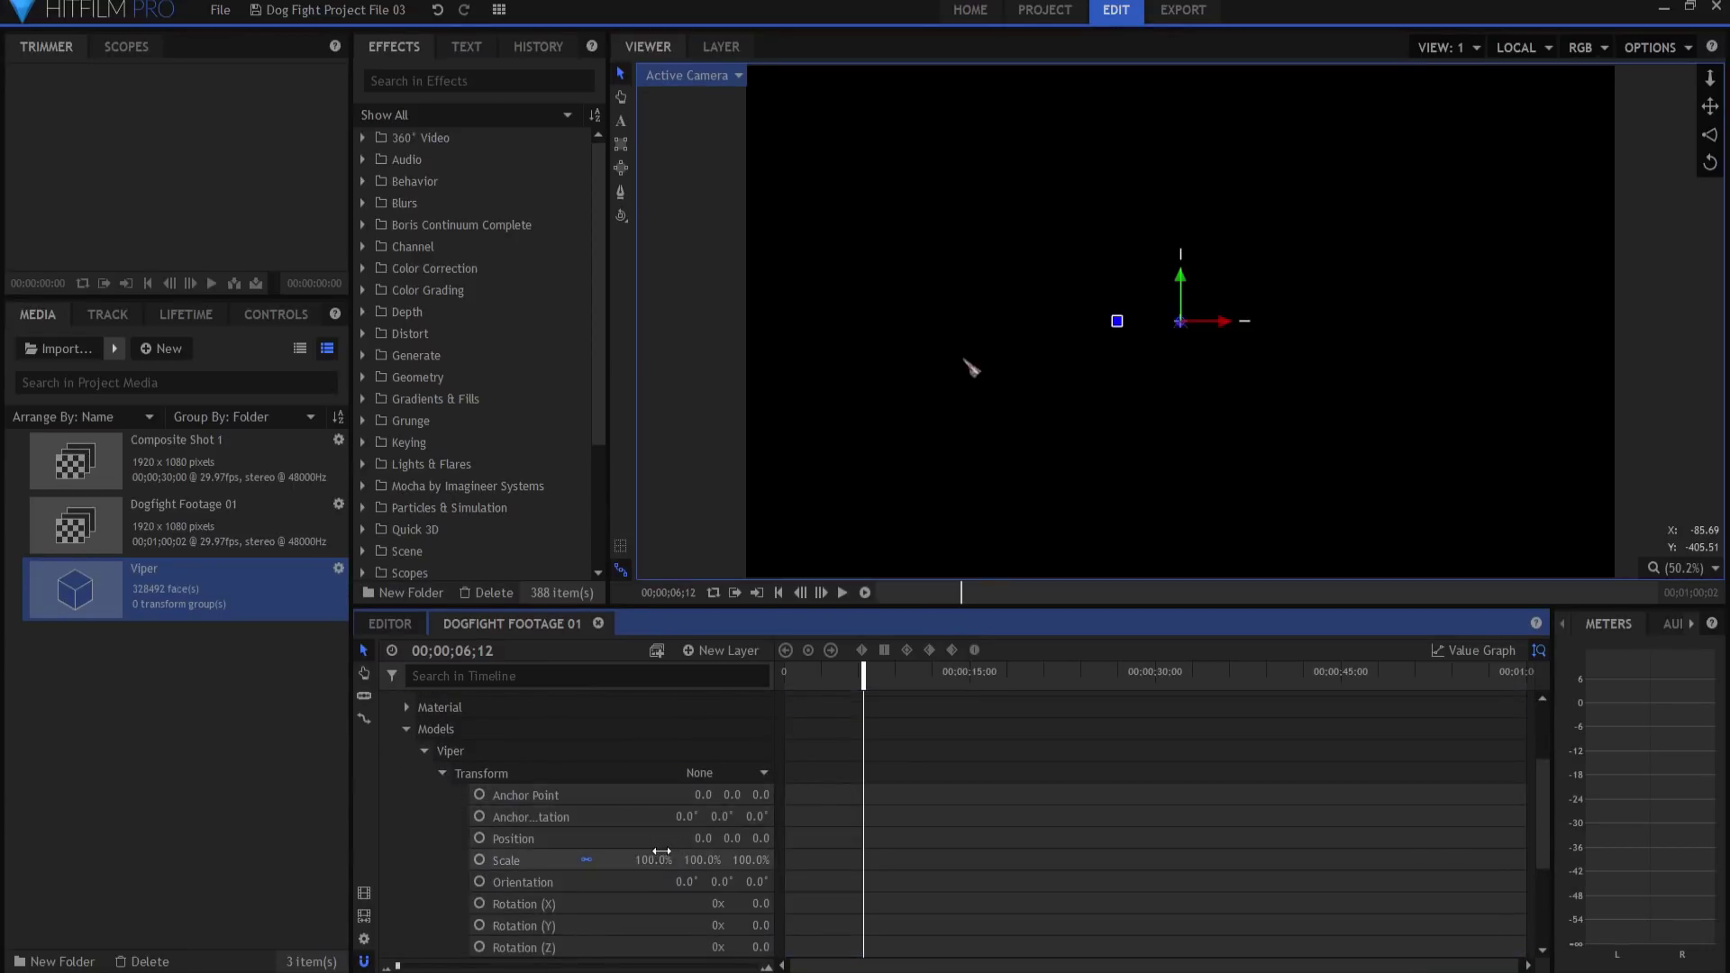
pyautogui.click(717, 771)
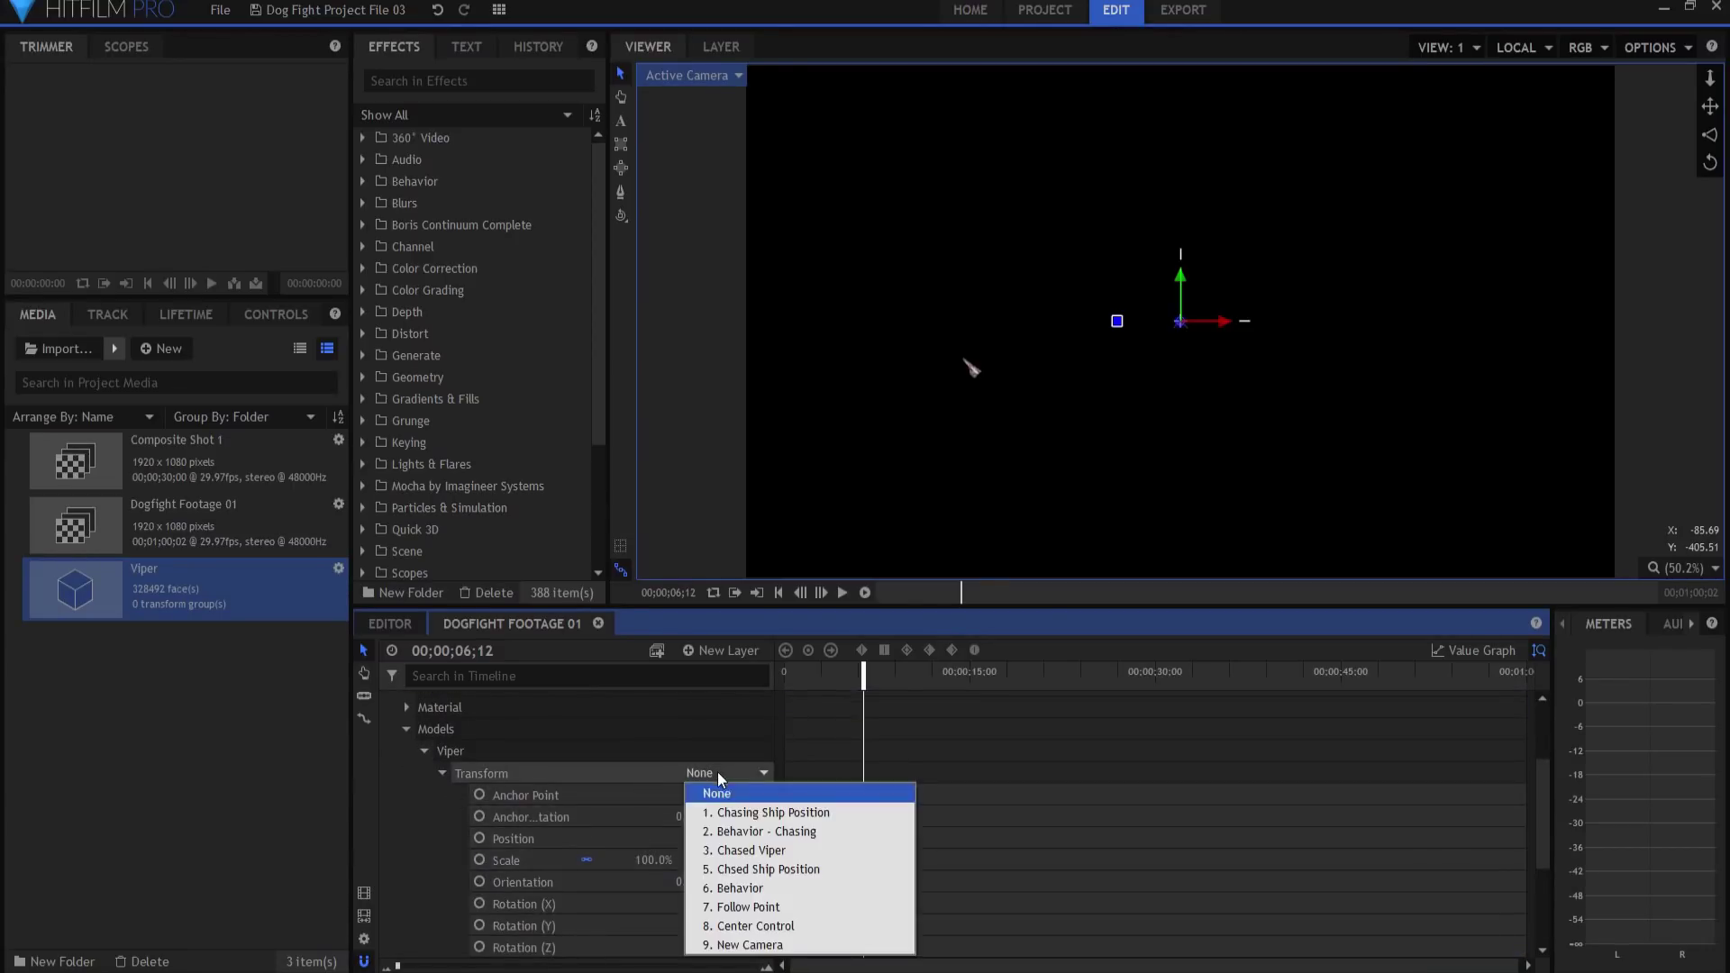
pyautogui.click(744, 814)
# - Set the position and orientation of Chasing Viper's inner Viper model to zero on all axes
pyautogui.click(645, 838)
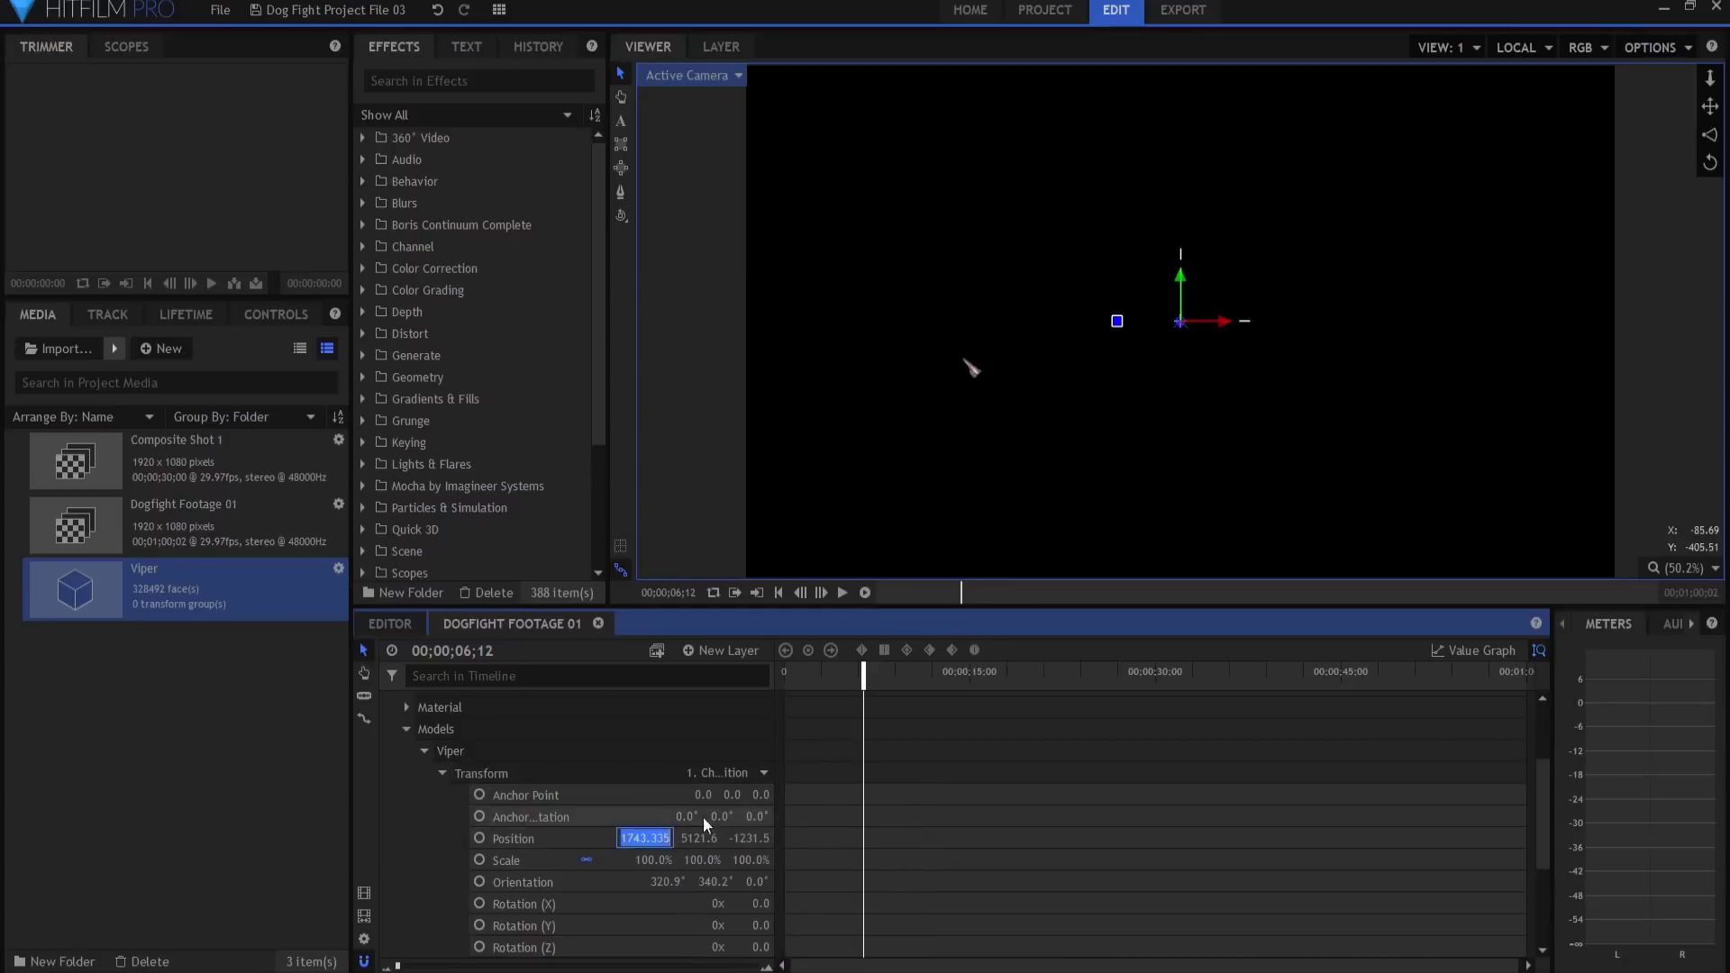
pyautogui.write('0')
pyautogui.press('Tab')
pyautogui.write('0')
pyautogui.press('Tab')
pyautogui.write('0')
pyautogui.press('Tab')
pyautogui.press('Tab')
pyautogui.press('Tab')
pyautogui.press('Tab')
pyautogui.write('0')
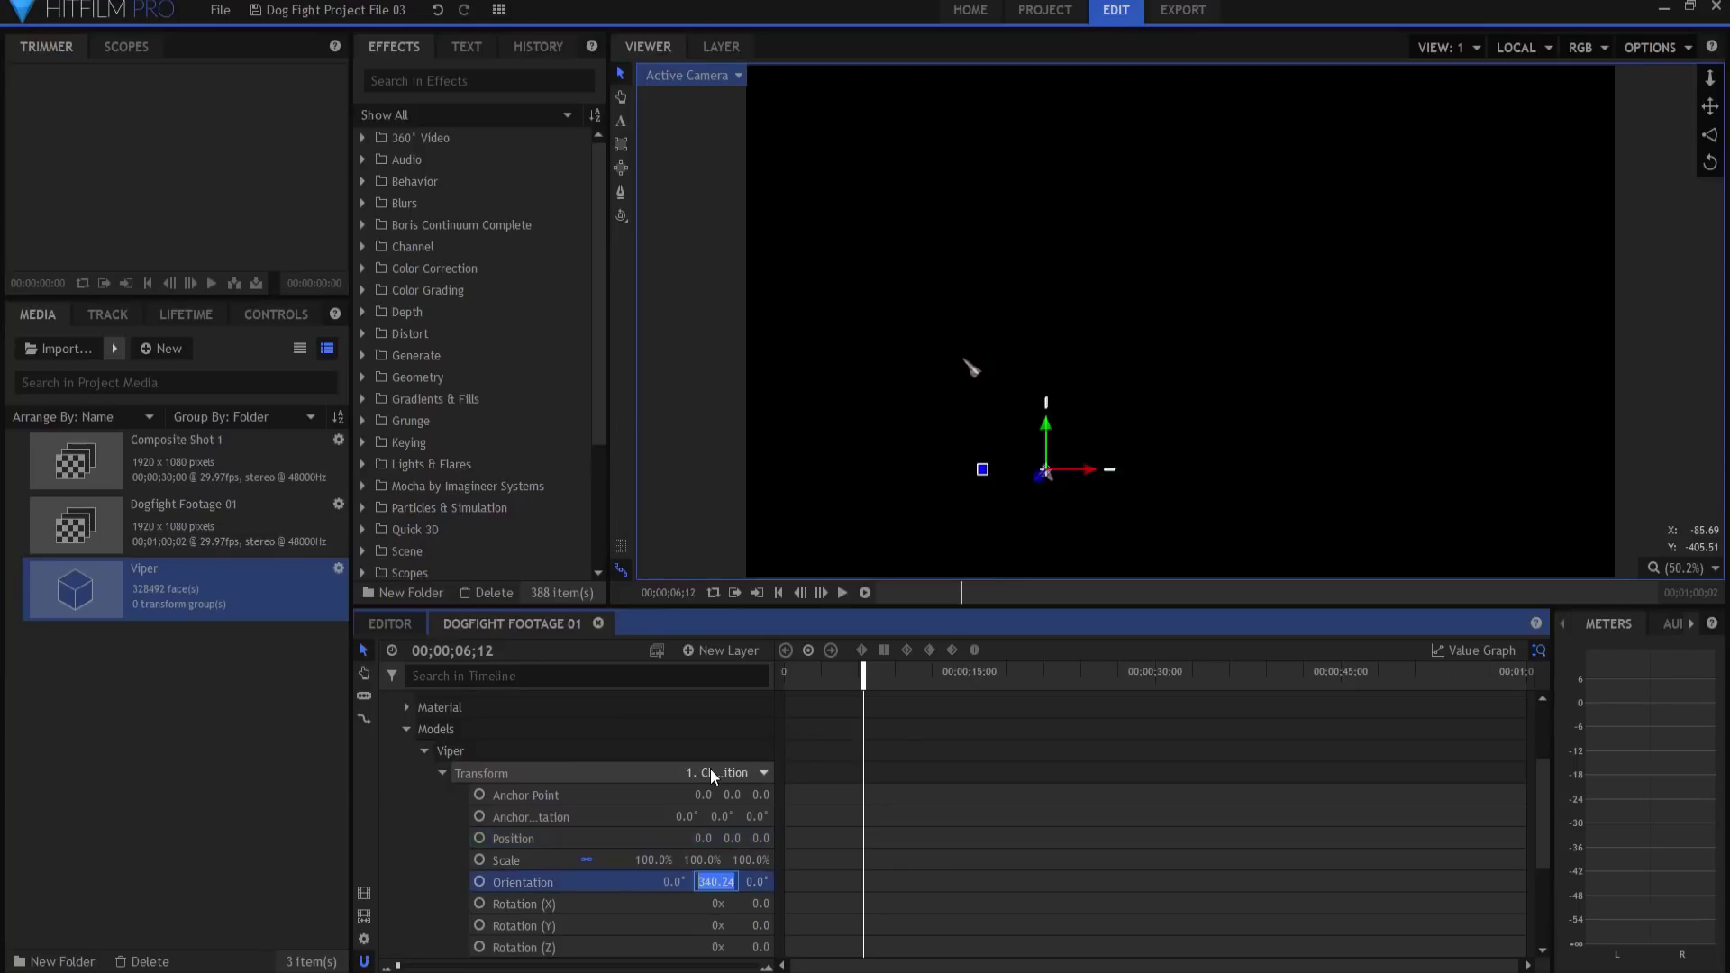
pyautogui.press('Tab')
pyautogui.write('0')
pyautogui.press('Tab')
pyautogui.write('0')
# - Set Chasing Viper's inner model to 180° Y rotation and 50% scale, and collapse the layer
pyautogui.press('Tab')
pyautogui.press('Tab')
pyautogui.press('Tab')
pyautogui.press('Tab')
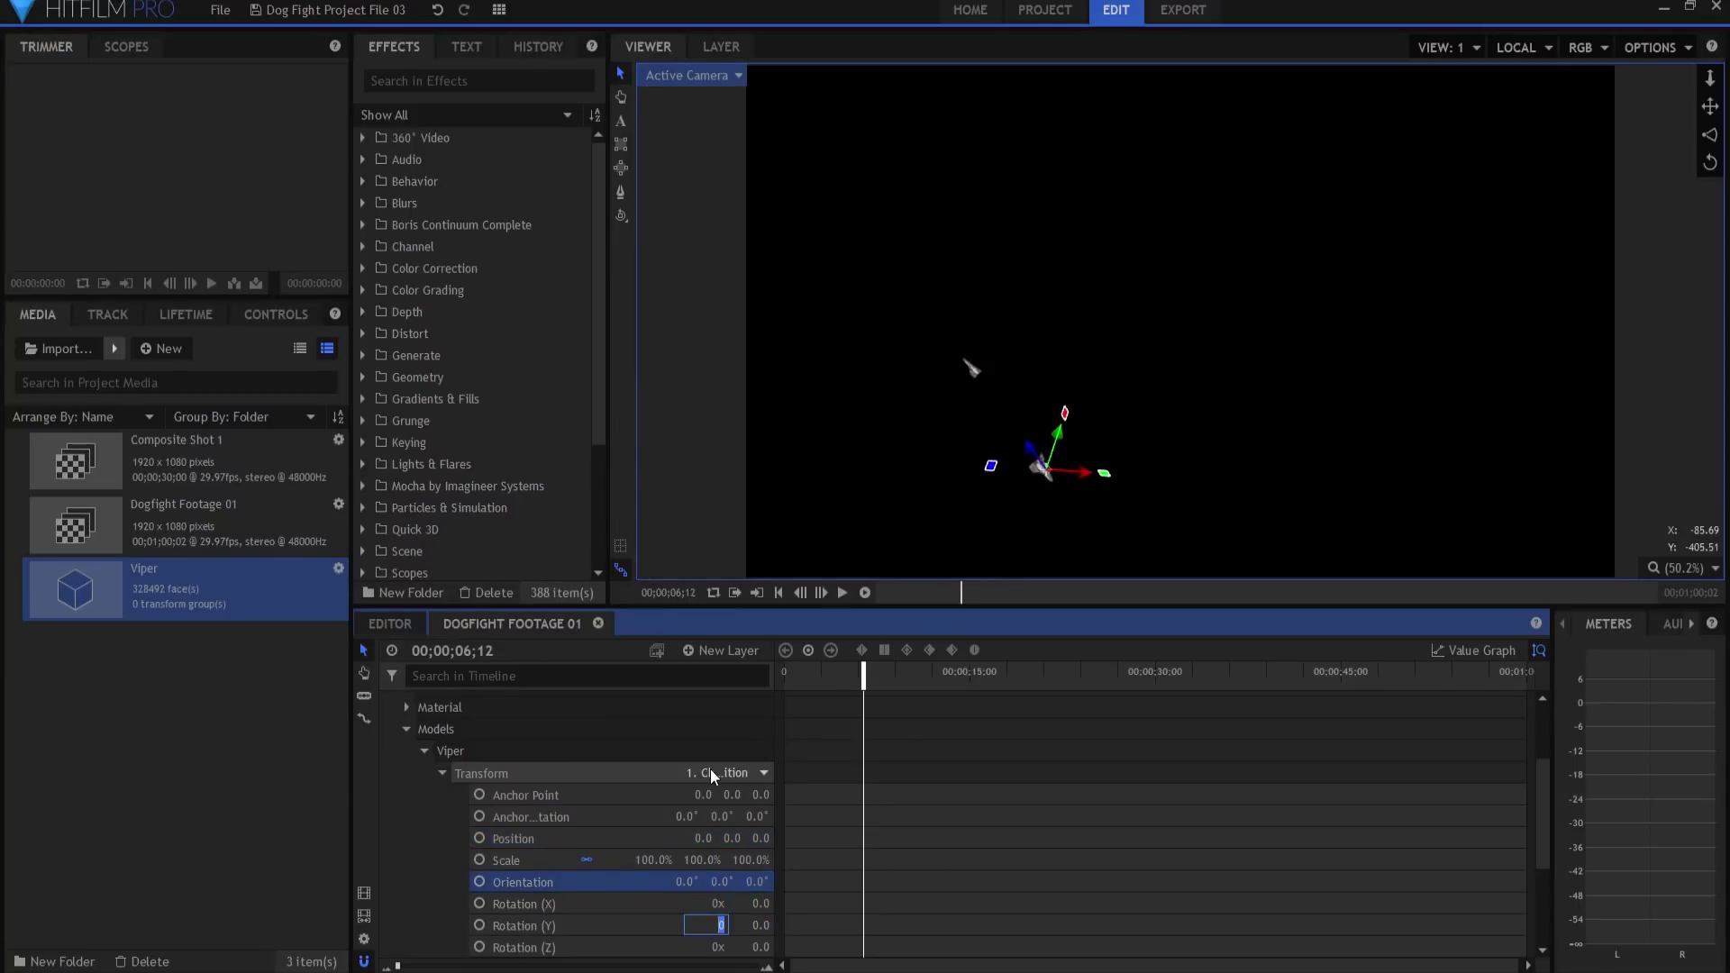
pyautogui.write('180')
pyautogui.press('Return')
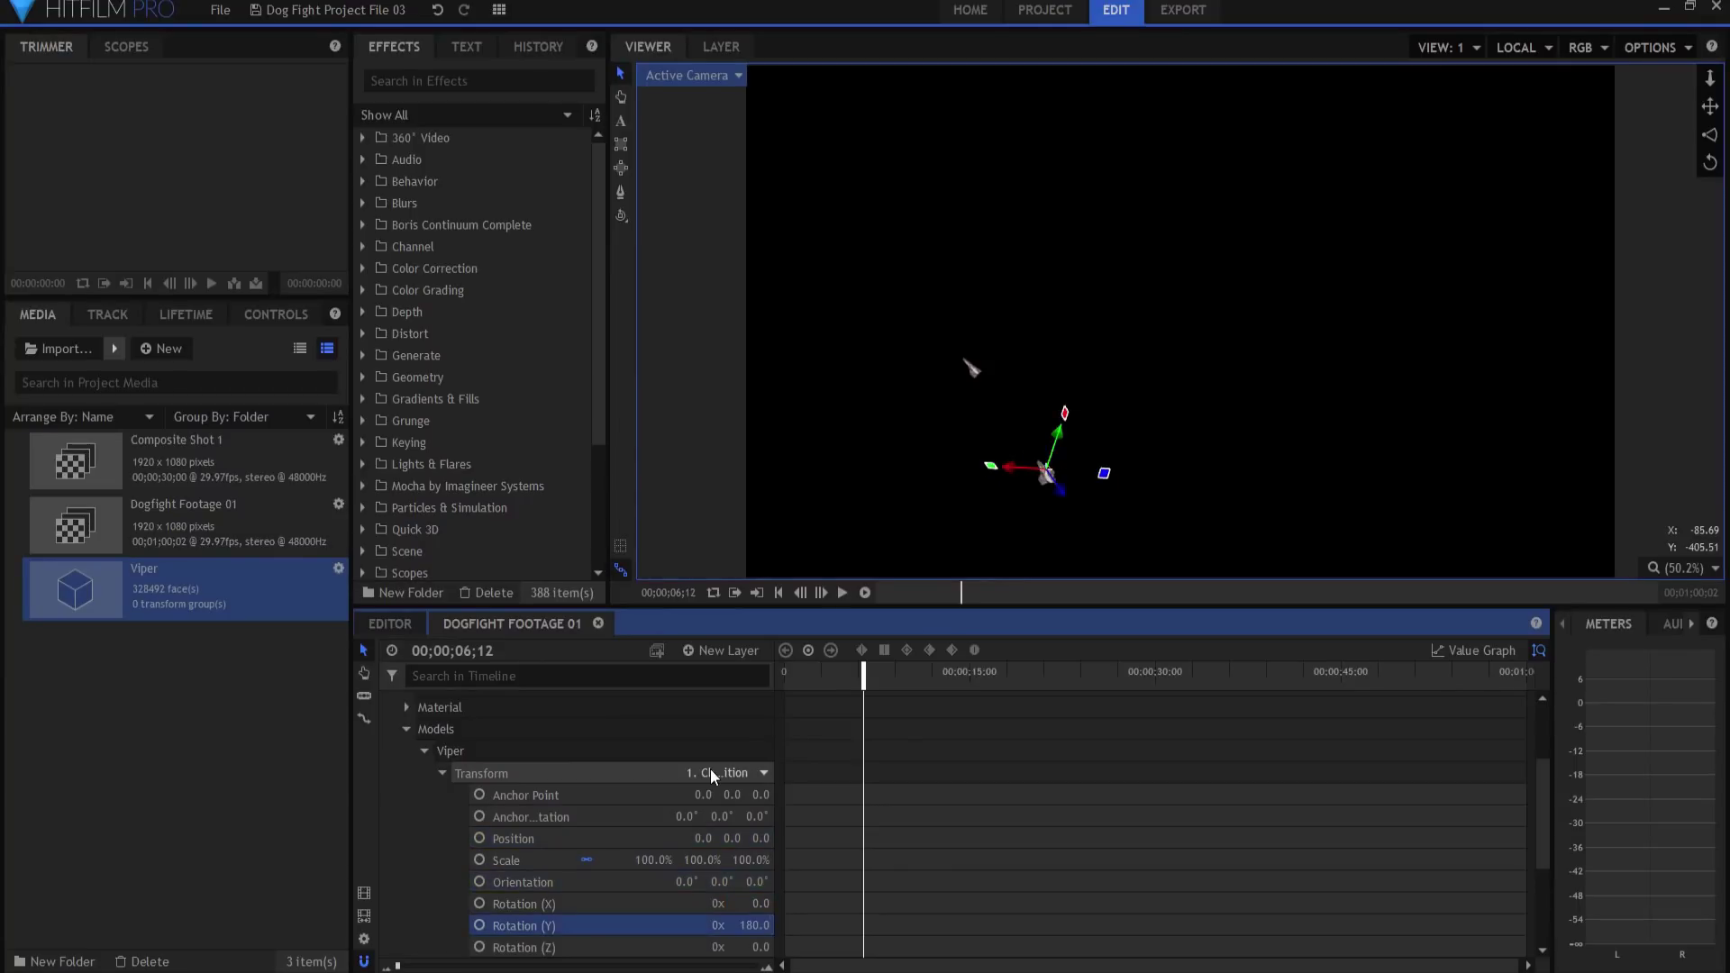
pyautogui.click(657, 861)
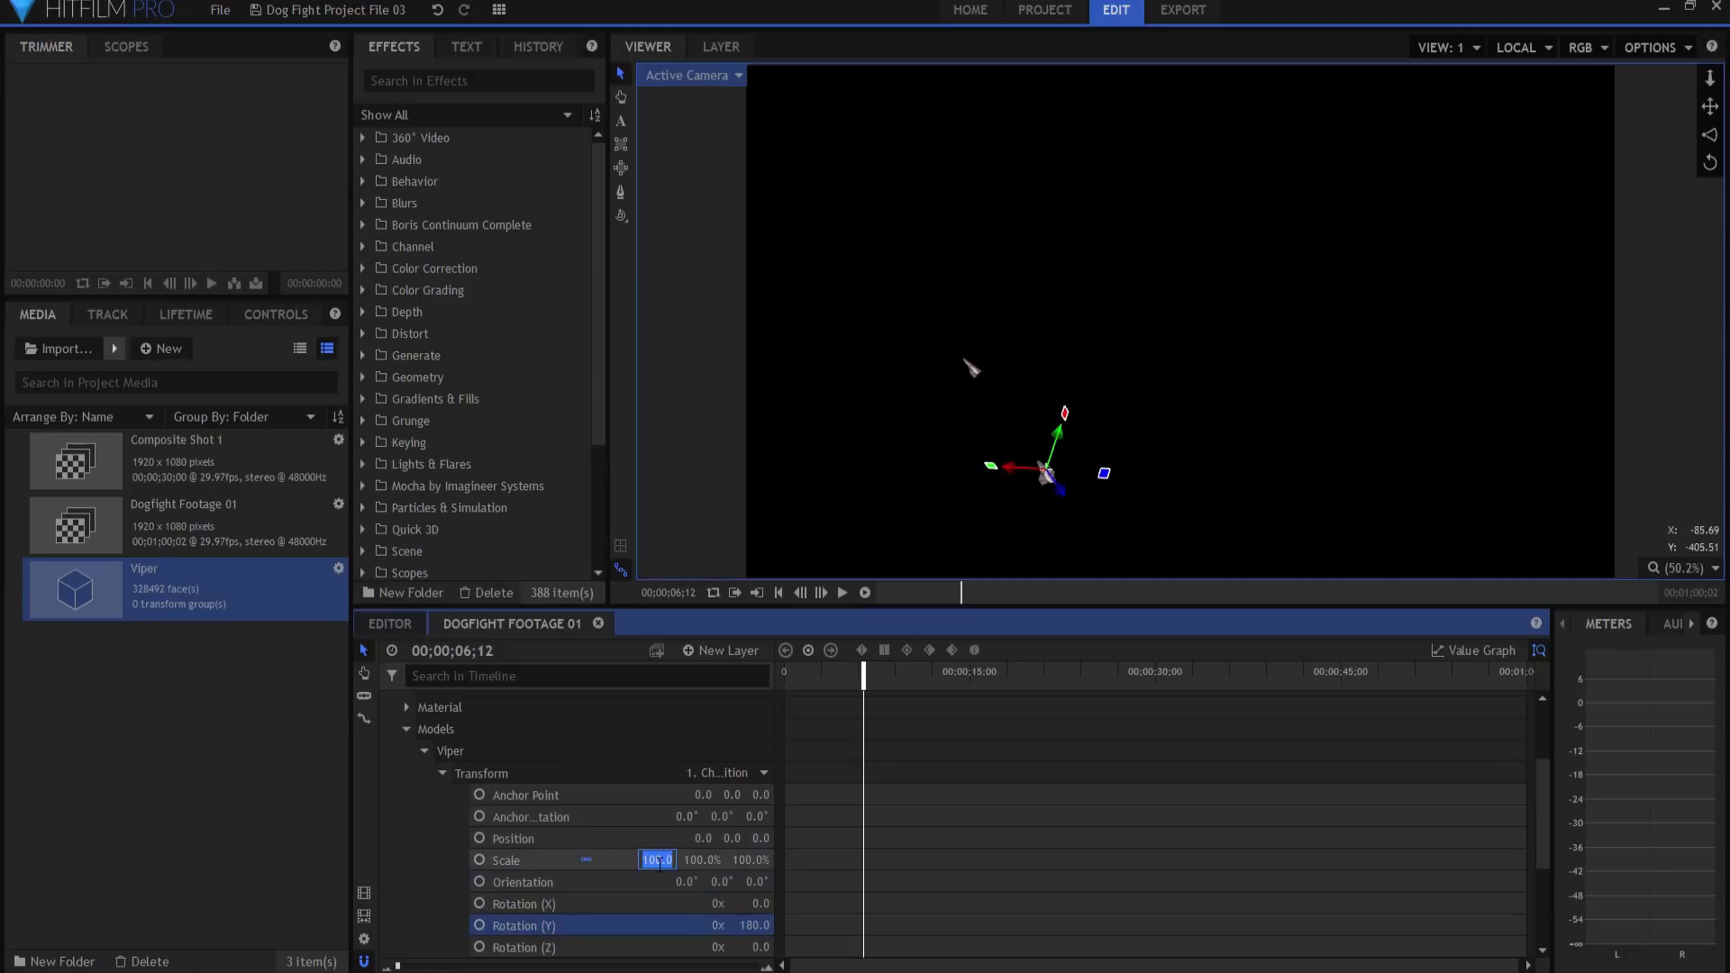
pyautogui.write('50')
pyautogui.press('Return')
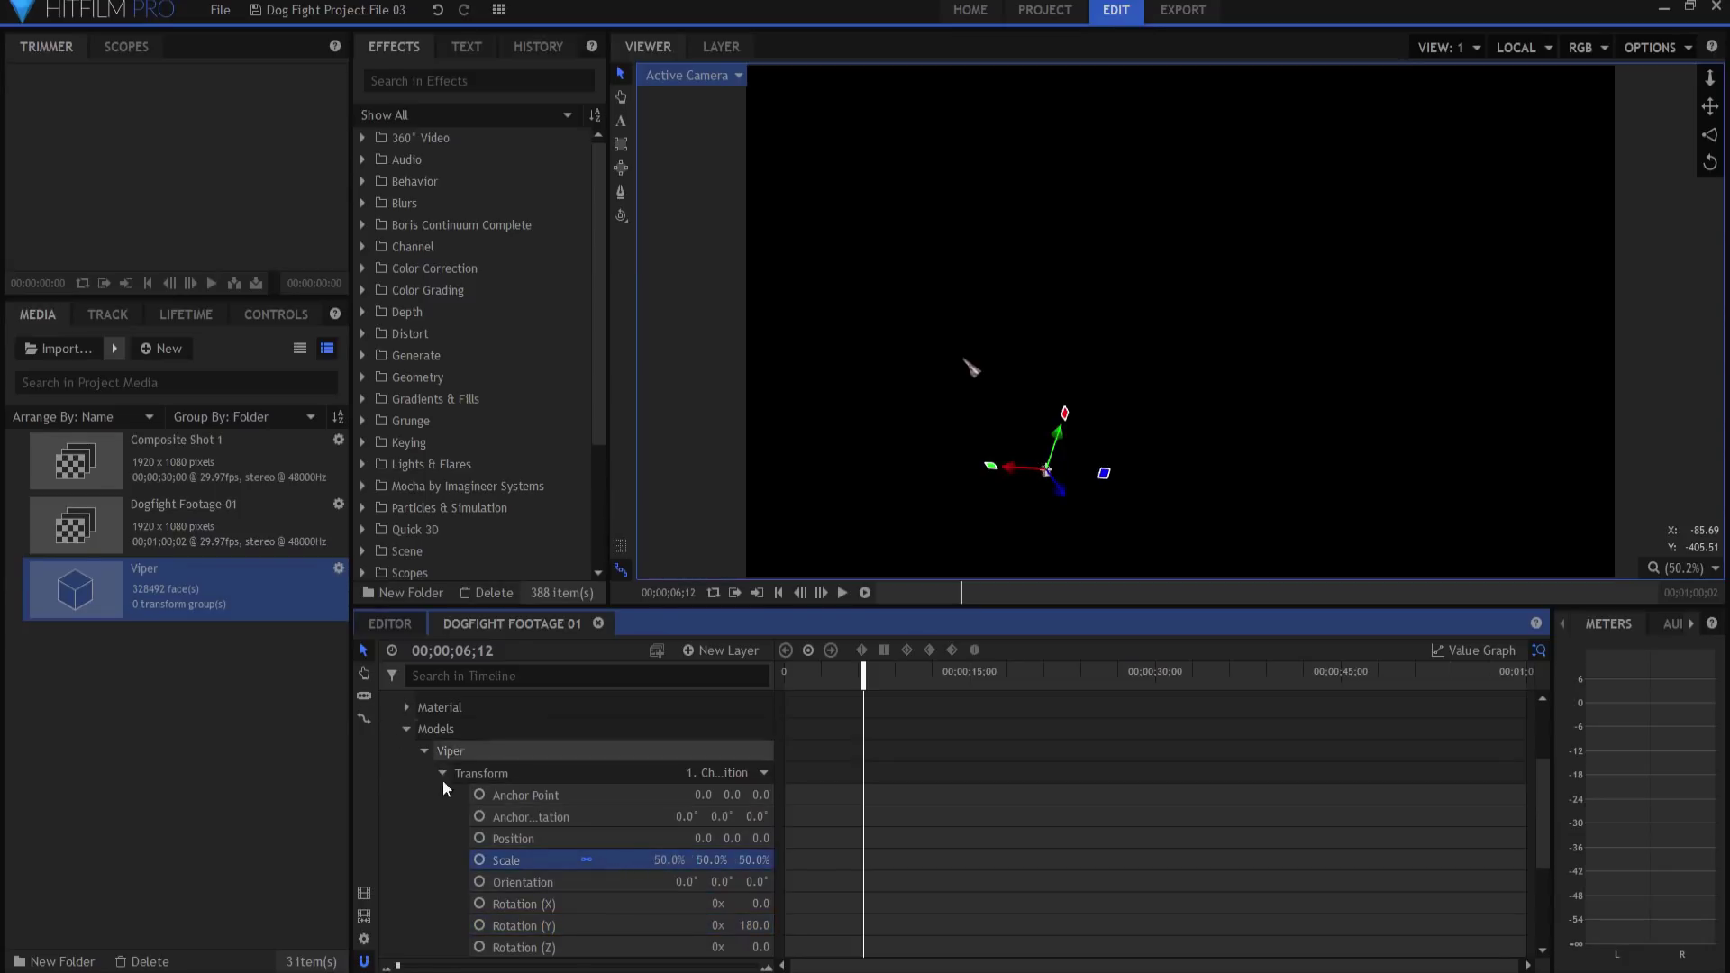
pyautogui.scroll(2, 406, 753)
pyautogui.click(388, 761)
pyautogui.click(544, 919)
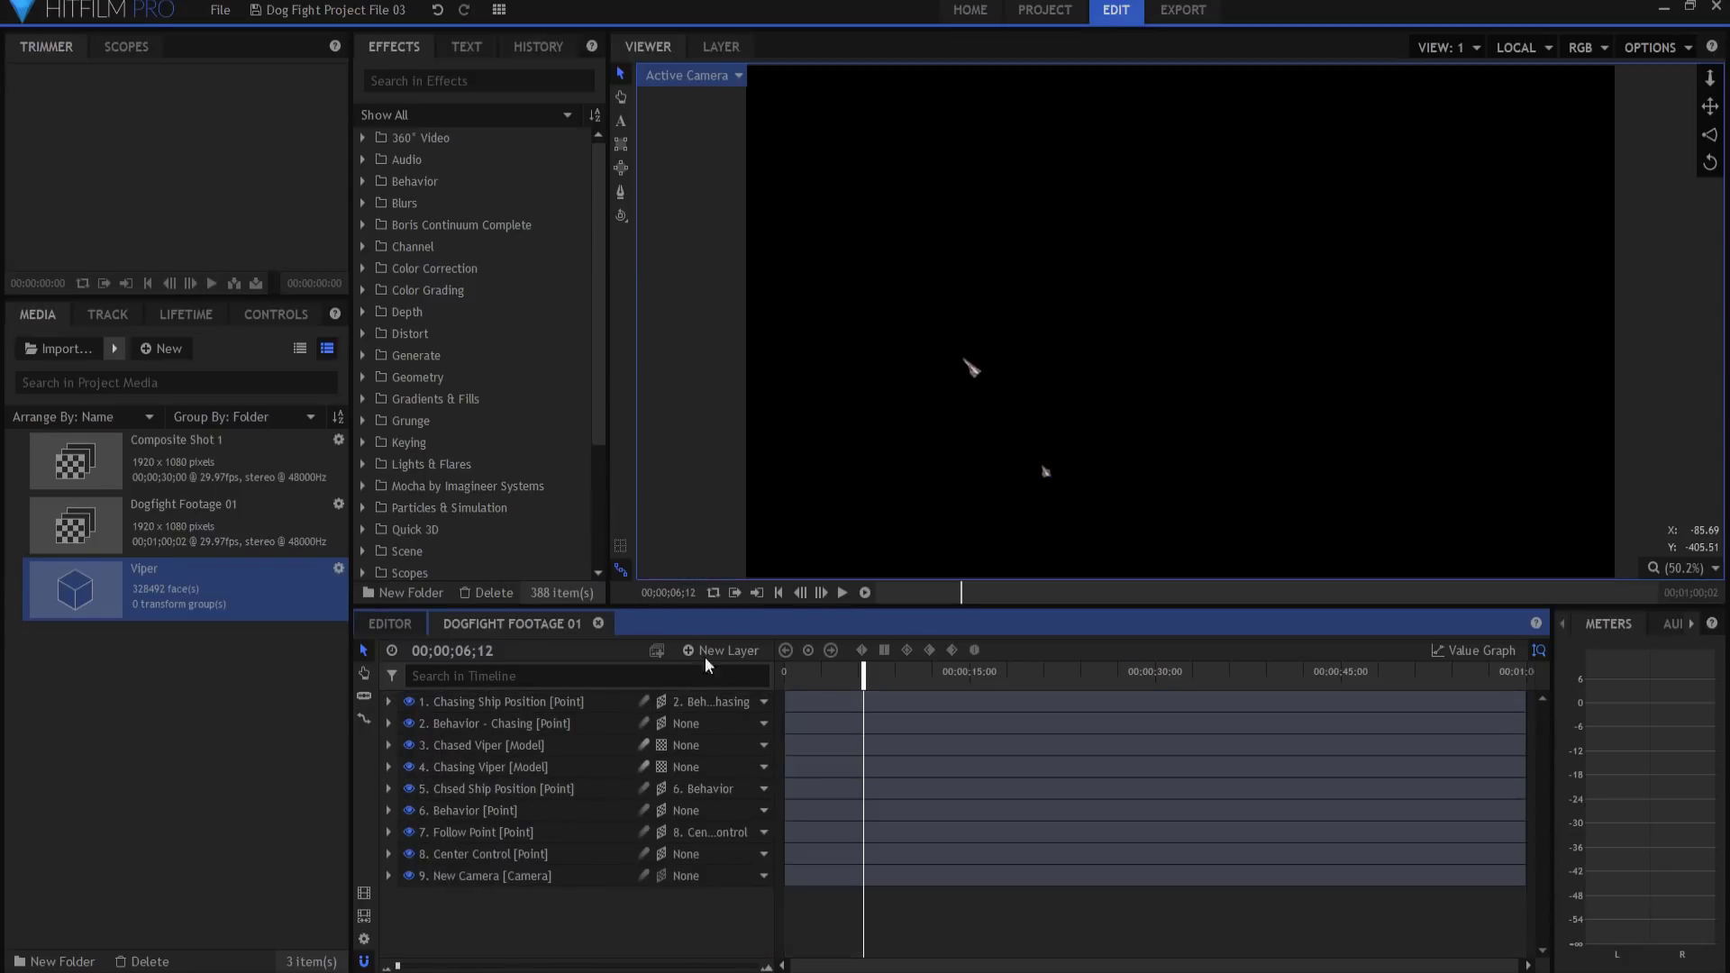
# - Play the composite from the beginning to check the chasing Viper's flight behind the chased one
pyautogui.click(780, 592)
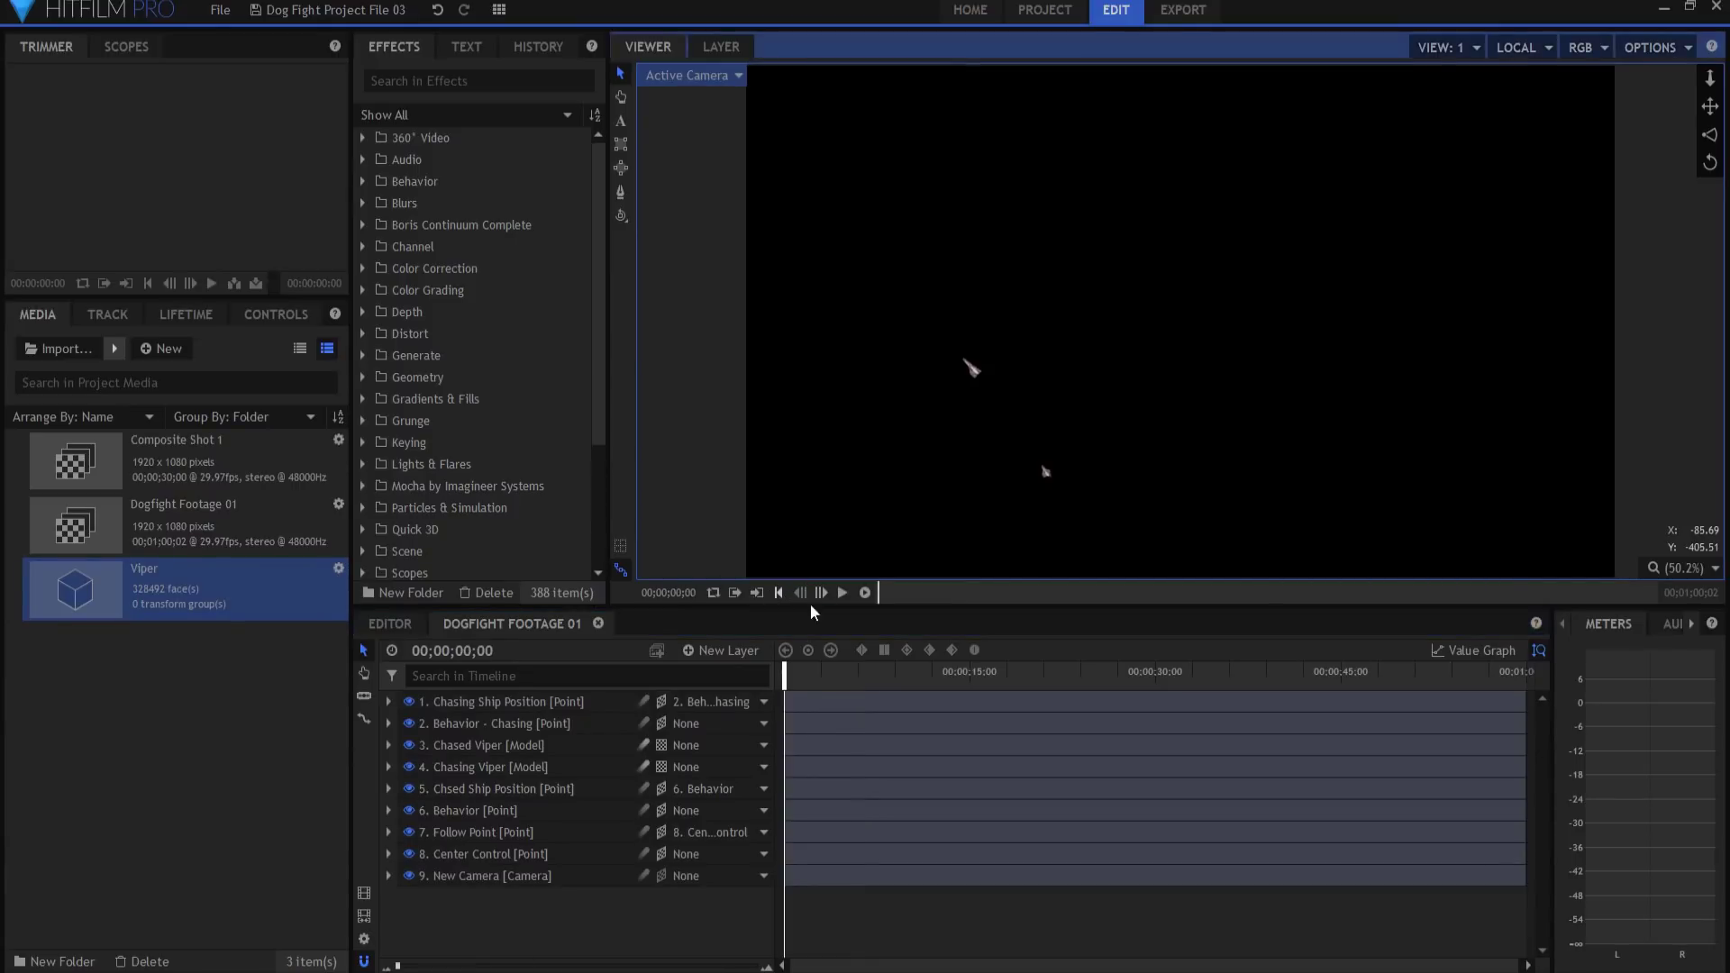
pyautogui.click(842, 592)
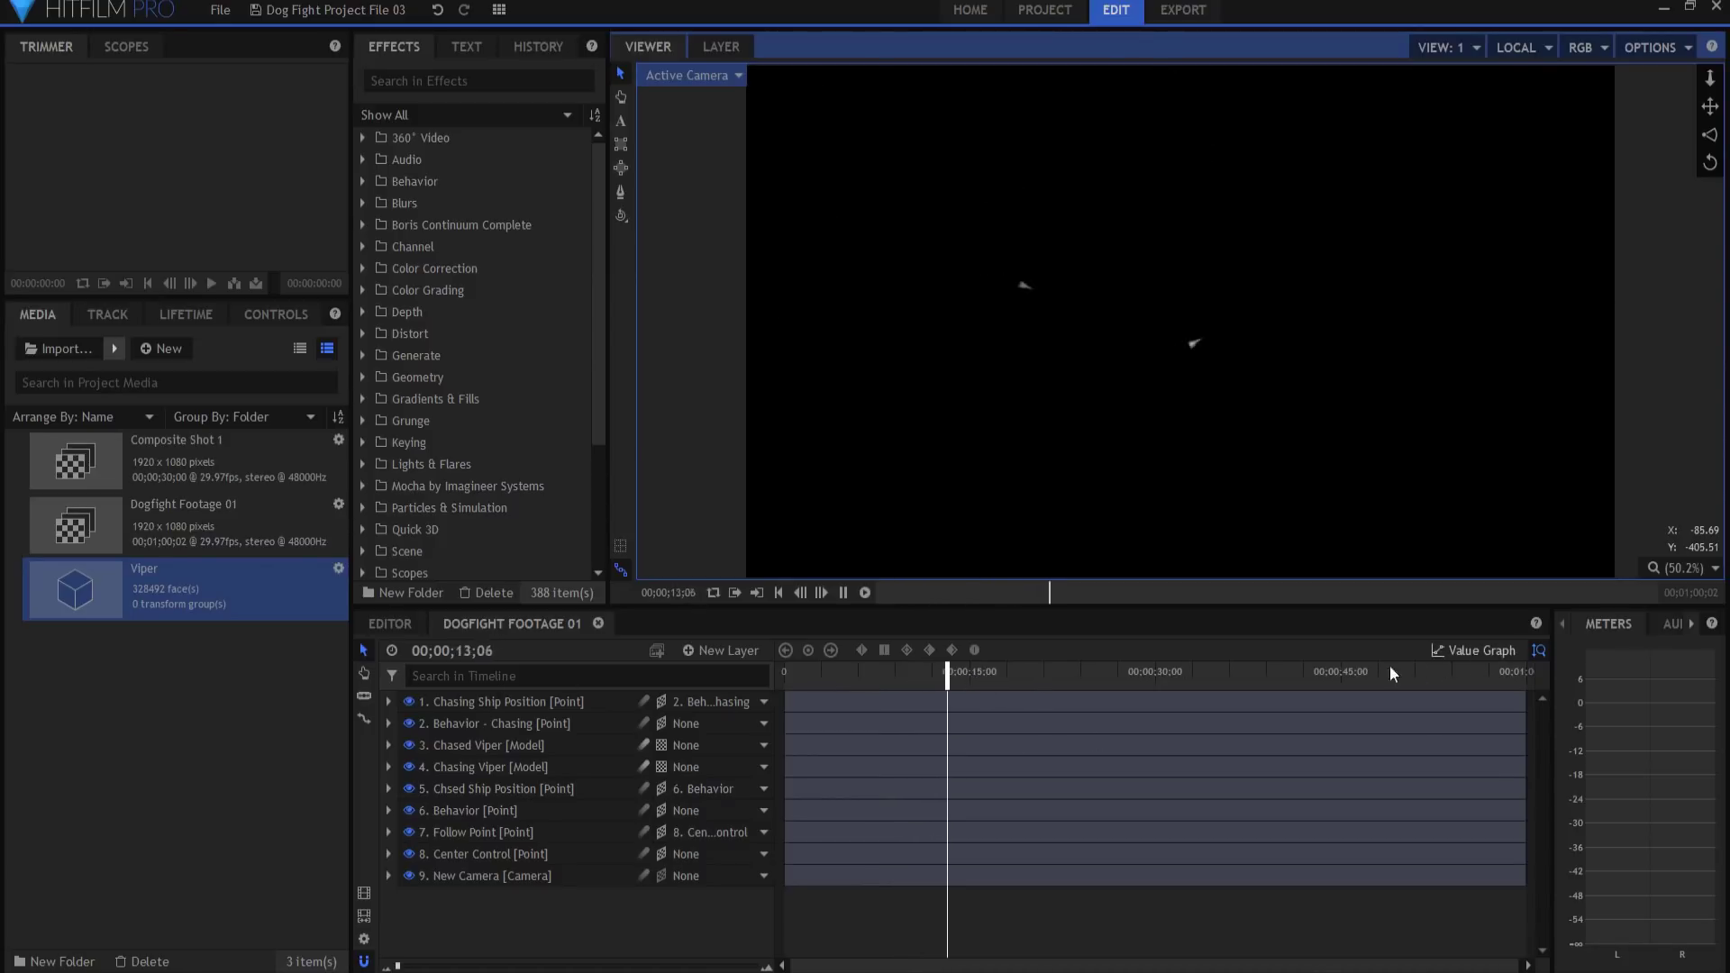
pyautogui.click(659, 909)
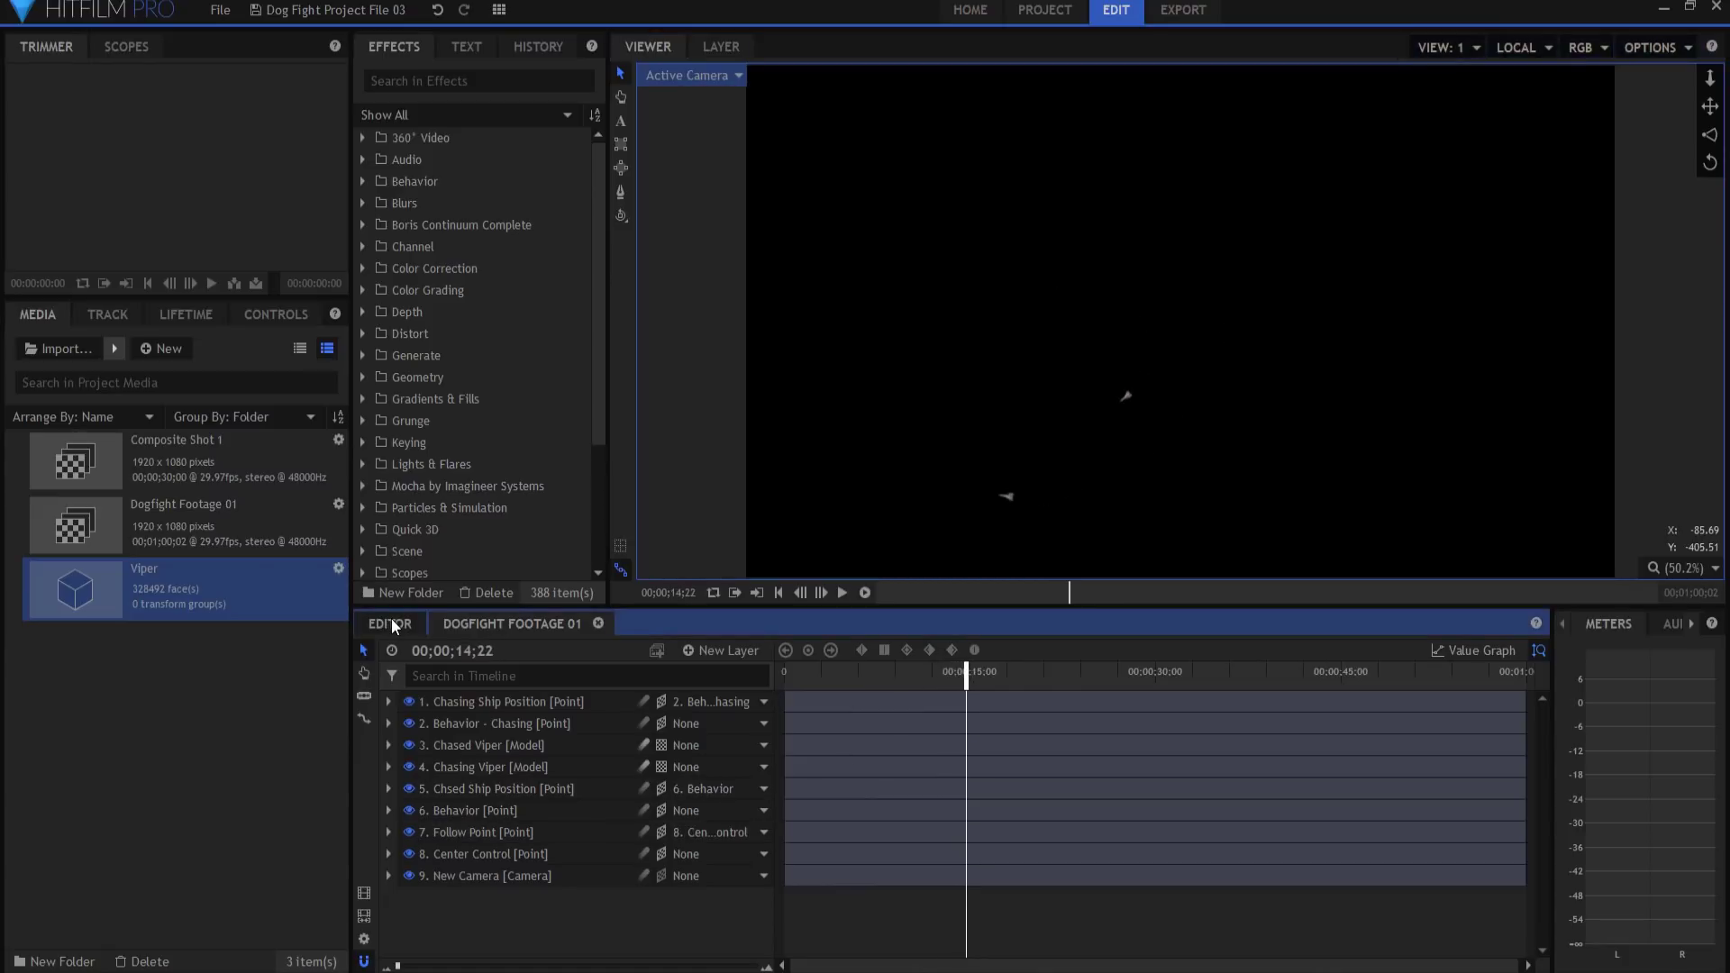
# - Duplicate the Dogfight Footage 01 composite shot and rename the copy as Dogfight Footage 02
pyautogui.click(165, 519)
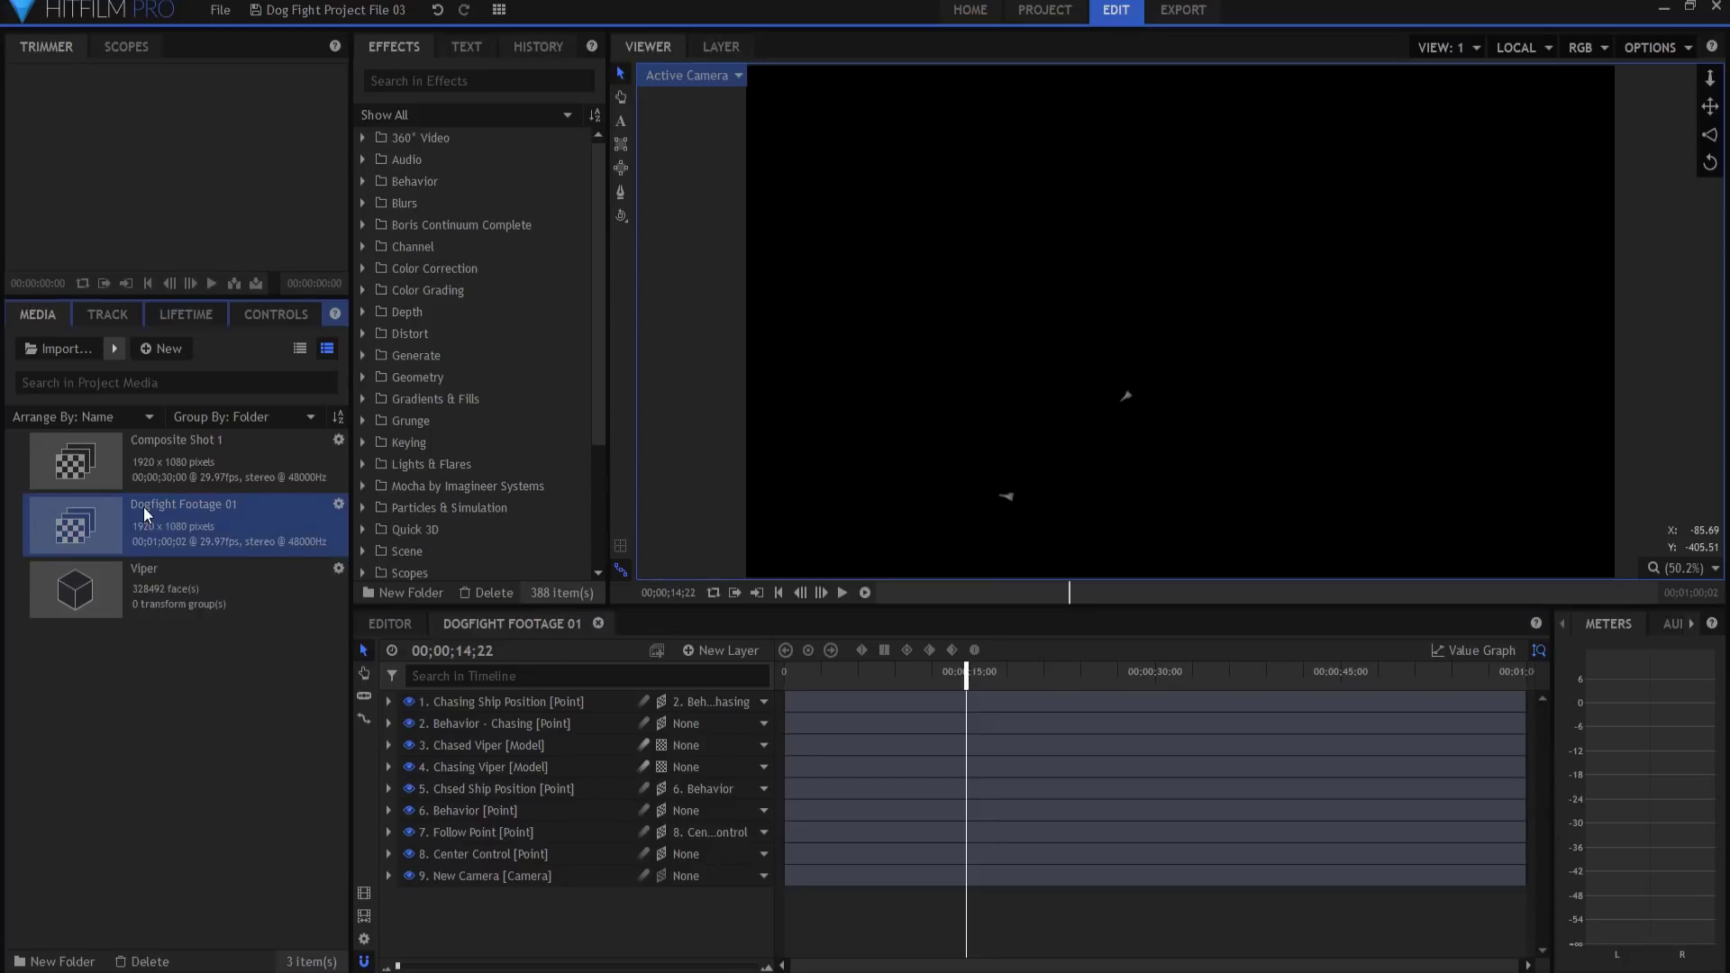
pyautogui.rightClick(143, 506)
pyautogui.click(180, 653)
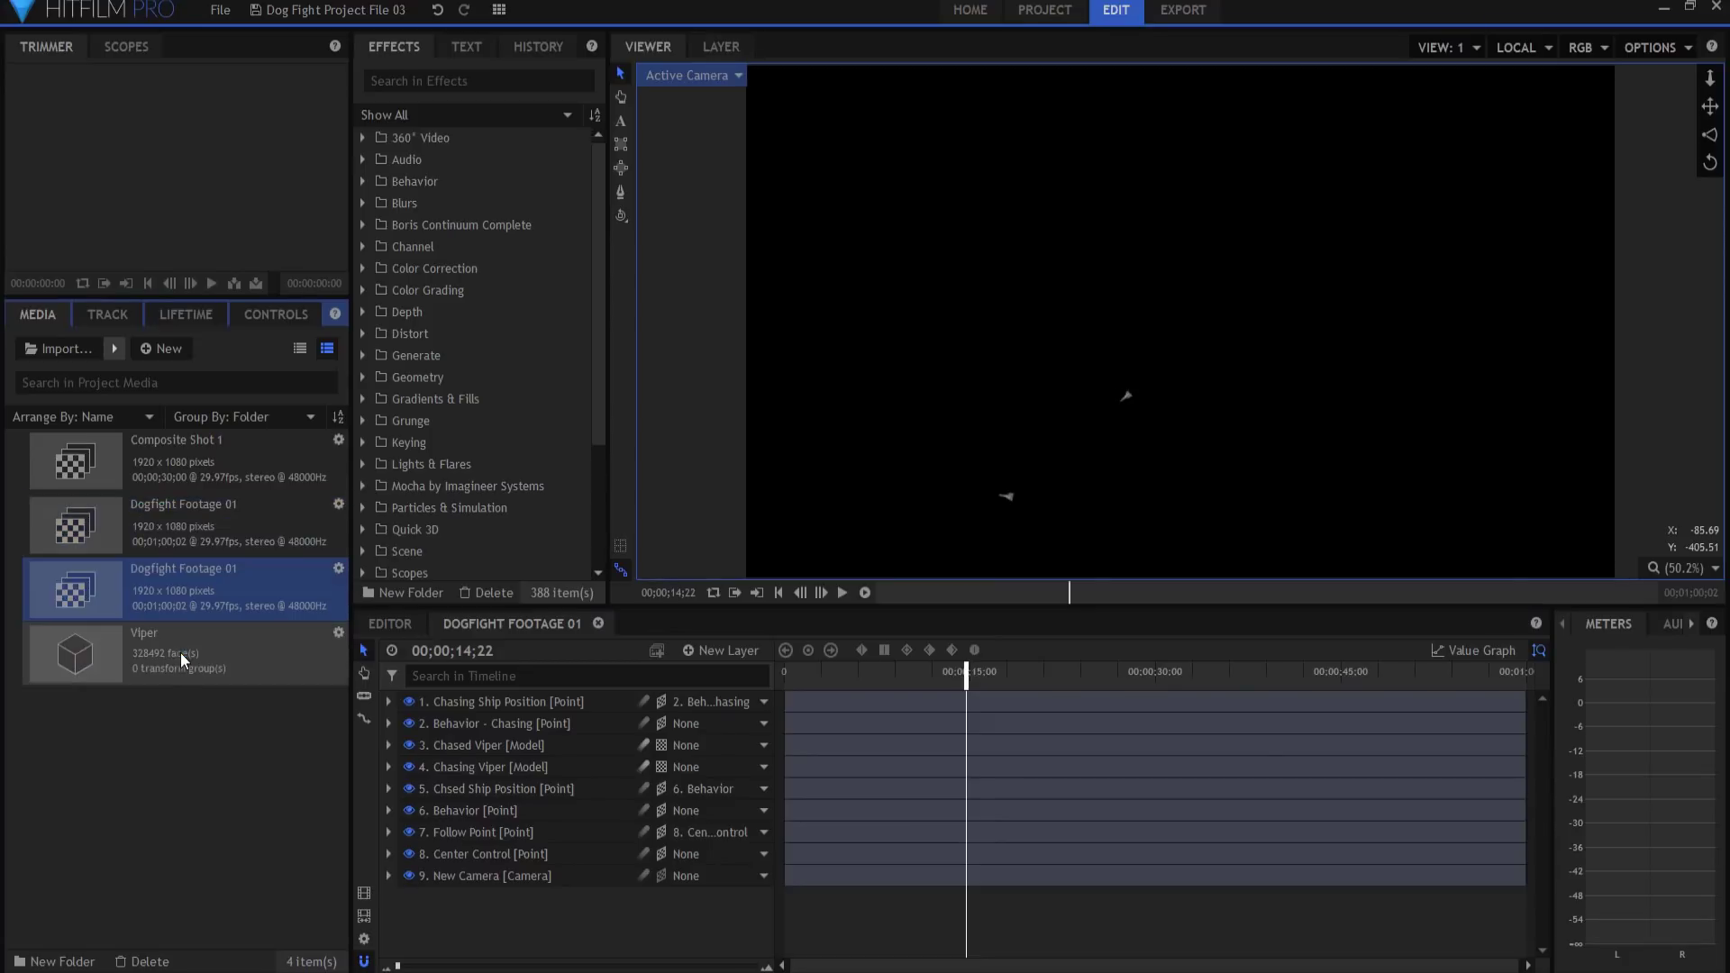
pyautogui.click(202, 581)
pyautogui.click(229, 574)
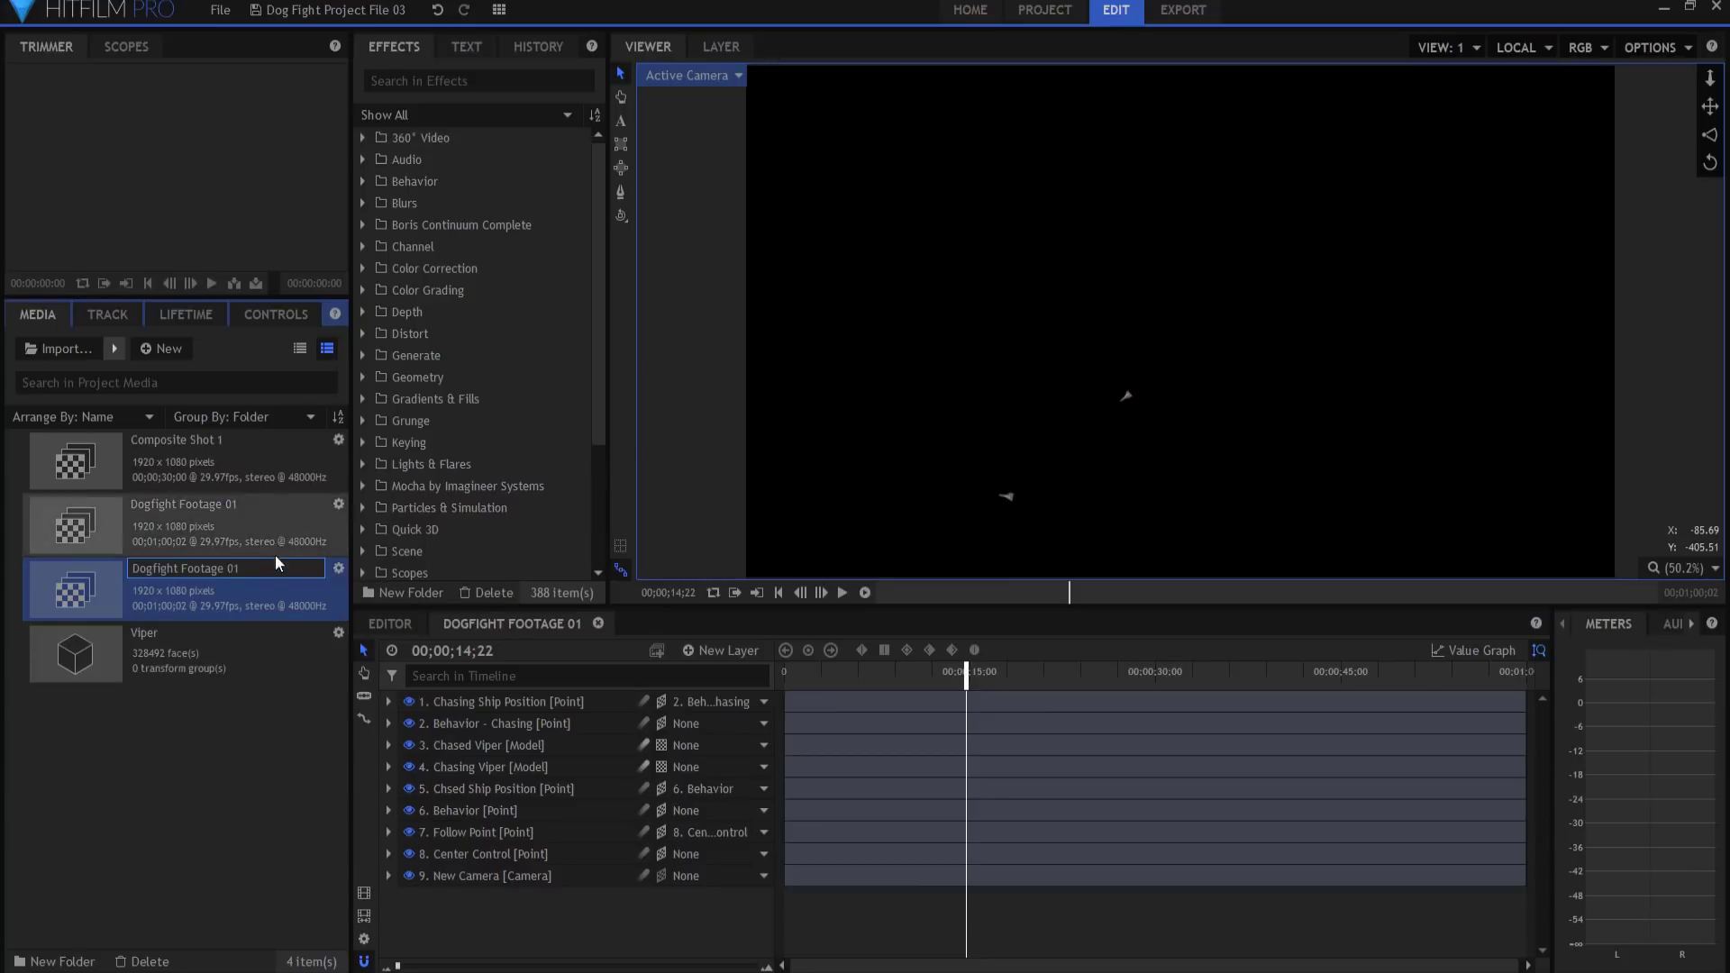
pyautogui.write('2')
pyautogui.press('Return')
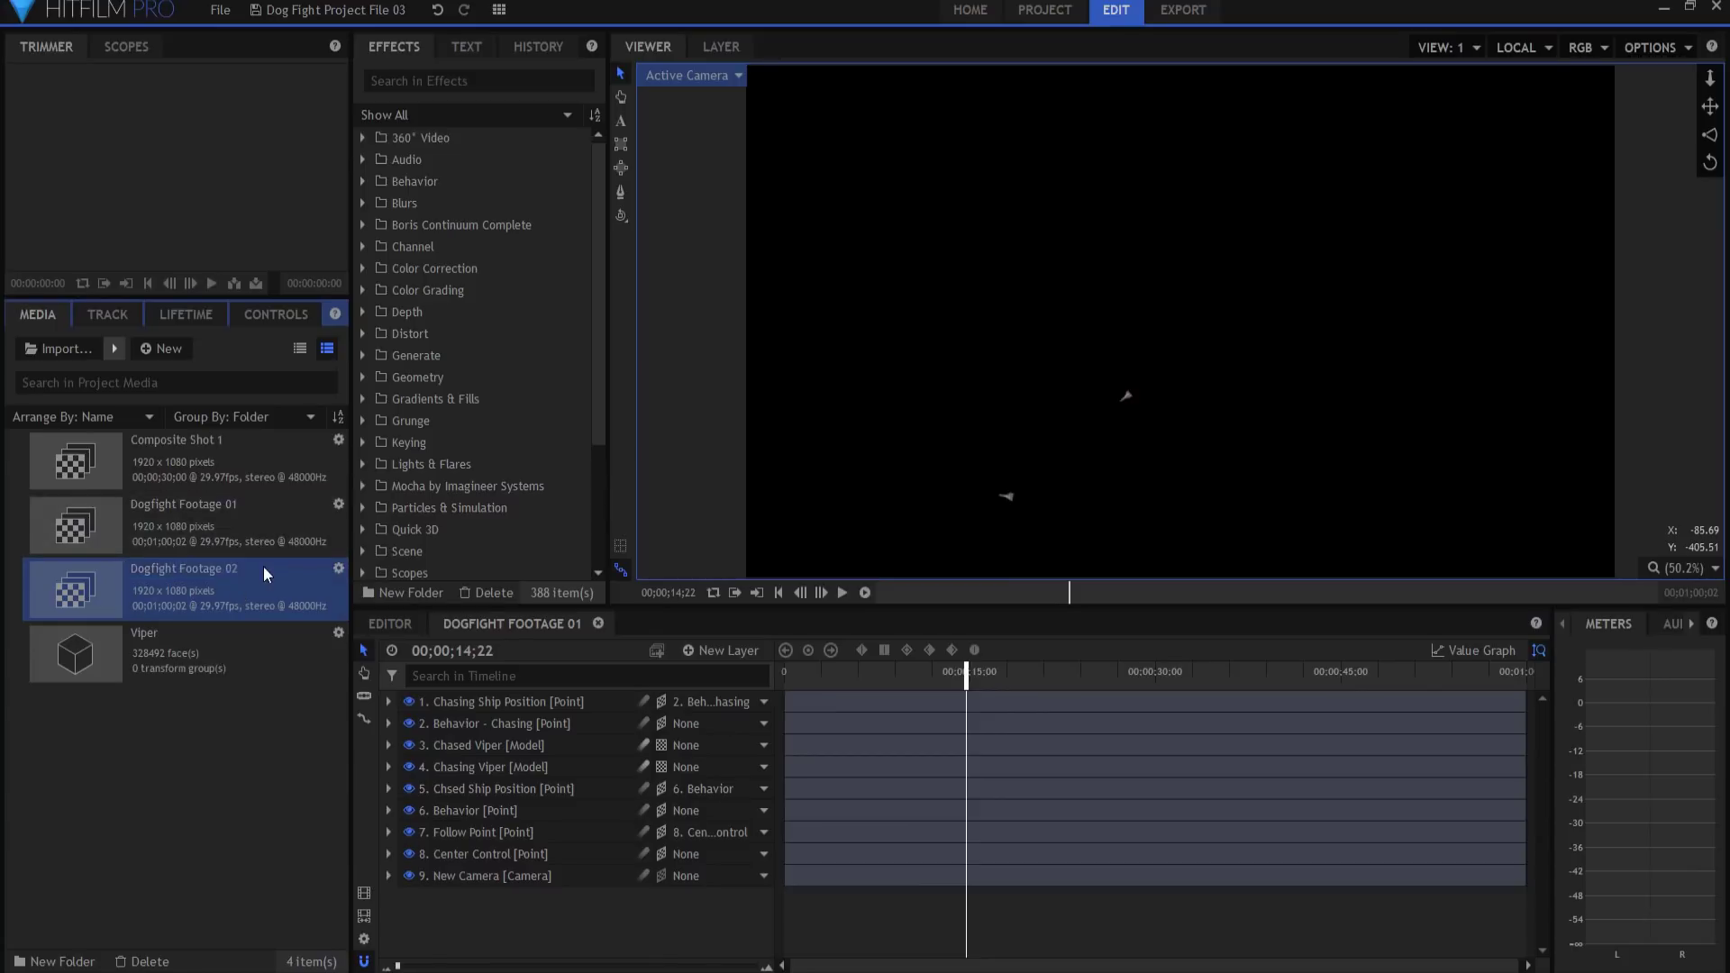
# - Open Dogfight Footage 02 at its first frame, expand the Center Control point layer and show the scene from the Top view
pyautogui.doubleClick(132, 573)
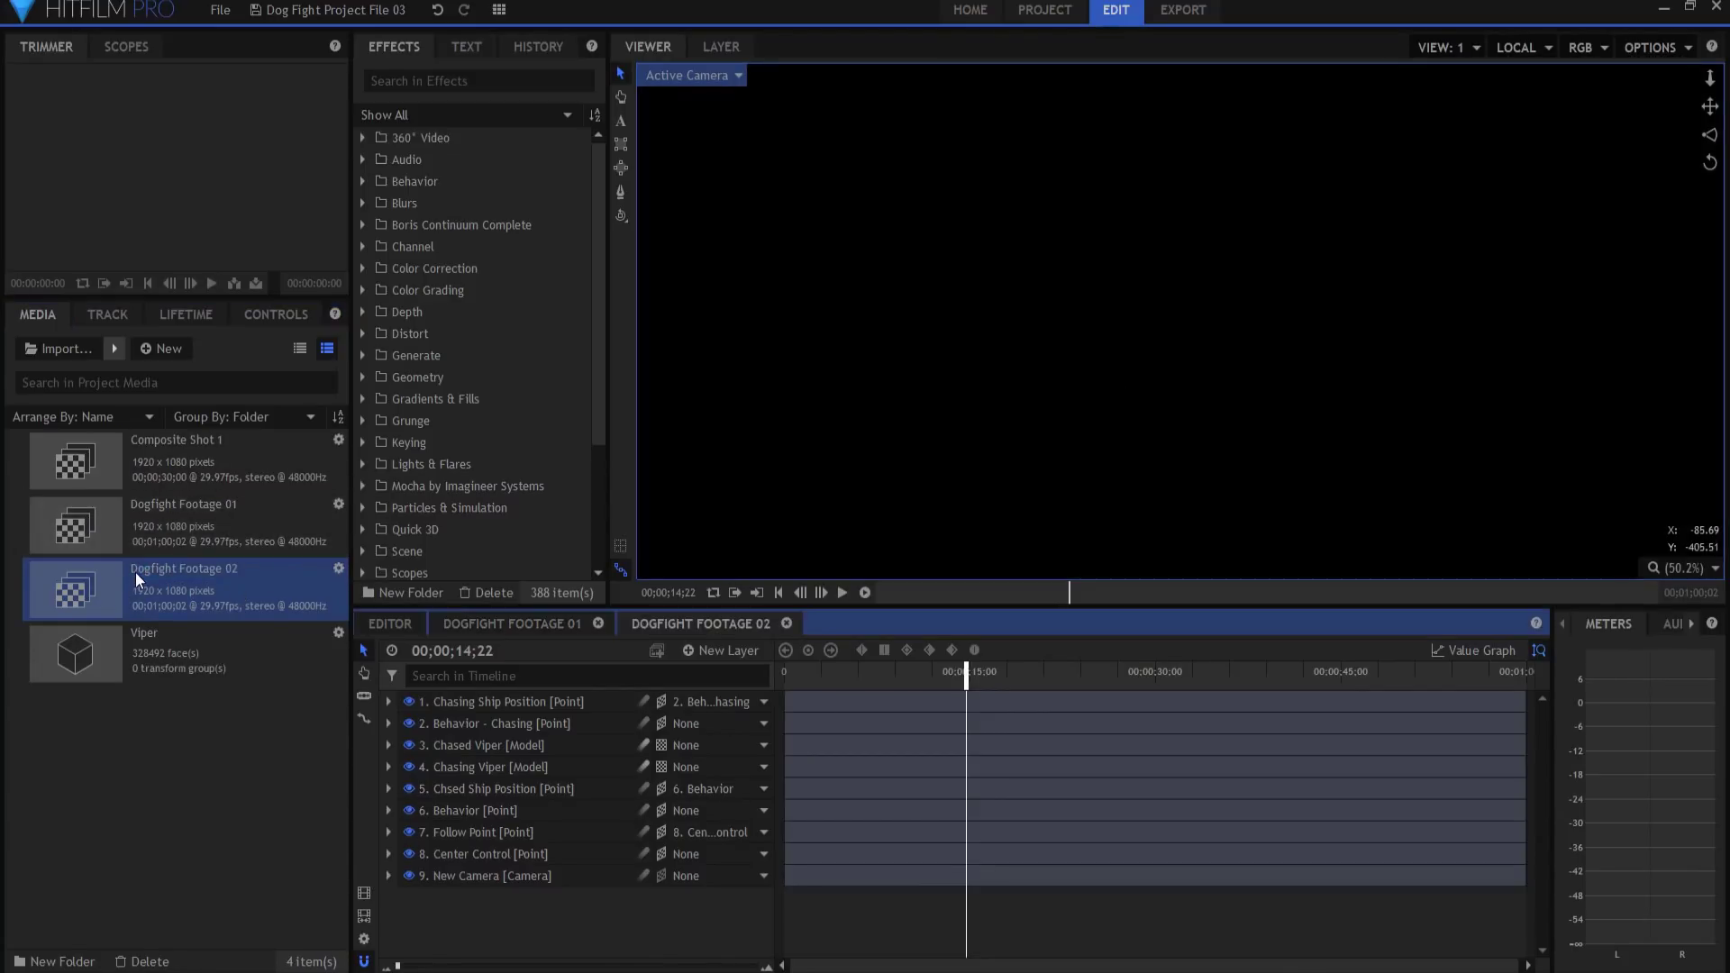
pyautogui.click(772, 591)
pyautogui.click(414, 852)
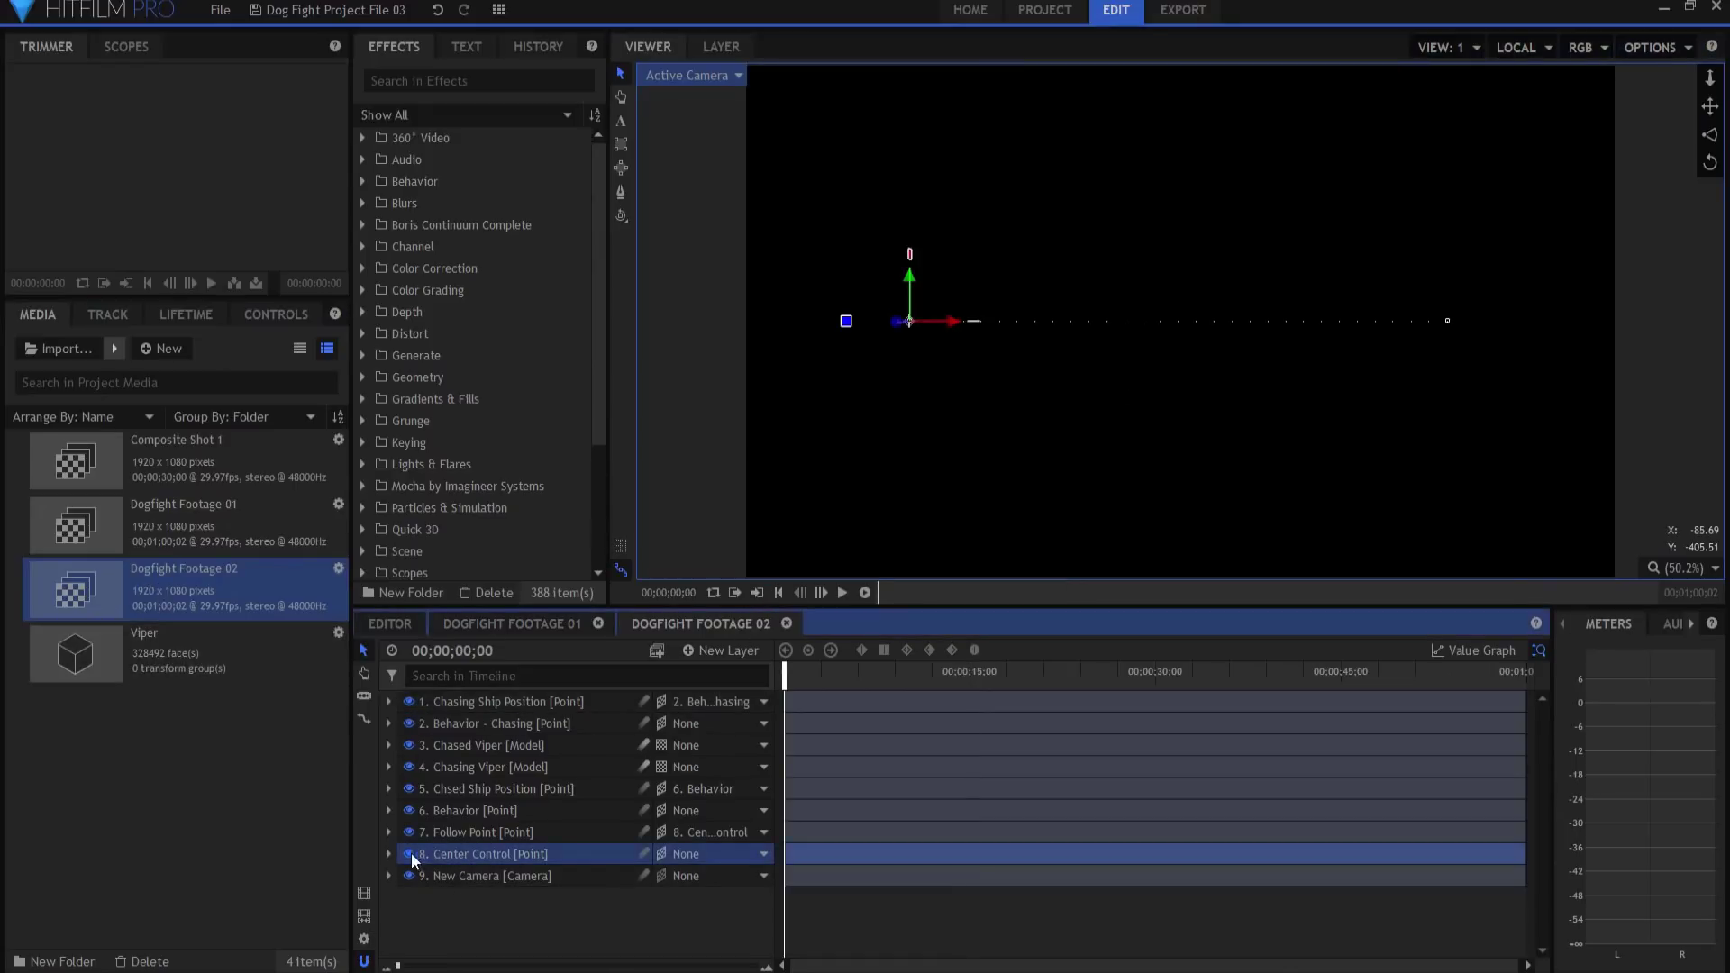
pyautogui.click(388, 854)
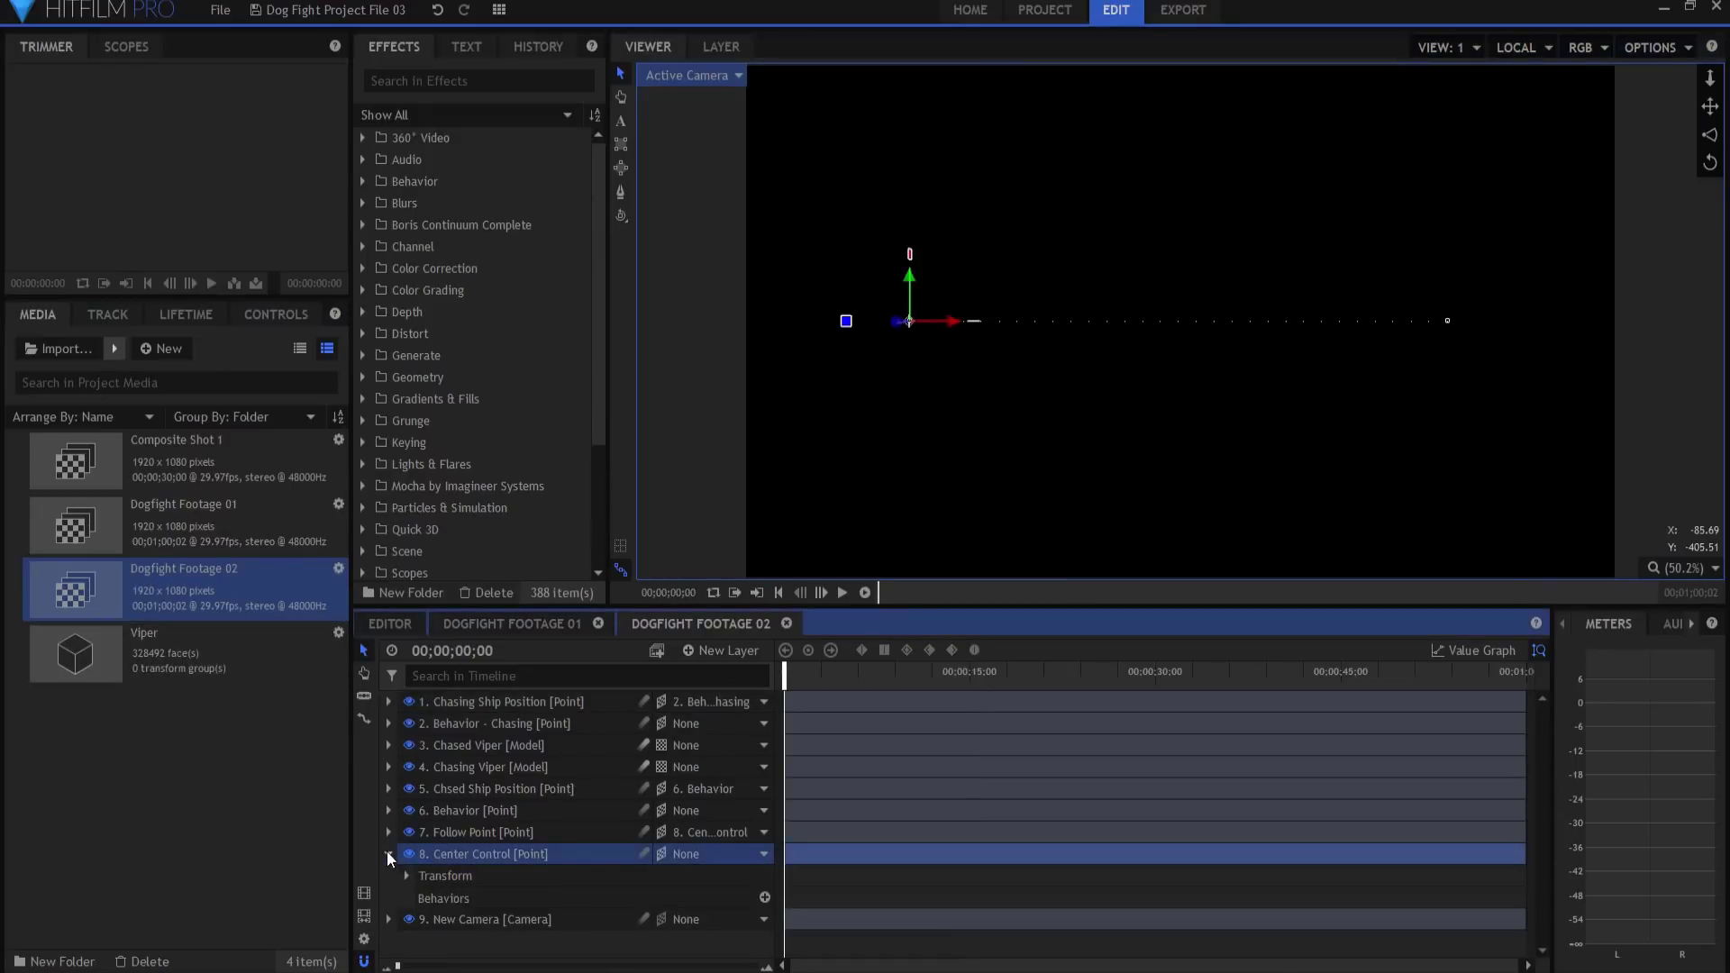
pyautogui.click(703, 76)
pyautogui.click(685, 253)
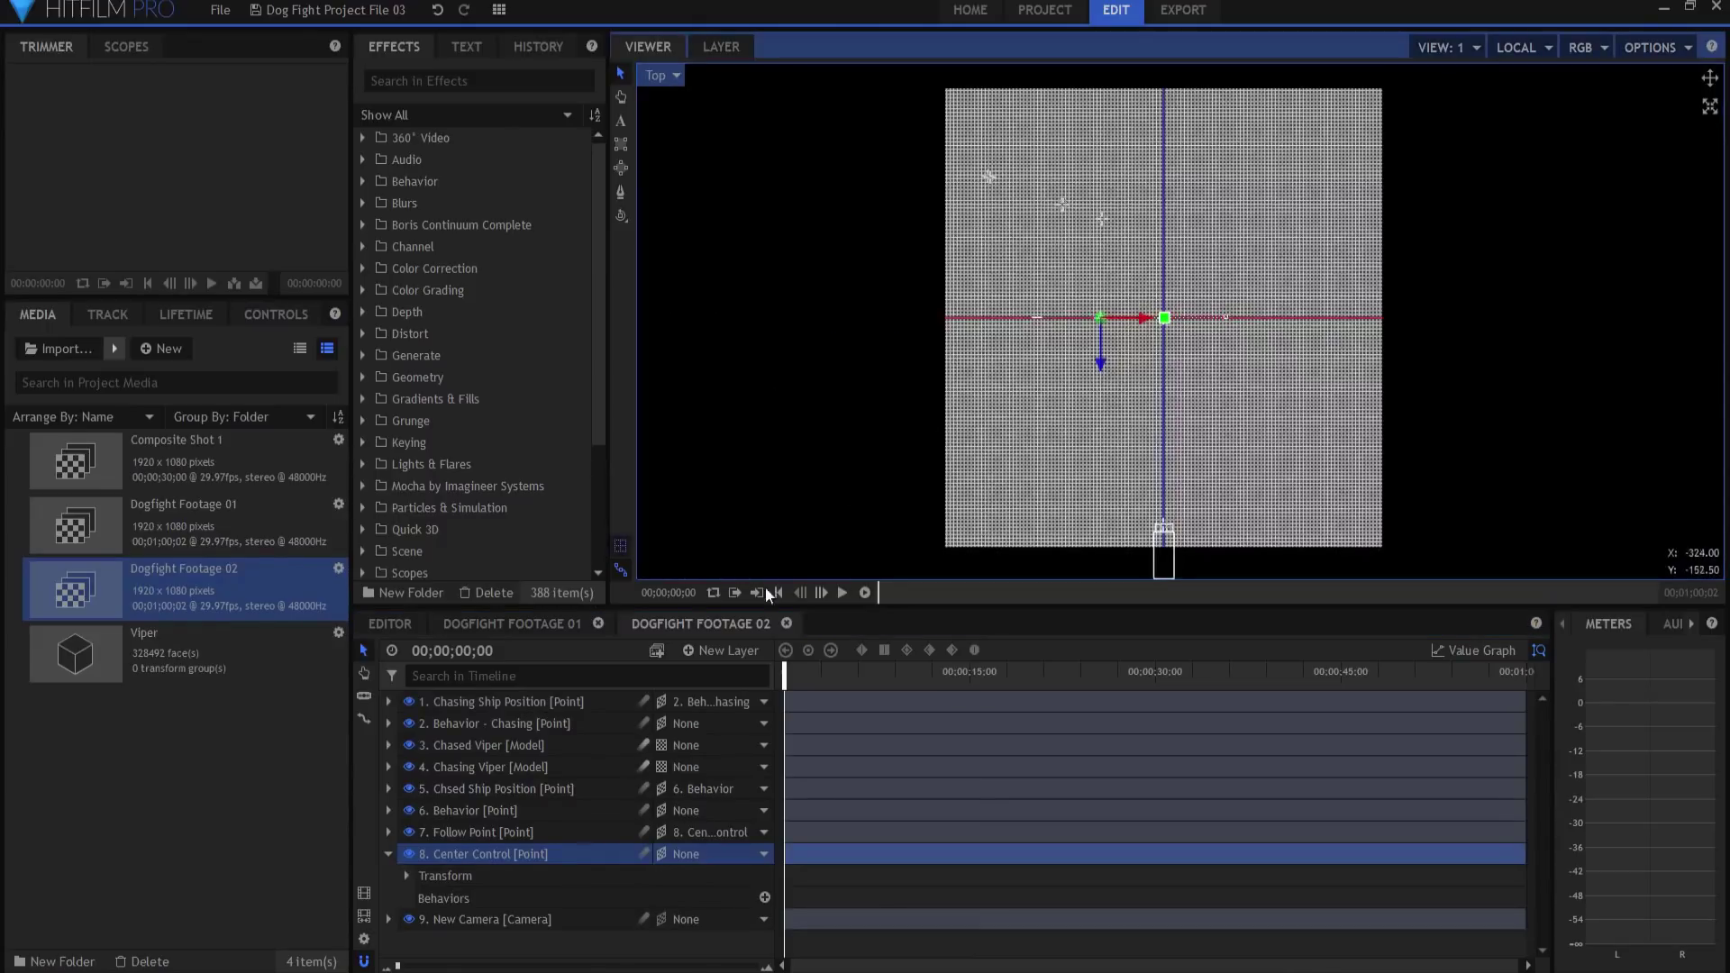
# - Move Center Control's position keyframes to about X -103, Z -10002 at the start and about X 619, Z 8146 at the end
pyautogui.click(407, 875)
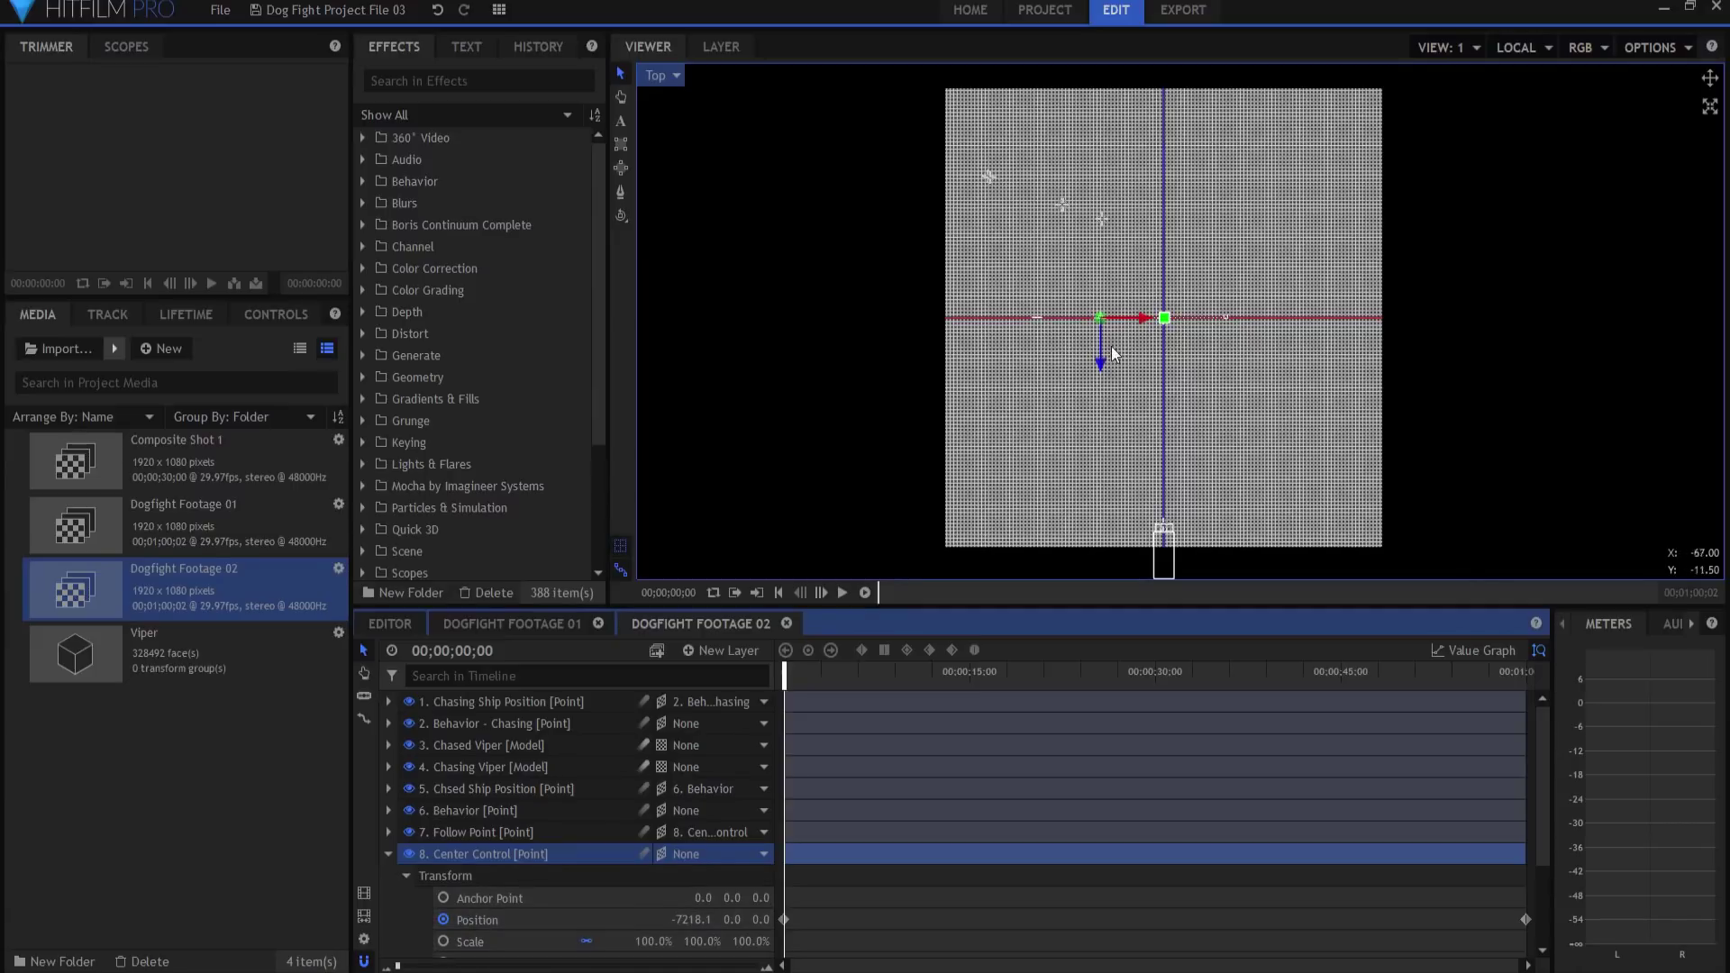
pyautogui.moveTo(1100, 365); pyautogui.dragTo(1199, 232)
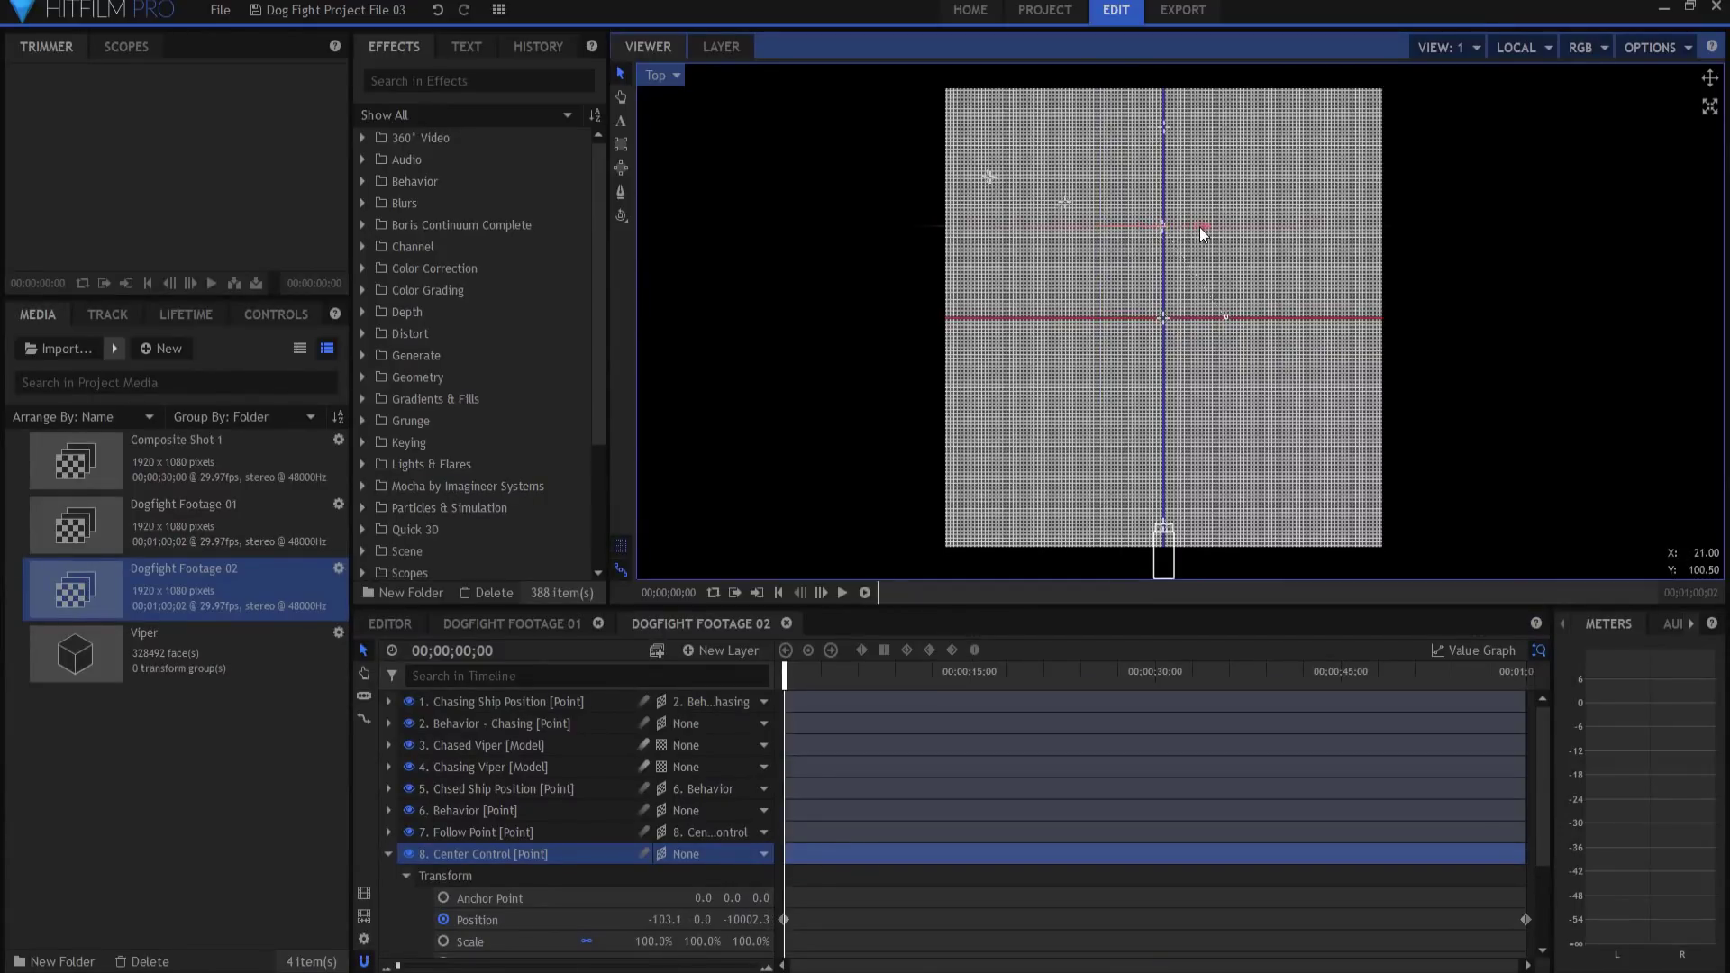
pyautogui.click(918, 646)
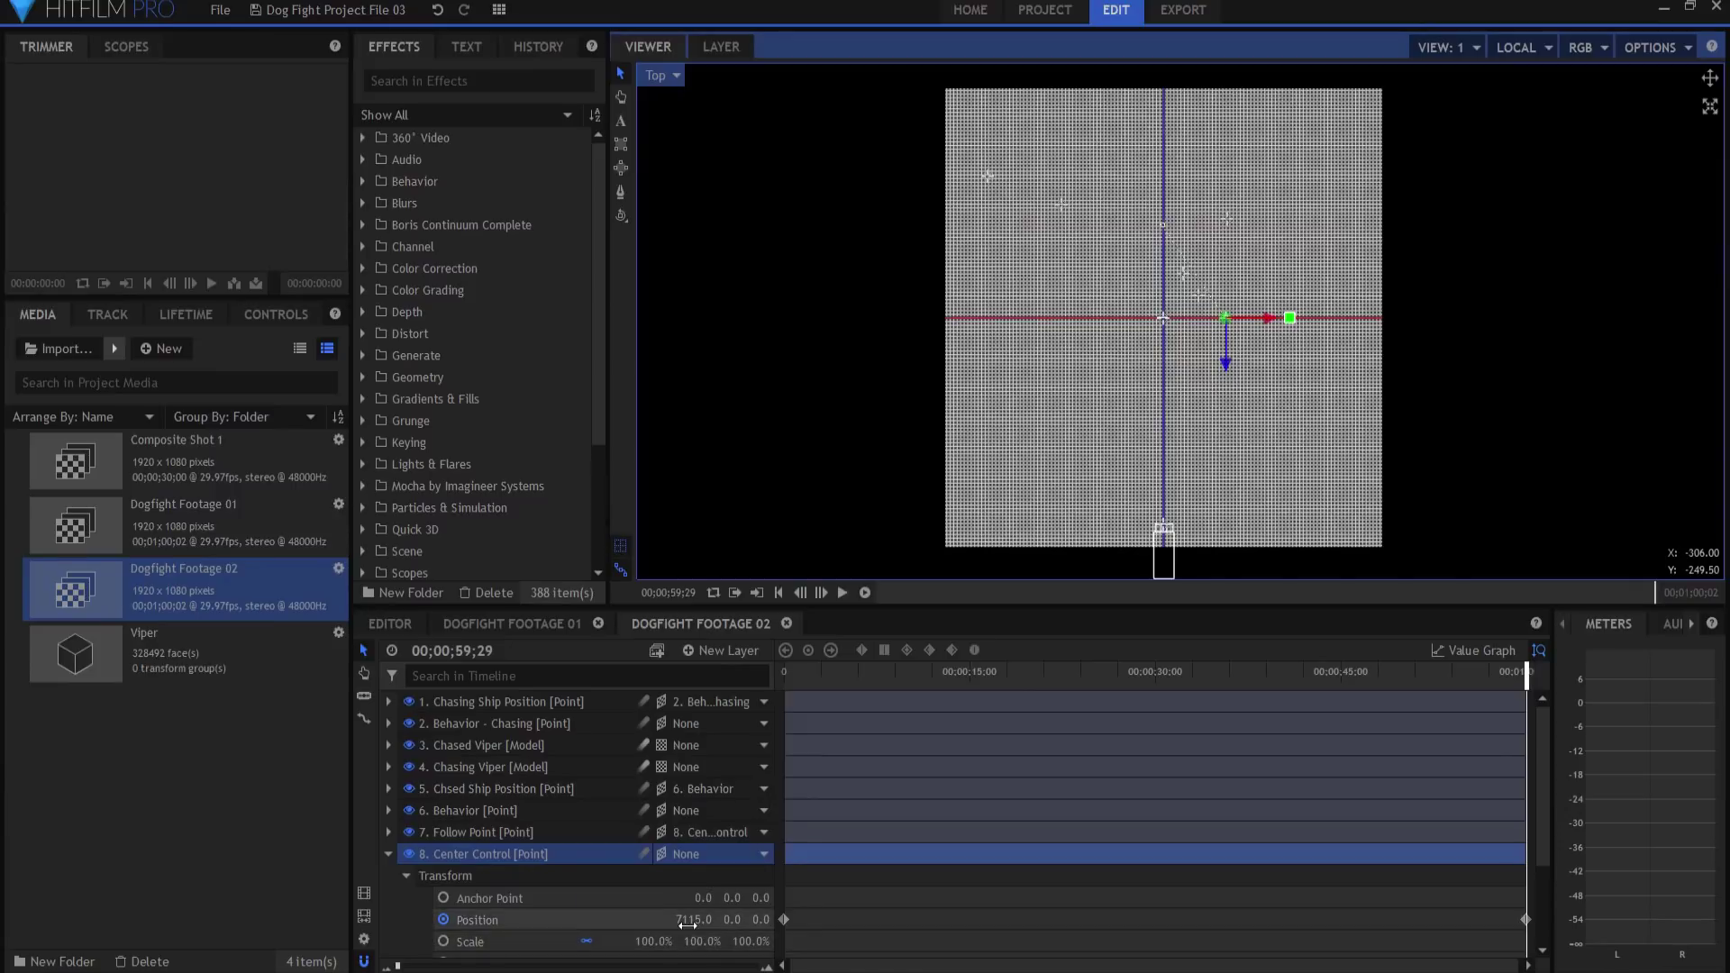
pyautogui.moveTo(1225, 376)
pyautogui.mouseDown()
pyautogui.moveTo(1224, 437)
pyautogui.moveTo(1209, 391)
pyautogui.mouseUp()
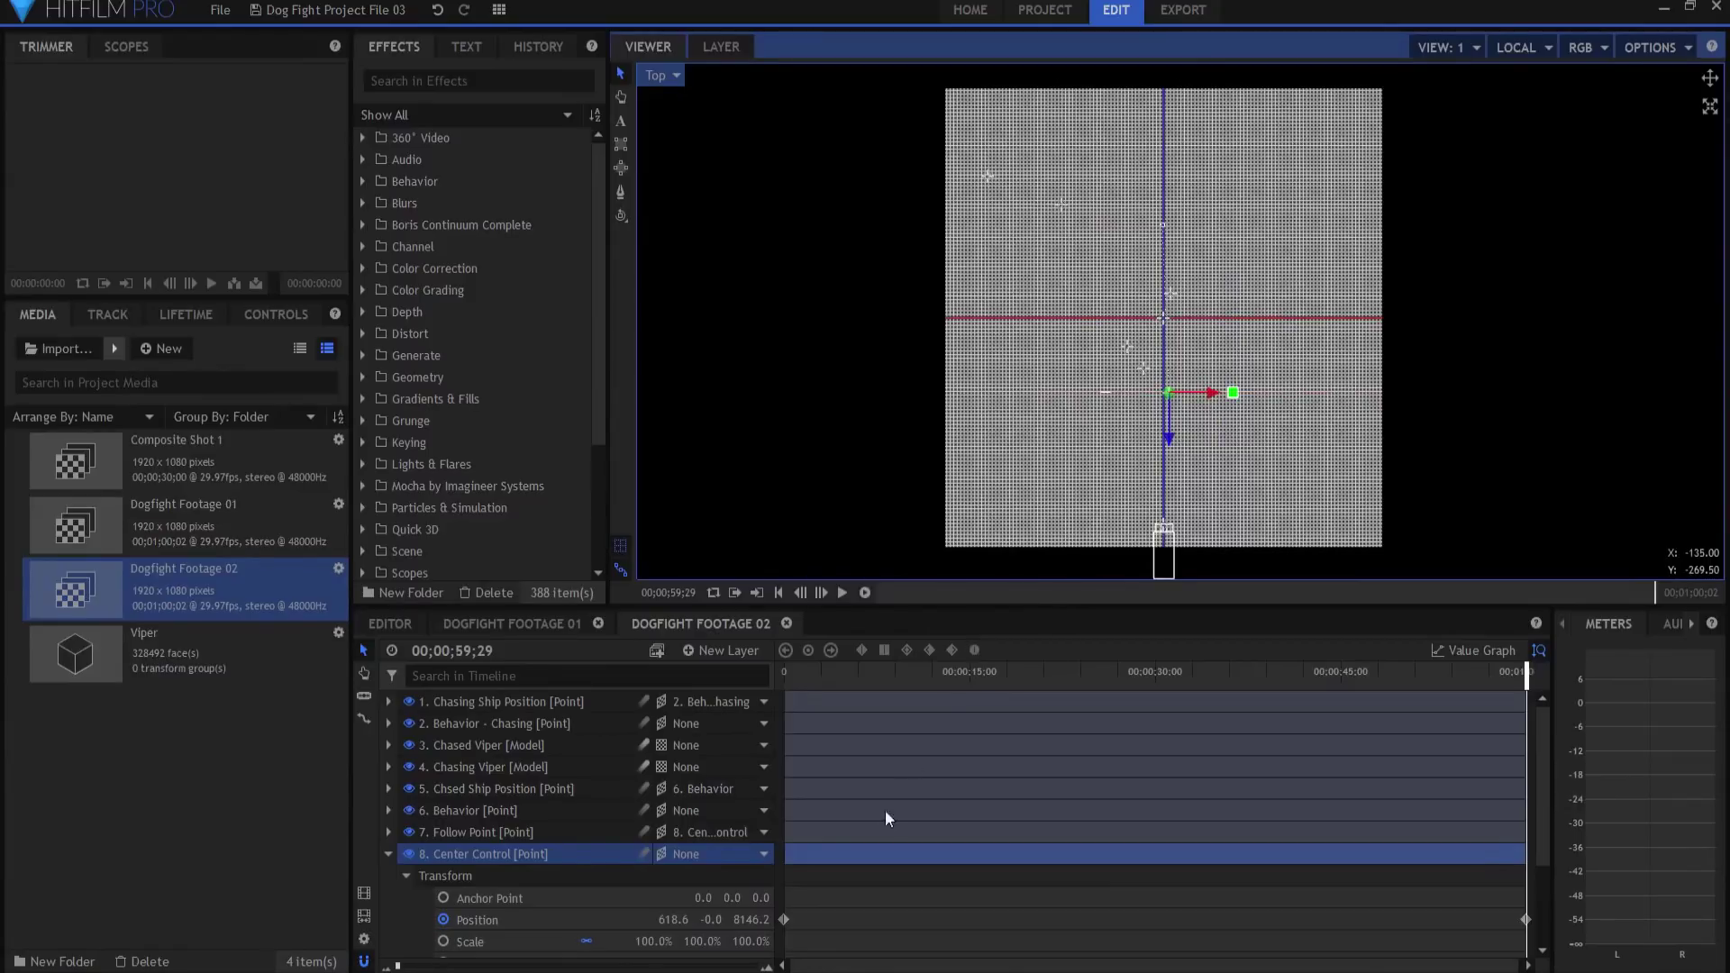
# - Set Center Control's final rotation keyframes to 25 turns on X, 10 on Y and 23 on Z, and collapse the layer
pyautogui.scroll(-1, 697, 852)
pyautogui.scroll(-1, 691, 852)
pyautogui.click(707, 863)
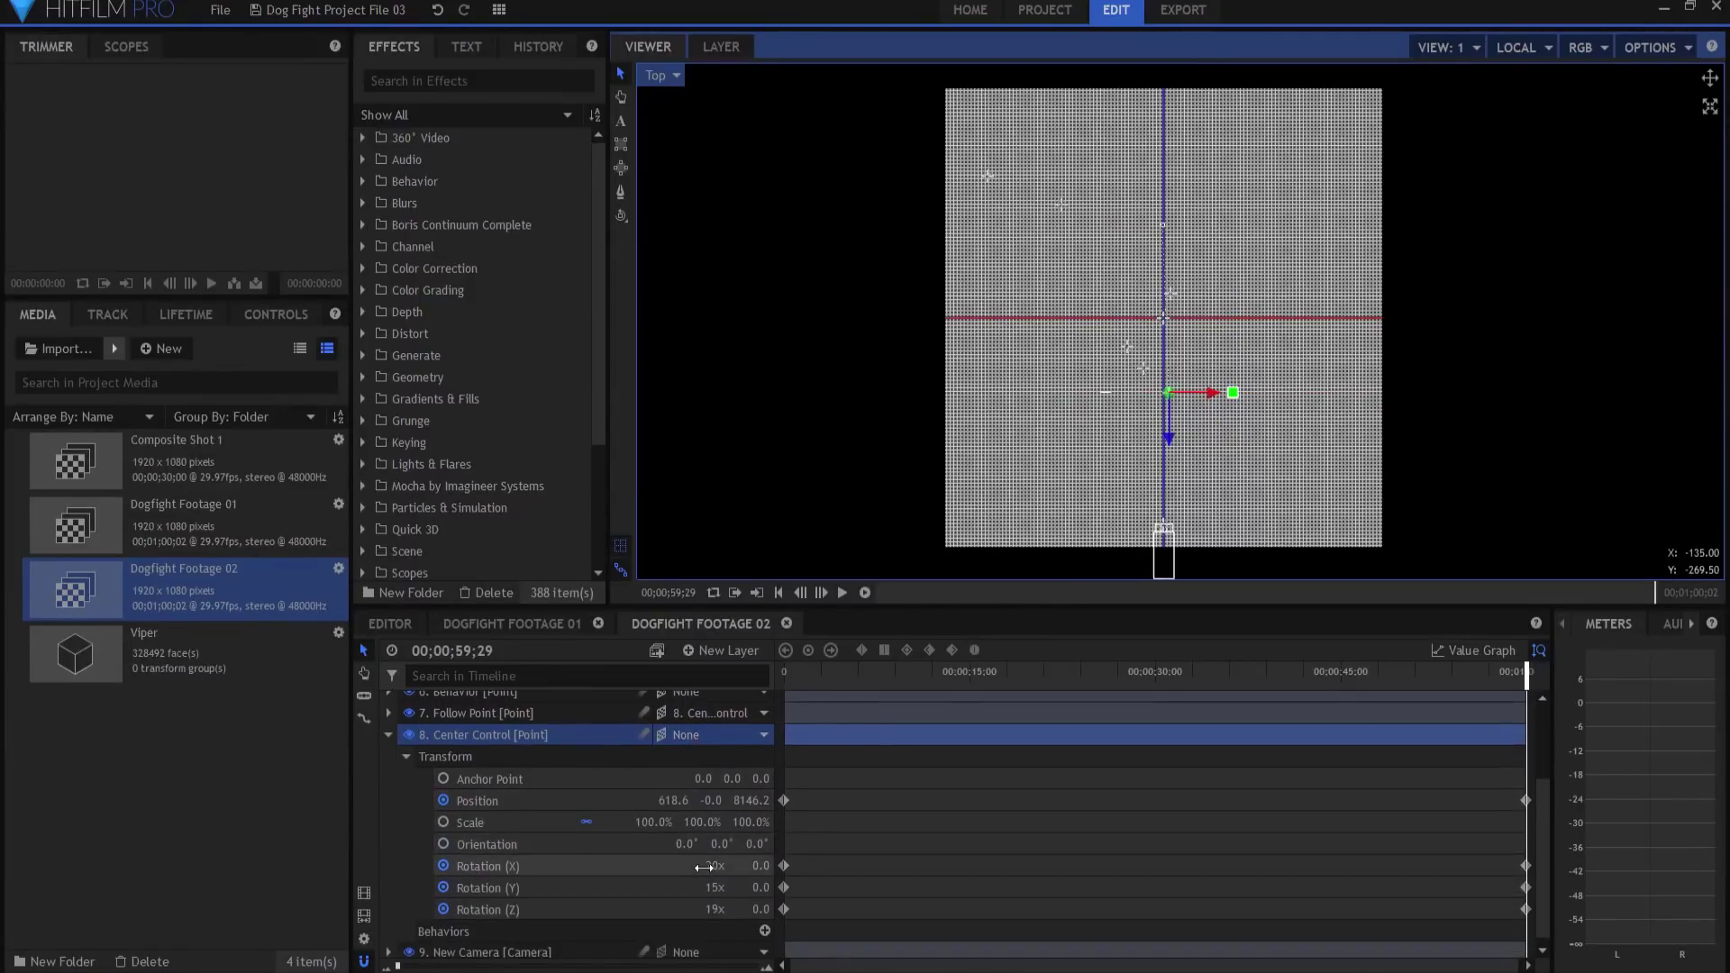
pyautogui.write('25')
pyautogui.press('Return')
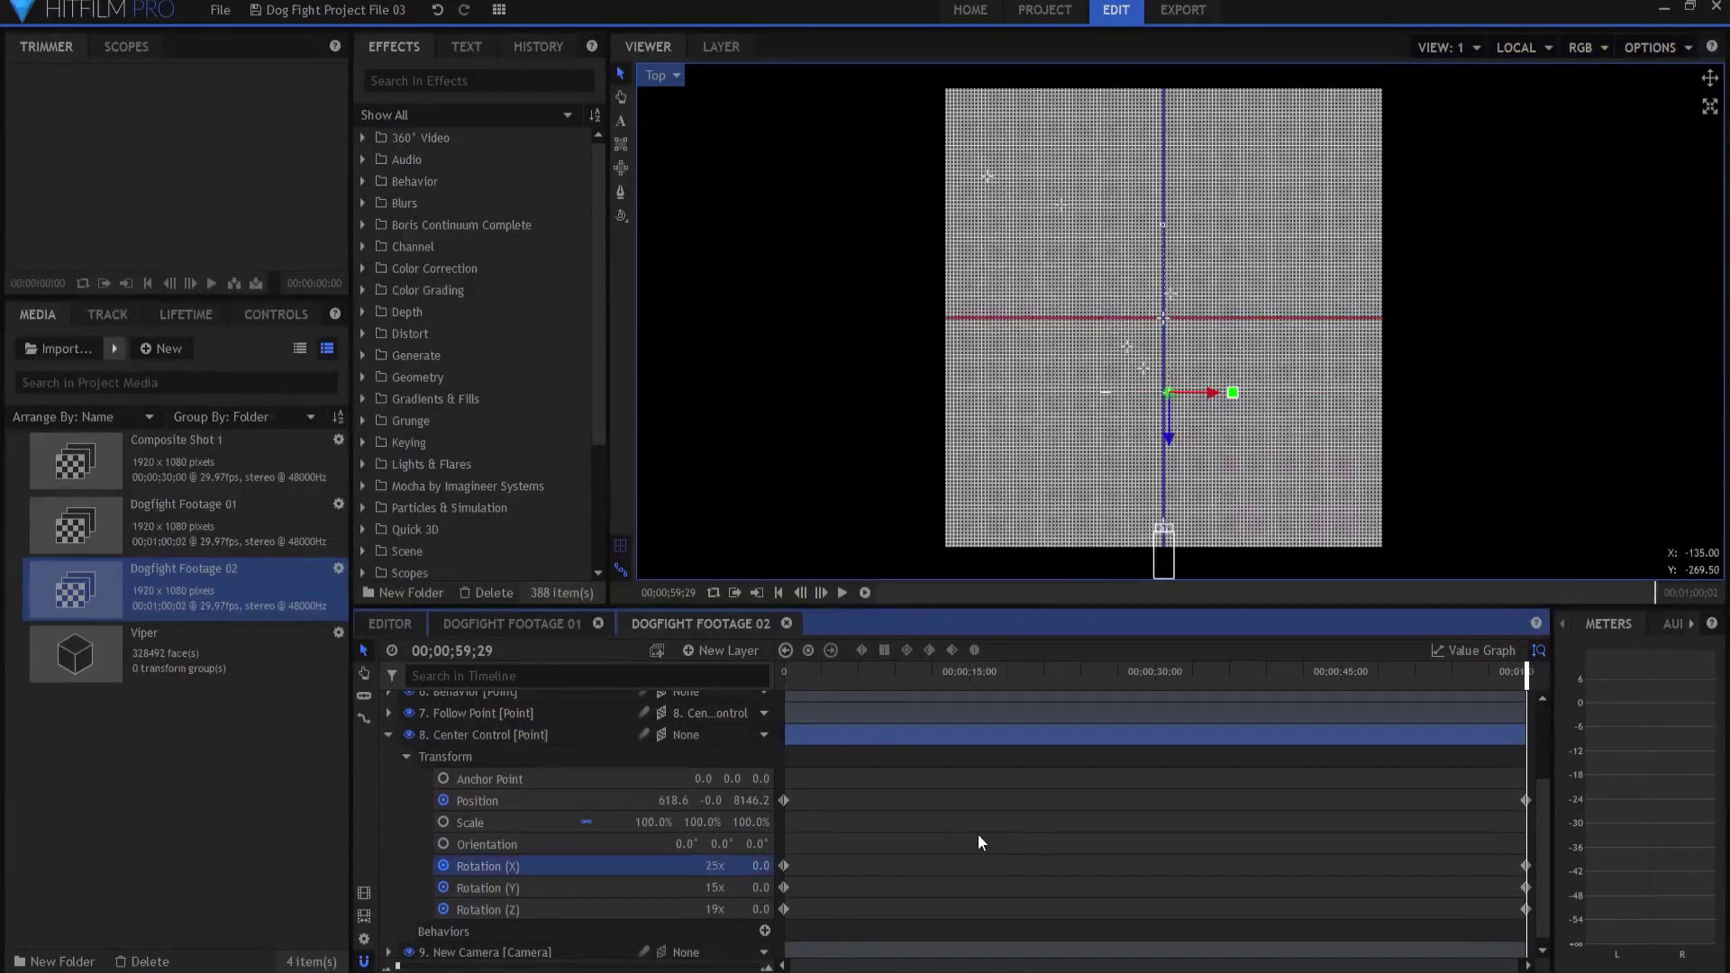
pyautogui.click(699, 883)
pyautogui.write('1')
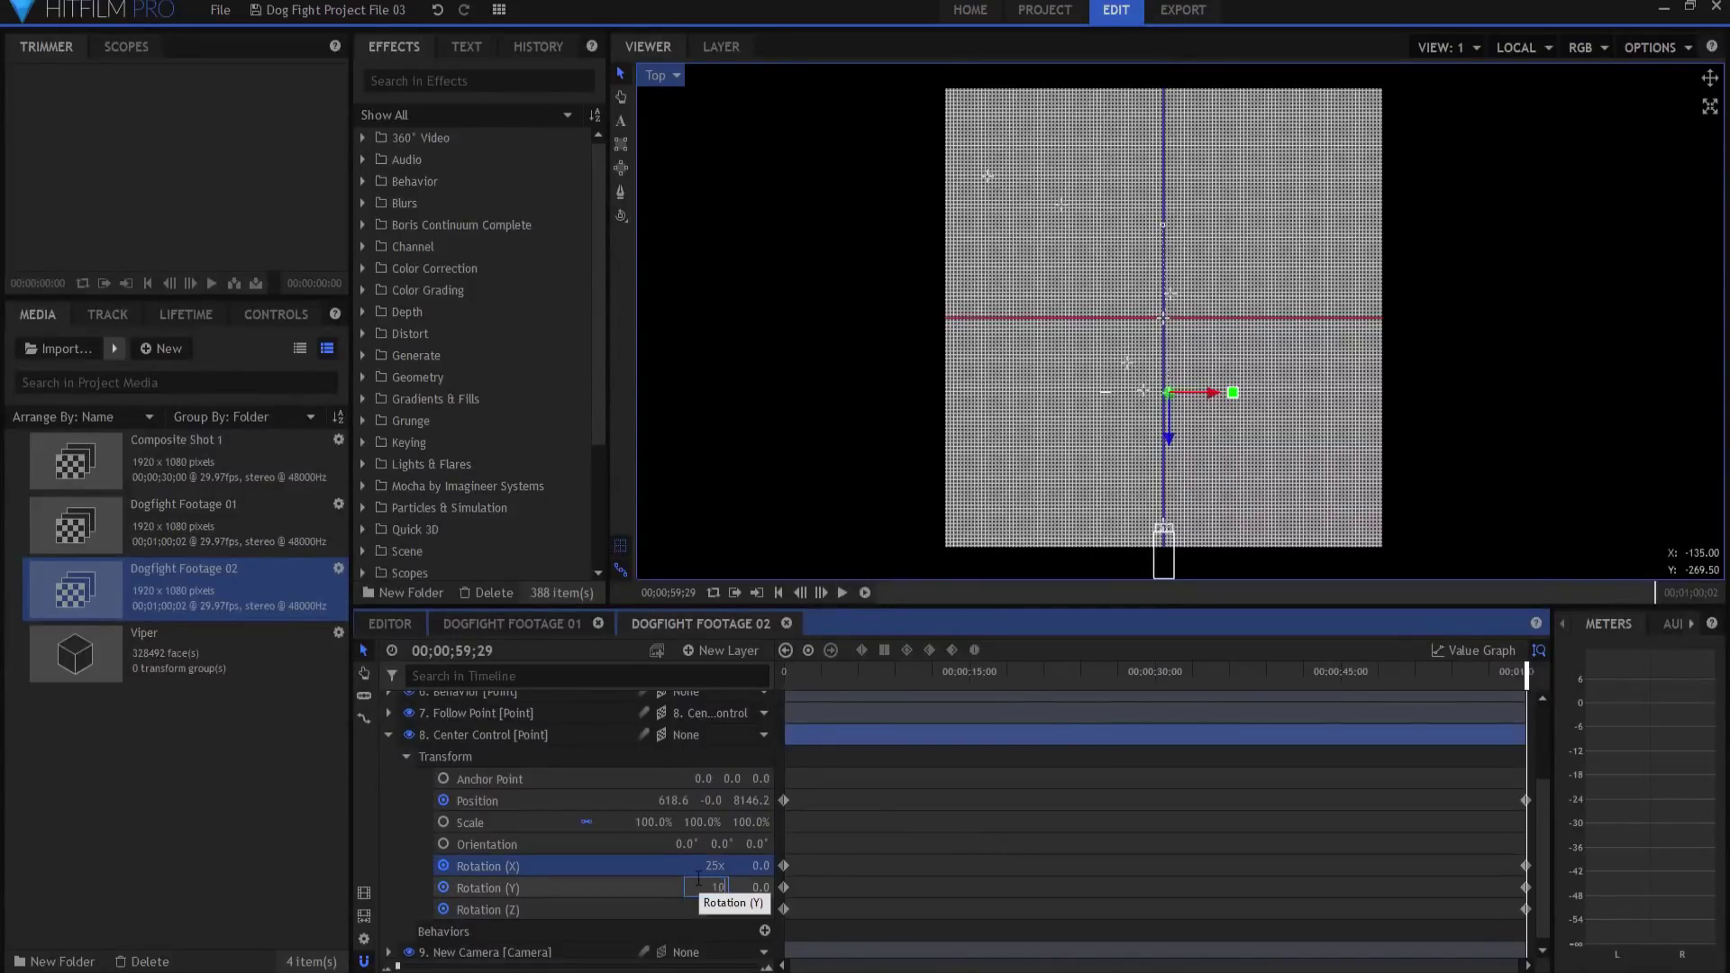
pyautogui.write('0')
pyautogui.press('Return')
pyautogui.click(717, 909)
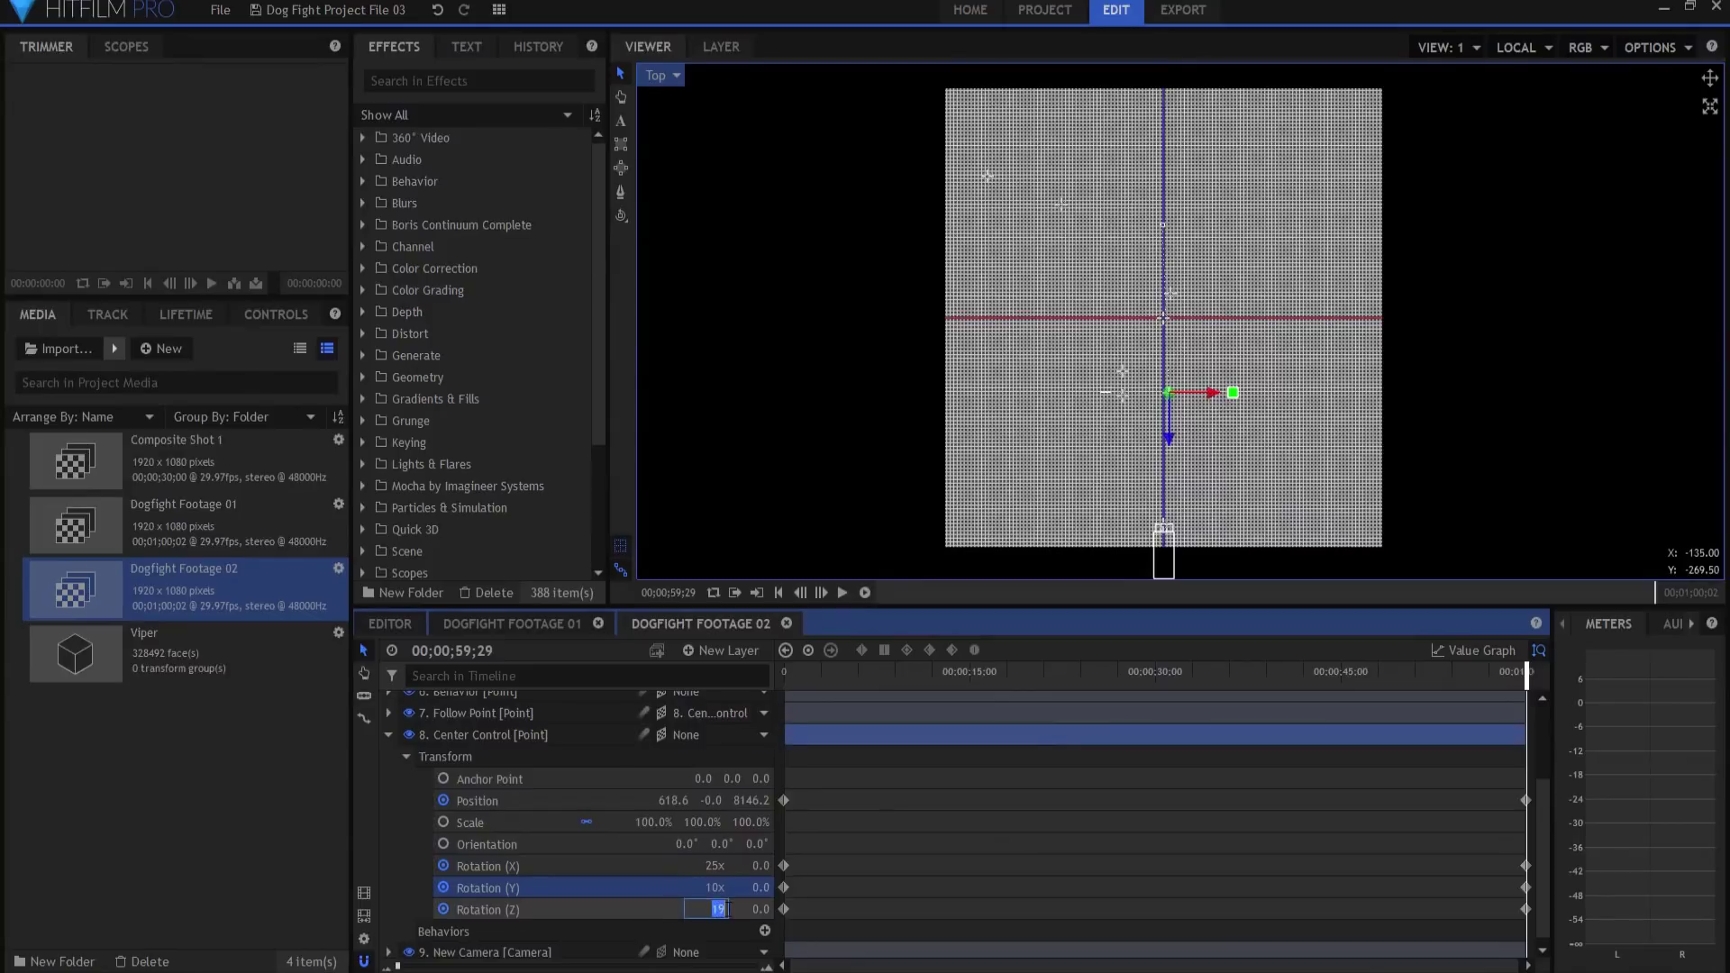
pyautogui.write('23')
pyautogui.press('Return')
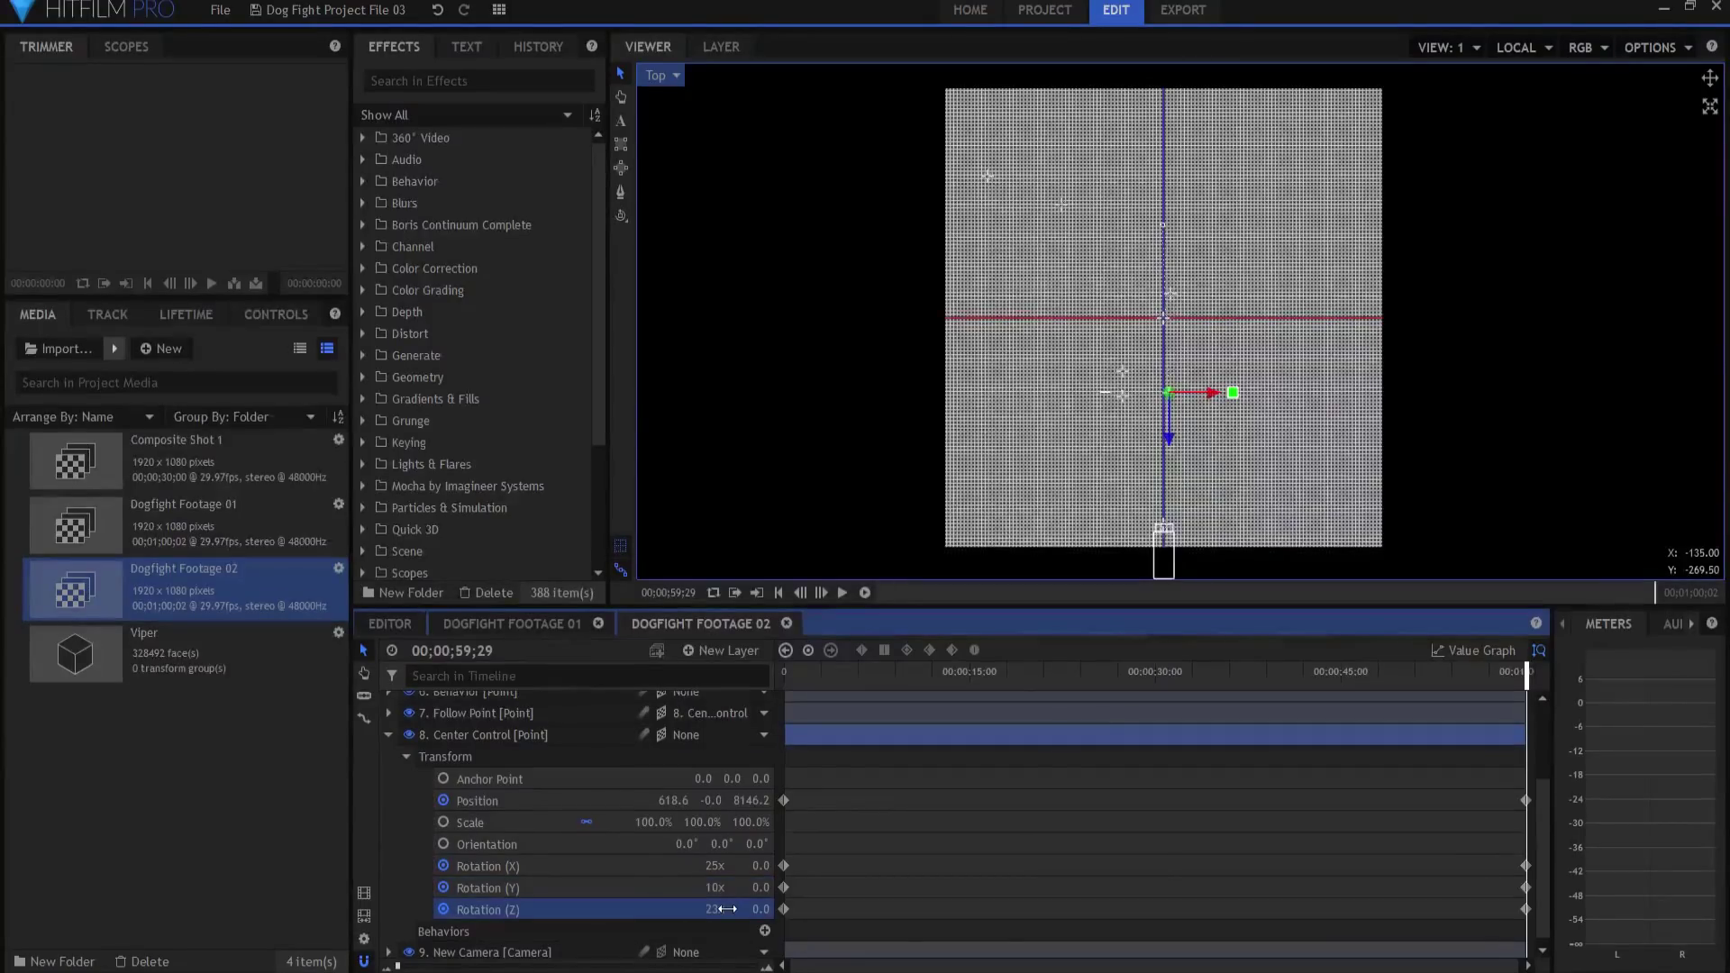
pyautogui.click(389, 736)
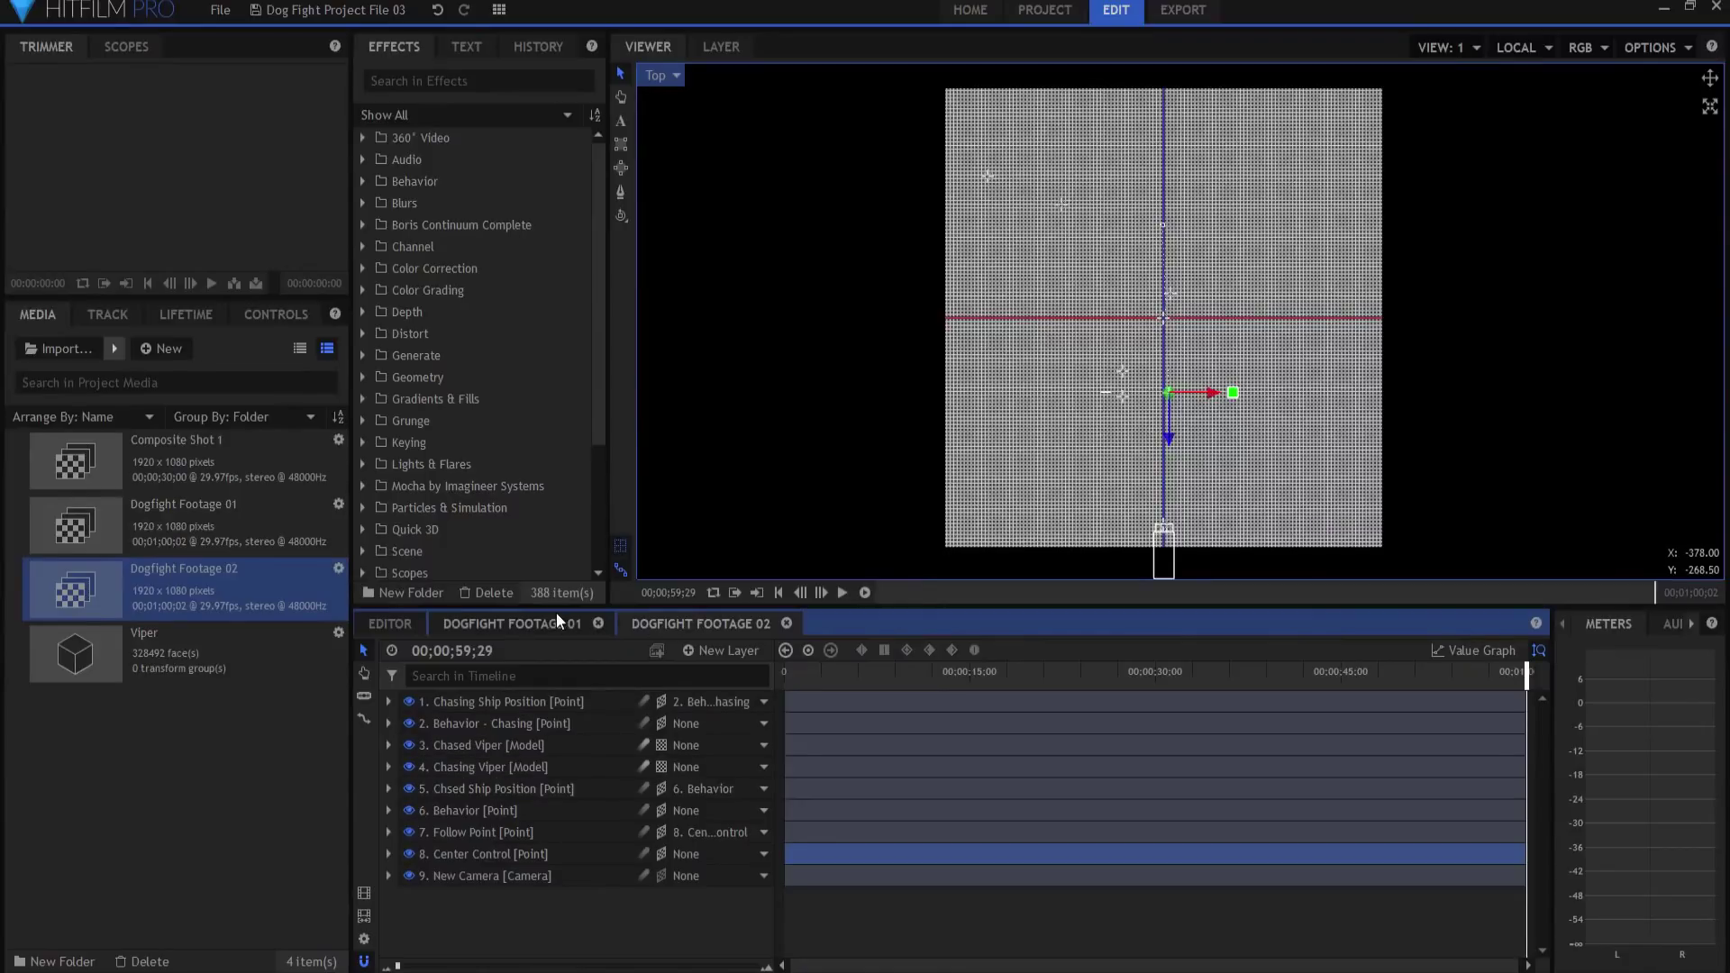
# - Return to the Active Camera view and play Dogfight Footage 02 from the beginning to check the new flight paths
pyautogui.click(659, 75)
pyautogui.click(689, 94)
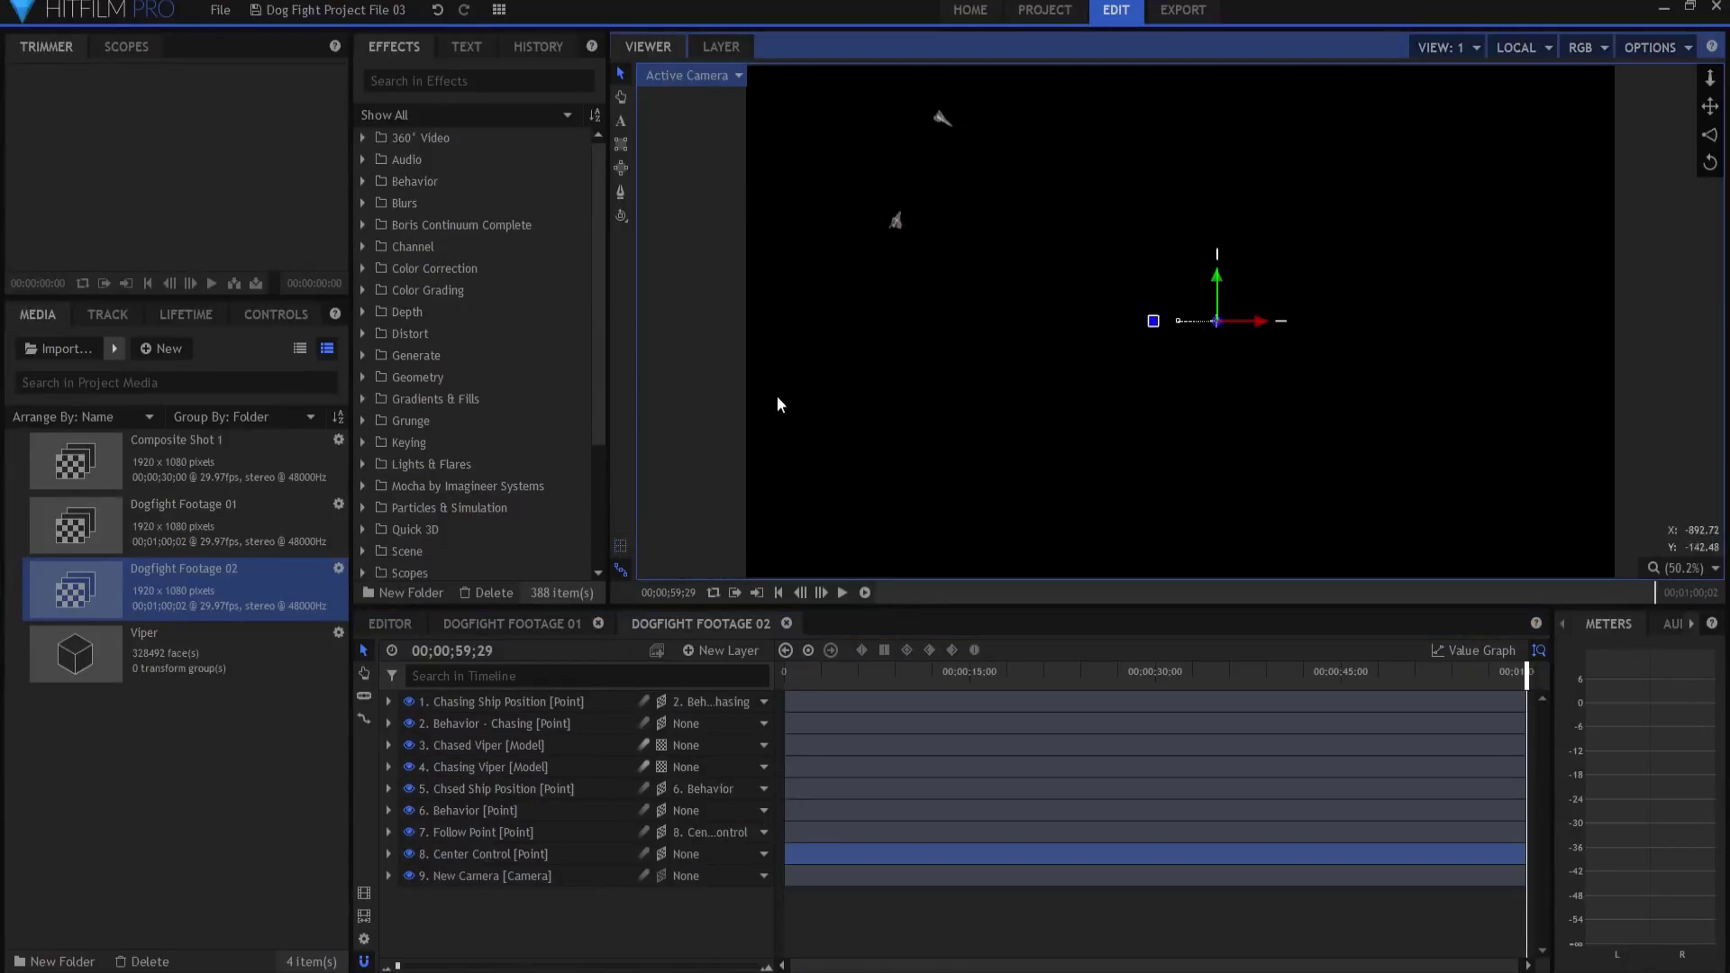
pyautogui.click(776, 593)
pyautogui.click(842, 592)
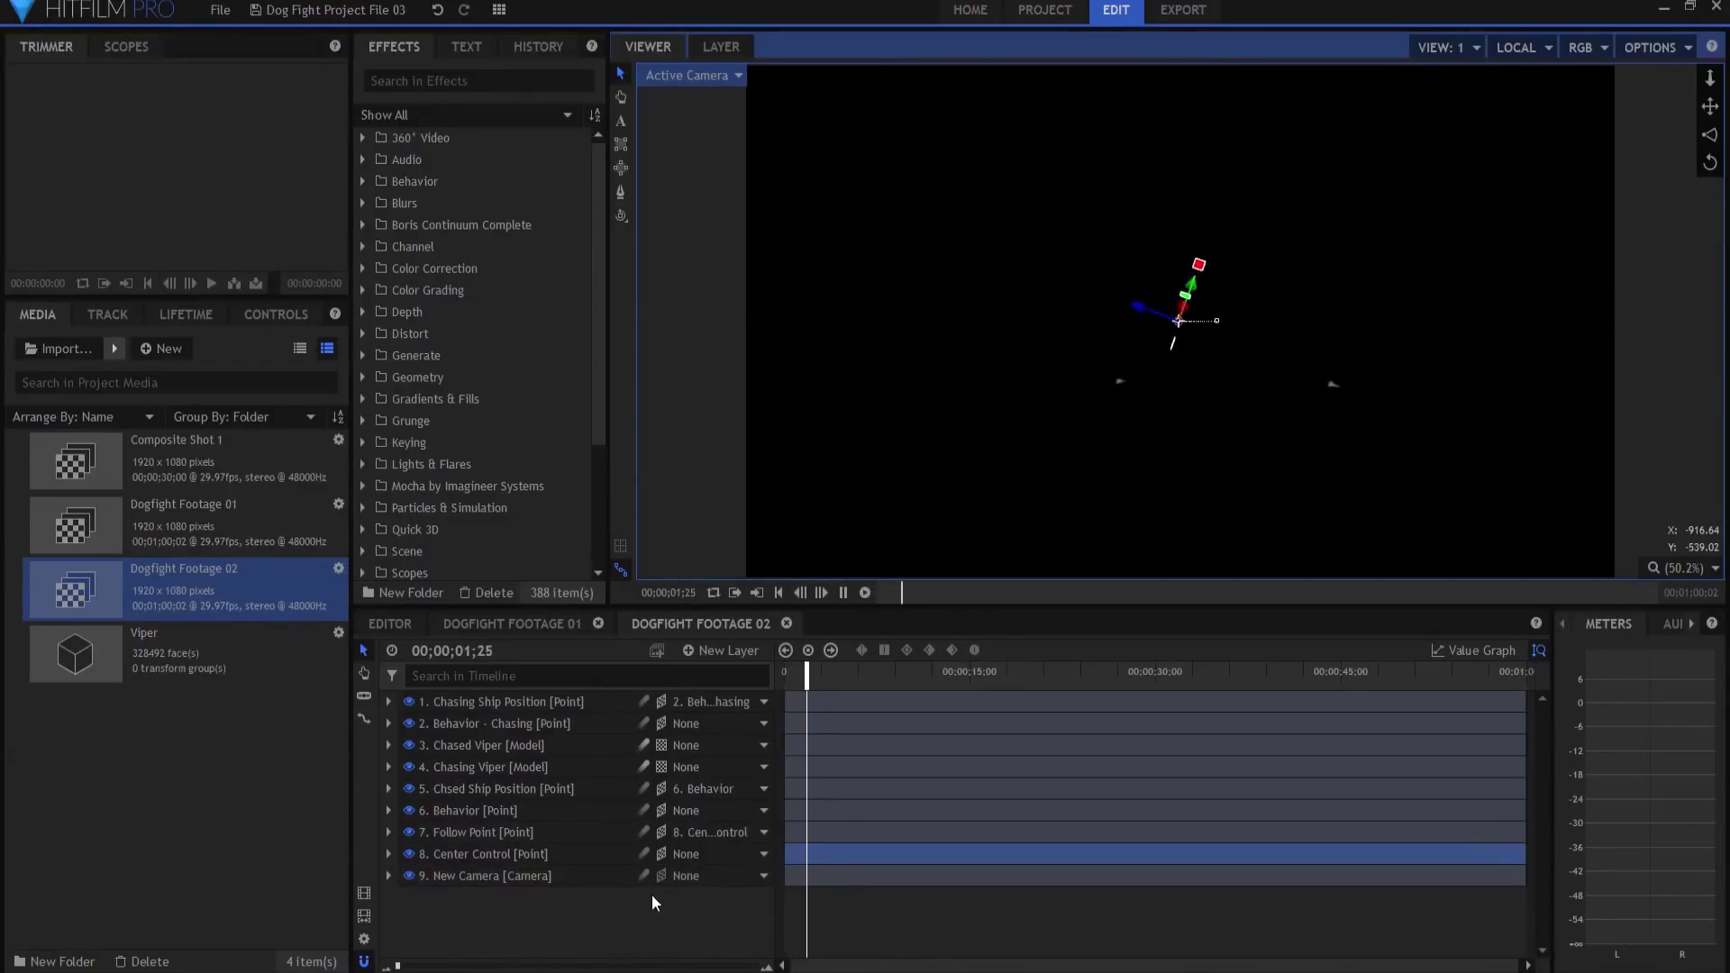
pyautogui.click(824, 618)
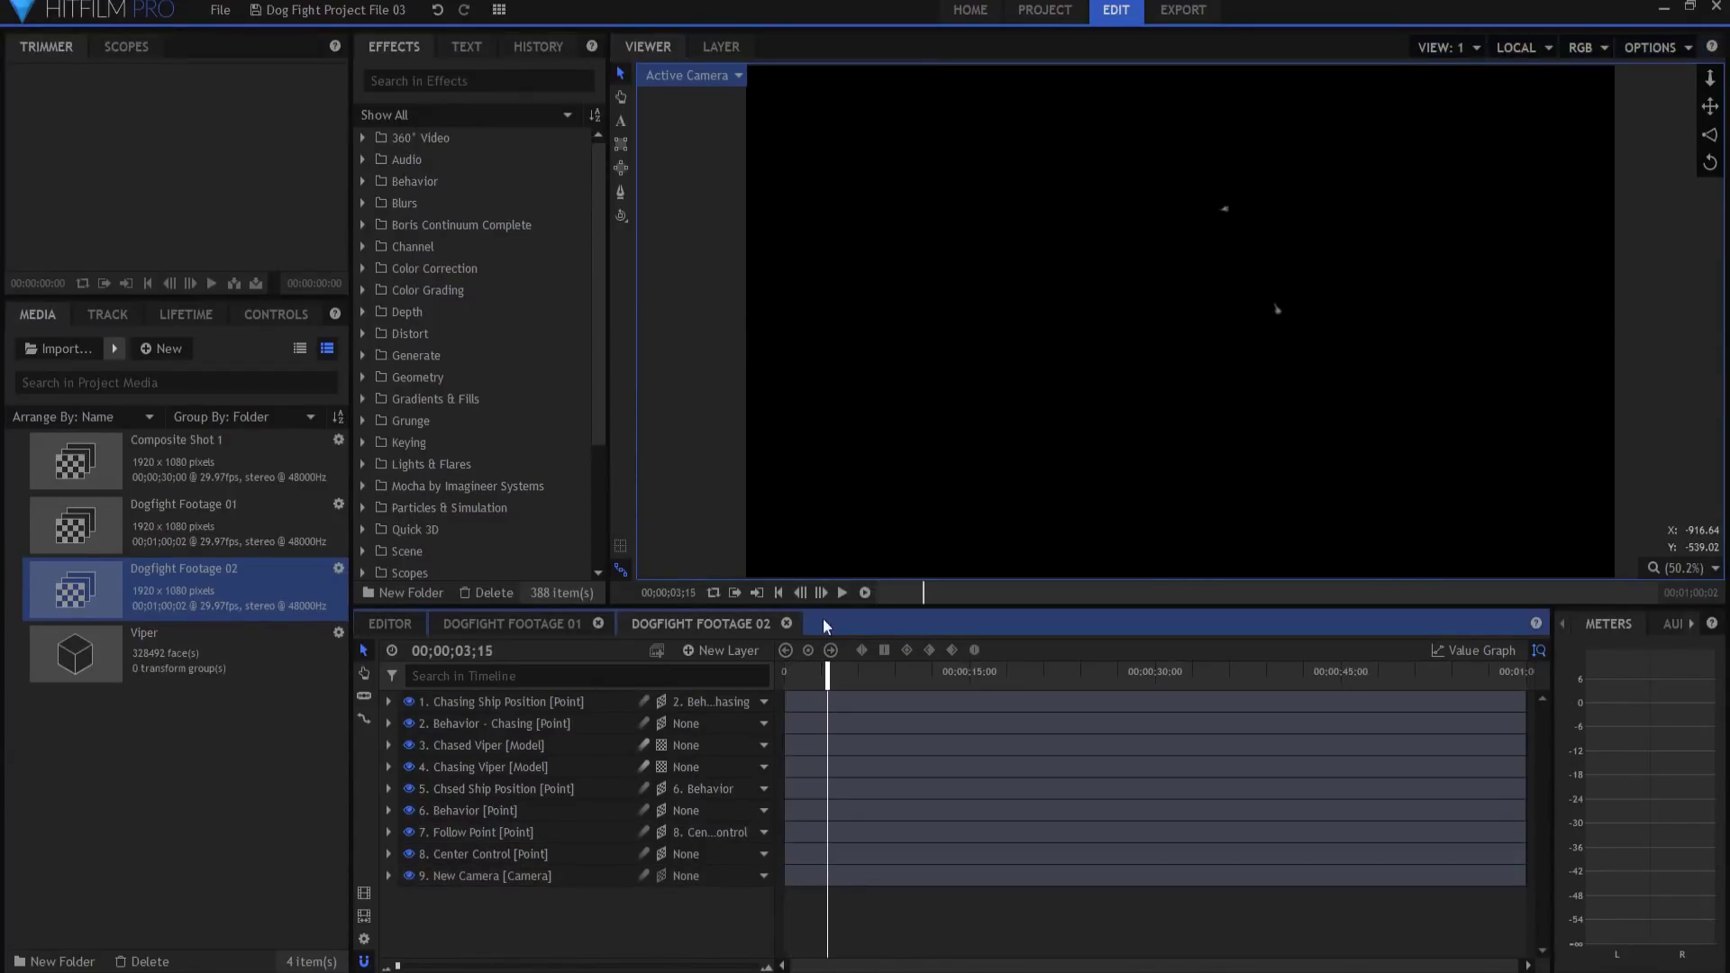
pyautogui.click(842, 593)
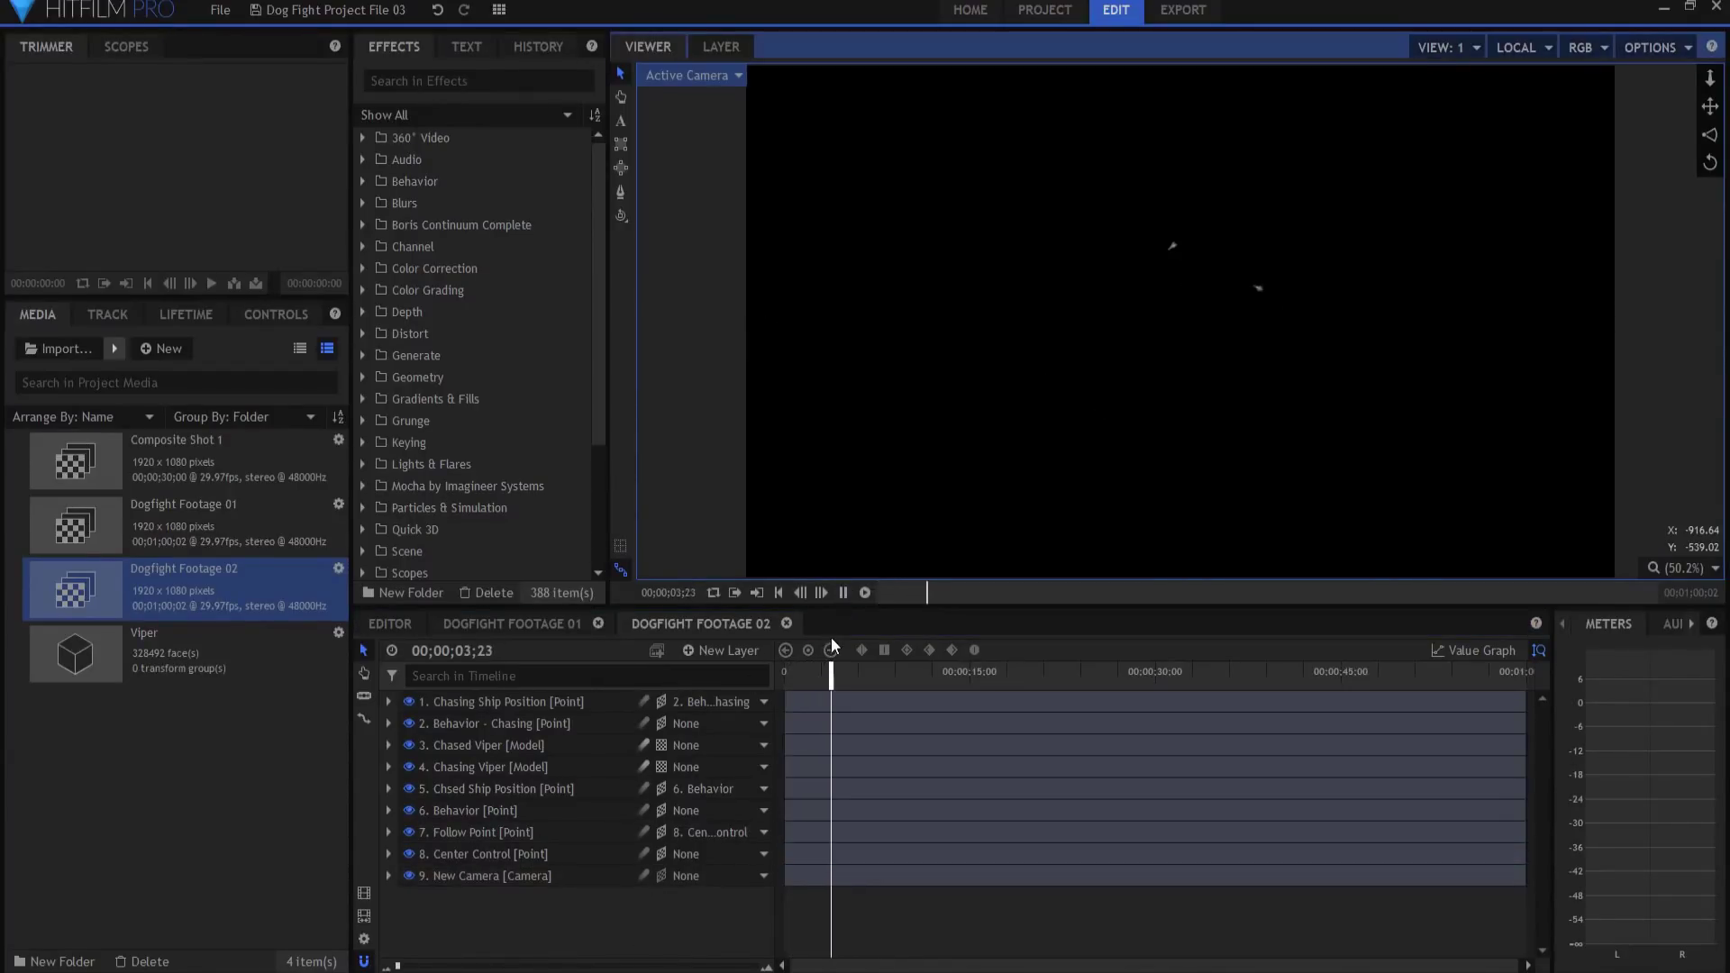
pyautogui.click(845, 593)
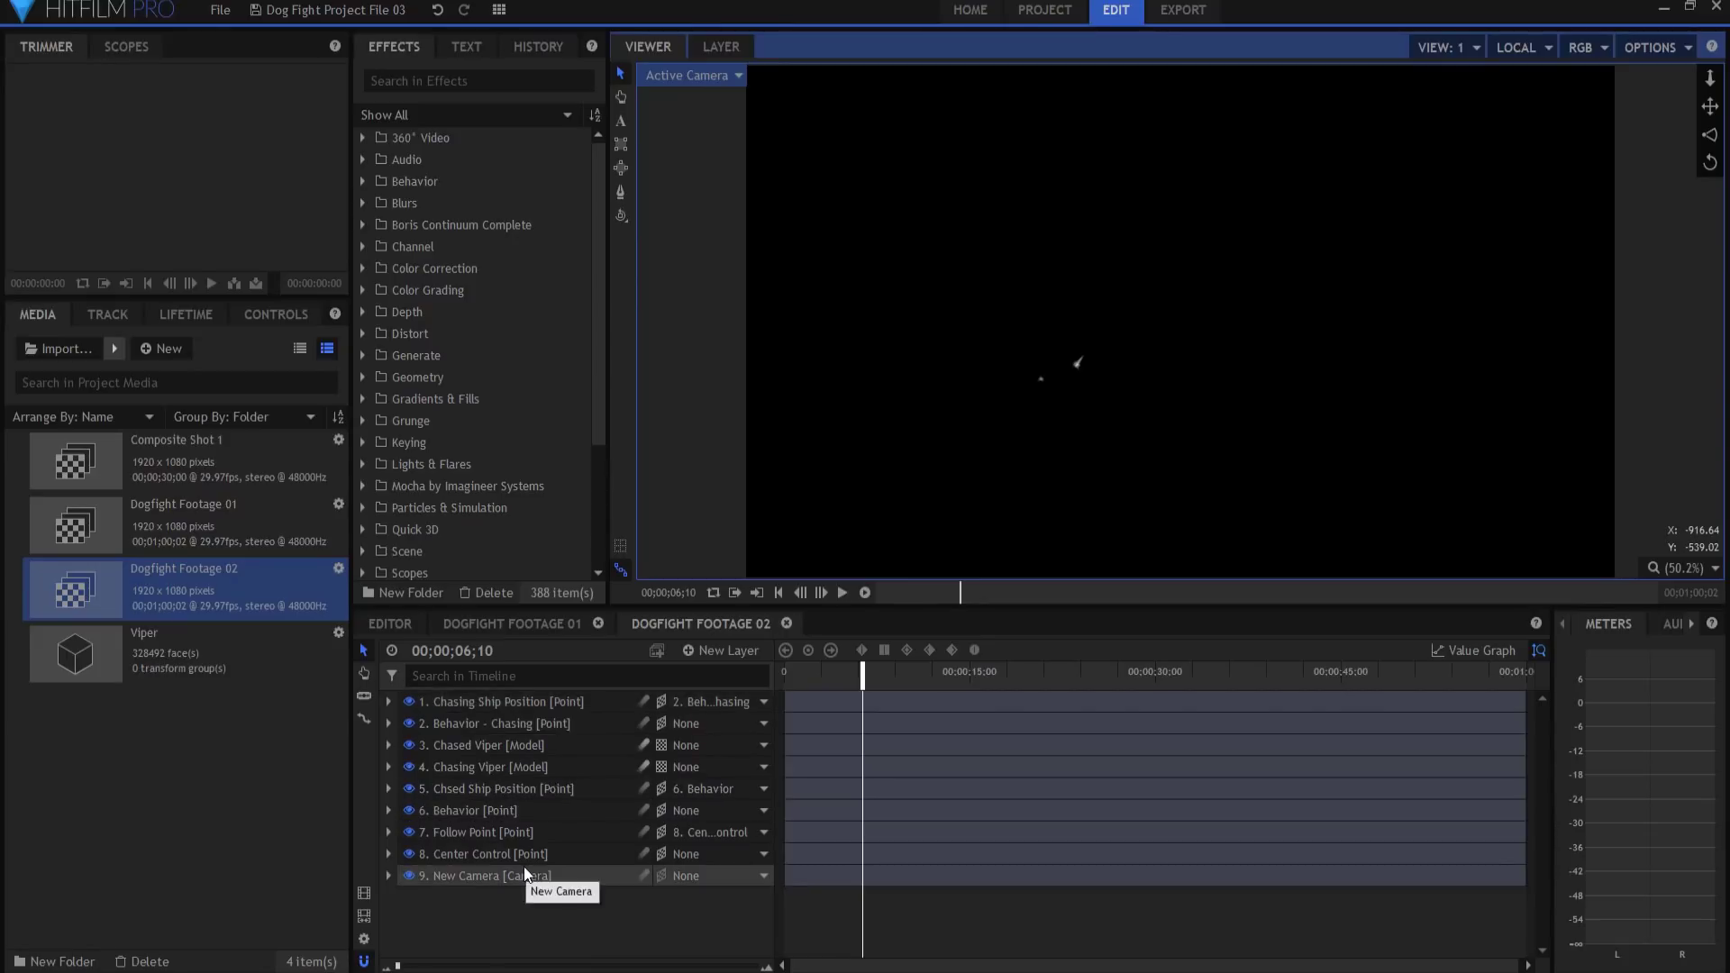
# - Create a new composite shot with a duration of 10 seconds using the 1080p Full HD @ 29.97 fps template
pyautogui.click(175, 346)
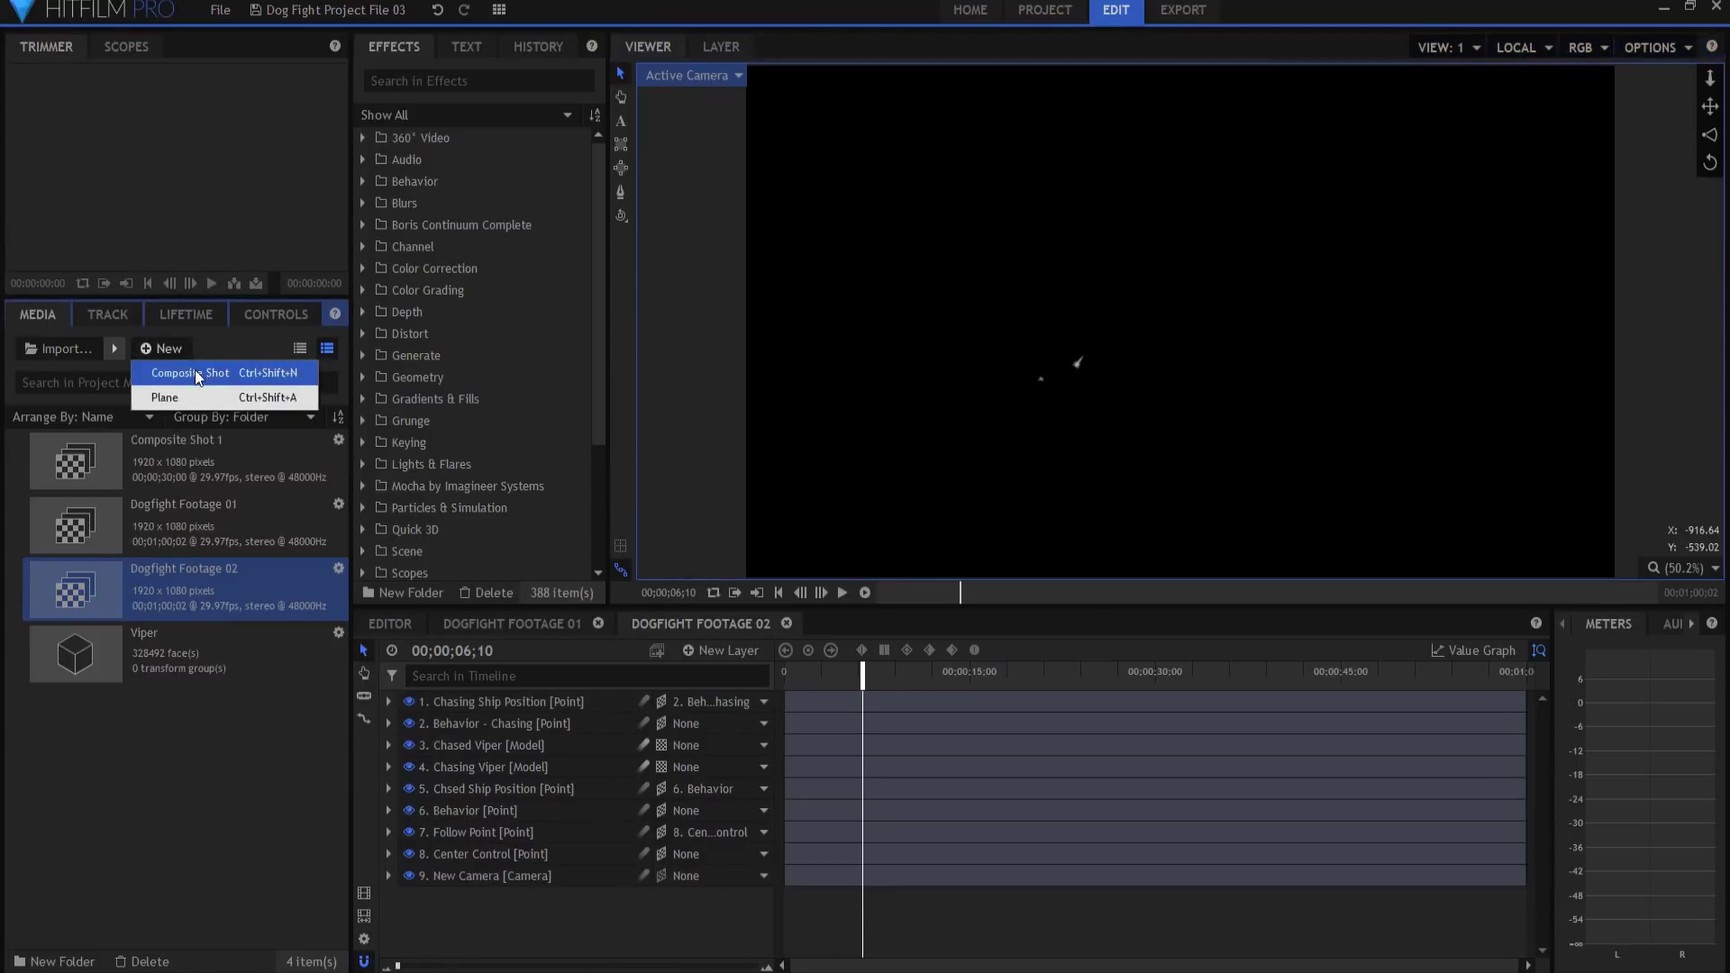
pyautogui.click(195, 372)
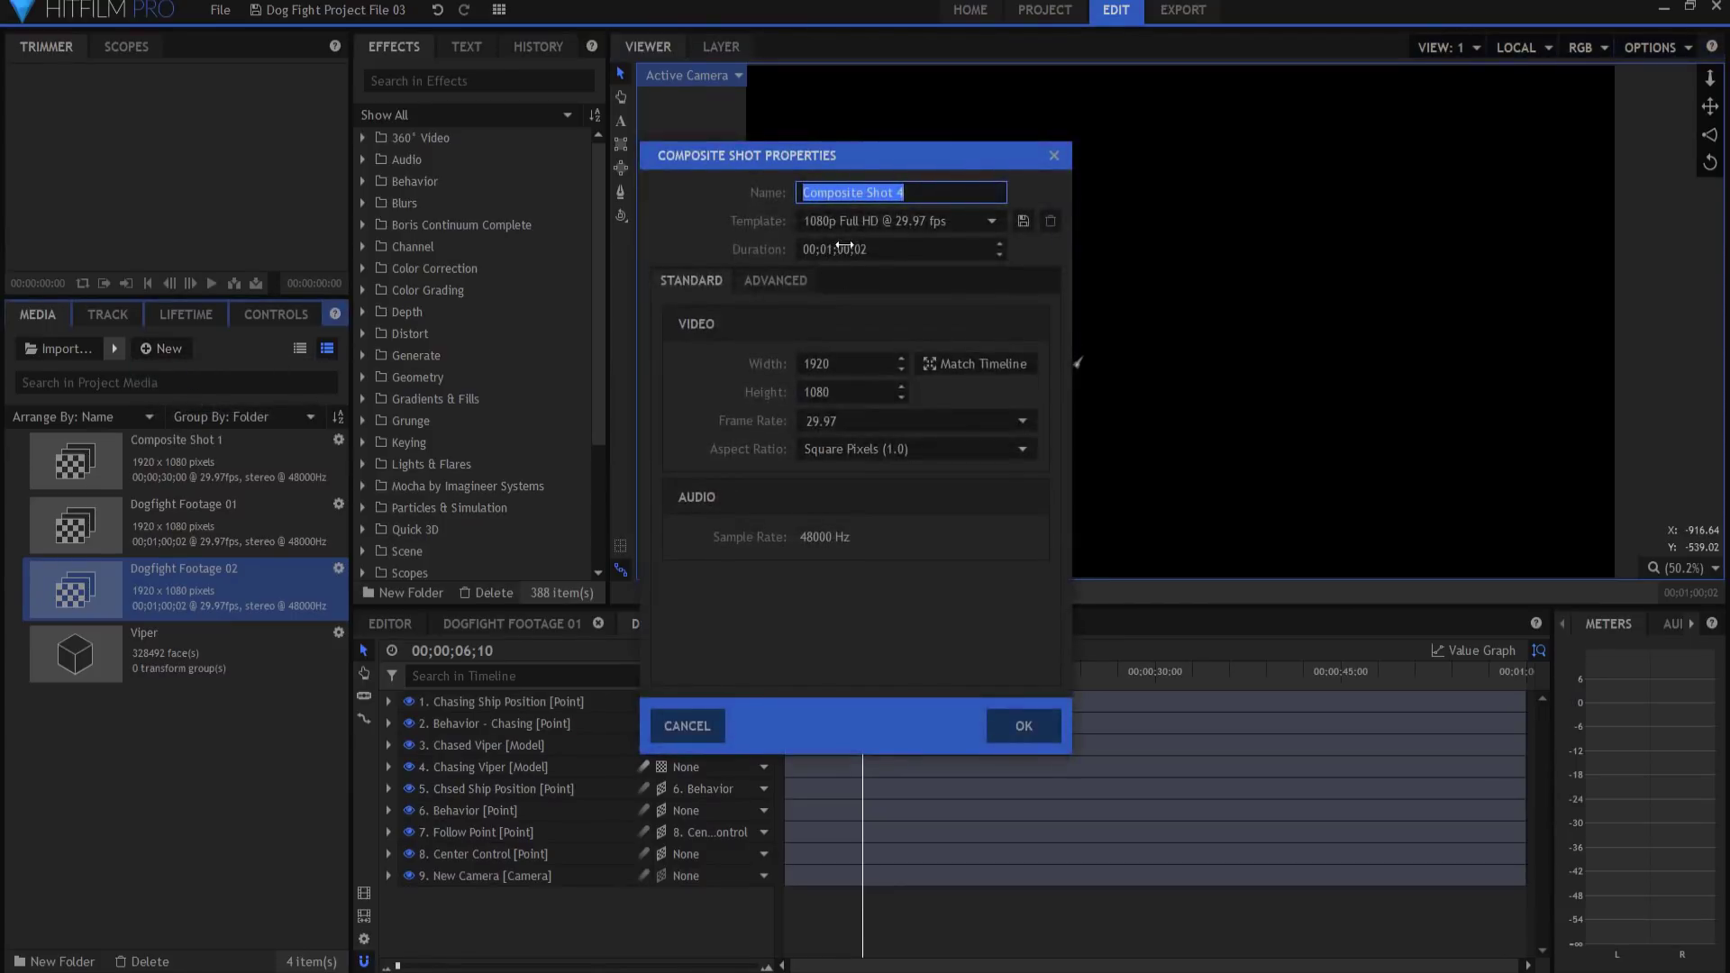
pyautogui.click(830, 251)
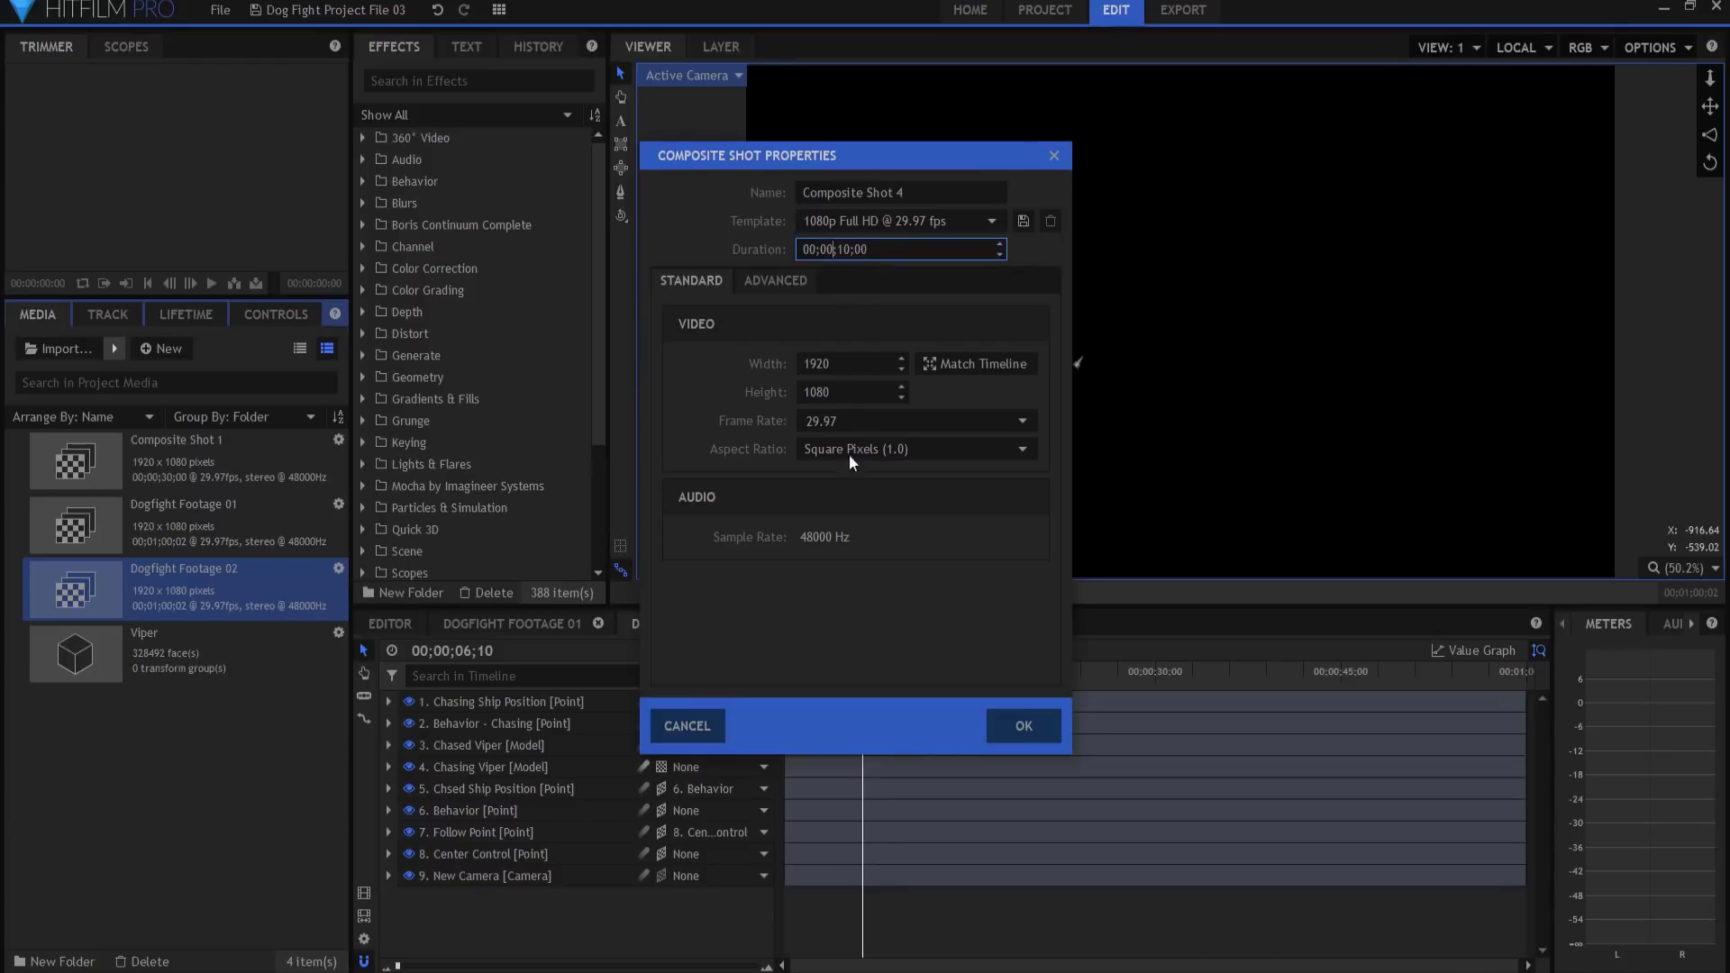
pyautogui.click(1041, 738)
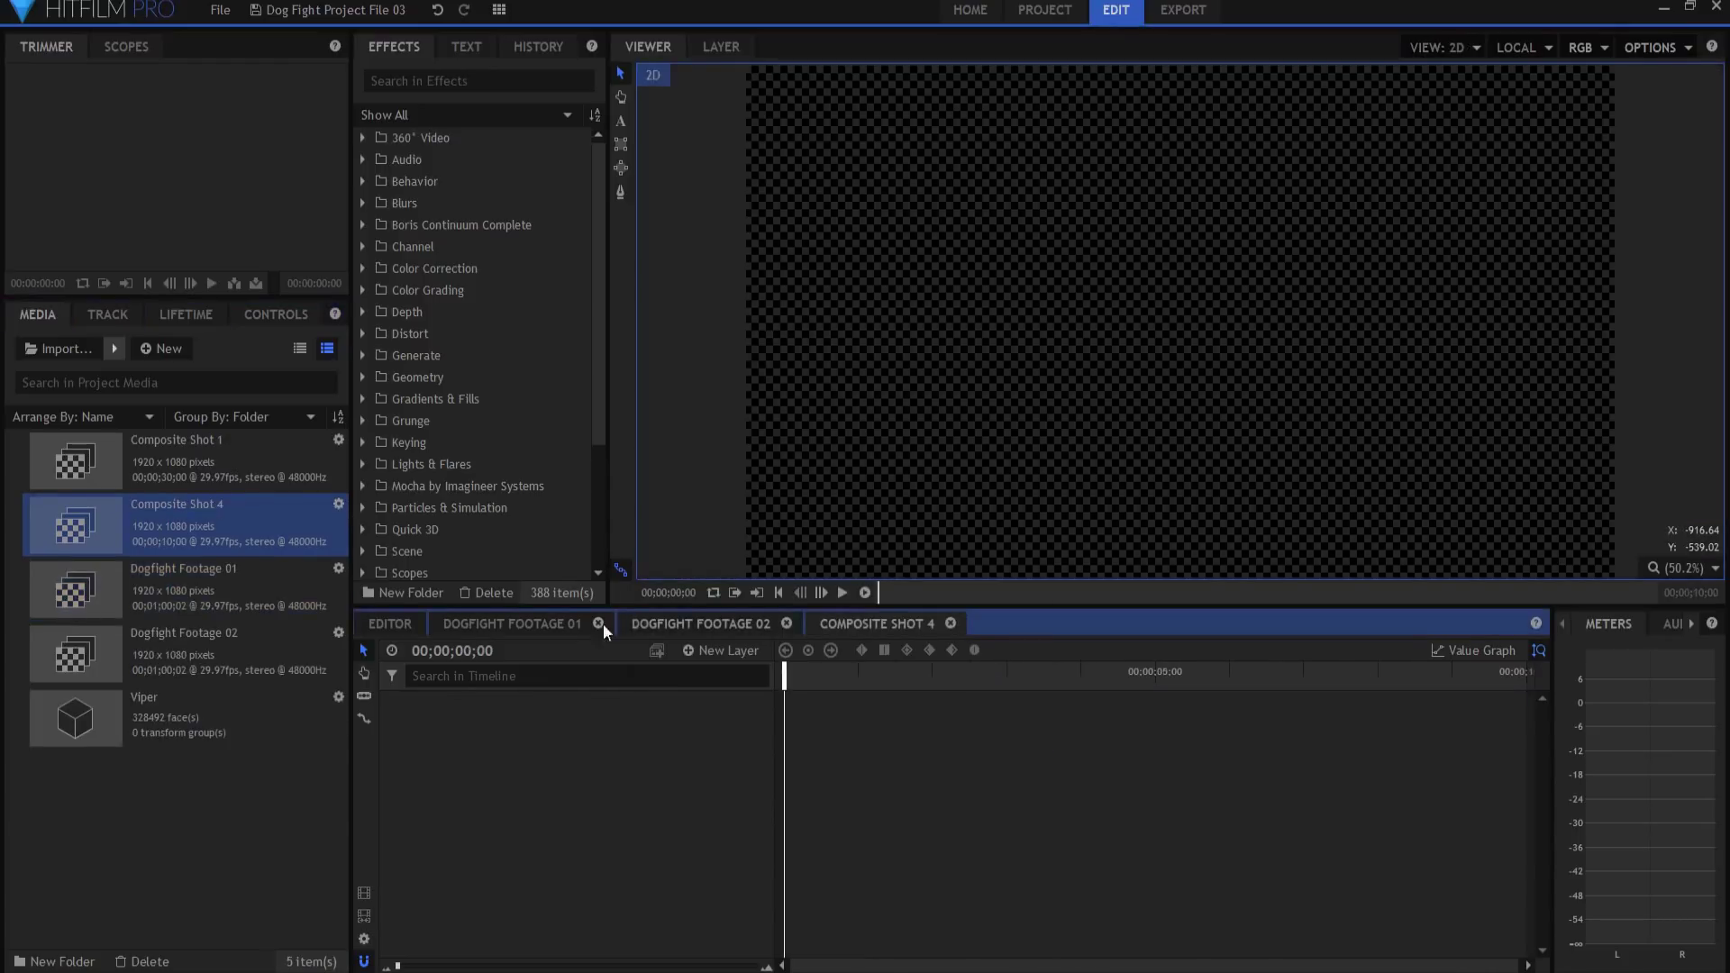
# - Copy all nine layers of Dogfight Footage 01 into Composite Shot 4 at its first frame
pyautogui.click(542, 623)
pyautogui.click(393, 731)
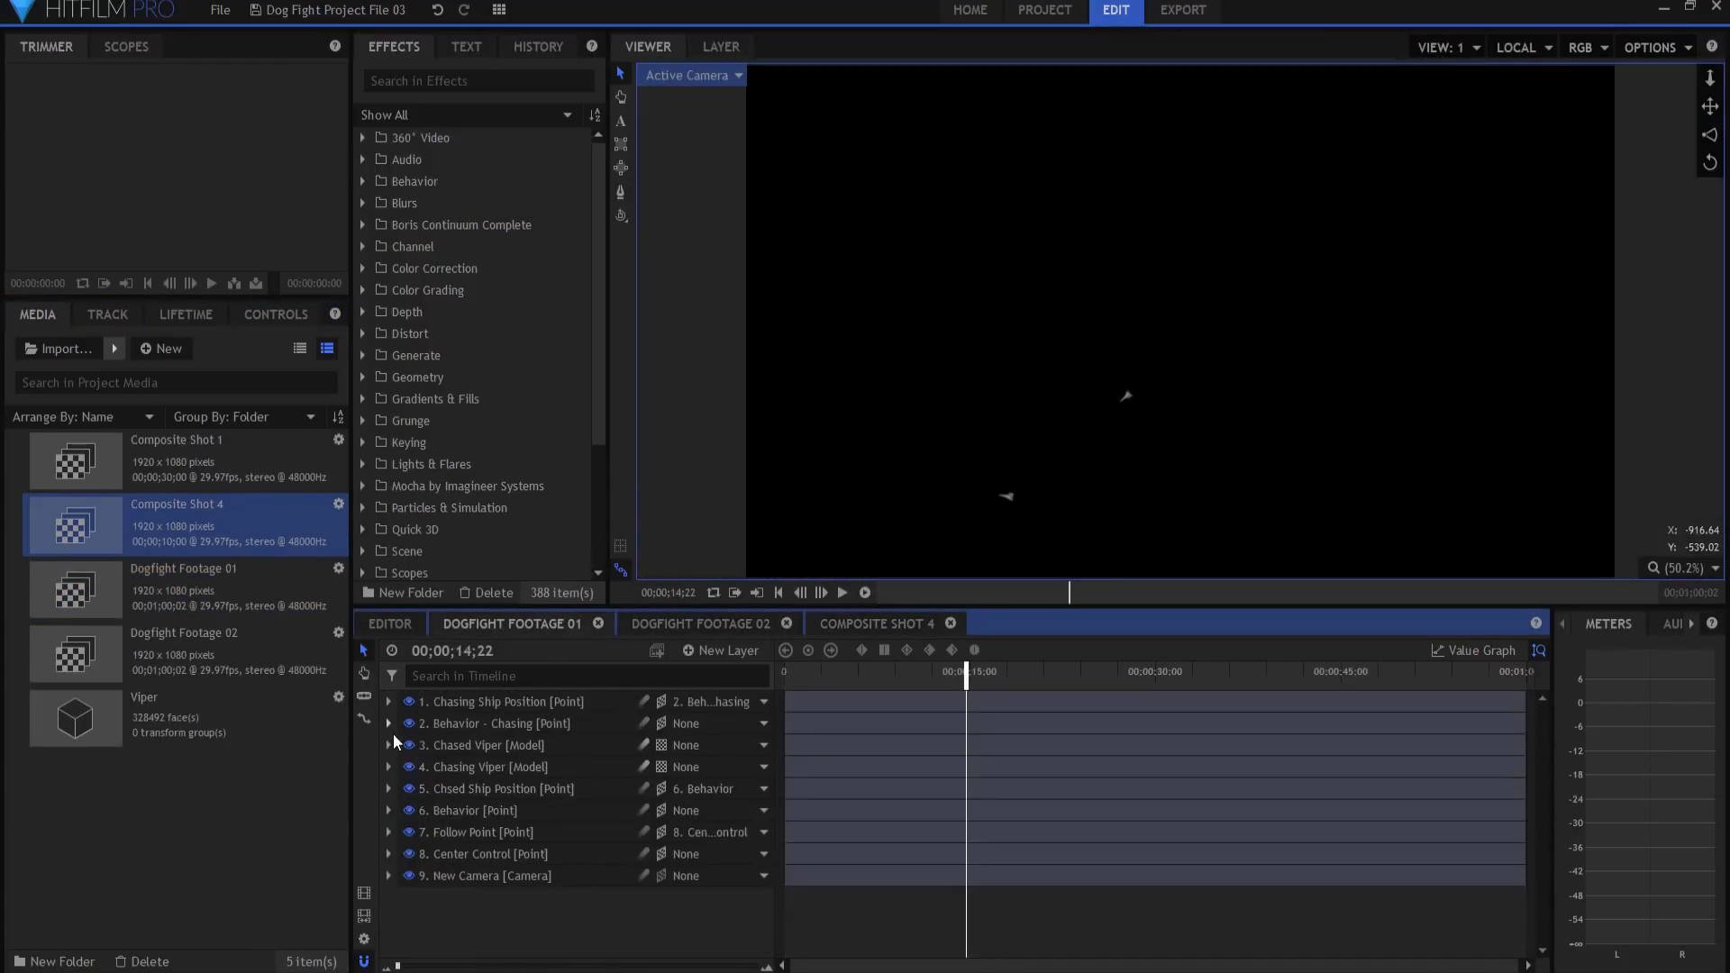
pyautogui.moveTo(445, 917); pyautogui.dragTo(536, 692)
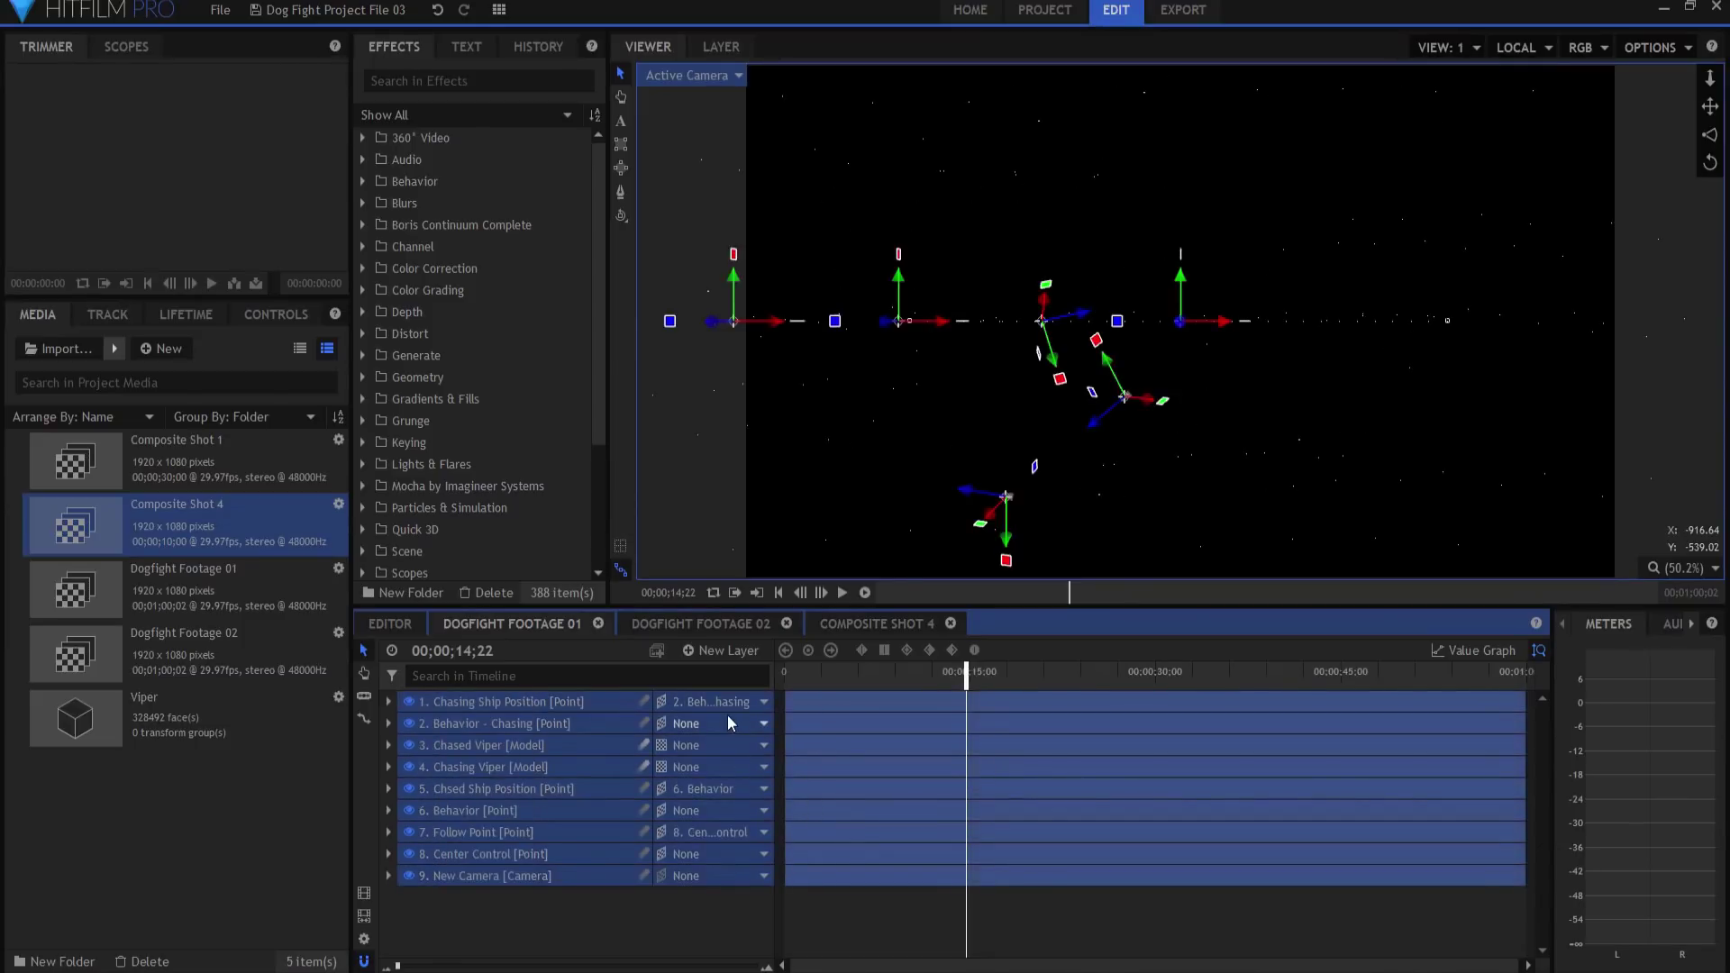
pyautogui.click(887, 625)
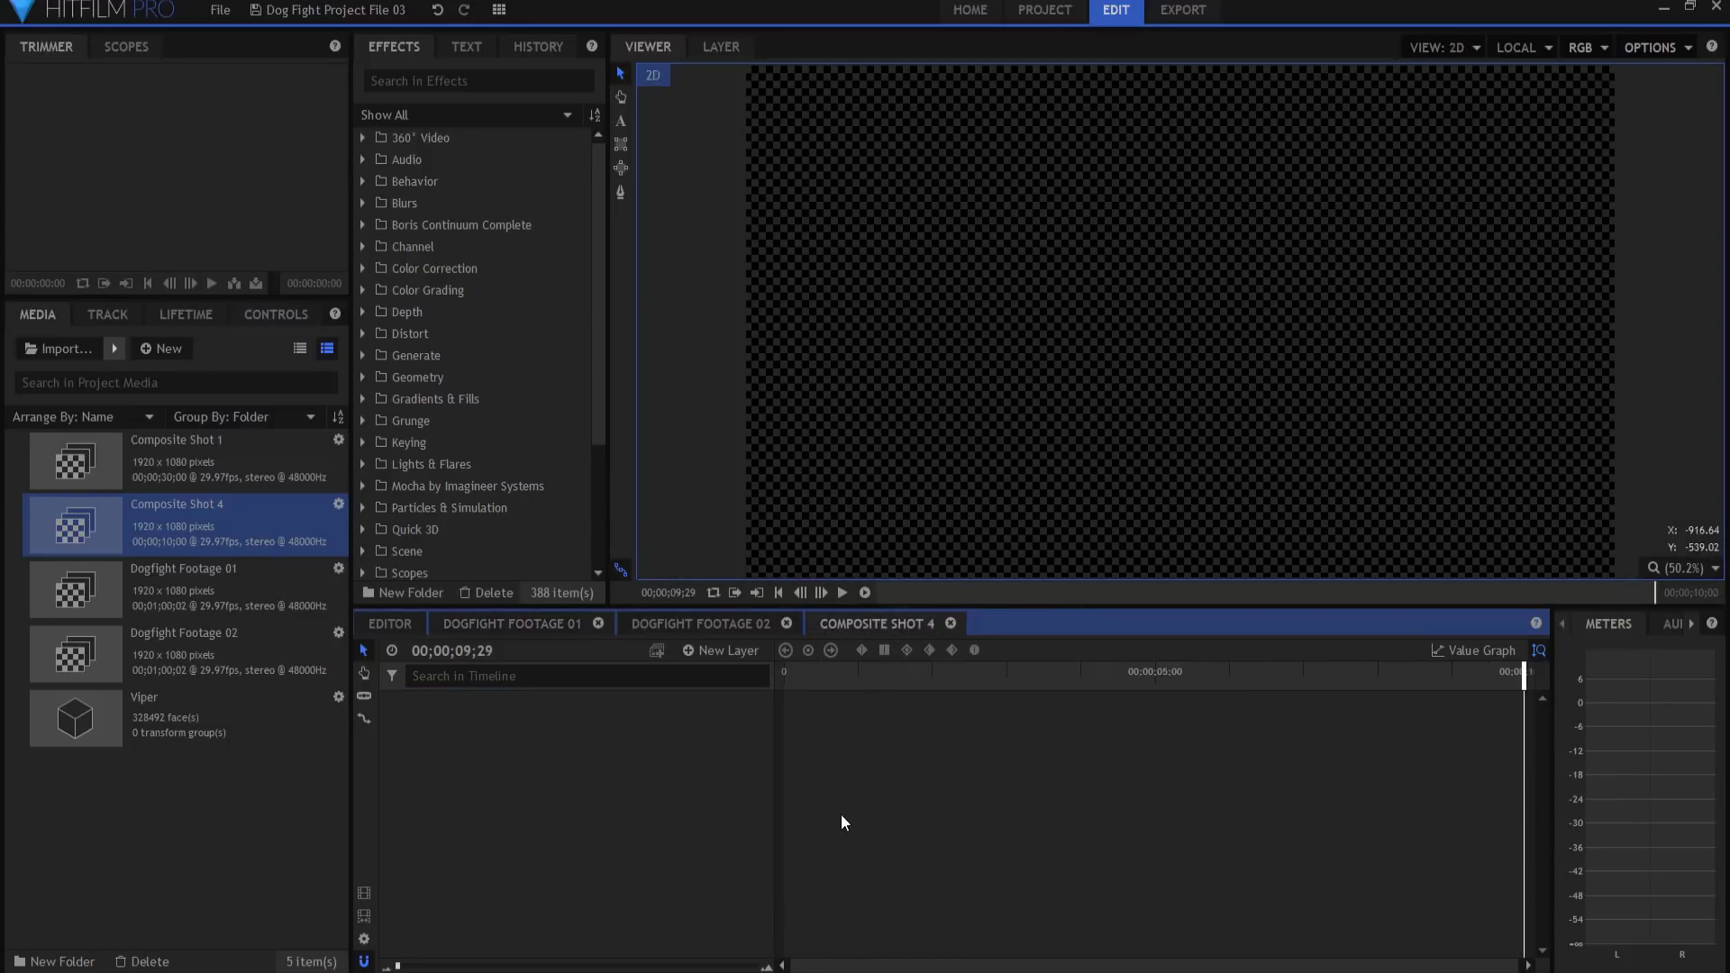
pyautogui.click(779, 593)
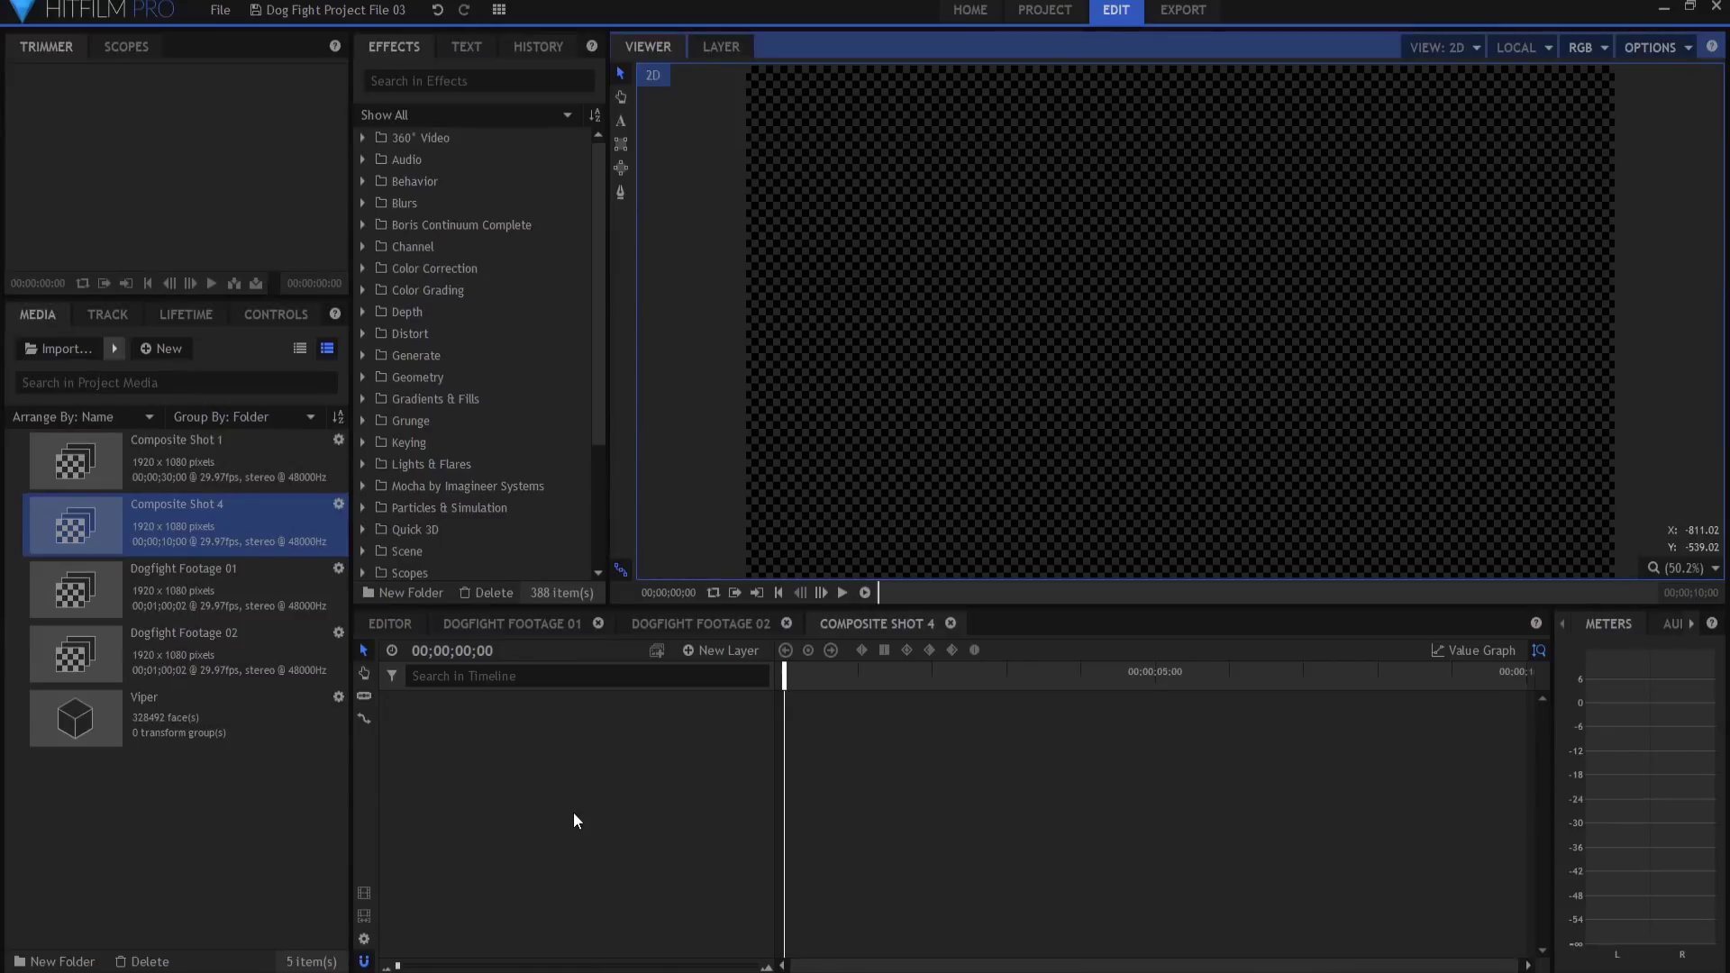
pyautogui.hotkey('ctrl', 'v')
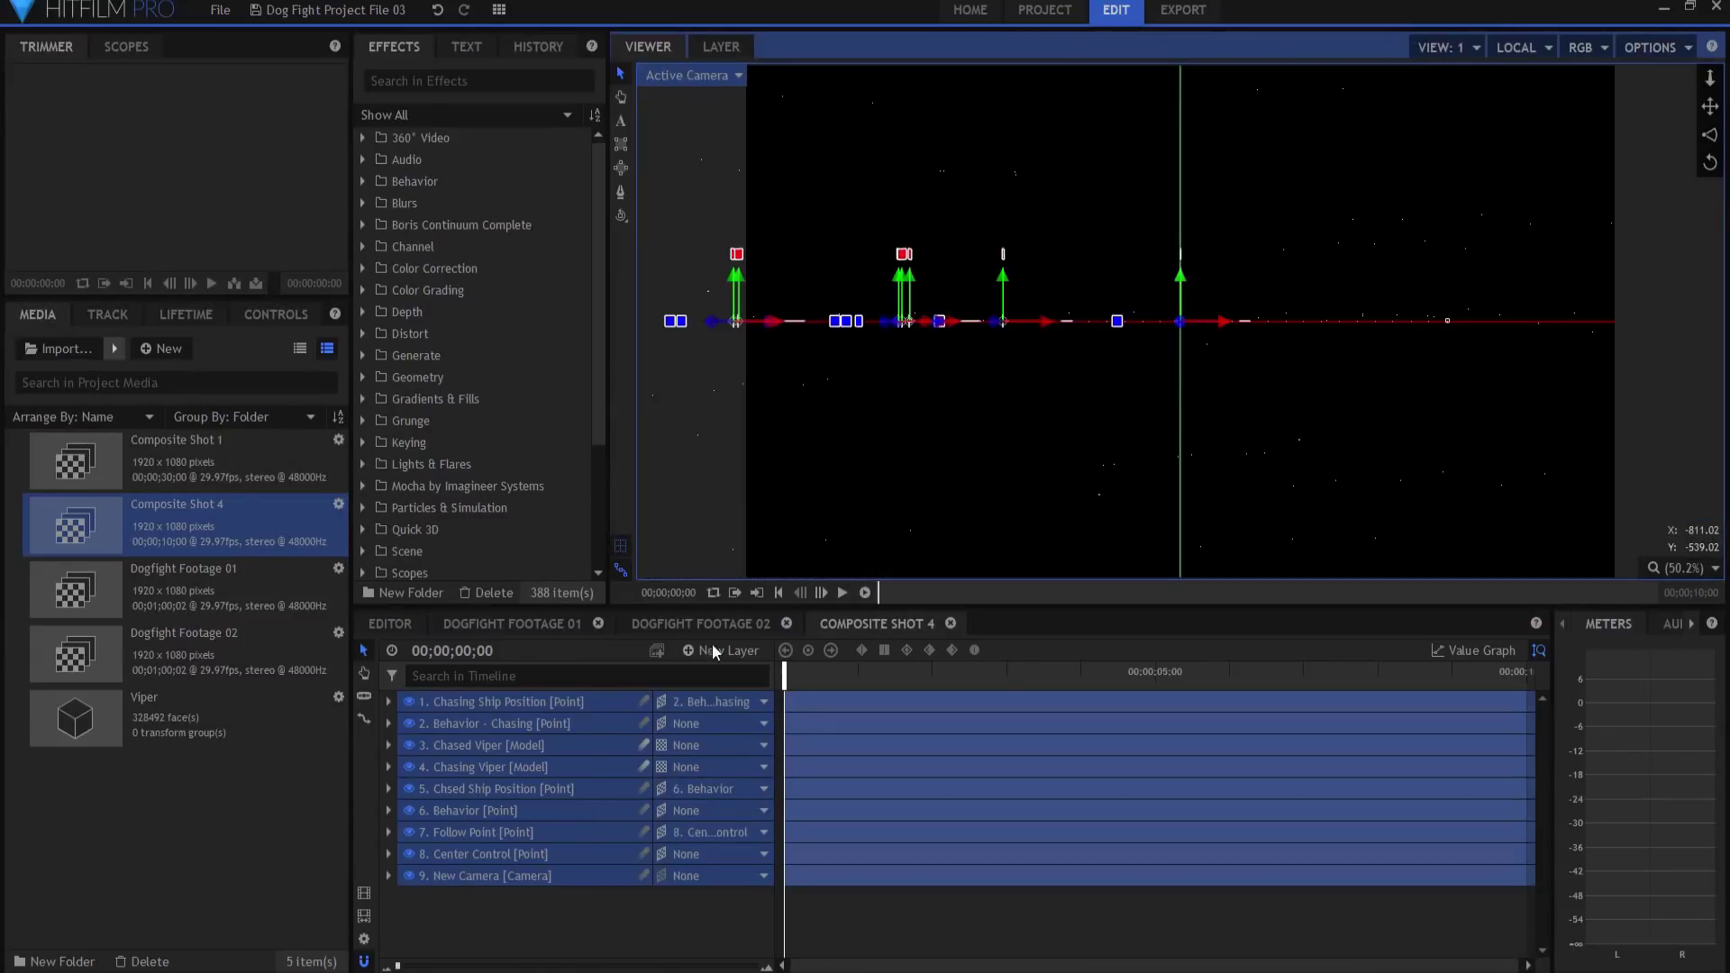
# - Copy all layers of Dogfight Footage 02 into Composite Shot 4 above the ones already there
pyautogui.click(695, 624)
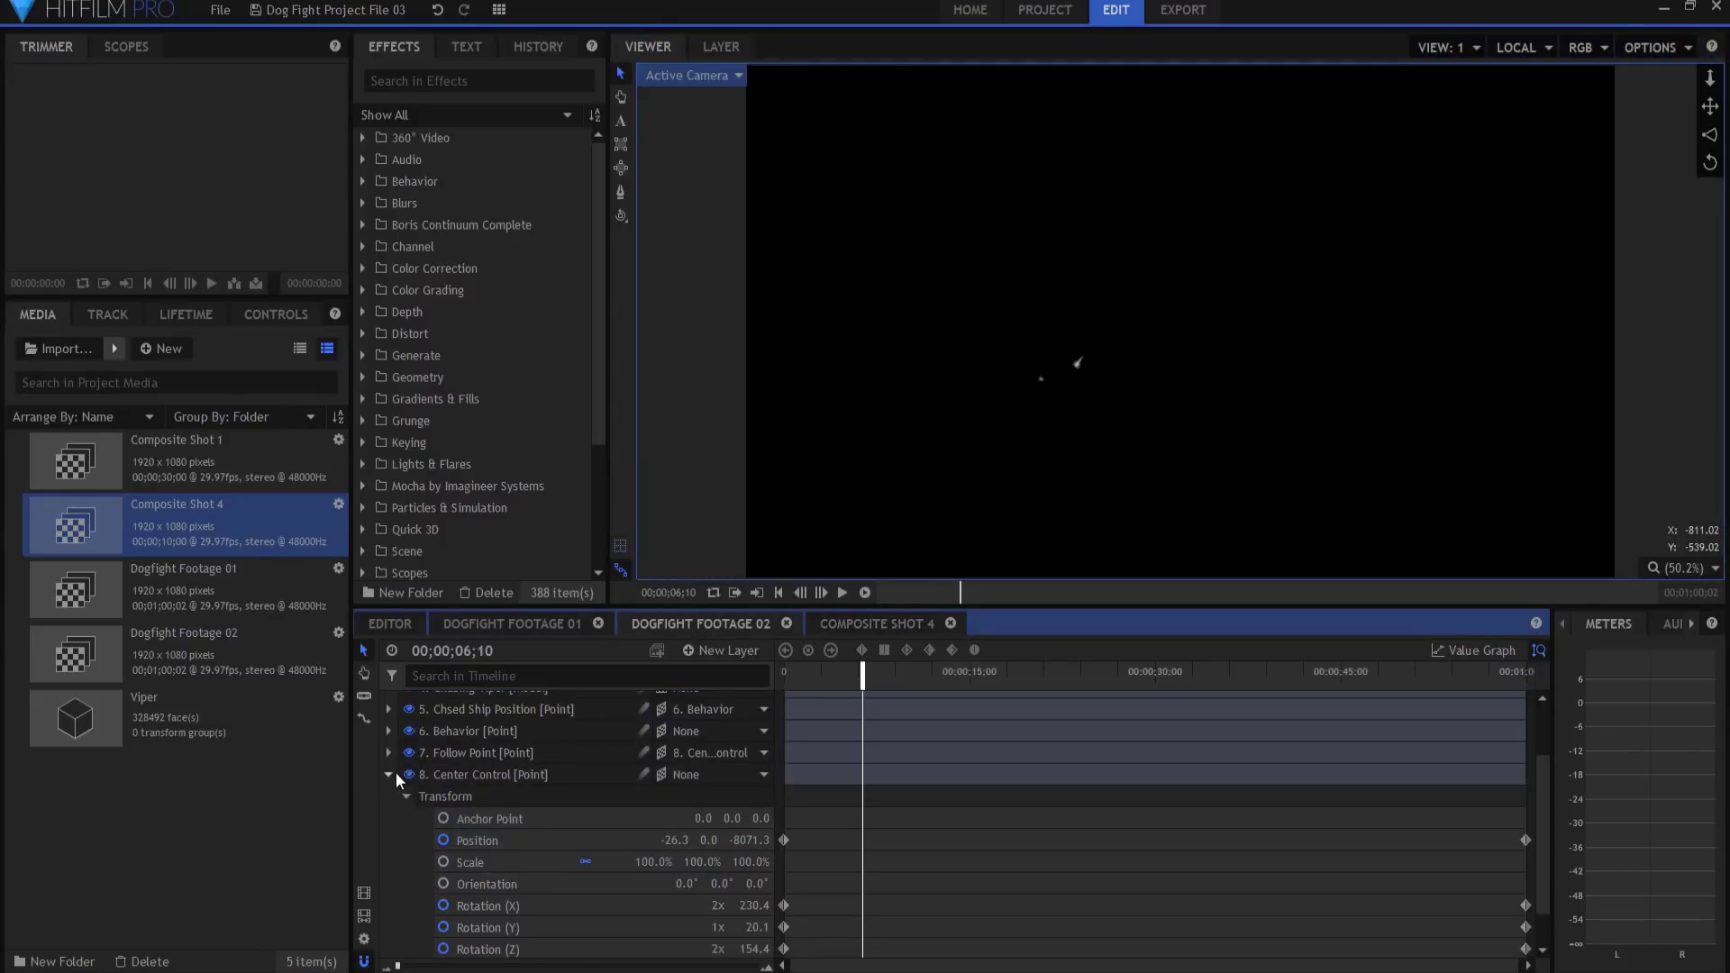
pyautogui.click(396, 771)
pyautogui.moveTo(484, 941); pyautogui.dragTo(581, 689)
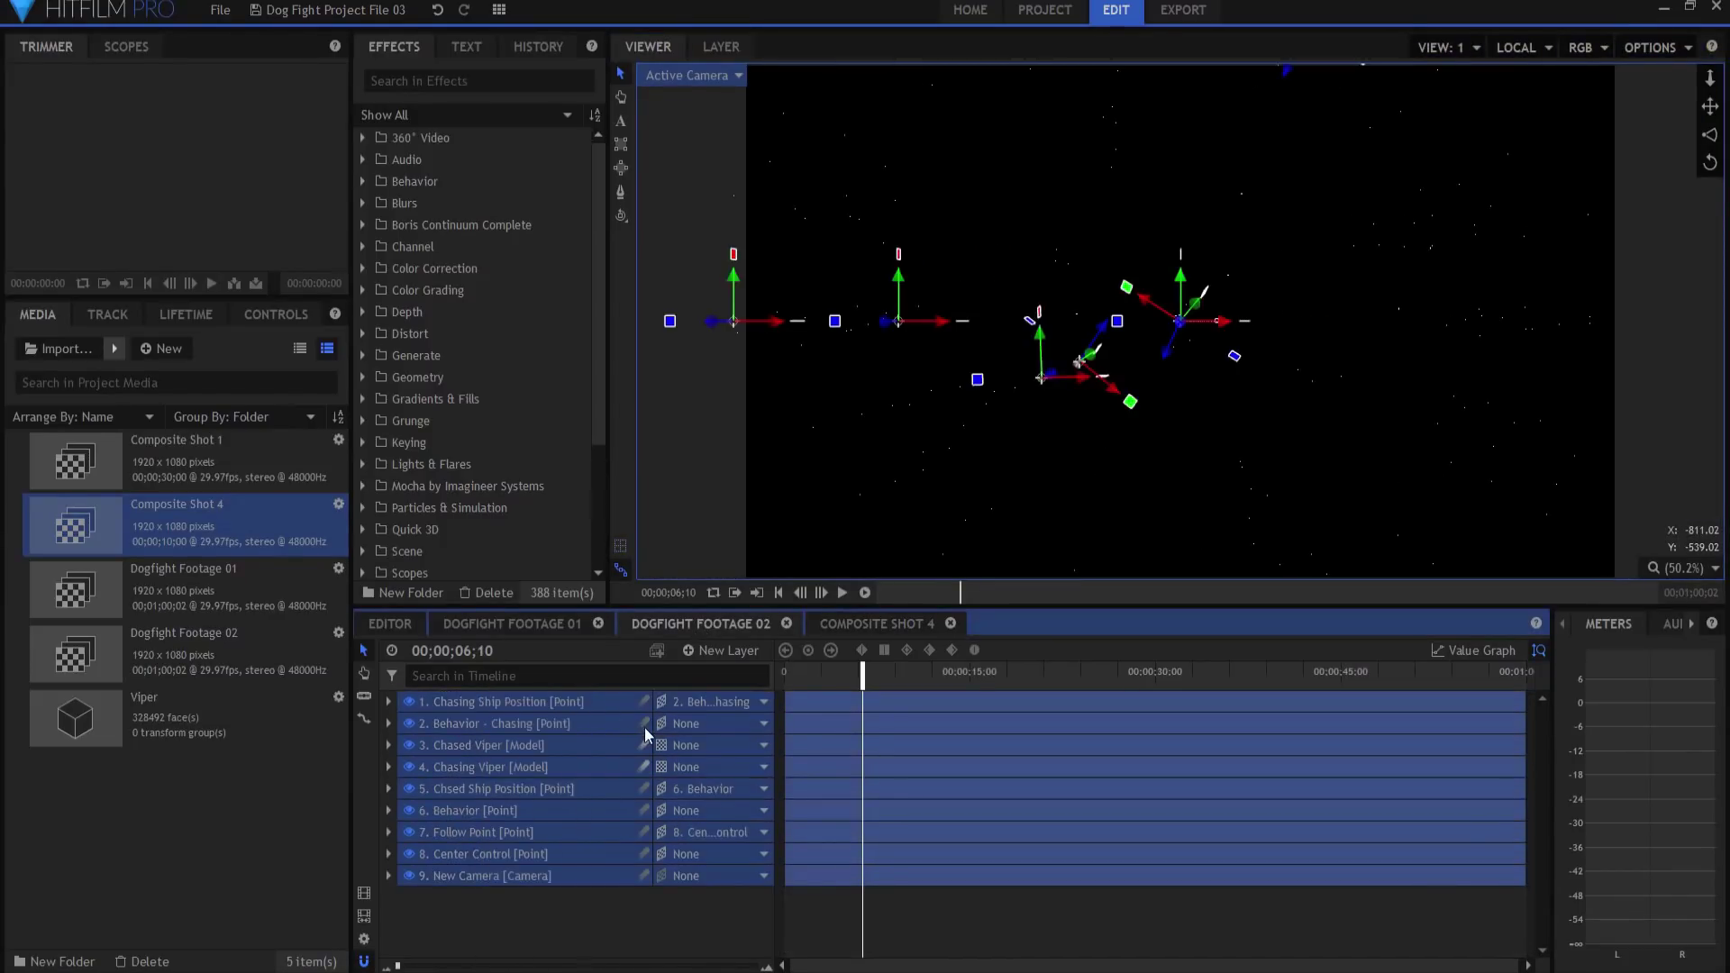
pyautogui.click(861, 620)
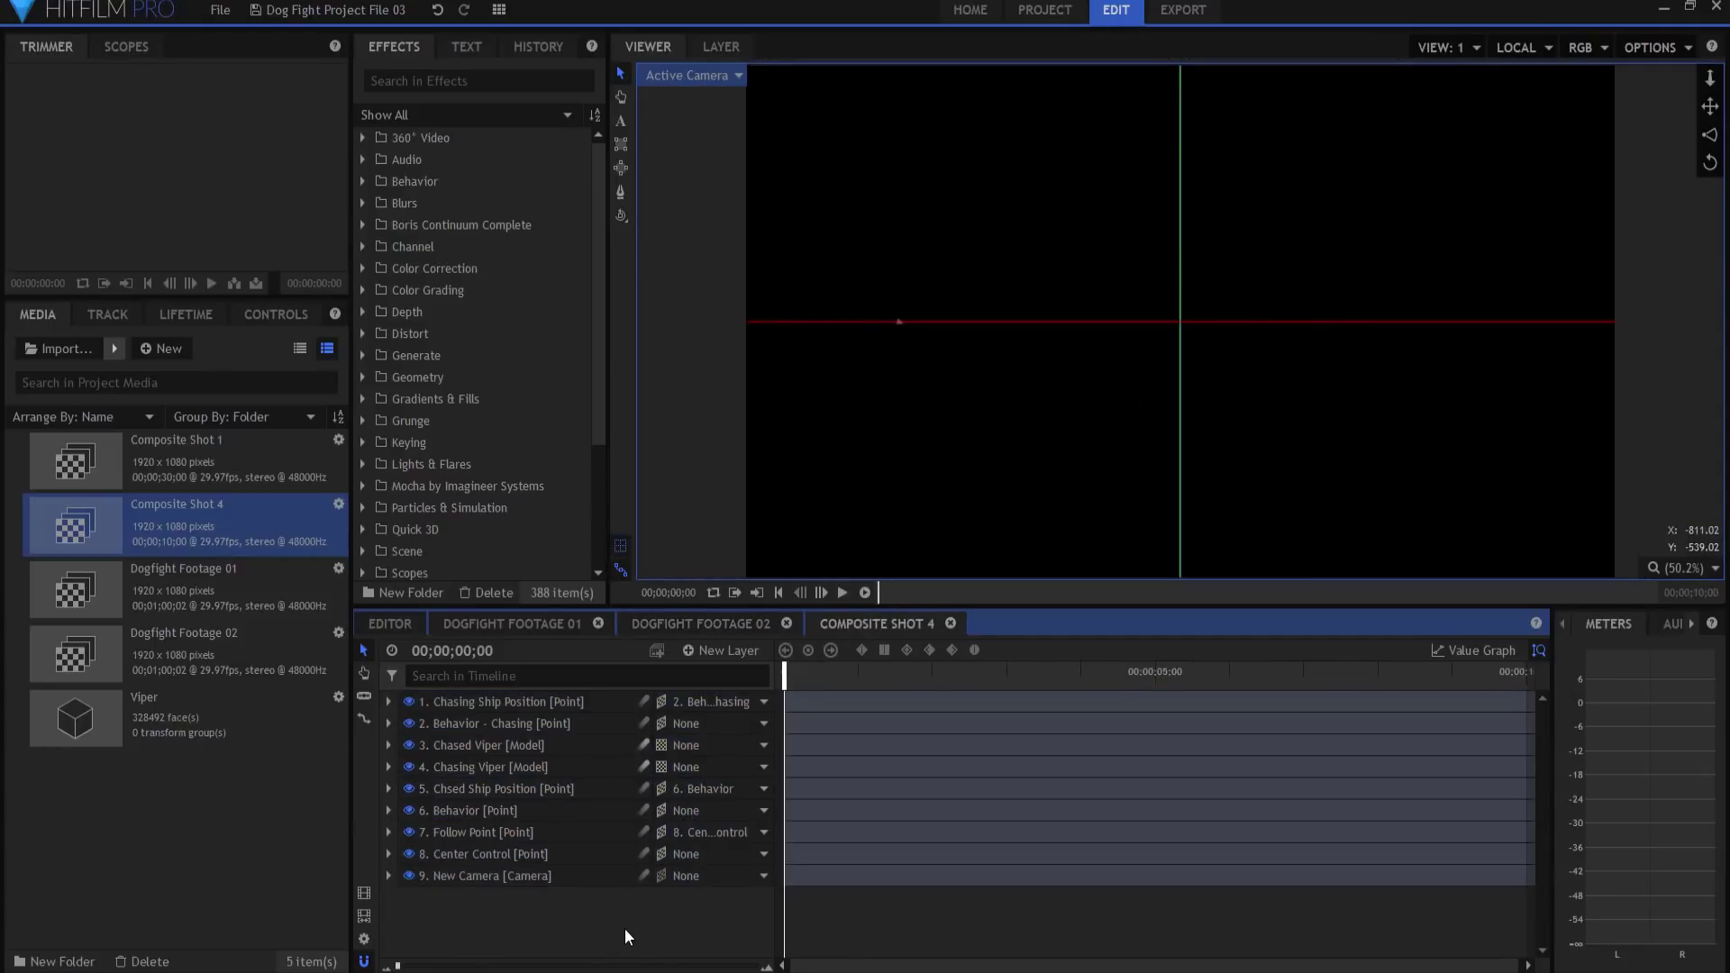
pyautogui.hotkey('ctrl', 'v')
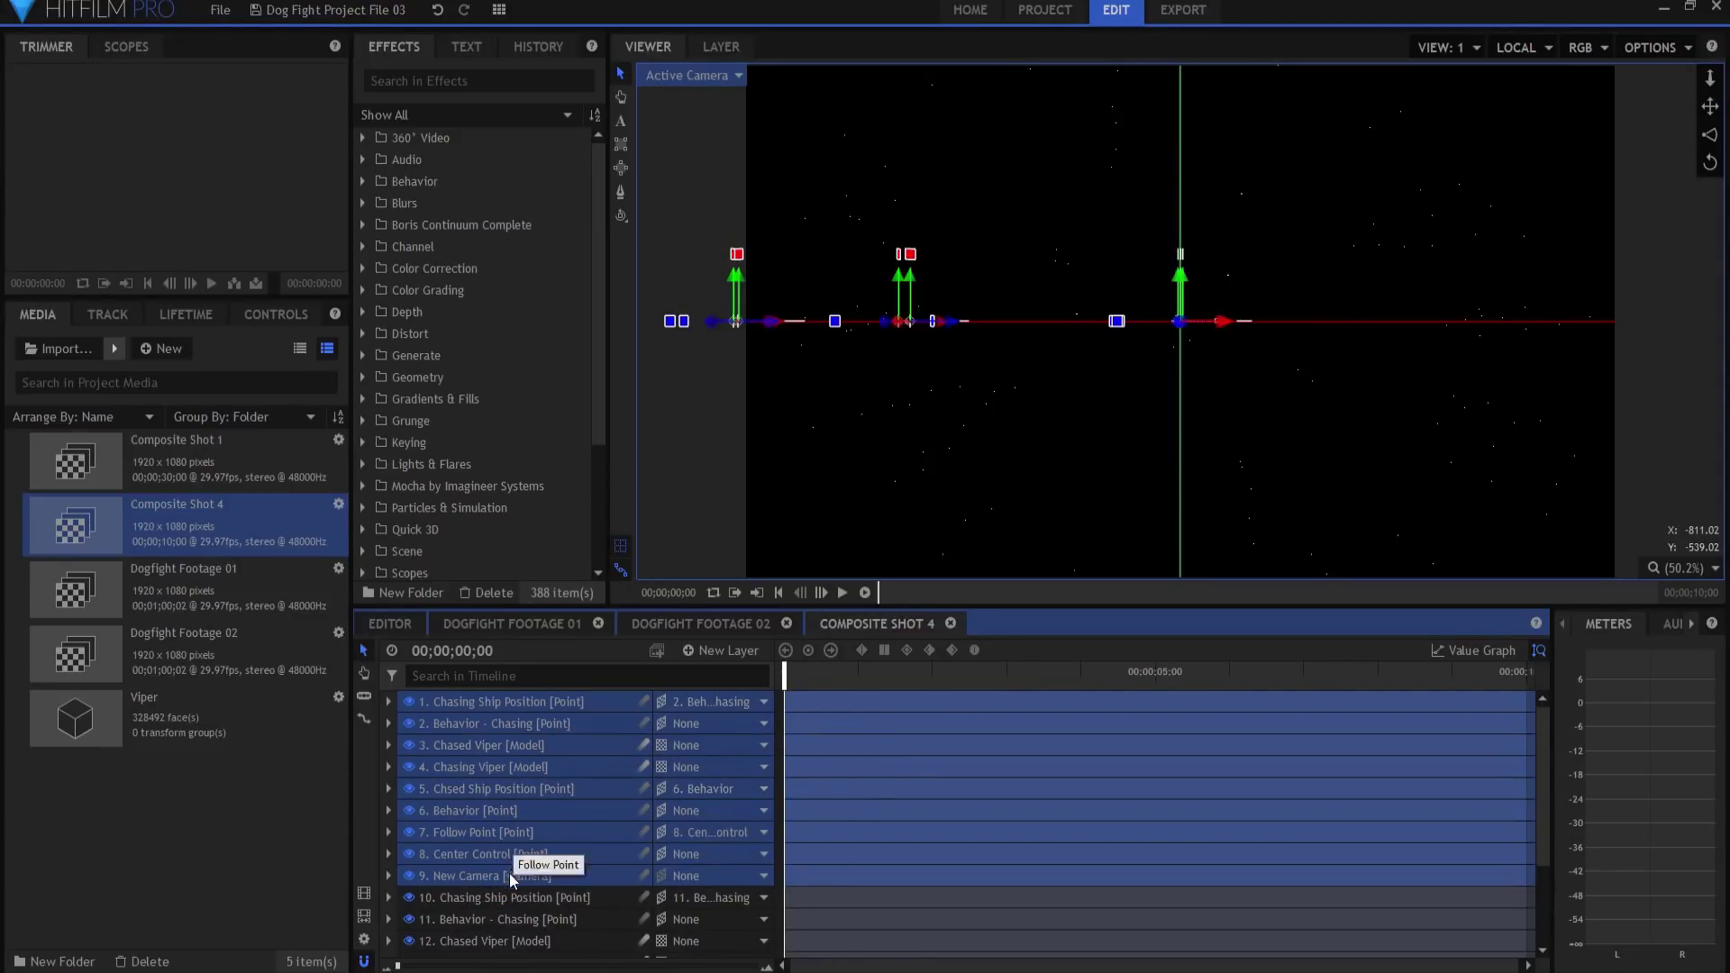
# - Create a 1920 x 1080 plane named Divider and place it directly above the copied Dogfight Footage 02 New Camera layer
pyautogui.click(714, 653)
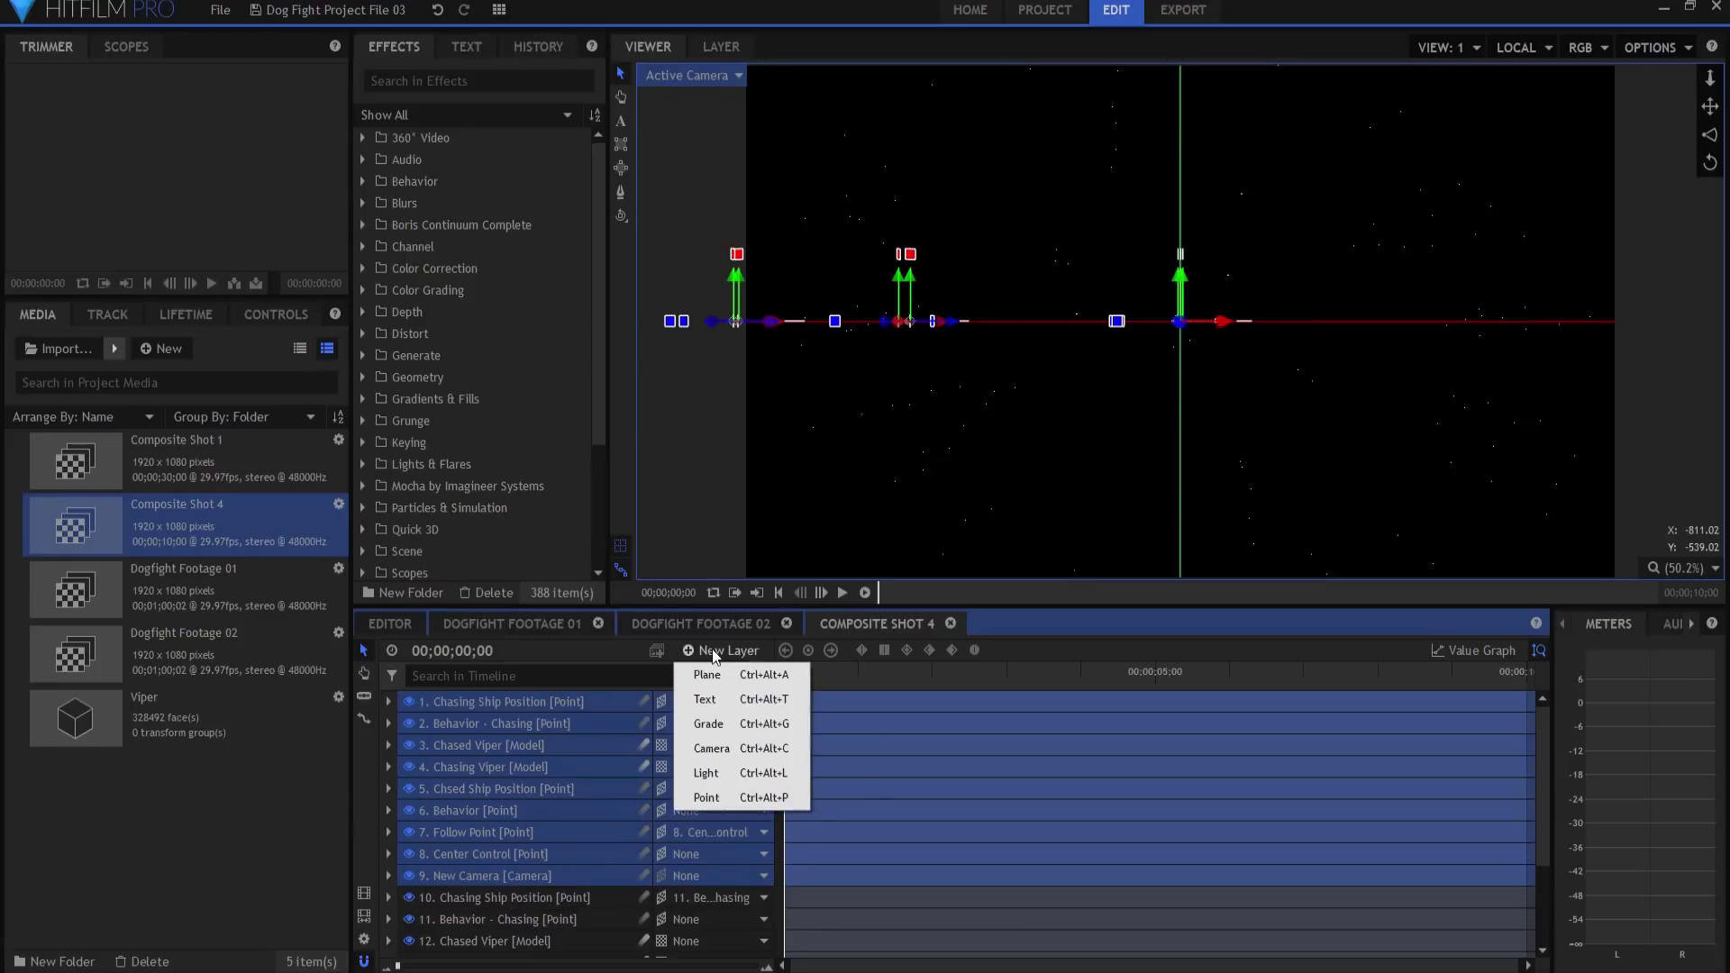
pyautogui.click(713, 681)
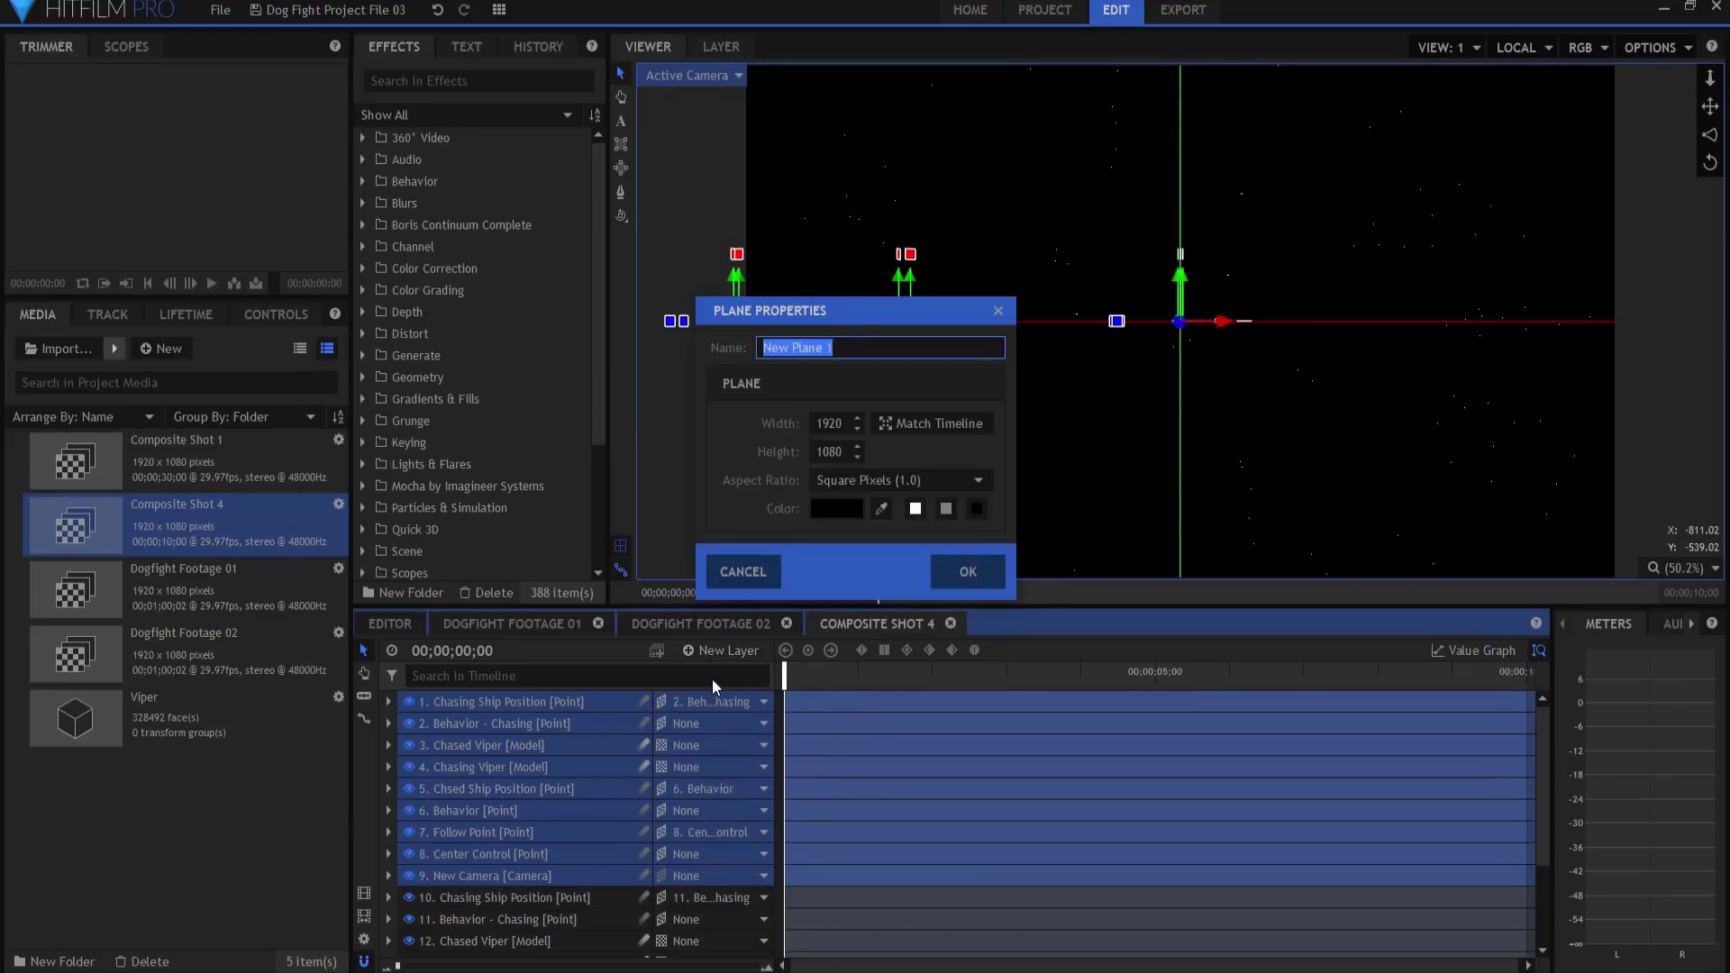
pyautogui.write('D')
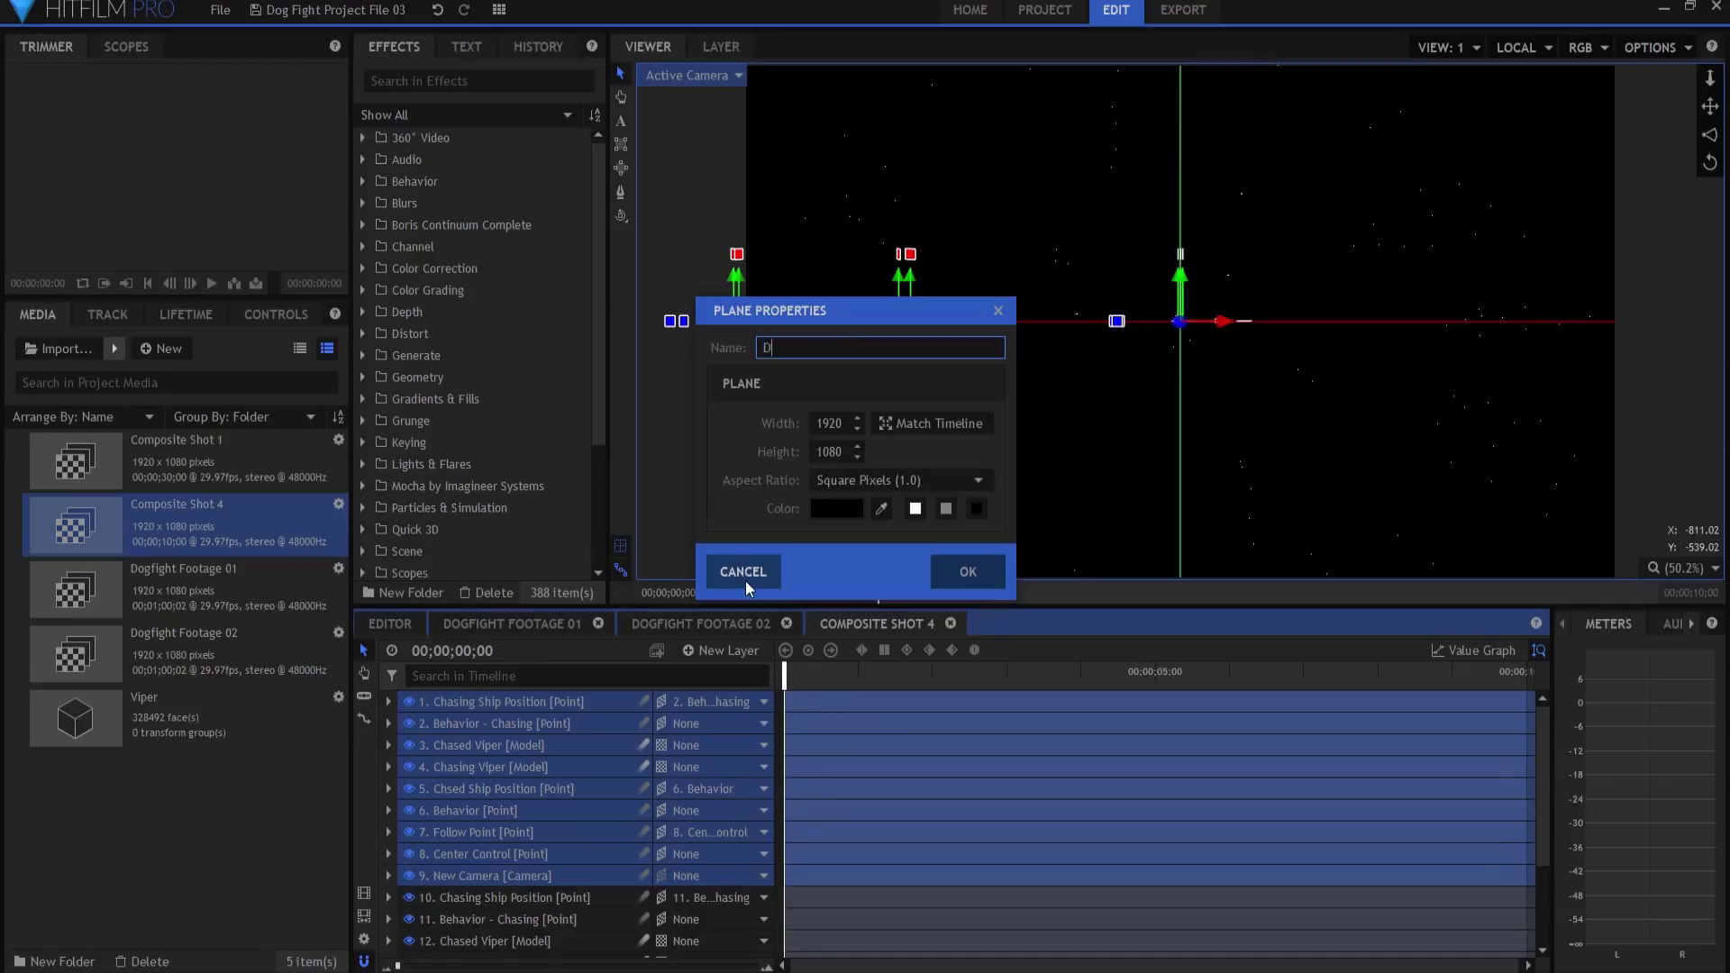
pyautogui.write('ivider')
pyautogui.click(970, 572)
pyautogui.moveTo(511, 700); pyautogui.dragTo(510, 892)
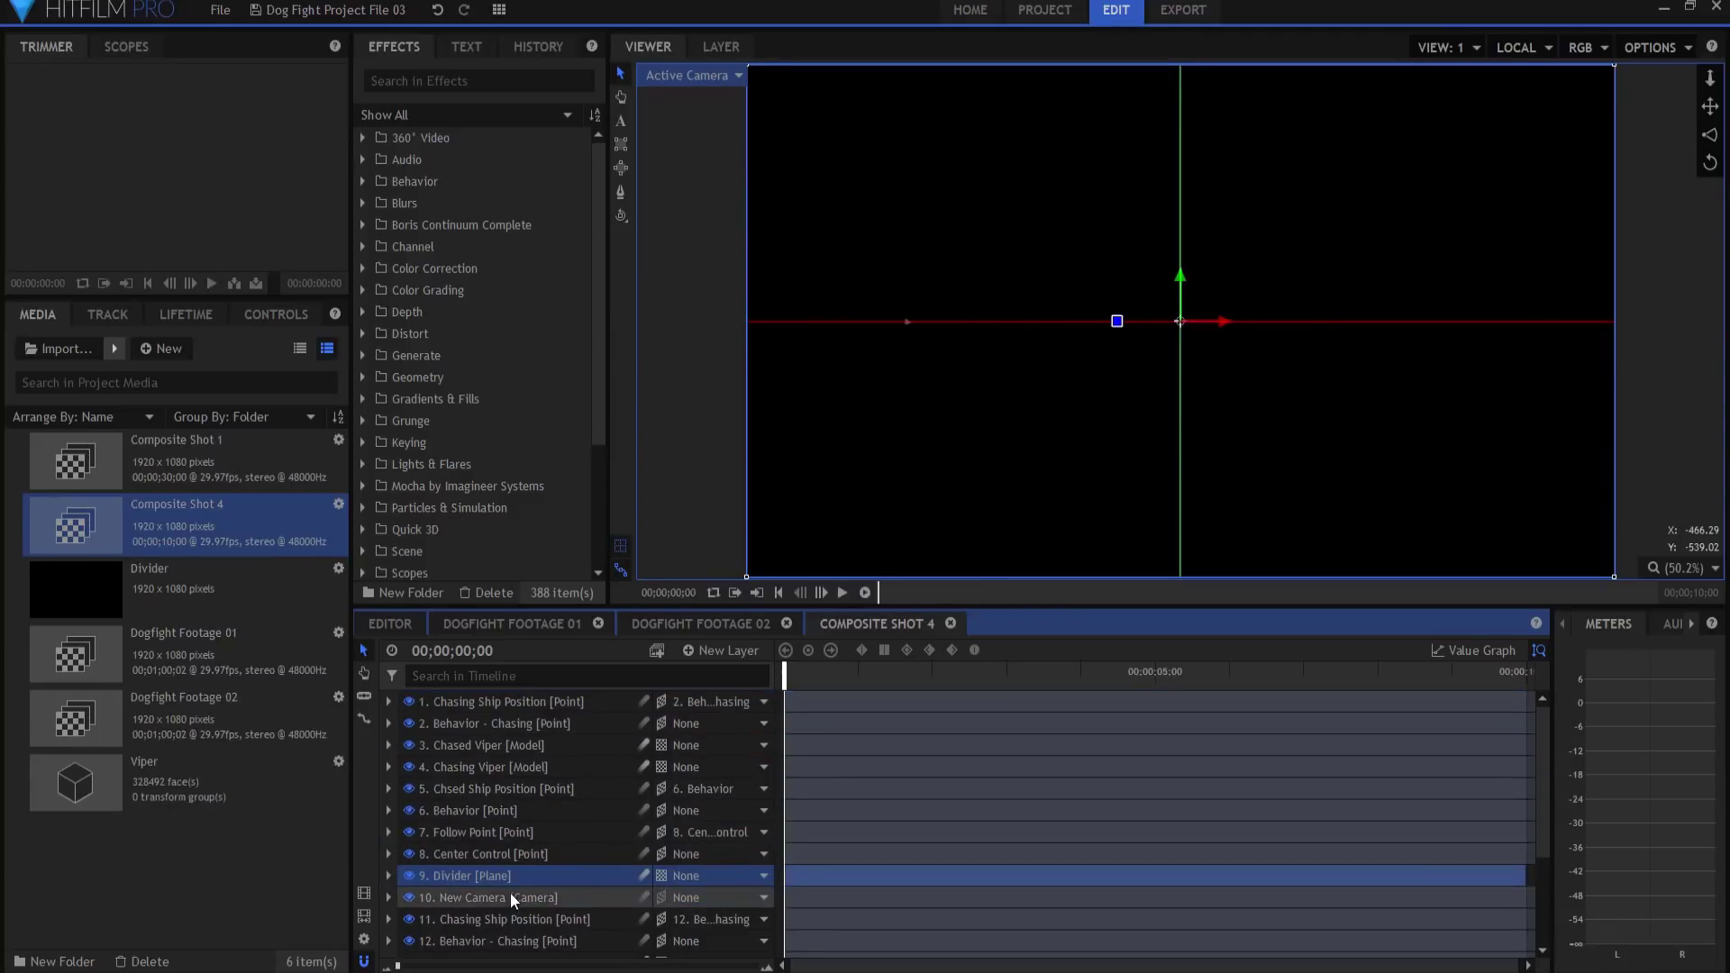
# - Delete the extra New Camera layer at the bottom of the stack and move the remaining camera to the top of all layers
pyautogui.scroll(-1, 474, 874)
pyautogui.scroll(1, 474, 874)
pyautogui.scroll(-2, 473, 872)
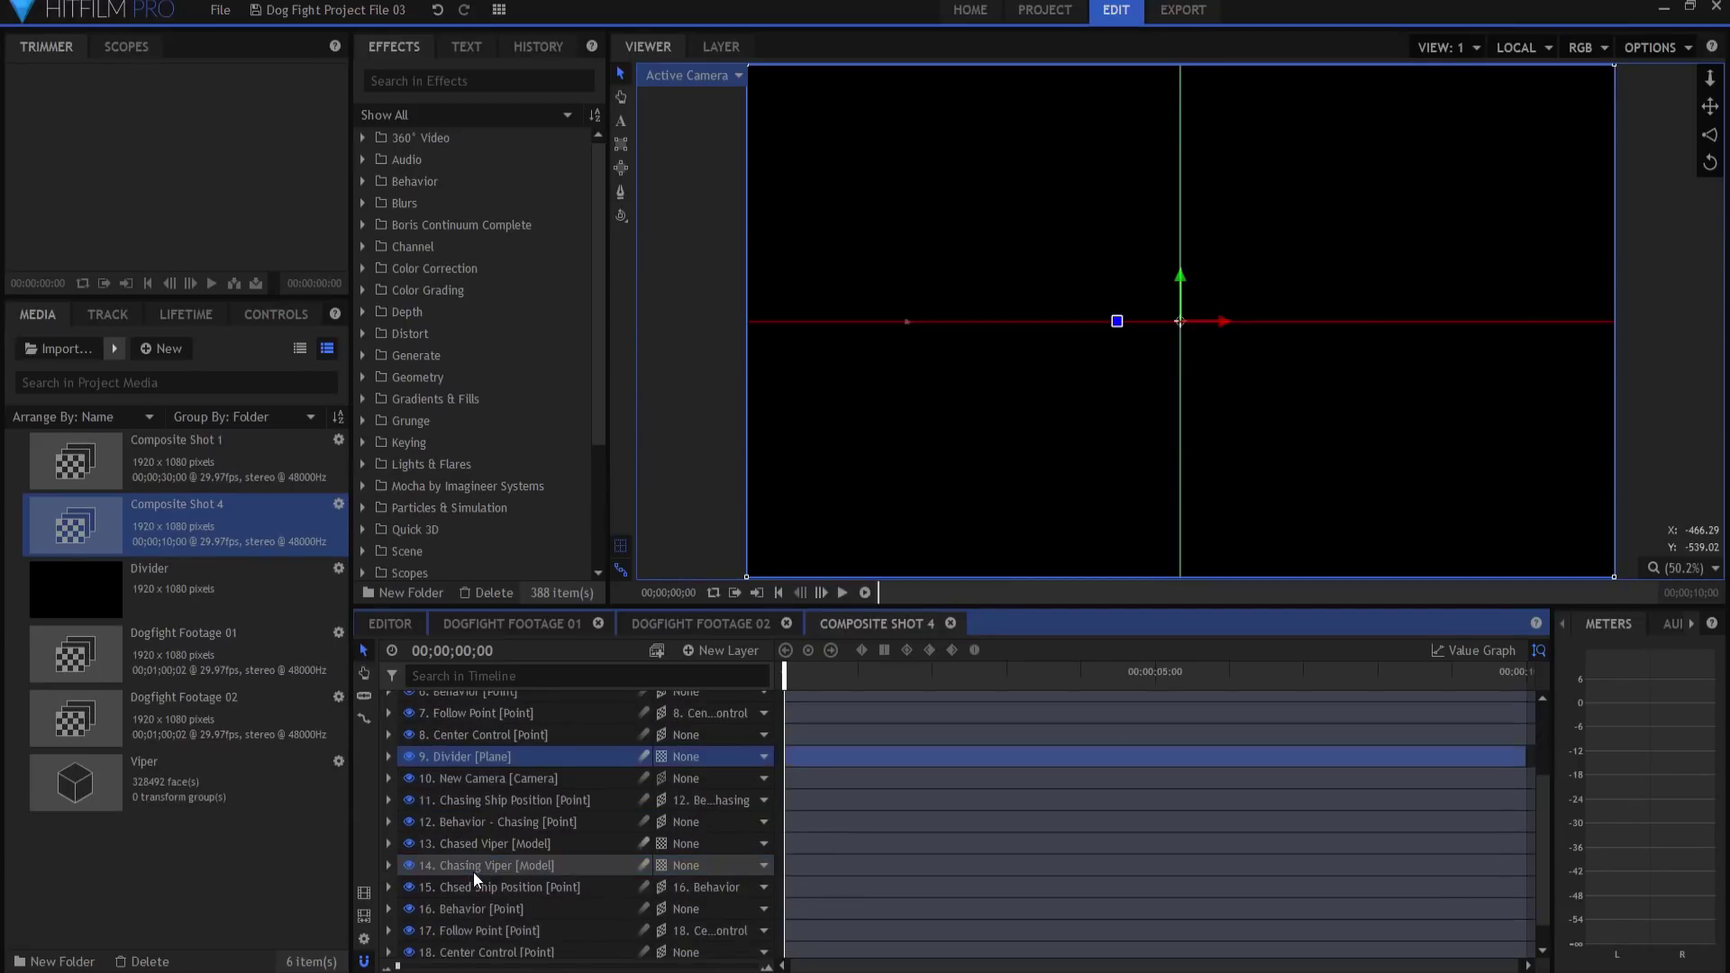
pyautogui.click(468, 948)
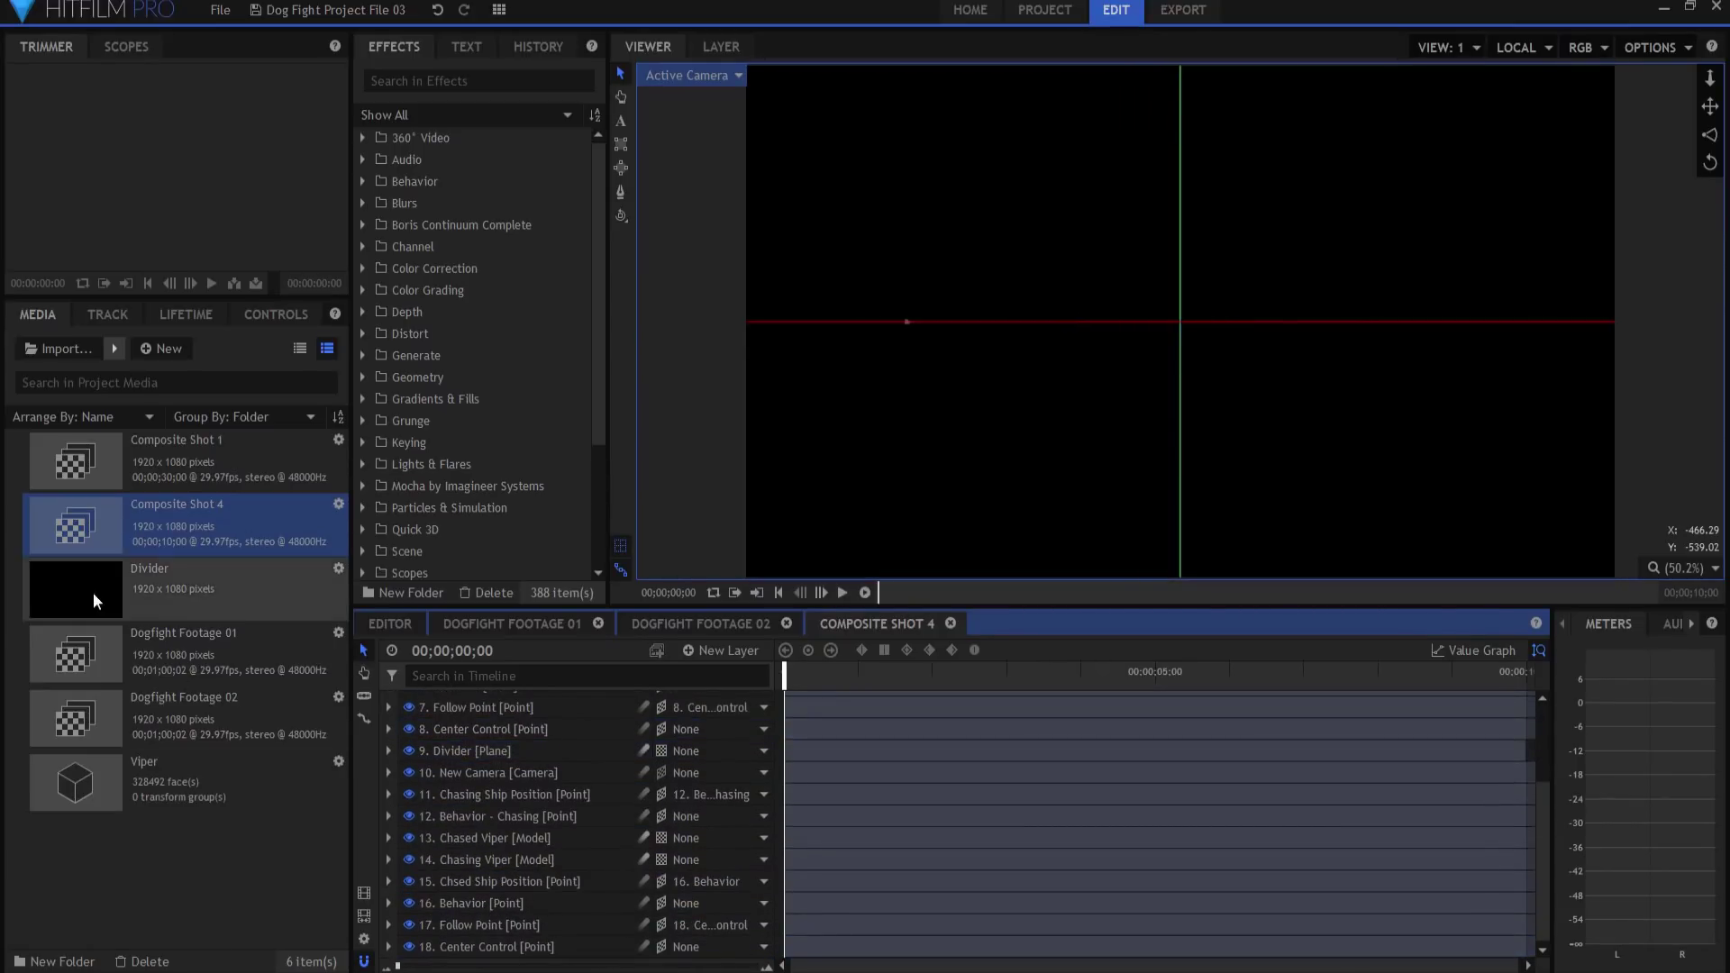
pyautogui.click(472, 772)
pyautogui.moveTo(466, 776); pyautogui.dragTo(459, 711)
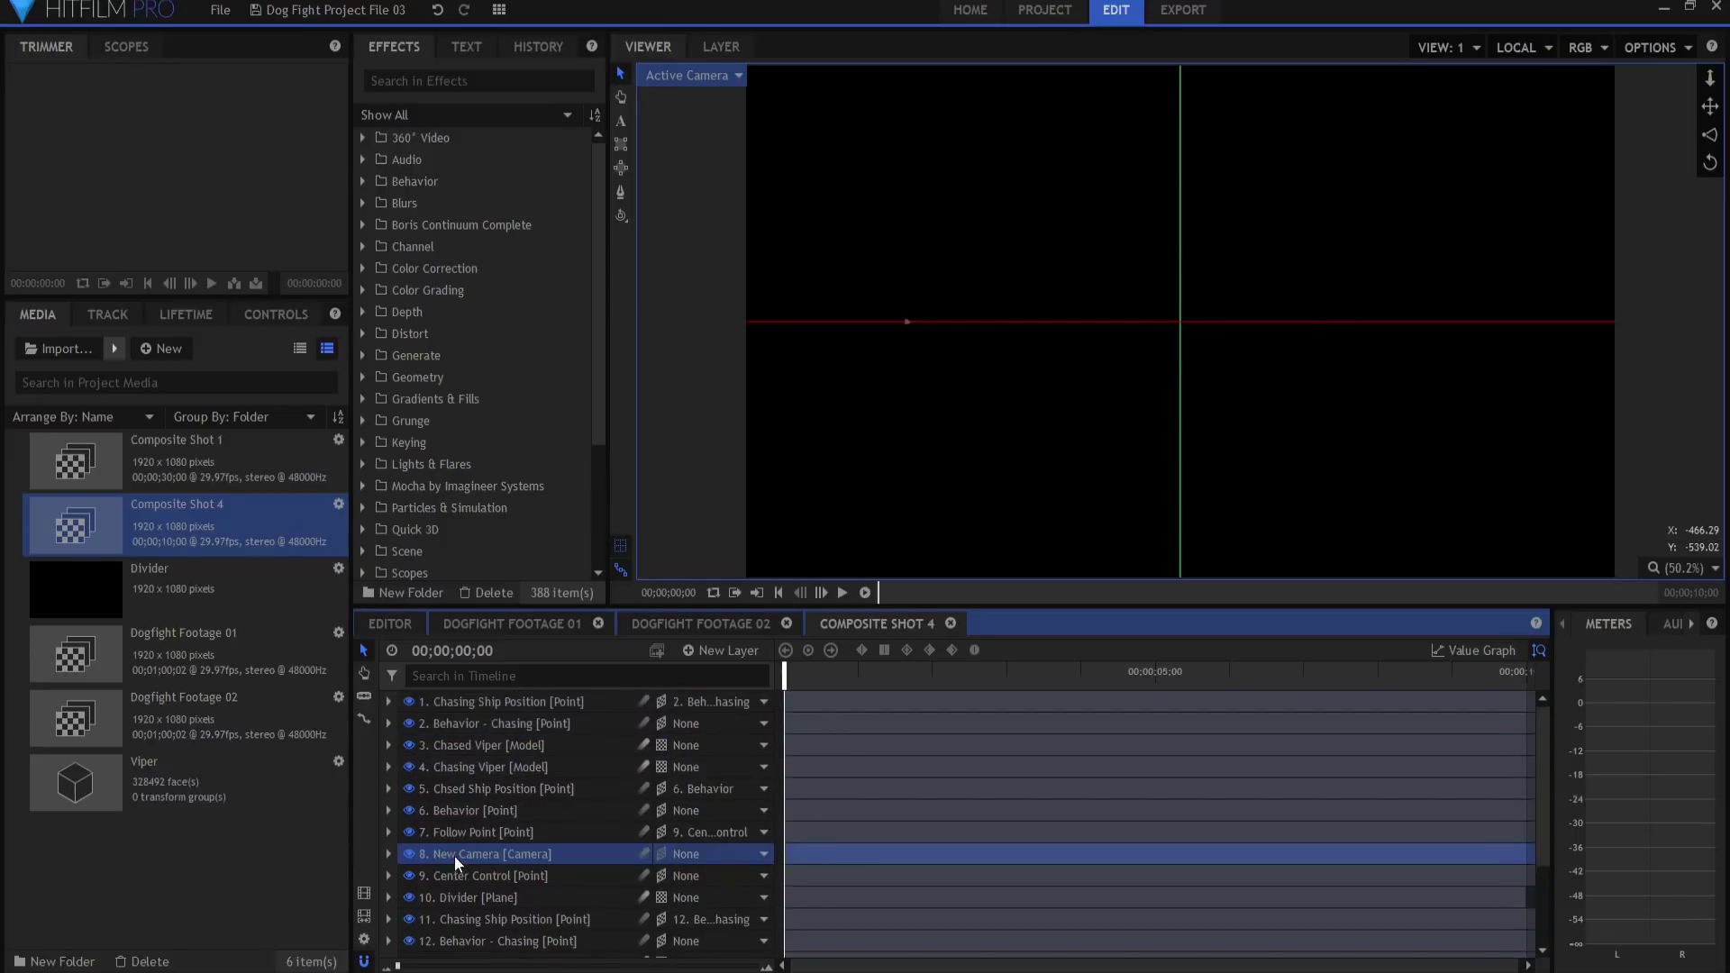
# - Trim the Divider plane back to the start of the timeline and hide the layer
pyautogui.scroll(-3, 461, 819)
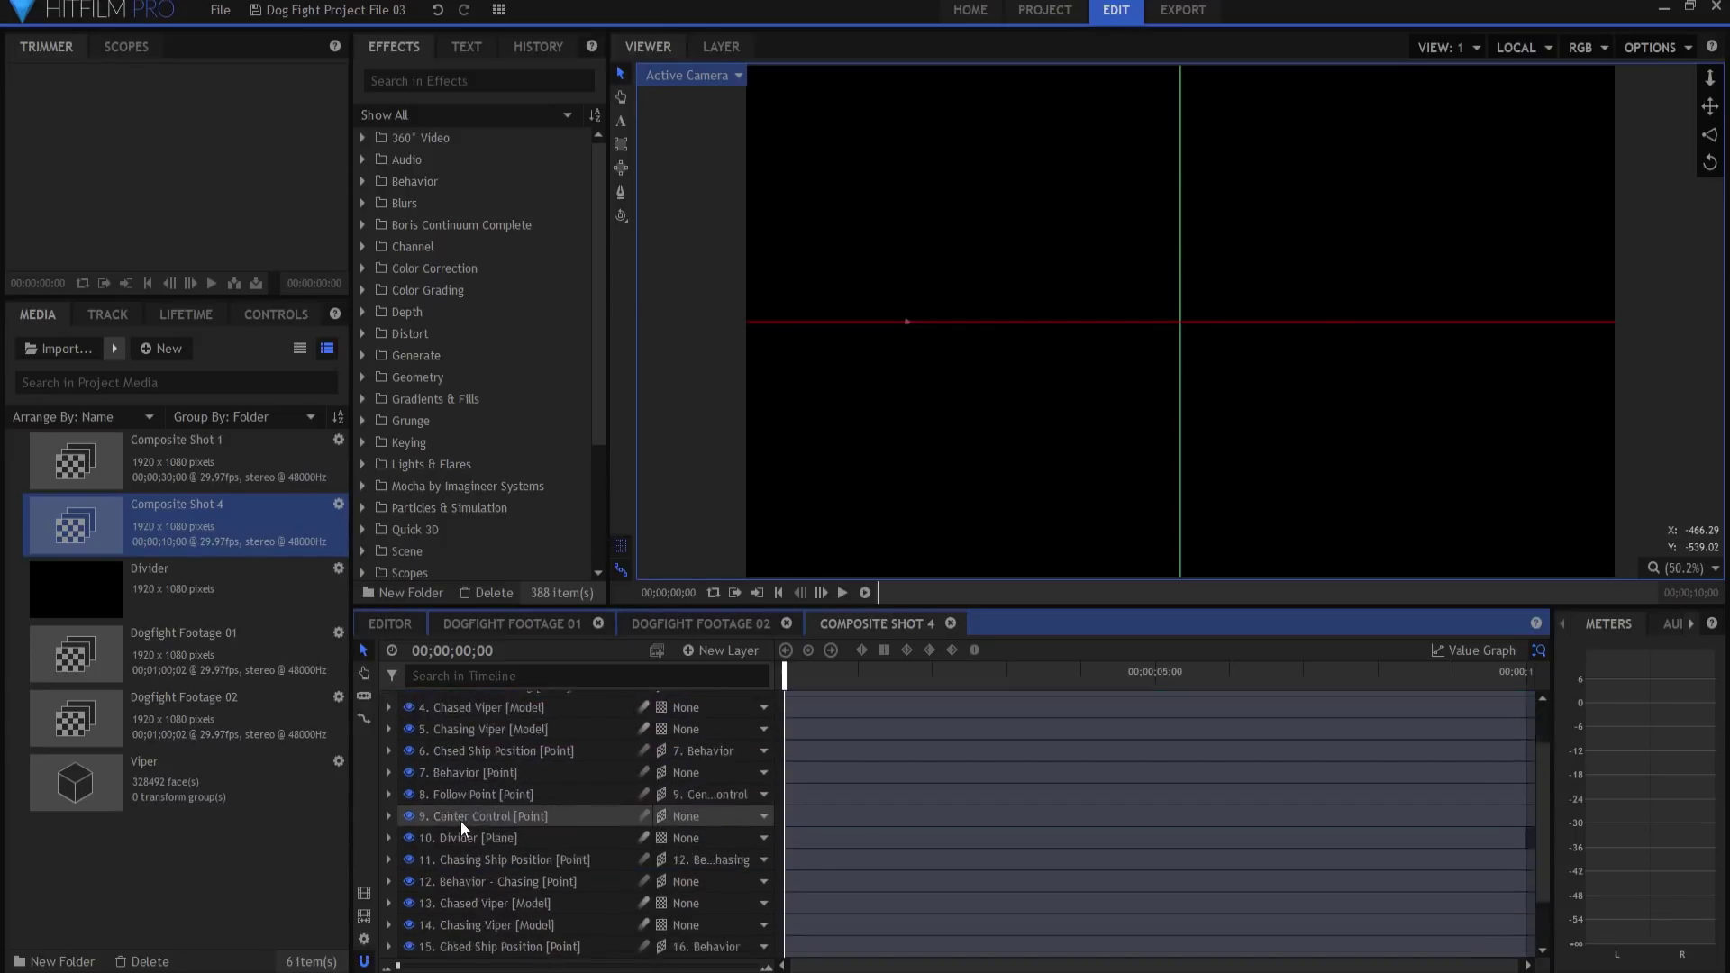
pyautogui.click(461, 777)
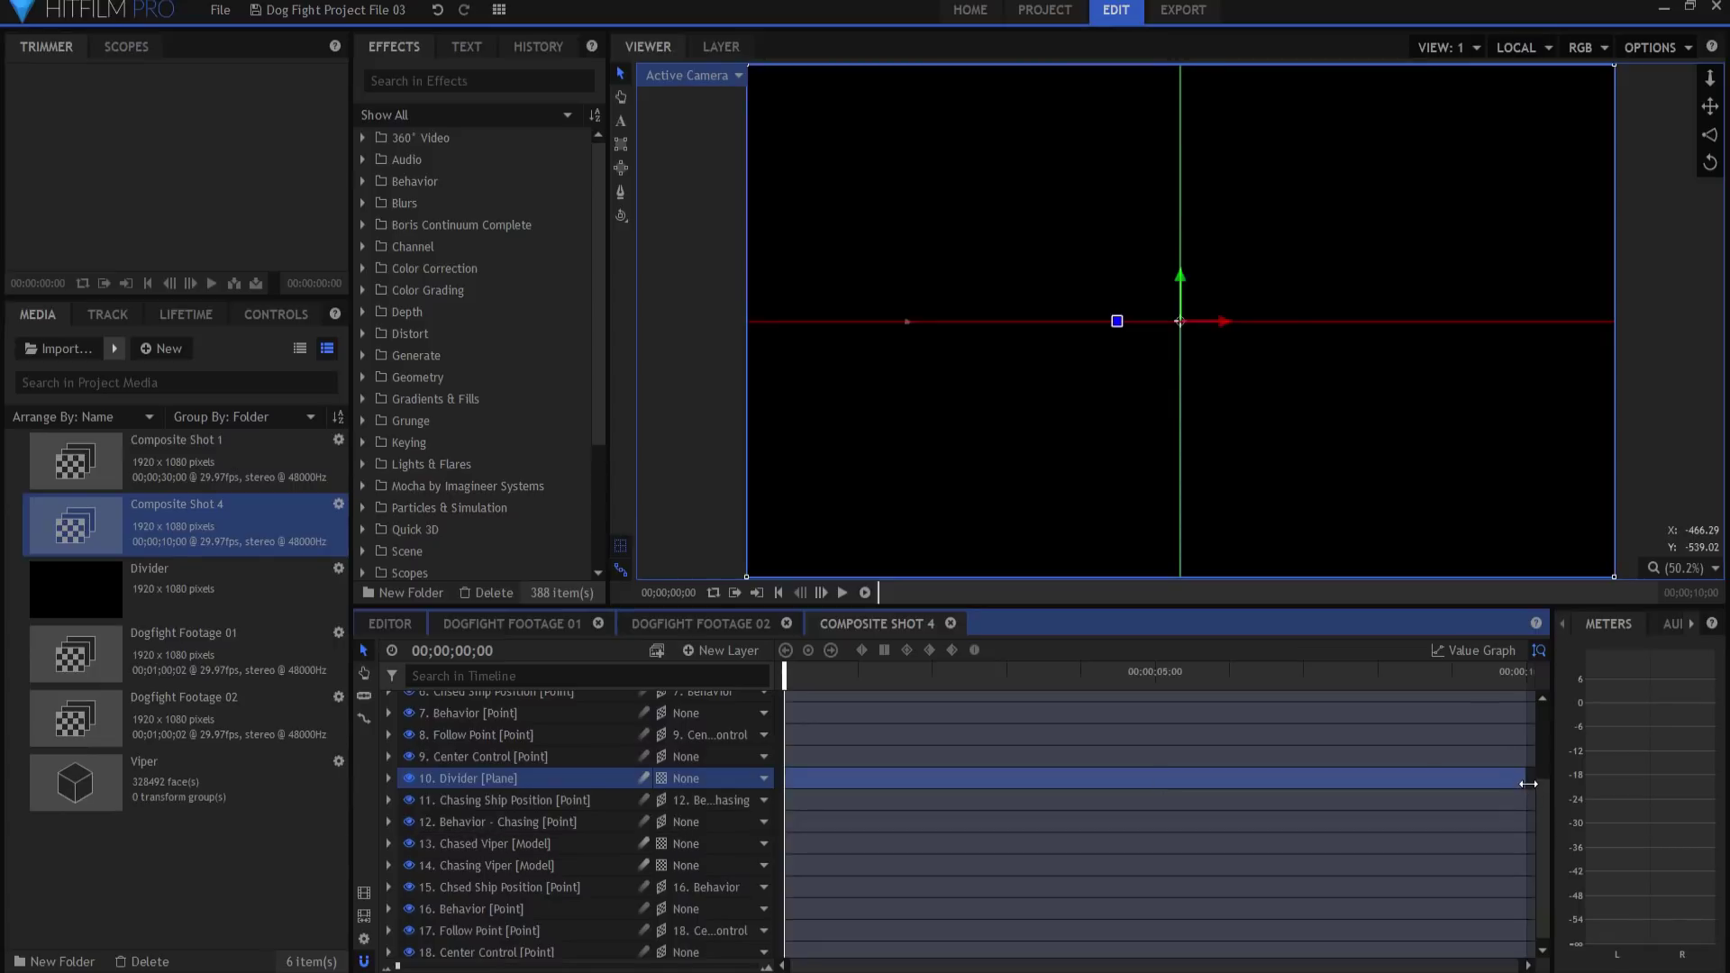
pyautogui.moveTo(1524, 783); pyautogui.dragTo(786, 783)
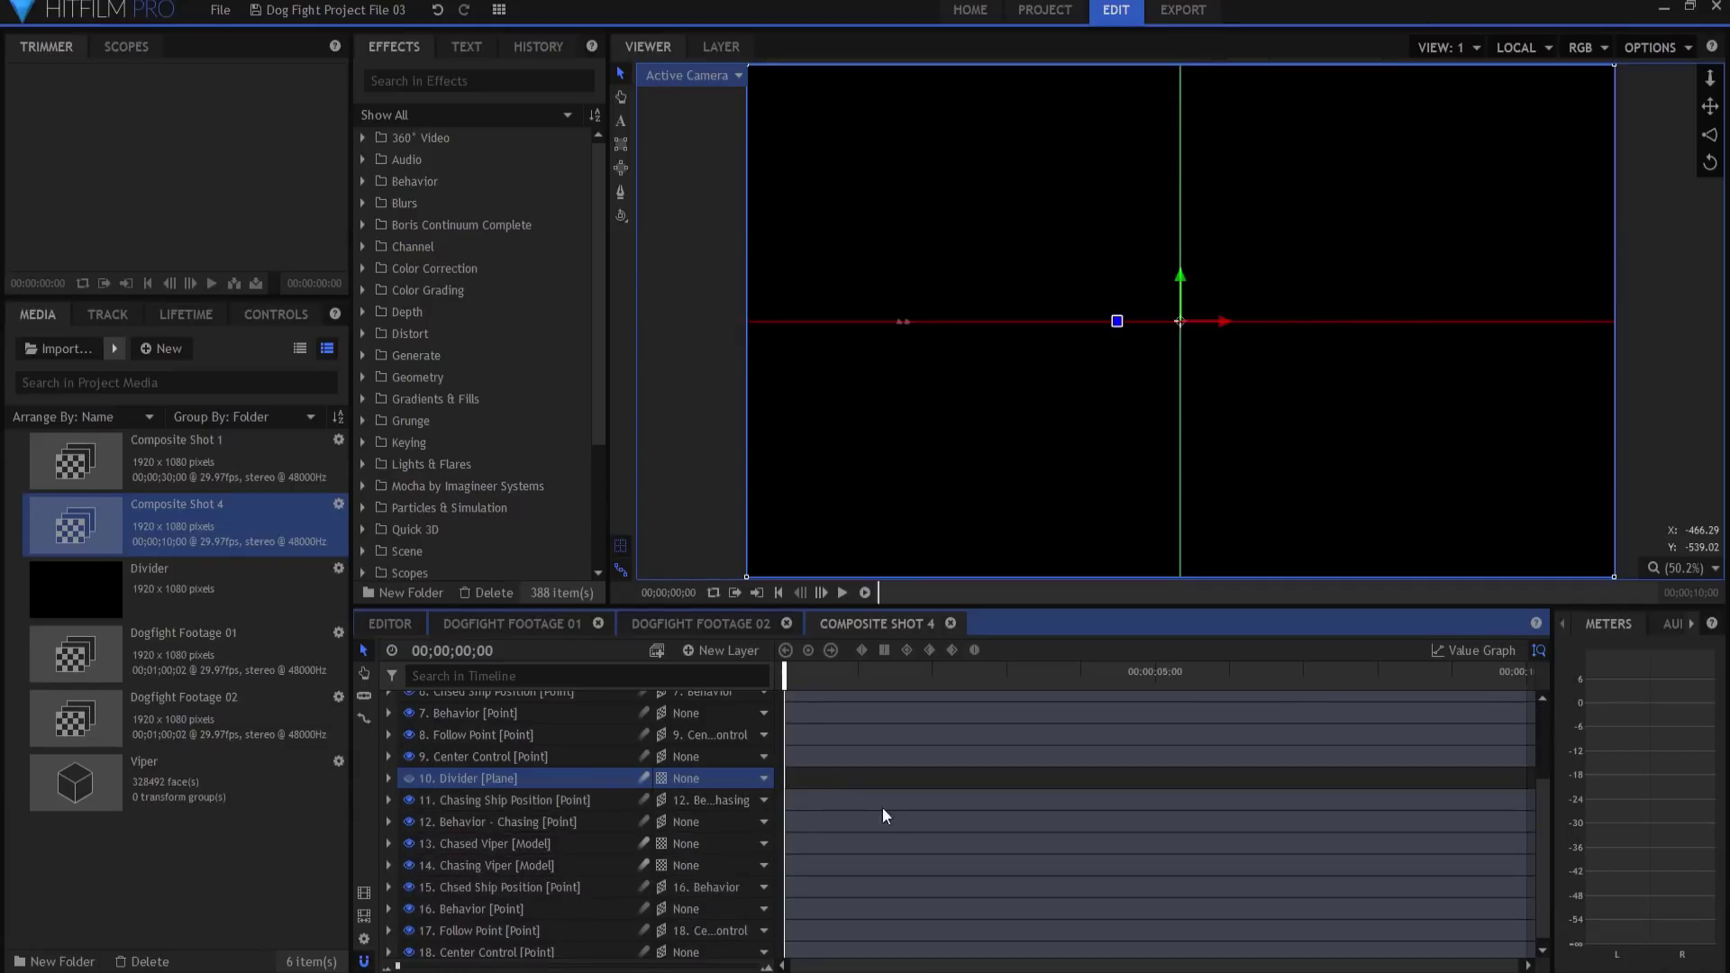
pyautogui.scroll(3, 1124, 814)
pyautogui.scroll(-3, 1125, 814)
pyautogui.scroll(3, 1124, 814)
pyautogui.scroll(-3, 1100, 818)
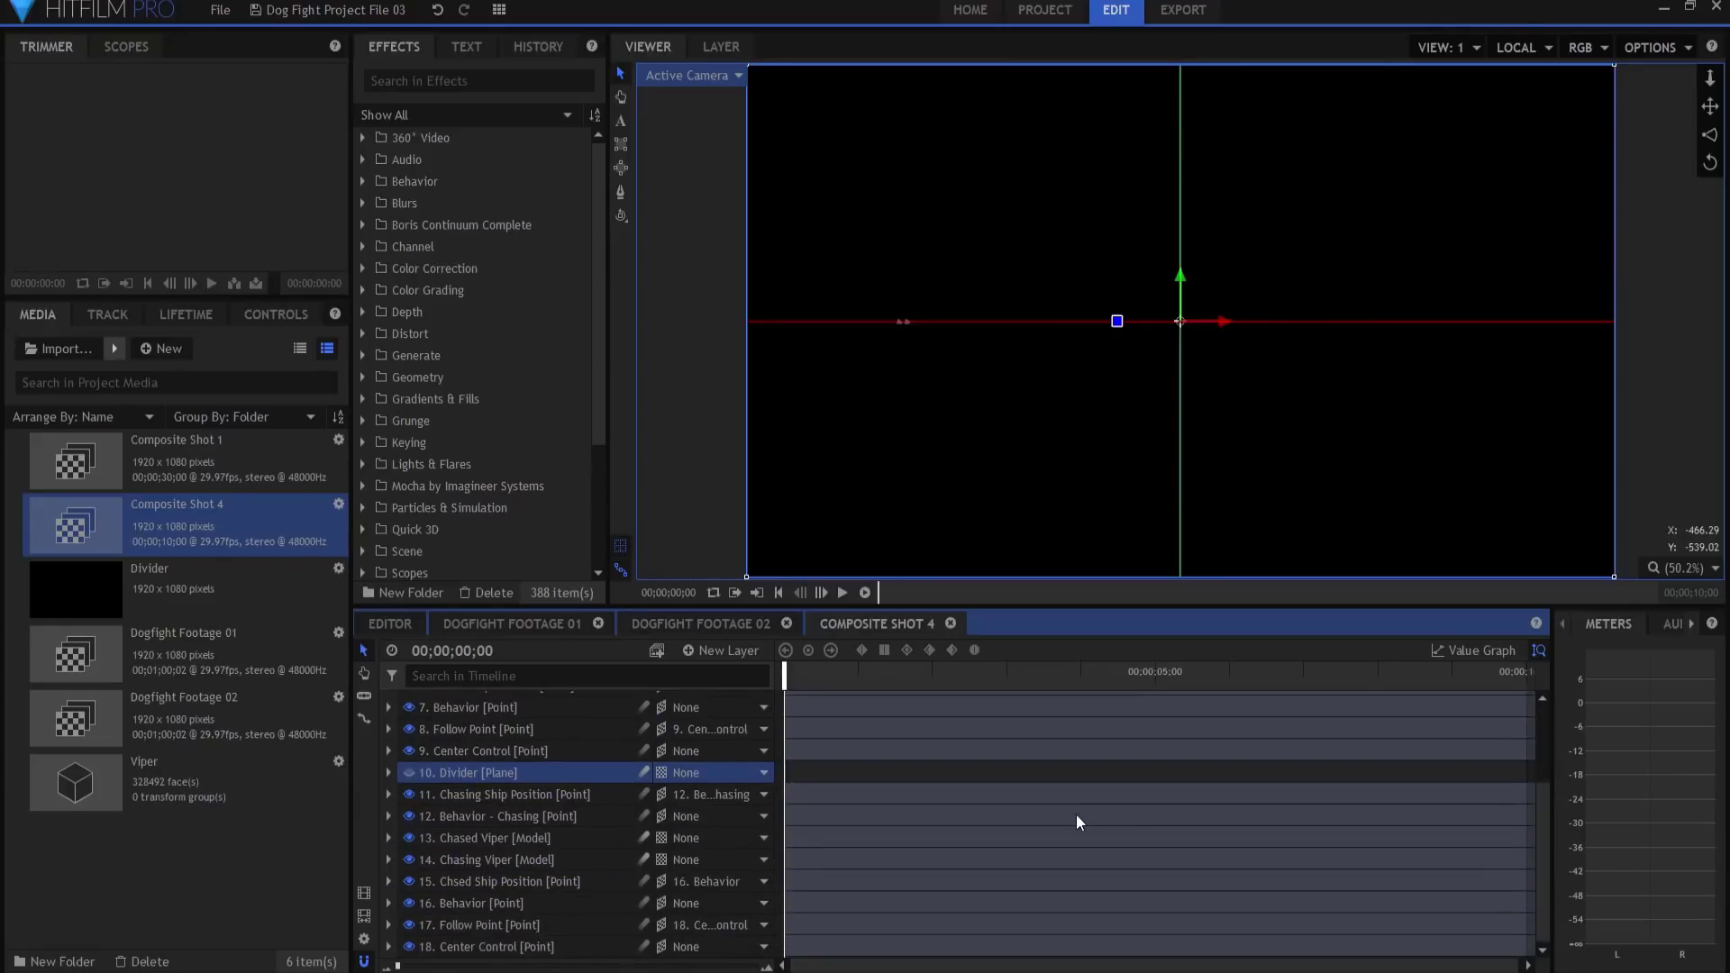
# - Duplicate the Divider plane and move the copy to the very bottom of the layer stack
pyautogui.rightClick(445, 771)
pyautogui.click(496, 488)
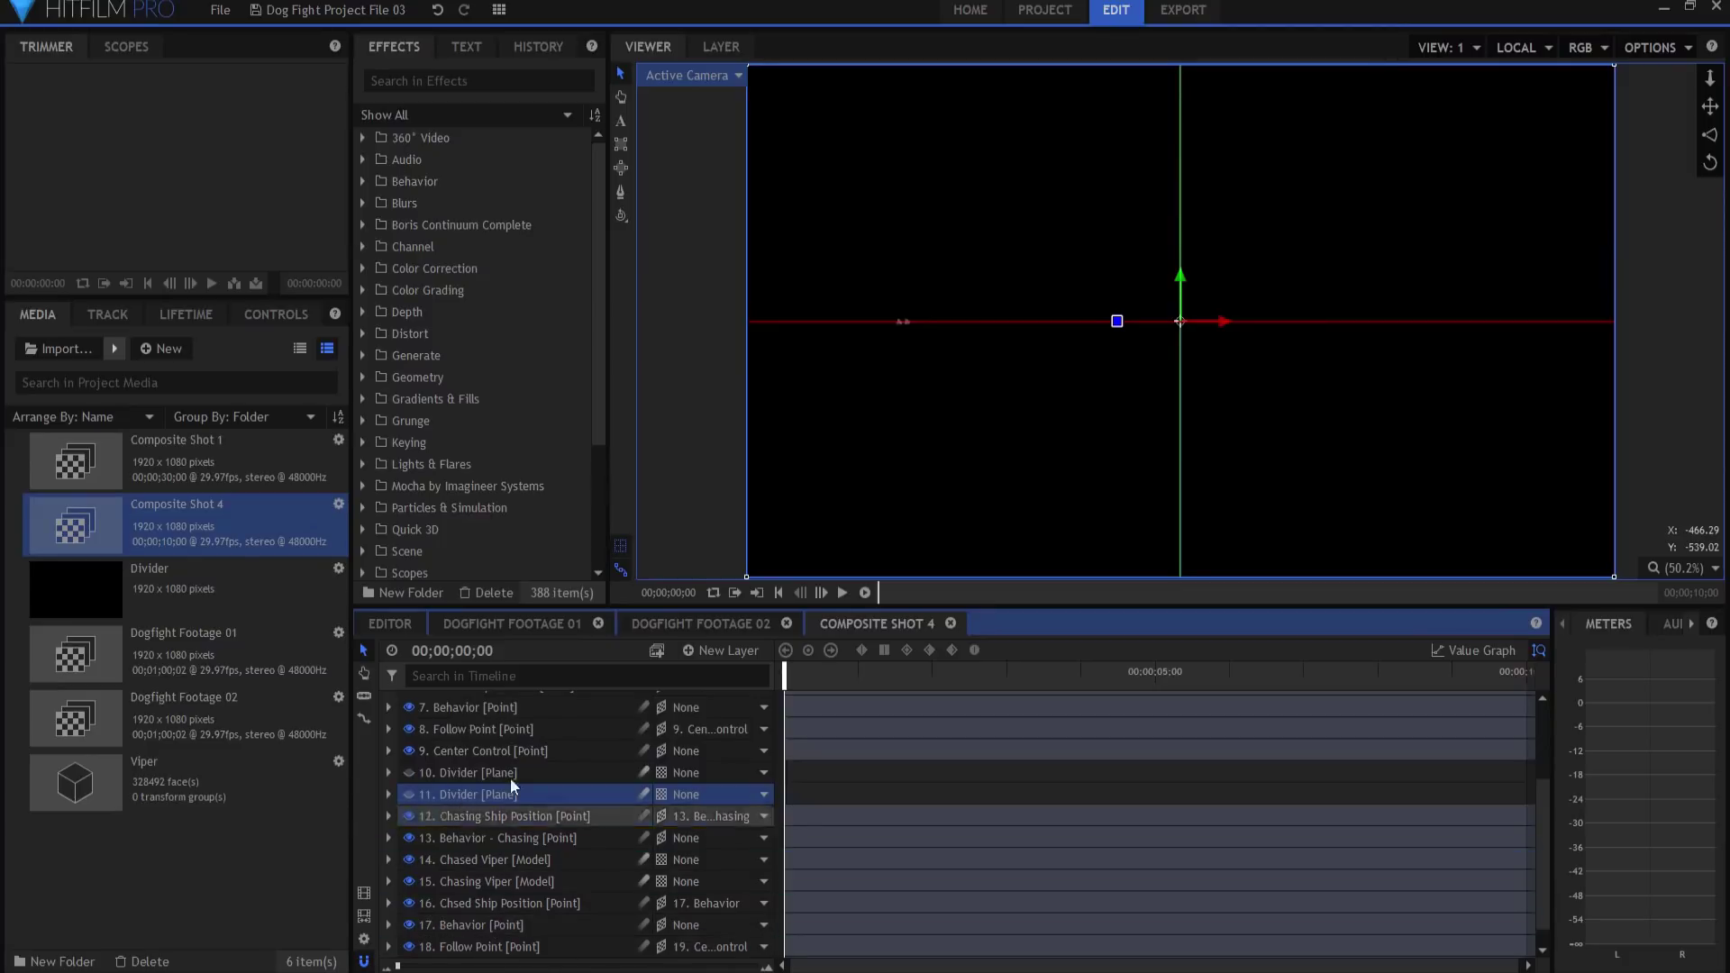
pyautogui.moveTo(478, 795); pyautogui.dragTo(505, 957)
pyautogui.scroll(-1, 518, 838)
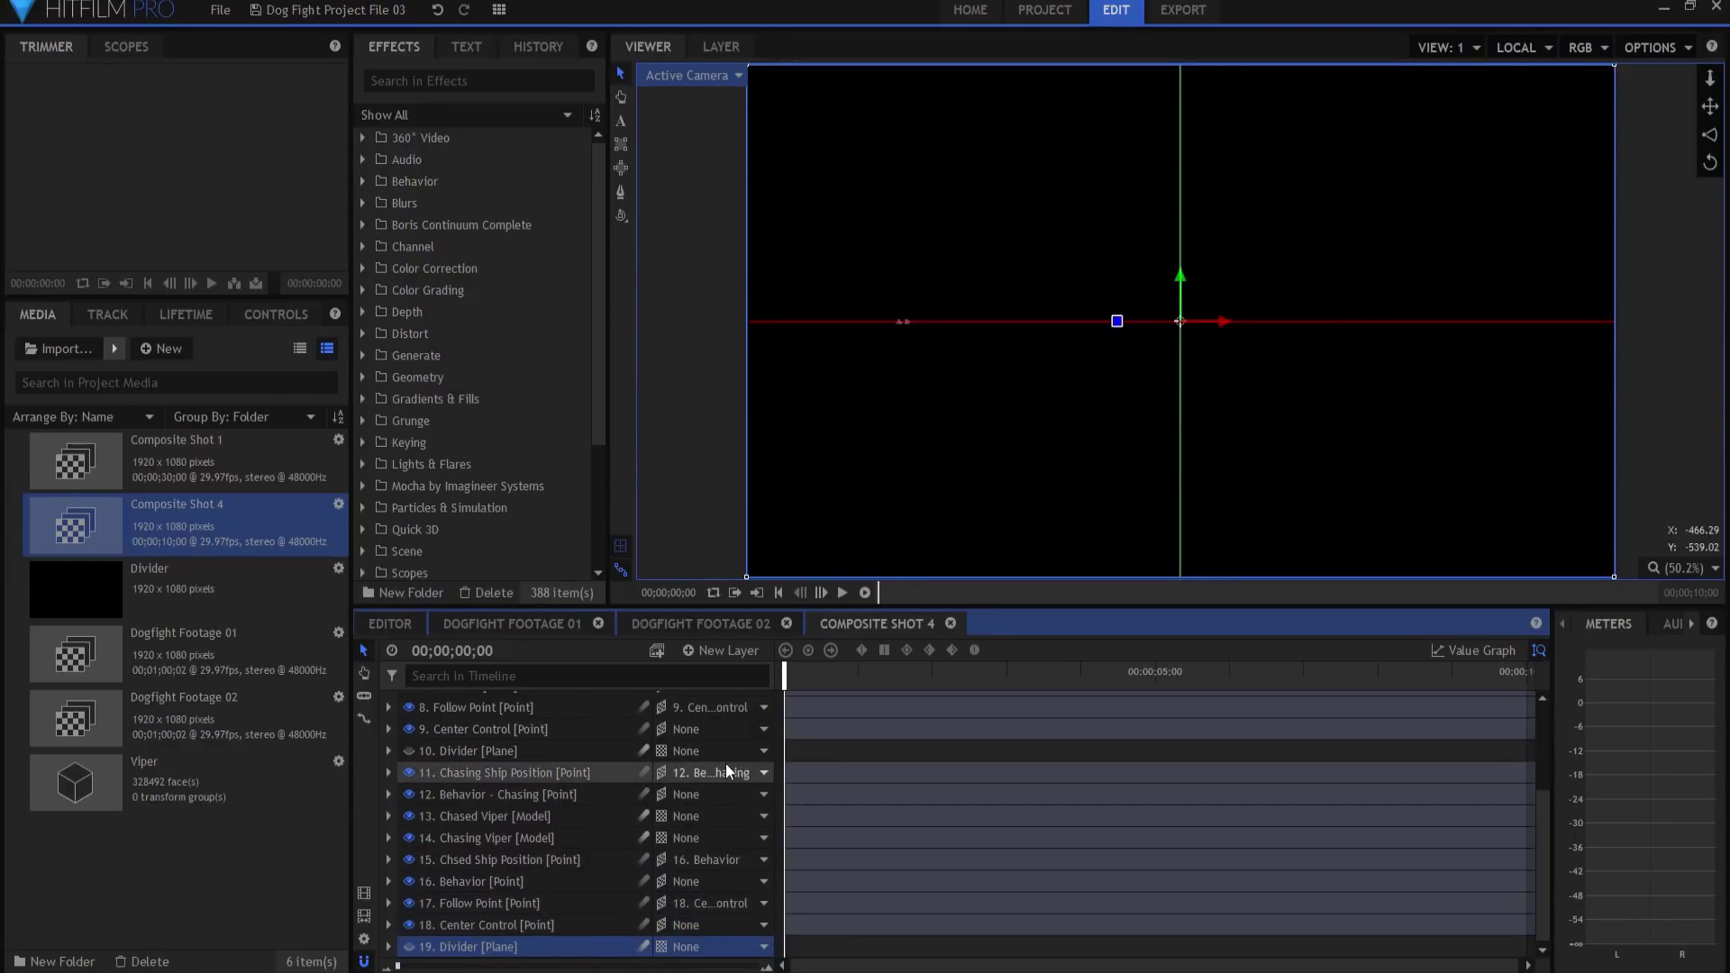
# - Preview the shot, then slide the eight layers between New Camera and the first Divider earlier in time
pyautogui.scroll(3, 726, 764)
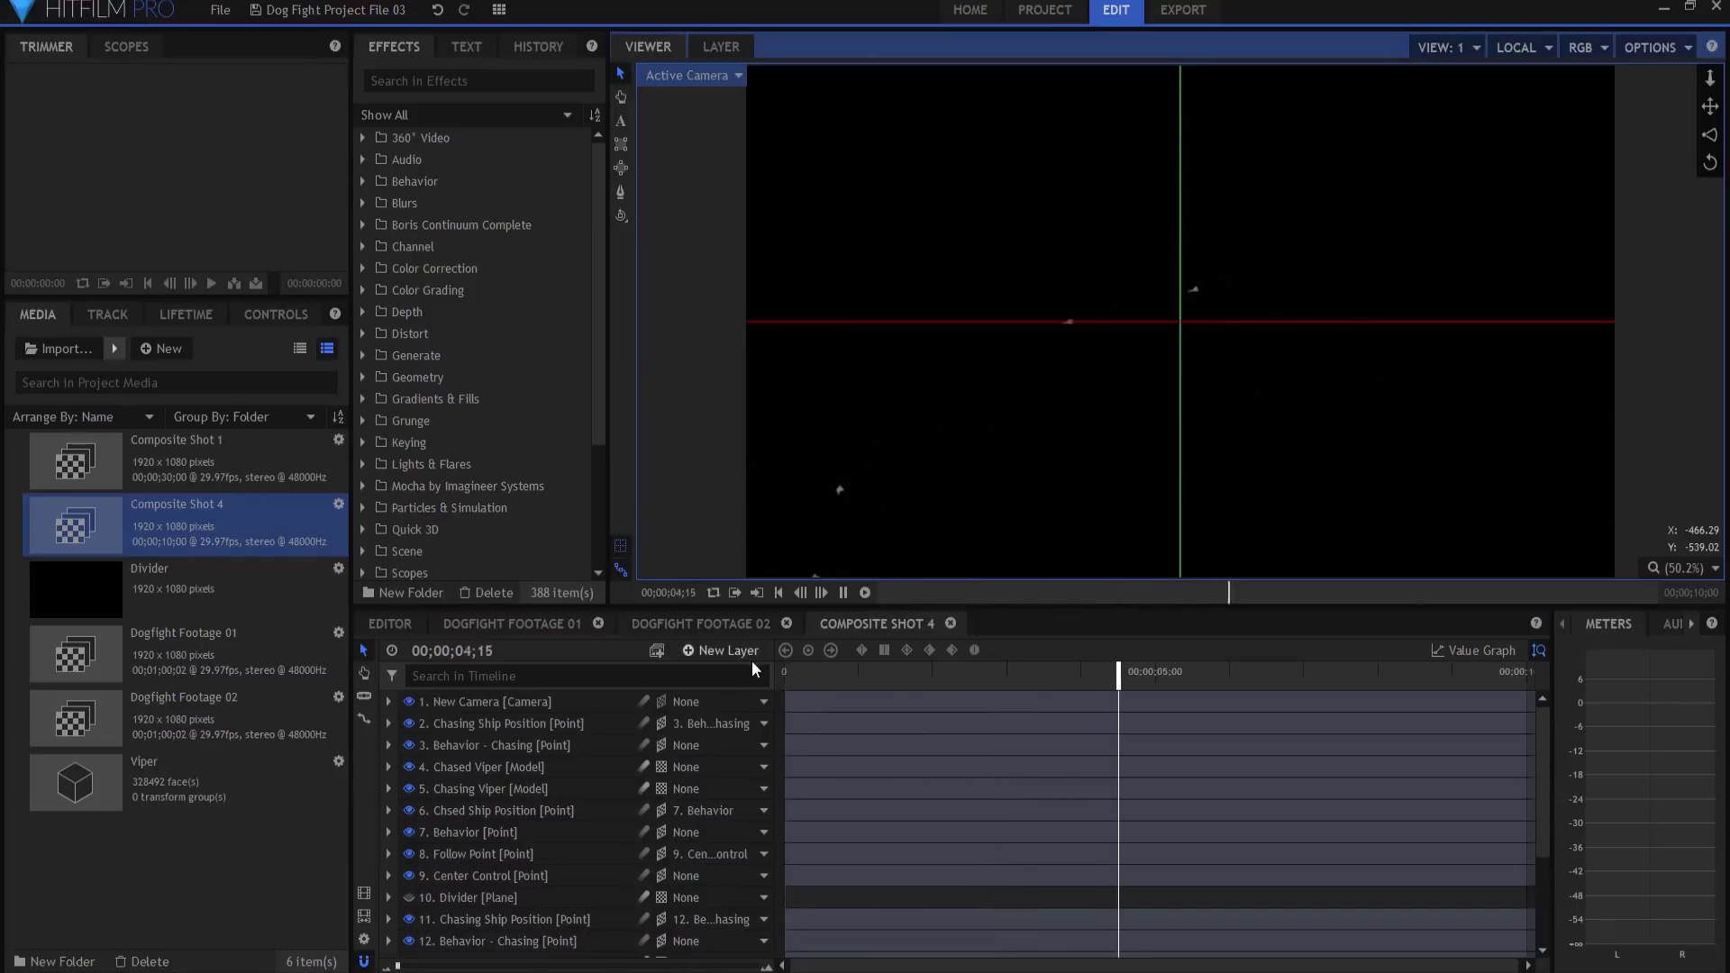
pyautogui.click(844, 592)
pyautogui.click(495, 724)
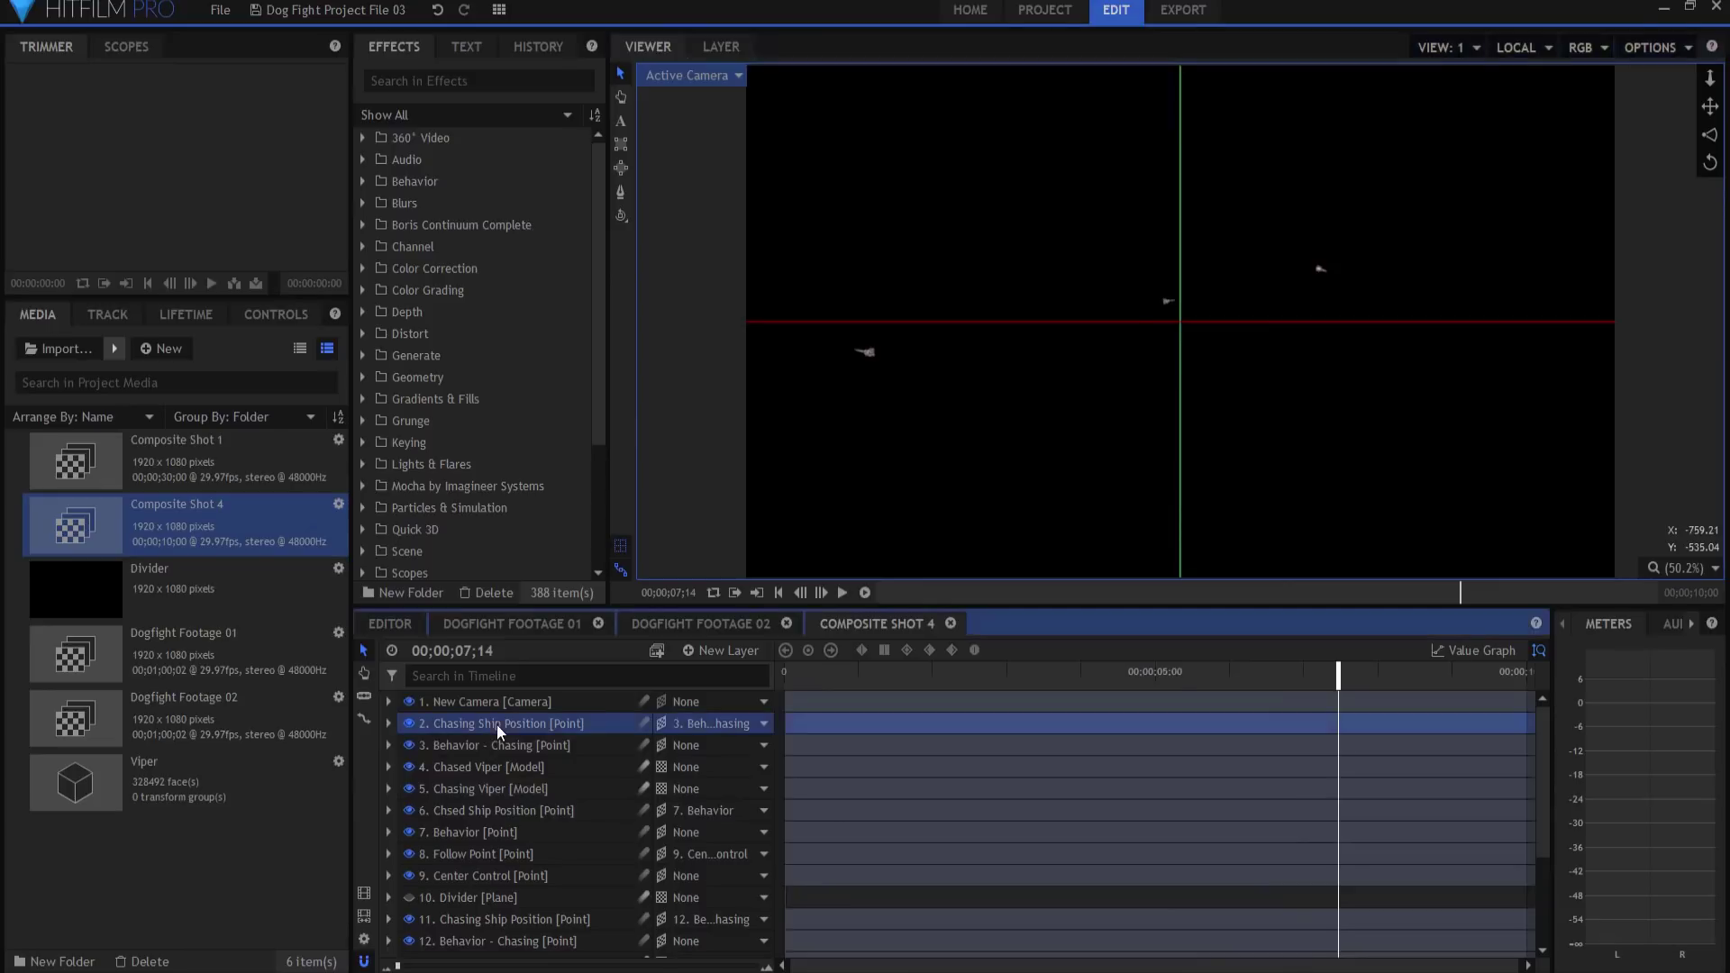
pyautogui.keyDown('shift'); pyautogui.click(506, 868); pyautogui.keyUp('shift')
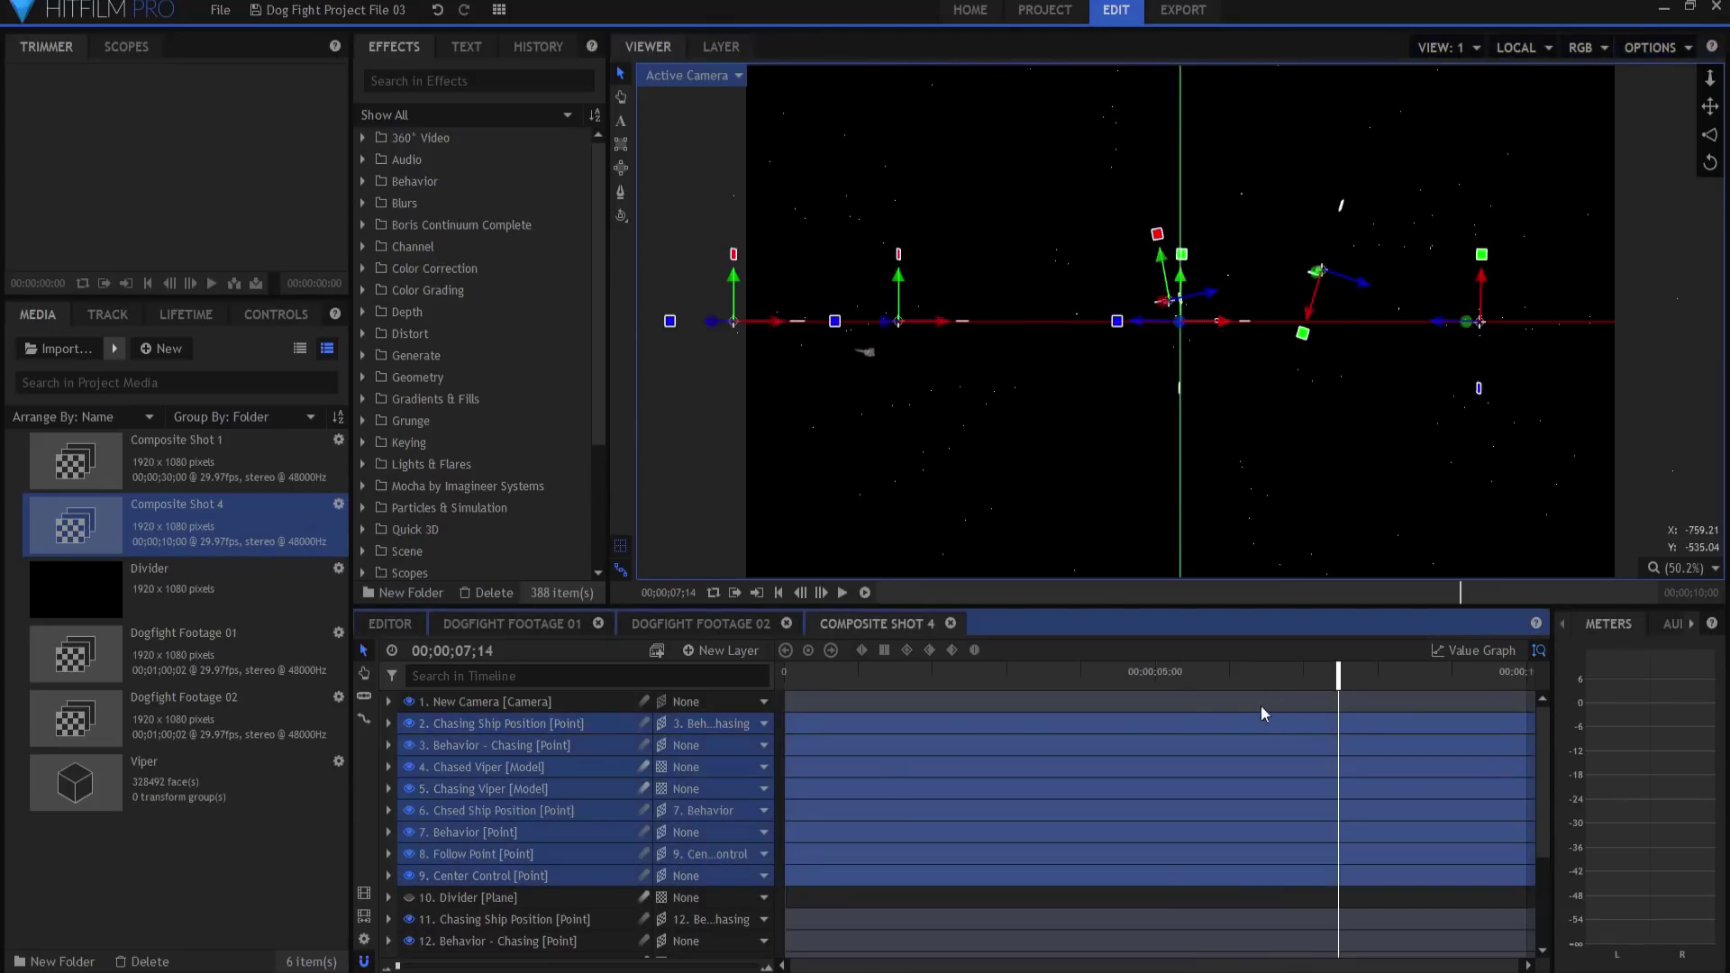
pyautogui.moveTo(1257, 723); pyautogui.dragTo(573, 740)
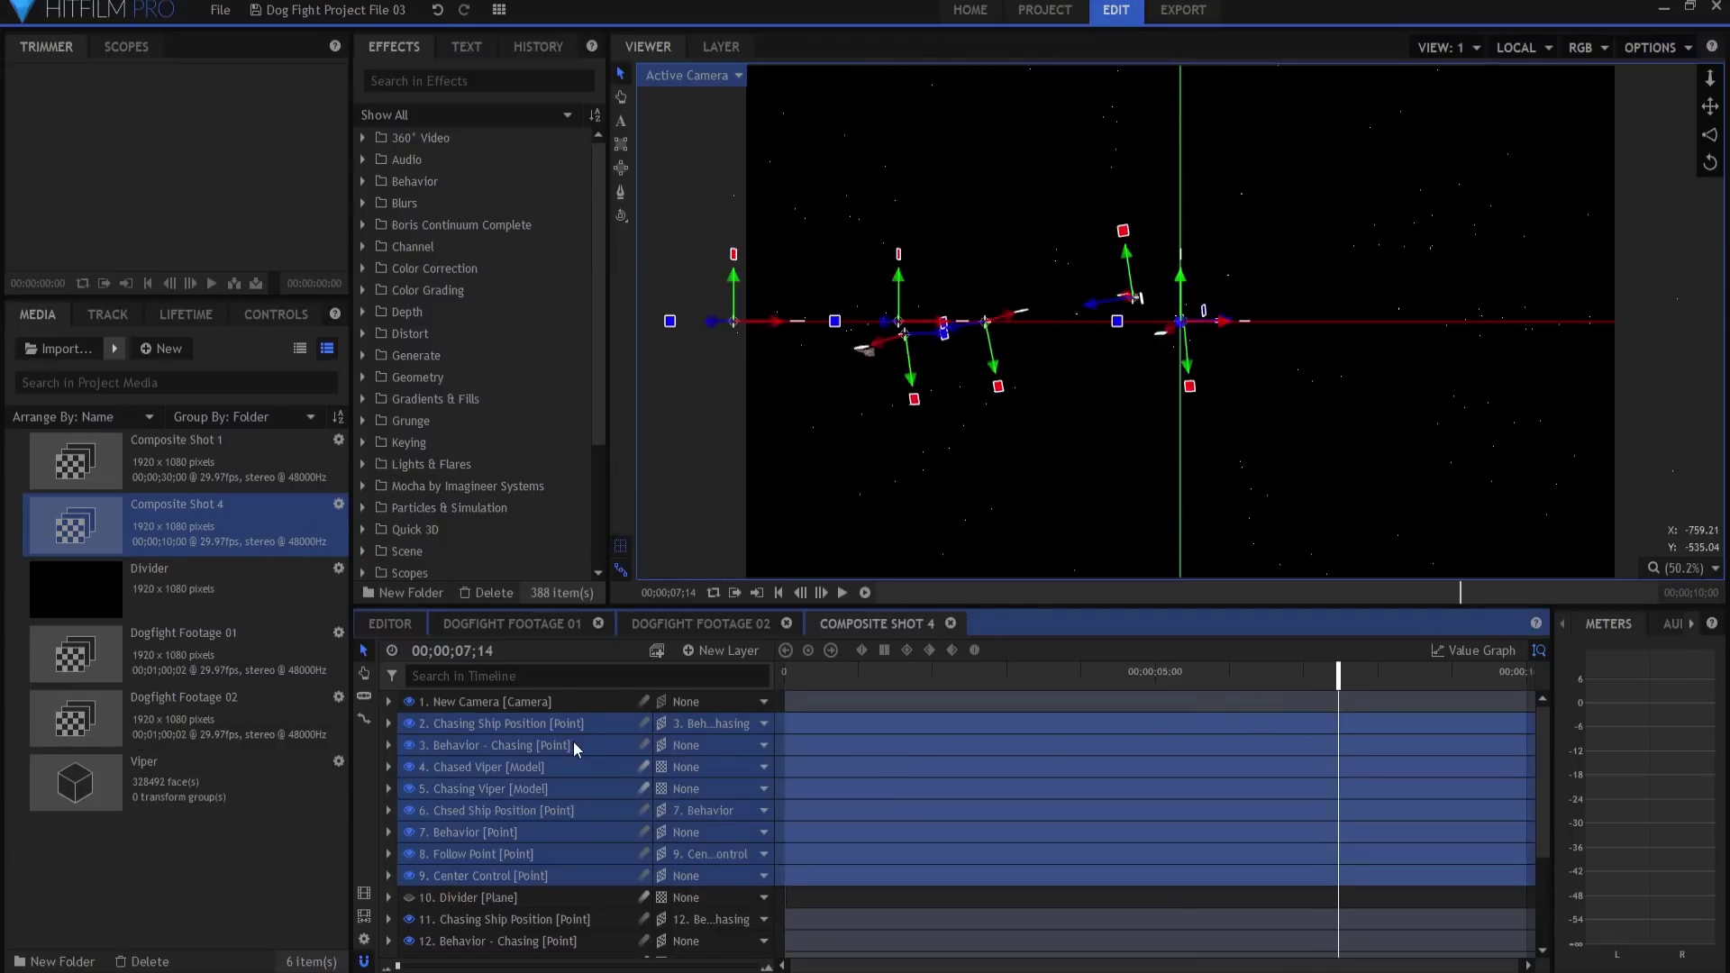
# - Play Composite Shot 4 from the beginning to check the combined flight of both Viper pairs
pyautogui.click(781, 593)
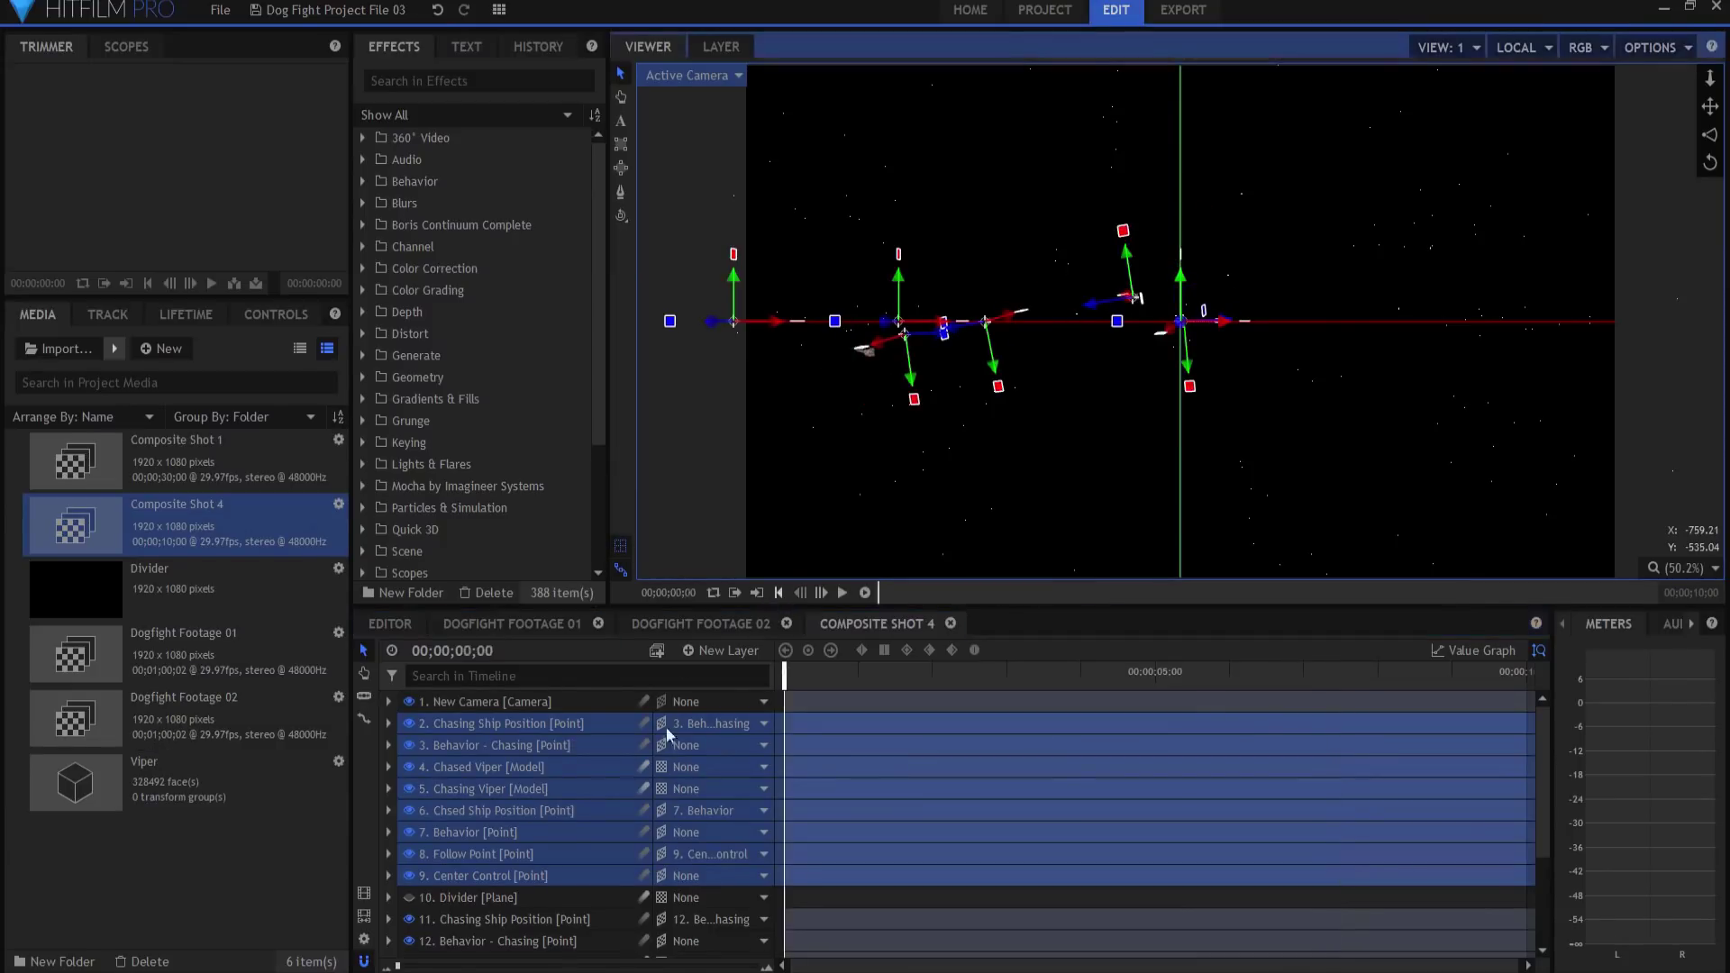
pyautogui.click(229, 869)
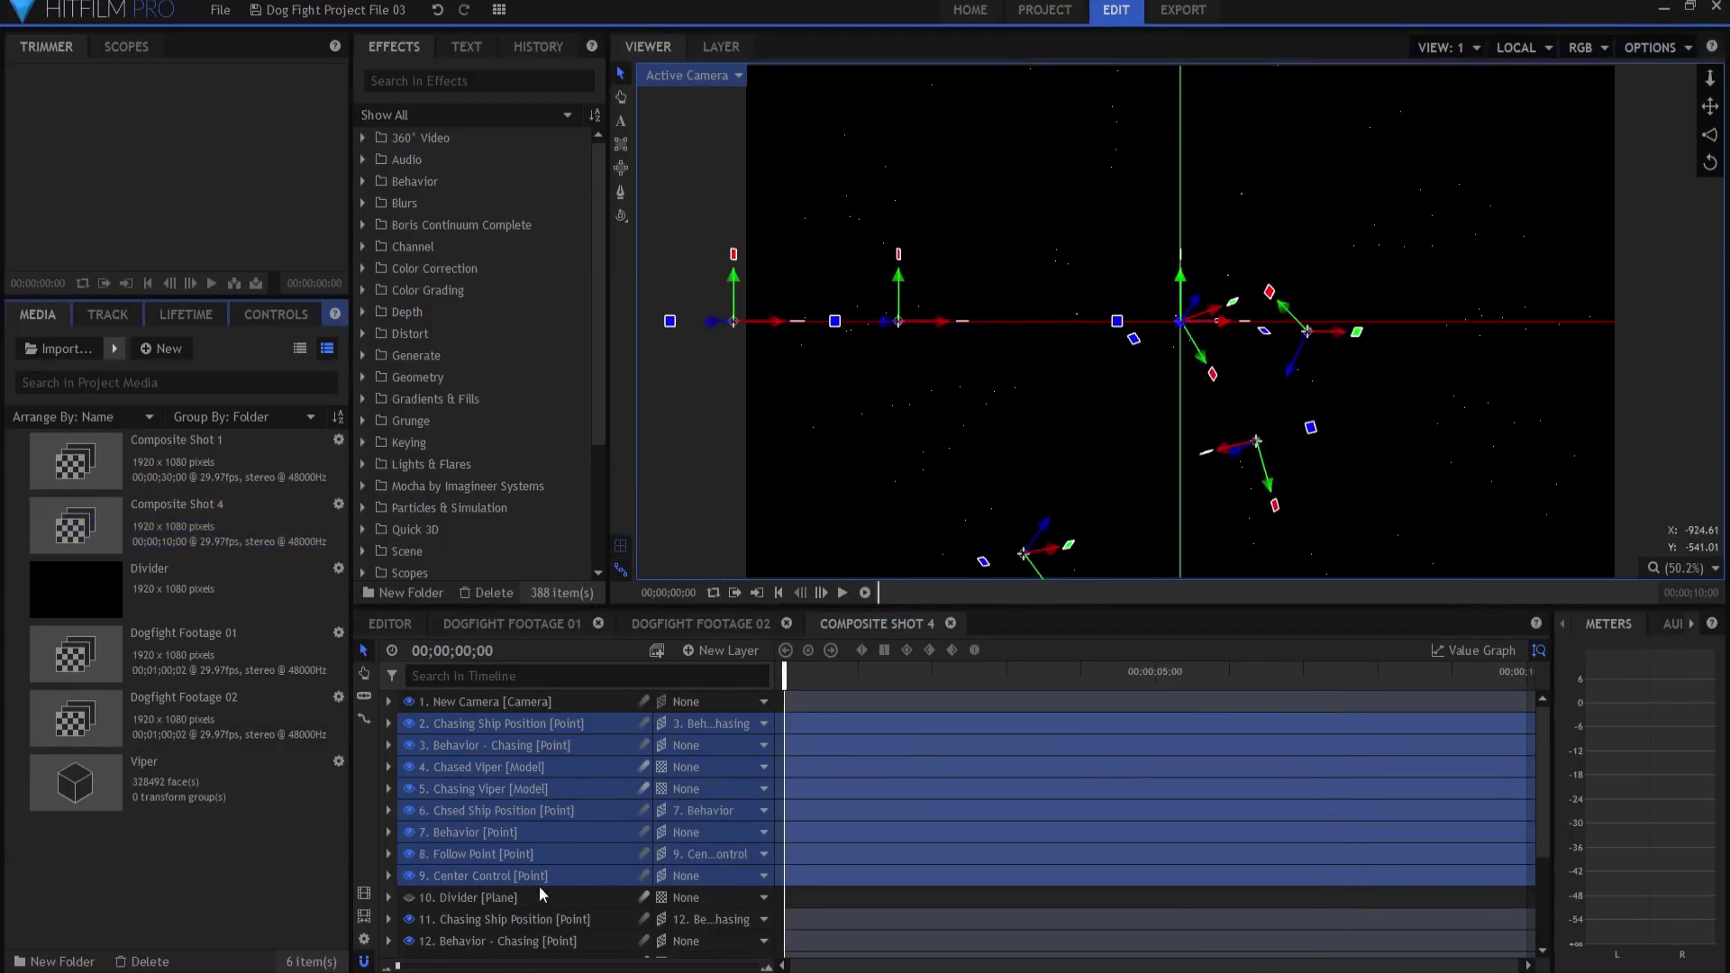
pyautogui.click(462, 704)
pyautogui.click(841, 593)
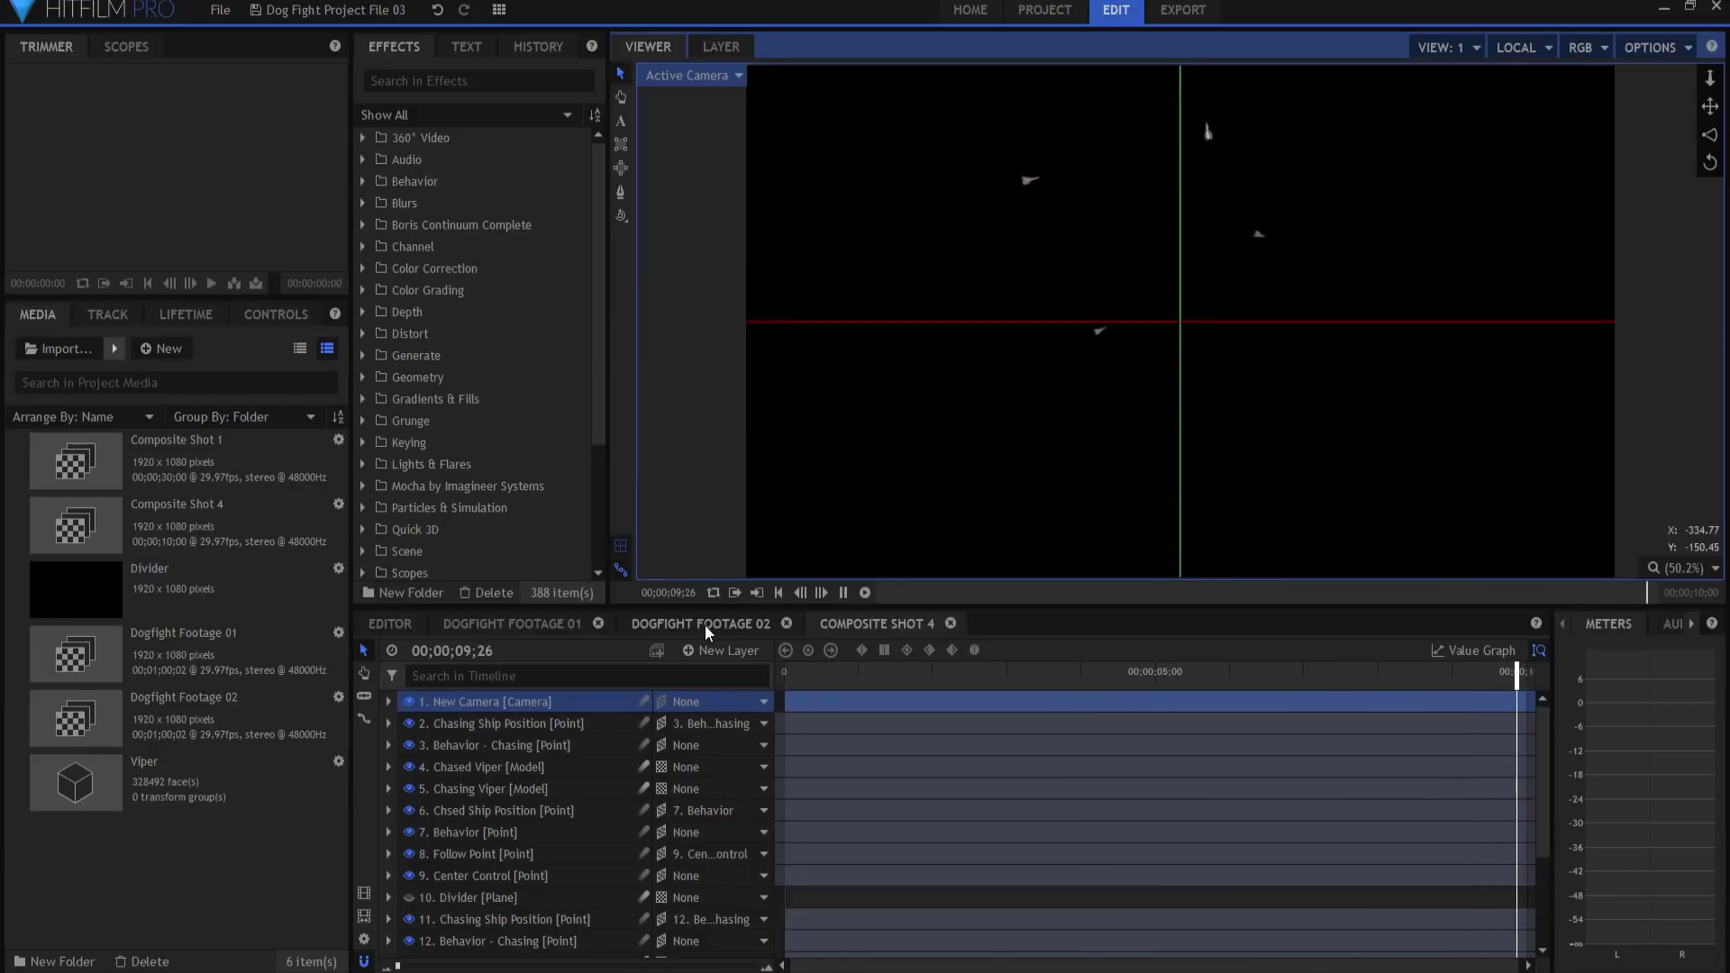
pyautogui.click(775, 593)
pyautogui.click(839, 592)
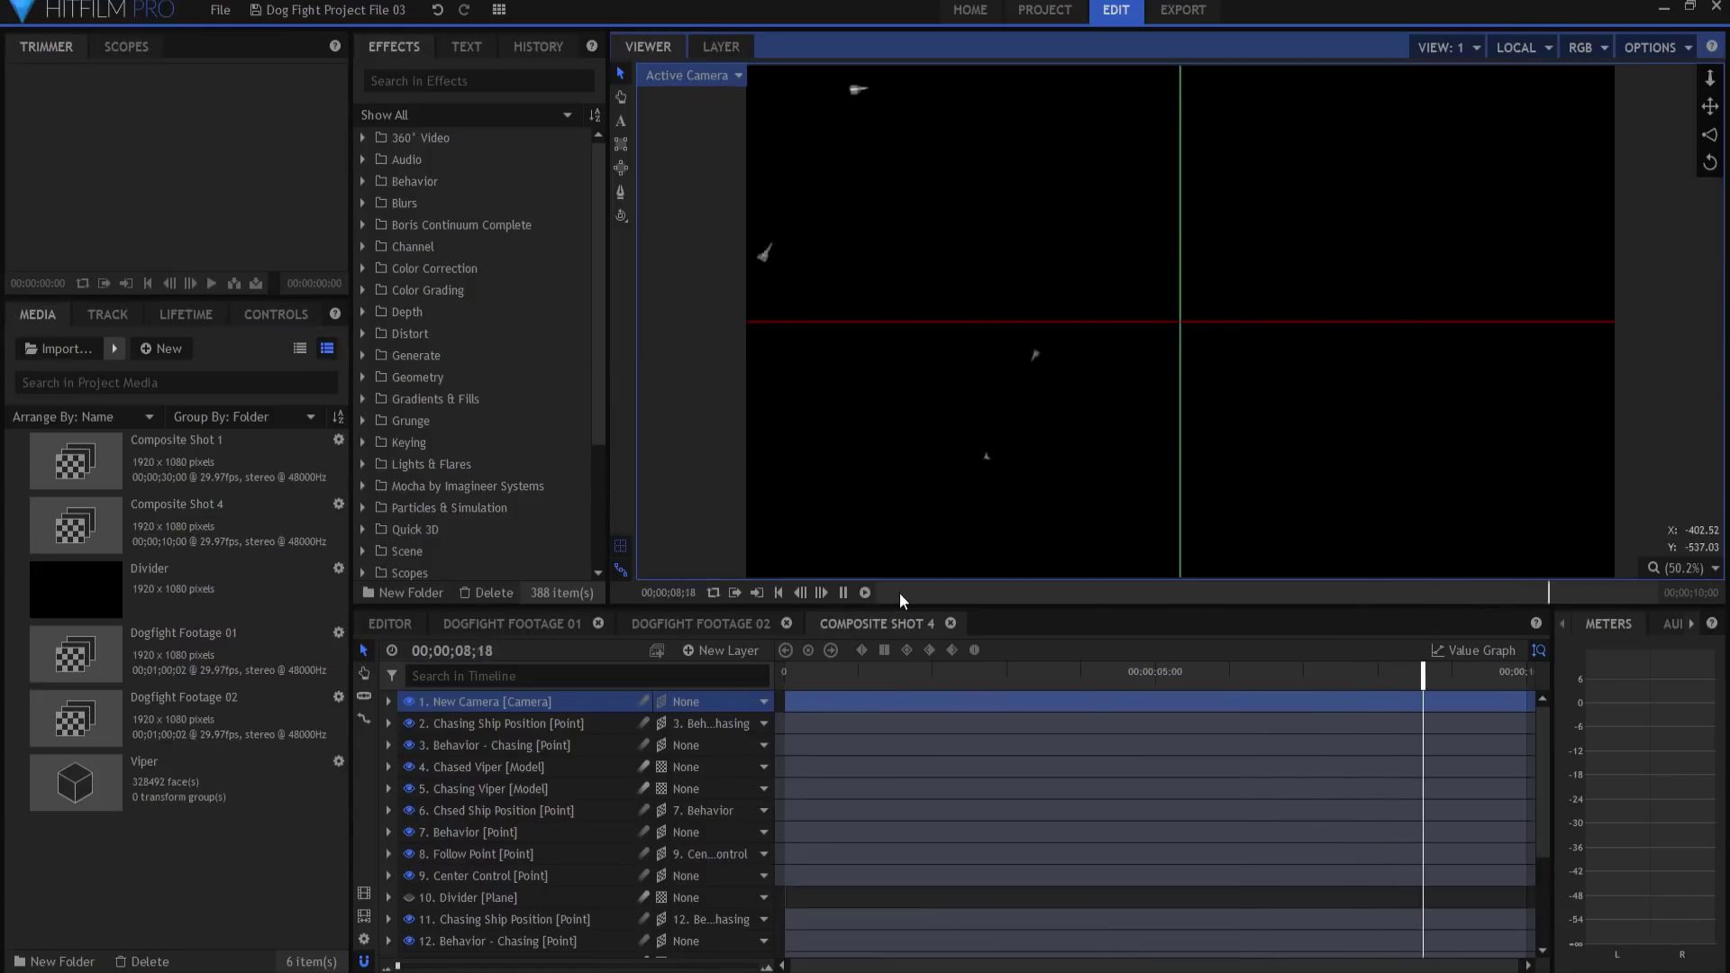
# - Add the Quick 3D Phaser preset above the other layers of Dogfight Footage 01, starting at 00;00;01;11
pyautogui.click(536, 620)
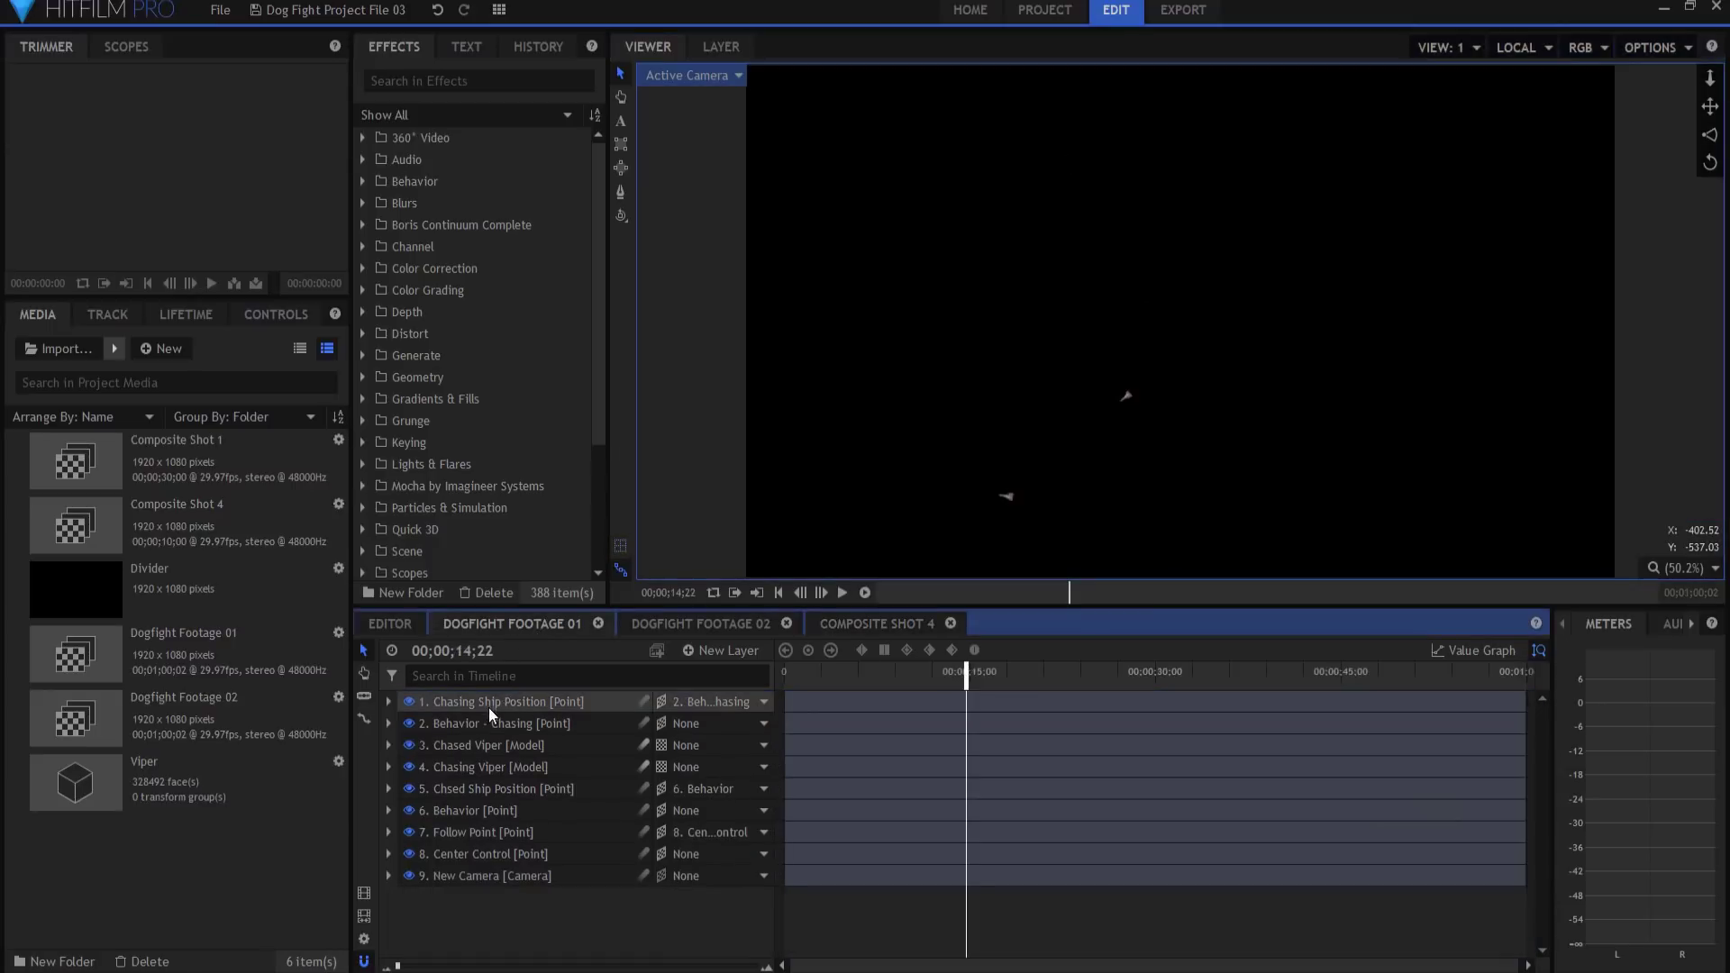
pyautogui.moveTo(967, 673); pyautogui.dragTo(987, 673)
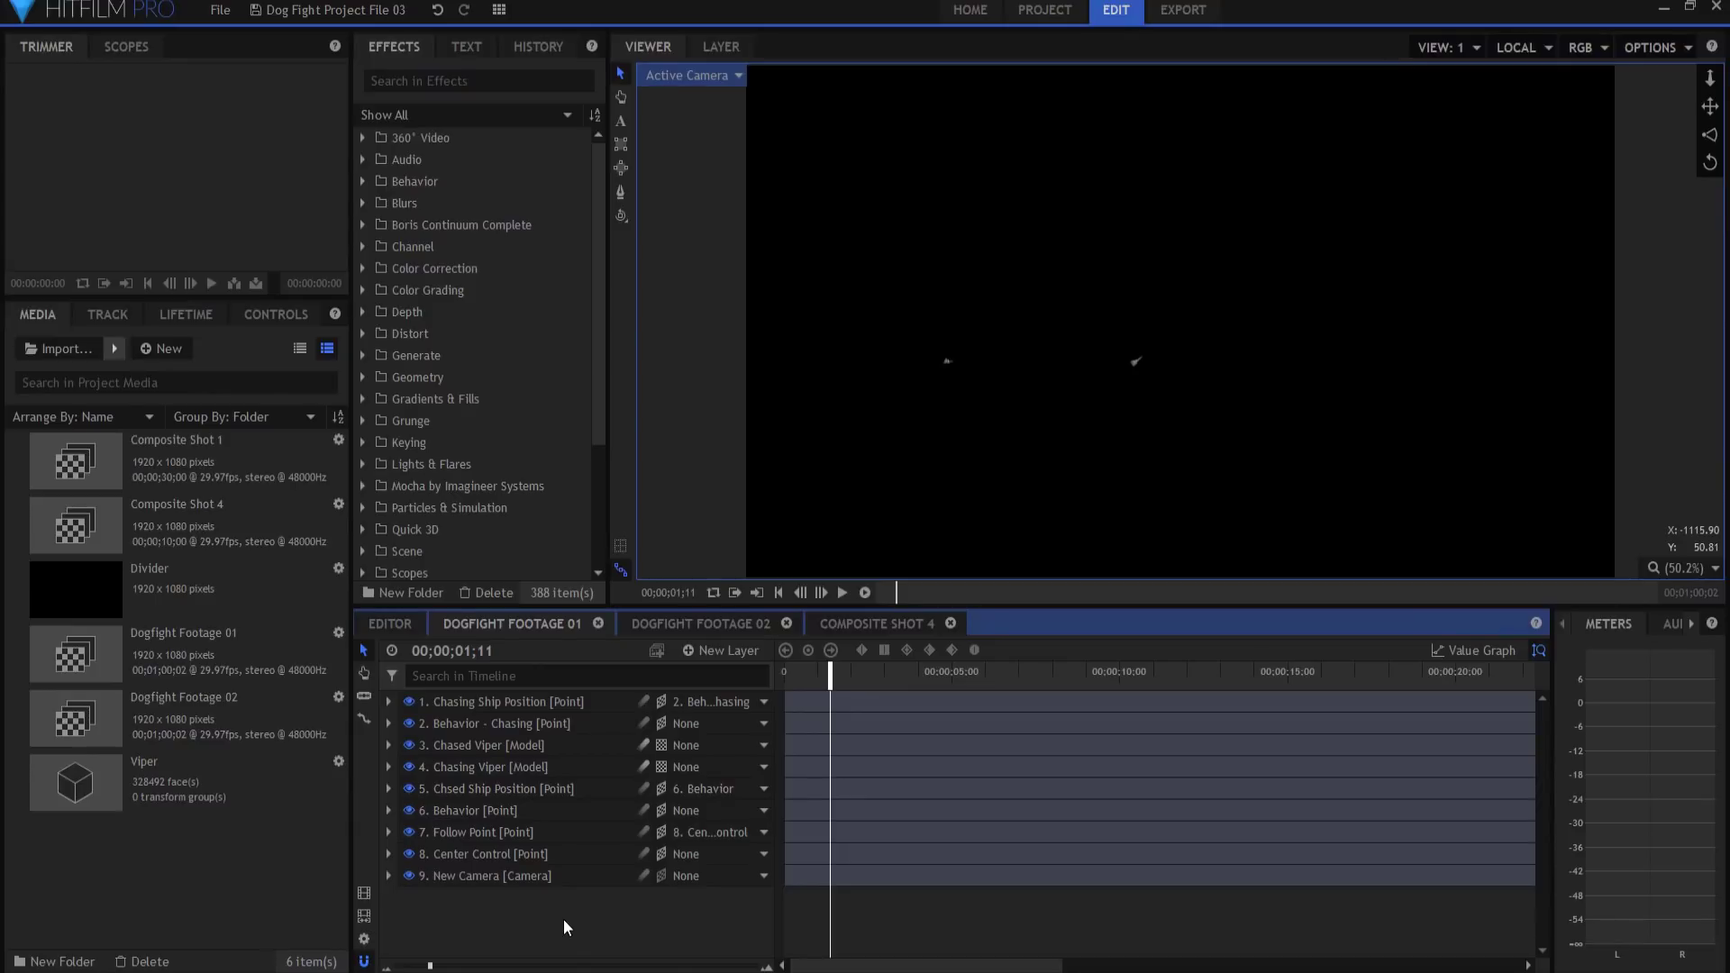
pyautogui.click(428, 81)
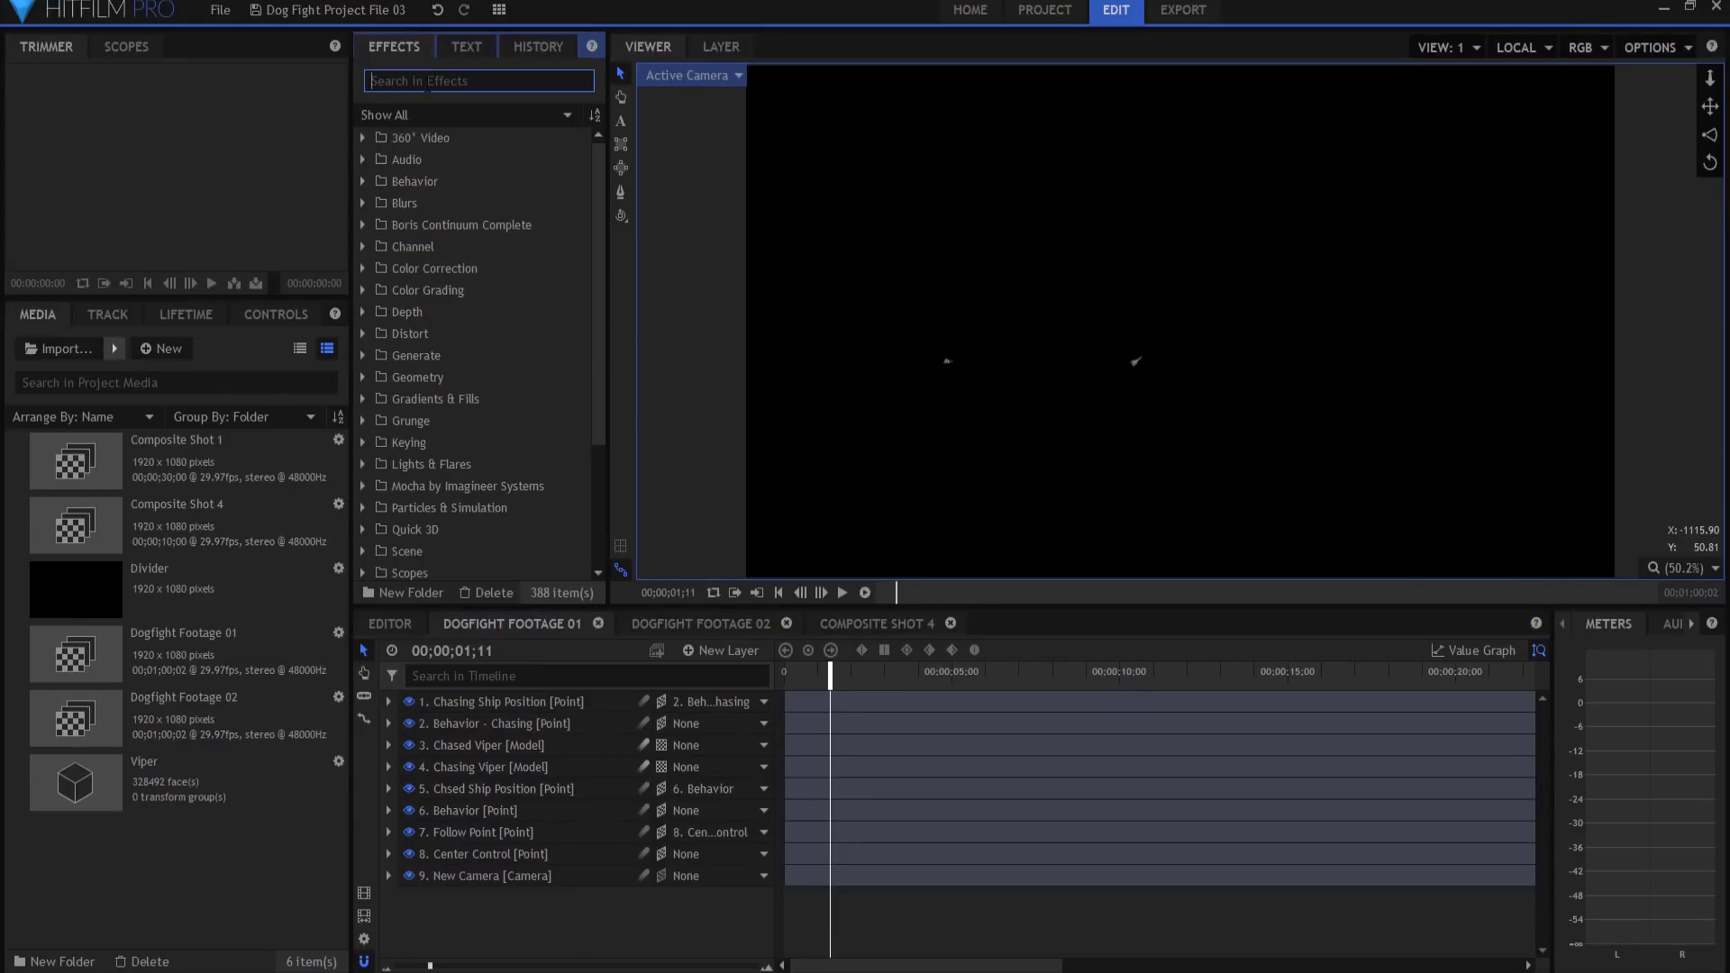
pyautogui.write('phas')
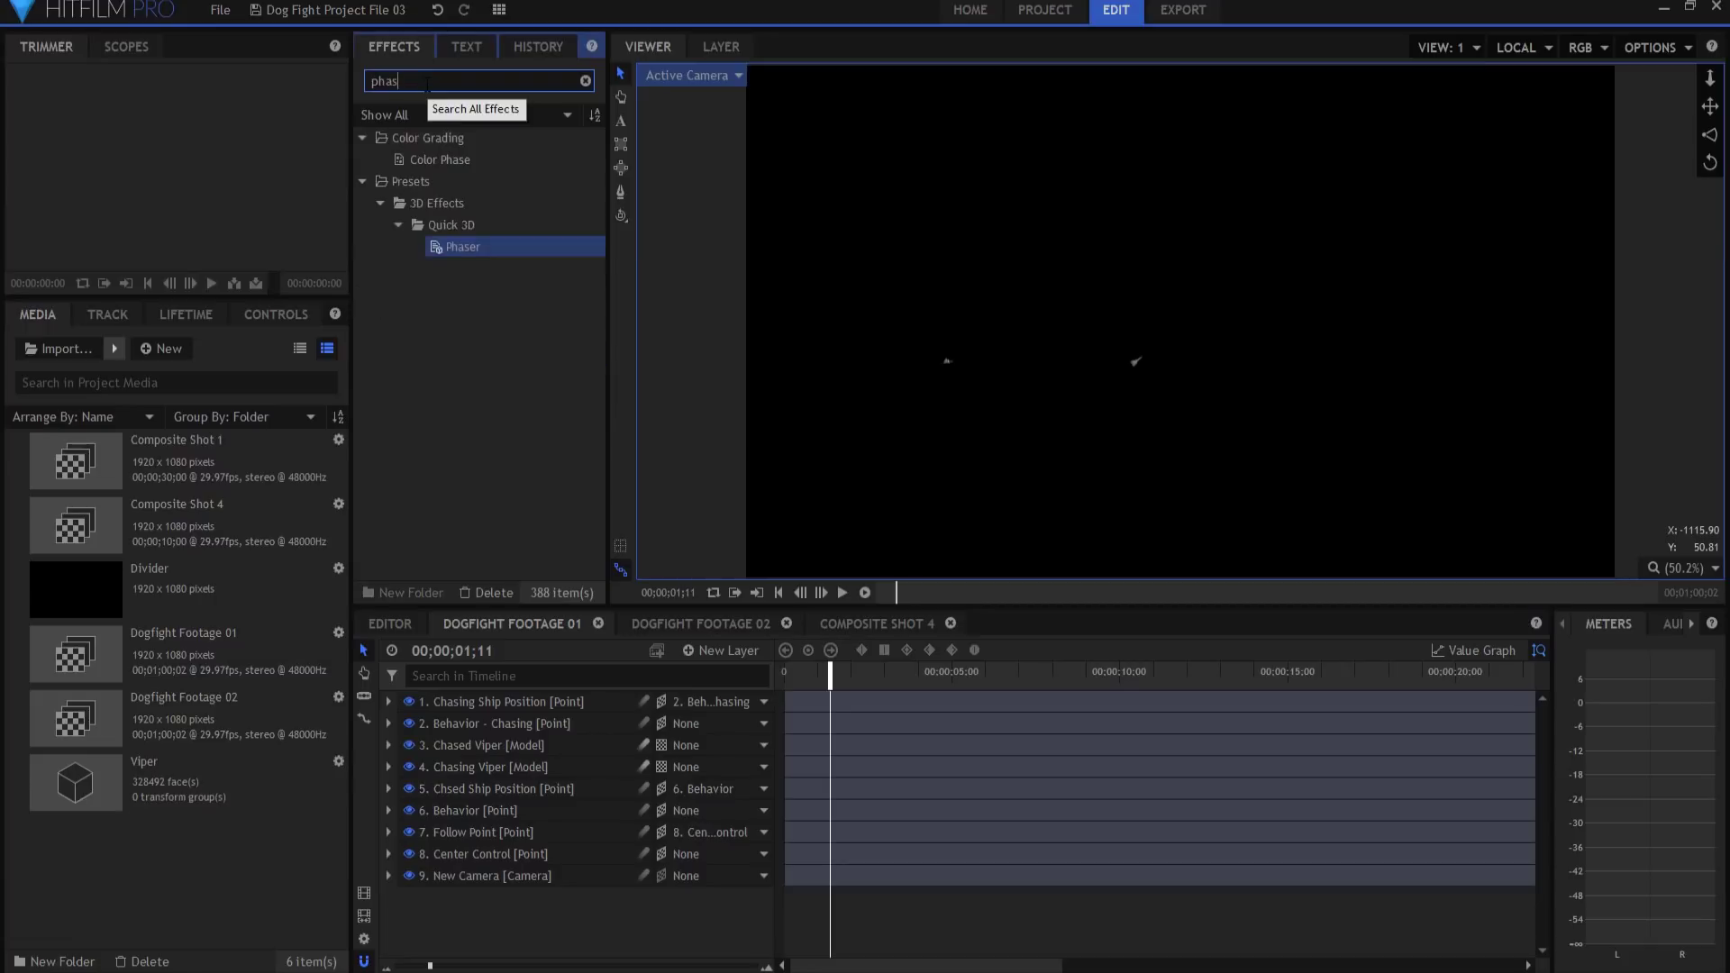
pyautogui.moveTo(477, 250); pyautogui.dragTo(840, 710)
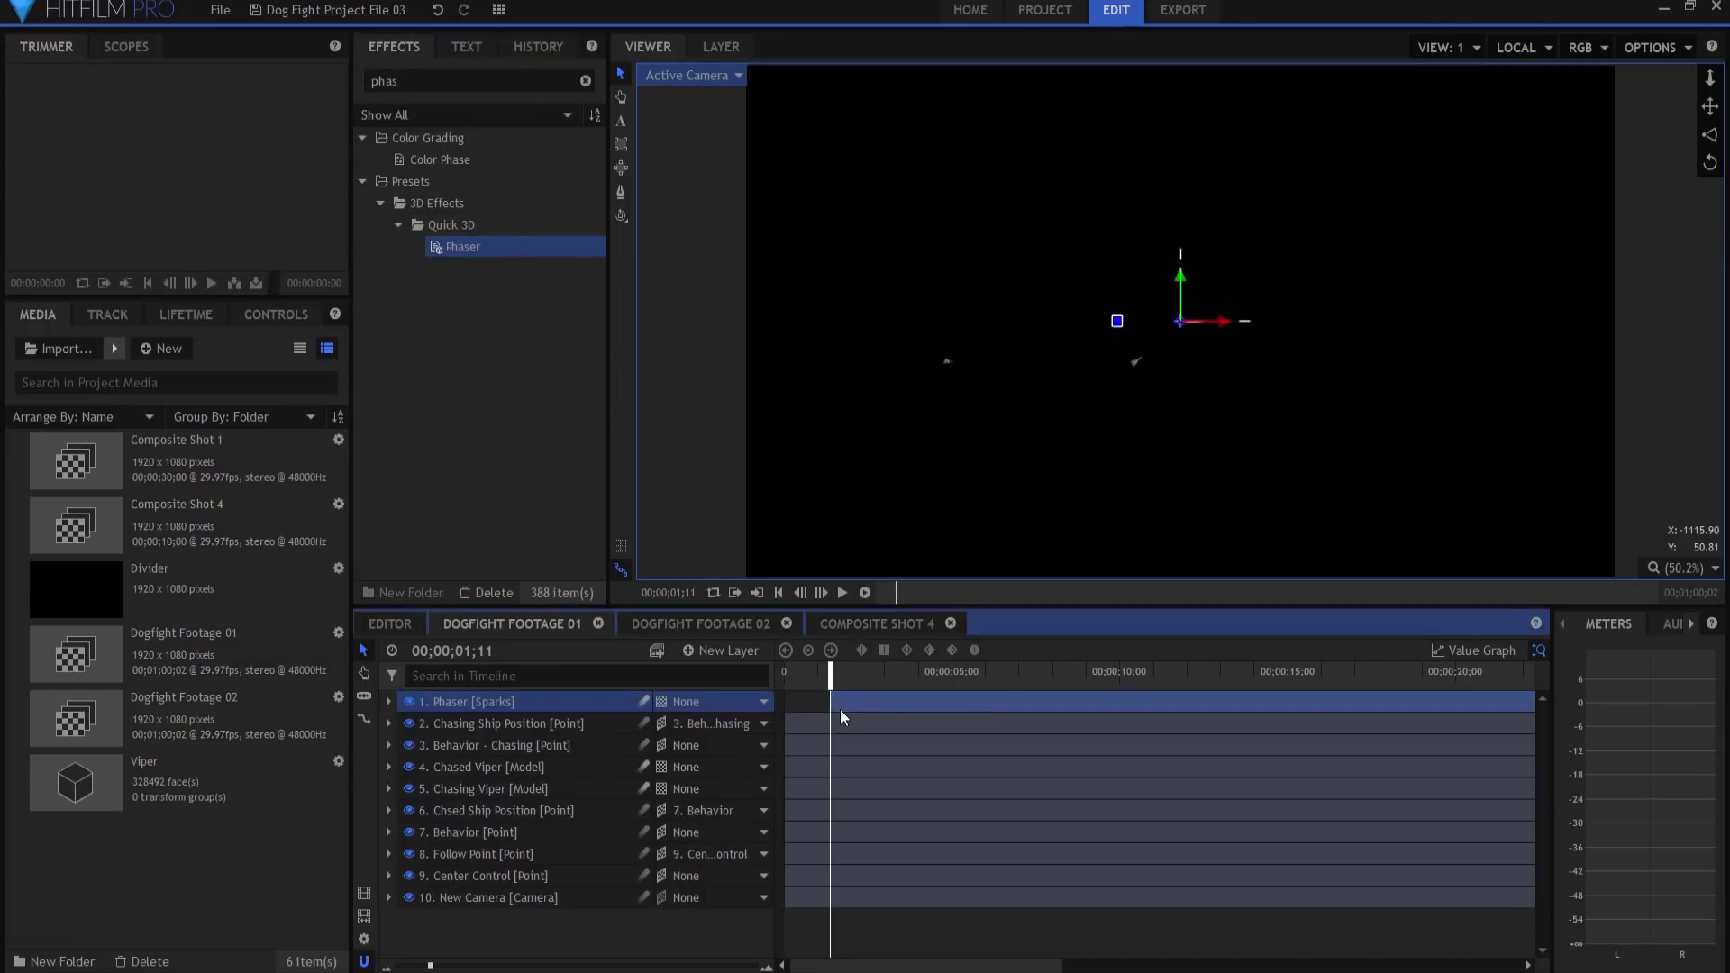
# - Slice the Phaser layer at 00;00;01;25 and remove the part after the cut
pyautogui.click(674, 935)
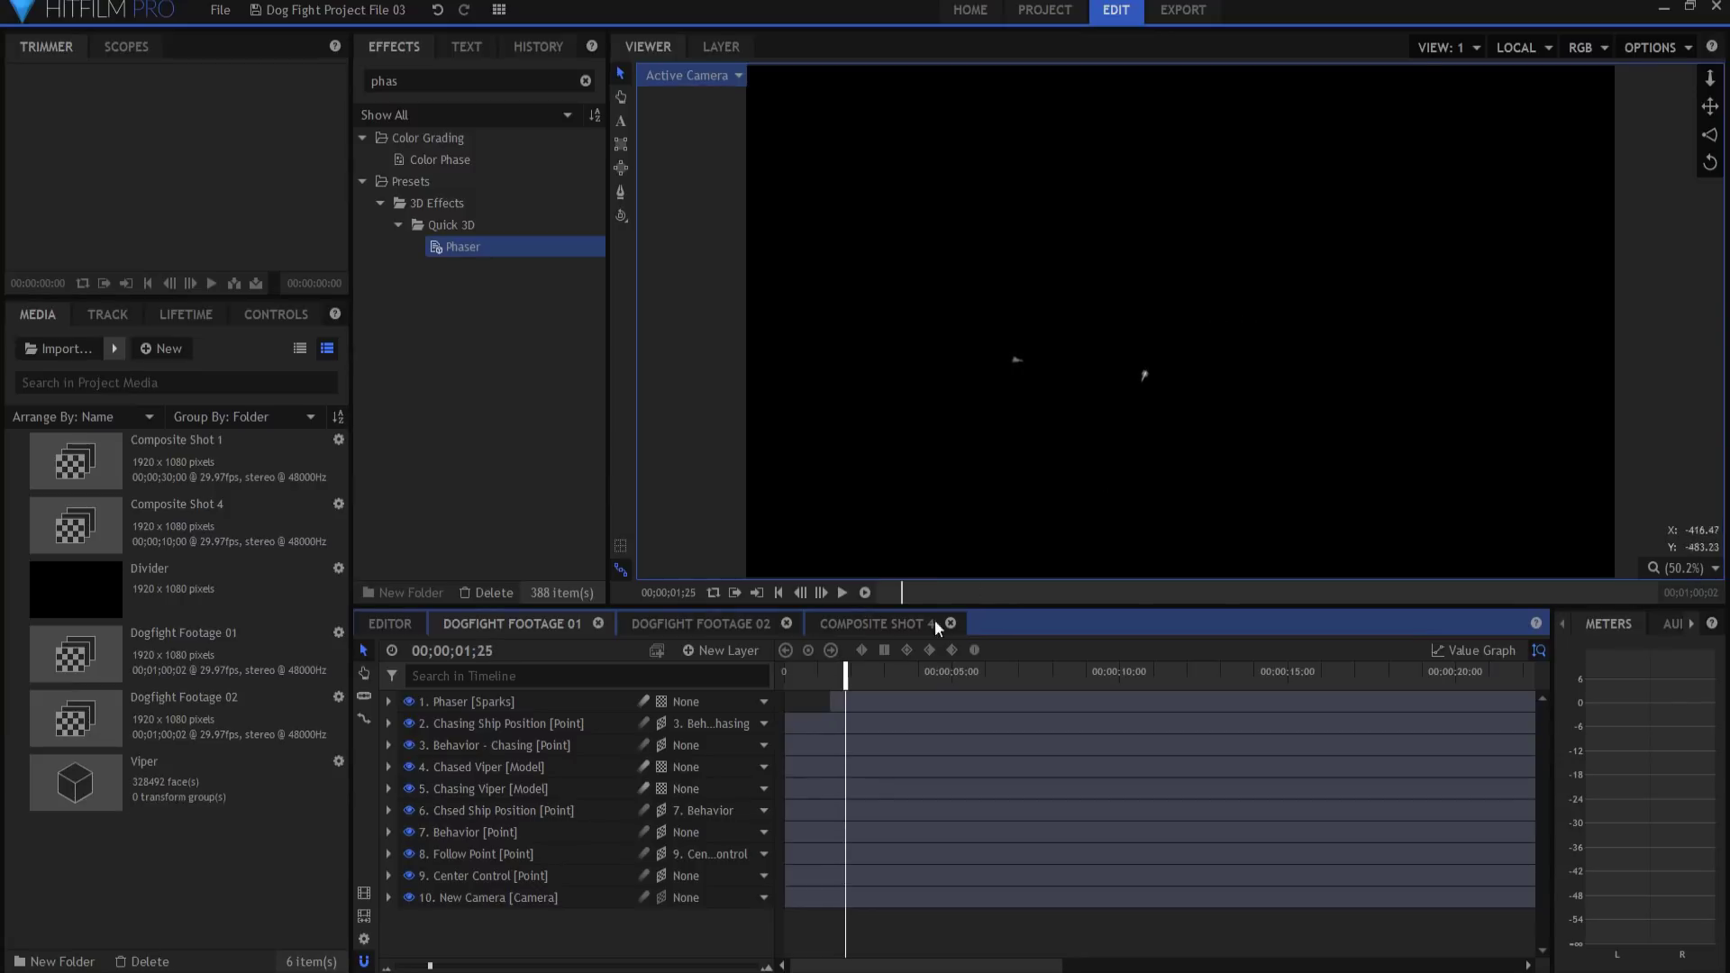
pyautogui.rightClick(858, 696)
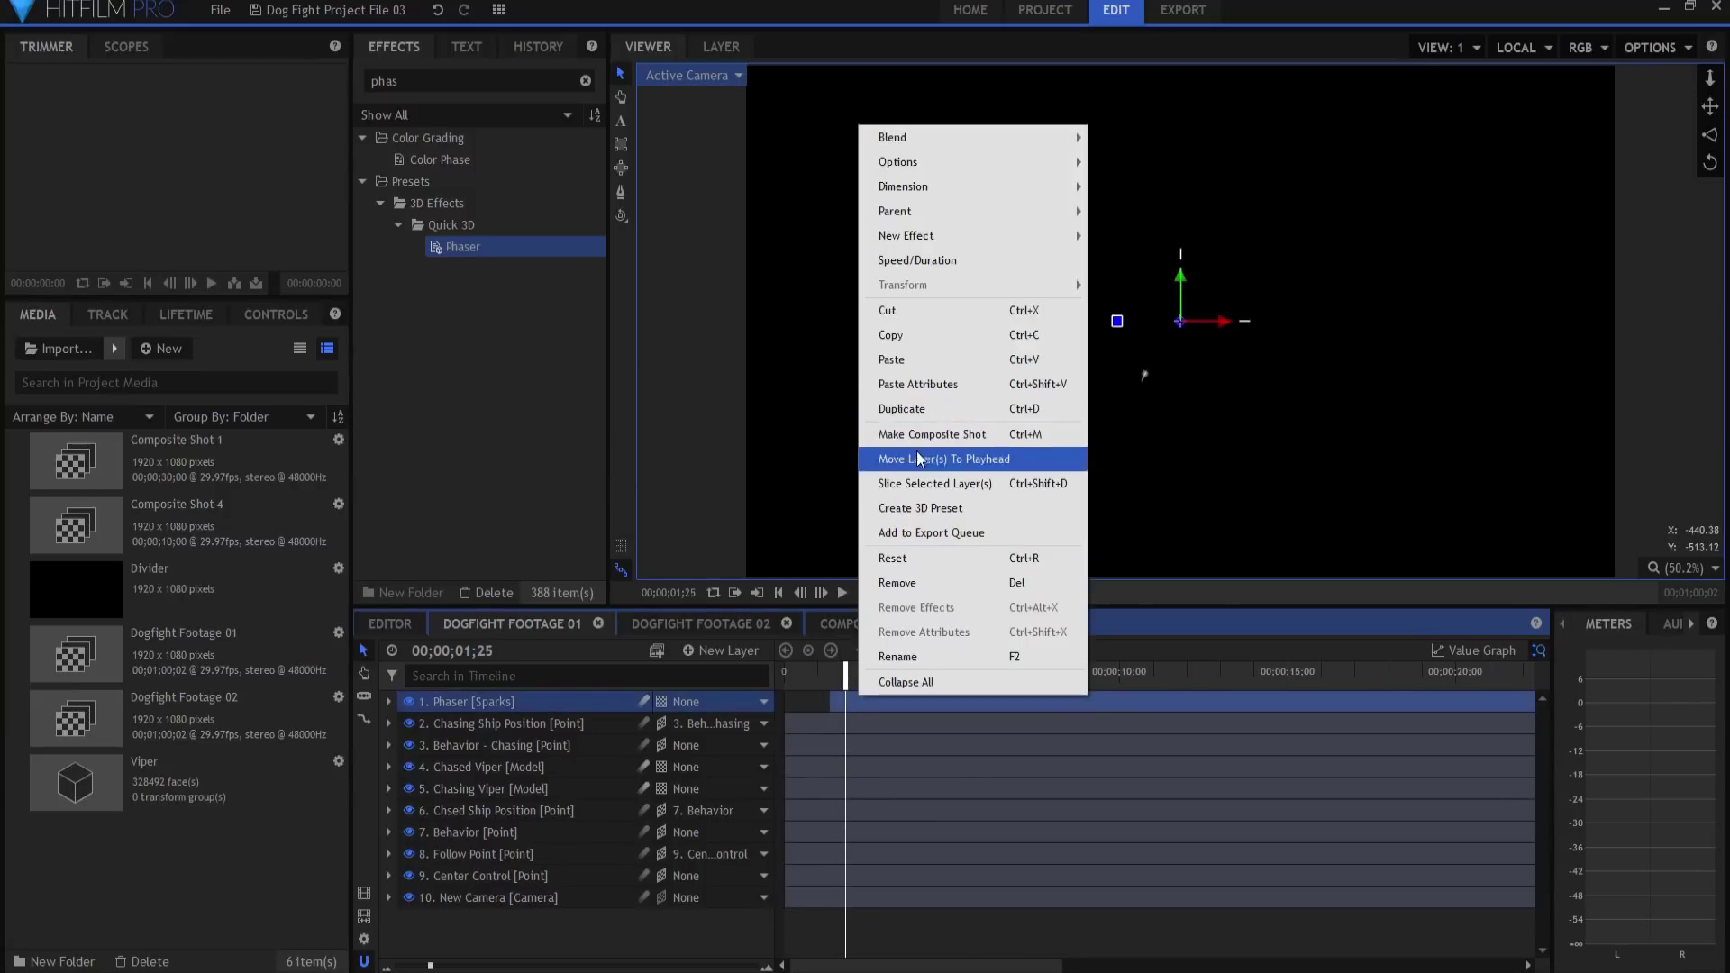
pyautogui.click(910, 484)
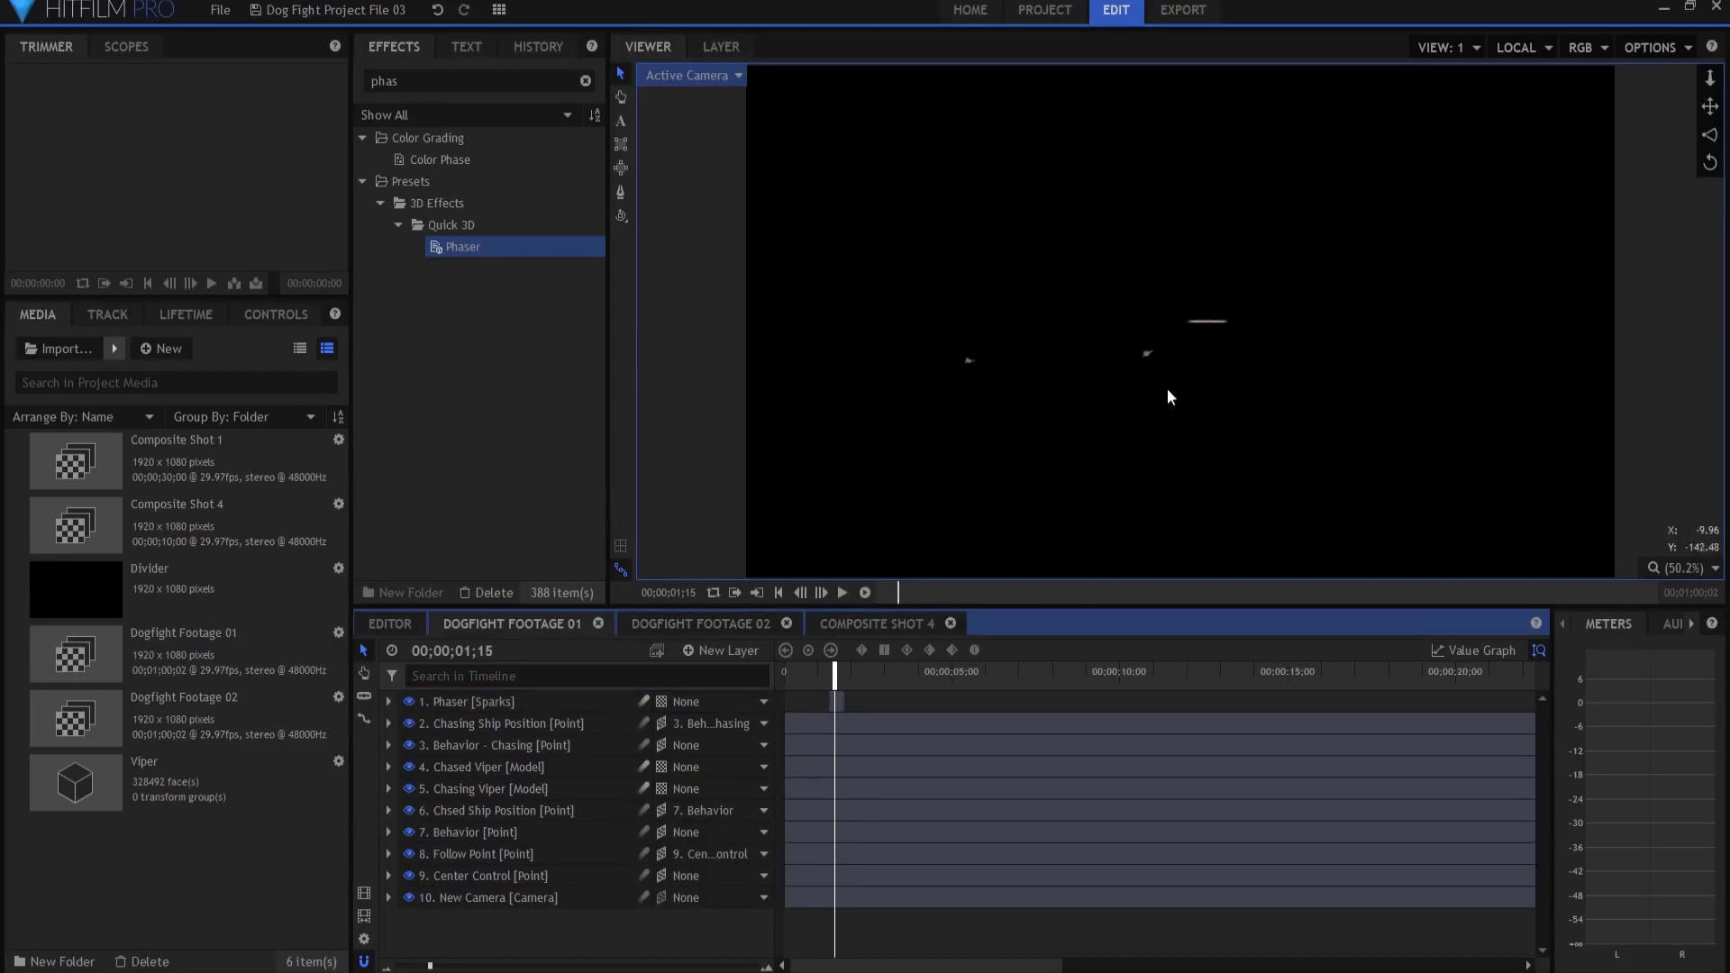
# - Set the Phaser's Sparks color to pure red (255, 0, 0)
pyautogui.click(388, 700)
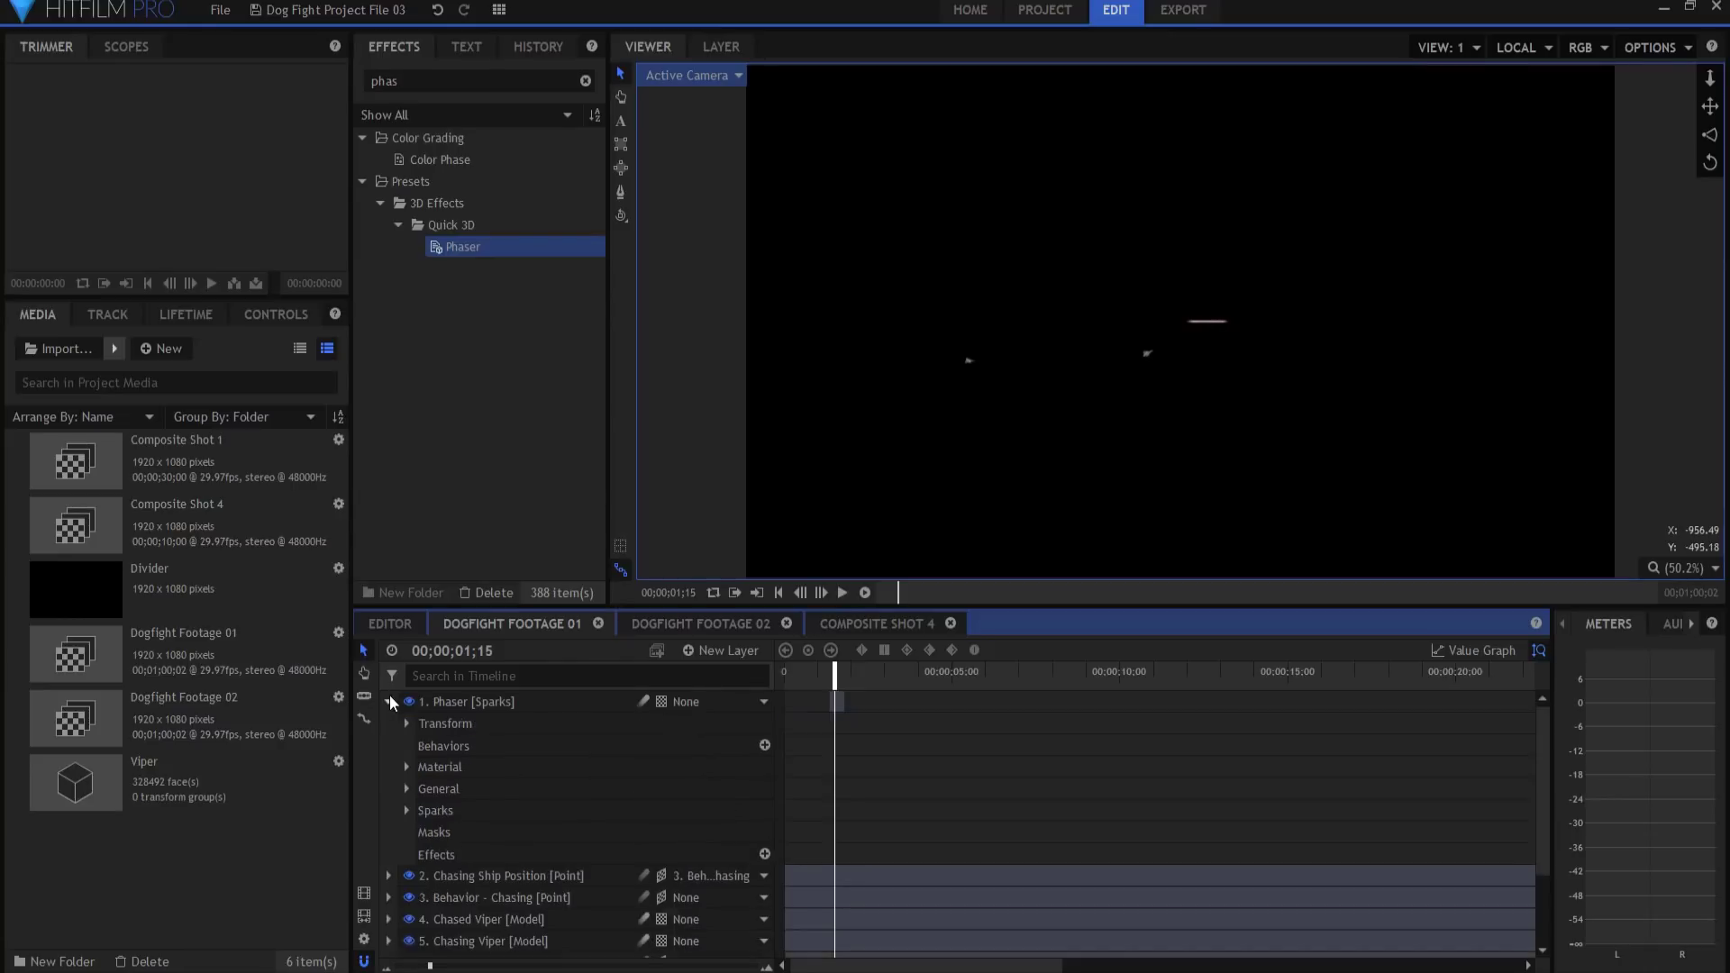
pyautogui.click(401, 810)
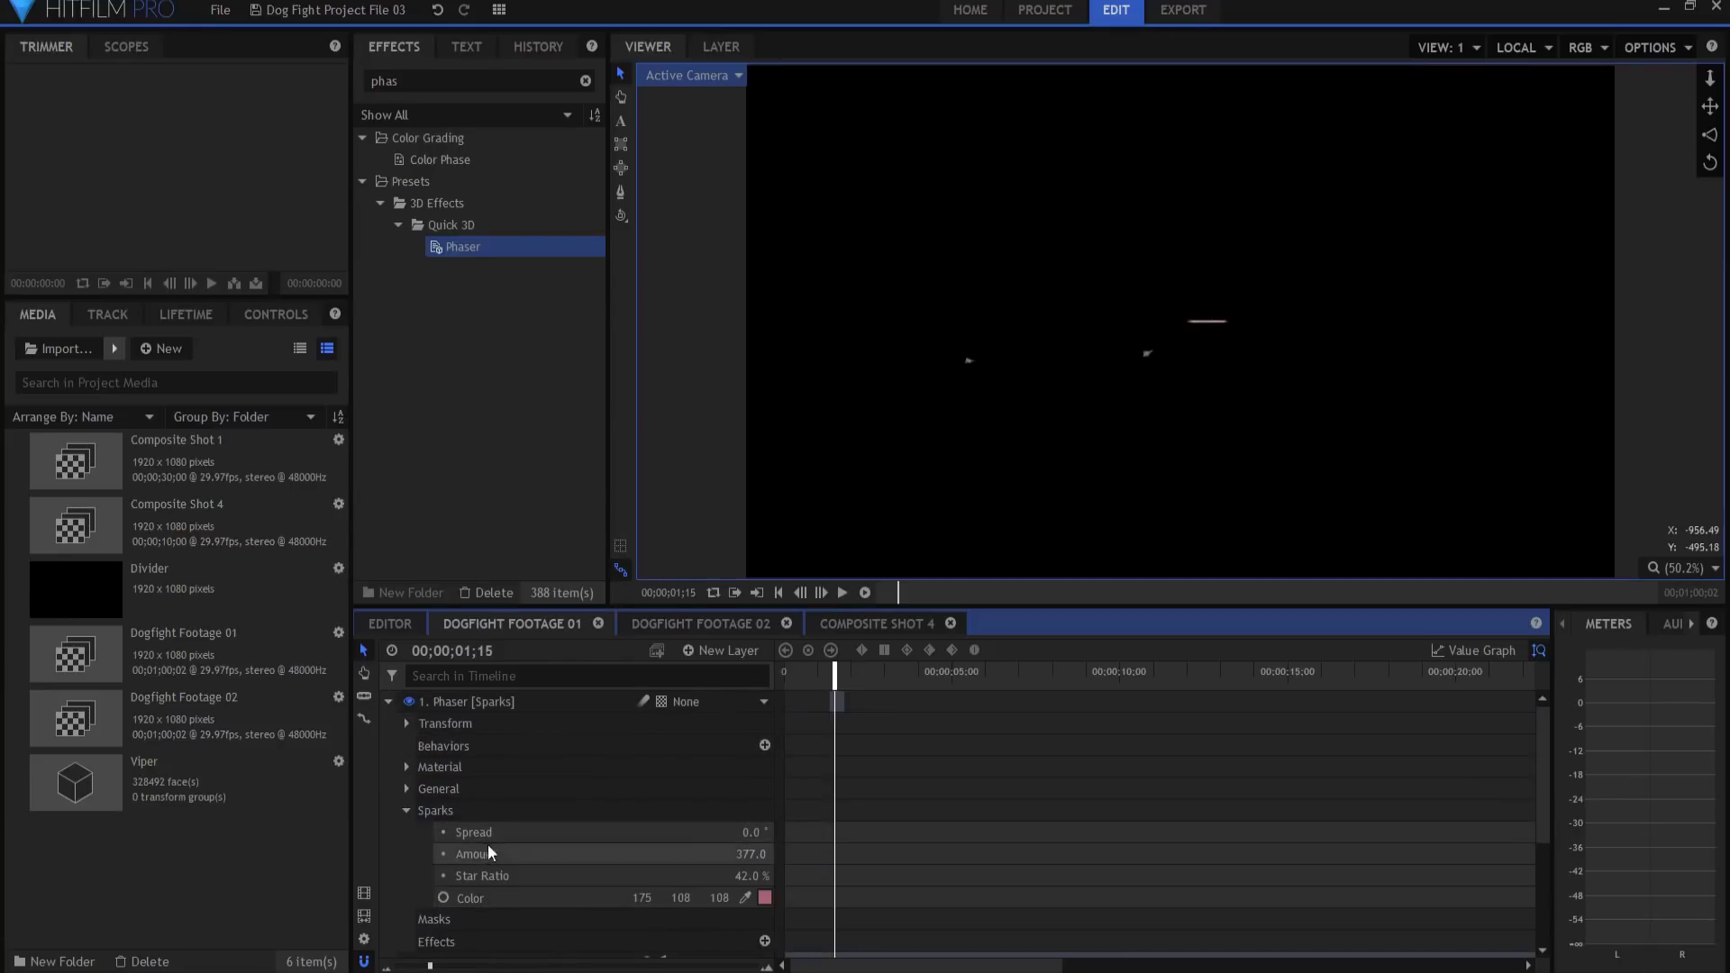
pyautogui.scroll(-1, 505, 842)
pyautogui.click(763, 837)
pyautogui.click(676, 404)
pyautogui.click(981, 652)
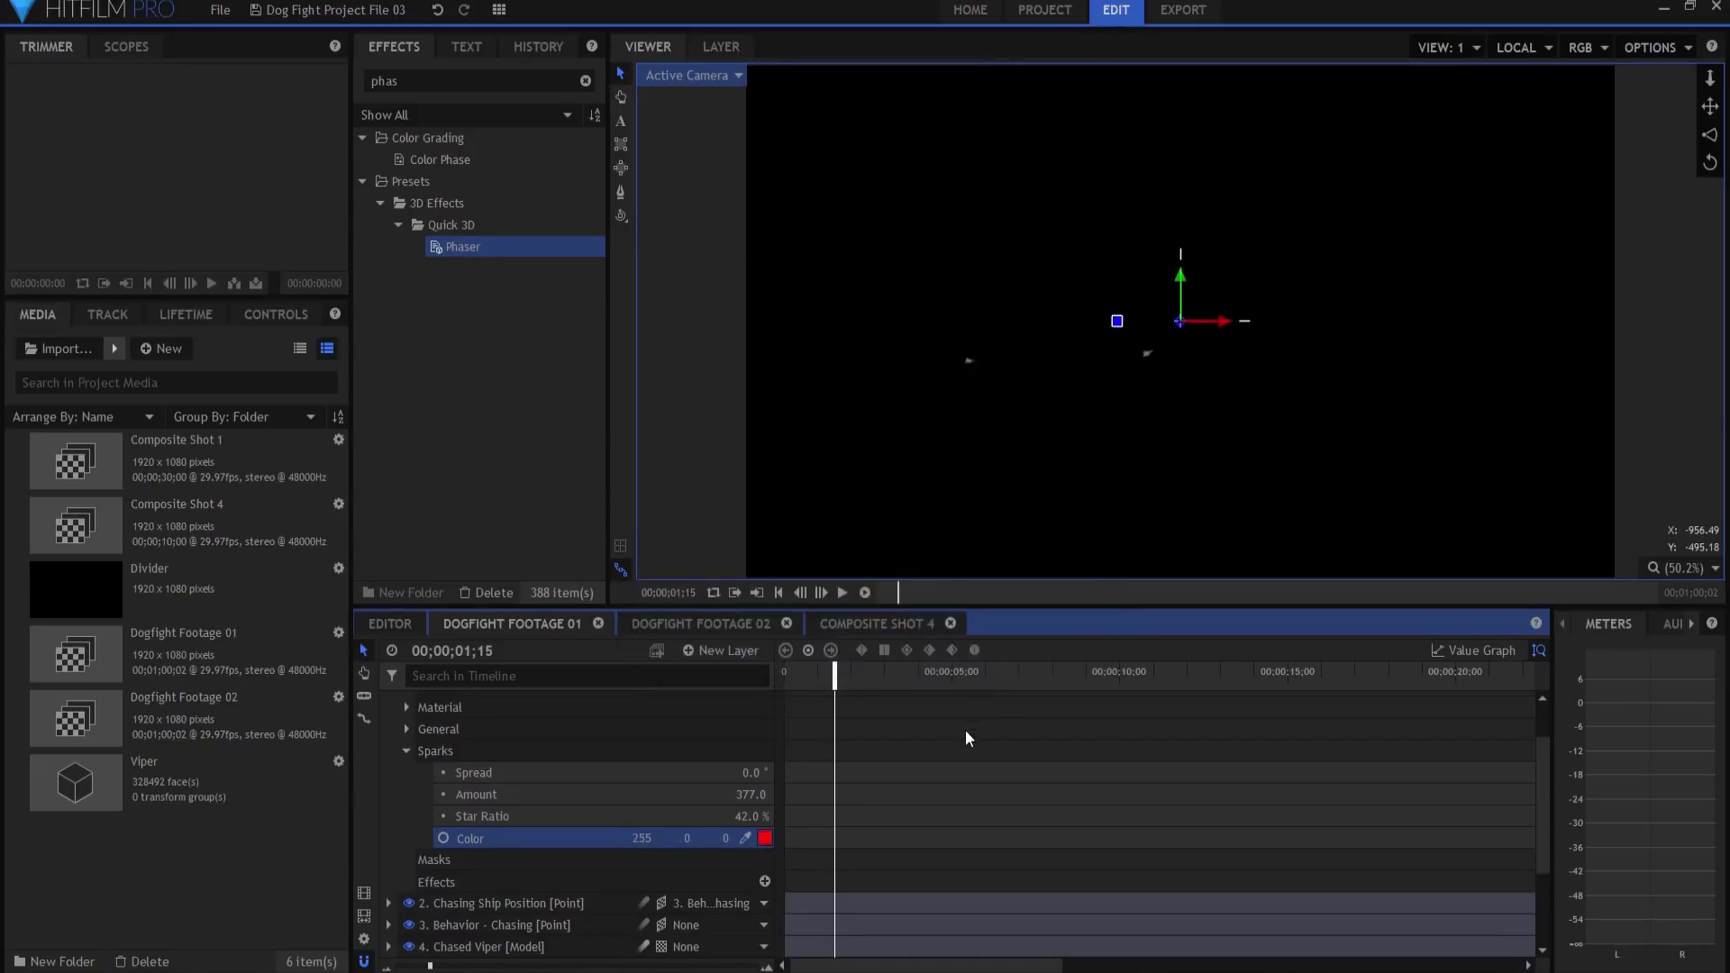
# - Set the Phaser's Star Ratio to 0% and stretch its horizontal scale to 269%
pyautogui.click(743, 815)
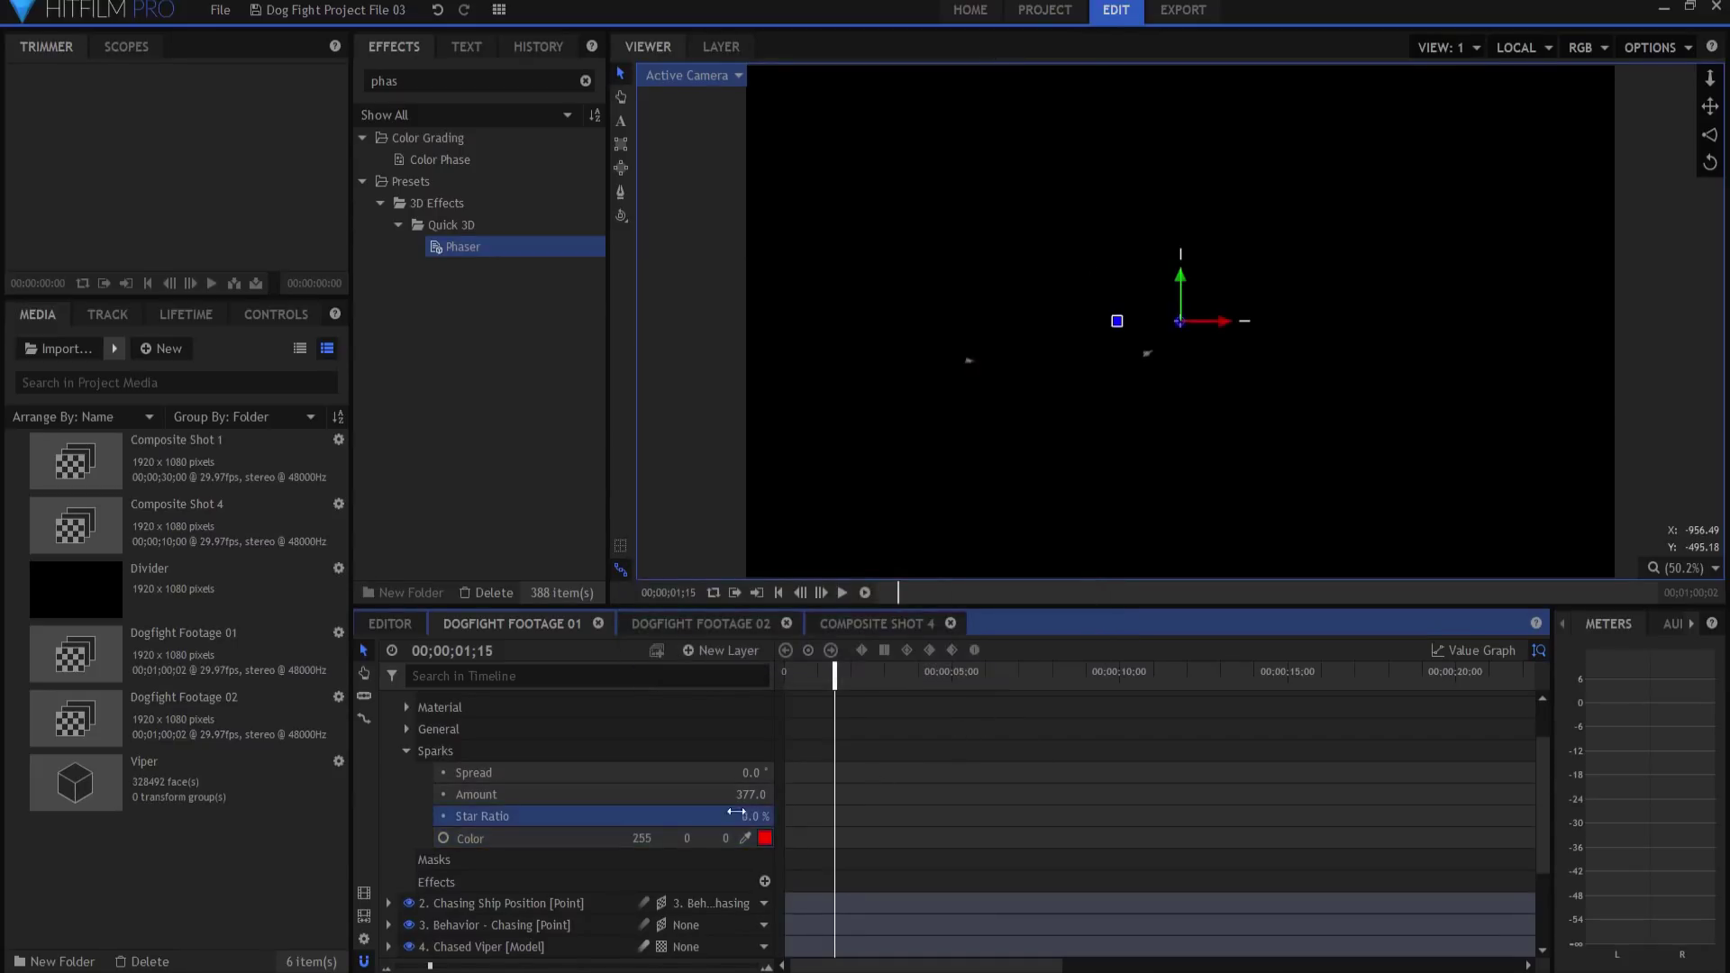
pyautogui.scroll(1, 408, 724)
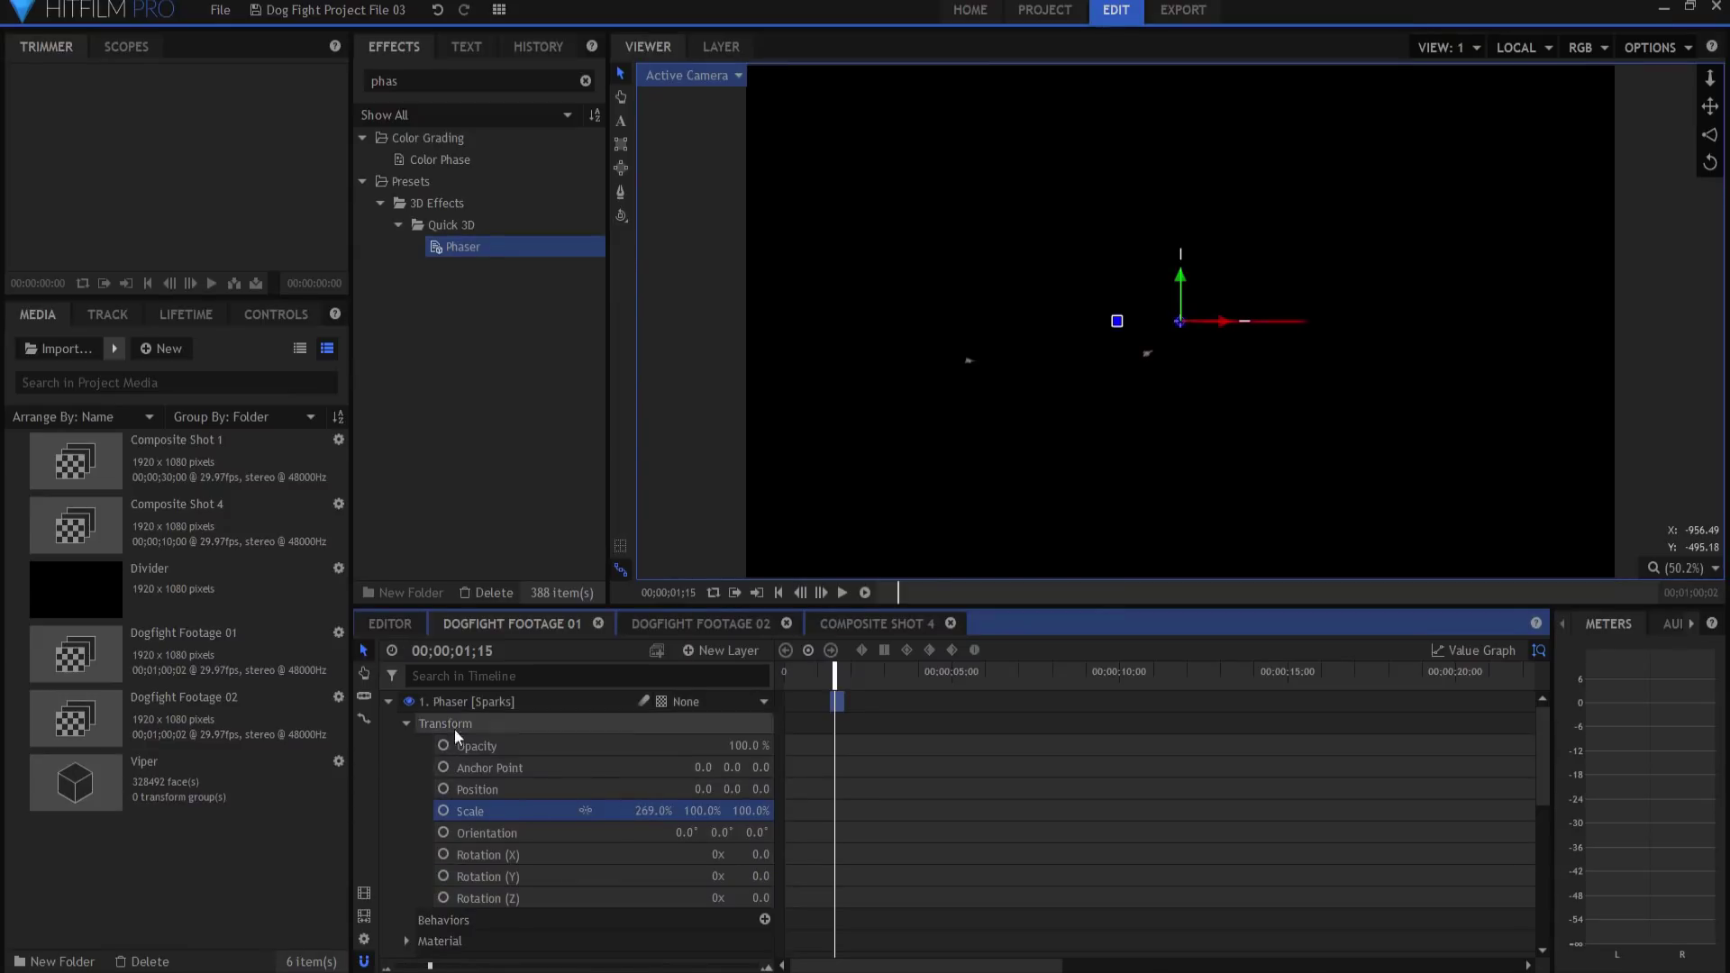
pyautogui.click(387, 702)
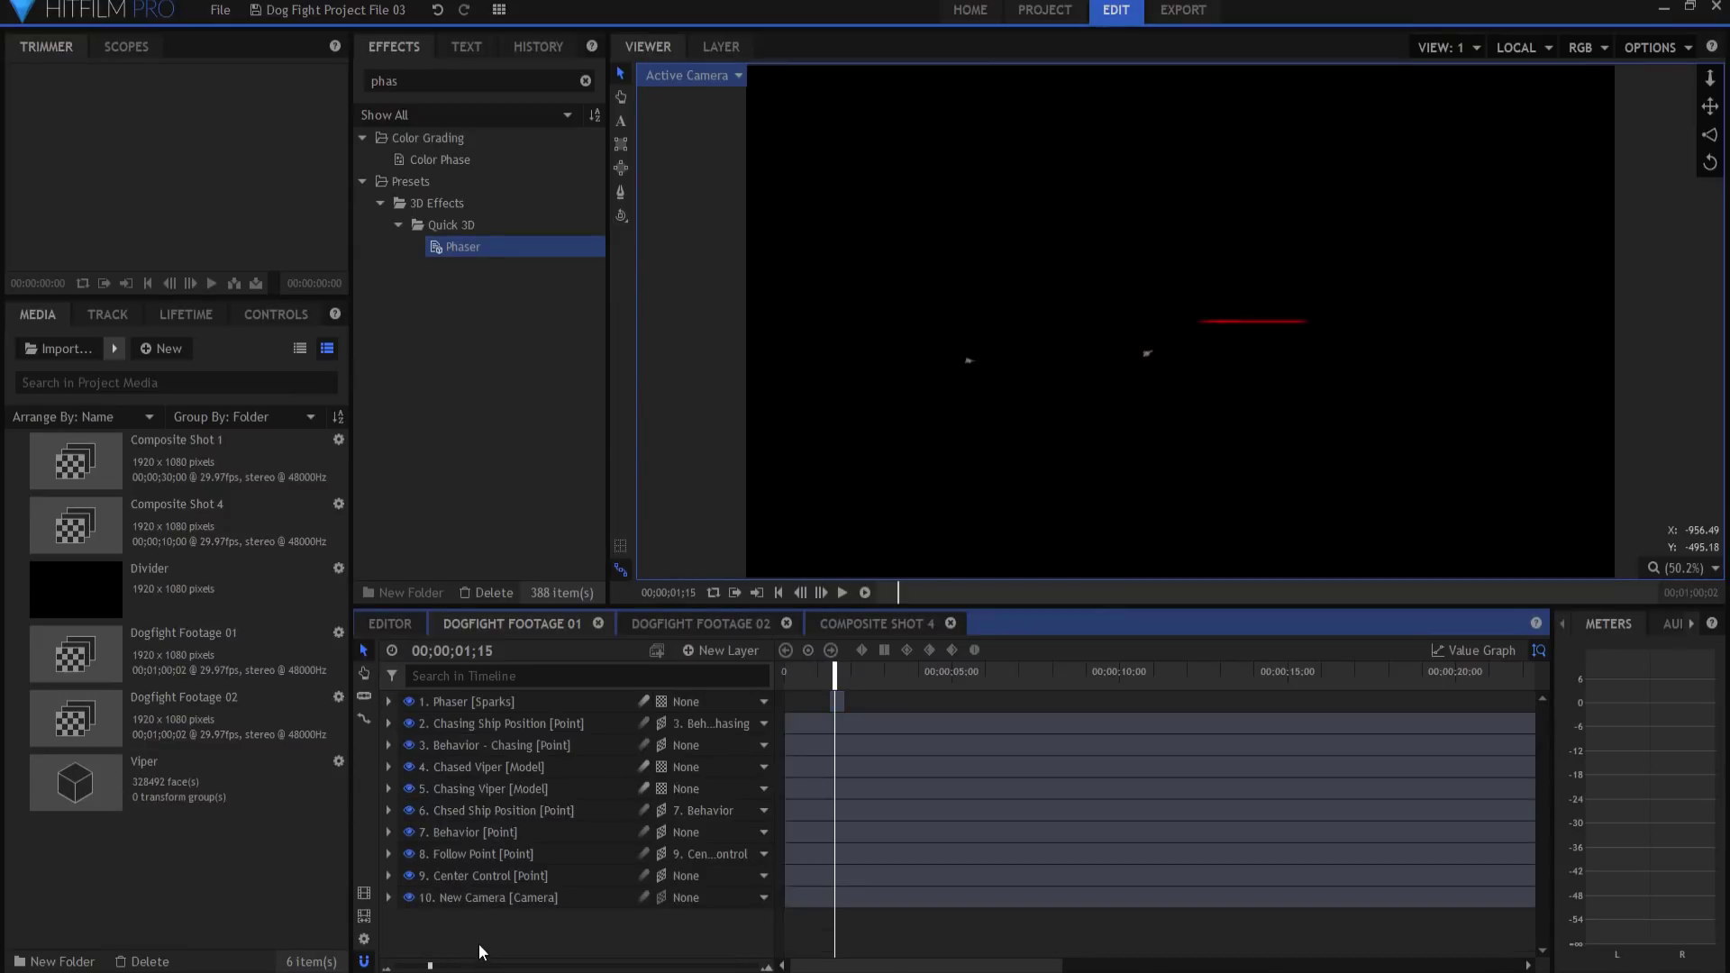
# - Step frame by frame around the start of the Phaser clip to examine the beam relative to the two ships
pyautogui.press(',')
pyautogui.press(',')
pyautogui.press(',')
pyautogui.press(',')
pyautogui.press(',')
pyautogui.press(',')
pyautogui.press(',')
pyautogui.press(',')
pyautogui.press('.')
pyautogui.press('.')
pyautogui.press('.')
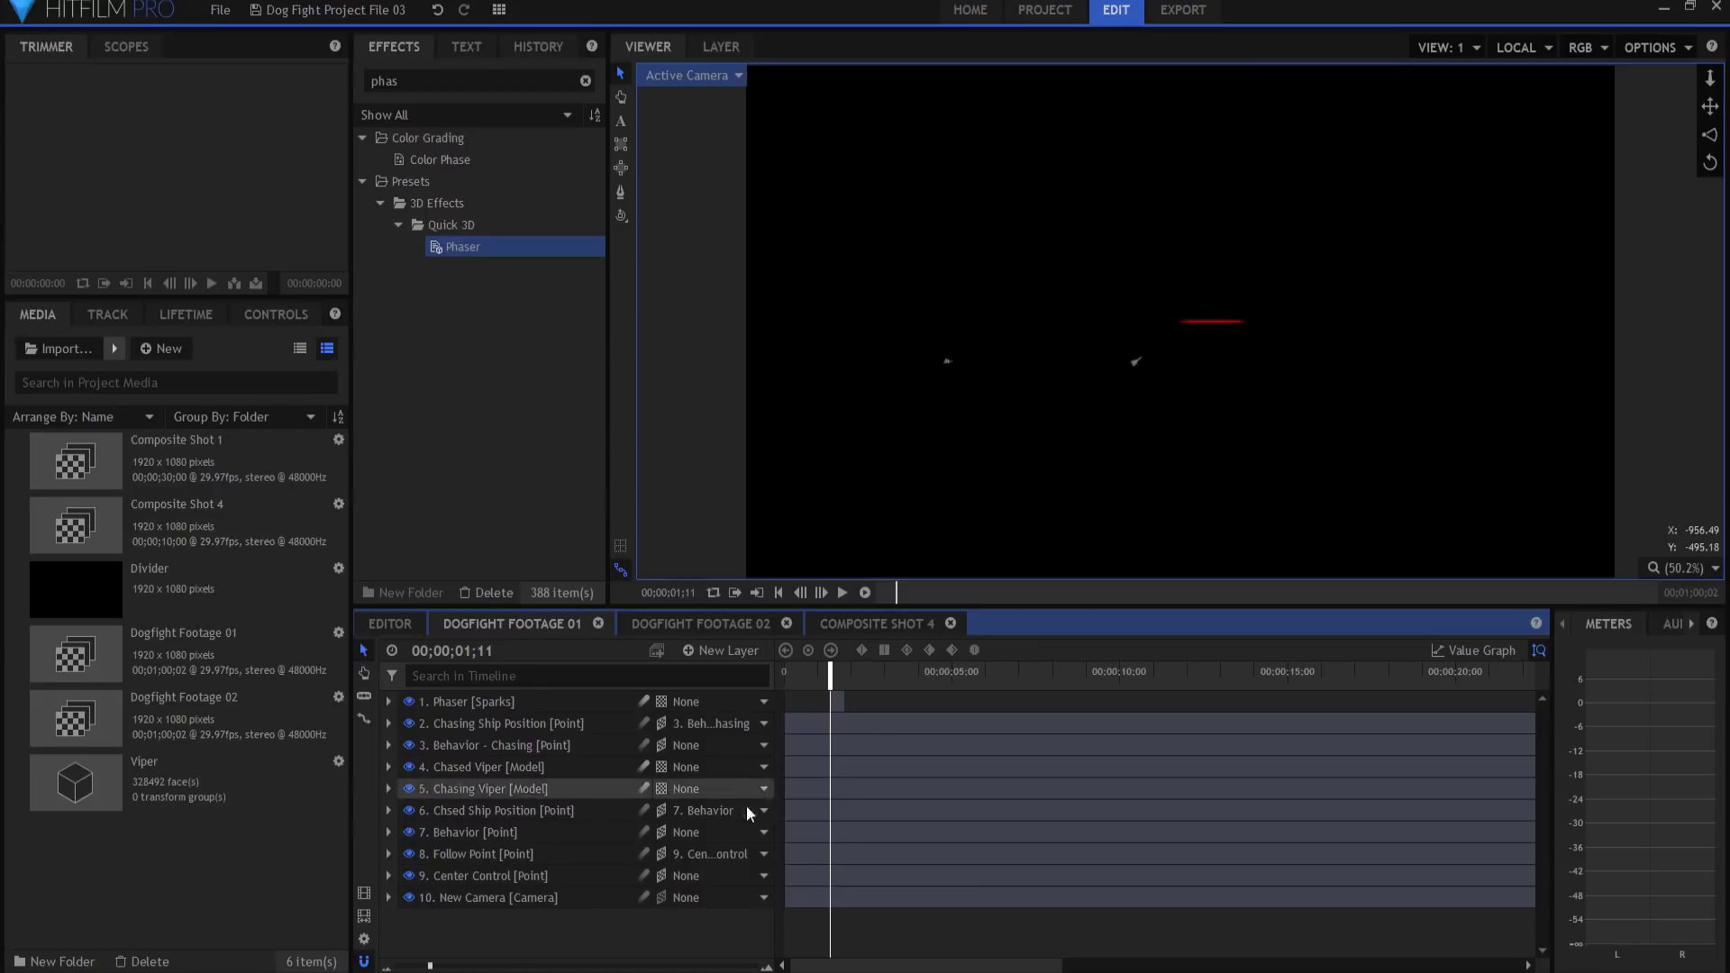
# - Parent the Phaser layer to the Chasing Ship Position point
pyautogui.moveTo(431, 966); pyautogui.dragTo(565, 966)
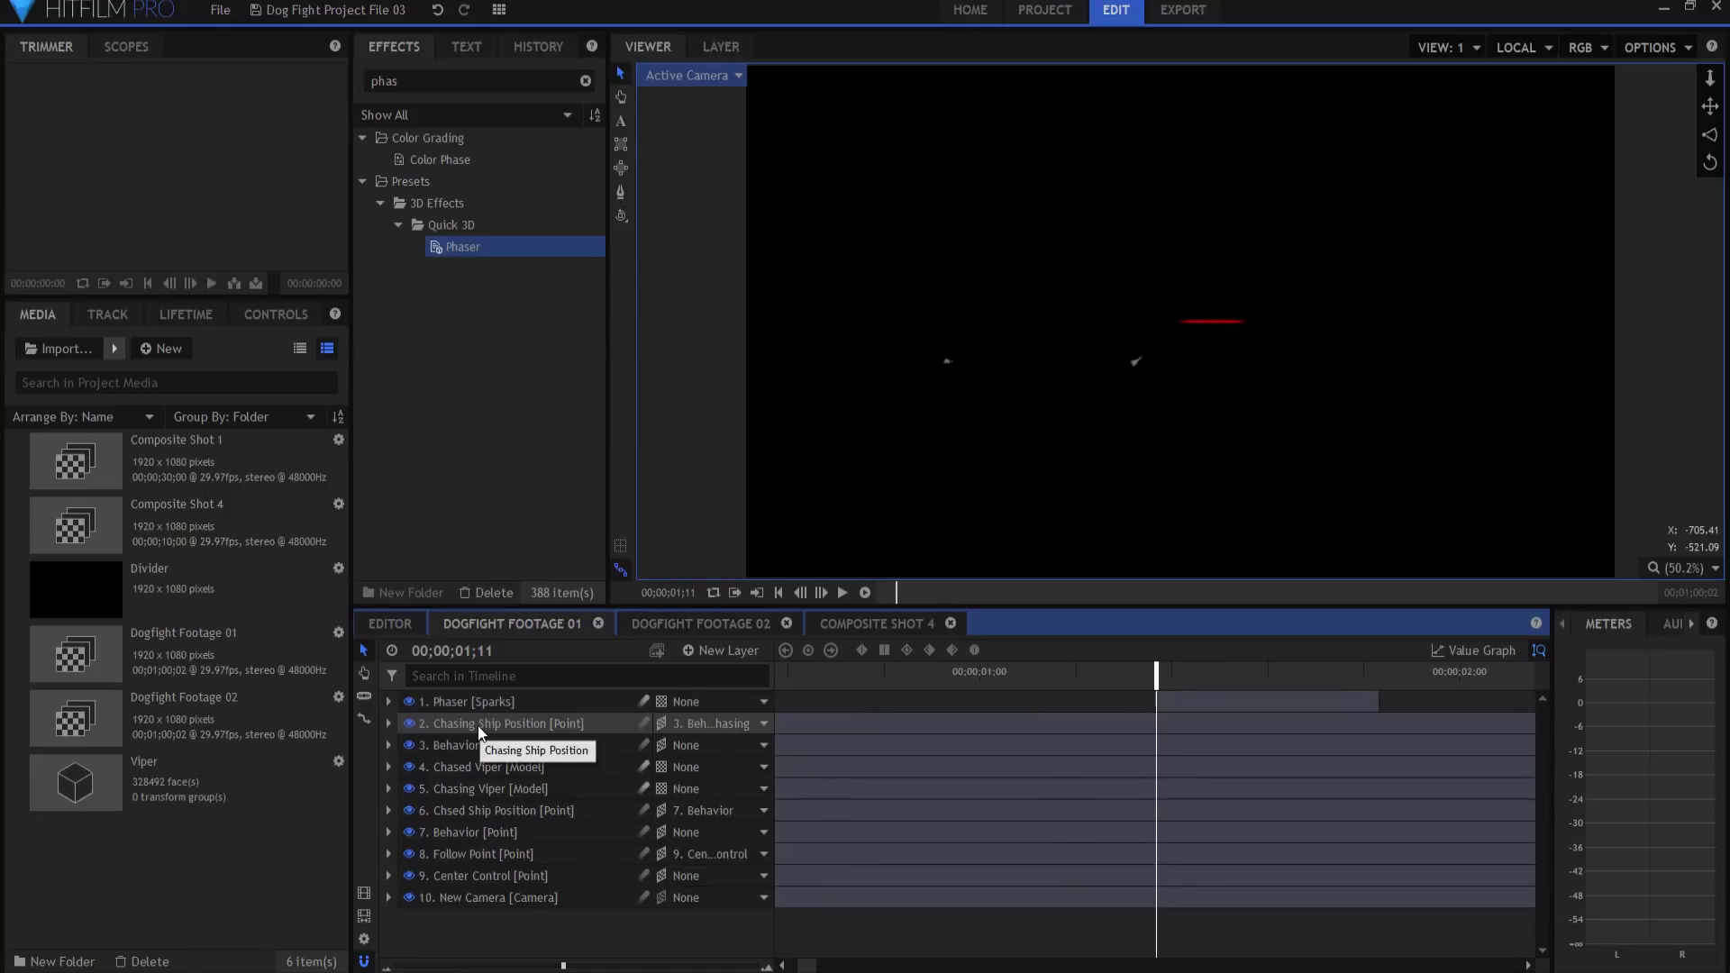
pyautogui.click(706, 715)
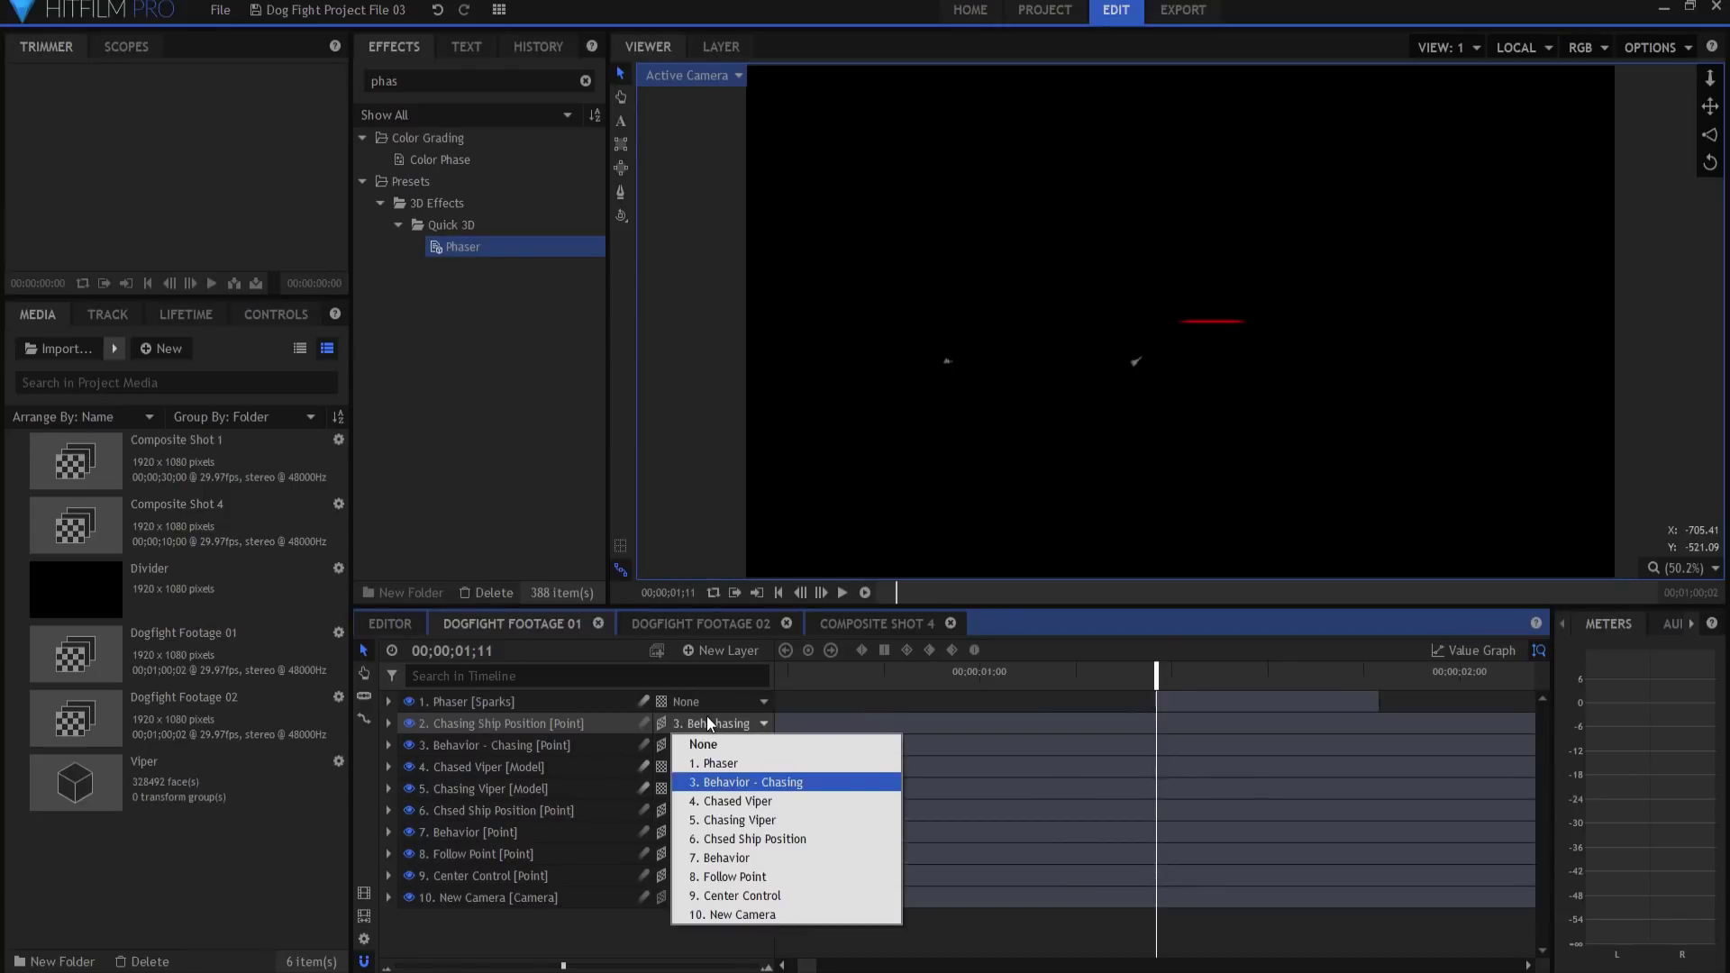
pyautogui.click(706, 715)
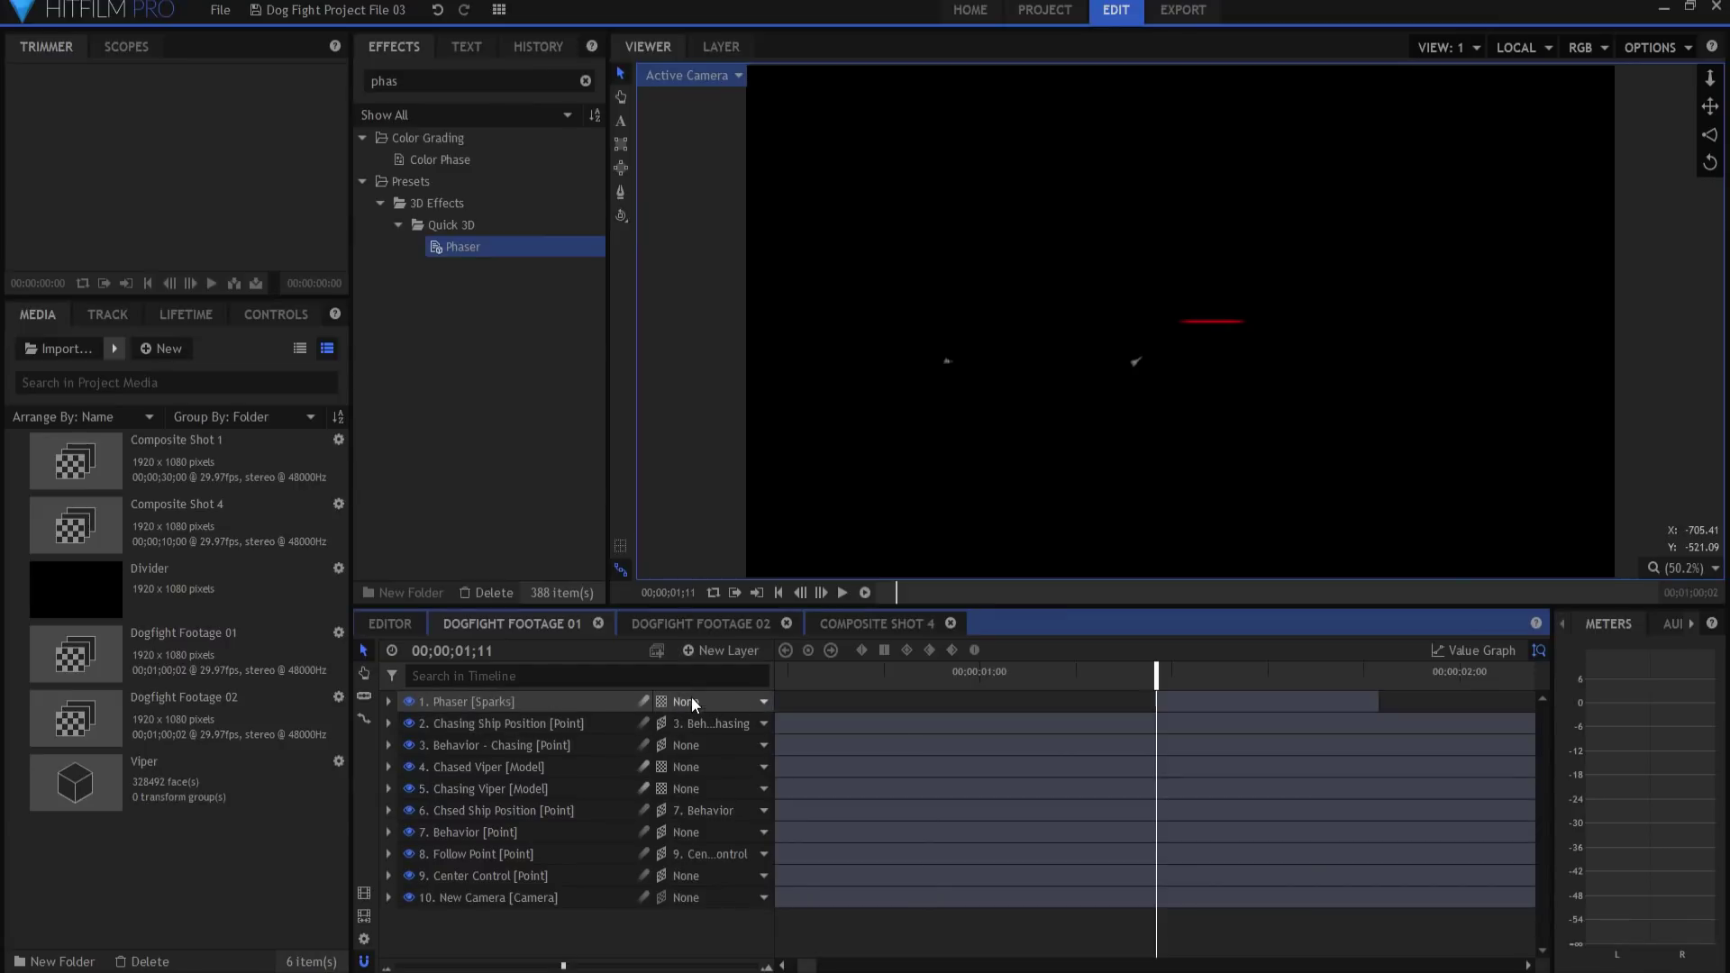
pyautogui.click(690, 701)
pyautogui.click(855, 633)
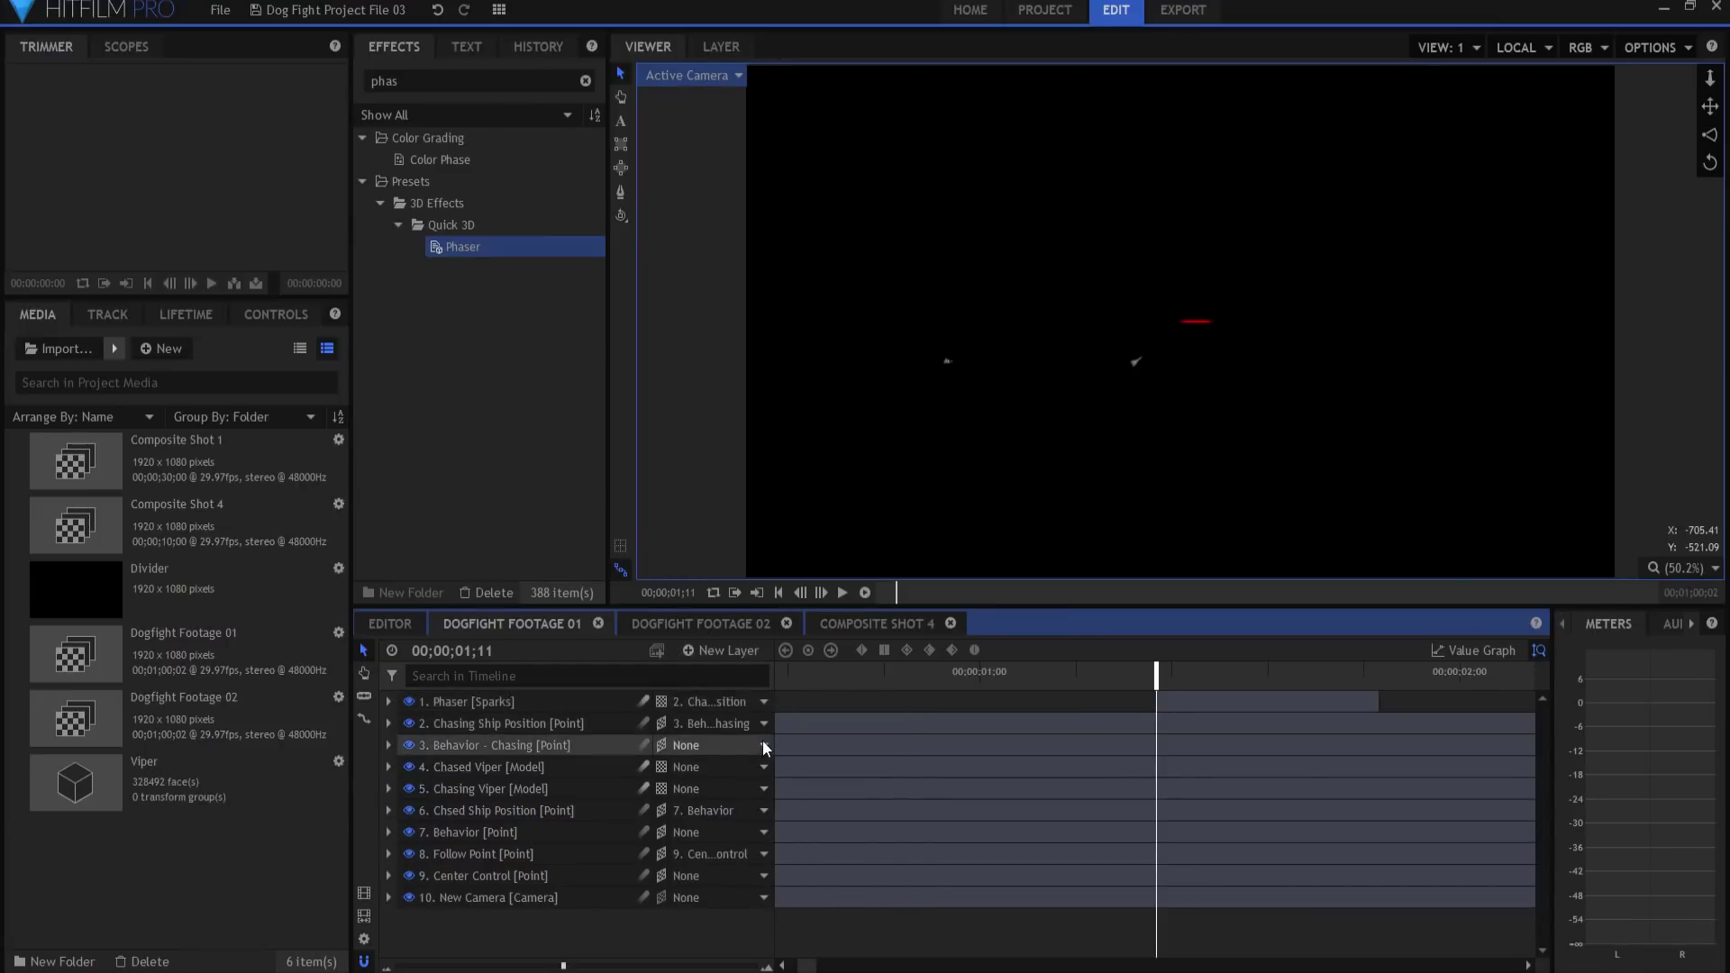
# - Zero the Phaser layer's Position on all three axes so it sits at its parent point
pyautogui.click(419, 701)
pyautogui.click(388, 701)
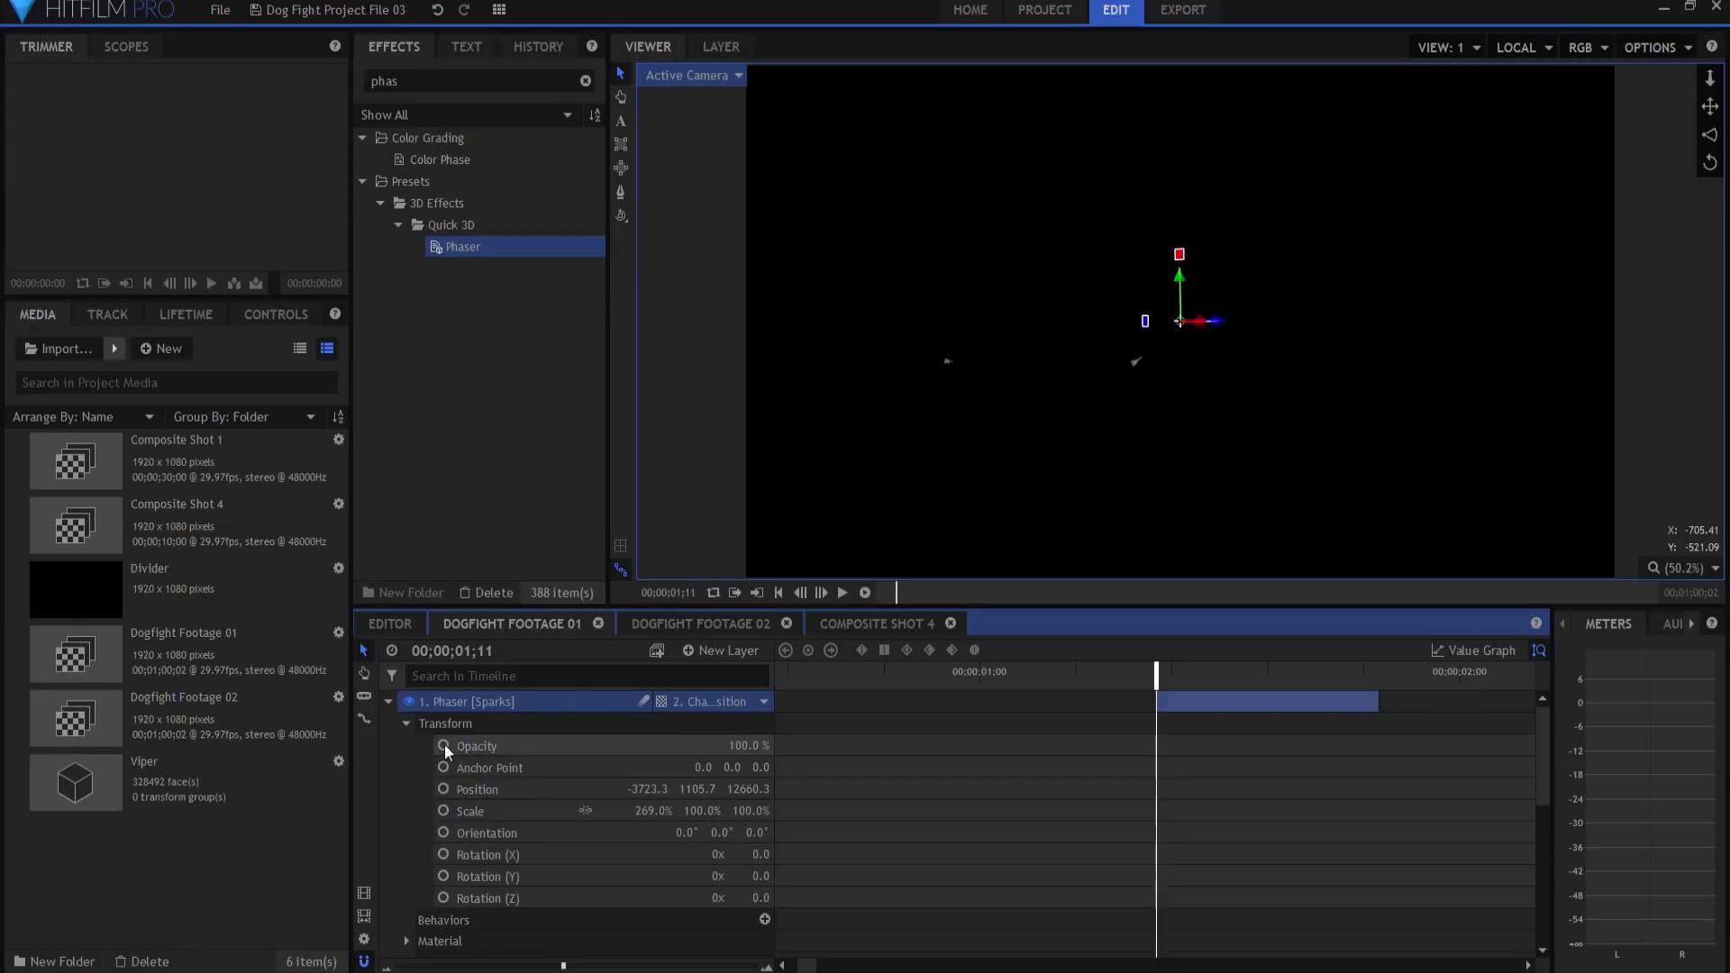
pyautogui.write('0')
pyautogui.press('Tab')
pyautogui.press('Tab')
pyautogui.click(658, 790)
pyautogui.write('0')
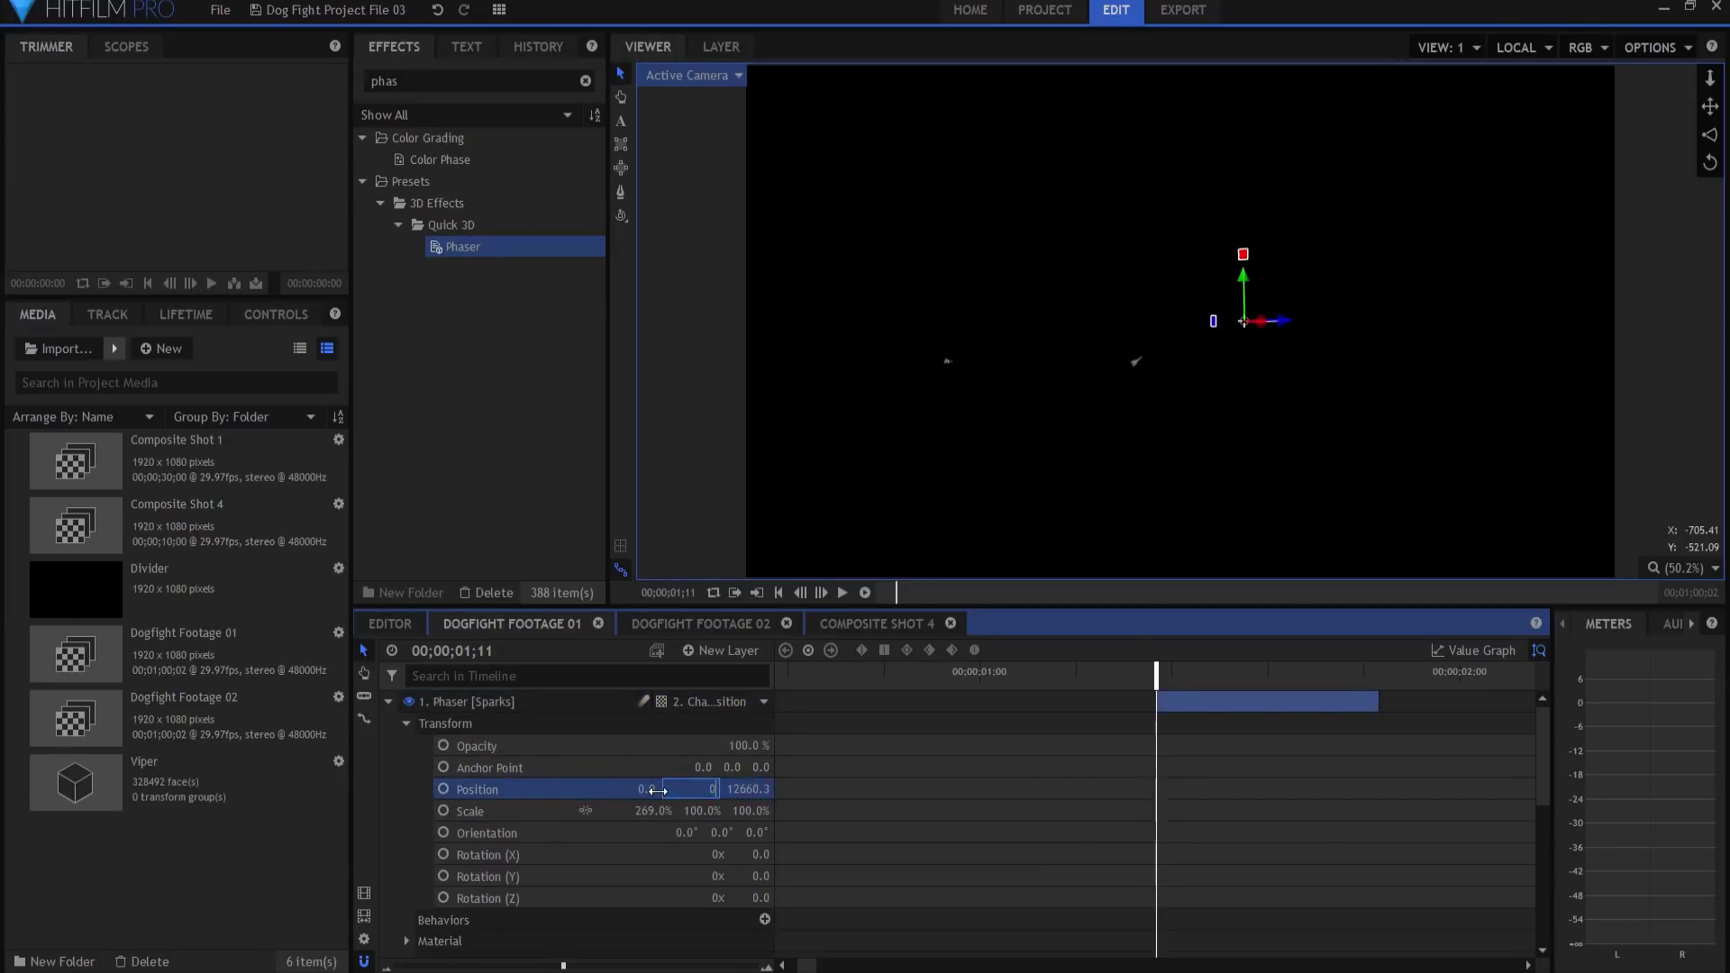
pyautogui.press('Tab')
pyautogui.write('0')
pyautogui.press('Tab')
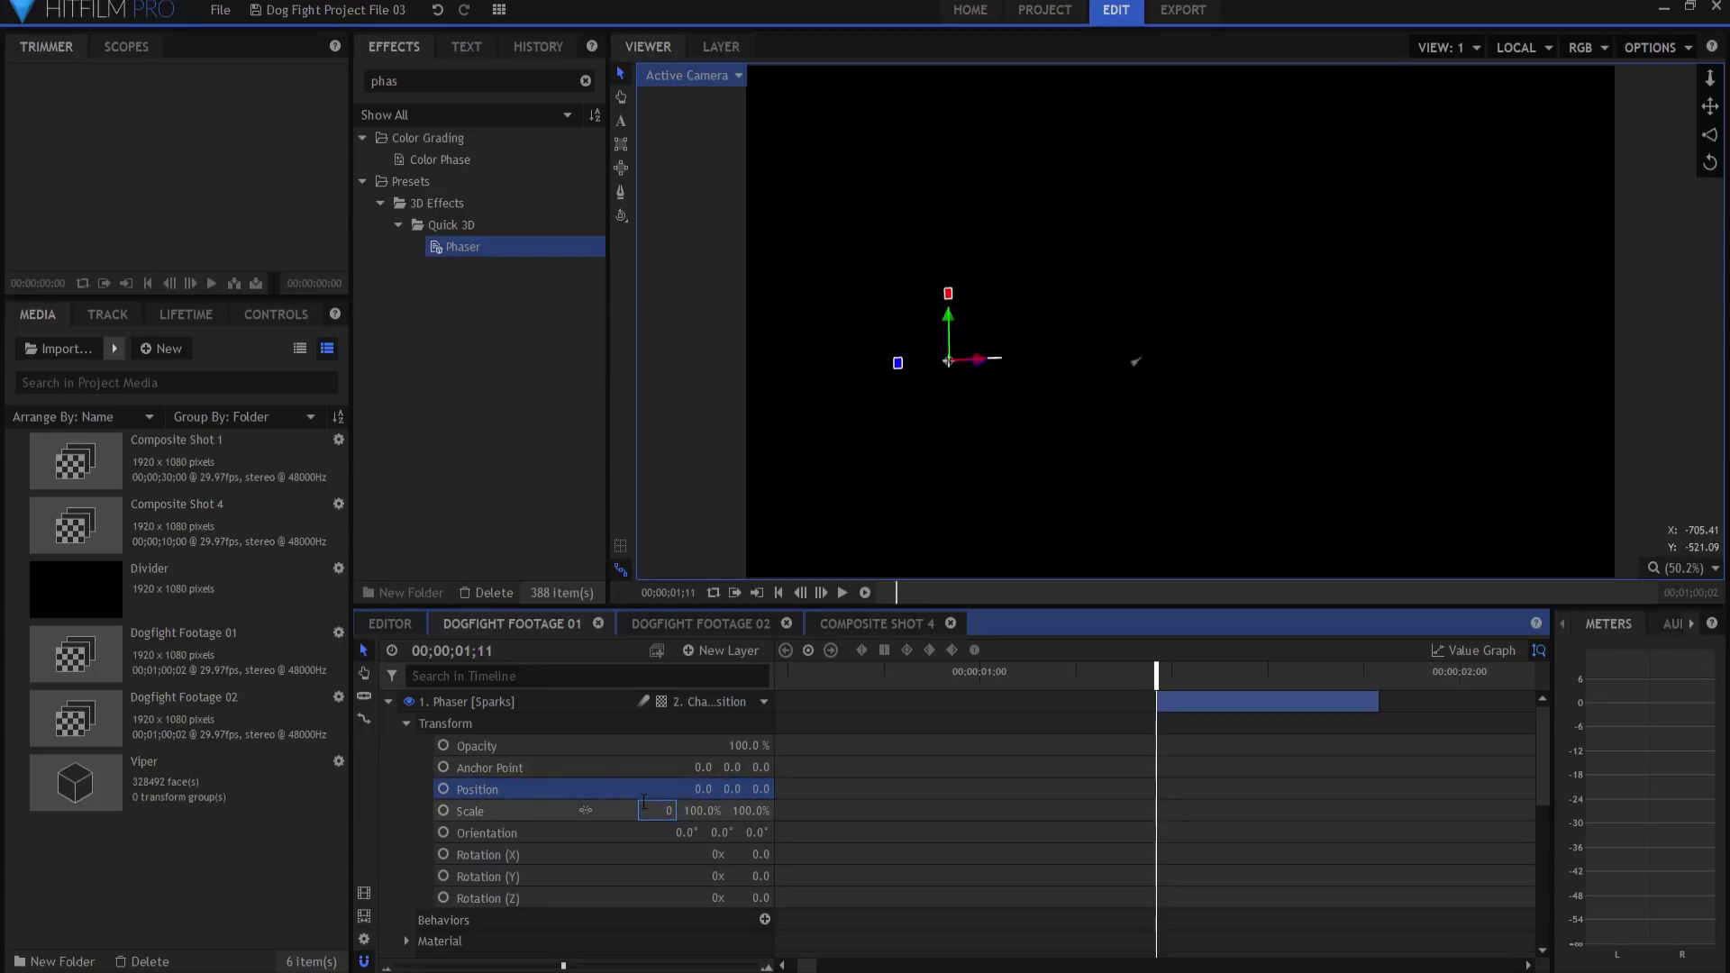
pyautogui.press('Escape')
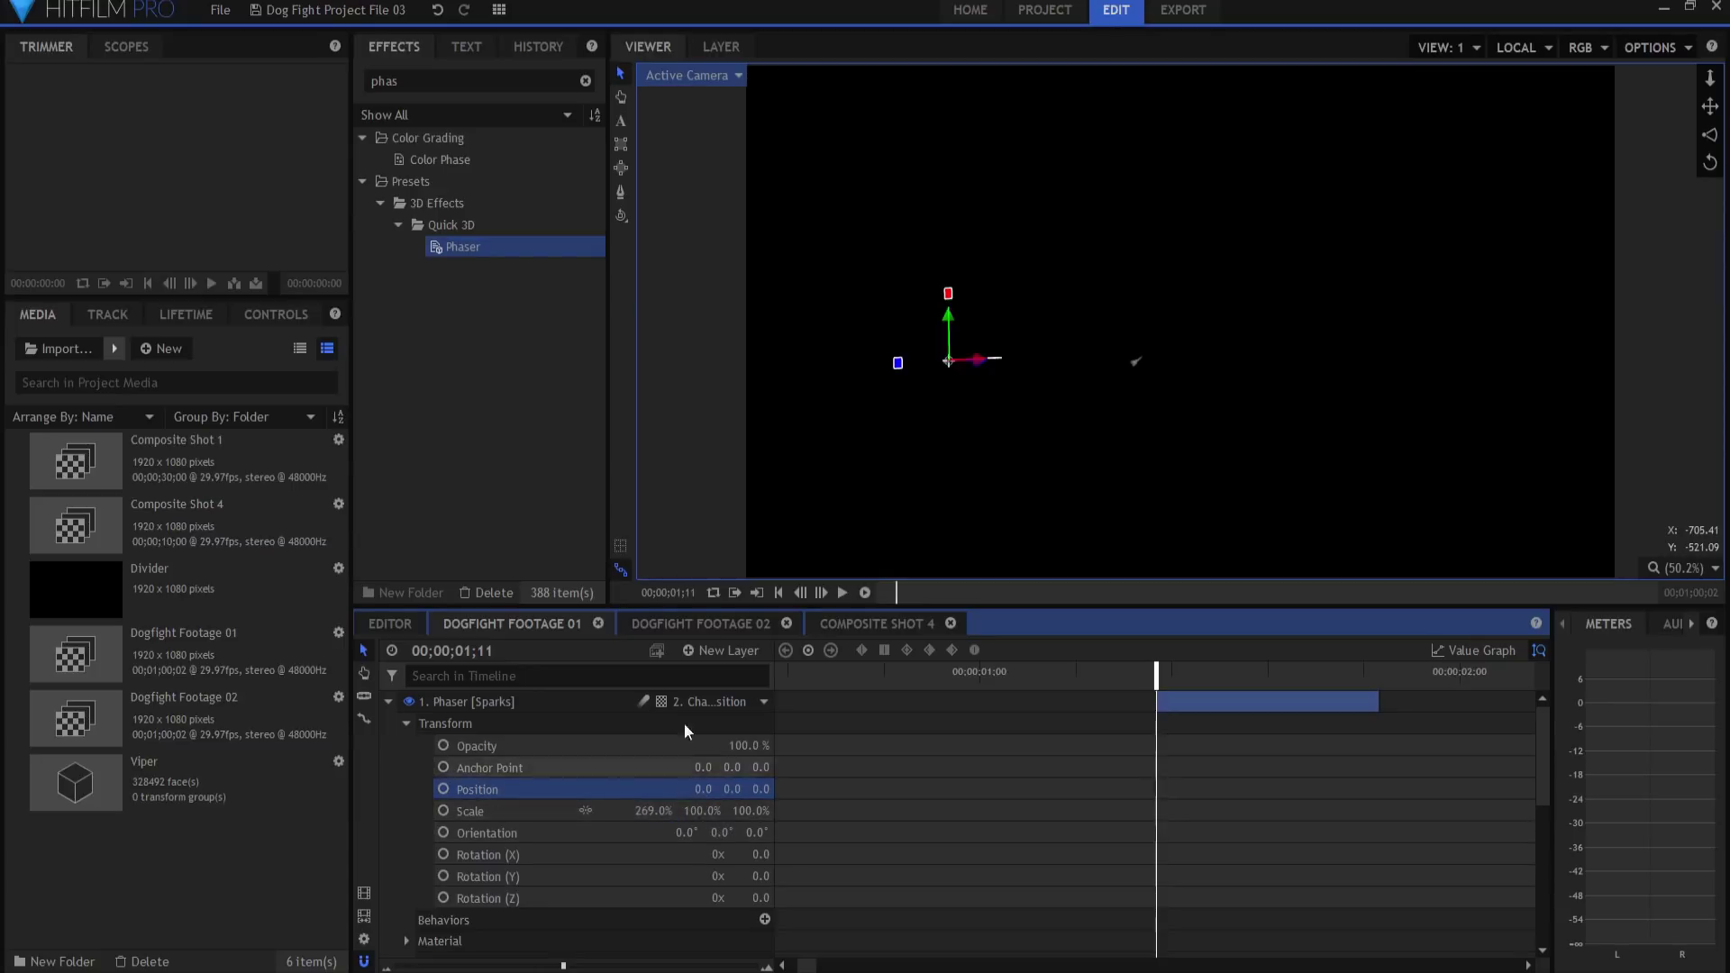
# - Collapse and deselect the Phaser layer, and step through its frames to examine how the beam follows the chasing ship
pyautogui.press('.')
pyautogui.press('.')
pyautogui.press('.')
pyautogui.press('.')
pyautogui.press(',')
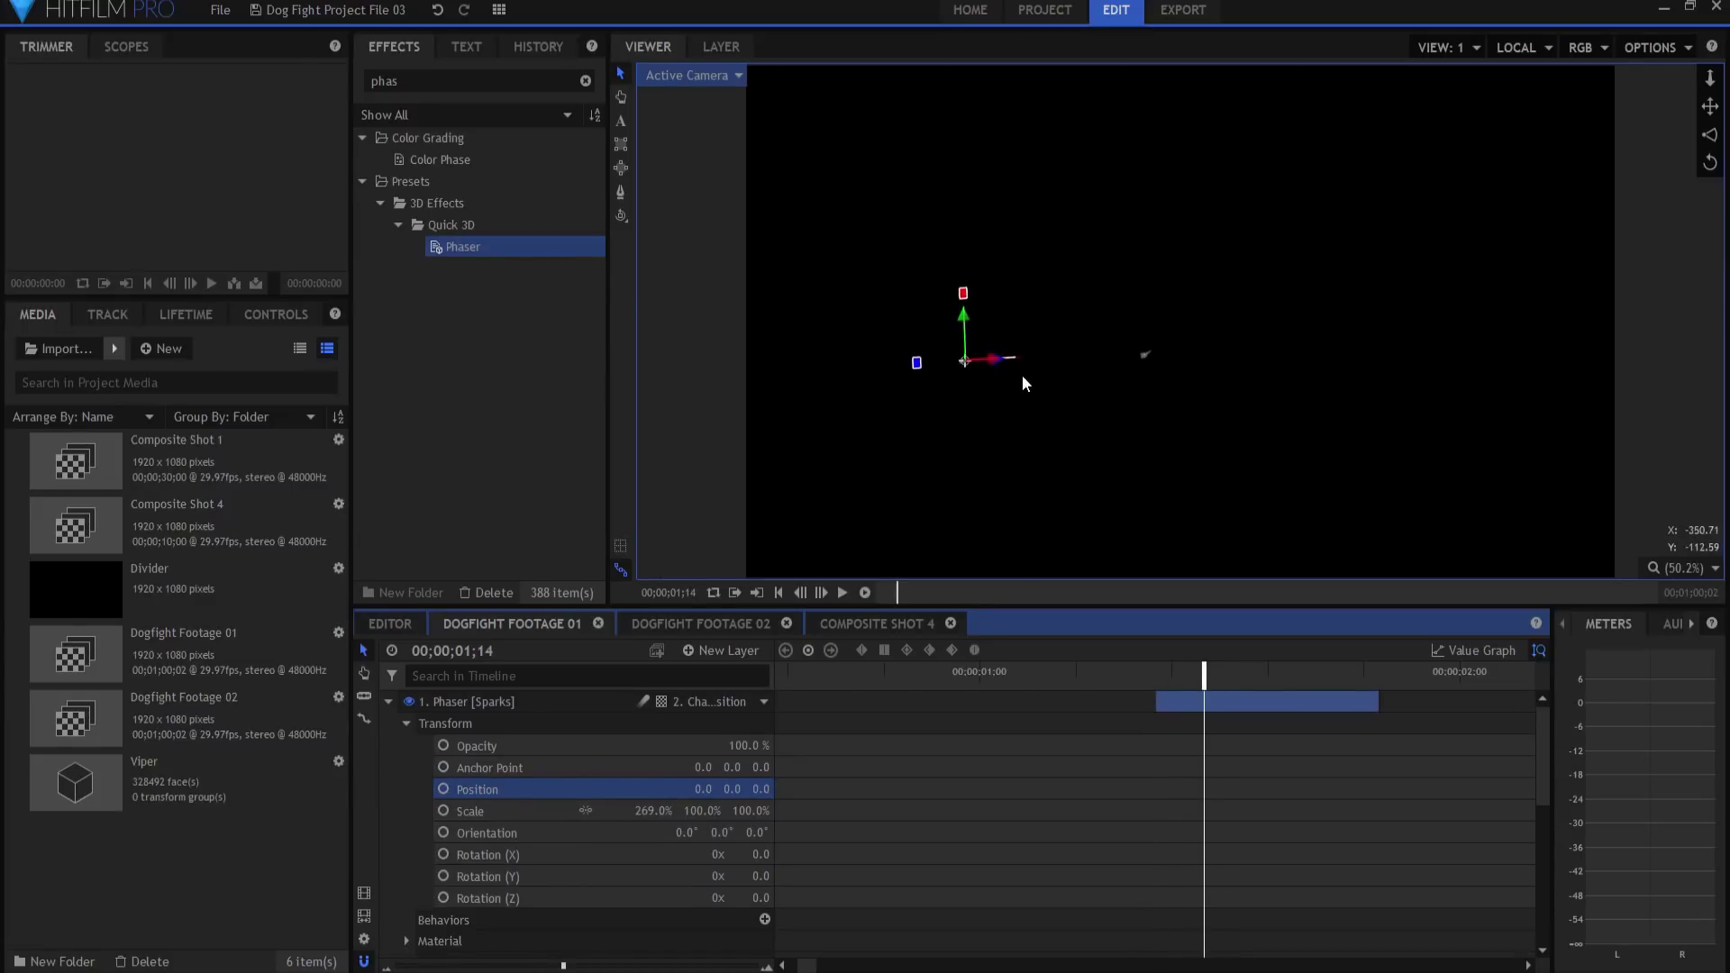
pyautogui.press(',')
pyautogui.press(',')
pyautogui.click(388, 701)
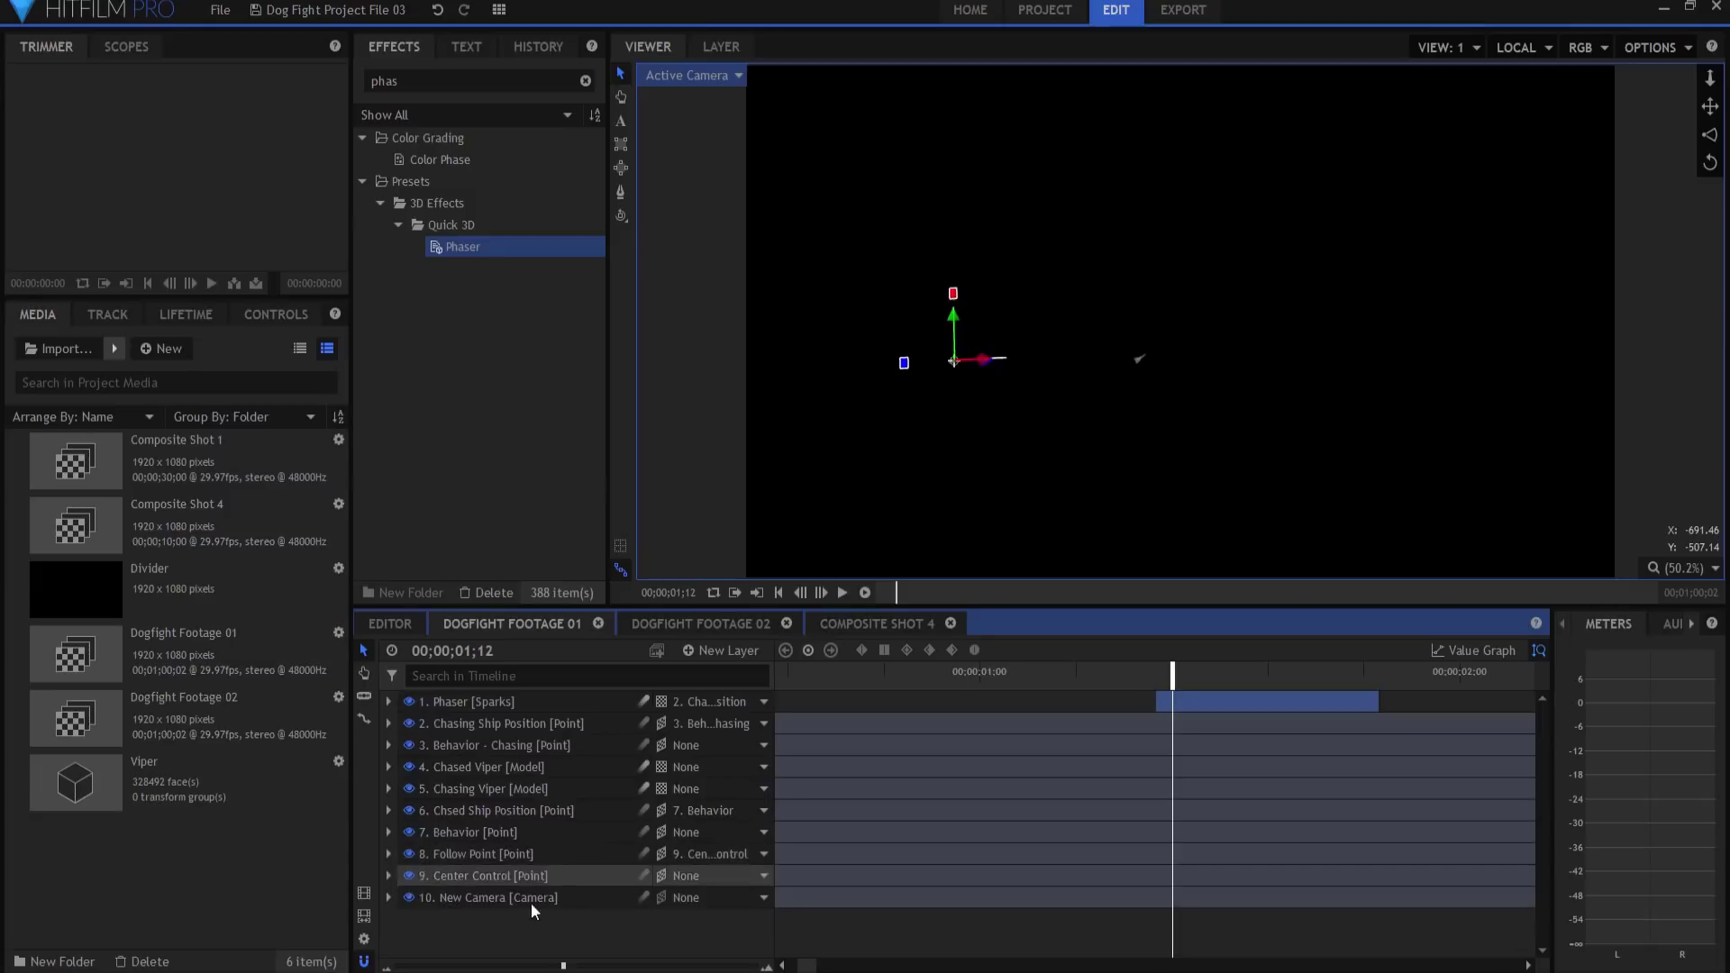
pyautogui.click(528, 937)
pyautogui.press('.')
pyautogui.press('.')
pyautogui.press('.')
pyautogui.press('.')
pyautogui.press('.')
pyautogui.press('.')
pyautogui.press('.')
pyautogui.press('.')
pyautogui.press('.')
pyautogui.press(',')
pyautogui.press(',')
pyautogui.press(',')
pyautogui.press(',')
pyautogui.press(',')
pyautogui.press(',')
# - Switch the viewer to the Top view and examine the ships and phaser from above at 00;00;01;14
pyautogui.click(699, 75)
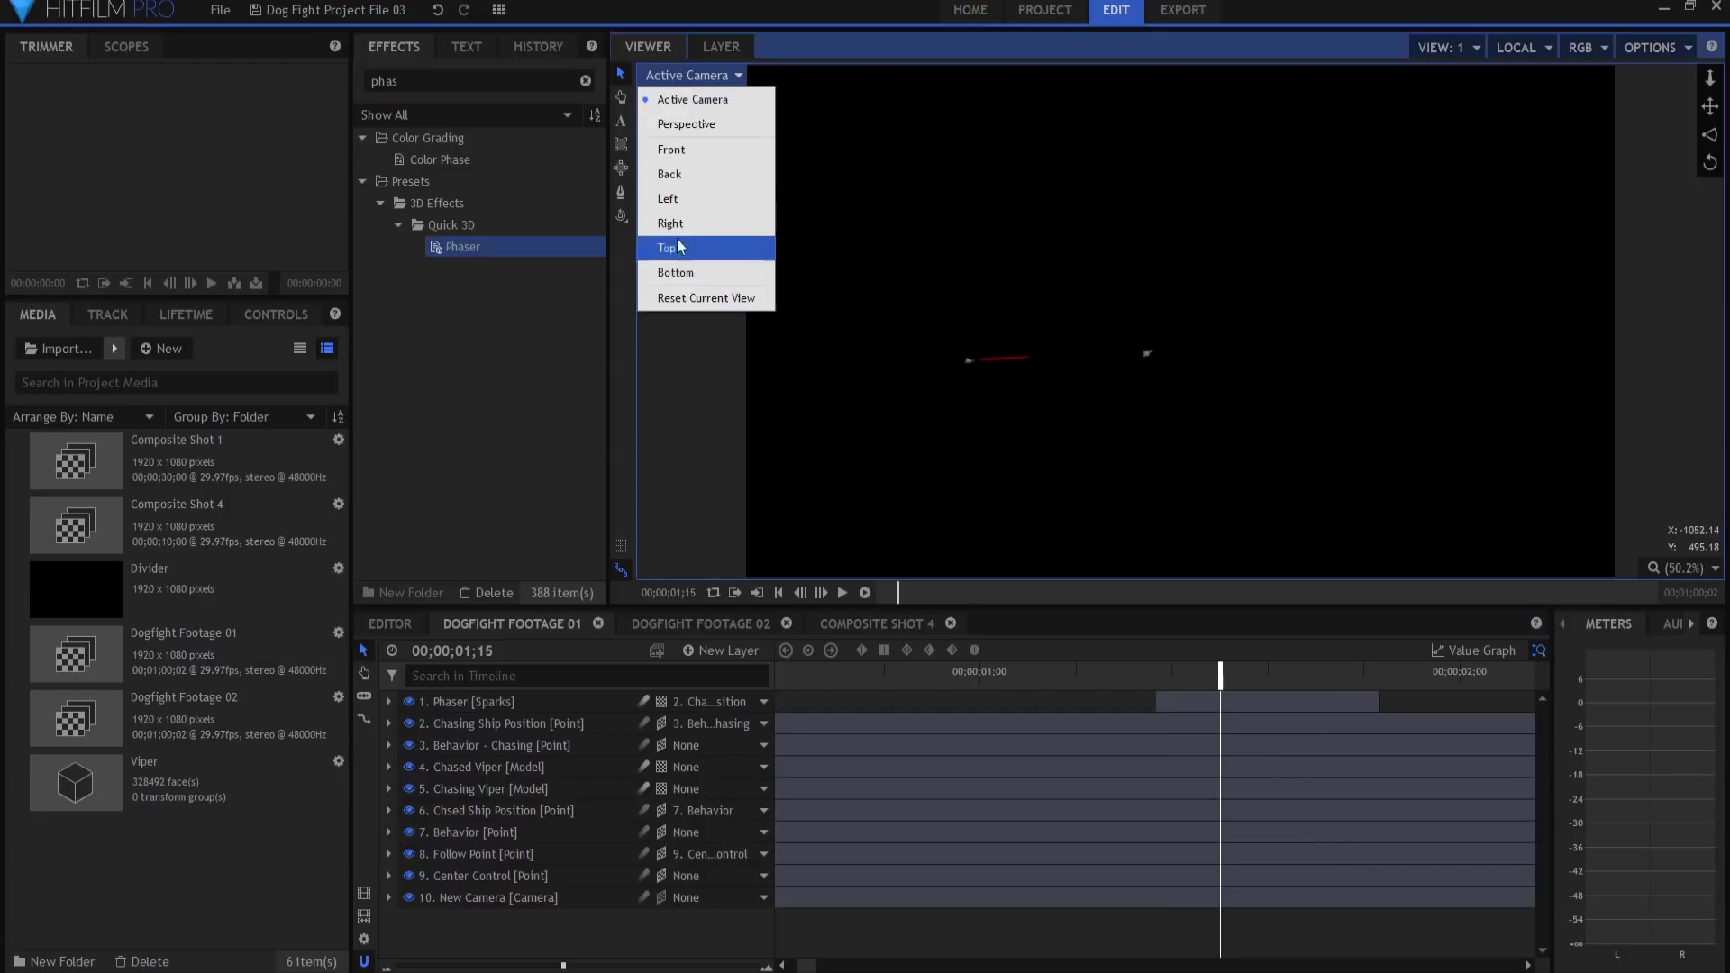
pyautogui.click(676, 245)
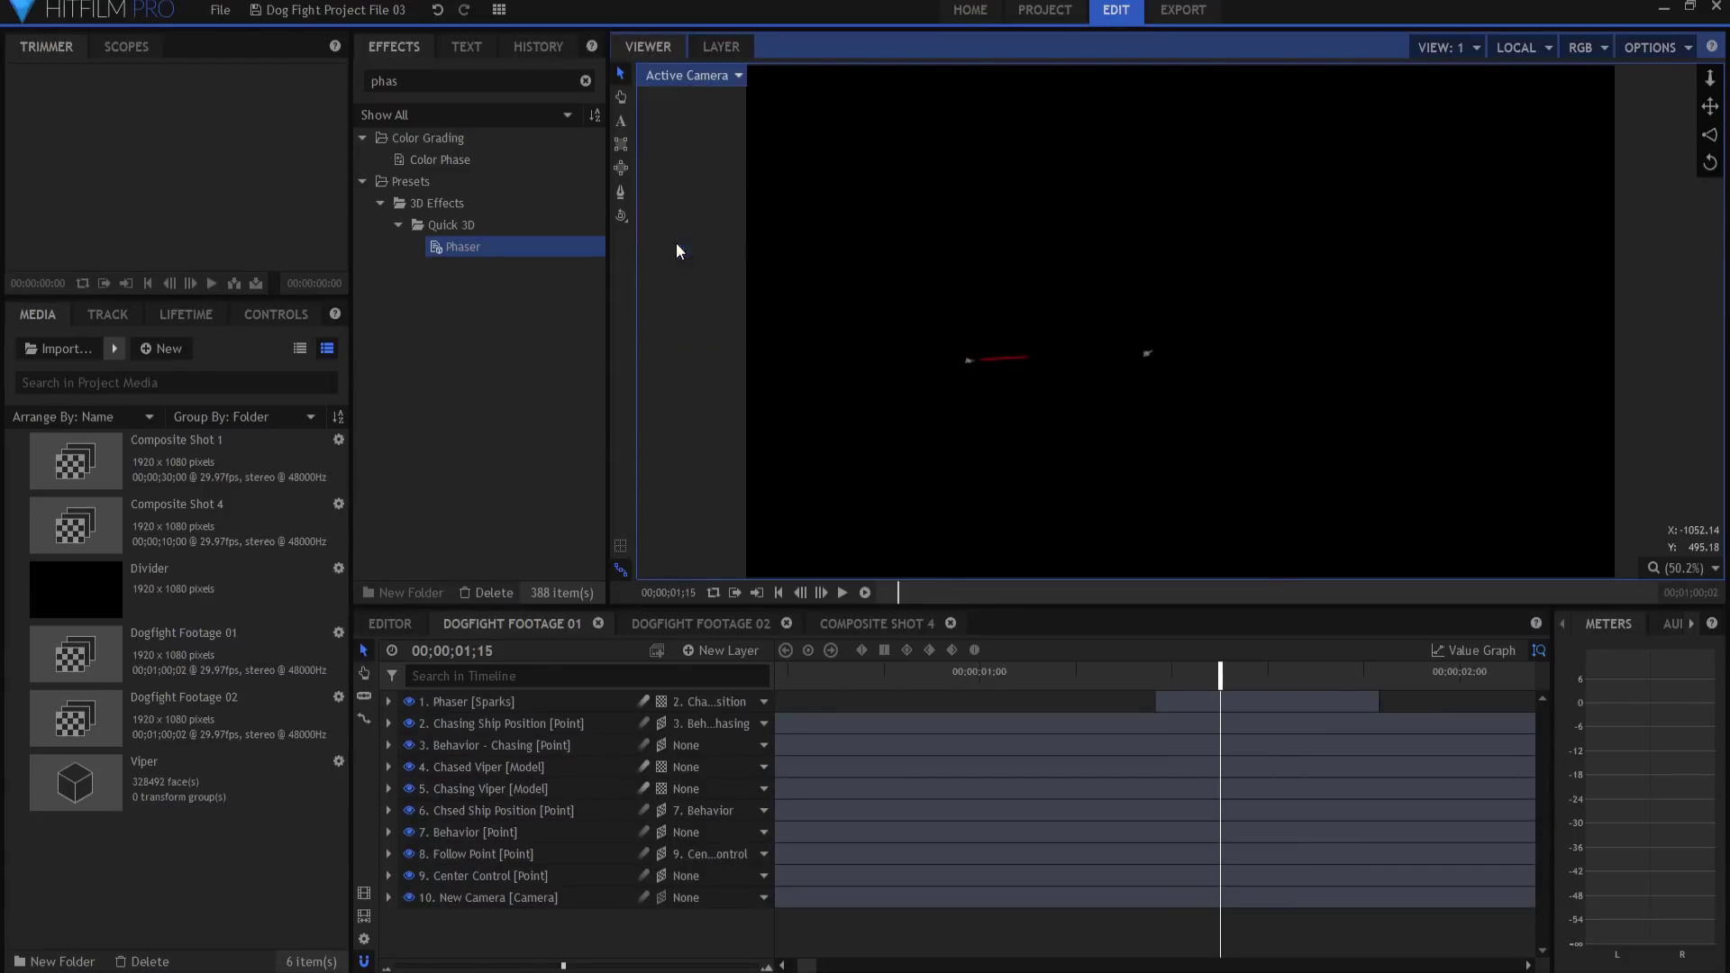
pyautogui.scroll(-4, 1067, 339)
pyautogui.moveTo(964, 180); pyautogui.dragTo(1098, 438)
pyautogui.scroll(3, 1094, 409)
pyautogui.press(',')
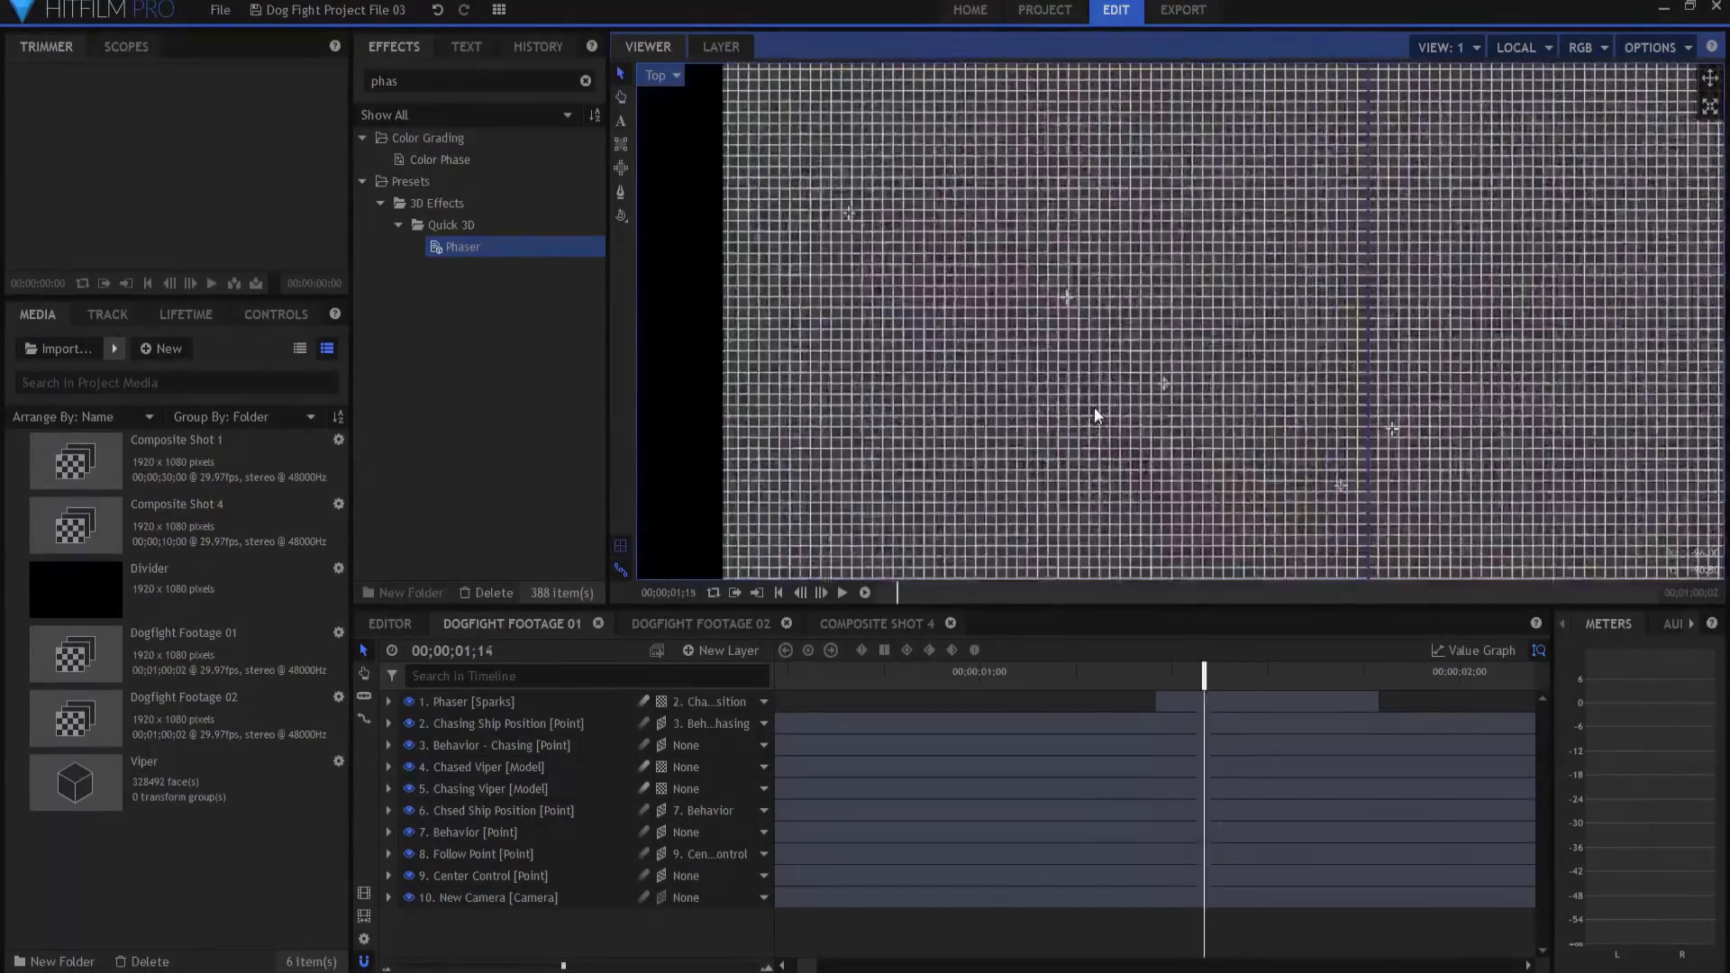